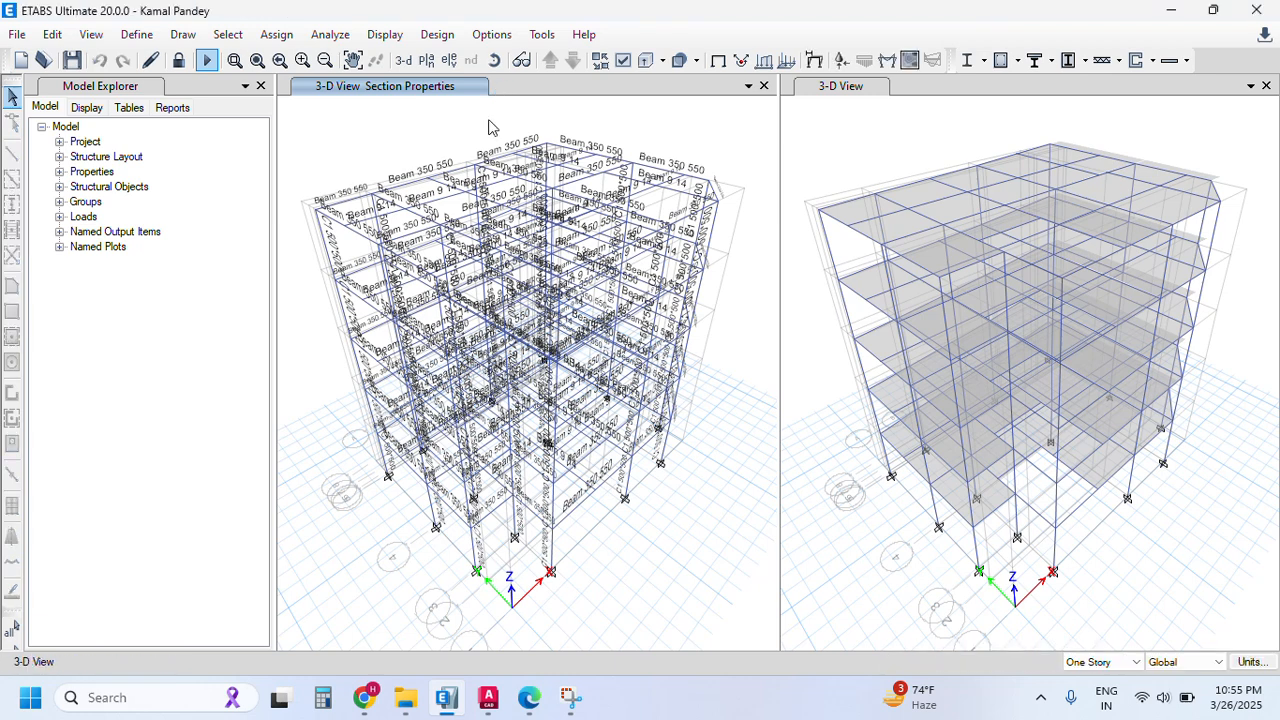
- Run the structural analysis of the building model
key("F5")
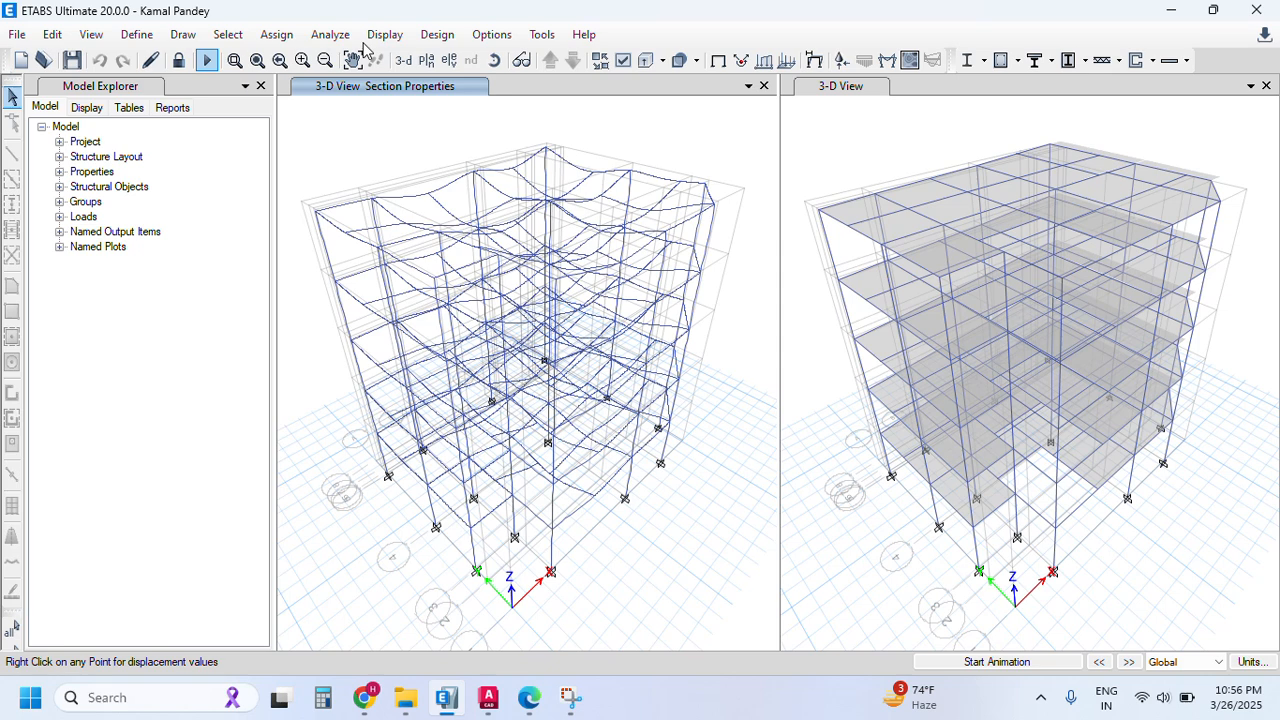
mouse_move(508, 196)
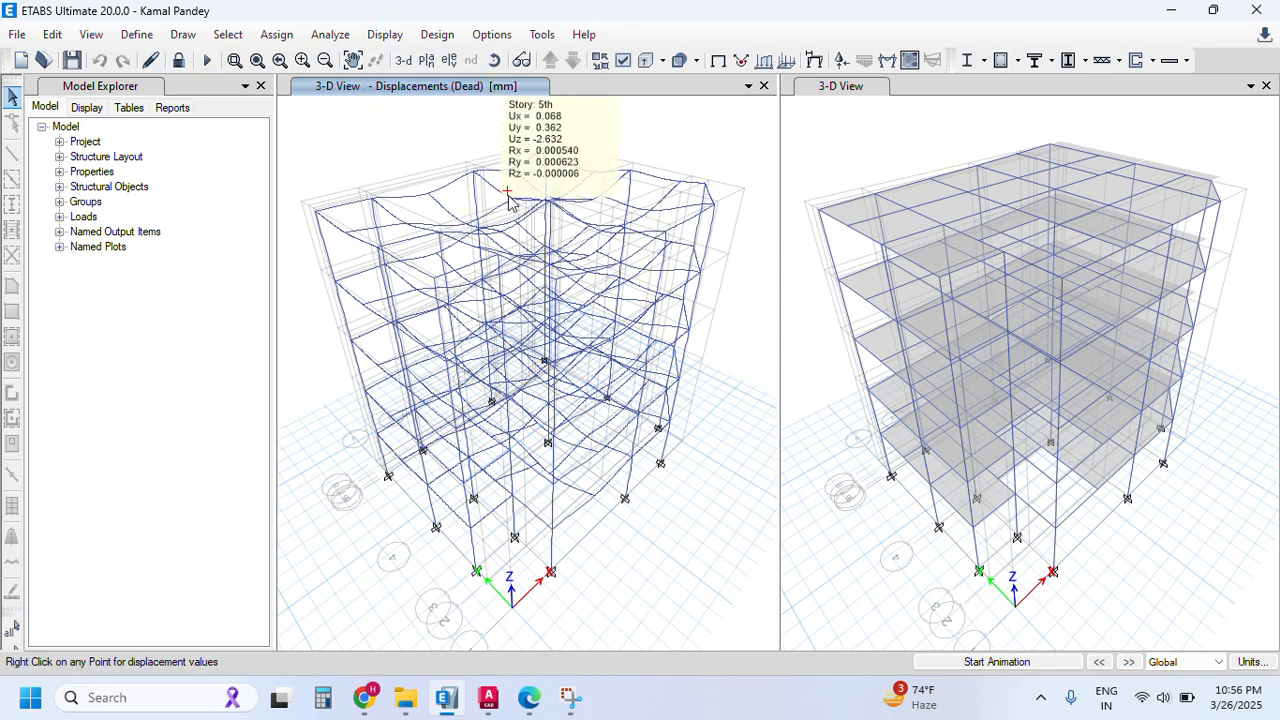
- Show the Modal Participating Mass Ratios and Story Max Over Avg Displacements result tables, leaving Story Drifts out of the selection
left_click(383, 36)
left_click(414, 518)
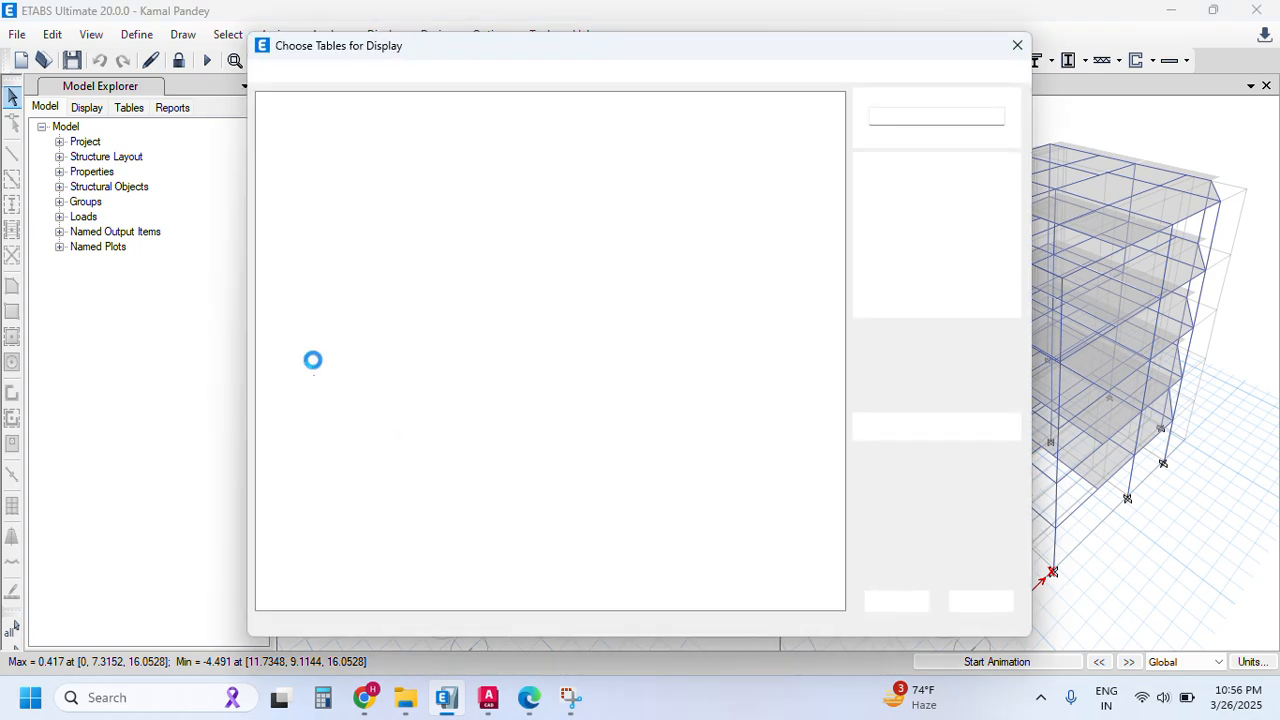
left_click(281, 340)
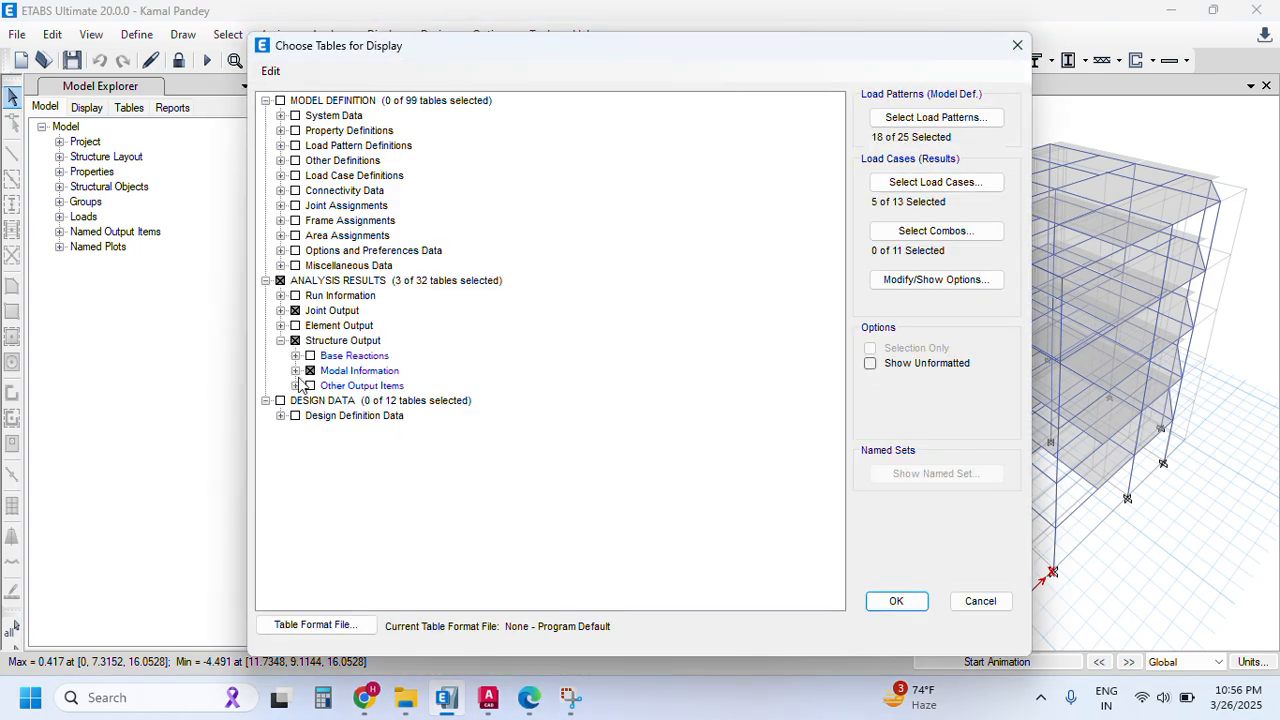
left_click(297, 372)
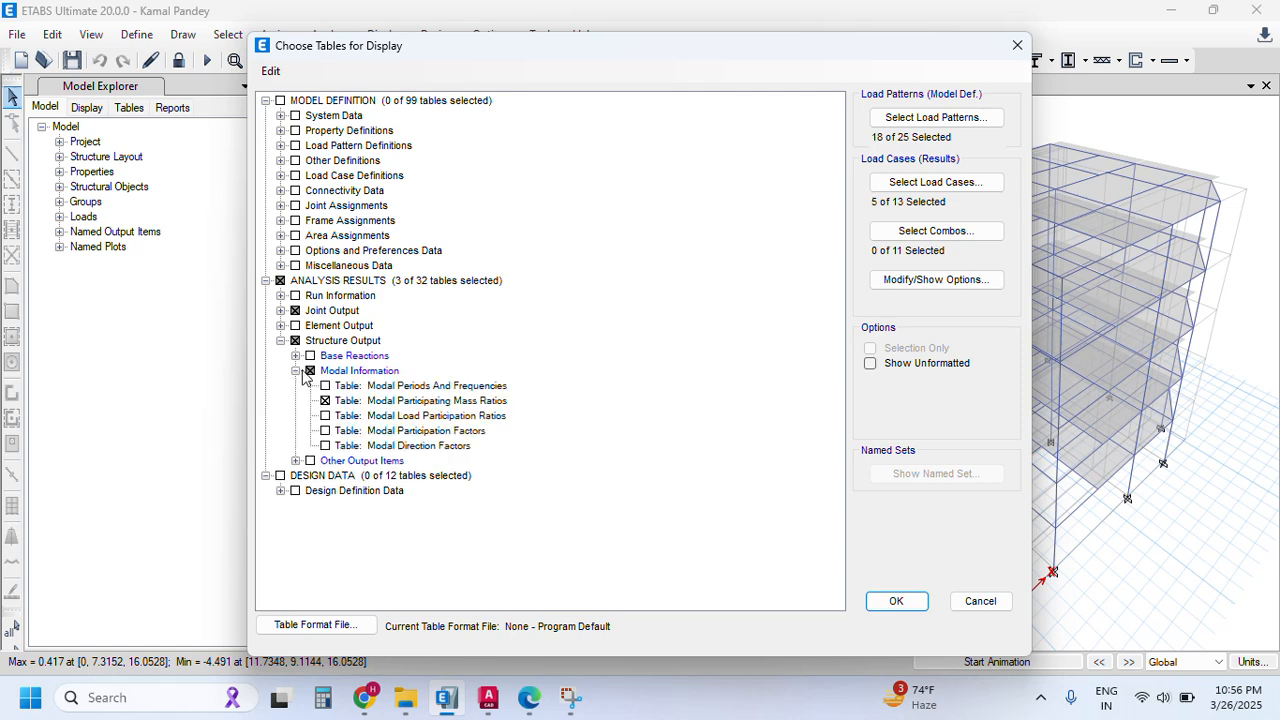
left_click(281, 310)
left_click(296, 325)
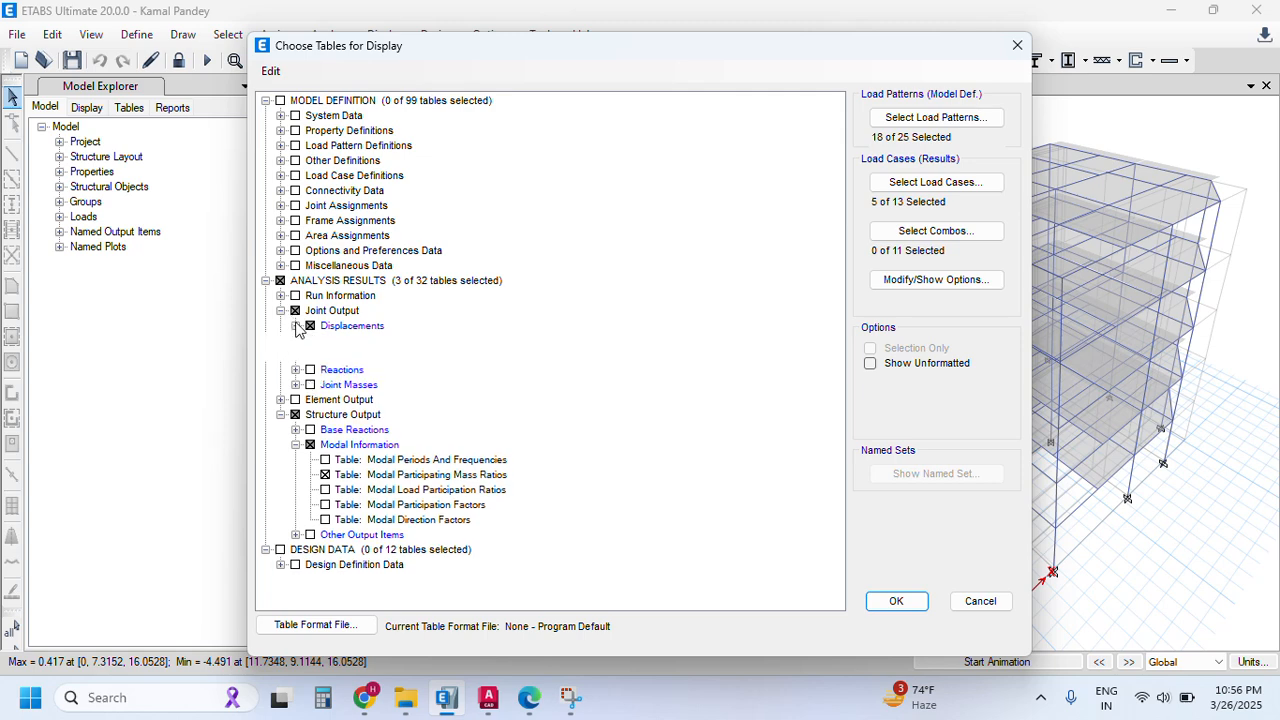
left_click(395, 403)
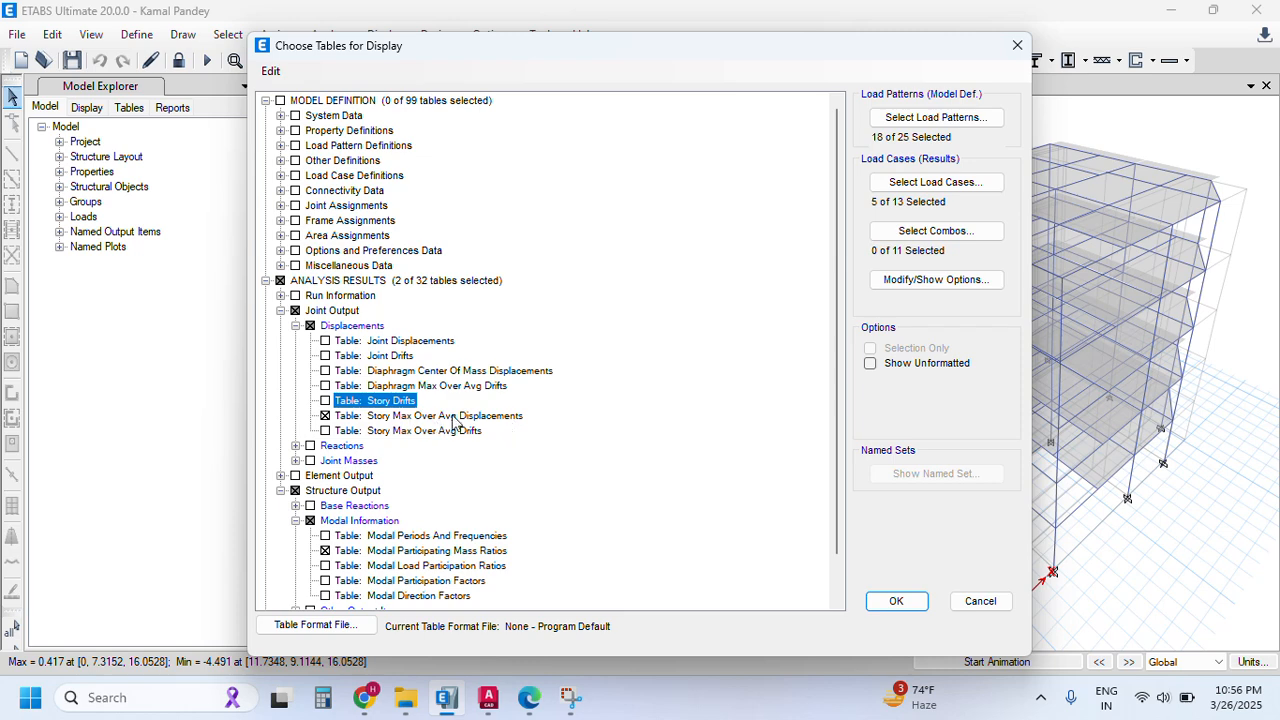
left_click(896, 601)
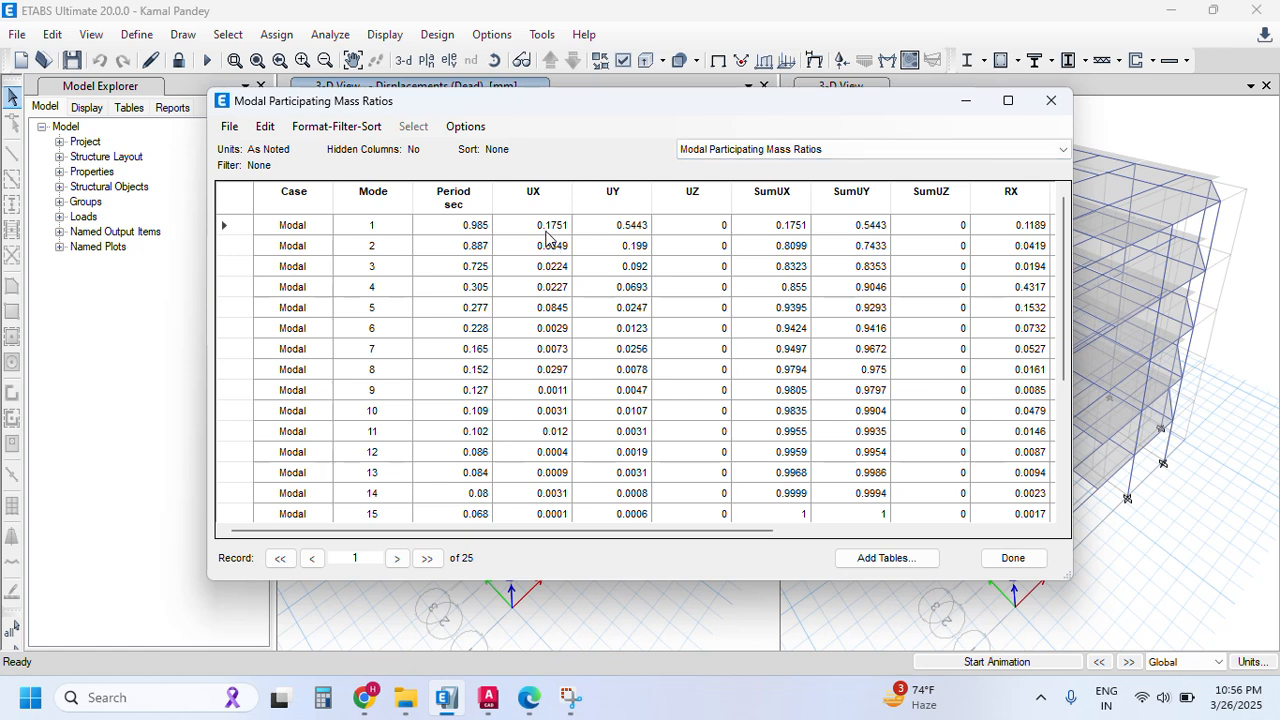
- Examine the UX and UY mass participation ratios of the first three modes
left_click(546, 230)
left_click_drag(533, 233, 617, 236)
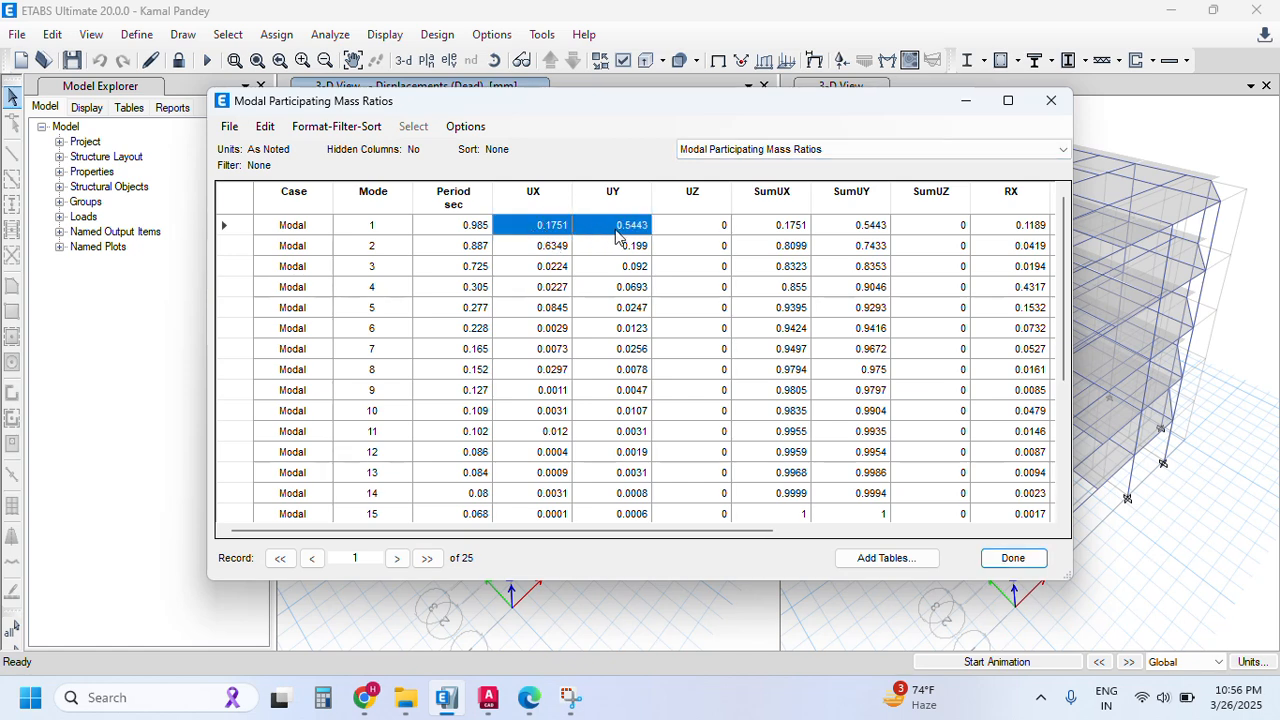
left_click(546, 245)
left_click(550, 230)
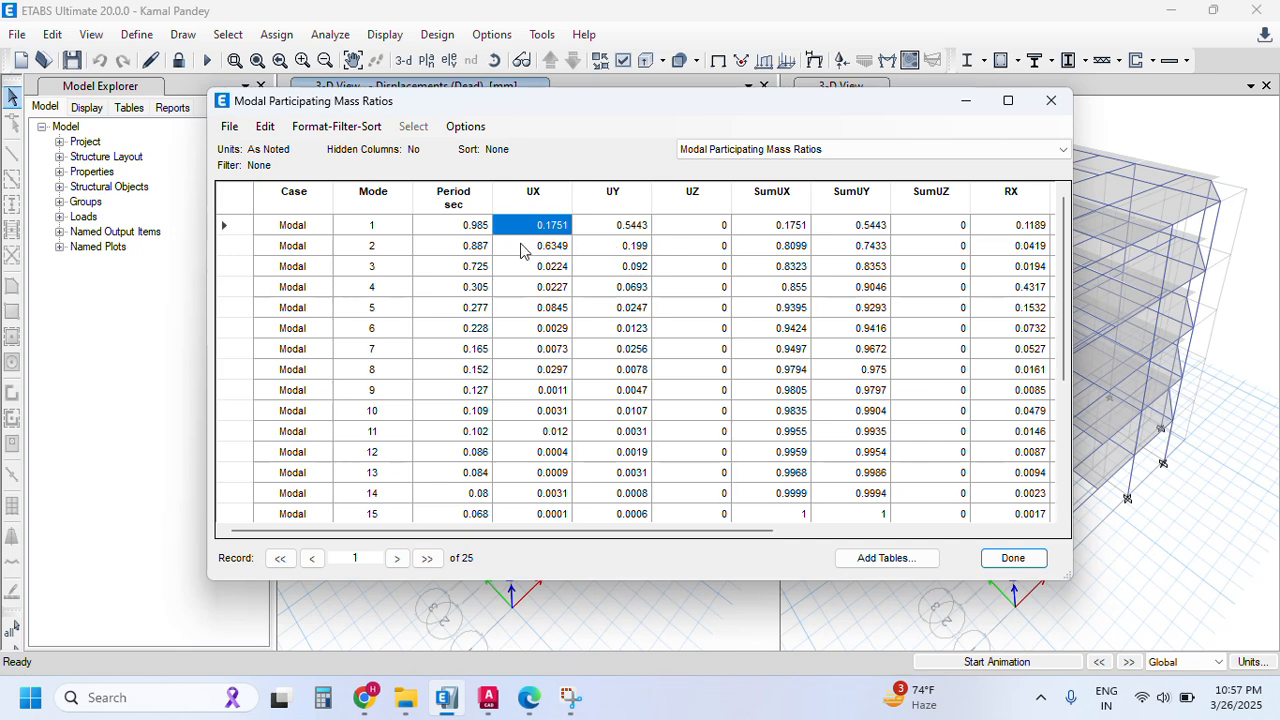
left_click(641, 268)
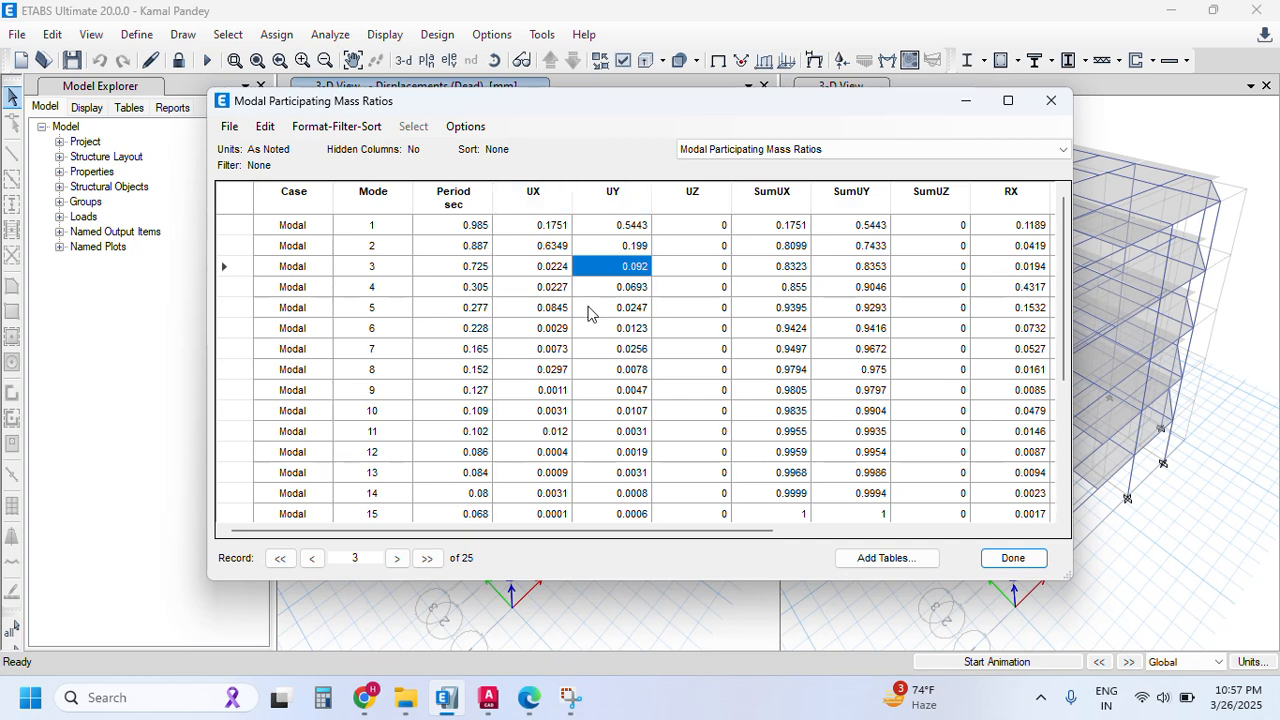
- Switch to the Story Max Over Avg Displacements table and filter Output Case to EQX SLS, EQX ULS, EQY SLS and EQY ULS
left_click(767, 155)
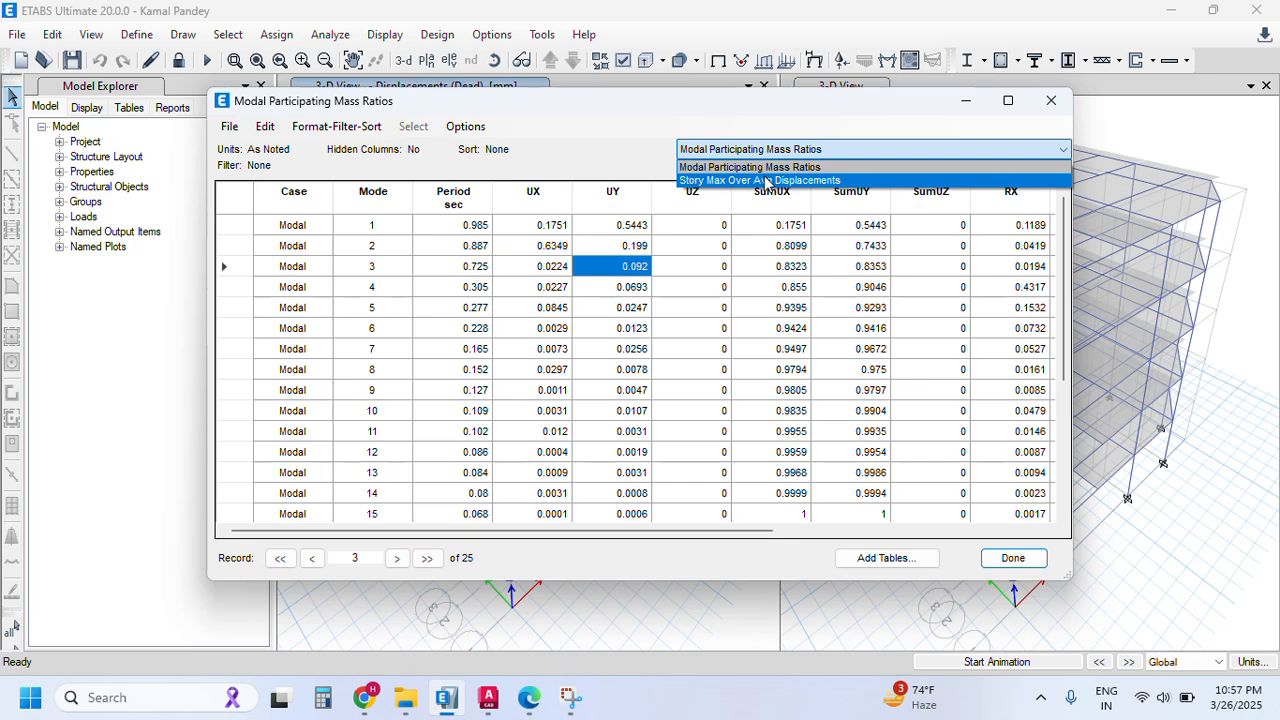
left_click(767, 181)
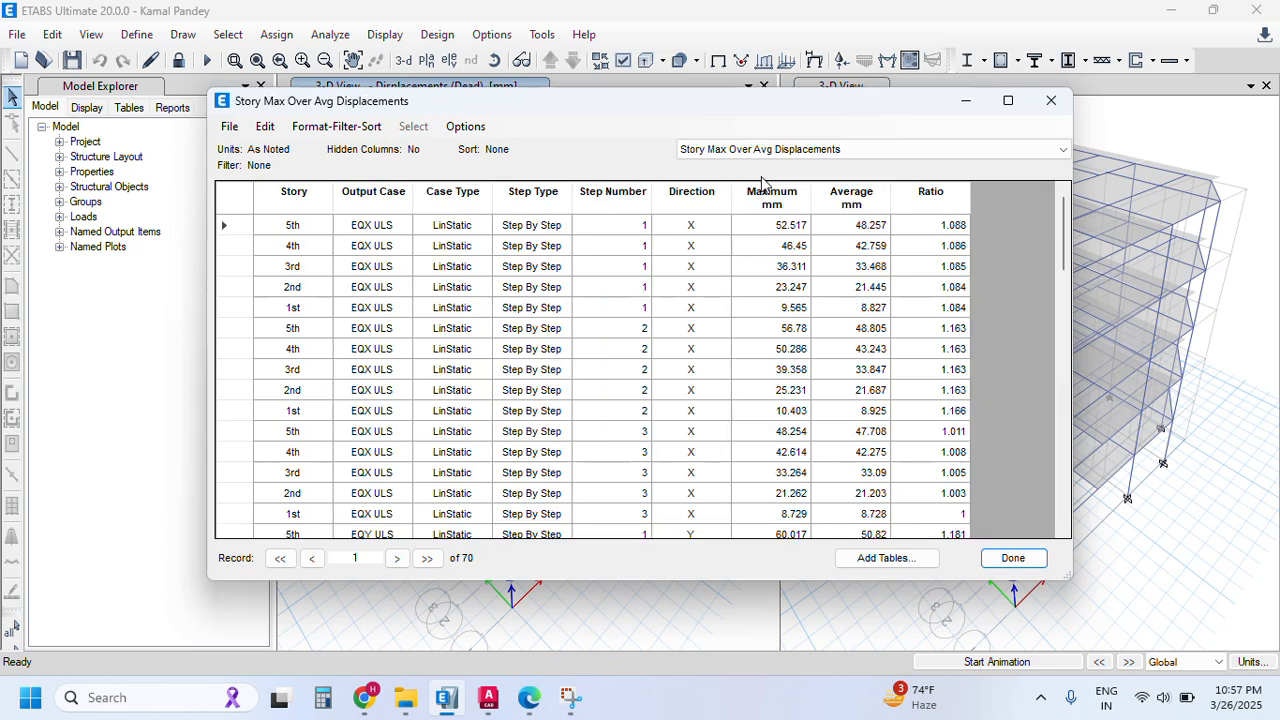
left_click(374, 194)
right_click(388, 196)
left_click_drag(505, 210, 507, 250)
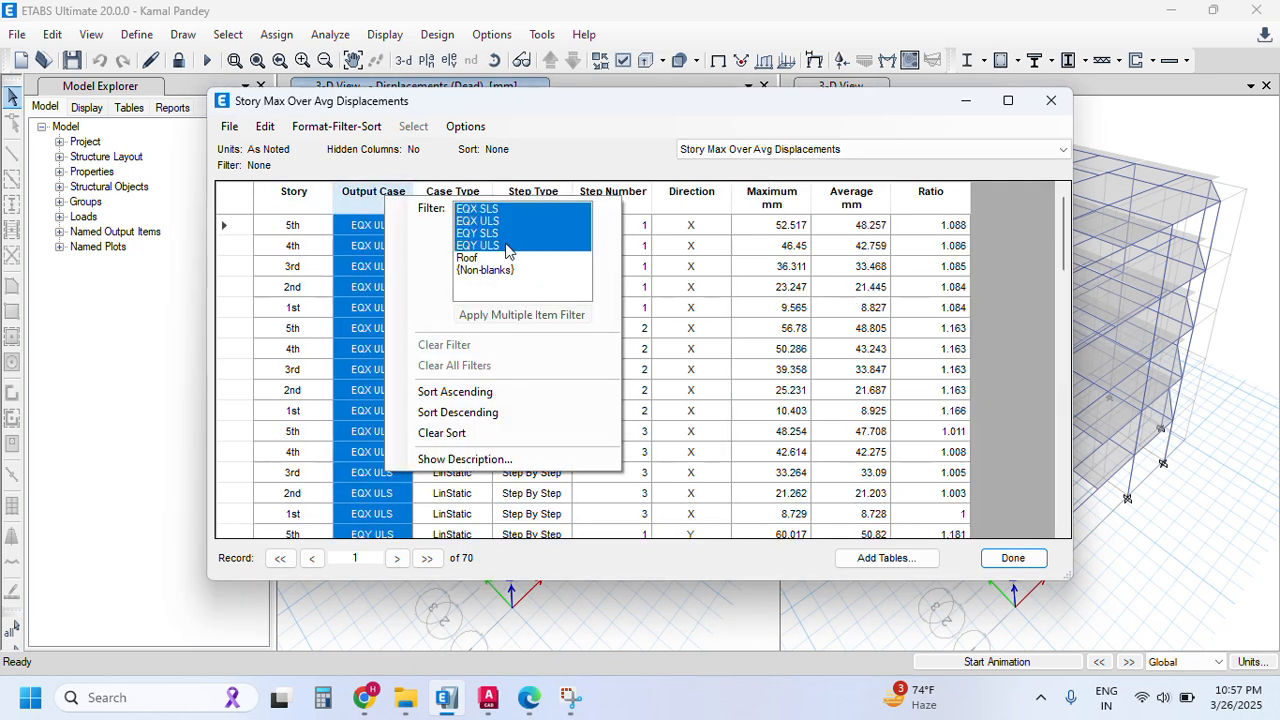
left_click(522, 314)
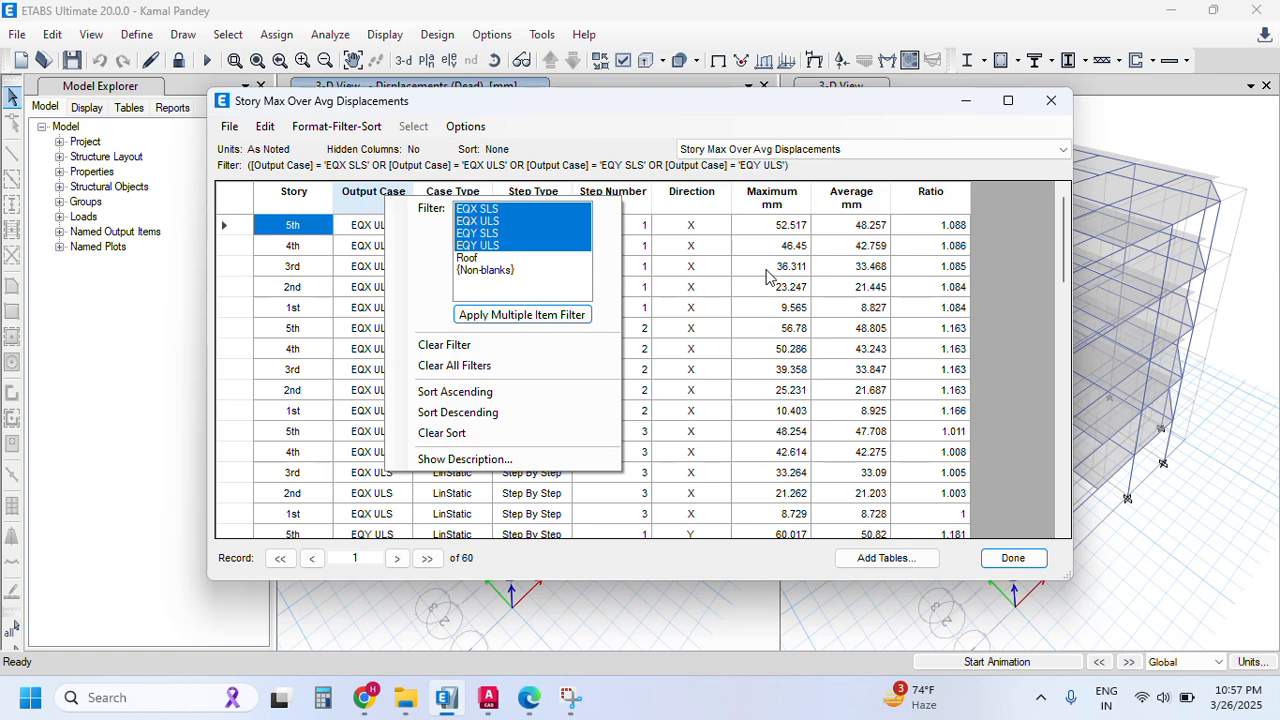
left_click(770, 268)
- Export the filtered story displacement table to Excel and maximize the new workbook
left_click(229, 126)
mouse_move(265, 150)
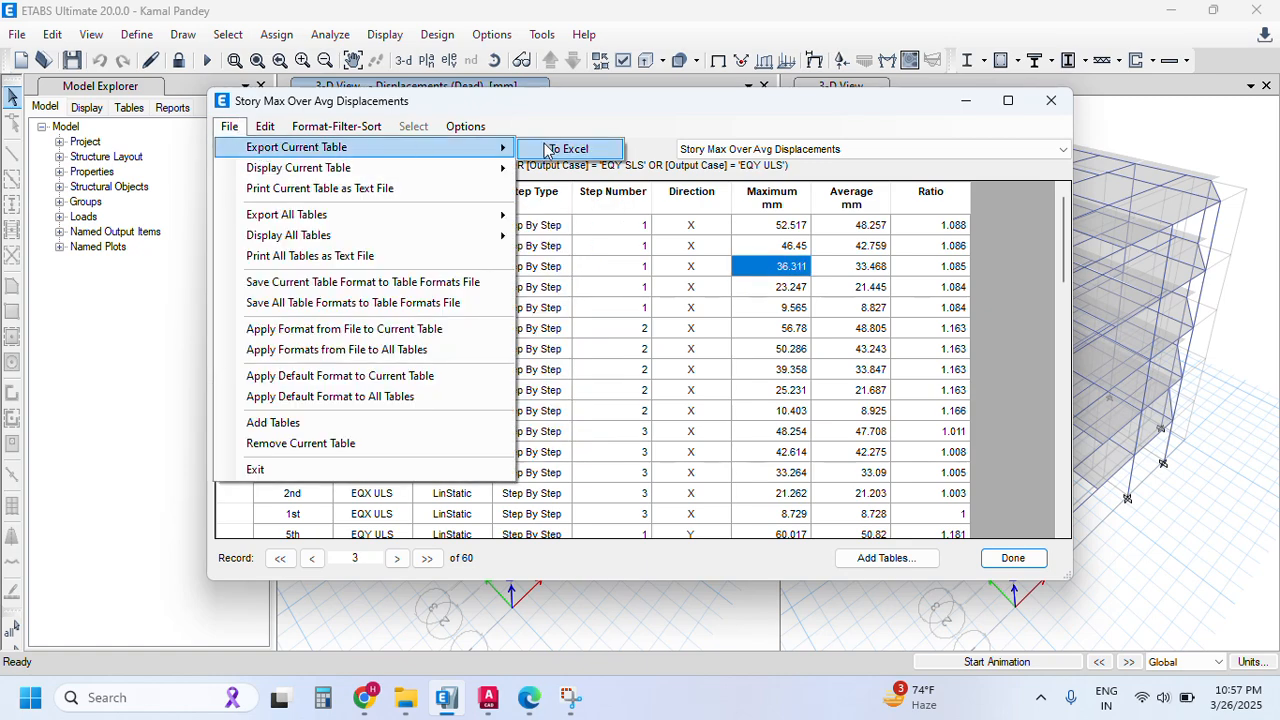
left_click(567, 152)
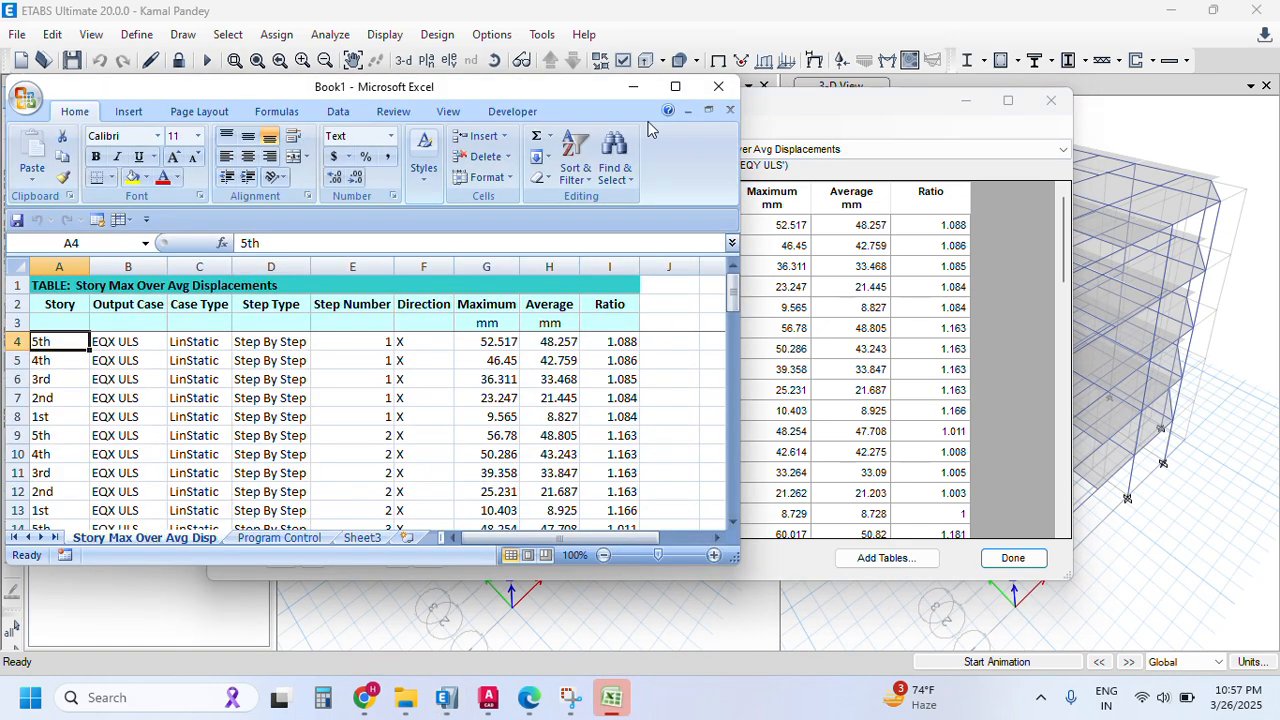
left_click(675, 86)
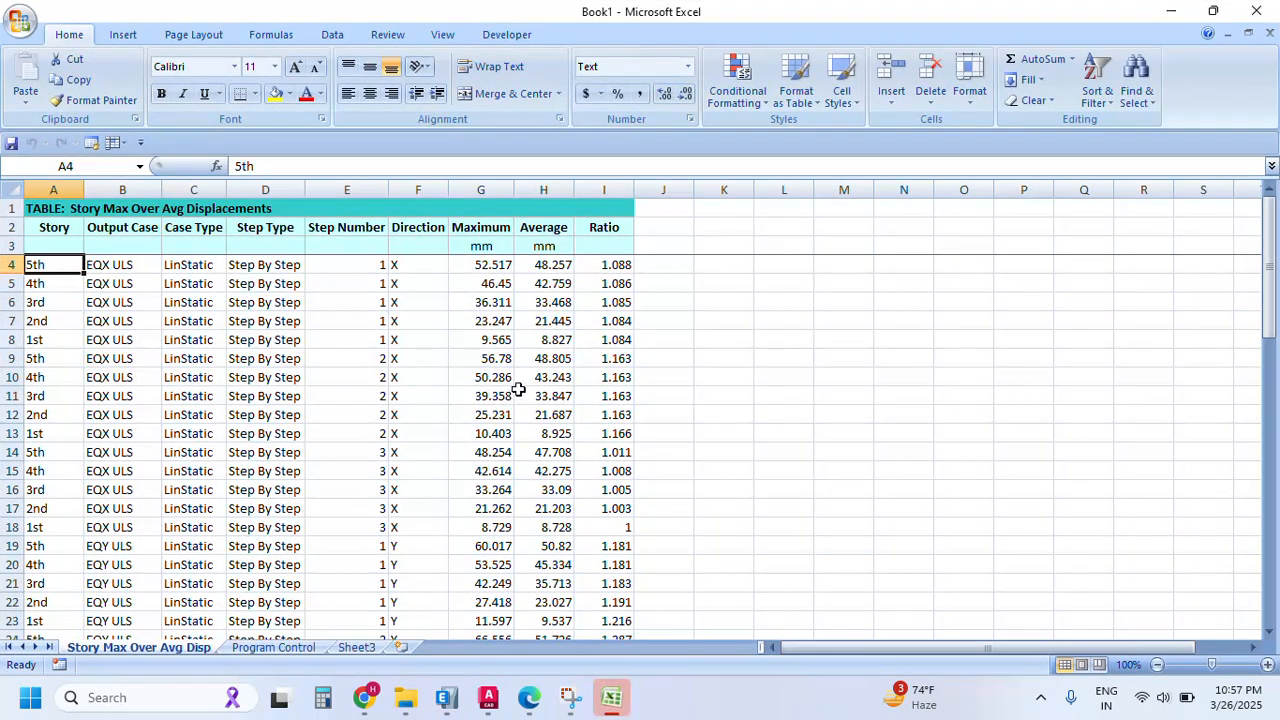
- Add filters to the header rows A2:I3 of the exported displacement table
scroll(540, 391, "down", 2)
scroll(540, 391, "down", 2)
scroll(548, 392, "up", 4)
scroll(560, 381, "down", 2)
scroll(580, 381, "up", 2)
left_click_drag(55, 228, 609, 248)
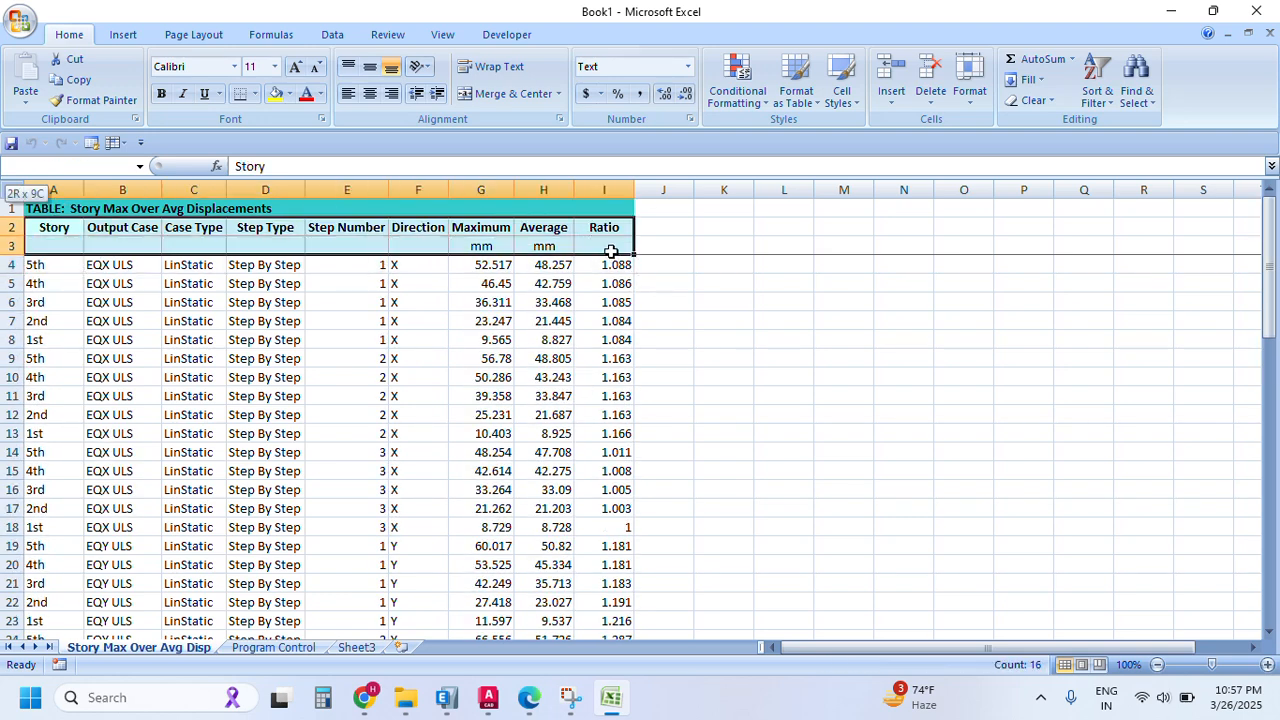
left_click(1107, 102)
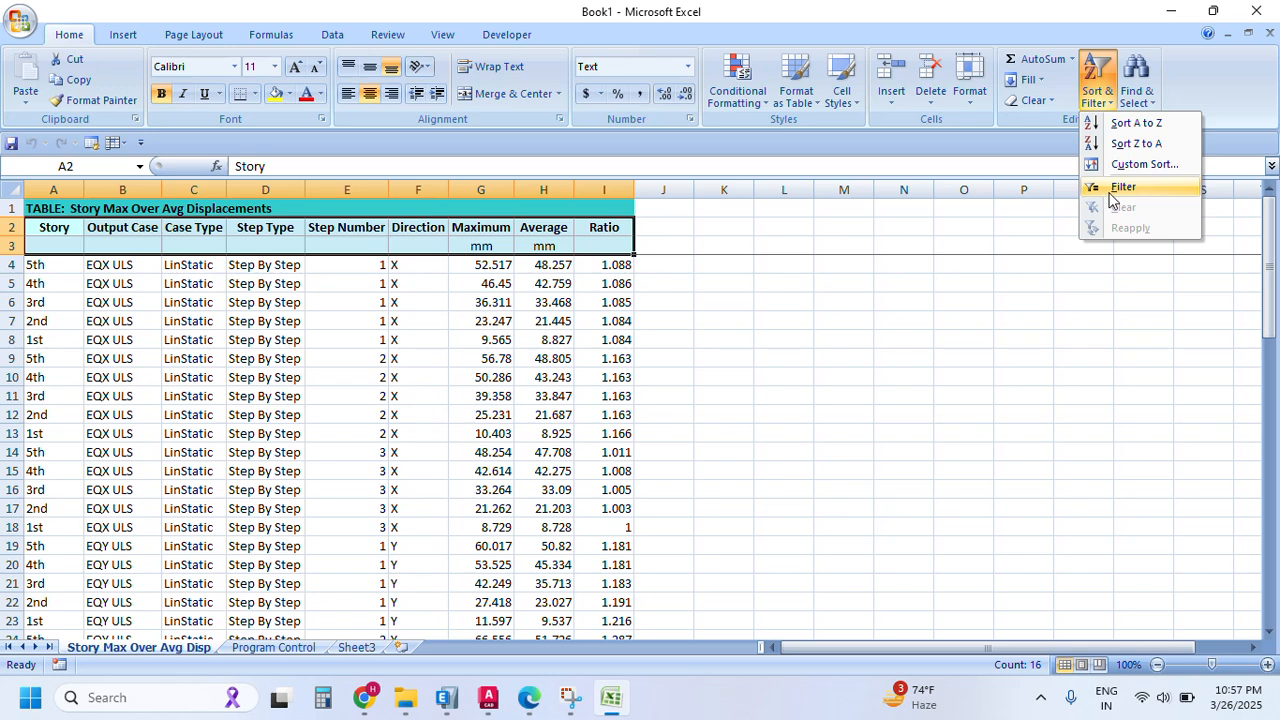
left_click(1109, 195)
- Filter the Ratio column to show only 1.216, 1.287, 1.288, 1.291, 1.3 and 1.326
left_click(625, 228)
scroll(500, 500, "down", 7)
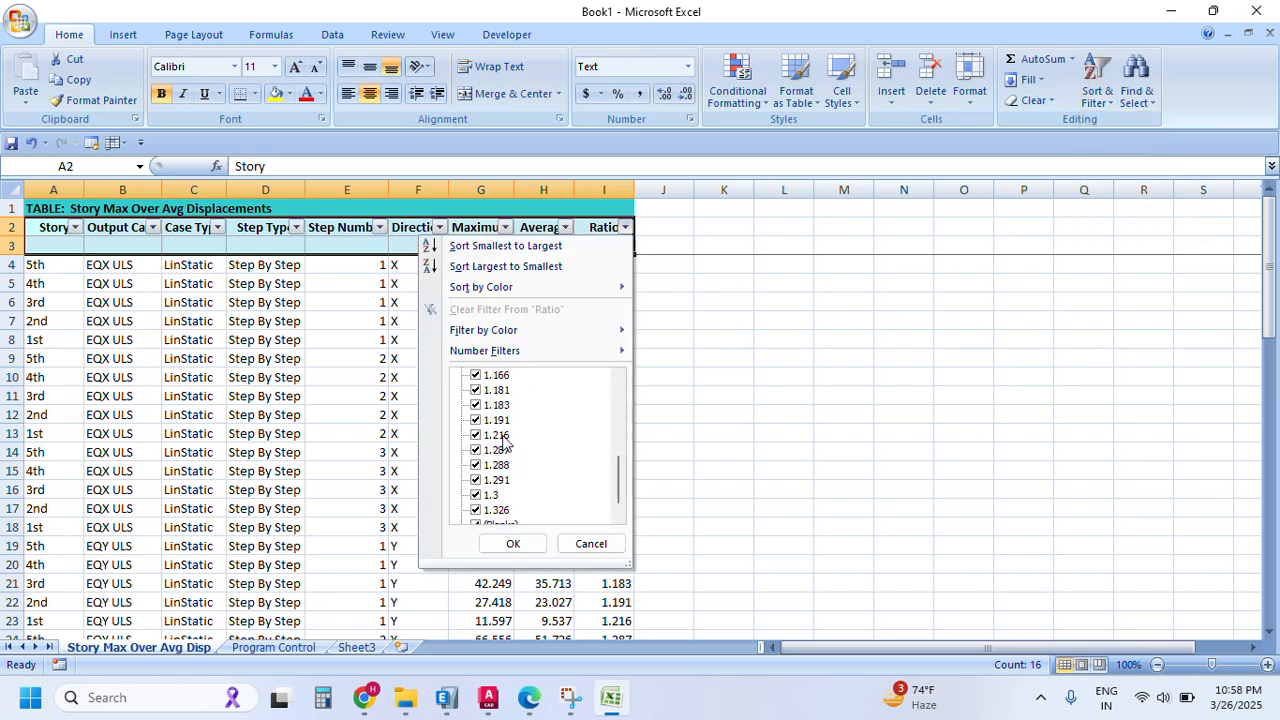
scroll(497, 443, "up", 7)
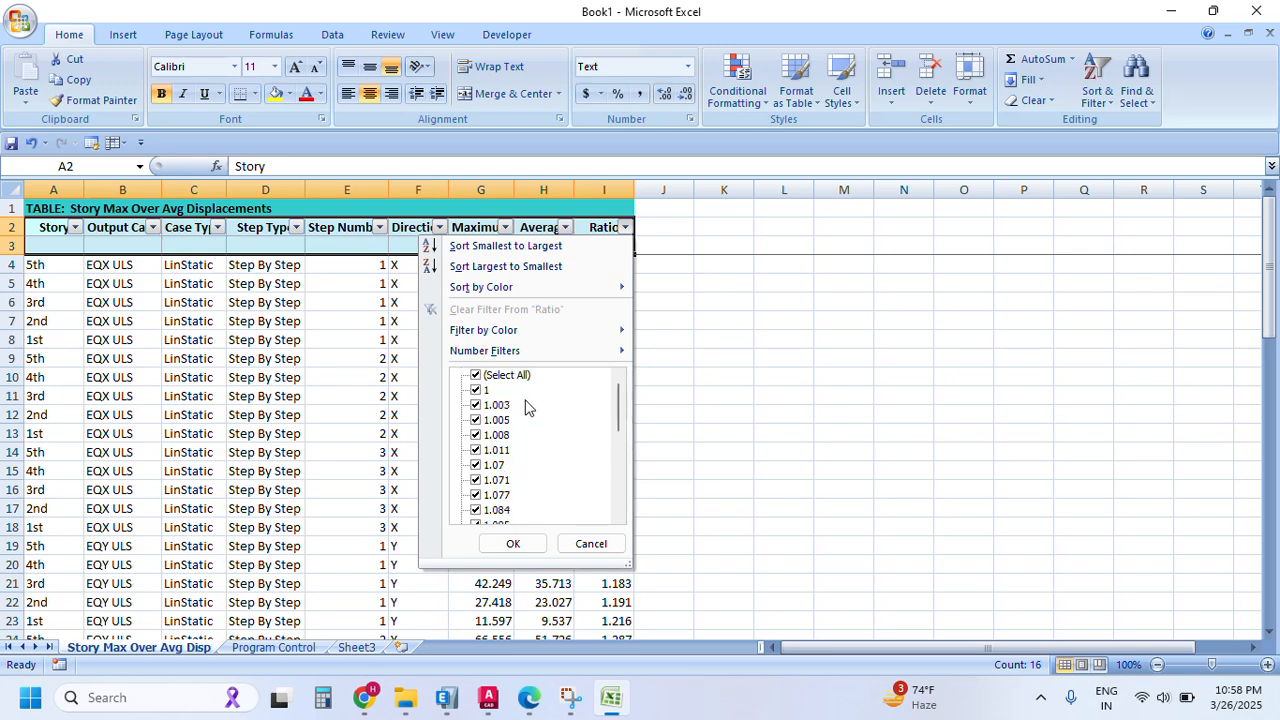
left_click(506, 377)
scroll(520, 440, "down", 7)
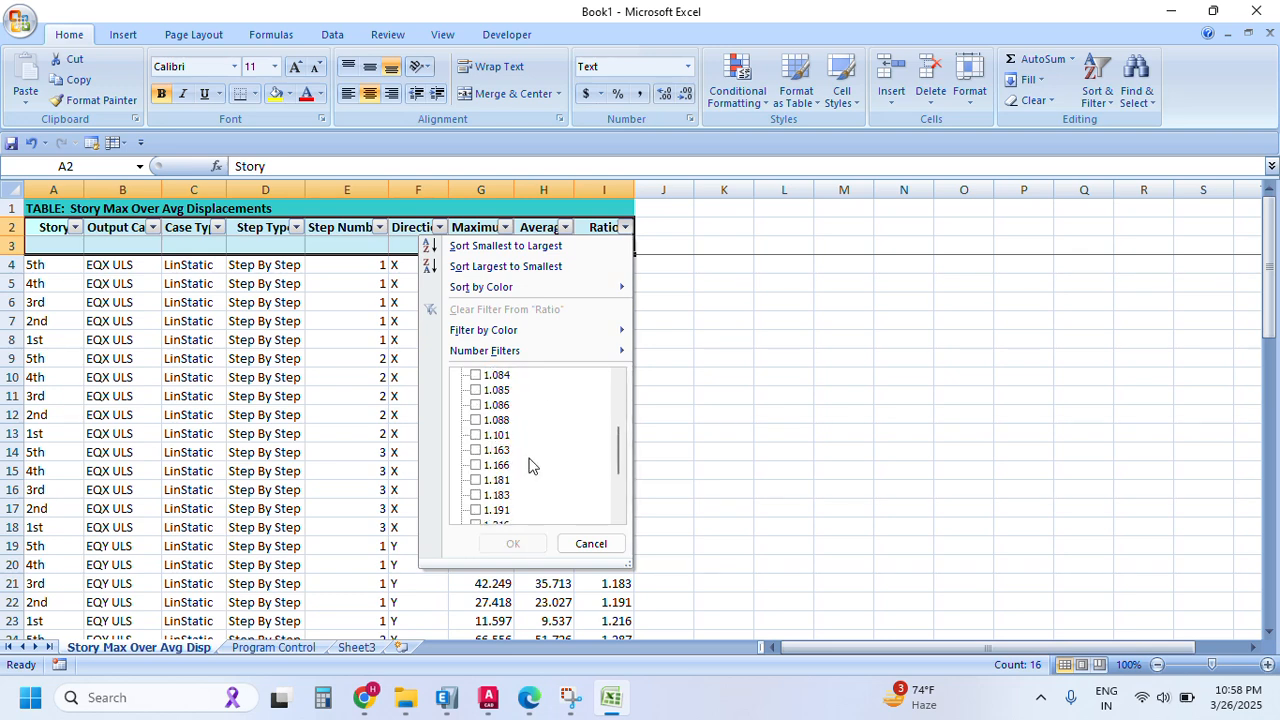
left_click(485, 464)
left_click(478, 450)
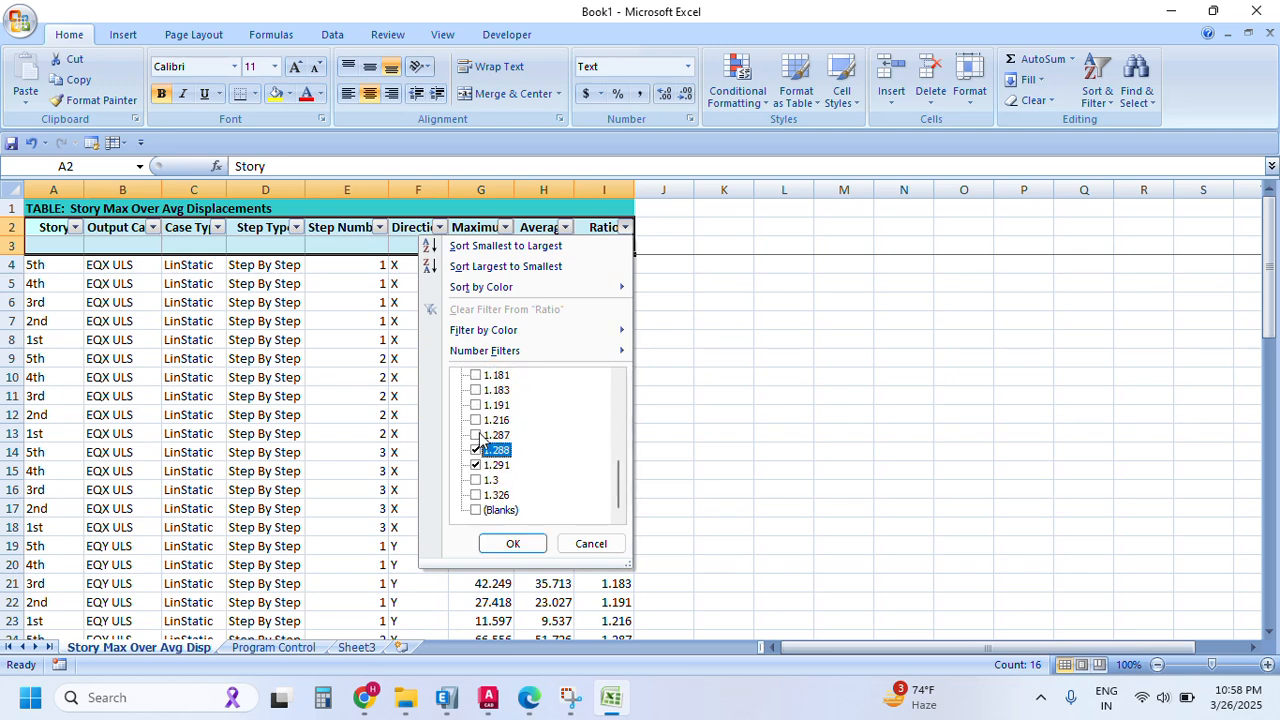
left_click(479, 421)
left_click(479, 436)
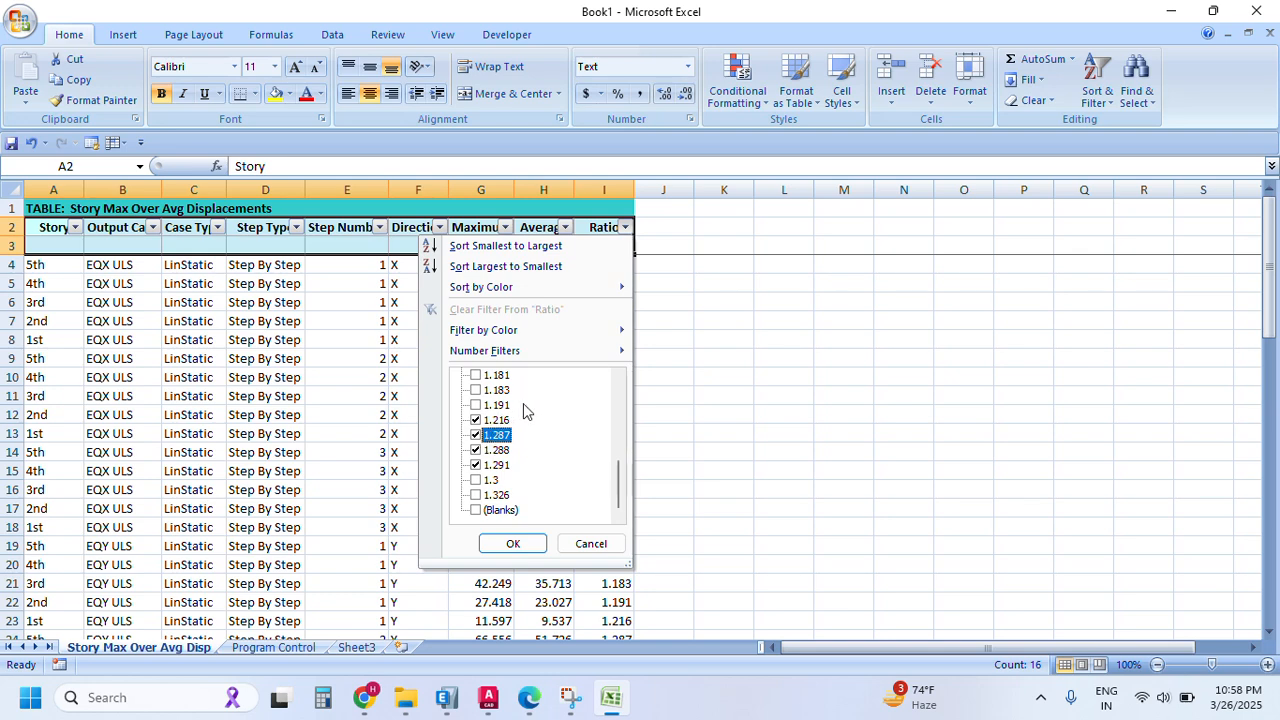
left_click(476, 480)
left_click(476, 495)
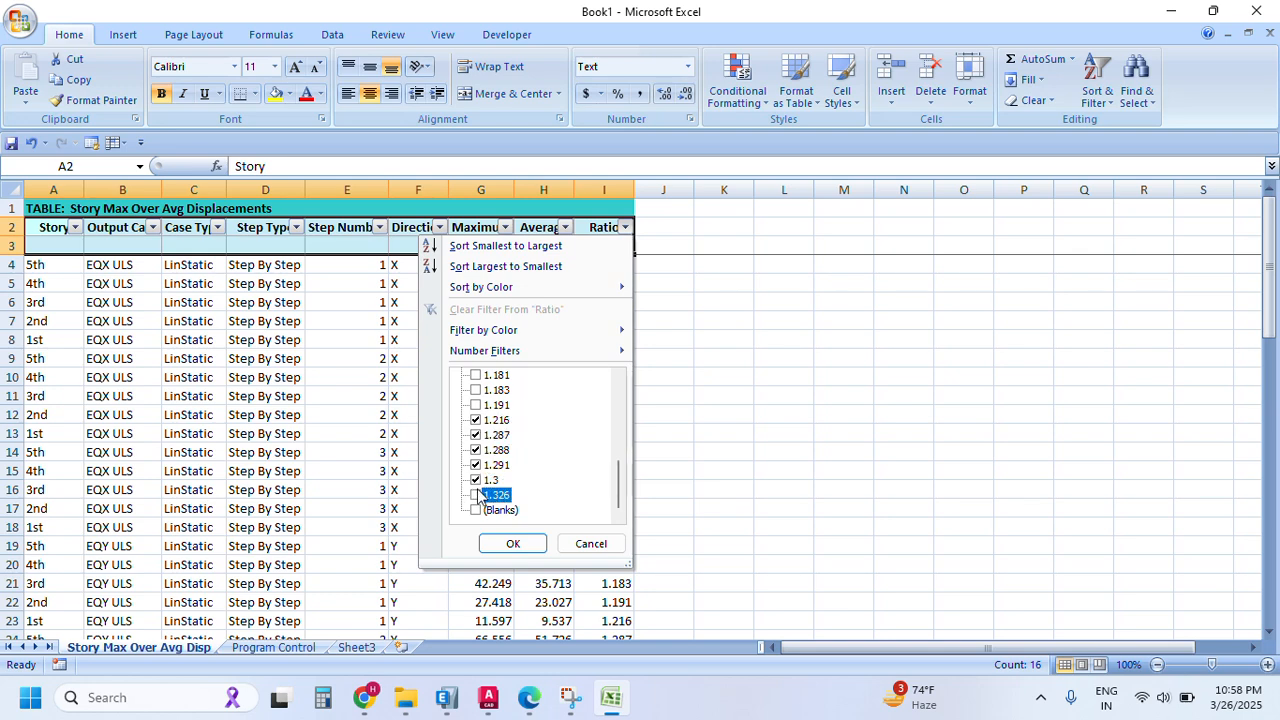
left_click(512, 543)
- Switch to Edge to check the Torsion Irregularity clause 5.5.2.1 in NBC105-2020.pdf, and return to the Excel workbook
left_click(598, 340)
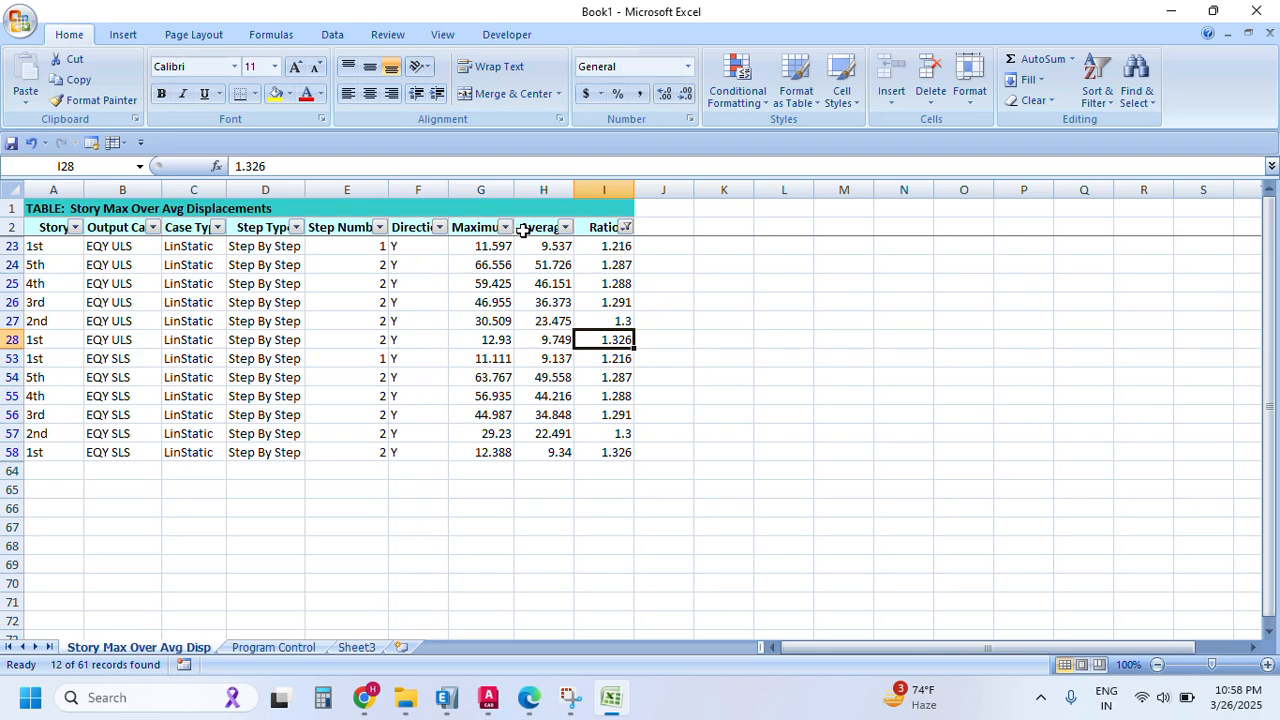
left_click(529, 697)
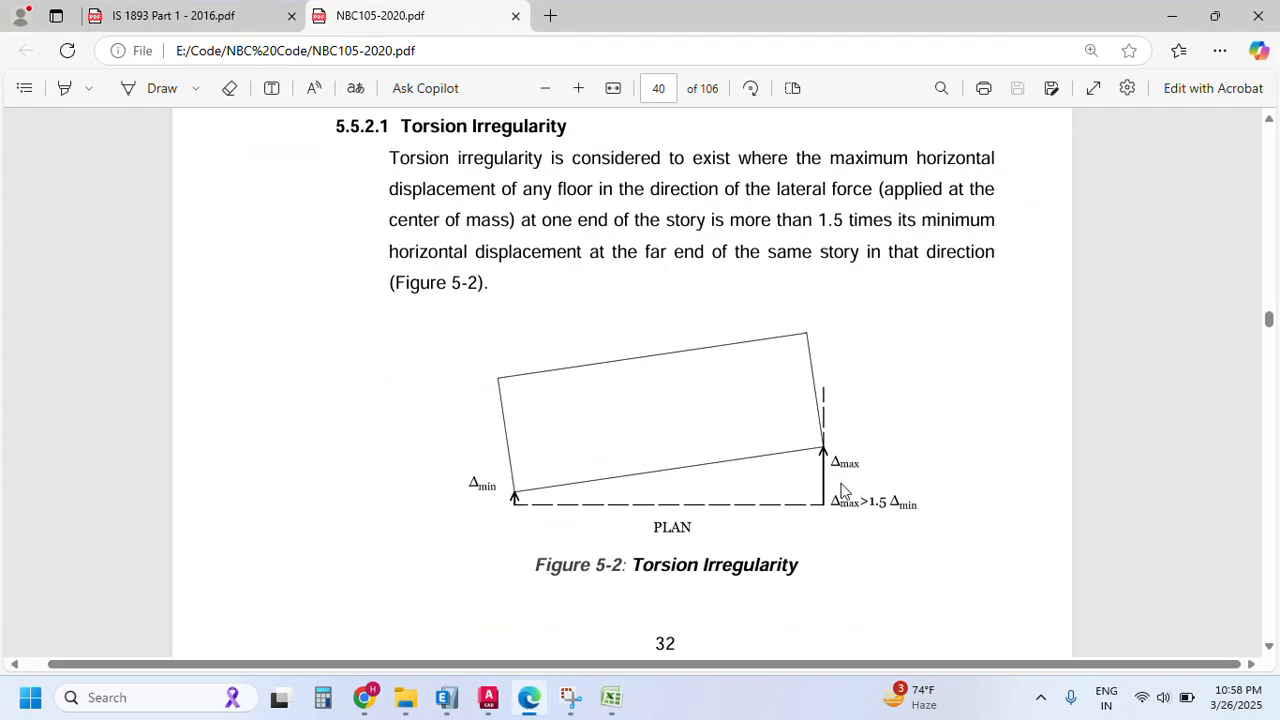
left_click(1172, 16)
- Insert two blank columns before the Average column and head the first one Min
left_click(543, 189)
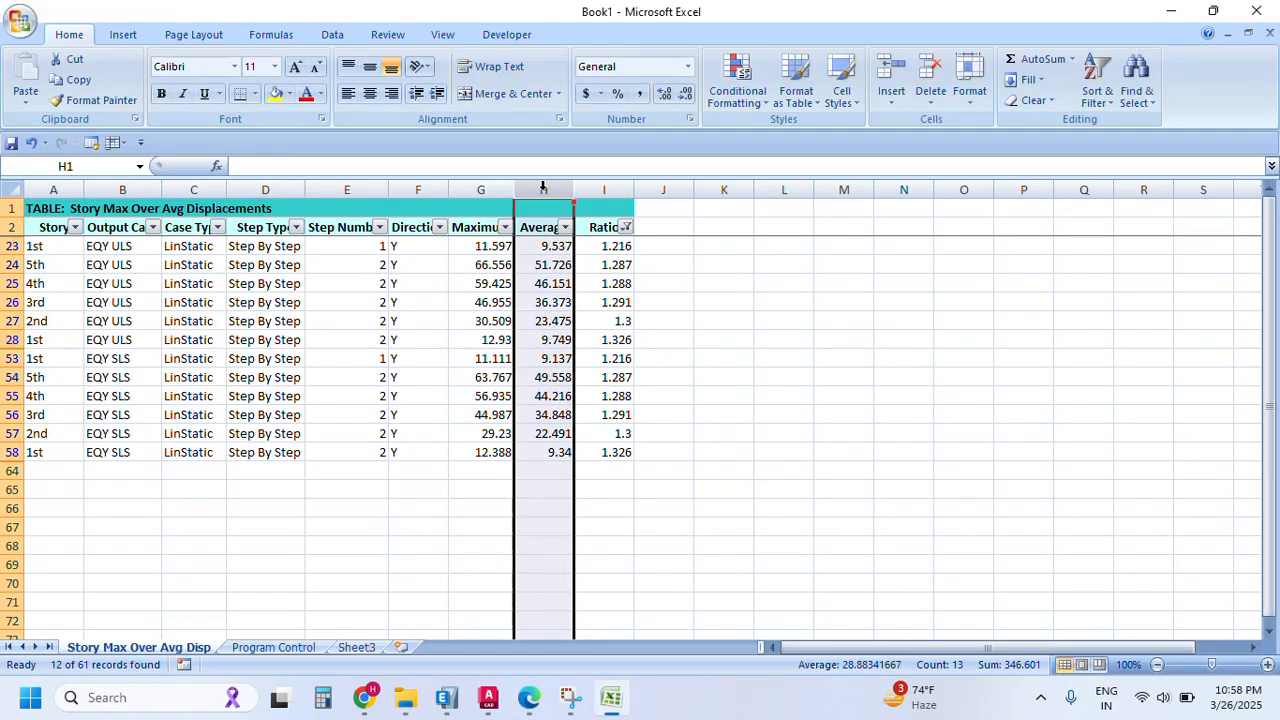
key("ctrl+plus")
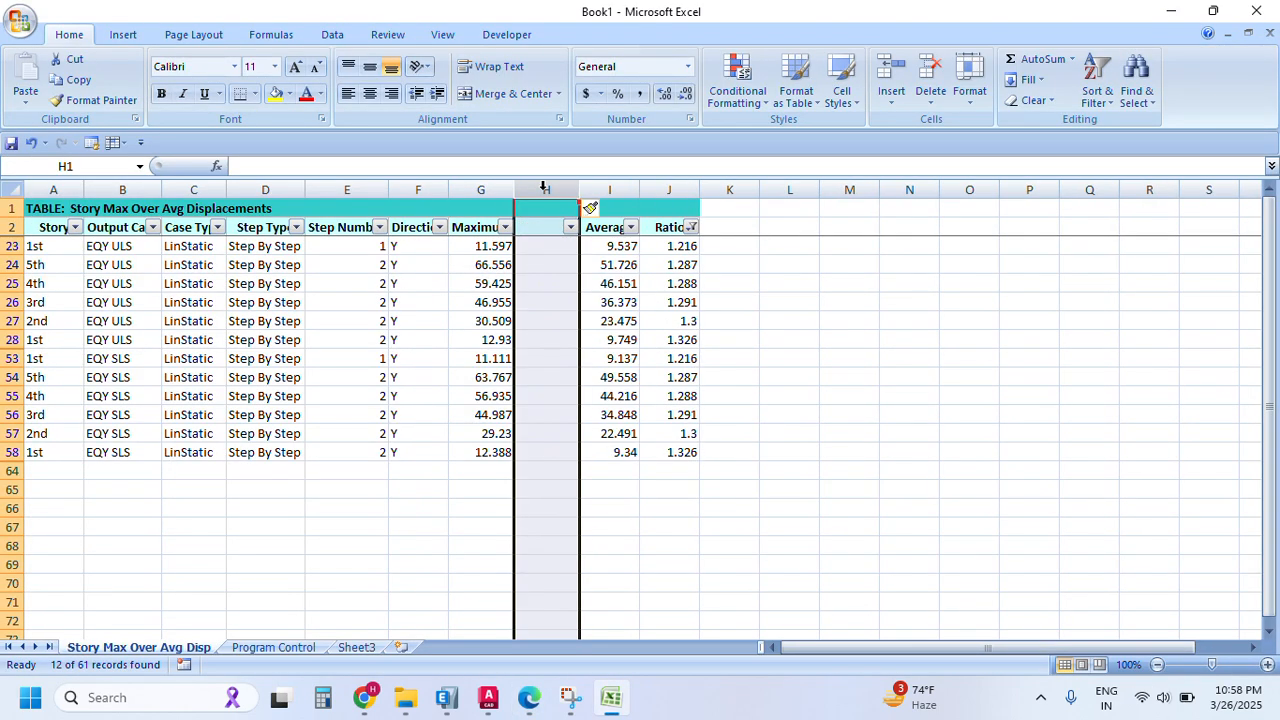
left_click(548, 230)
left_click(563, 189)
key("ctrl+plus")
left_click(539, 230)
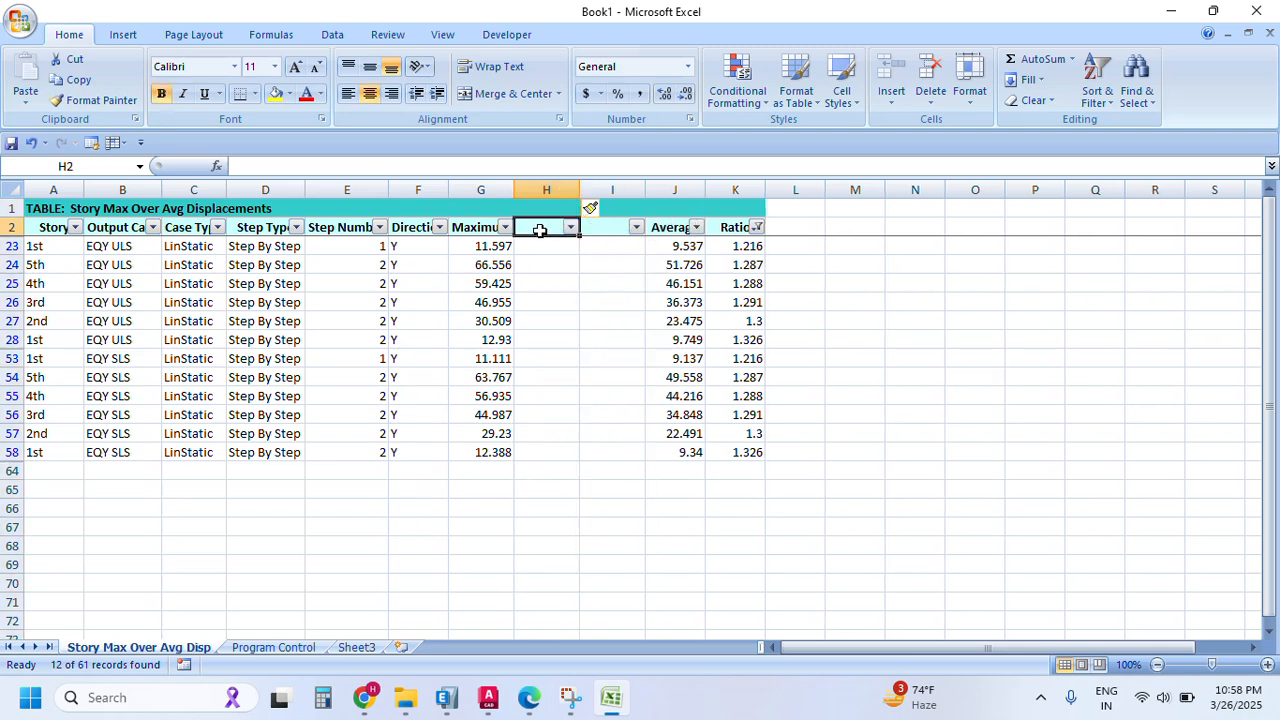
type("Min")
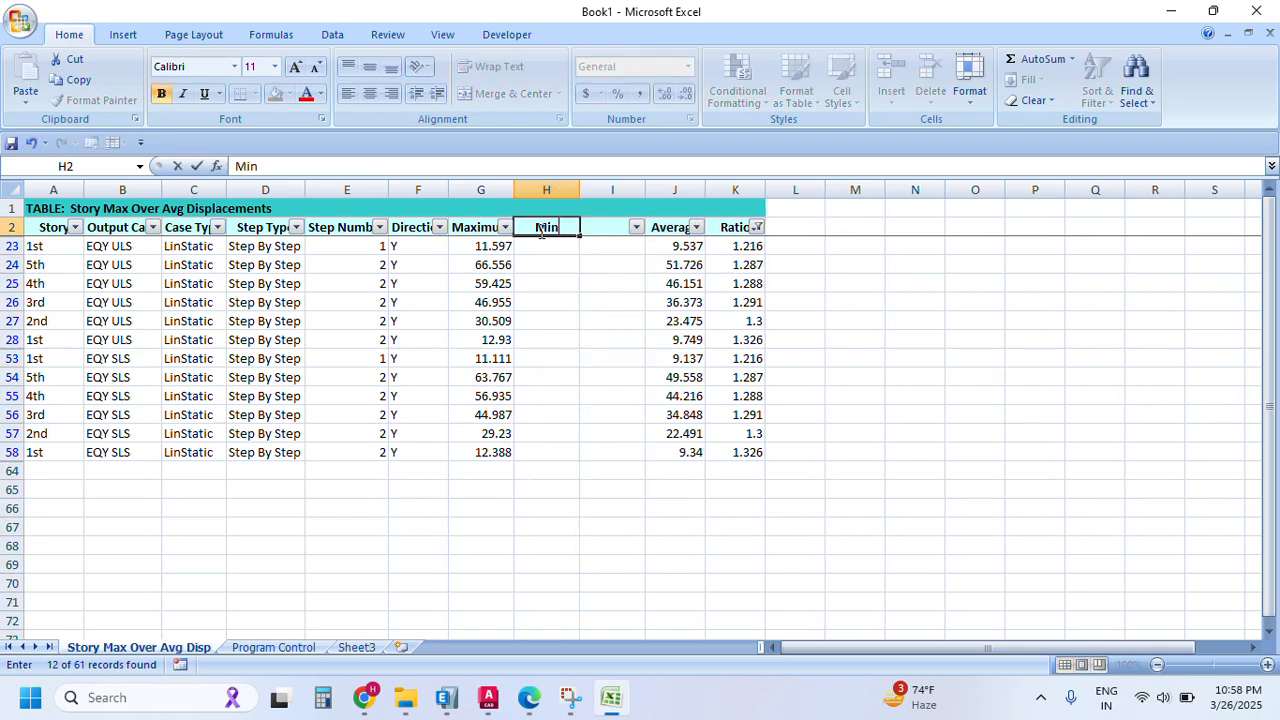
- Calculate the minimum displacement in H23 with the formula =J23*2-G23
left_click(559, 252)
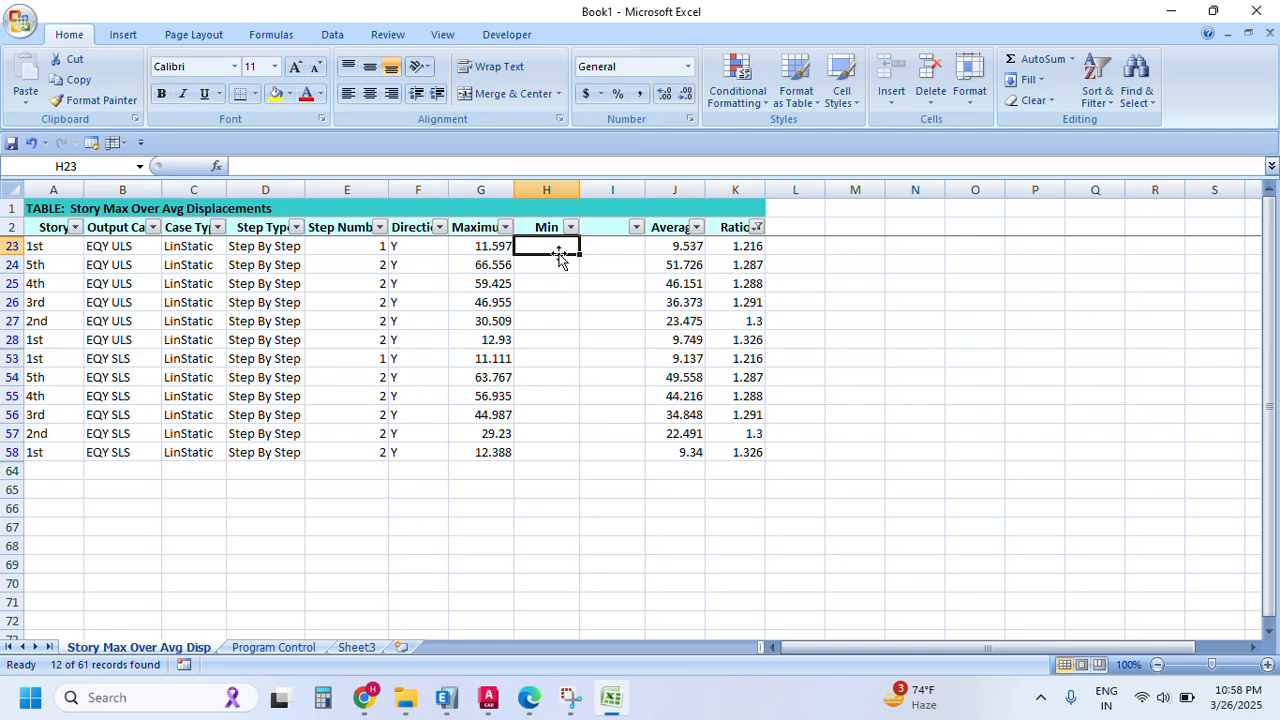
type("=")
left_click(675, 245)
type("*2")
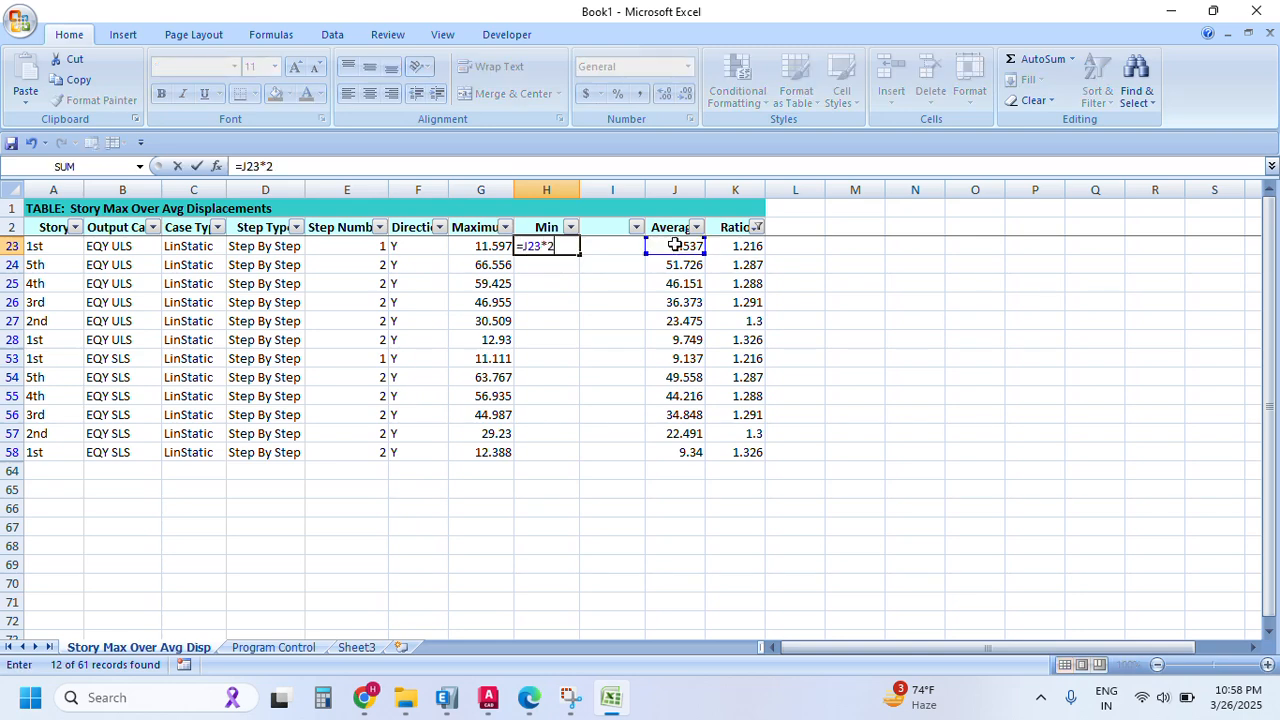
type("-")
left_click(497, 245)
key("Return")
left_click(566, 247)
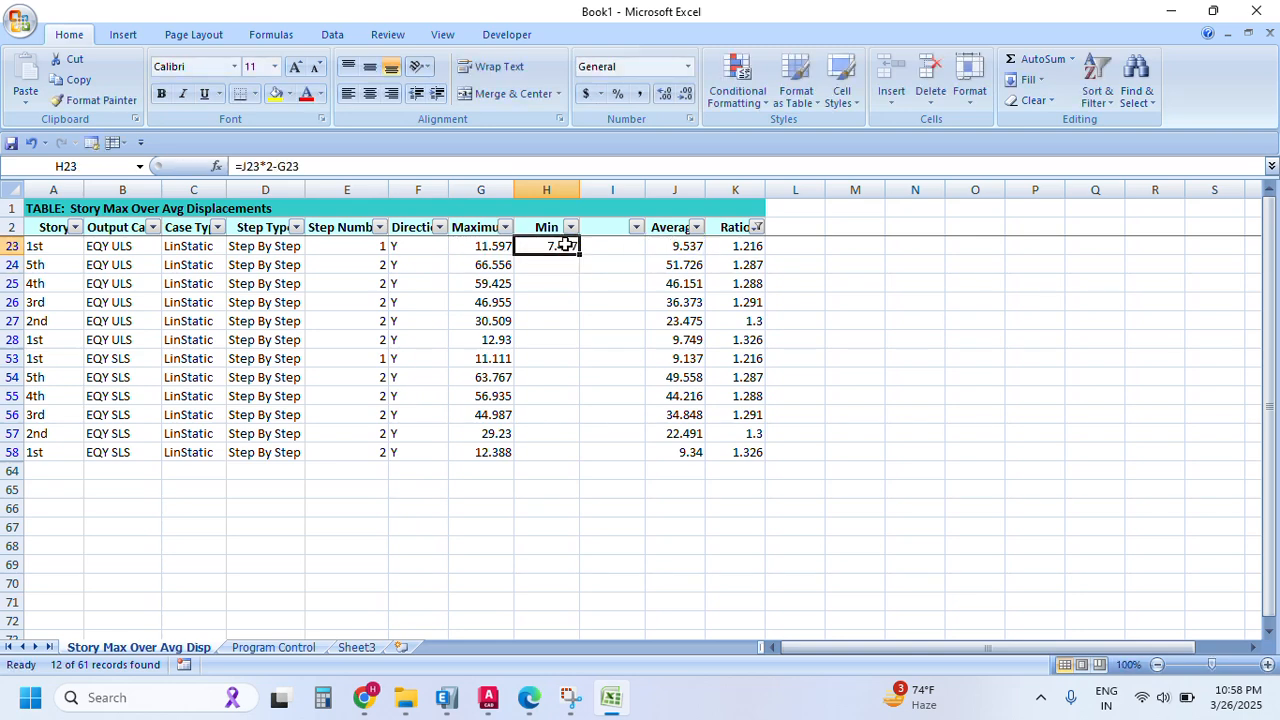
- Fill the minimum displacement formula from H23 down to H58 and head column I Ratio
left_click_drag(580, 257, 565, 455)
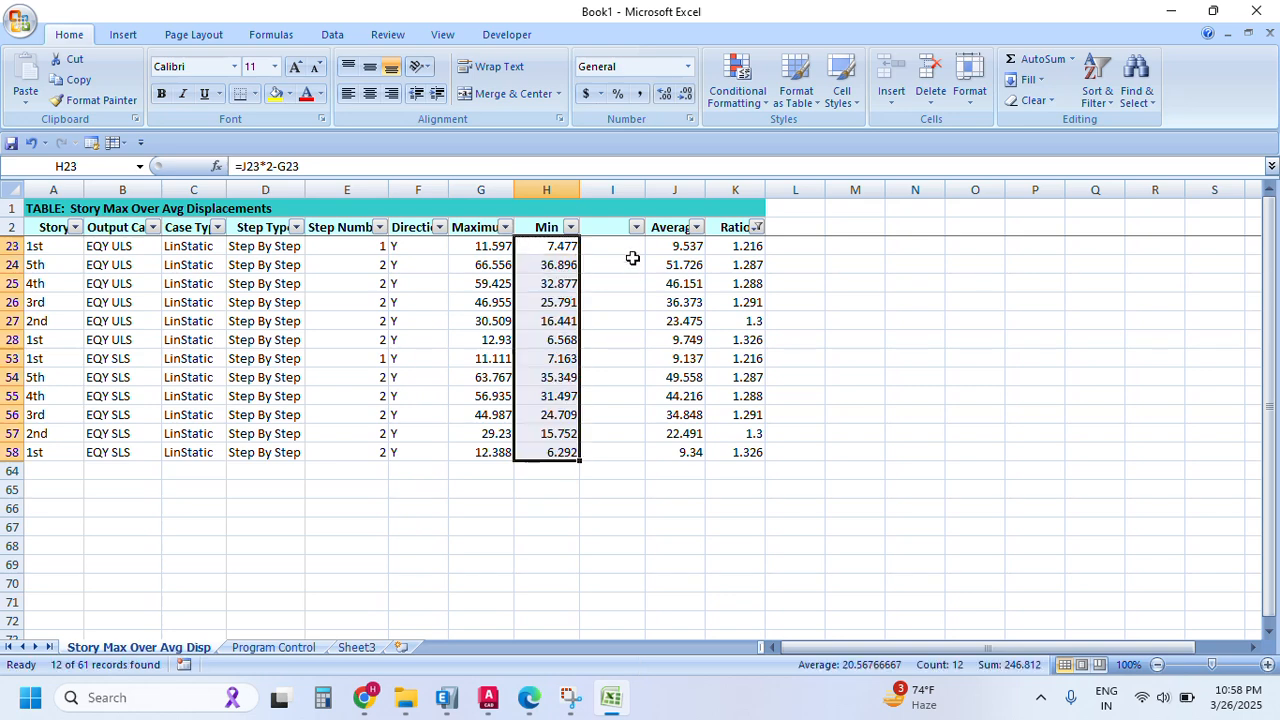
left_click(603, 225)
type("Ratio")
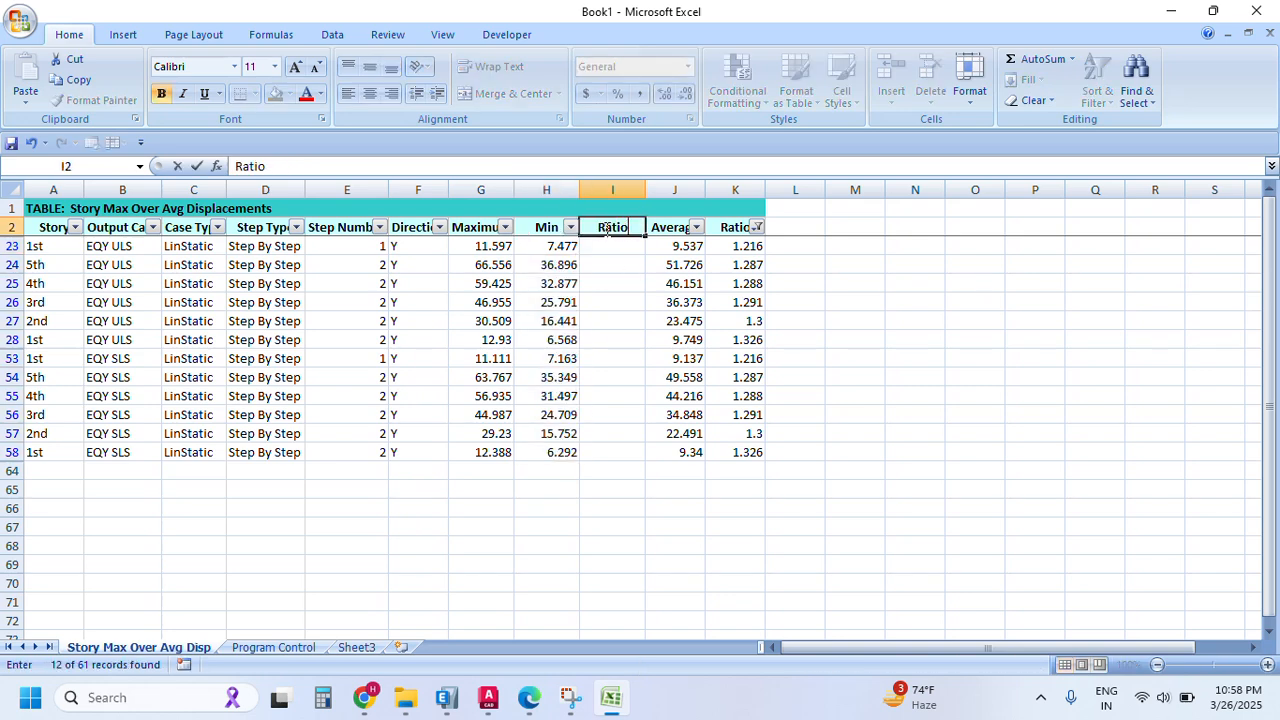
key("Return")
- Calculate the ratio in I23 with the formula =G23/H23 and fill it down to I58
type("=")
left_click(460, 247)
type("/")
left_click(543, 252)
key("Return")
left_click(628, 250)
left_click_drag(645, 255, 610, 455)
- Highlight the computed ratios in I23:I58 in yellow and select the Direction cells of the same rows
left_click_drag(615, 243, 617, 455)
left_click(276, 97)
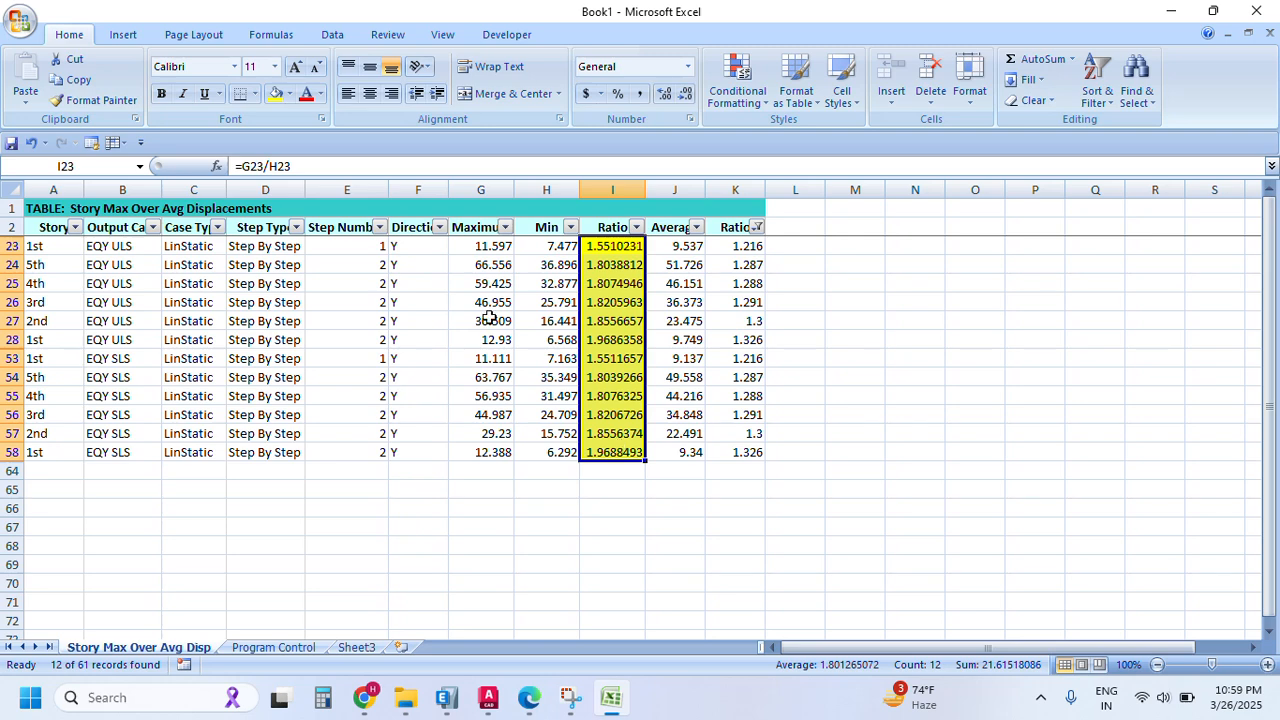
left_click_drag(405, 247, 419, 454)
- Switch to ETABS, close the Story Max Over Avg Displacements table and show the 1st story plan view
left_click(1171, 11)
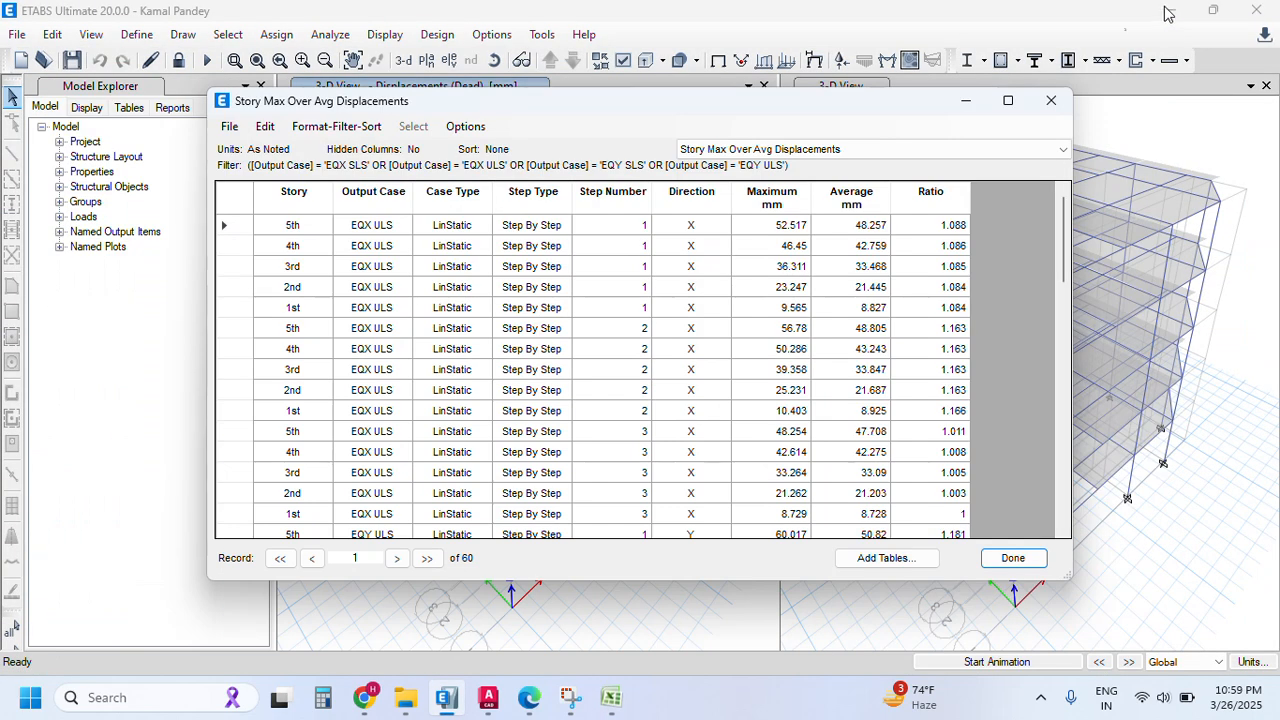
left_click(1052, 104)
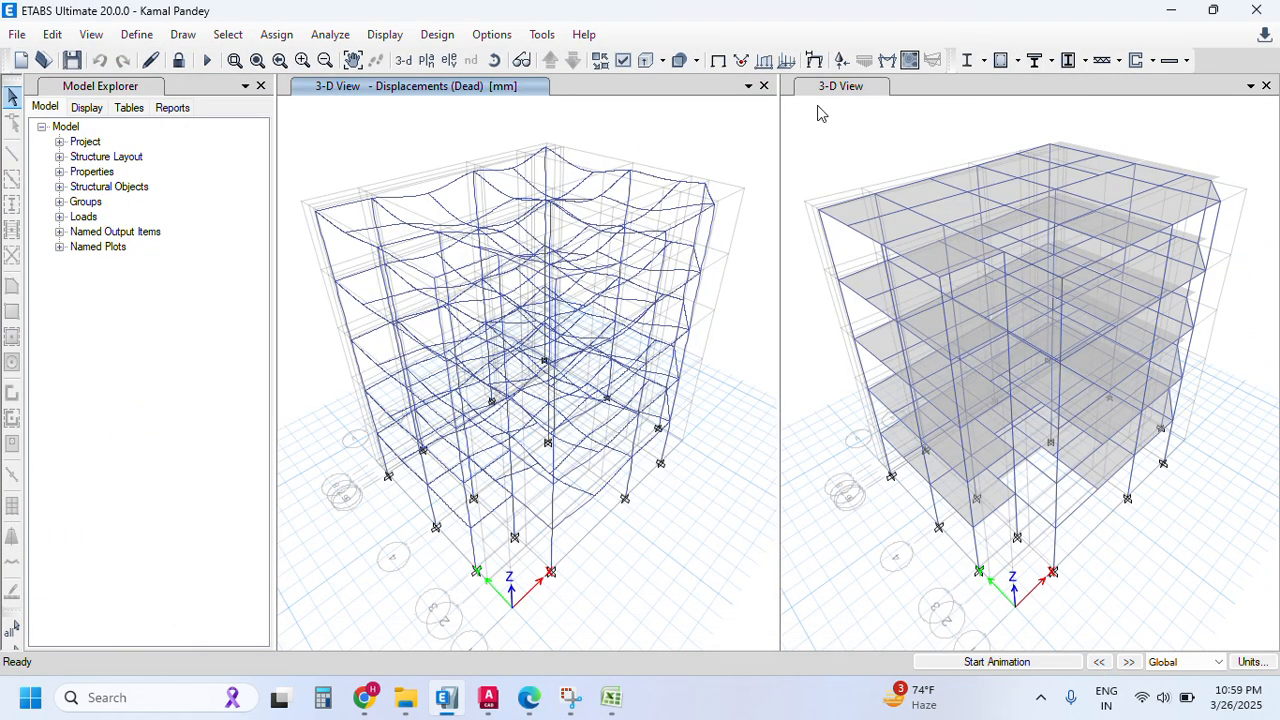
left_click(426, 60)
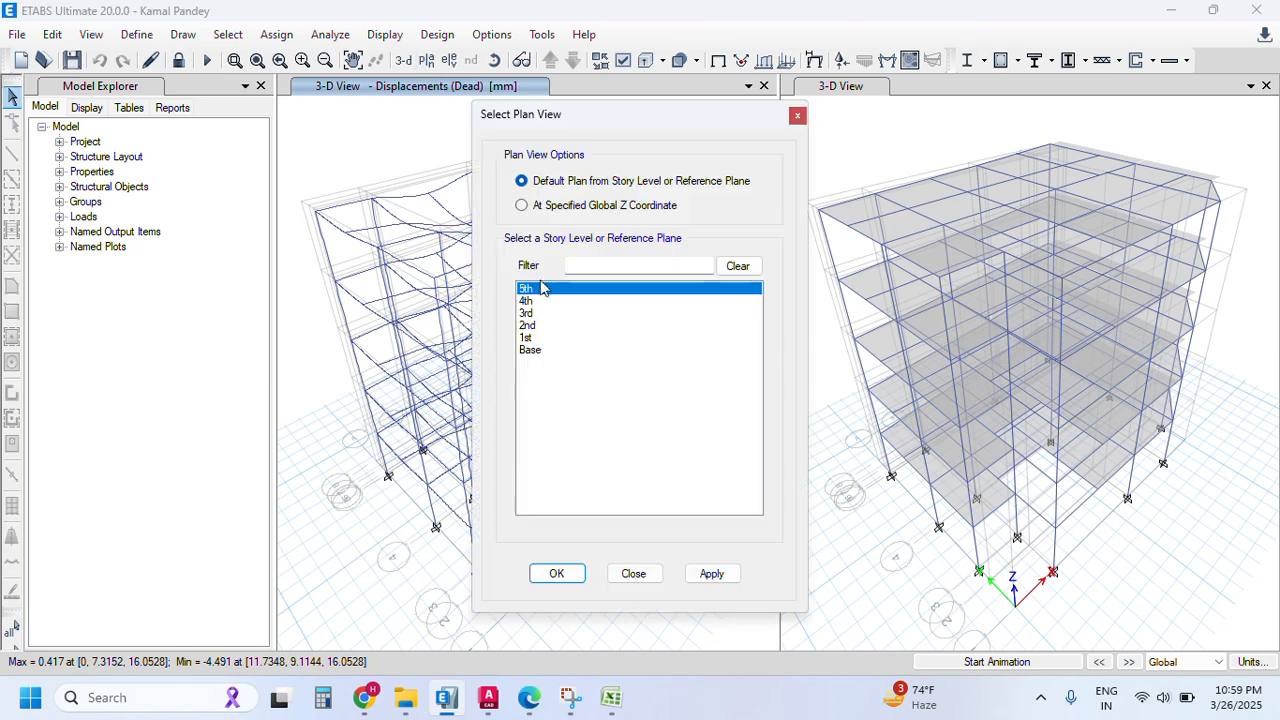
left_click(540, 338)
left_click(711, 573)
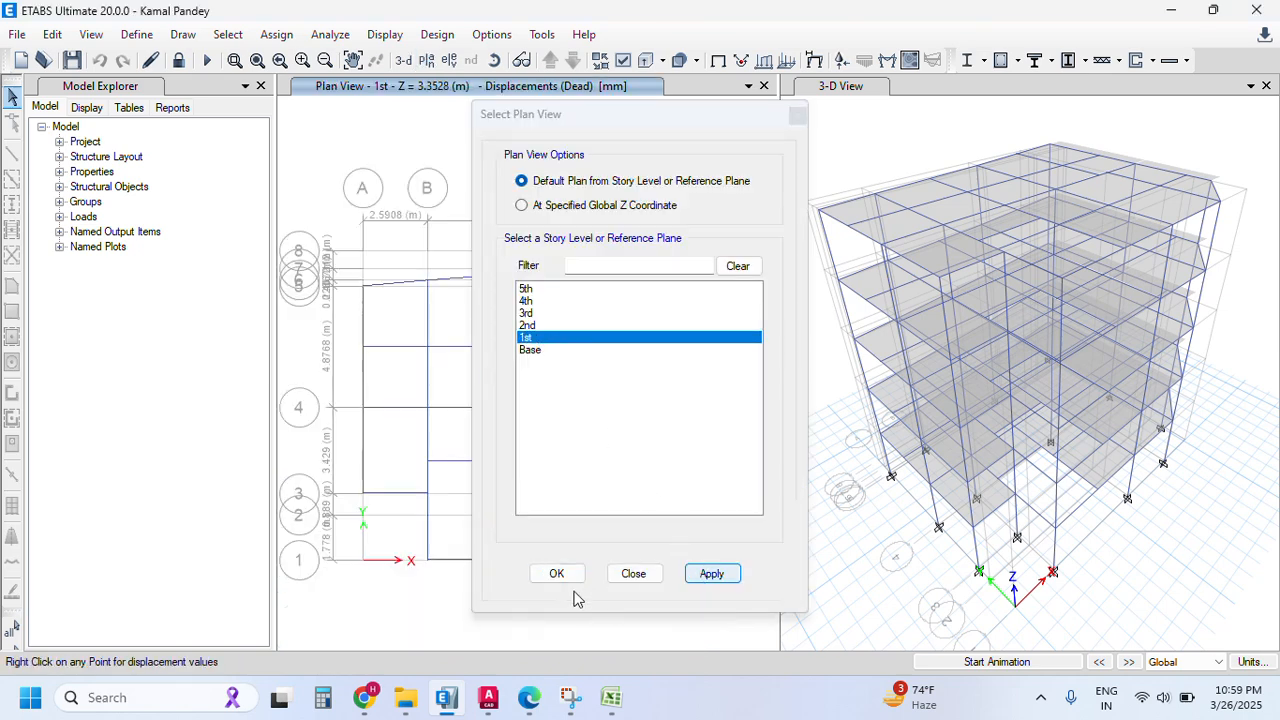
left_click(556, 573)
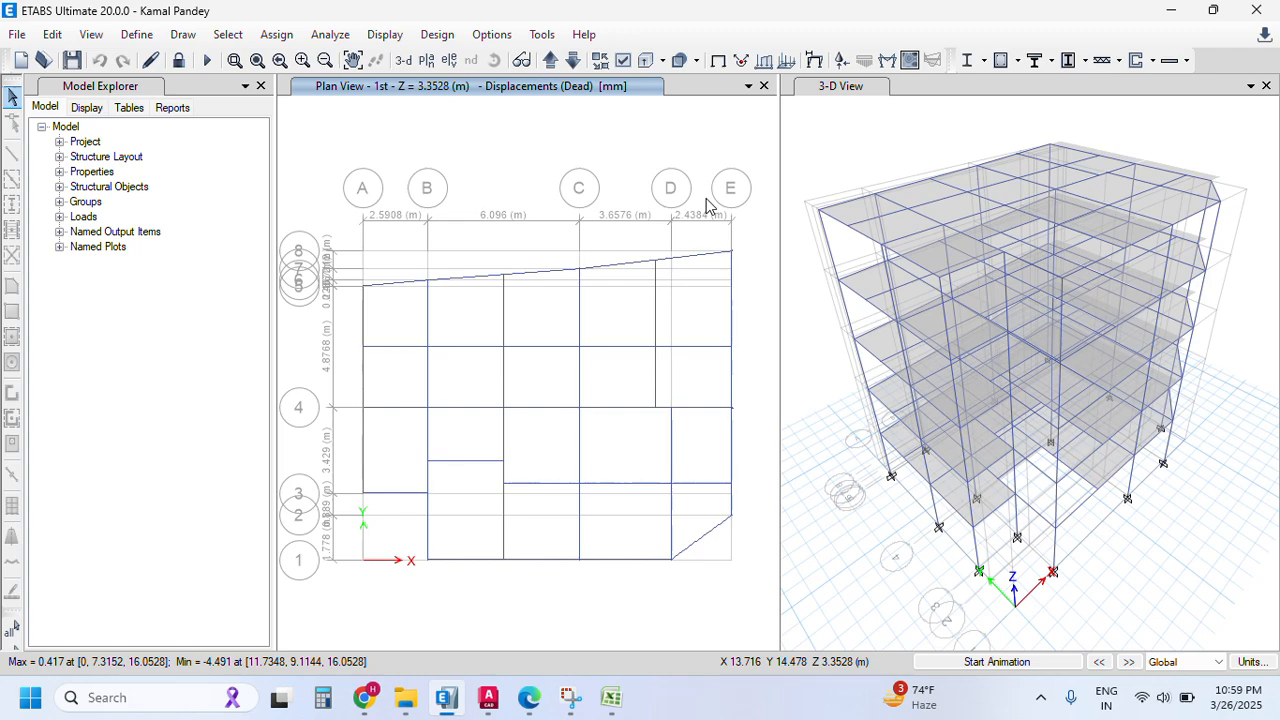
- Display the deformed shape for load case EQY ULS, step number 1, checking the step against the Excel table
left_click(814, 60)
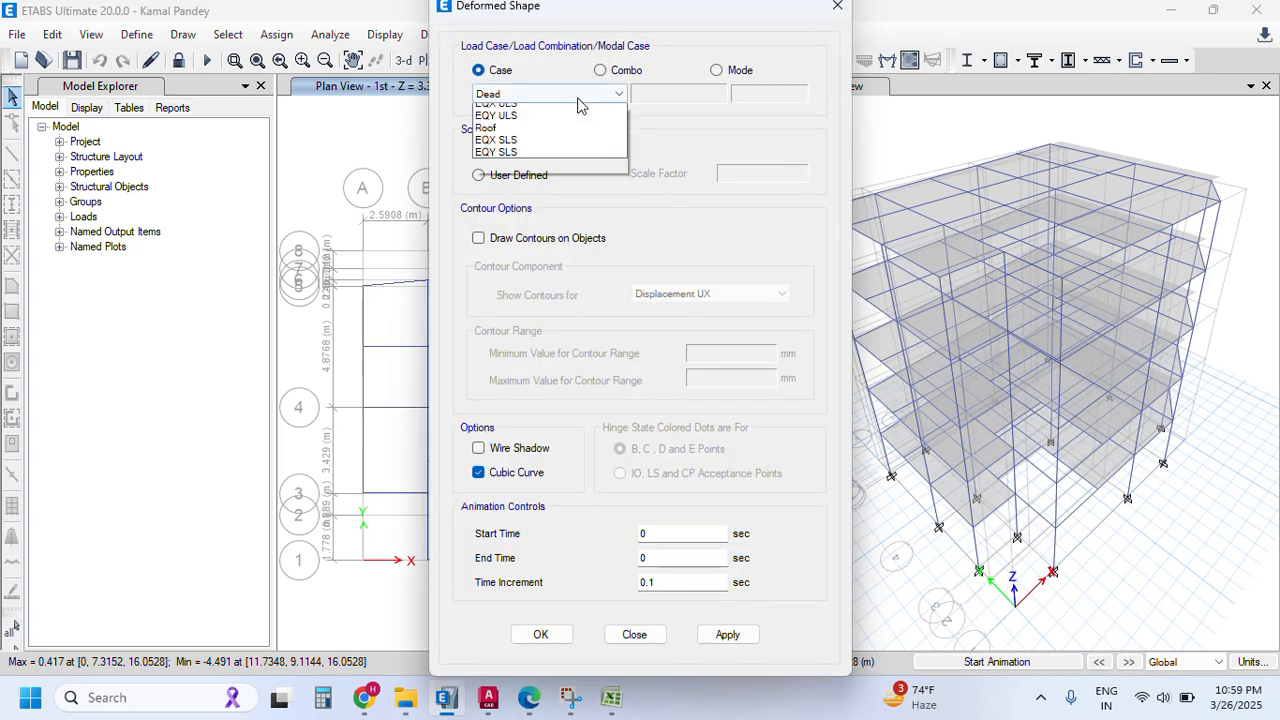
left_click(582, 206)
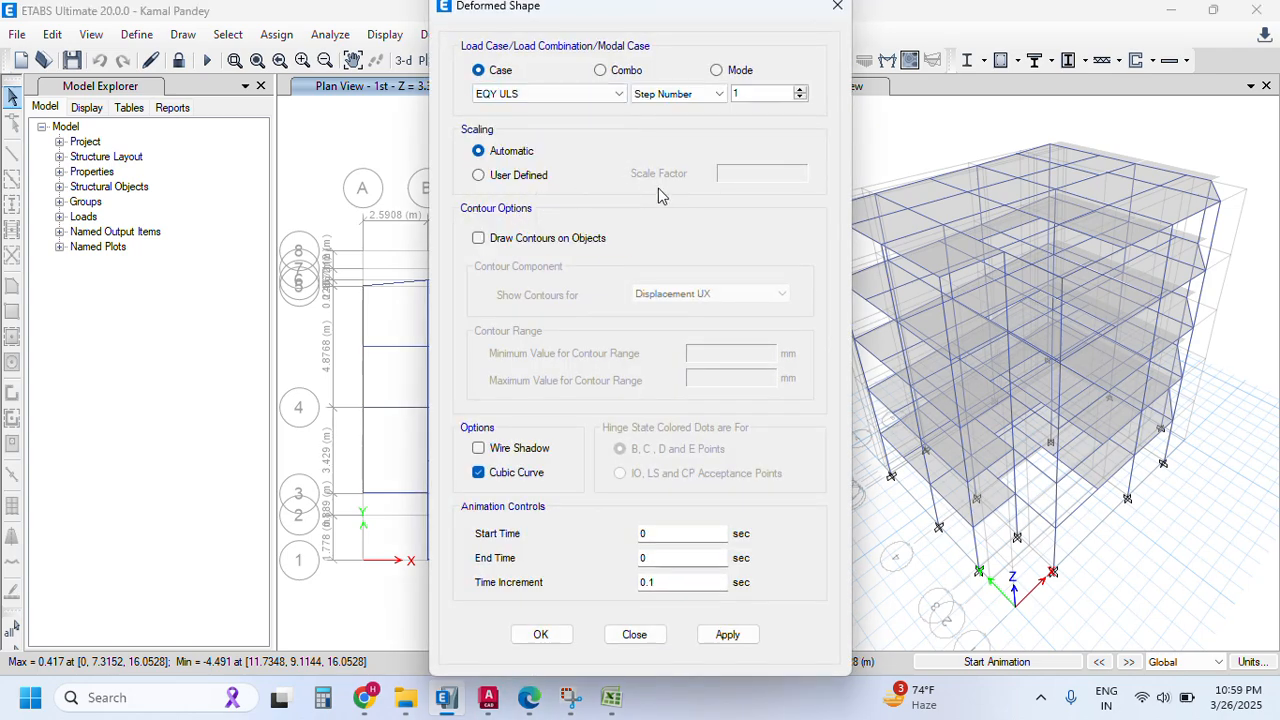
left_click(611, 697)
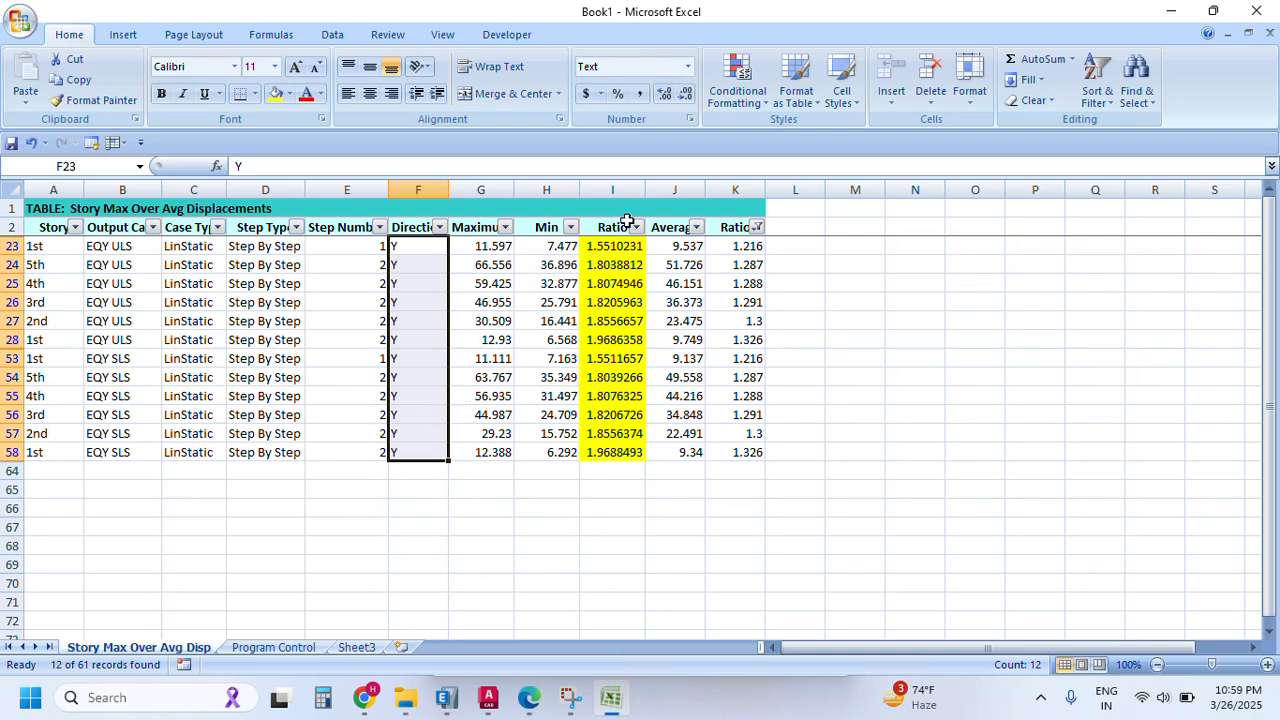
left_click(1170, 10)
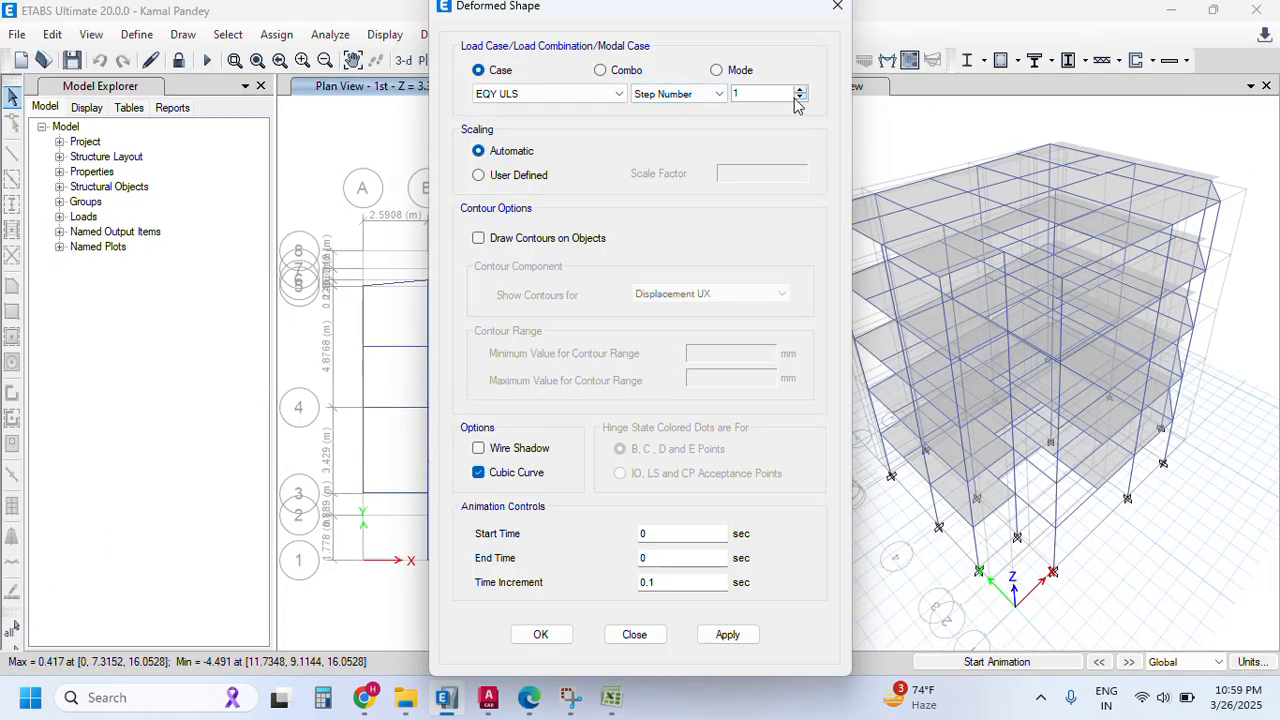
left_click(728, 634)
left_click(540, 634)
- Read the Uy displacements at the upper corner joints on grids A and E, and divide 11.597 by 7.476 in Calculator
mouse_move(364, 288)
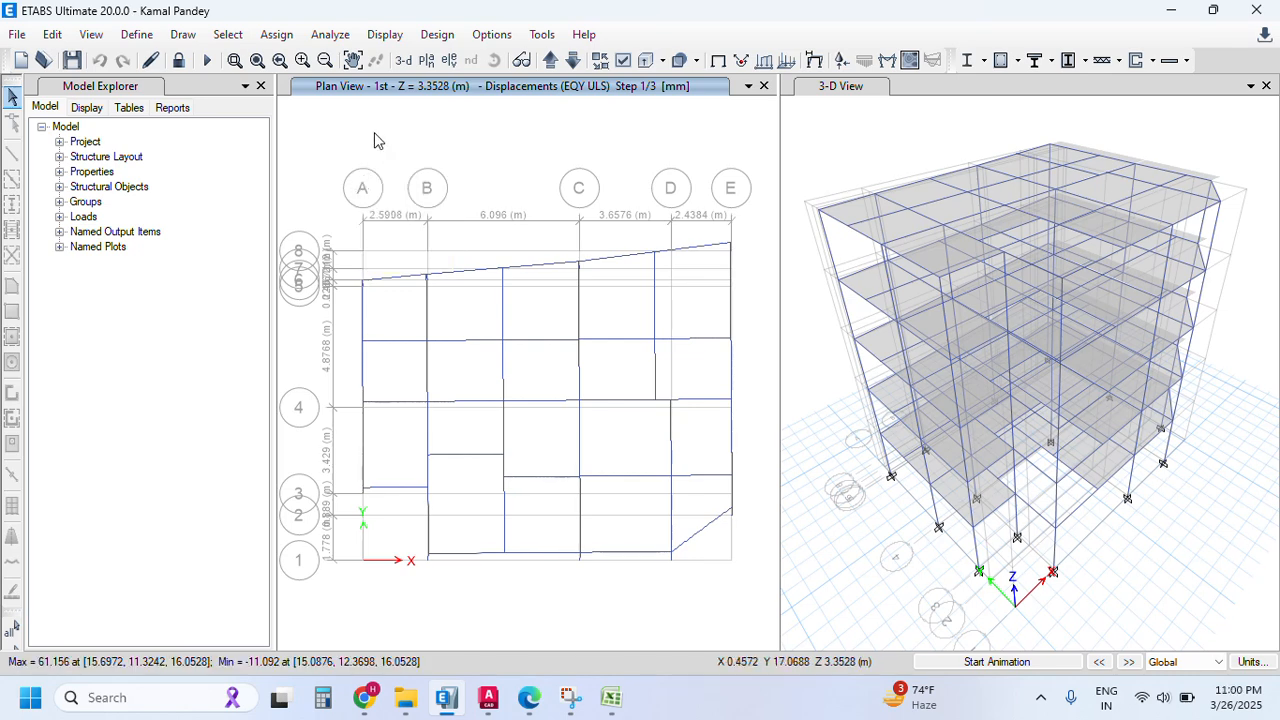
mouse_move(730, 262)
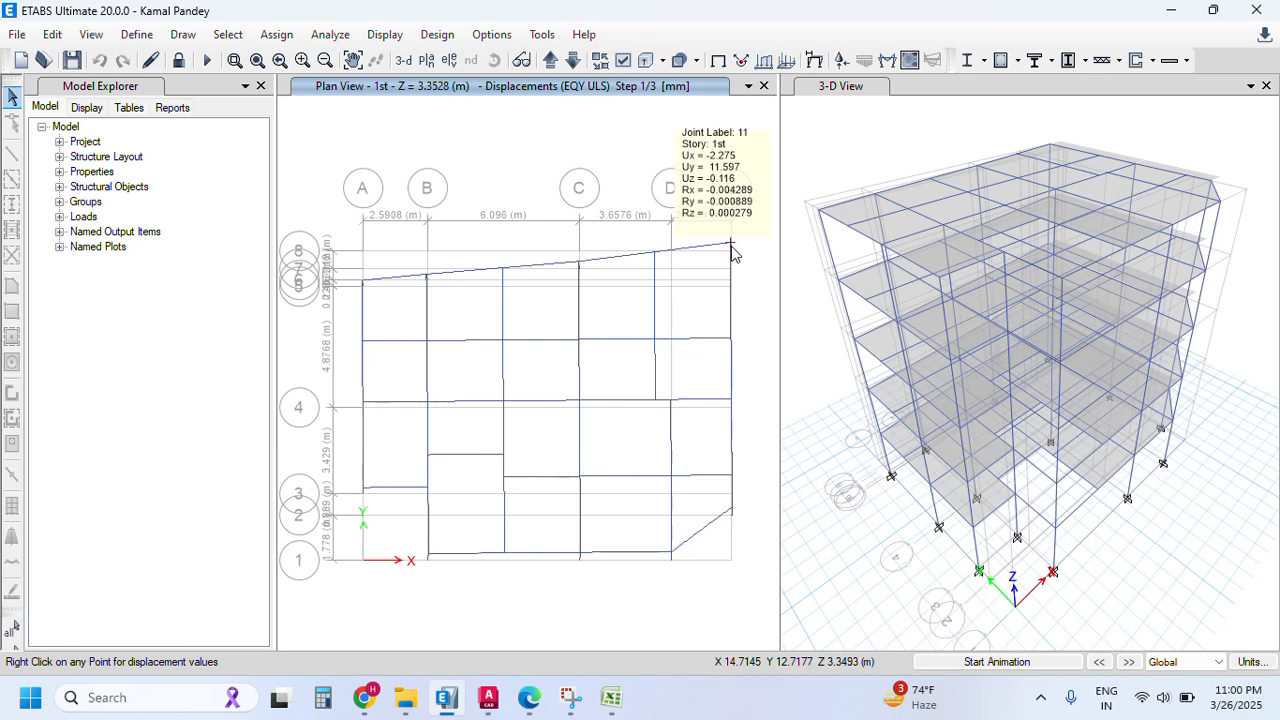
left_click(322, 697)
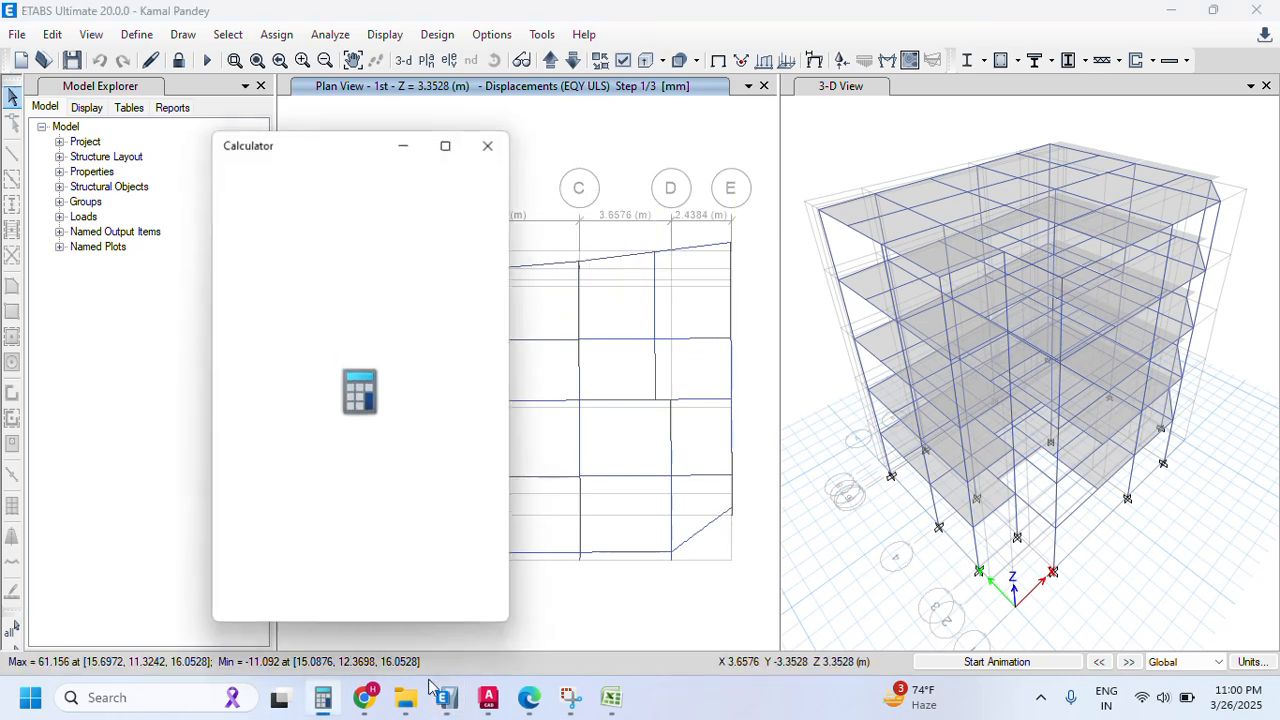
left_click_drag(360, 150, 958, 126)
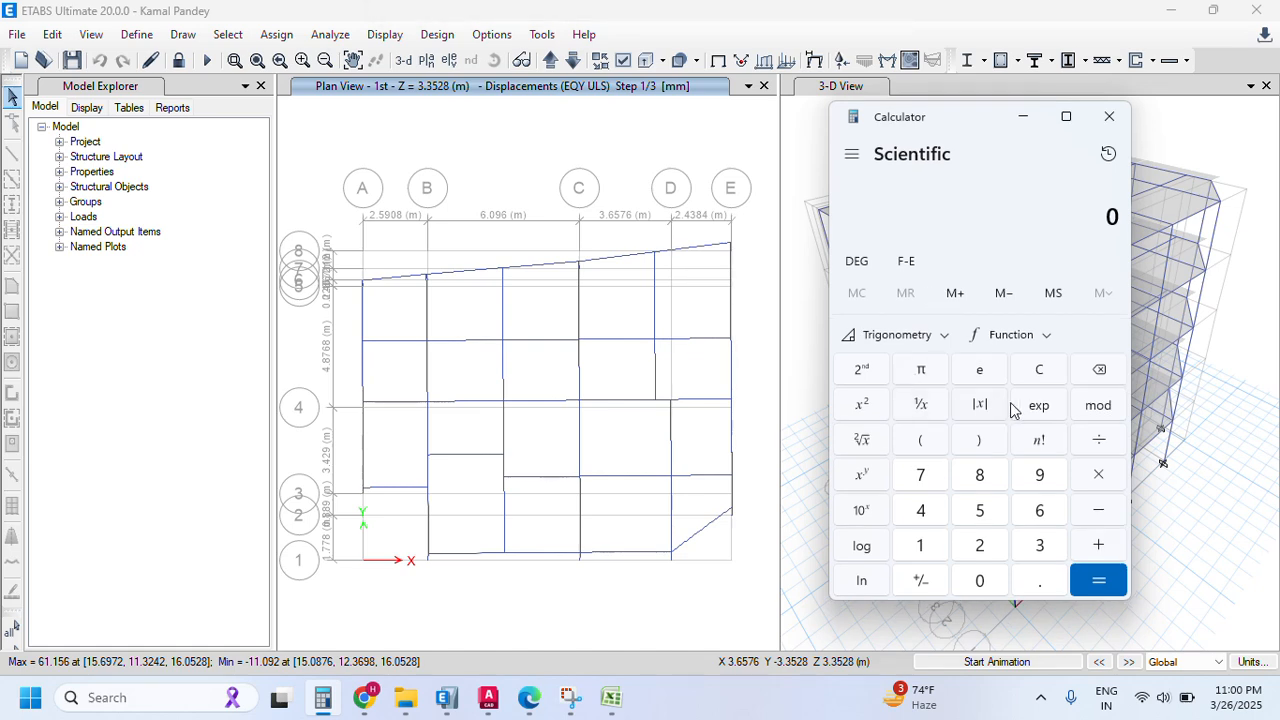
type("11.")
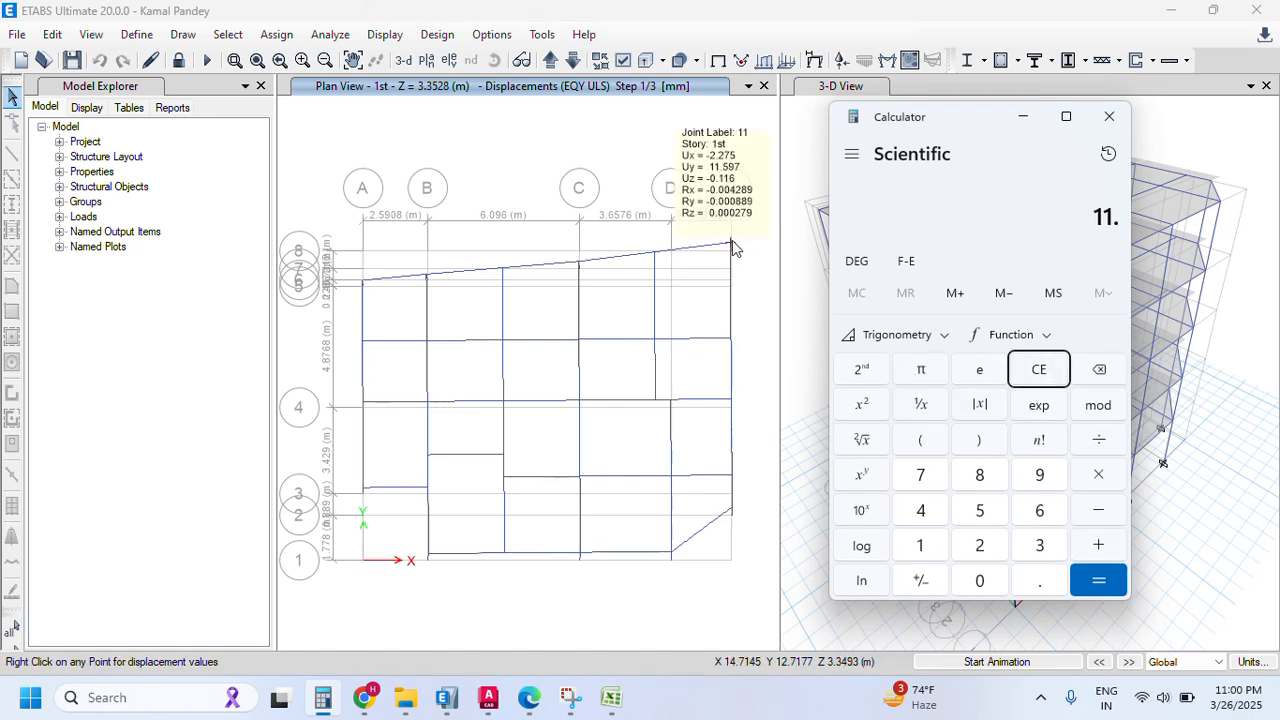
type("597")
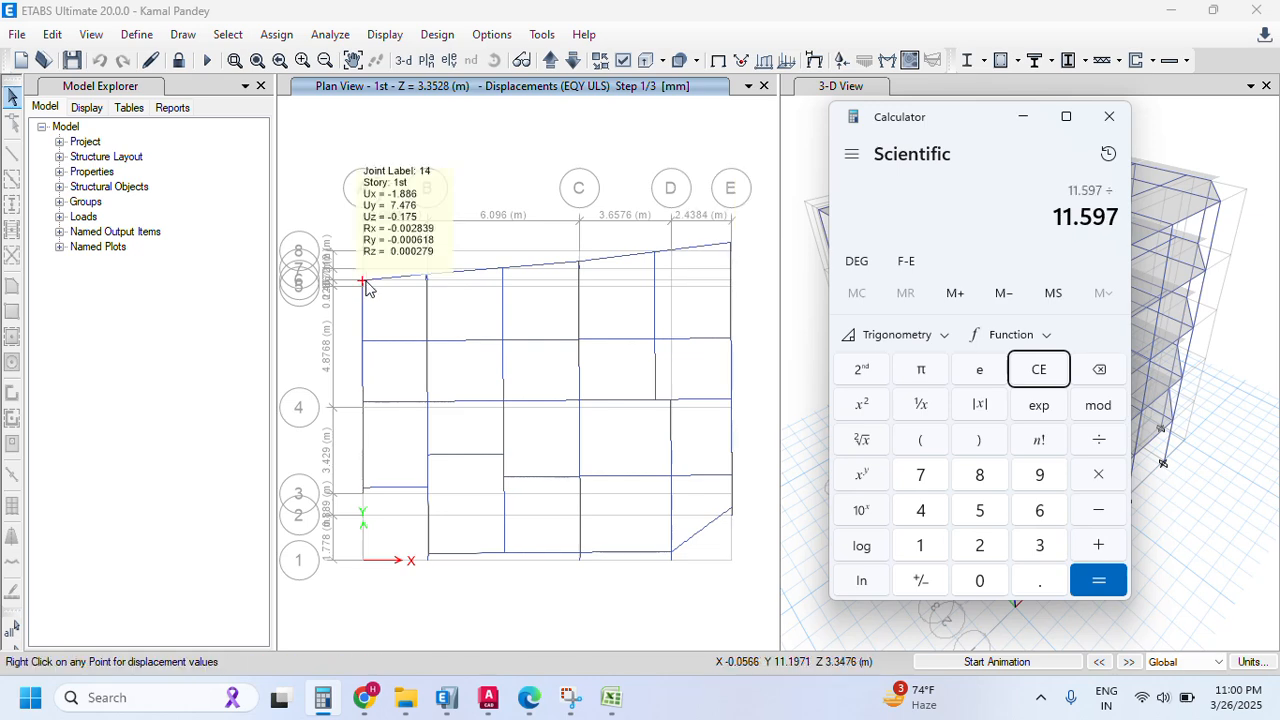
type("7.476")
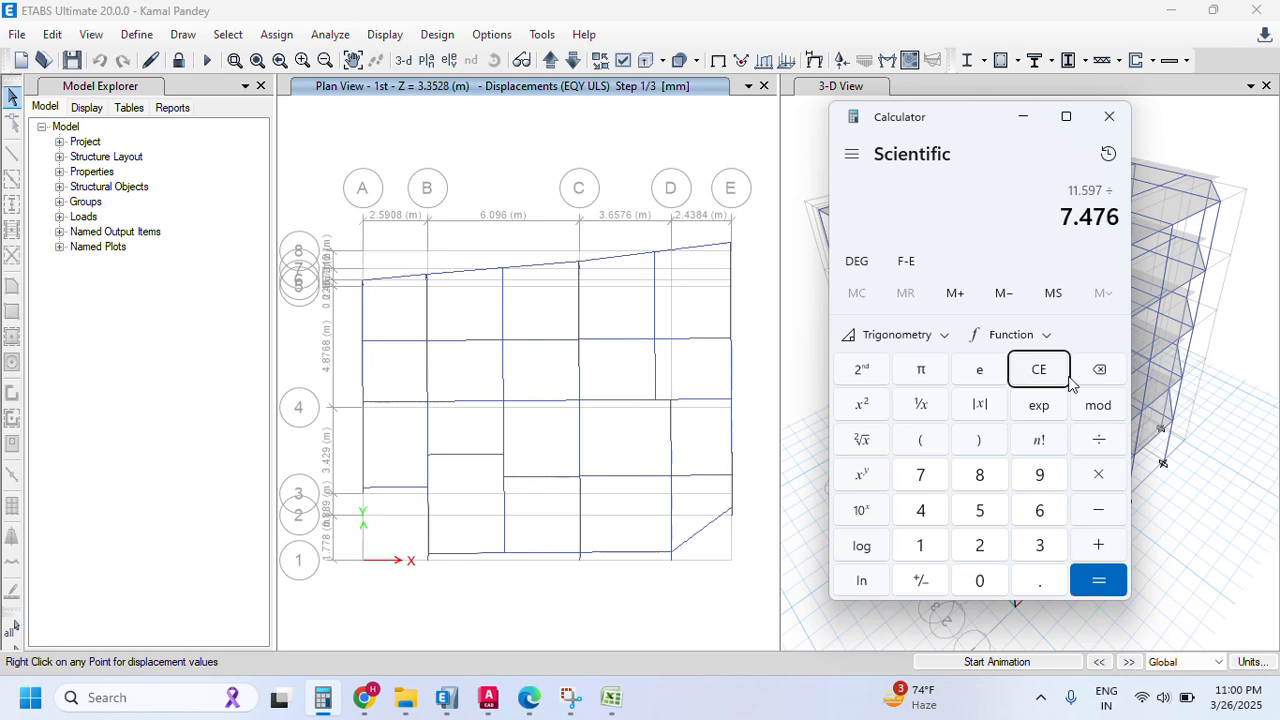
key("Return")
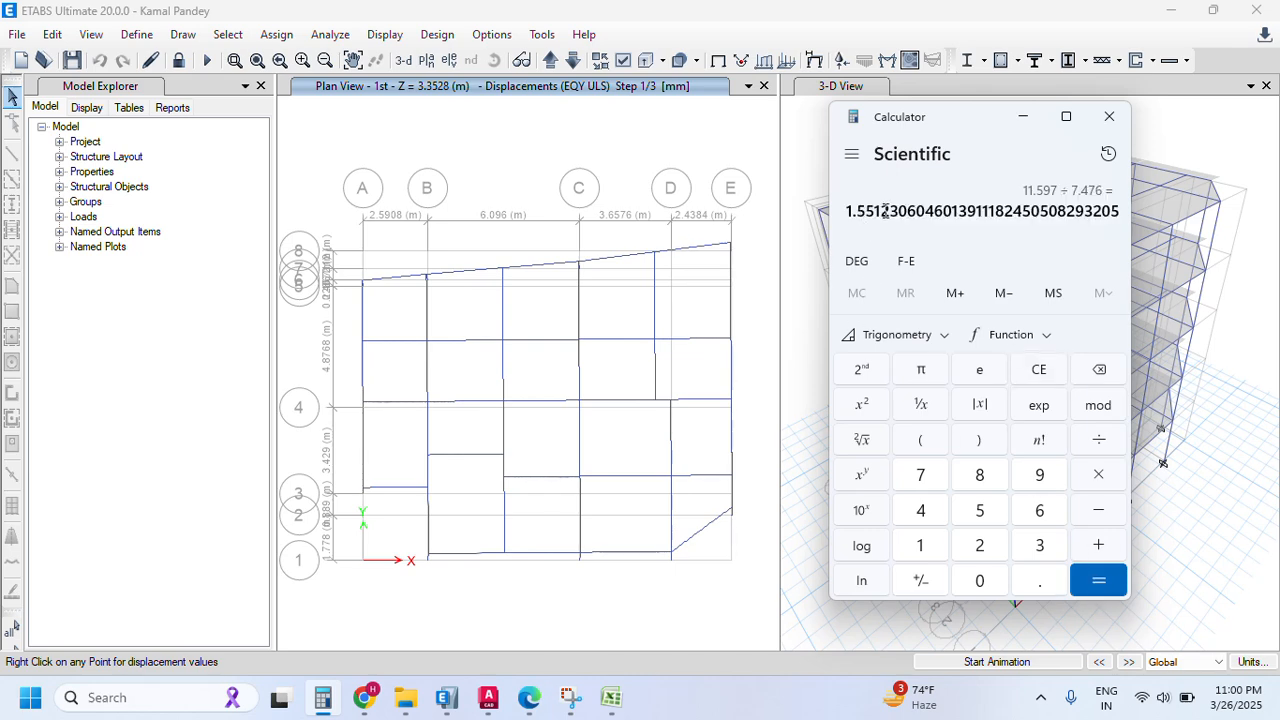
left_click(1023, 116)
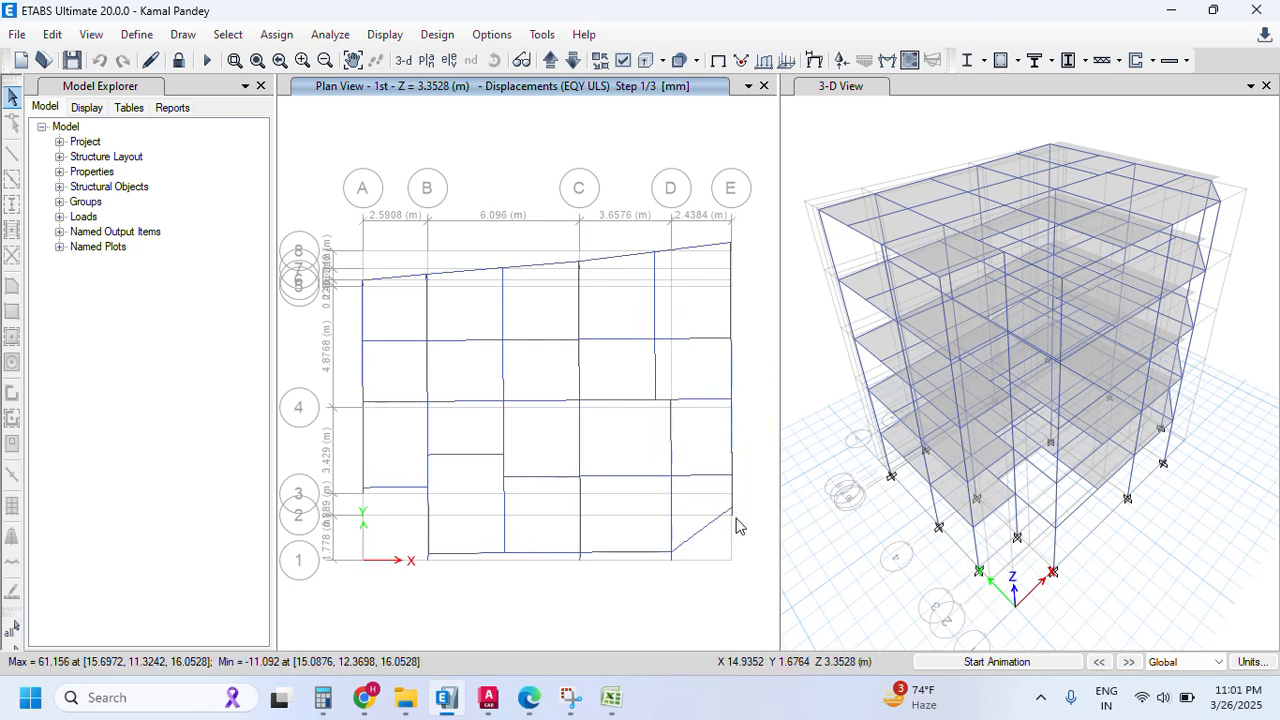
- Unlock the ETABS model and accept deleting its analysis results
mouse_move(752, 426)
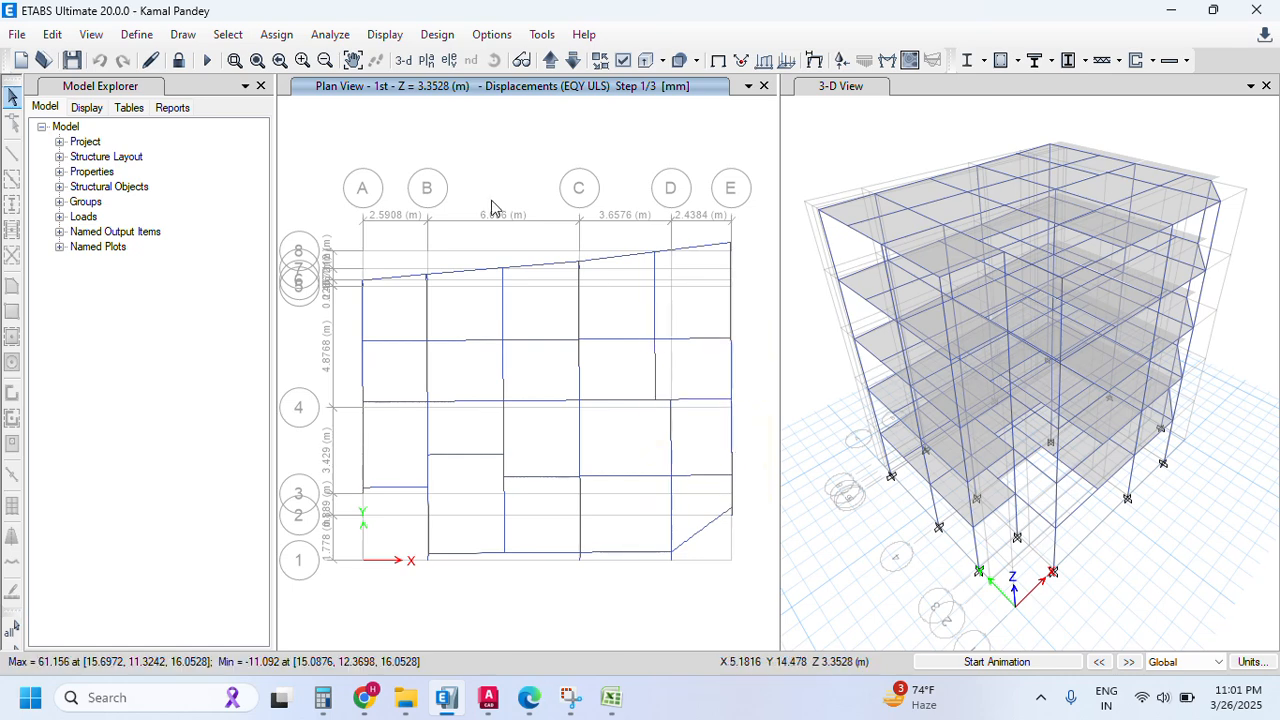
left_click(178, 60)
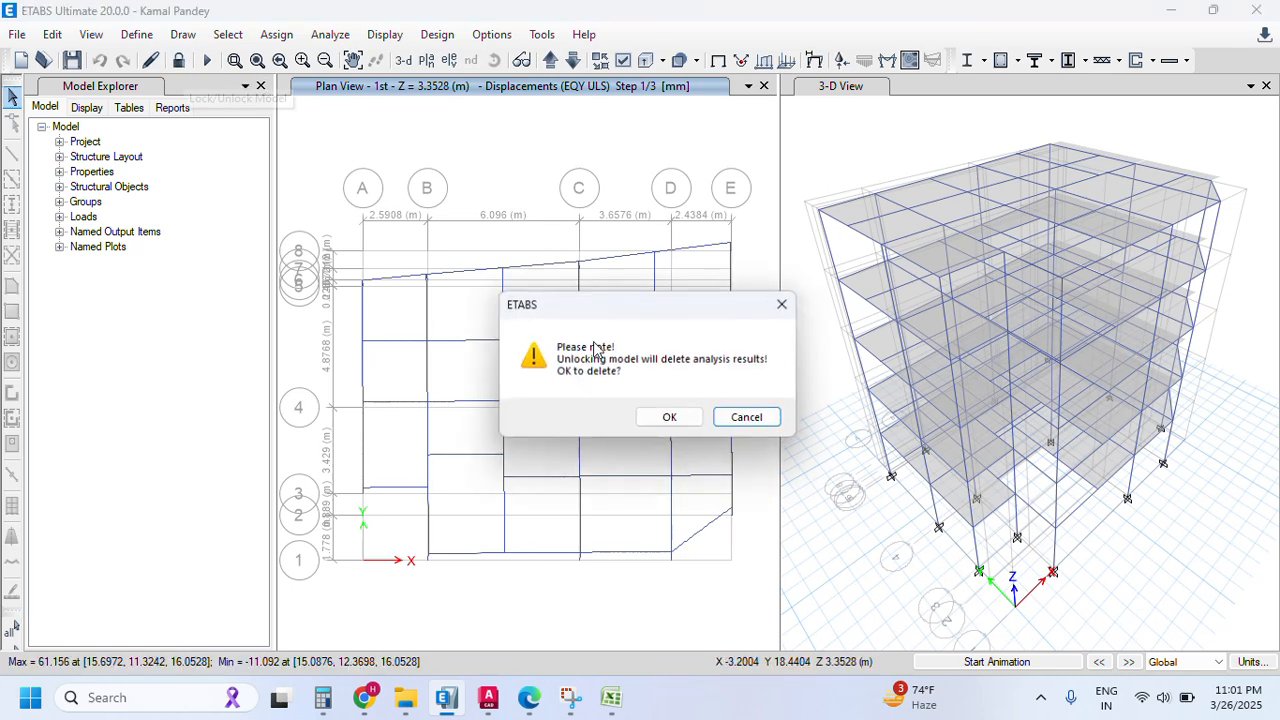
left_click(669, 417)
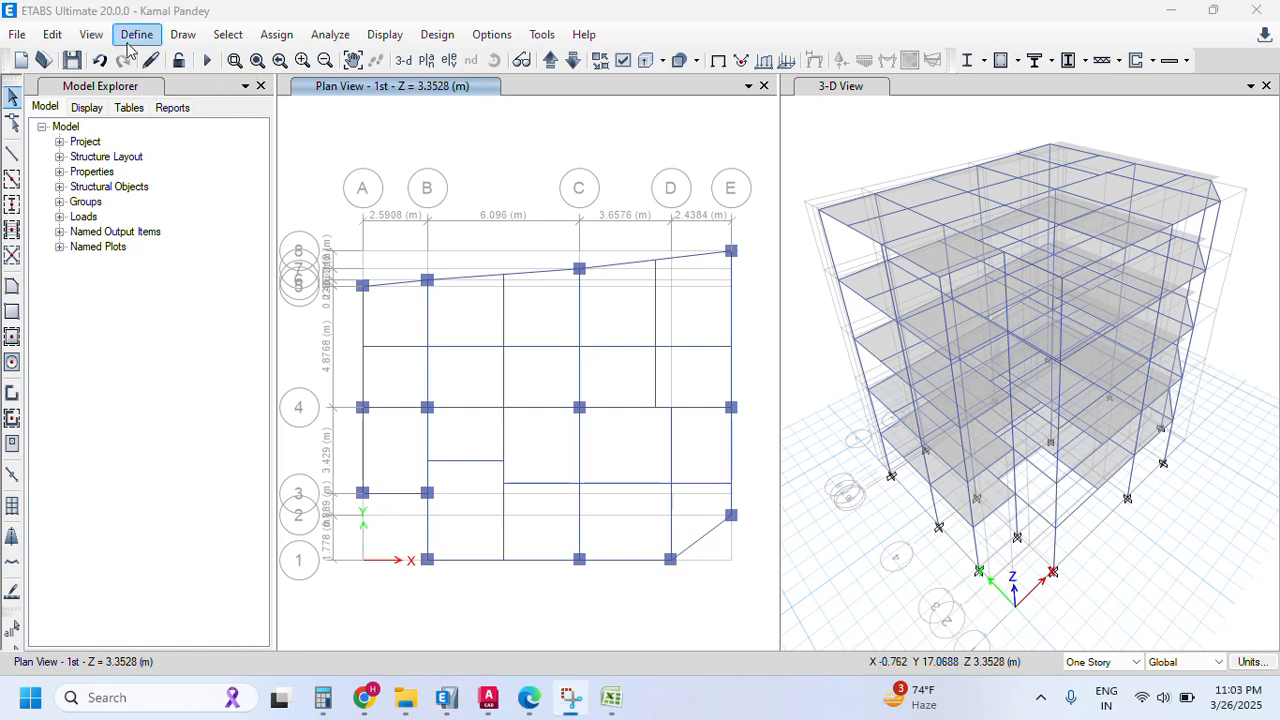
- Set the editing scope to All Stories and window-select the column at grid E-4
left_click(1090, 662)
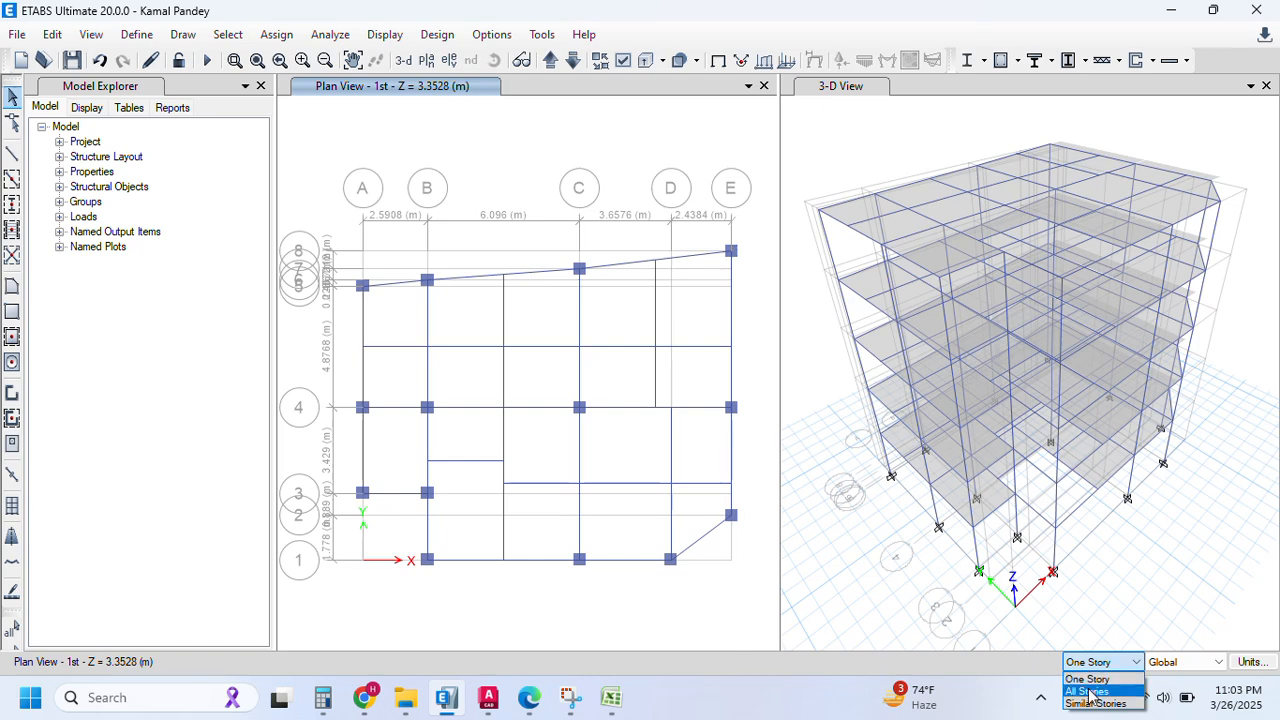
left_click(1085, 691)
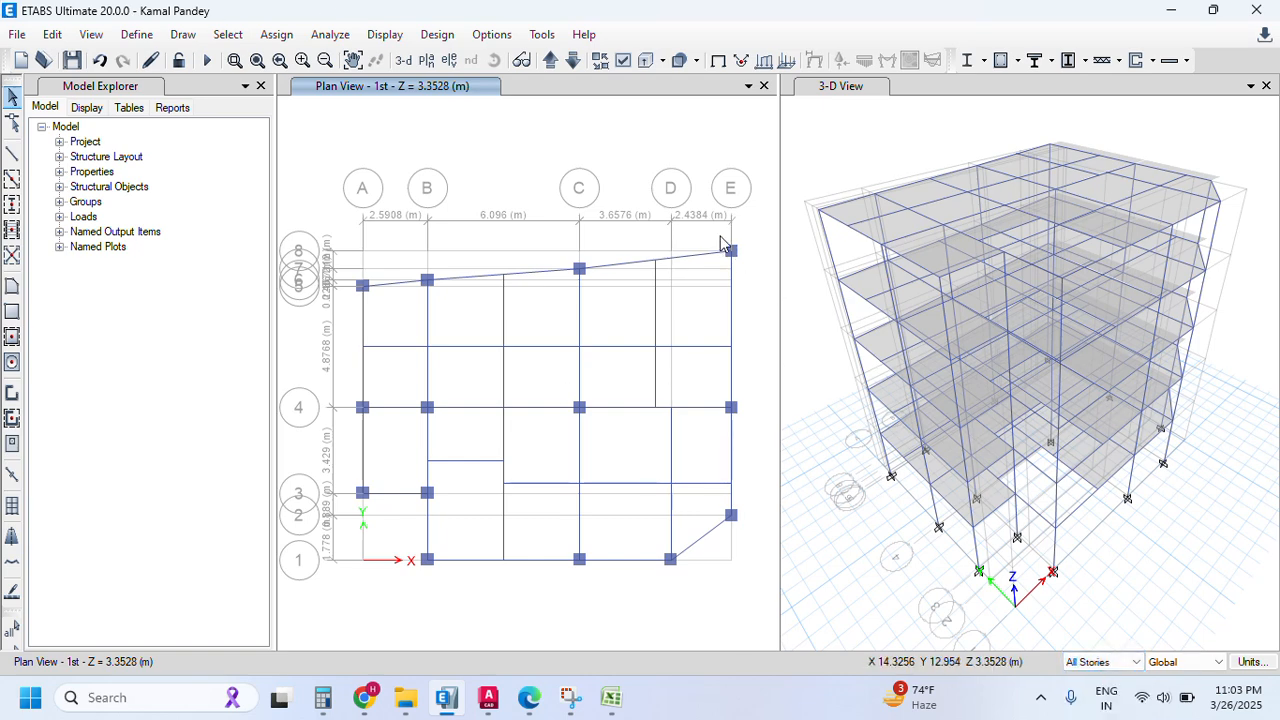
left_click_drag(713, 380, 754, 447)
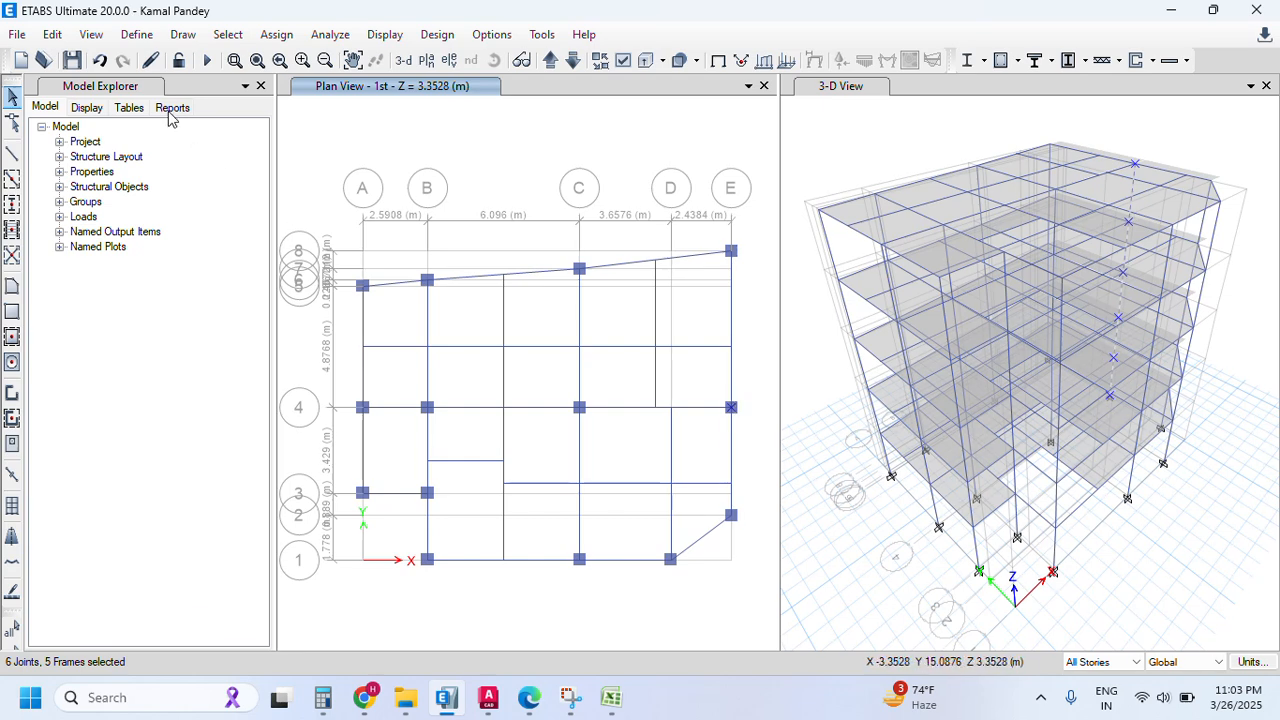
- Check the defined frame sections for Col1 400*600 and leave the list without changes
left_click(137, 34)
mouse_move(218, 100)
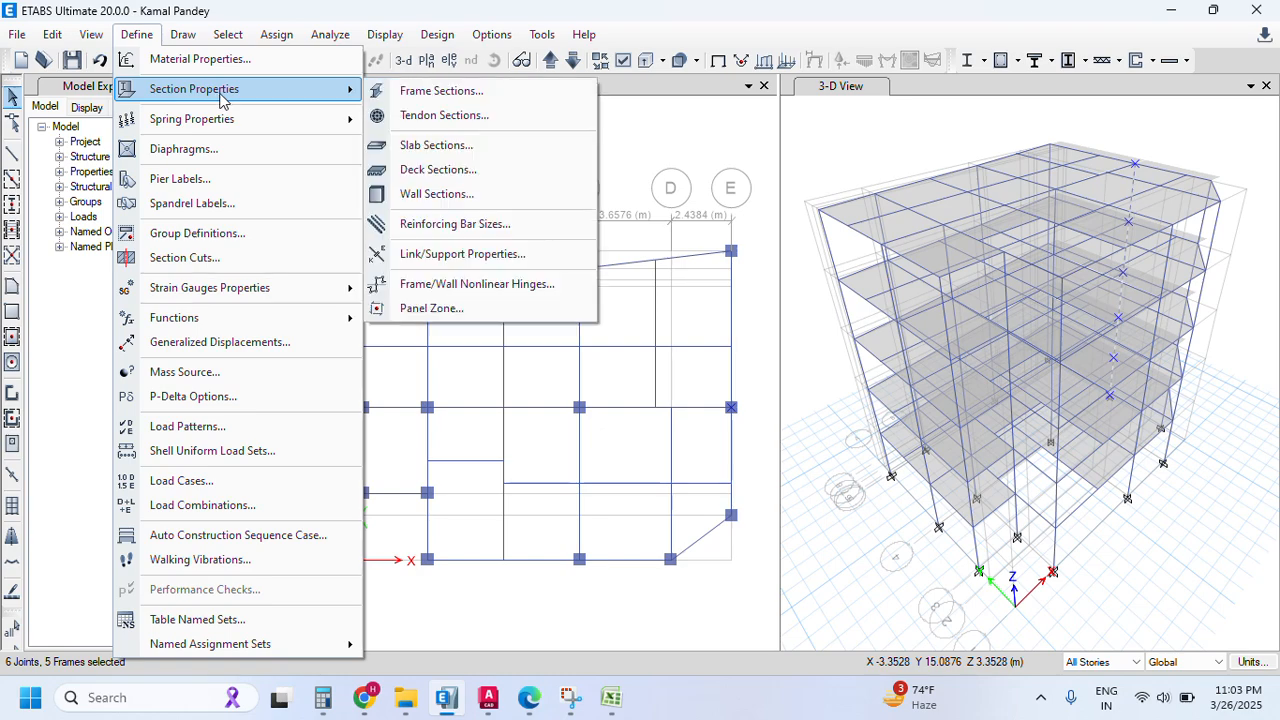
left_click(472, 93)
left_click_drag(580, 112, 954, 61)
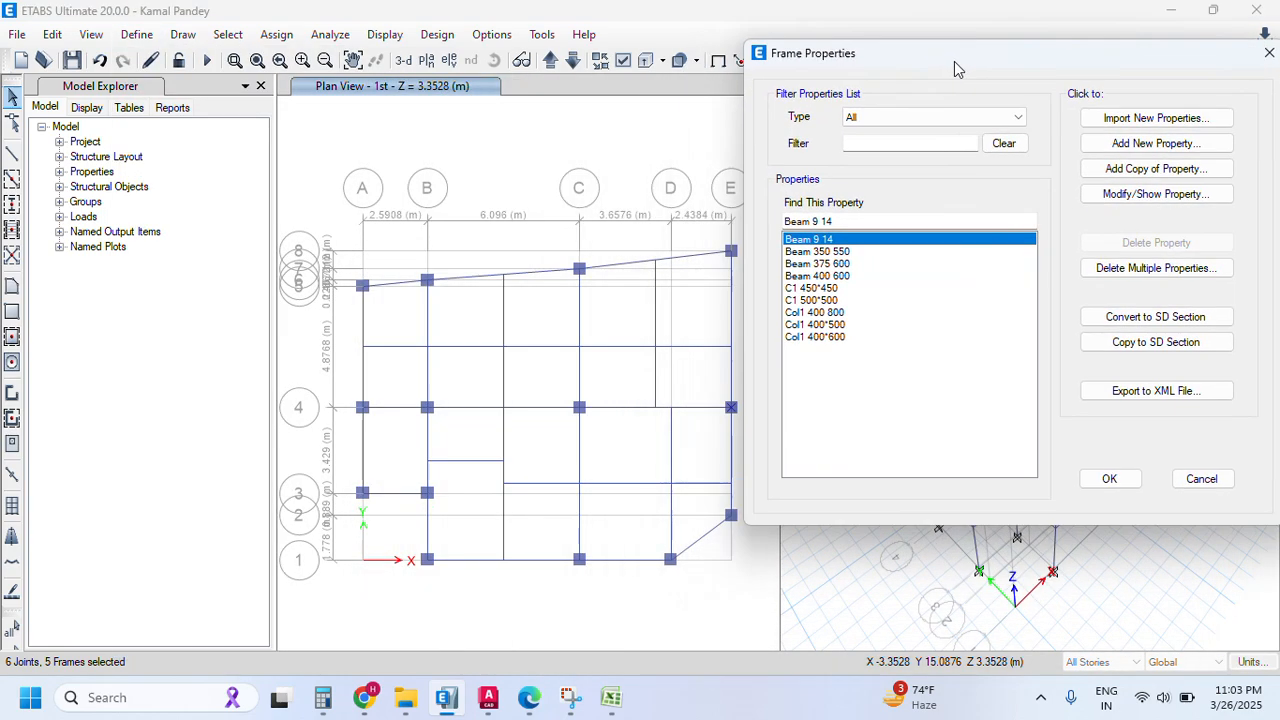
left_click(843, 337)
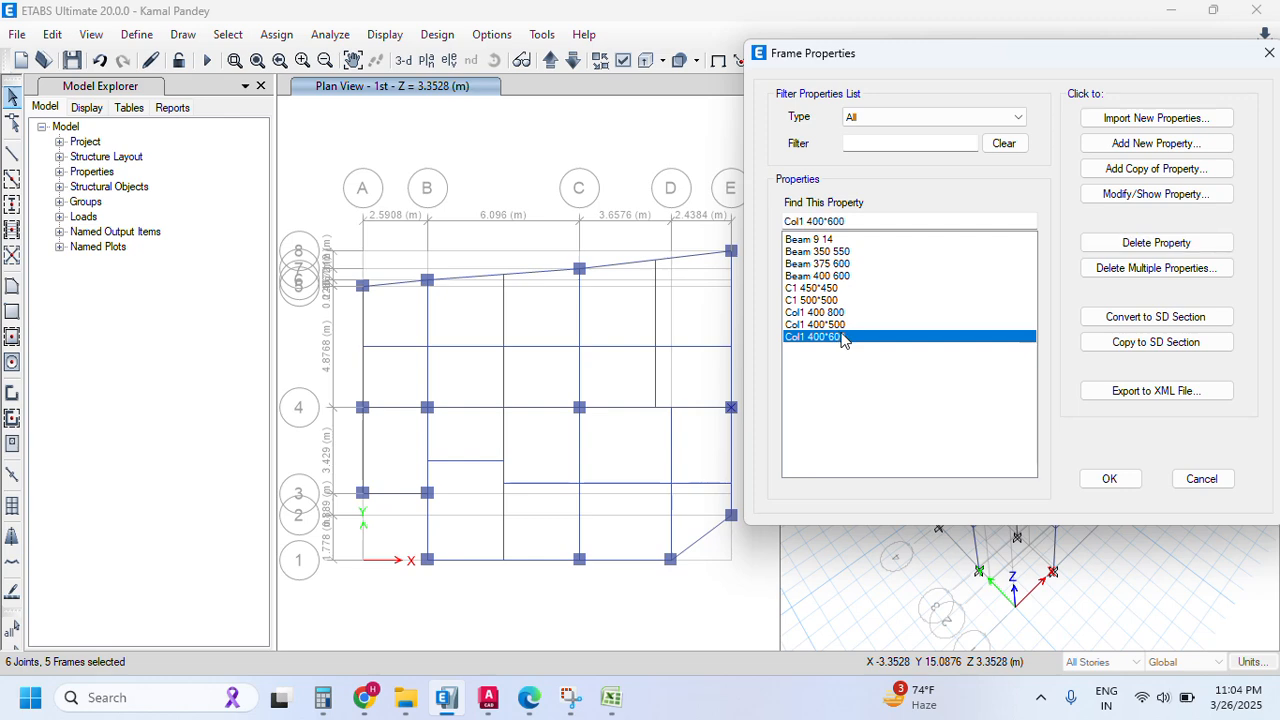
left_click(1202, 479)
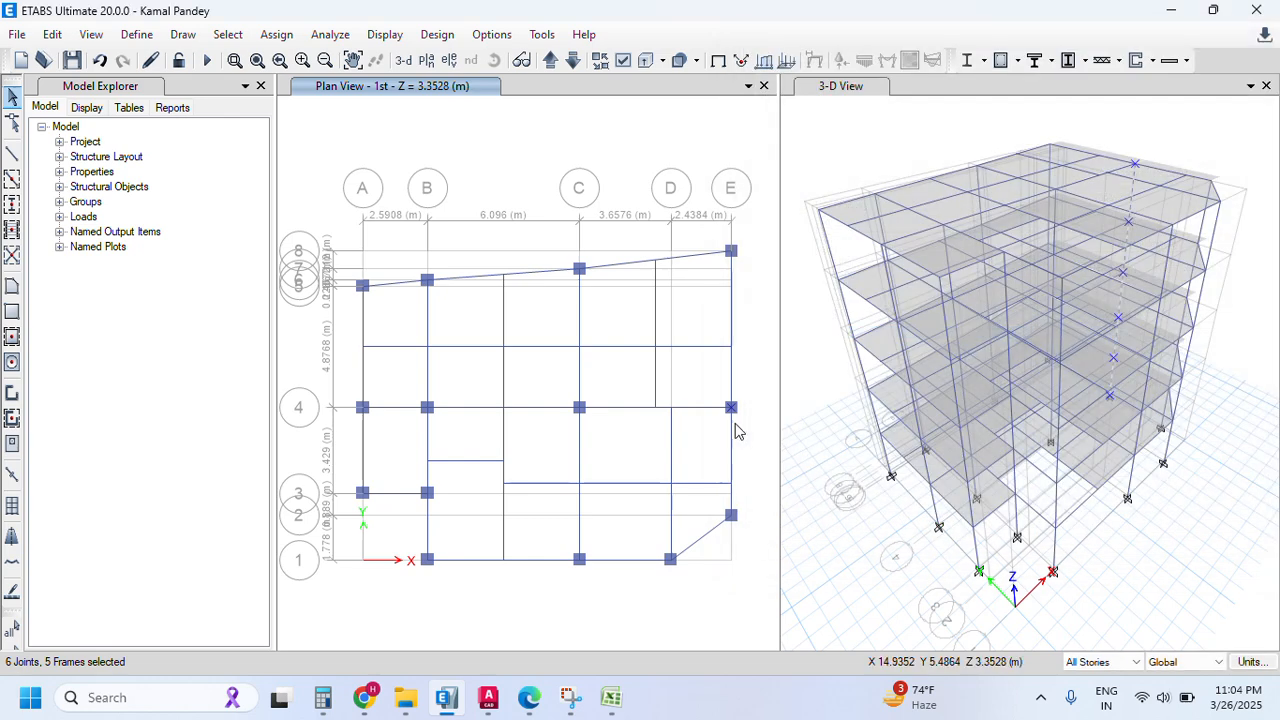
- Assign the frame section Col1 400*600 to the selected grid E-4 column on all stories
left_click(276, 34)
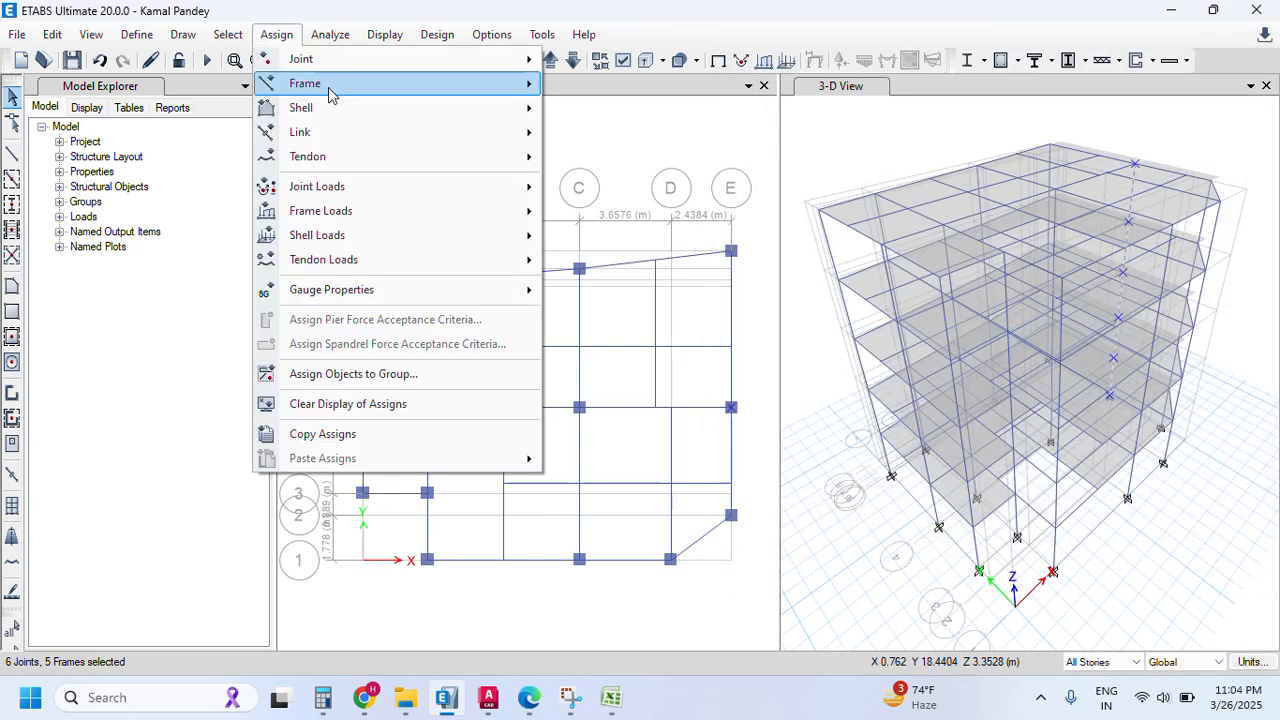
mouse_move(322, 86)
left_click(650, 85)
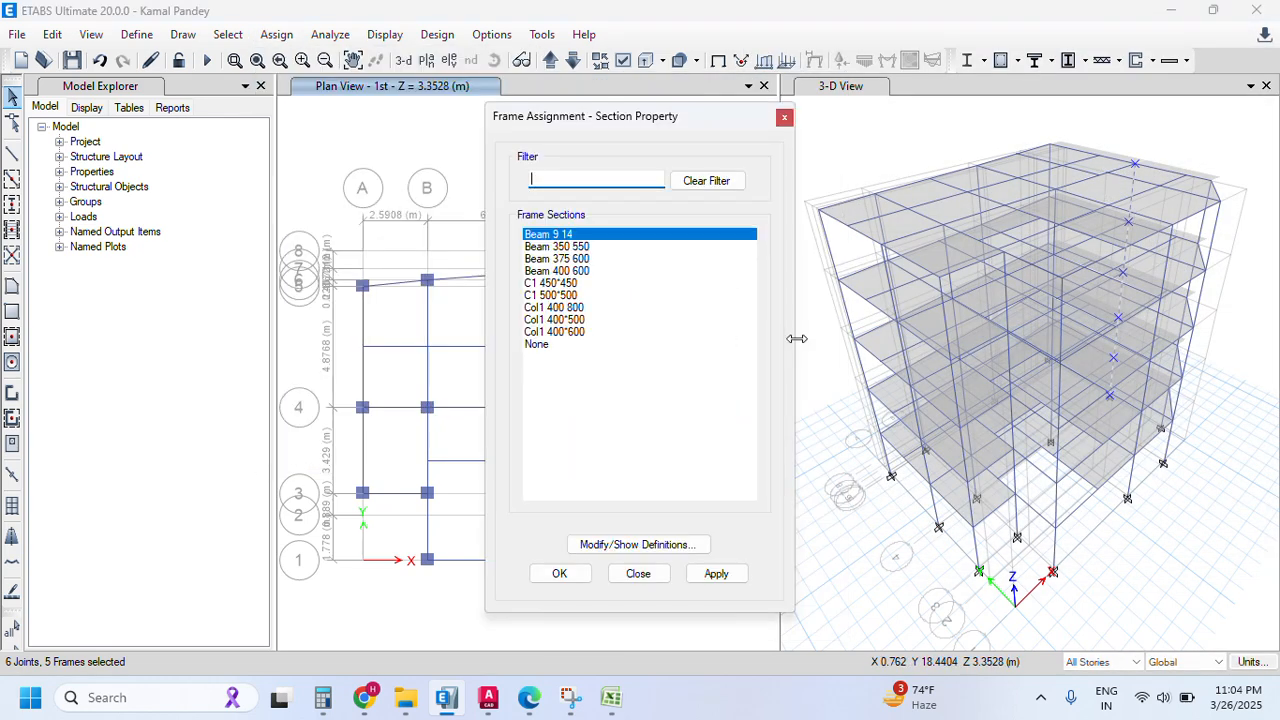
left_click(566, 331)
left_click_drag(622, 117, 958, 119)
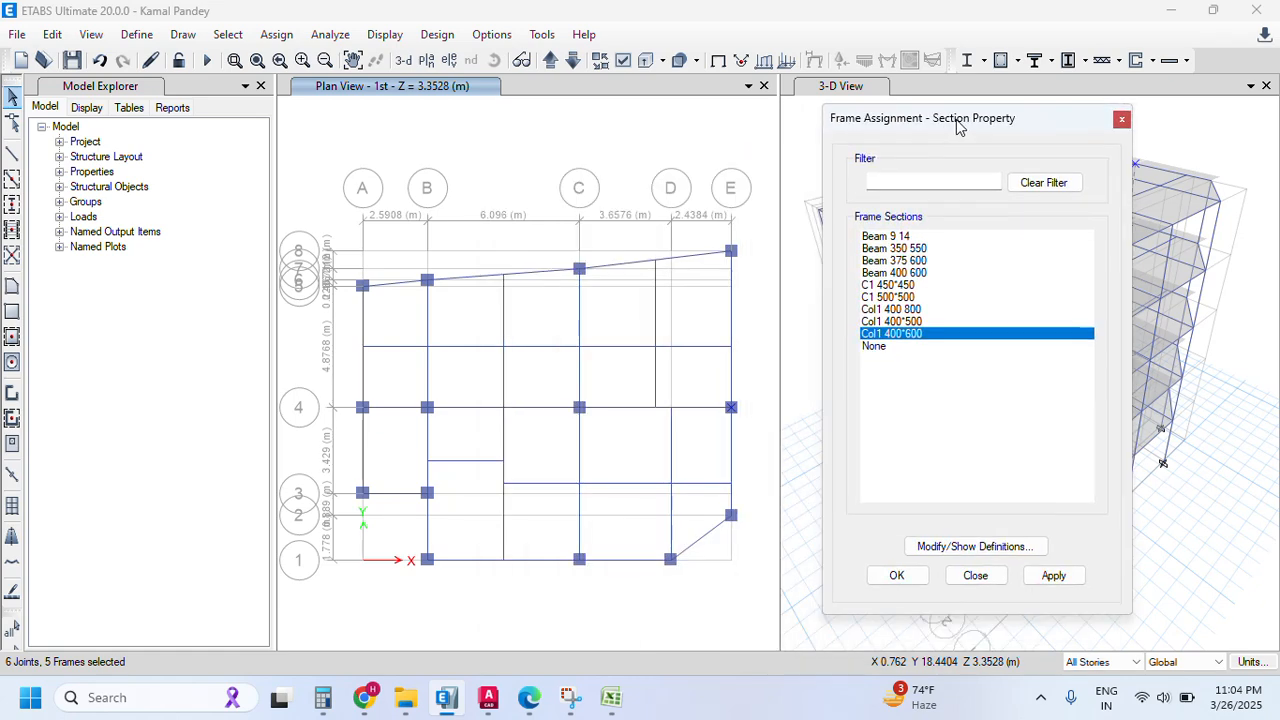
left_click(1053, 575)
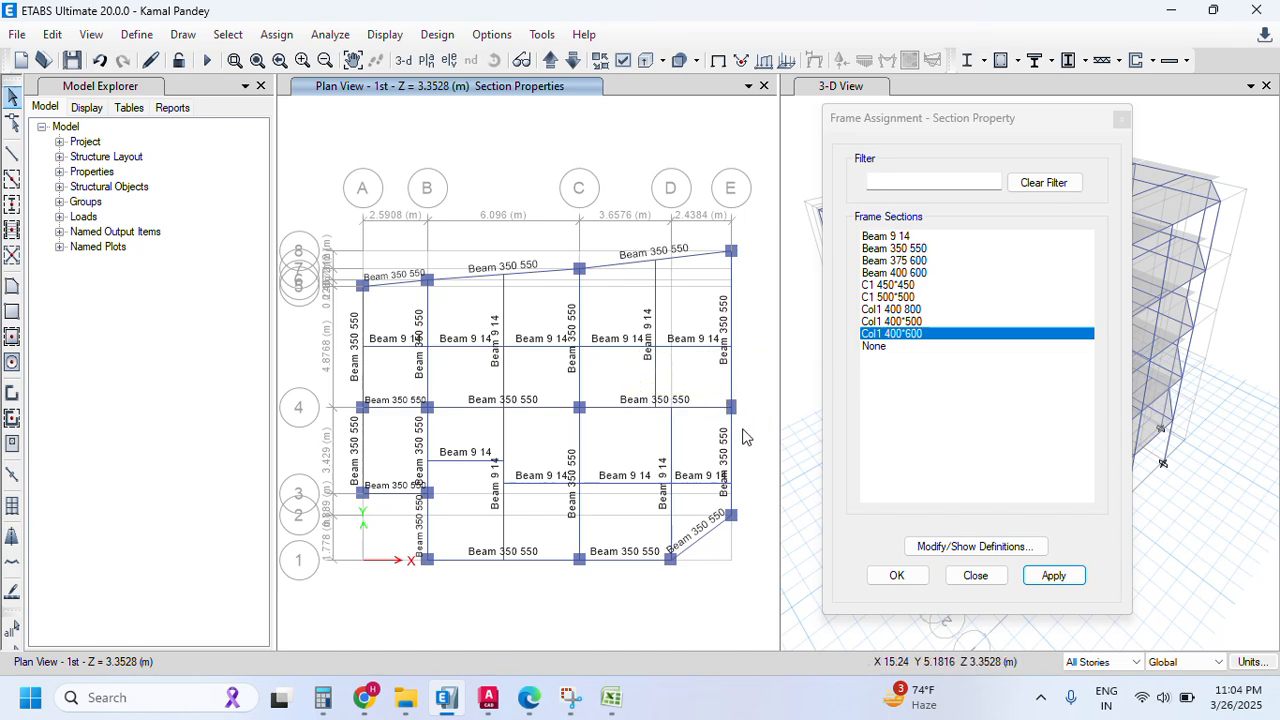
- Inspect the resized column at grid E-4 in the 1st story plan and close the section assignment
scroll(740, 430, "up", 5)
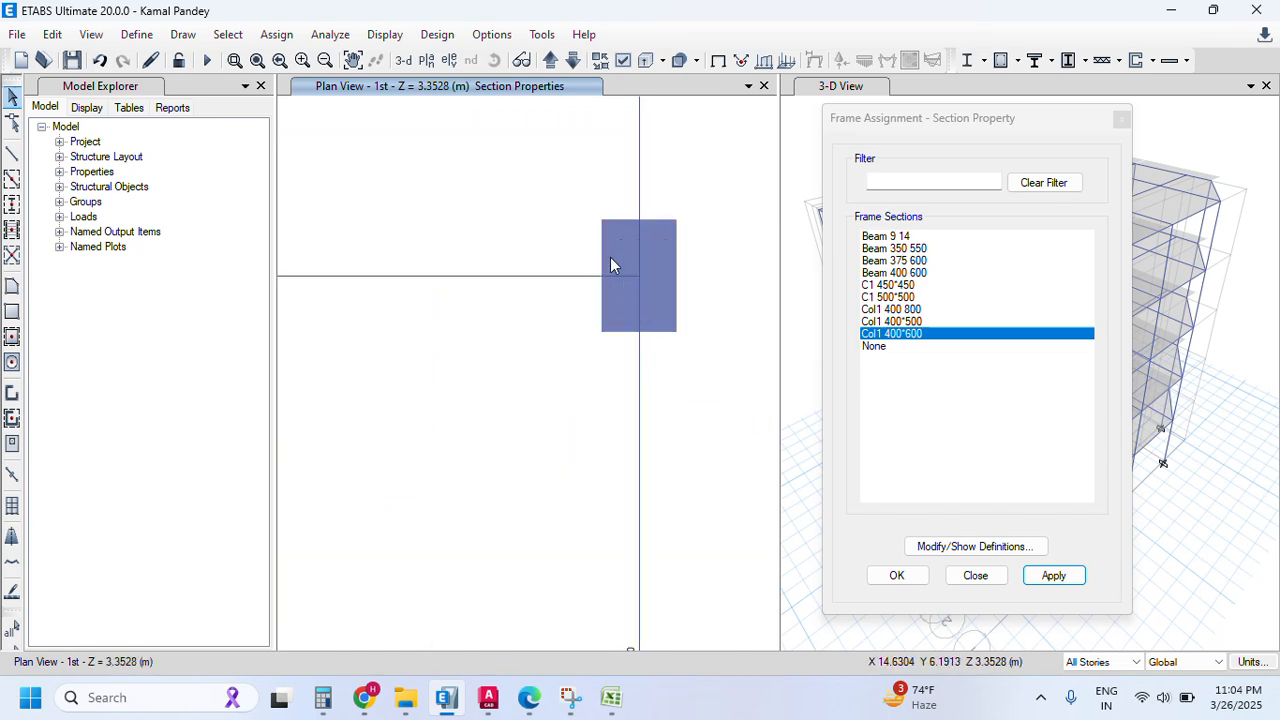
scroll(665, 370, "down", 5)
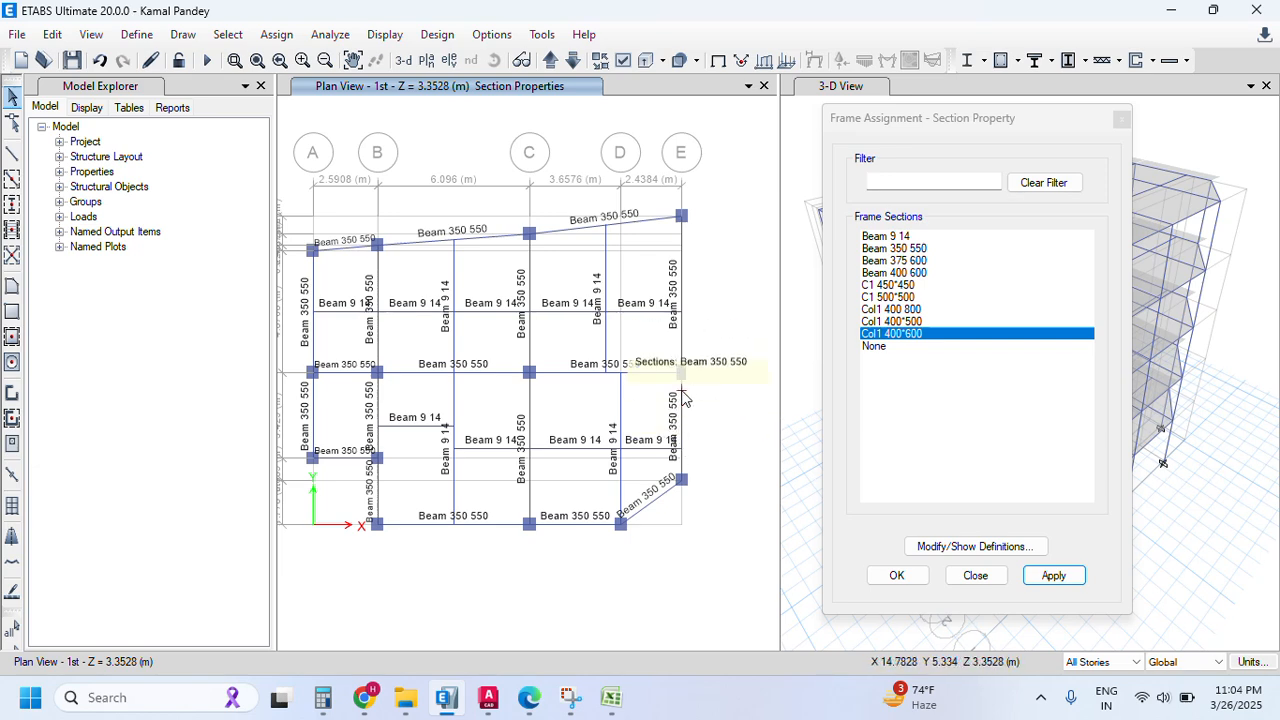
left_click(976, 576)
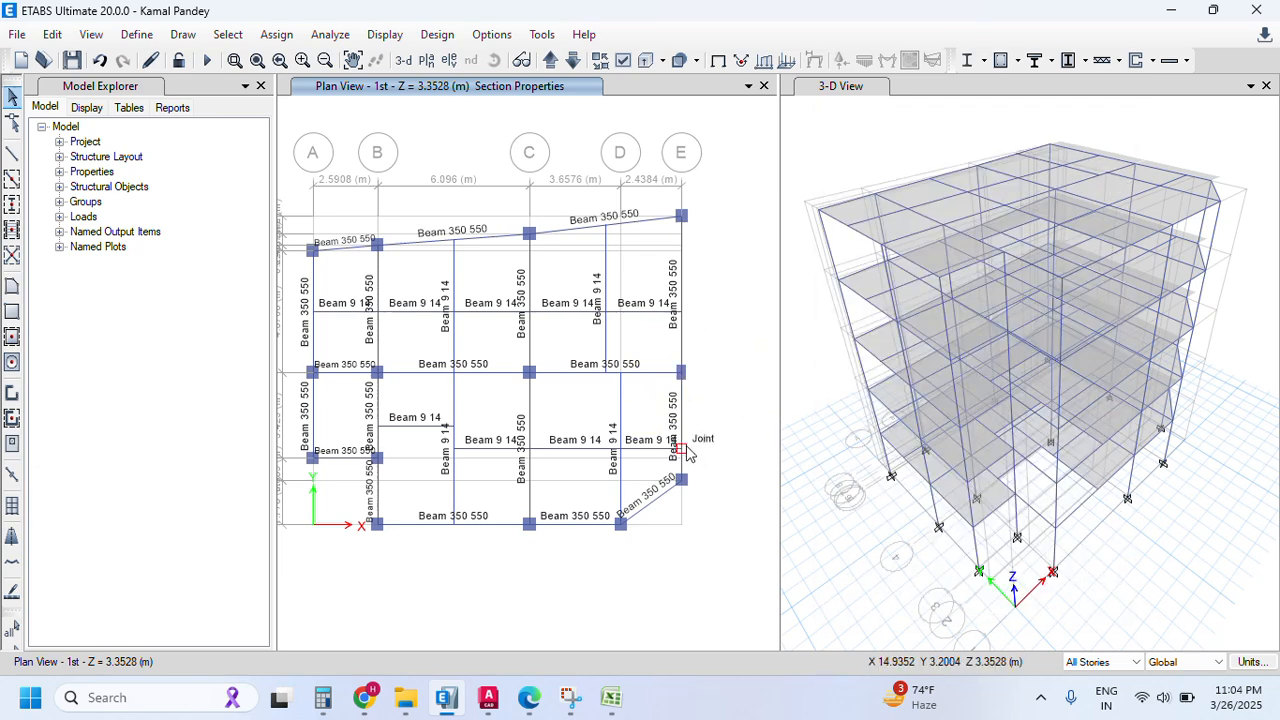
- Show the whole model in 3-D and run the analysis with the resized grid E-4 column
left_click(403, 60)
left_click(206, 61)
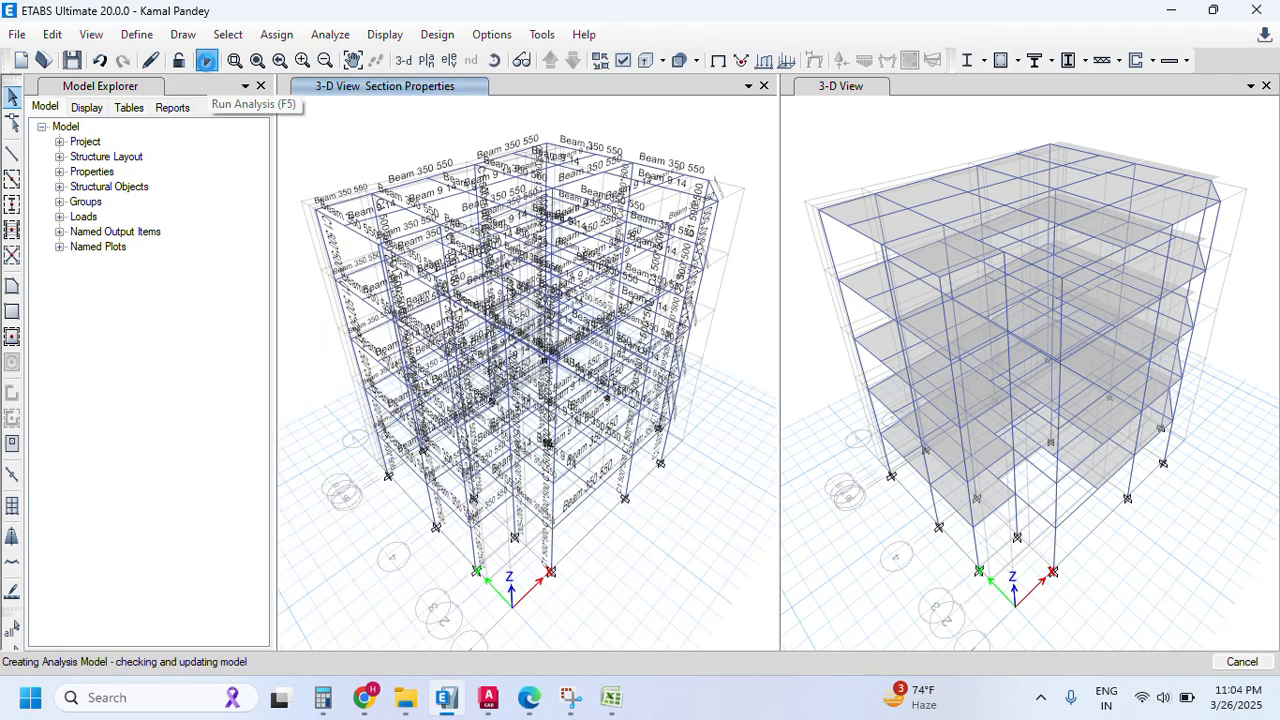
left_click(334, 702)
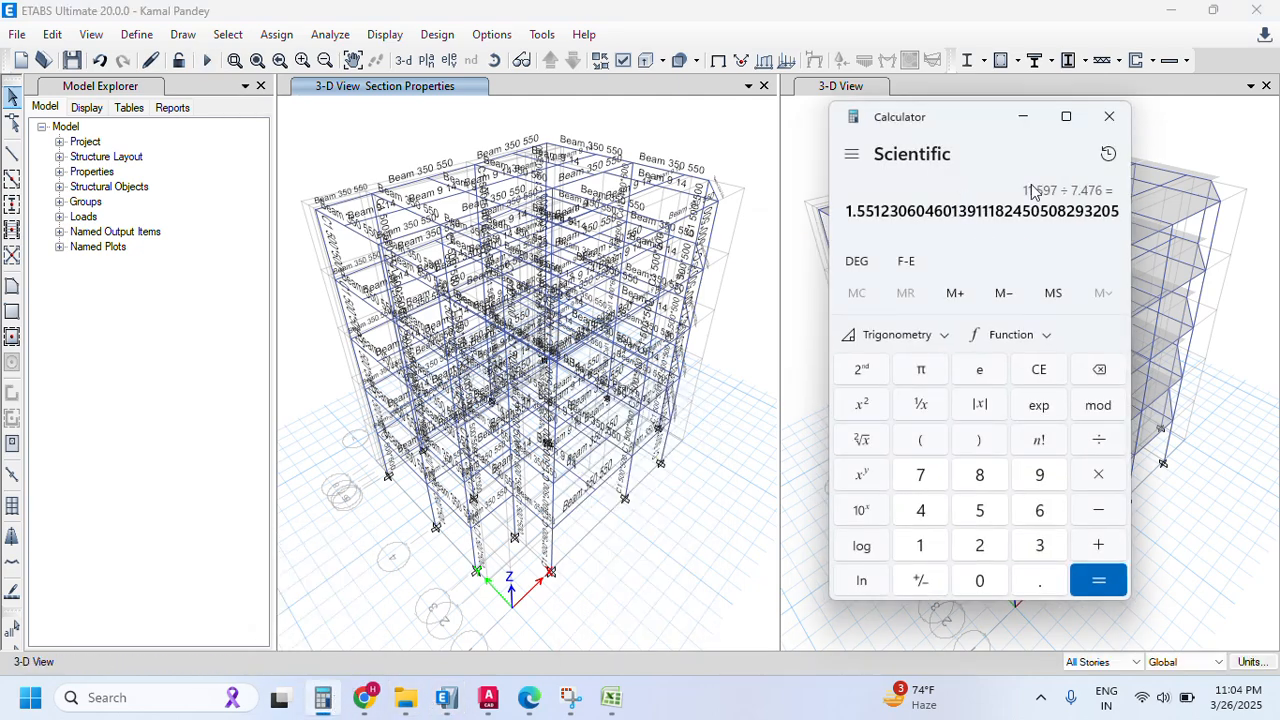
left_click(1022, 117)
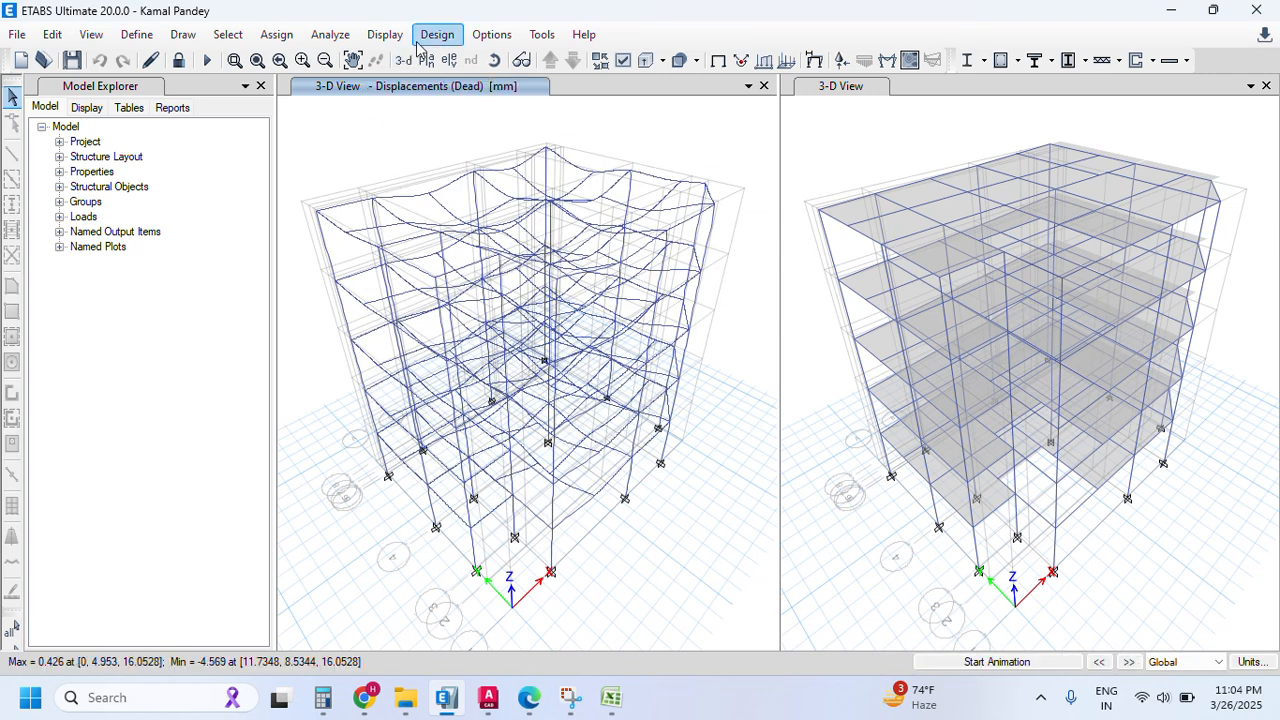
left_click(385, 34)
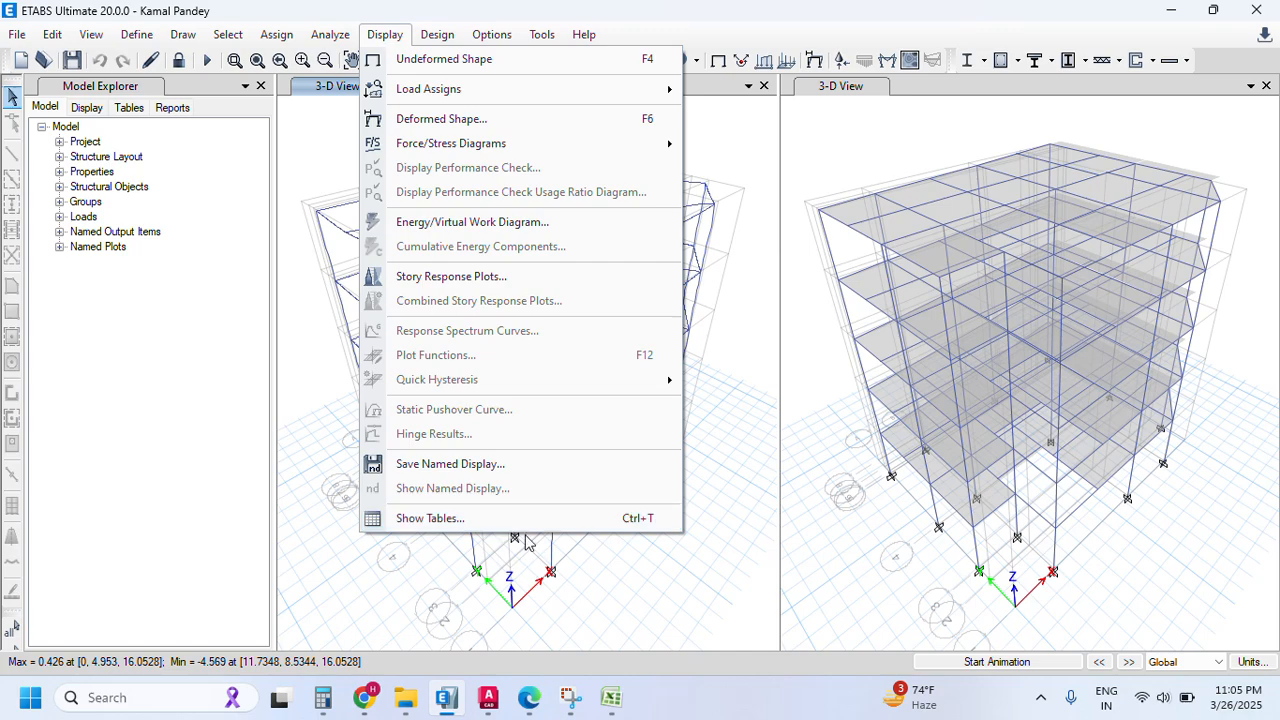
left_click(524, 519)
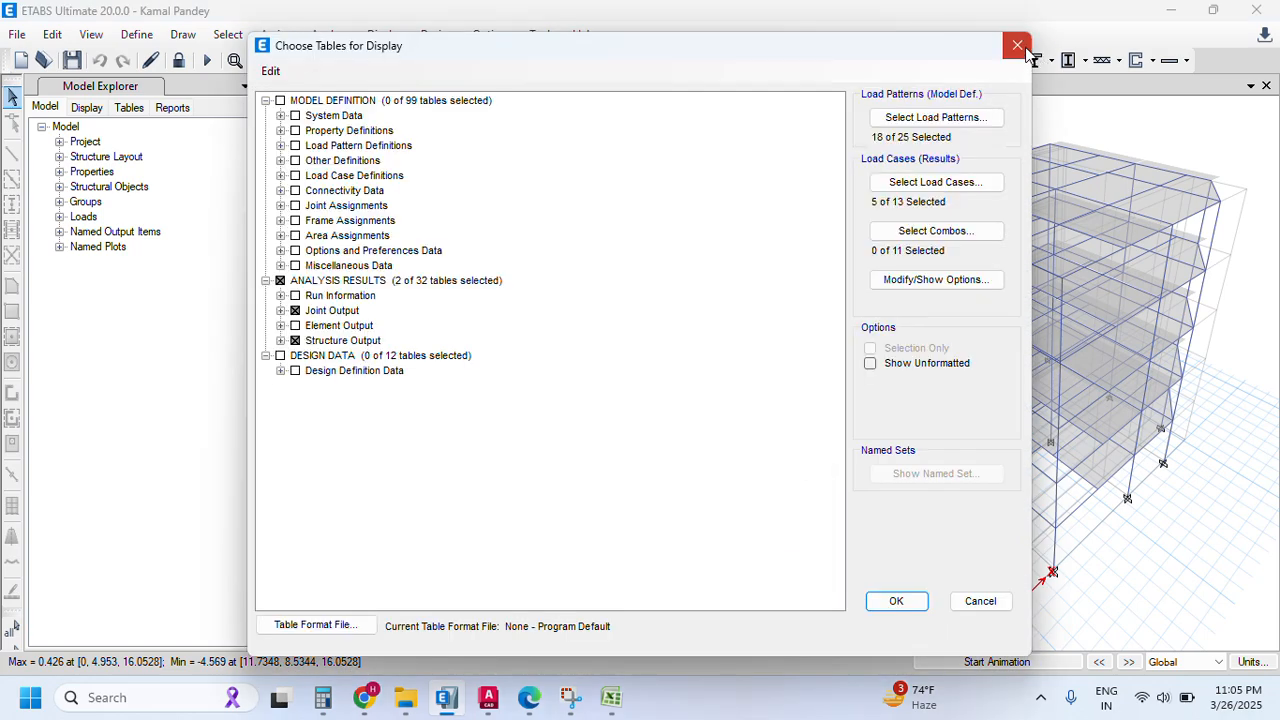
left_click(1018, 46)
- Display the plan view of the 1st story
left_click(427, 60)
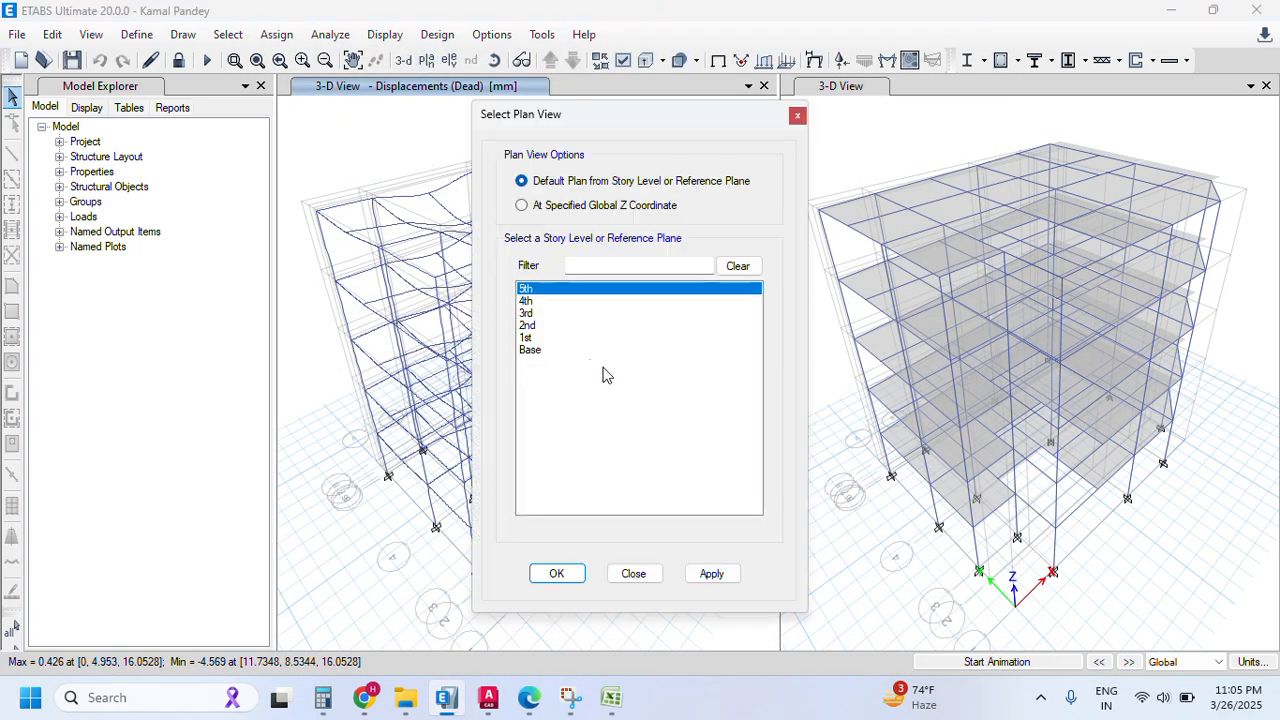
left_click(562, 339)
left_click(705, 573)
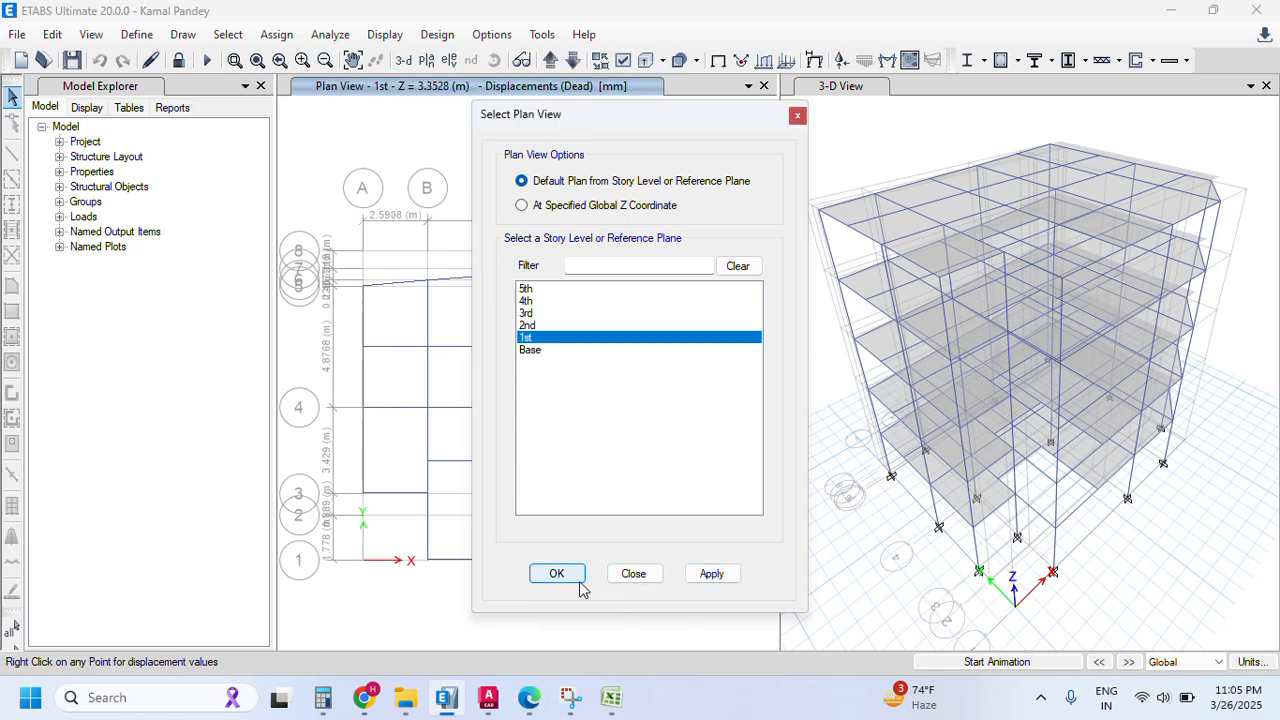
left_click(560, 573)
- Show the 1st story plan's deformed shape for load case EQY ULS, step number 1
left_click(815, 60)
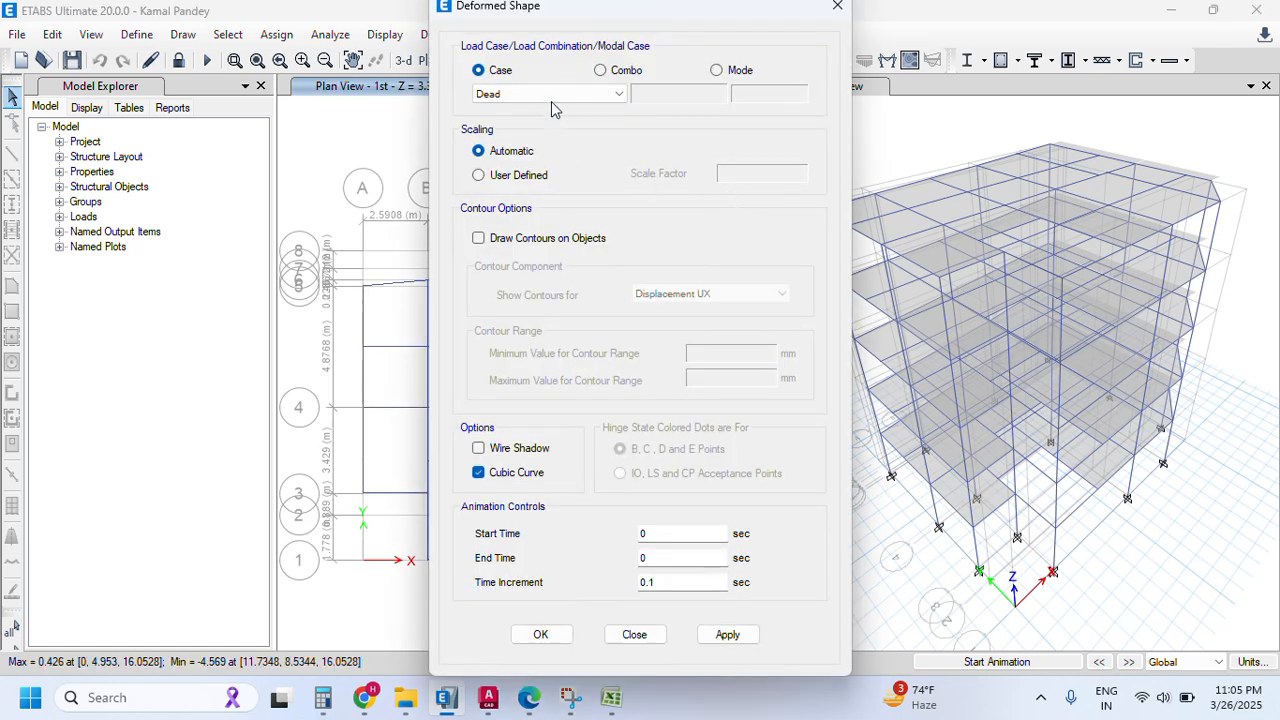
left_click(548, 94)
left_click(505, 208)
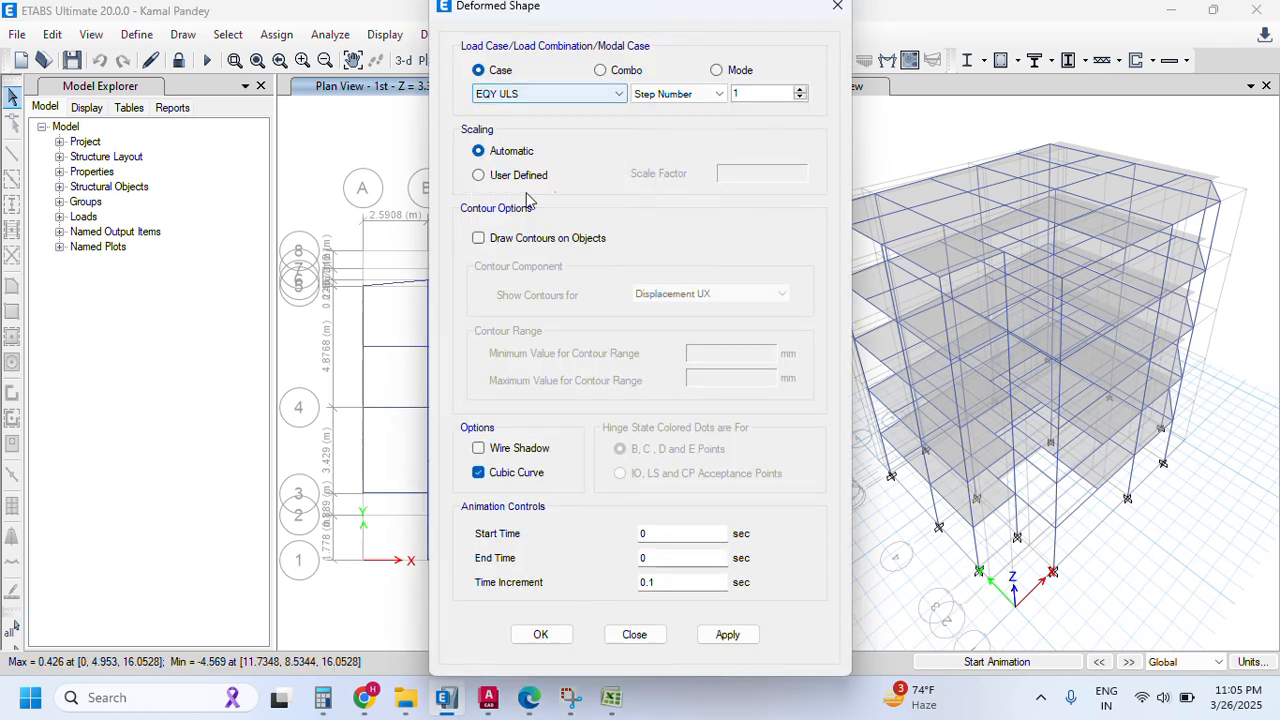
left_click_drag(808, 24, 1144, 33)
left_click(1063, 644)
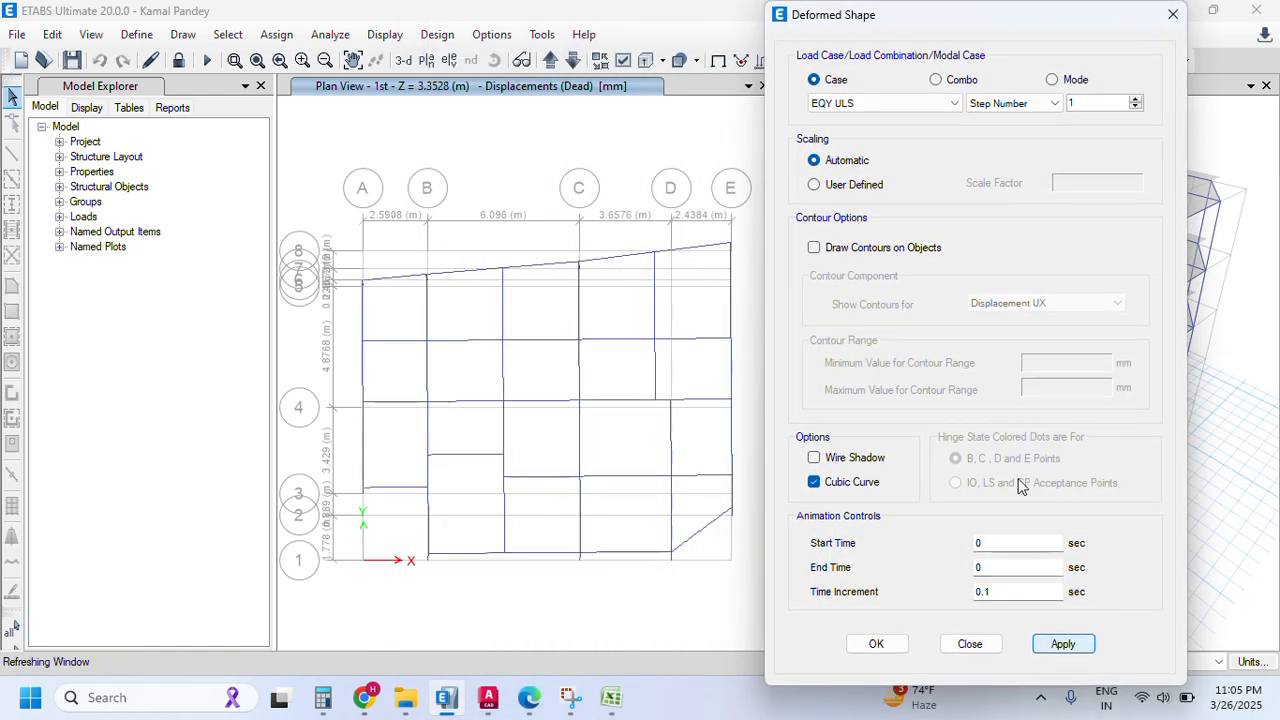
- Read the Uy displacements of the 1st story corner joints on grids A and E and compare them with the earlier ratio calculation
mouse_move(368, 286)
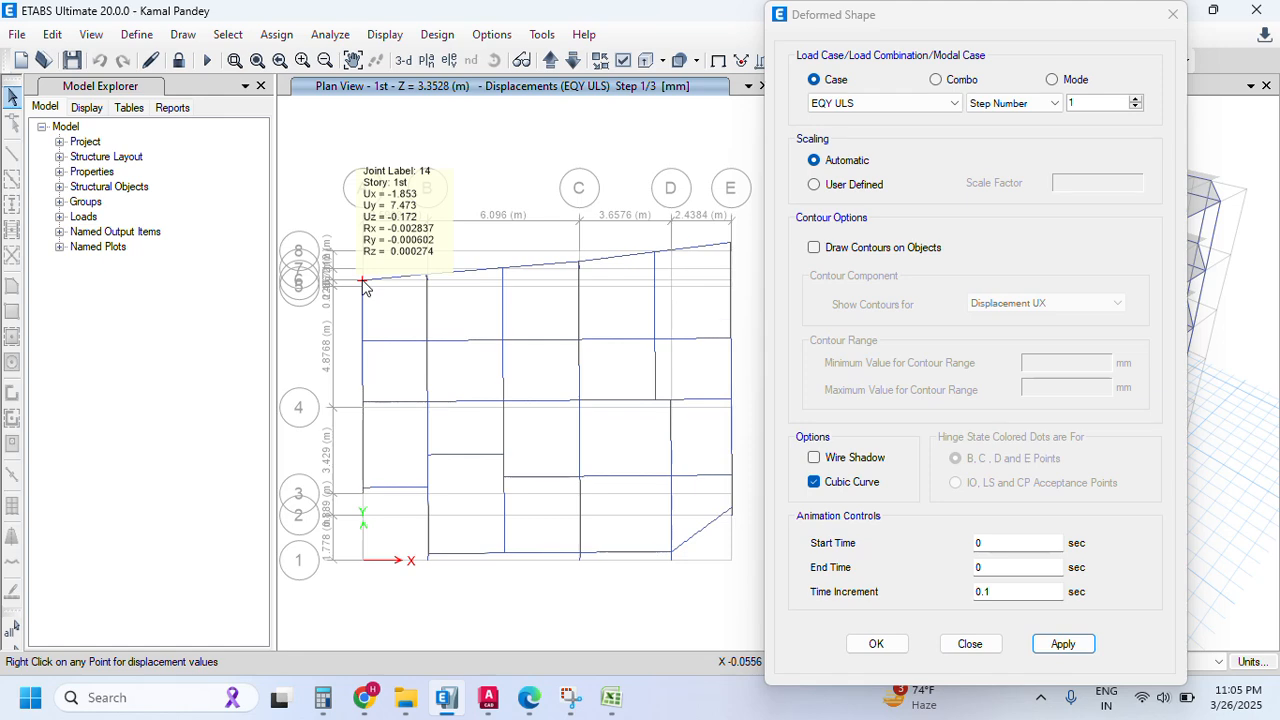
left_click(322, 697)
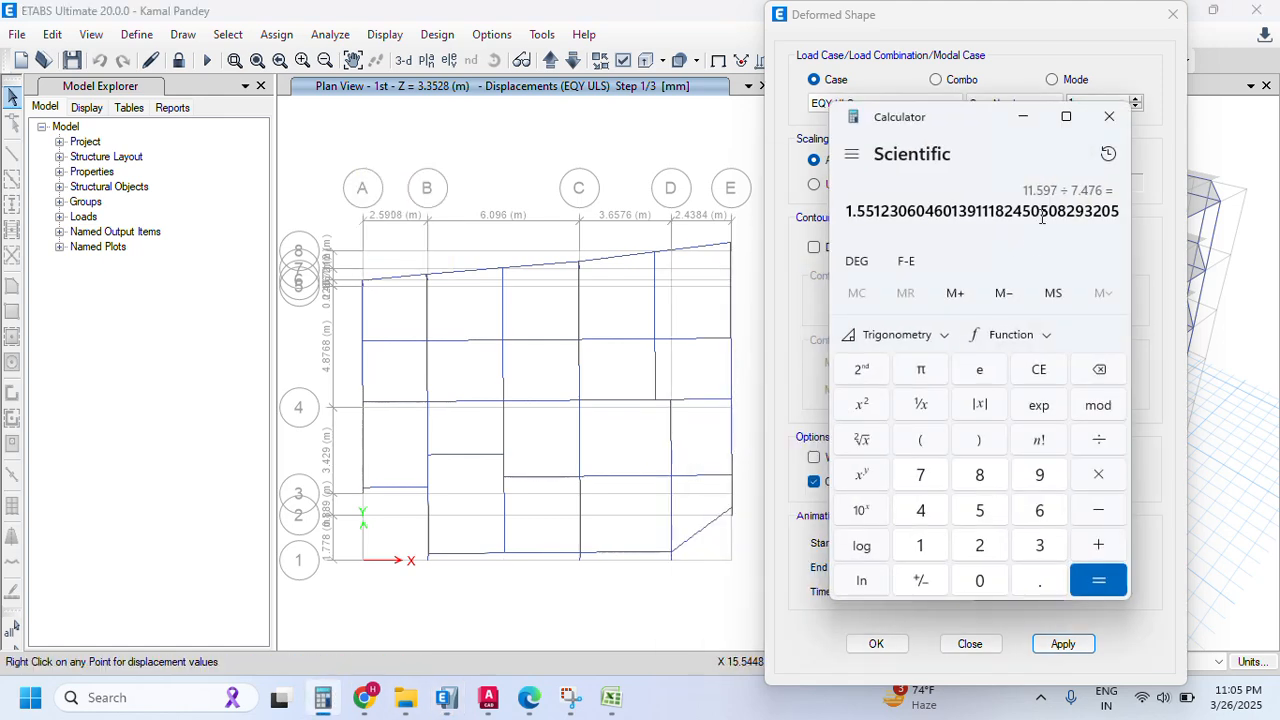
left_click(1022, 116)
mouse_move(733, 245)
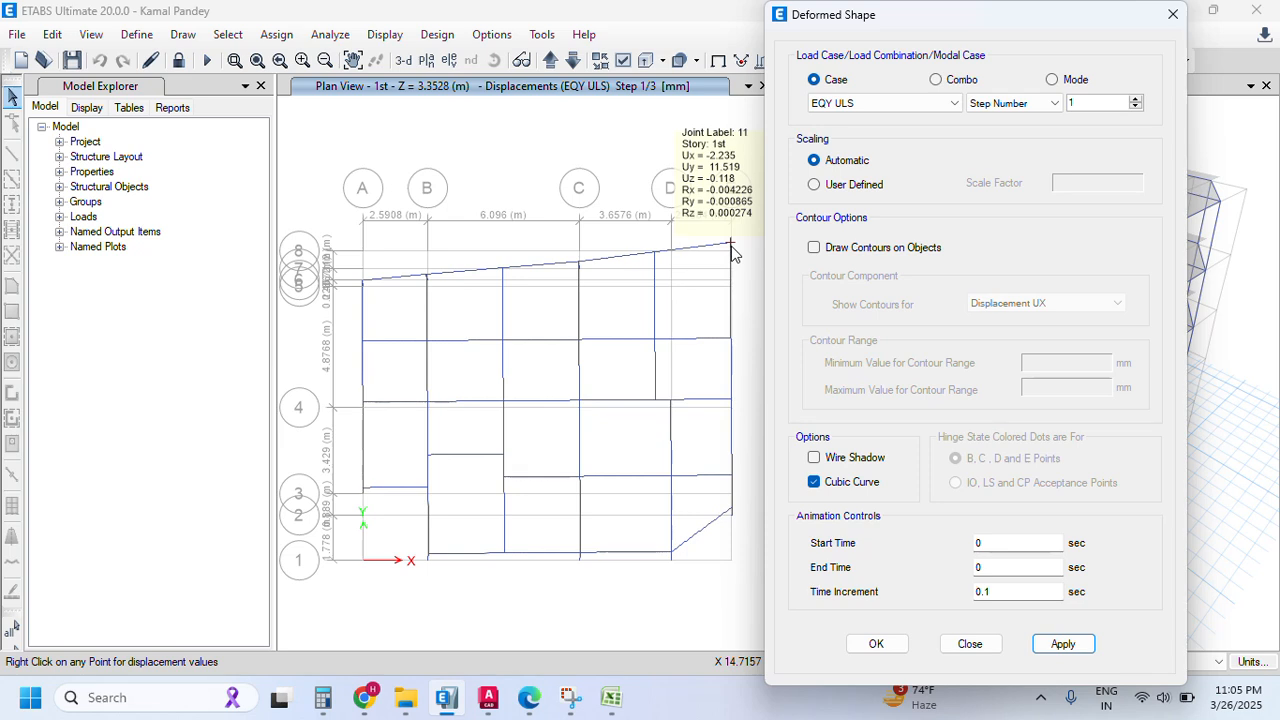
left_click(322, 697)
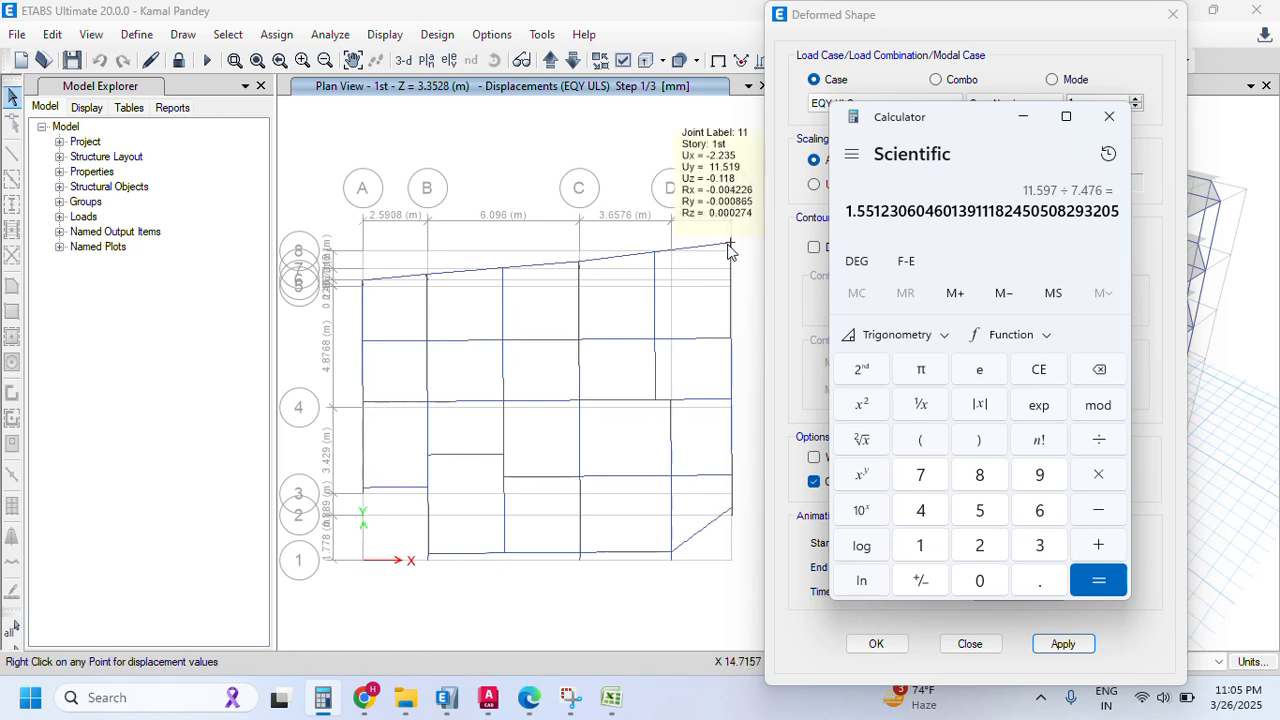
left_click(1023, 116)
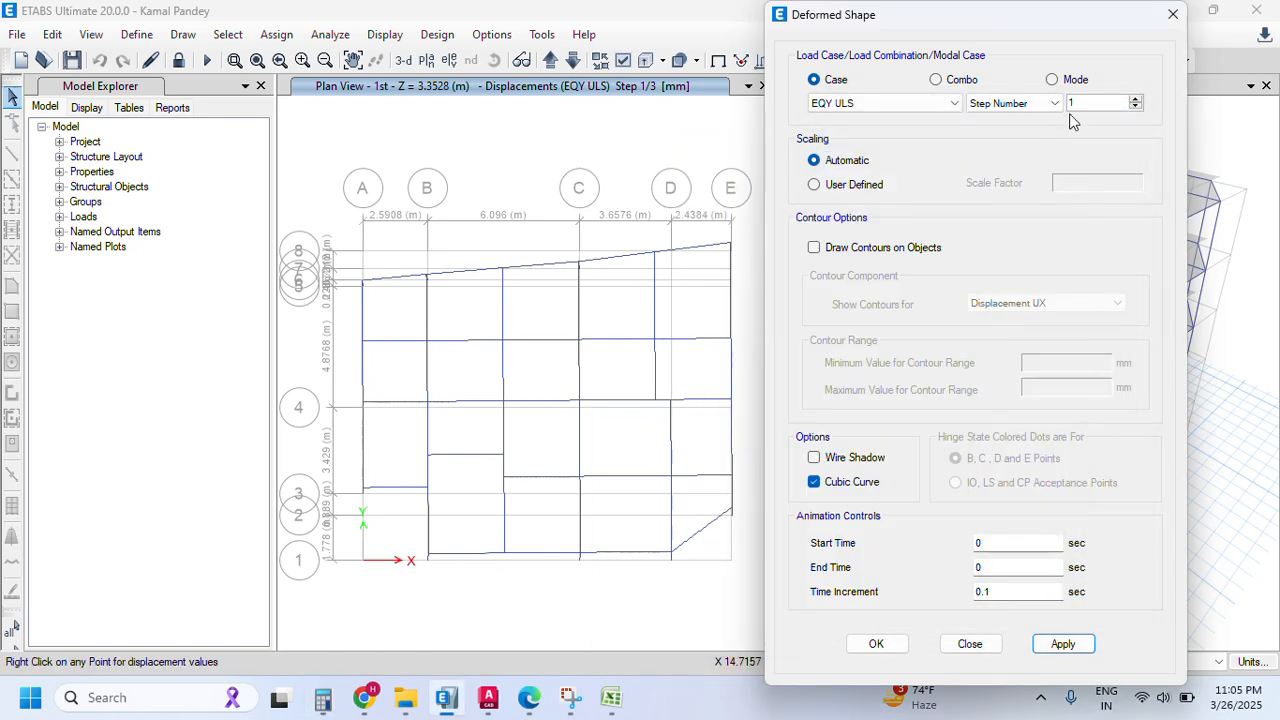
left_click(1171, 15)
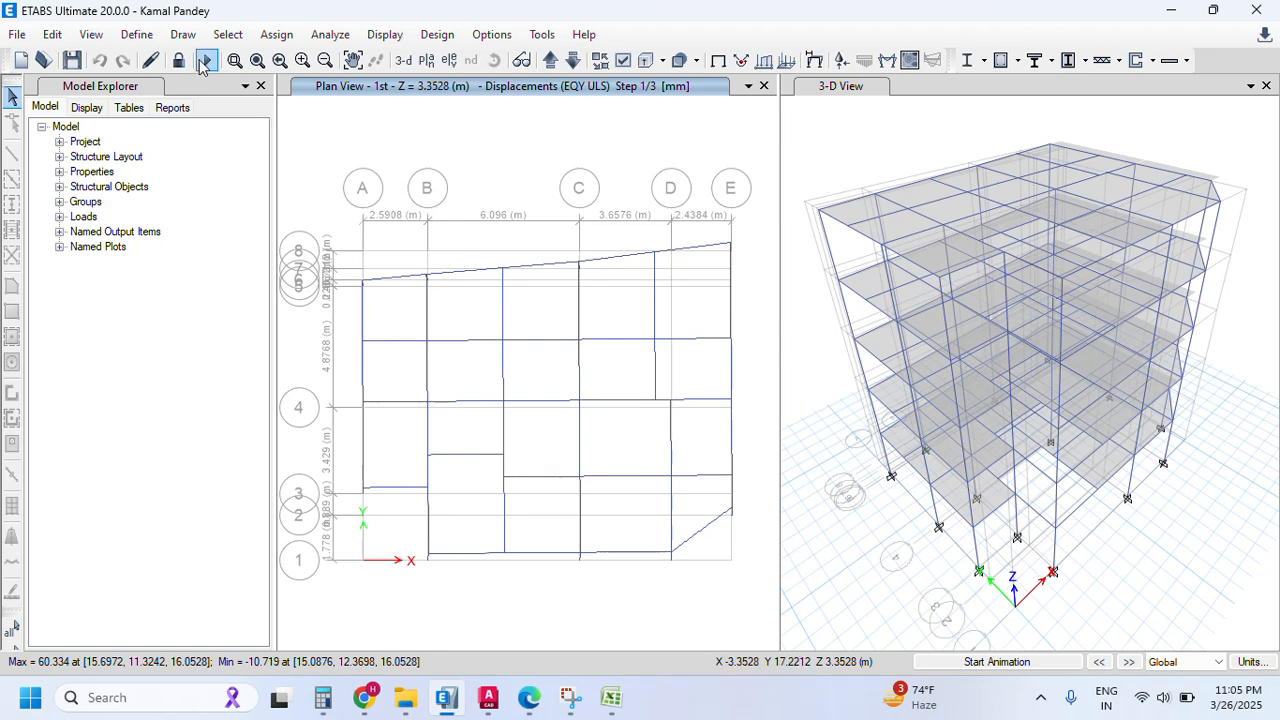
- Unlock the model, accepting deletion of its analysis results, and set the editing scope to All Stories
left_click(178, 60)
left_click(672, 418)
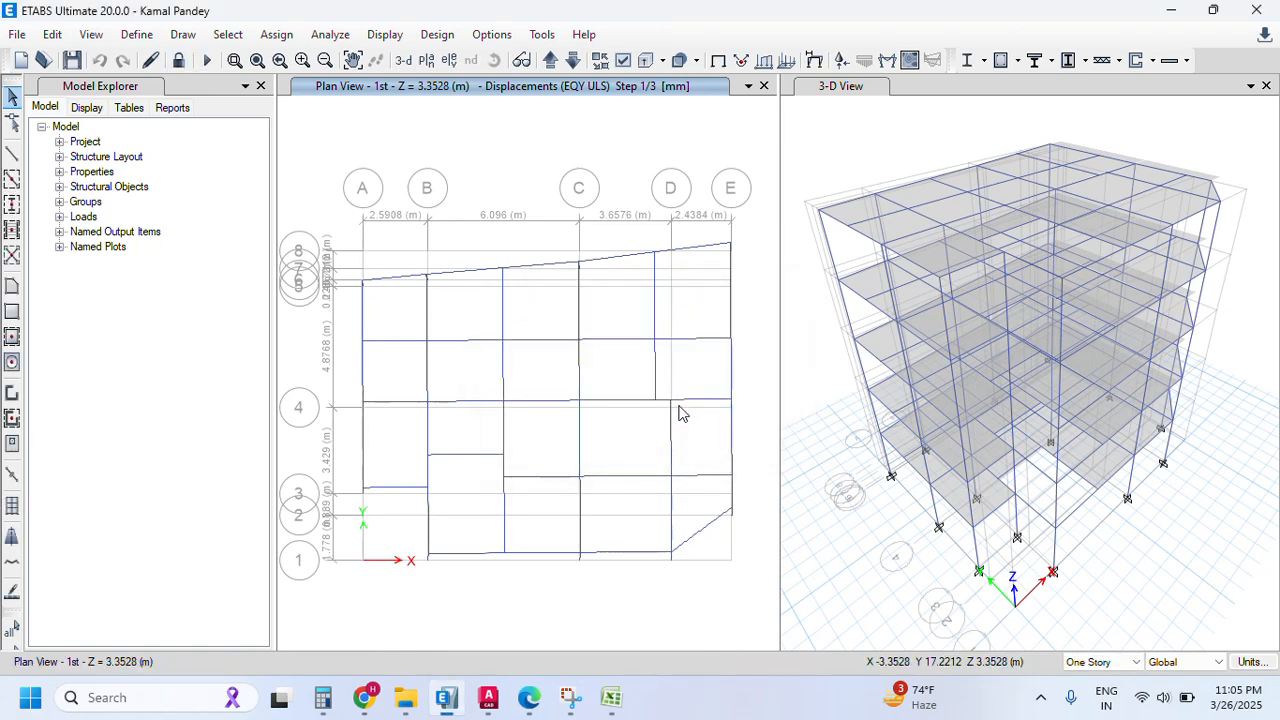
left_click(1100, 662)
left_click(1095, 688)
- Assign the frame section Col1 400*600 to the columns at grids E-8 and E-2 on all stories
left_click_drag(705, 213, 743, 283)
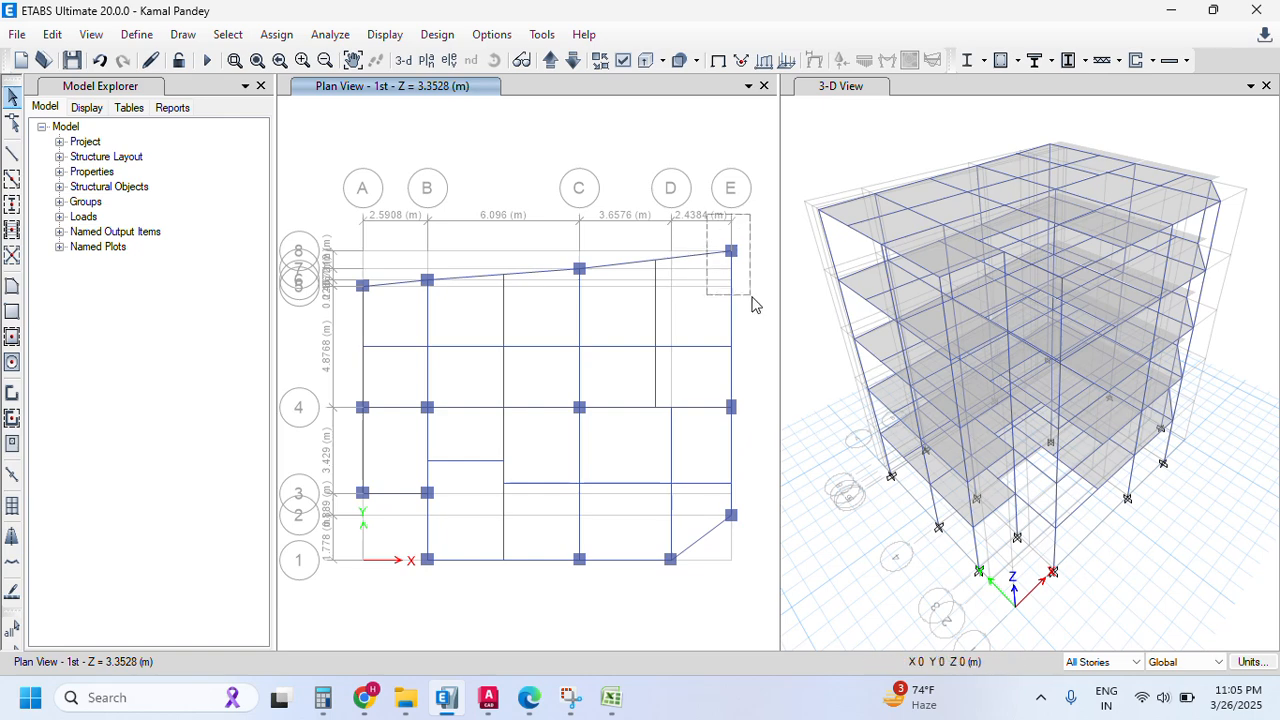
left_click_drag(711, 494, 757, 545)
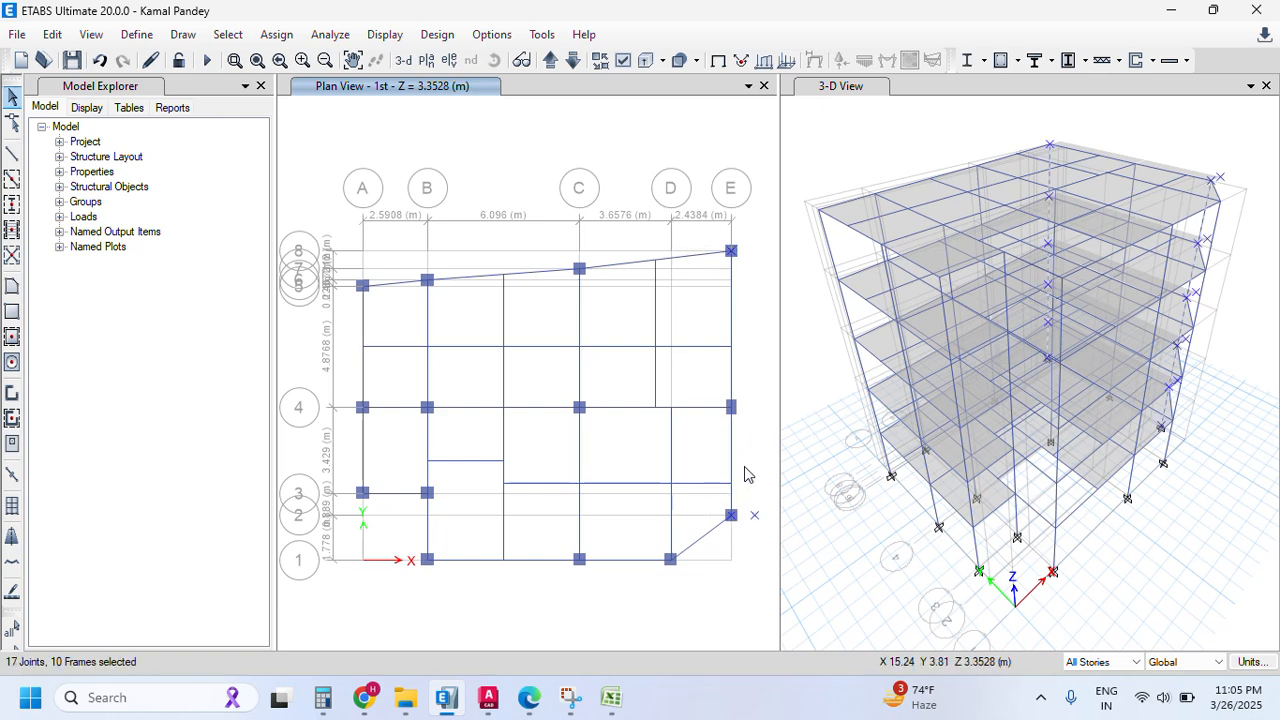
left_click(277, 34)
mouse_move(300, 84)
left_click(625, 84)
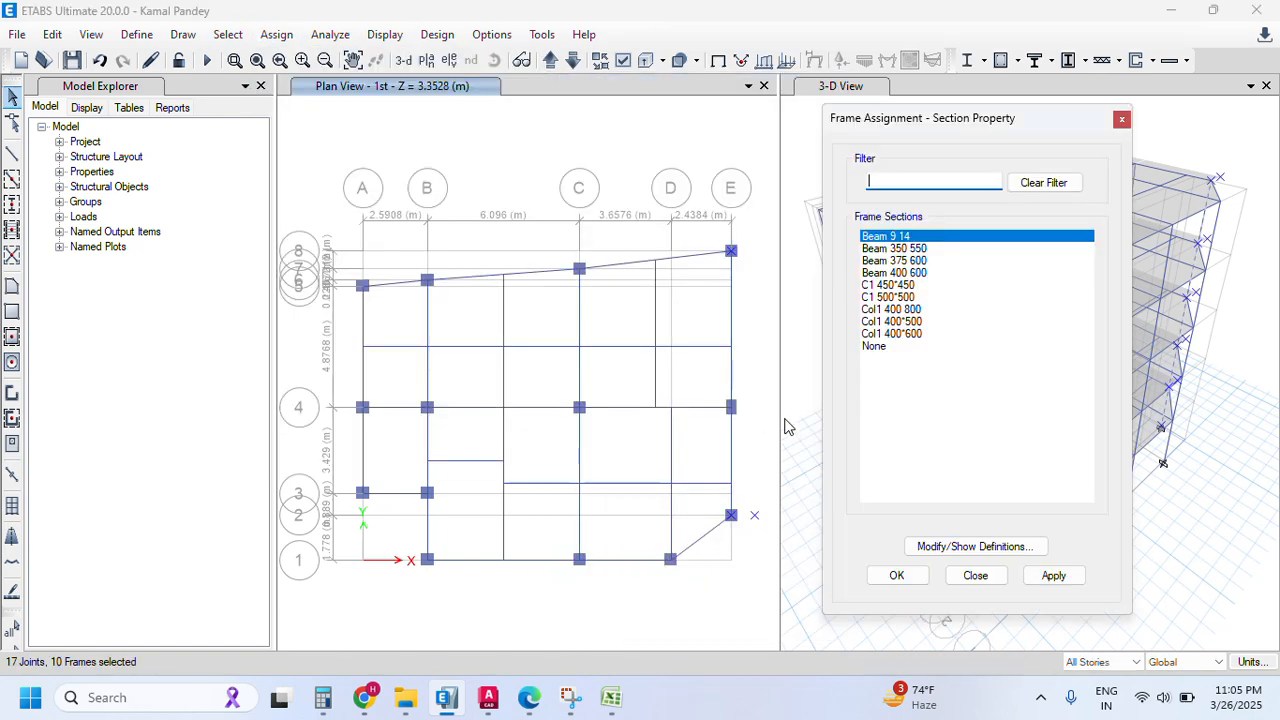
left_click(905, 334)
left_click(1030, 580)
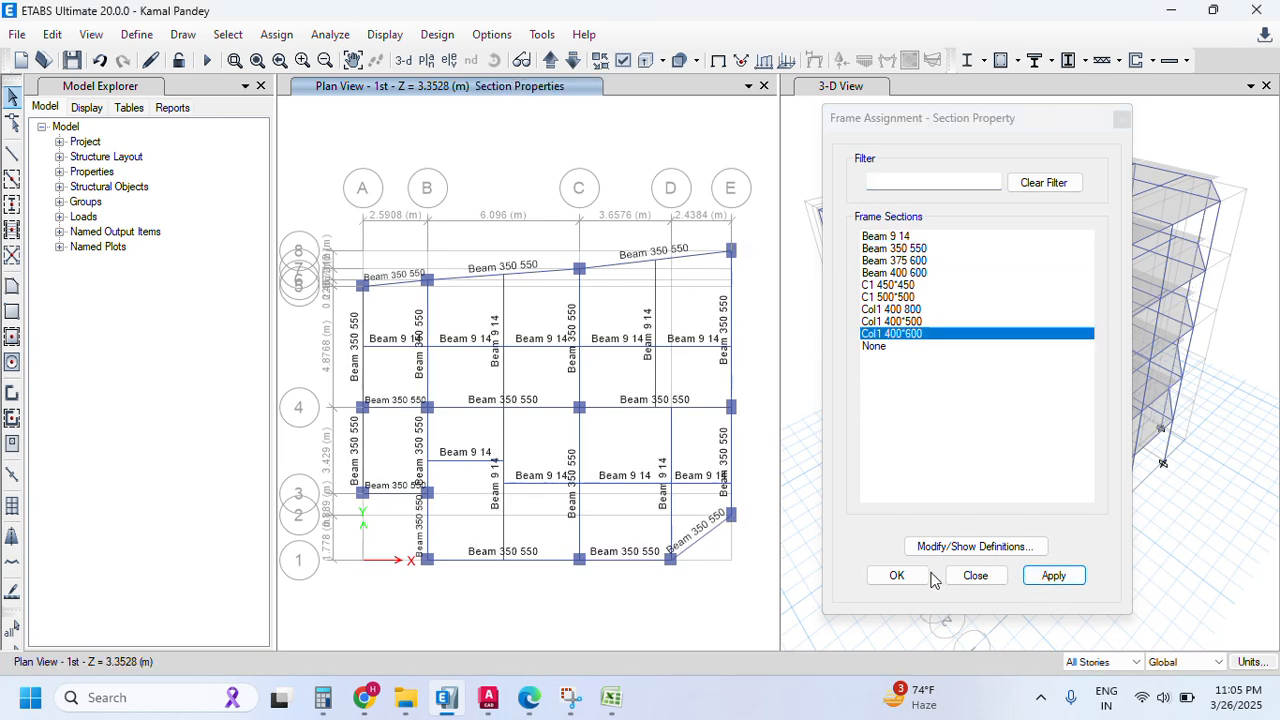
left_click(897, 575)
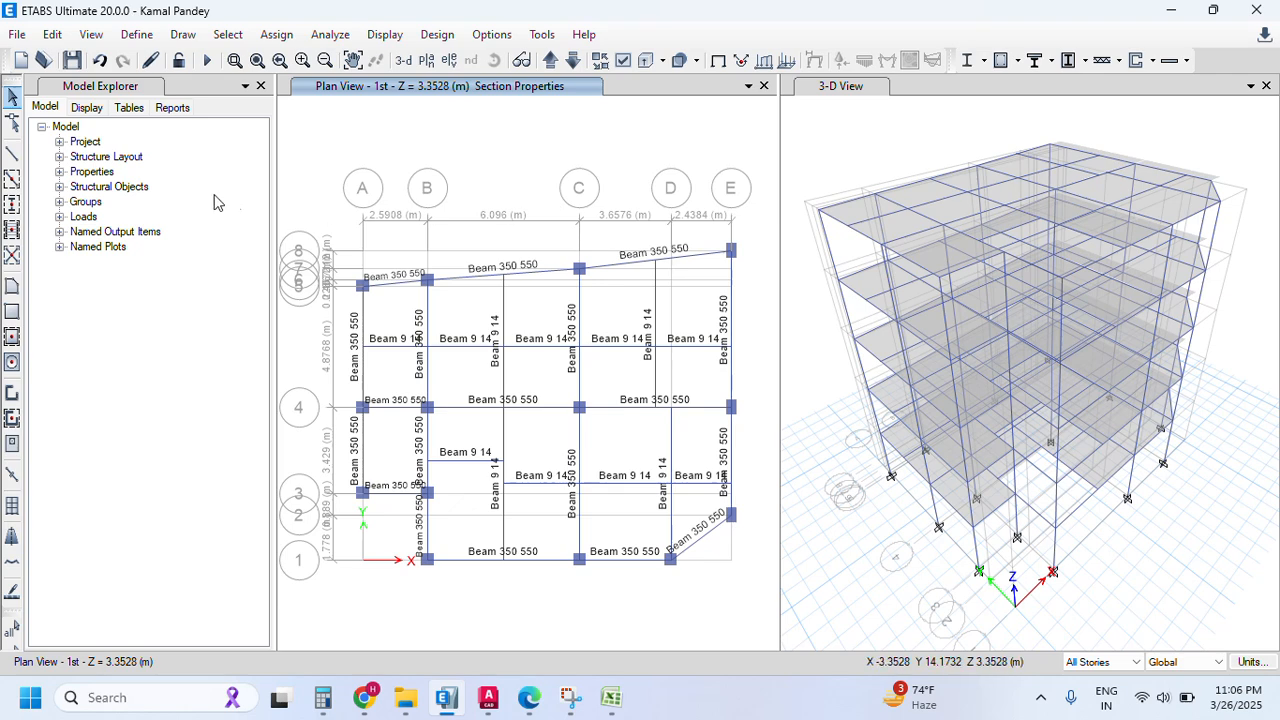
- Run the analysis again with the resized grid E-8 and E-2 columns
left_click(208, 61)
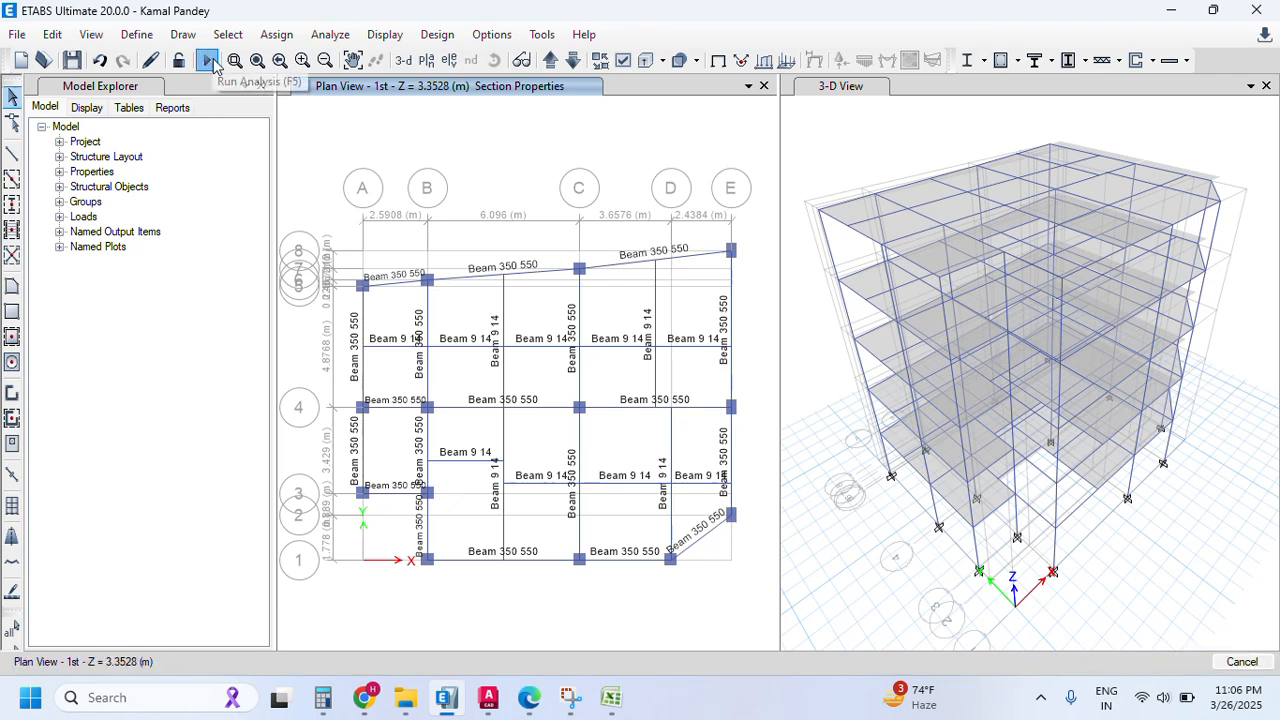
left_click(212, 62)
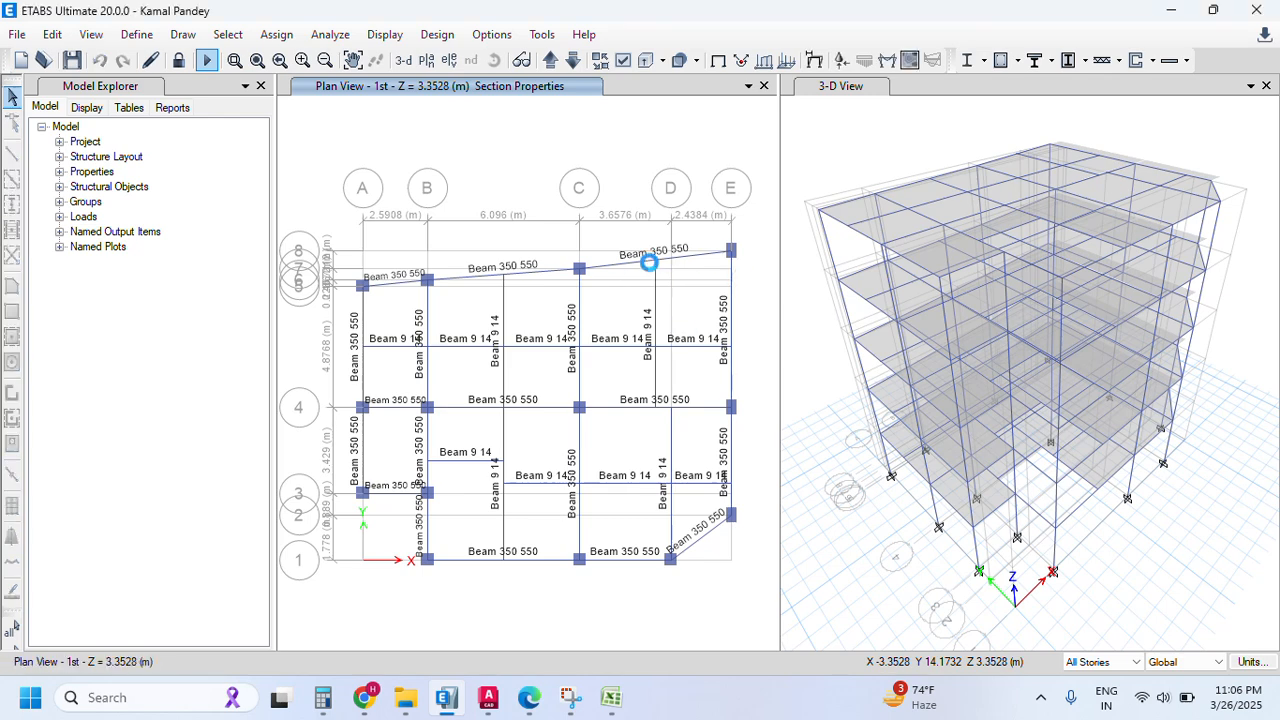
key("F5")
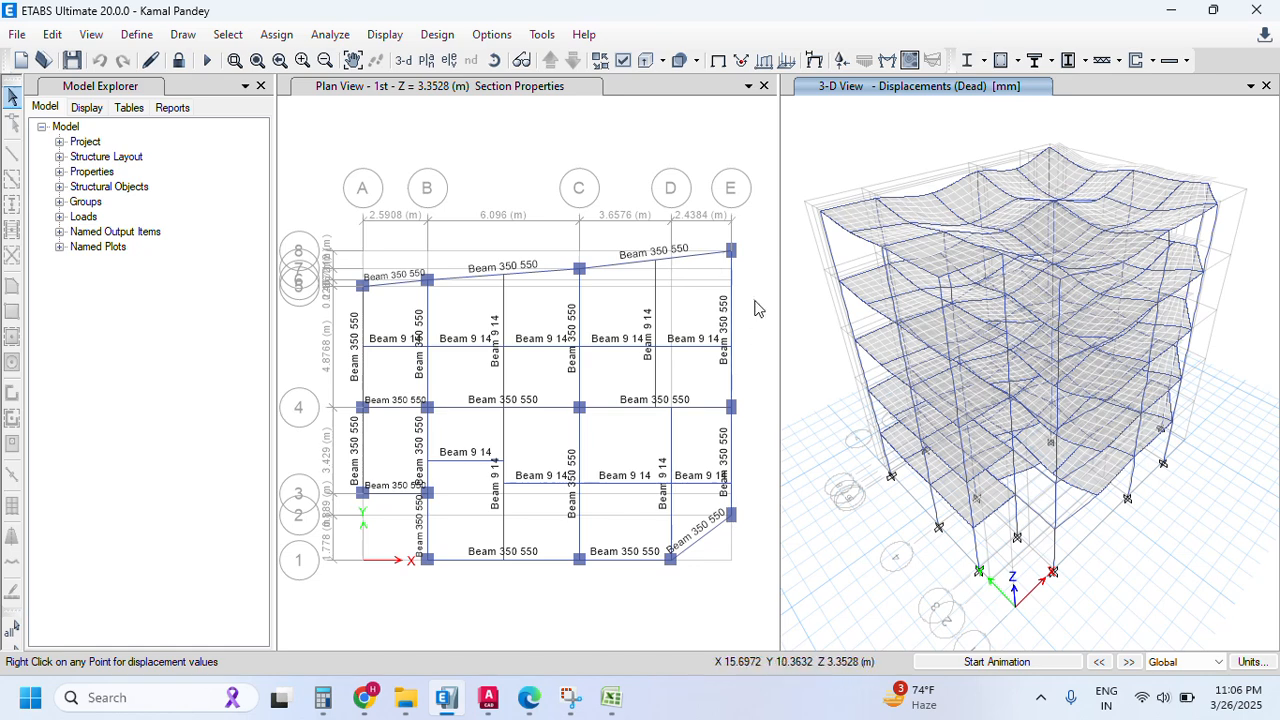
- Show the 3-D view's deformed shape for load case EQY ULS, step number 1
left_click(384, 34)
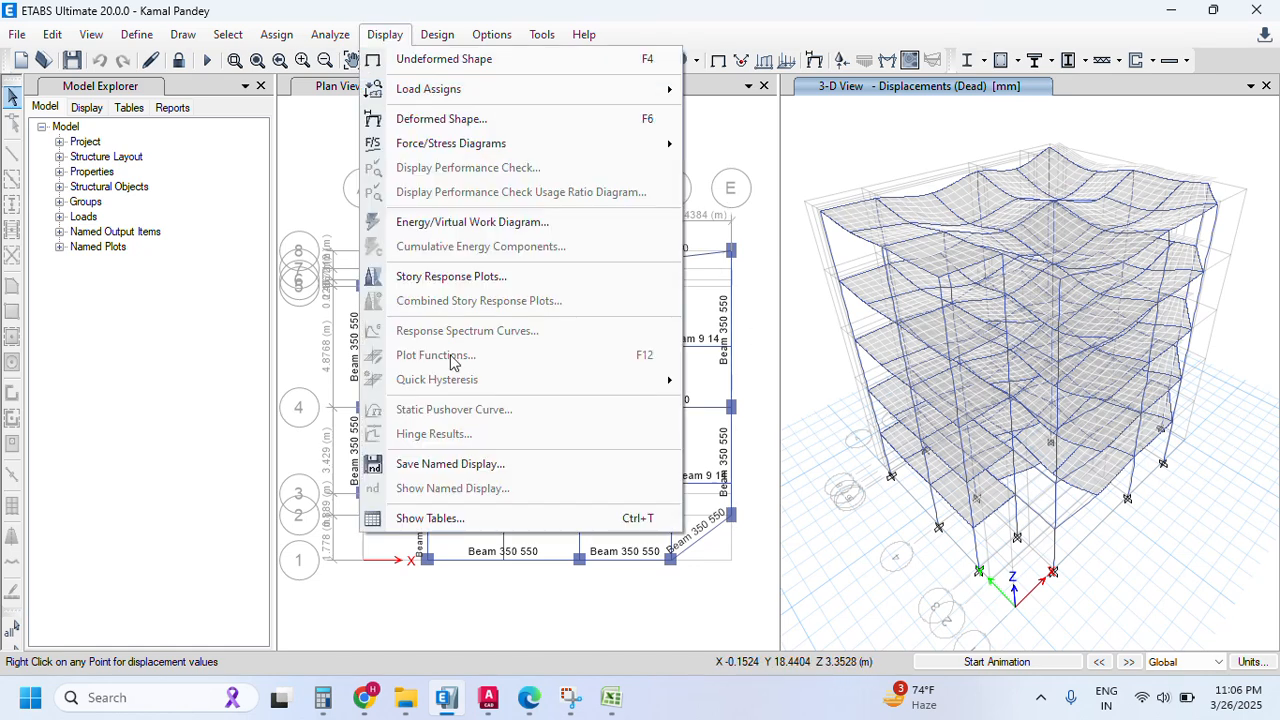
left_click(398, 4)
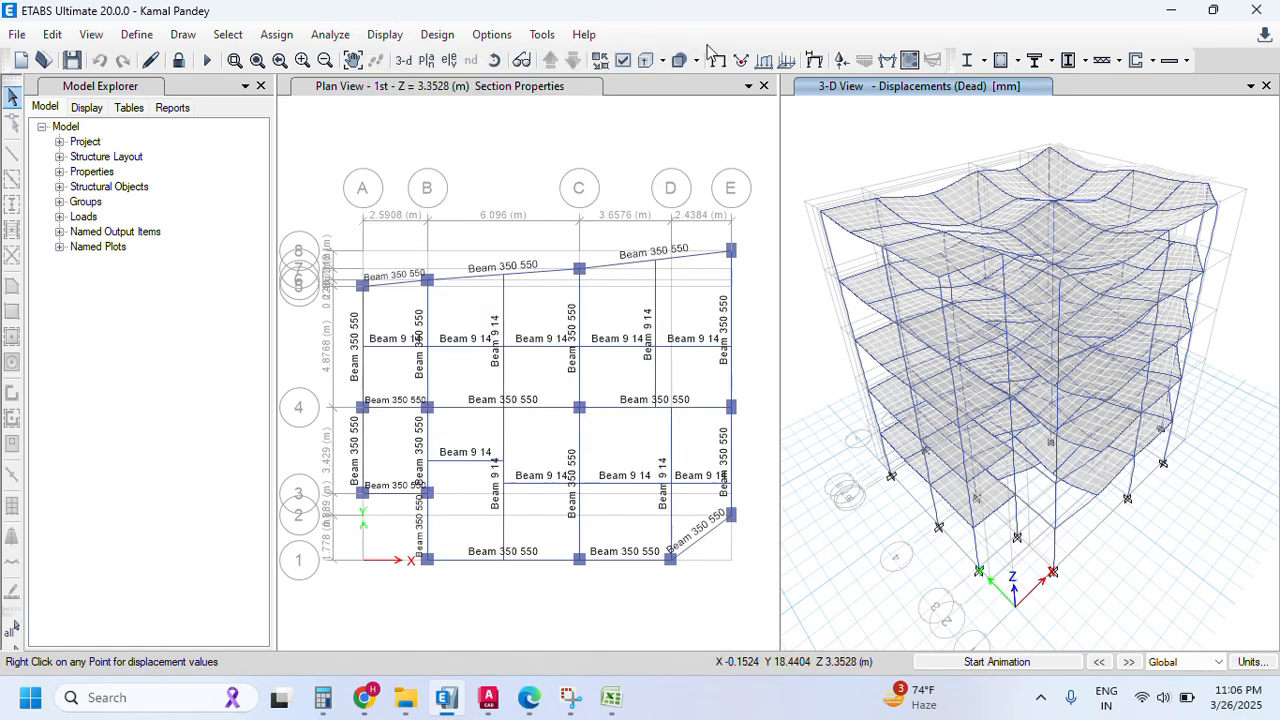
left_click(818, 60)
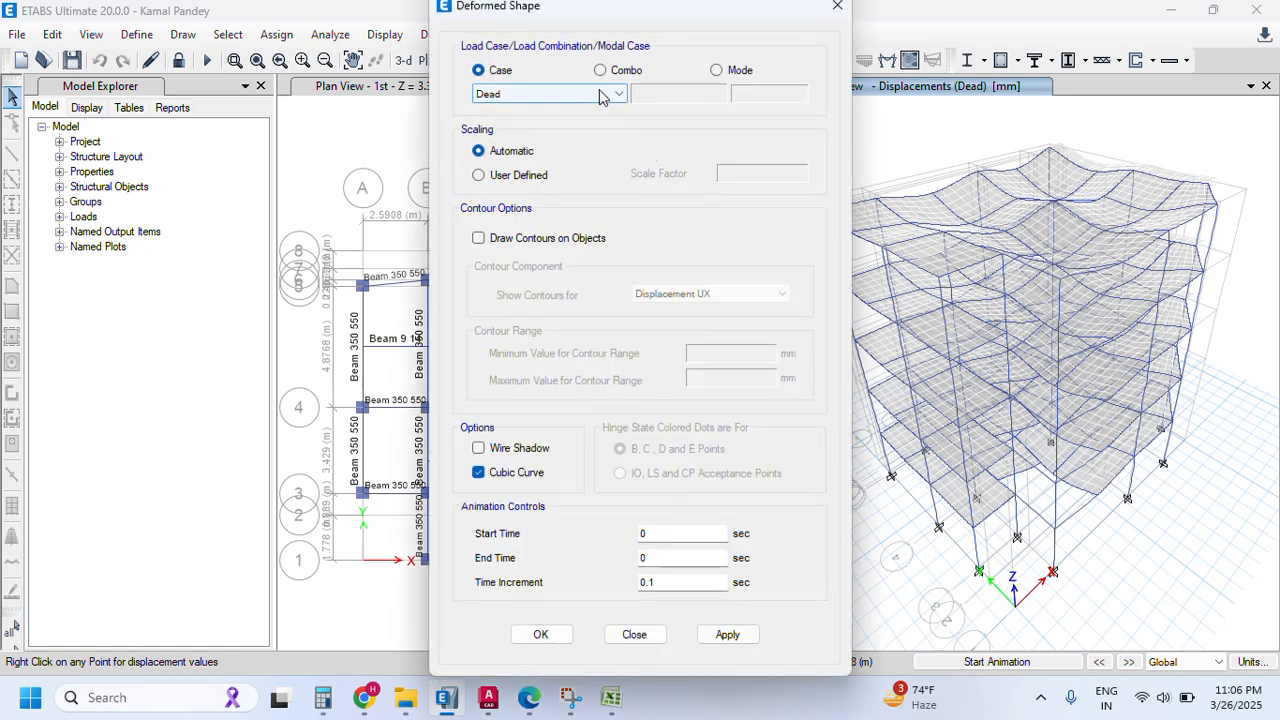
left_click(600, 95)
left_click(515, 205)
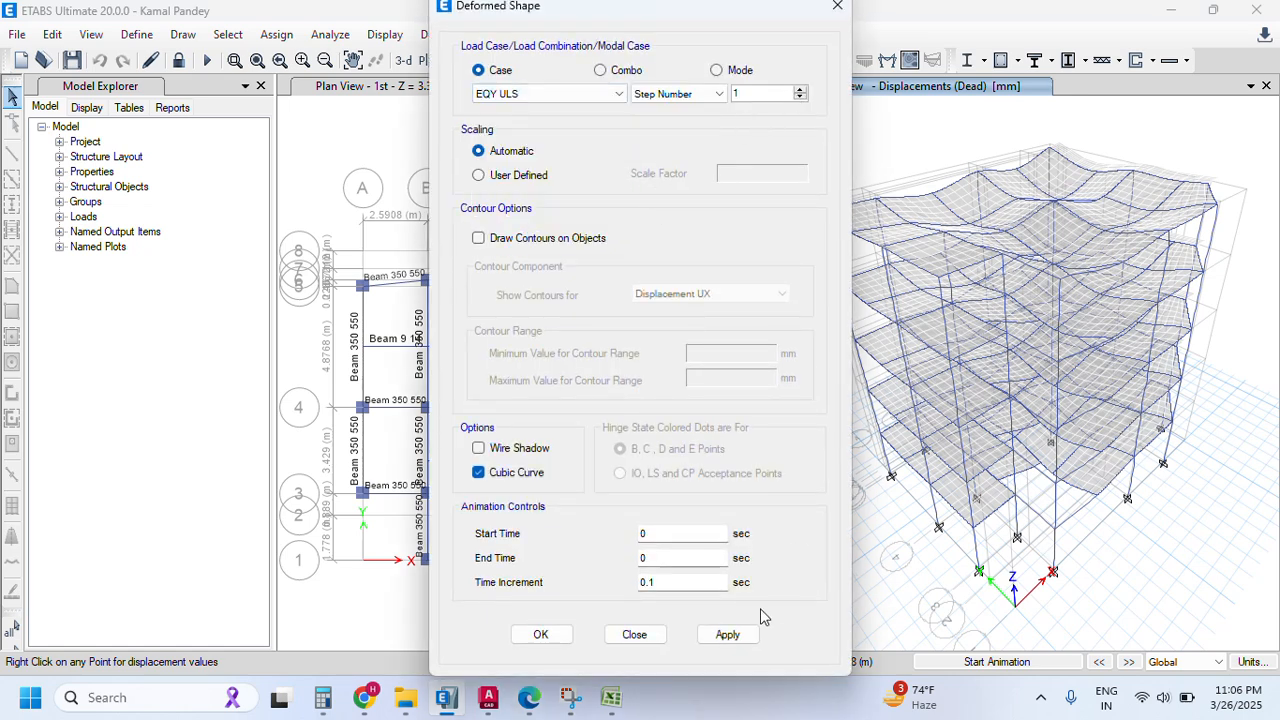
left_click(727, 634)
left_click(540, 634)
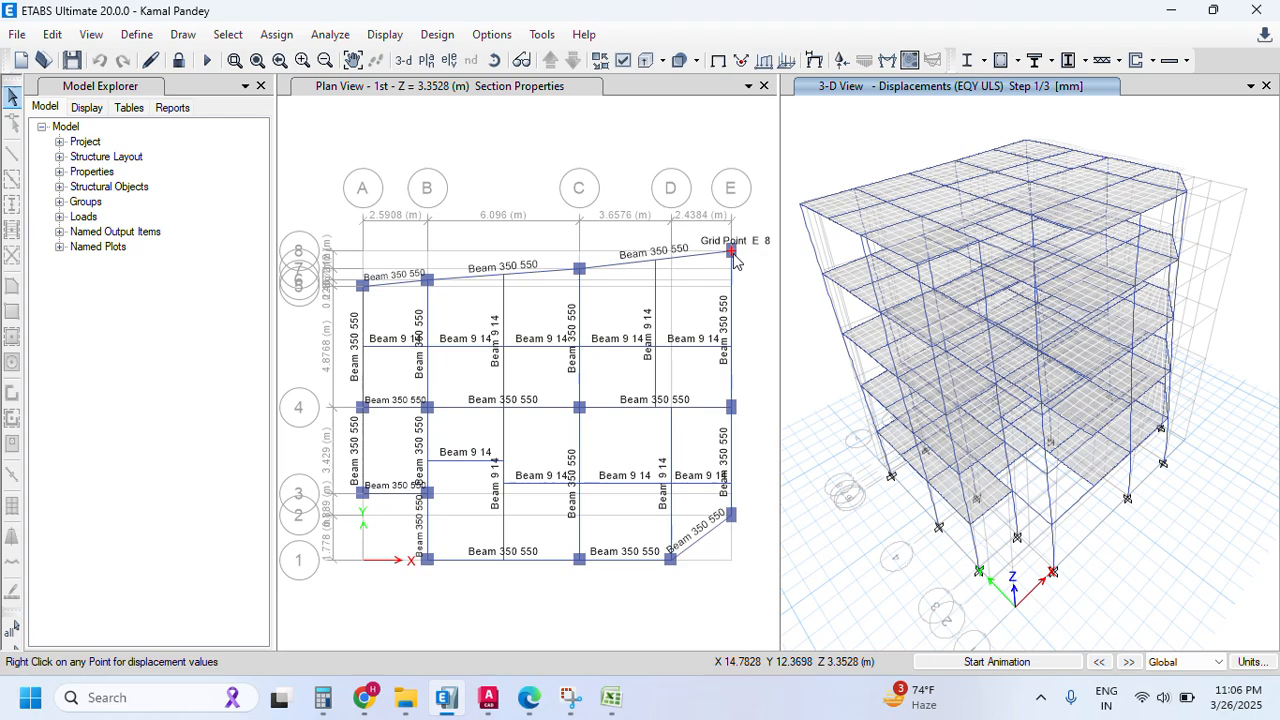
- Show the EQY ULS step 1 deformed shape in the 1st story plan and read the grid E-8 joint's displacements
left_click(813, 61)
left_click(733, 634)
left_click_drag(479, 21, 911, 36)
left_click(727, 157)
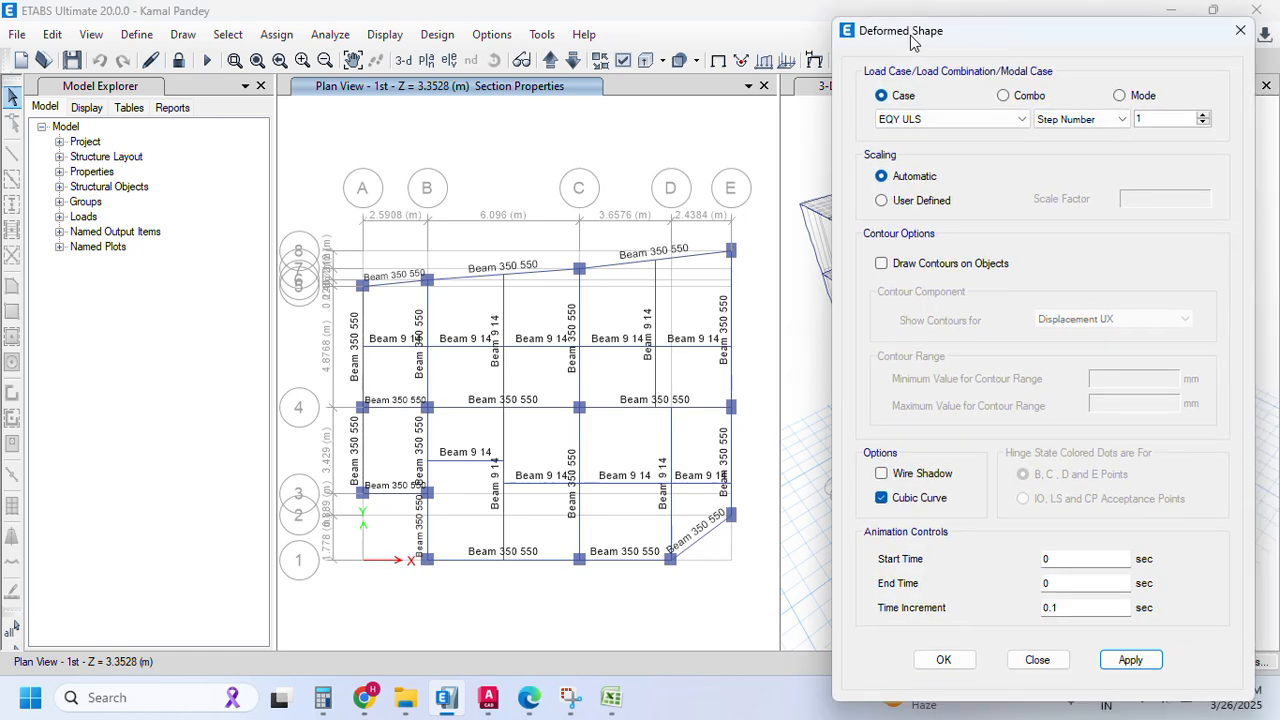
left_click(1130, 659)
mouse_move(733, 250)
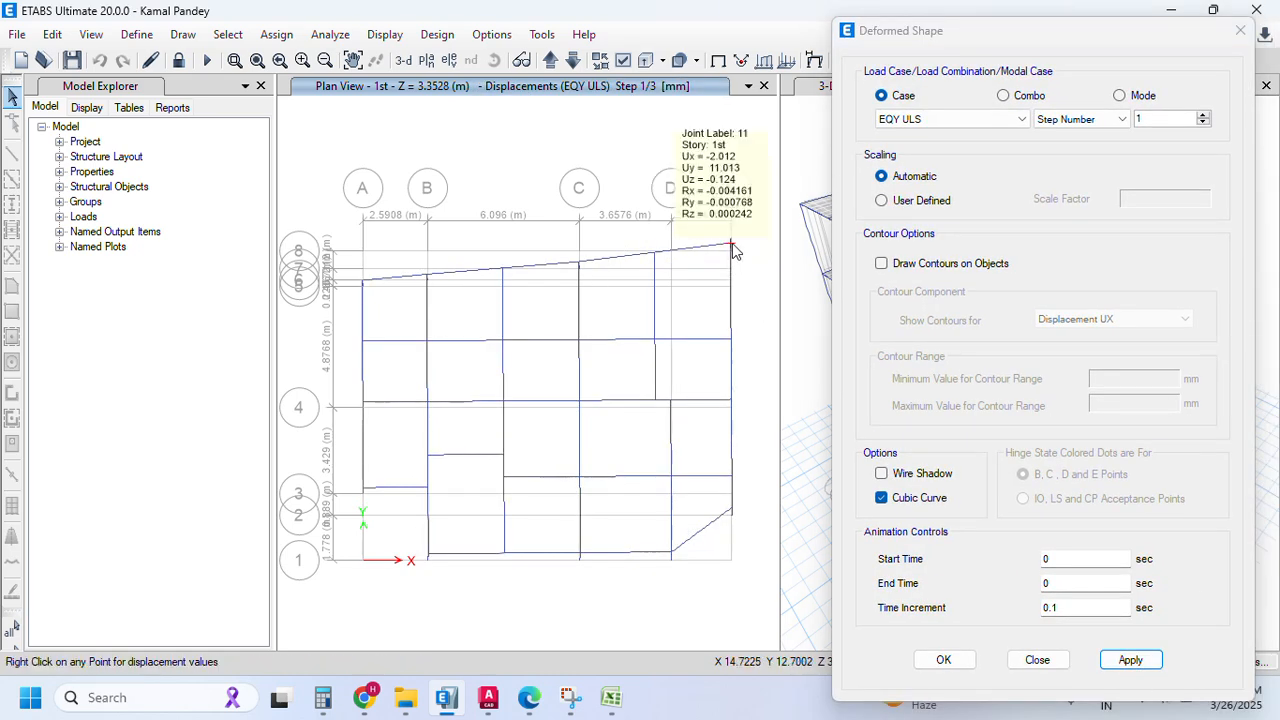
- Compare the EQY ULS 1st-story displacements at the grid E-8 joint and the uppermost grid A joint with the earlier ratio calculation
left_click(322, 697)
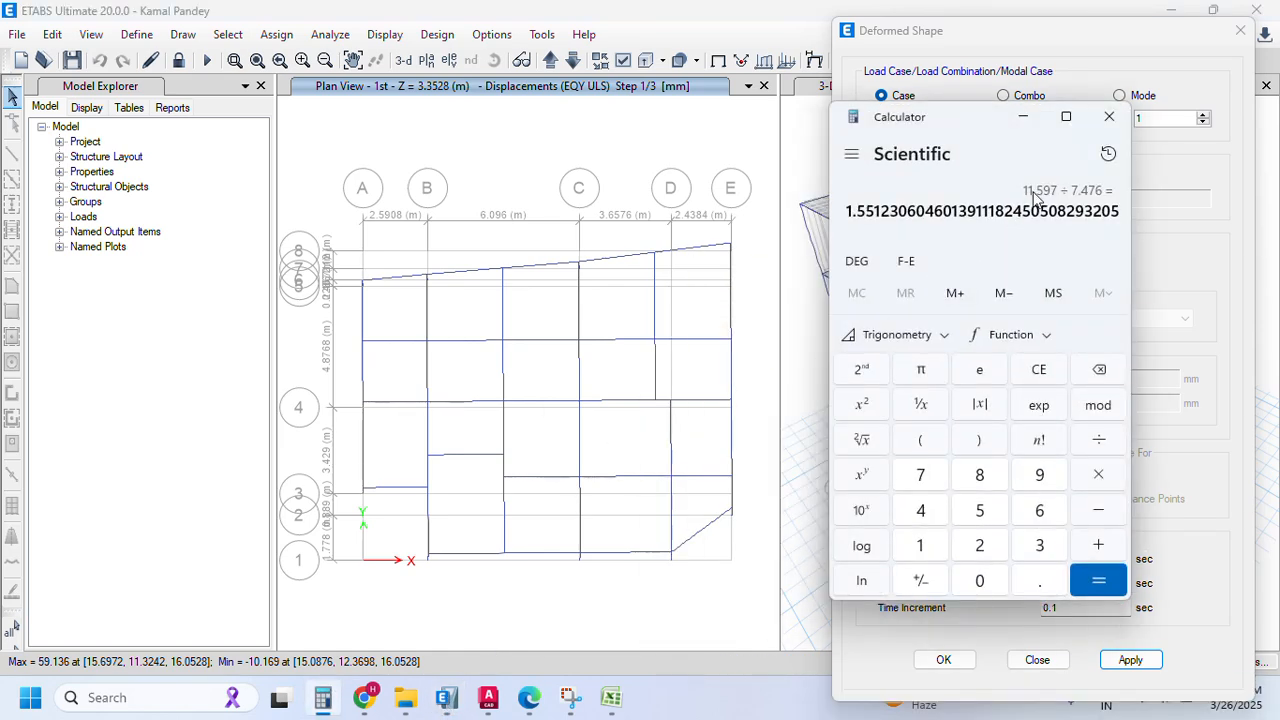
left_click(1023, 116)
mouse_move(731, 246)
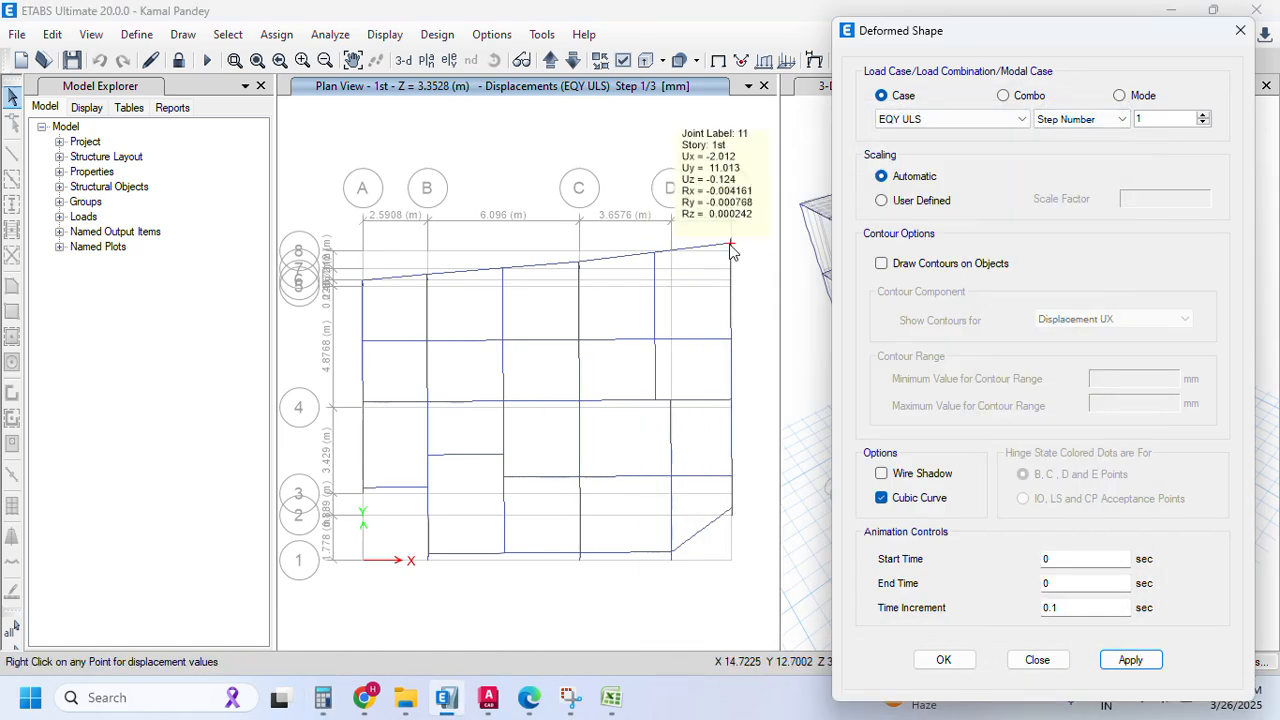
mouse_move(364, 284)
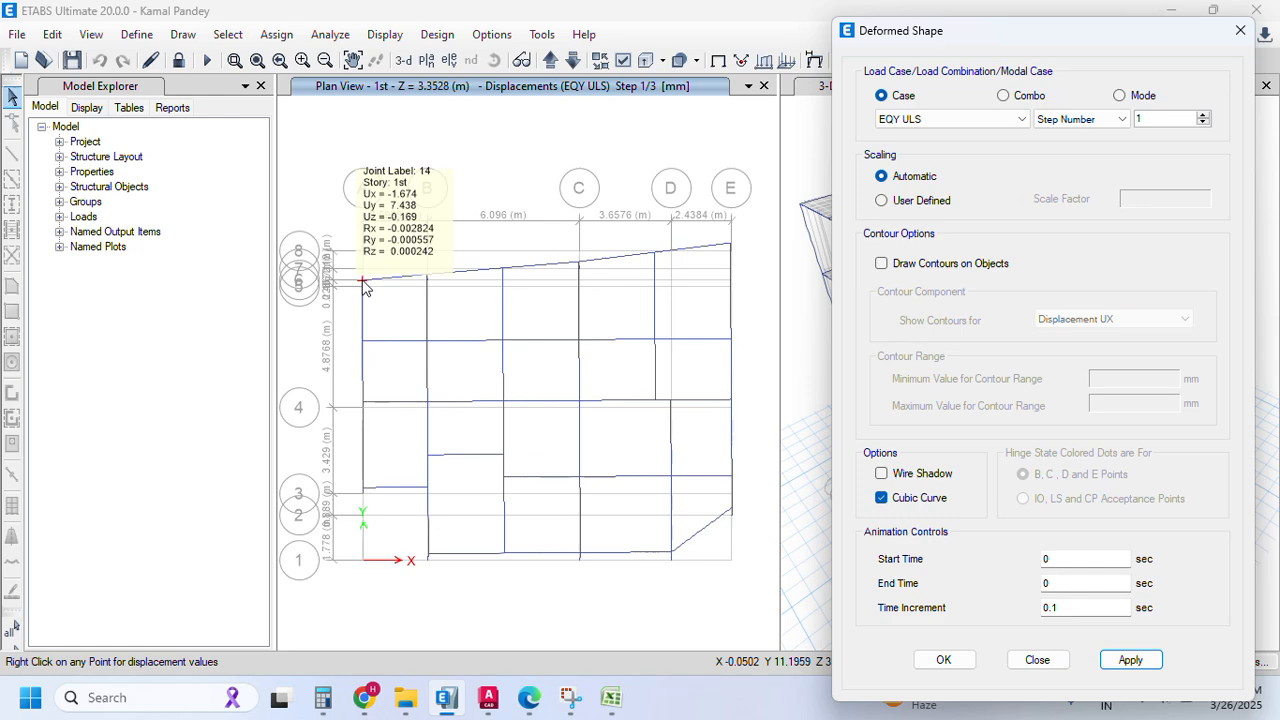
left_click(322, 697)
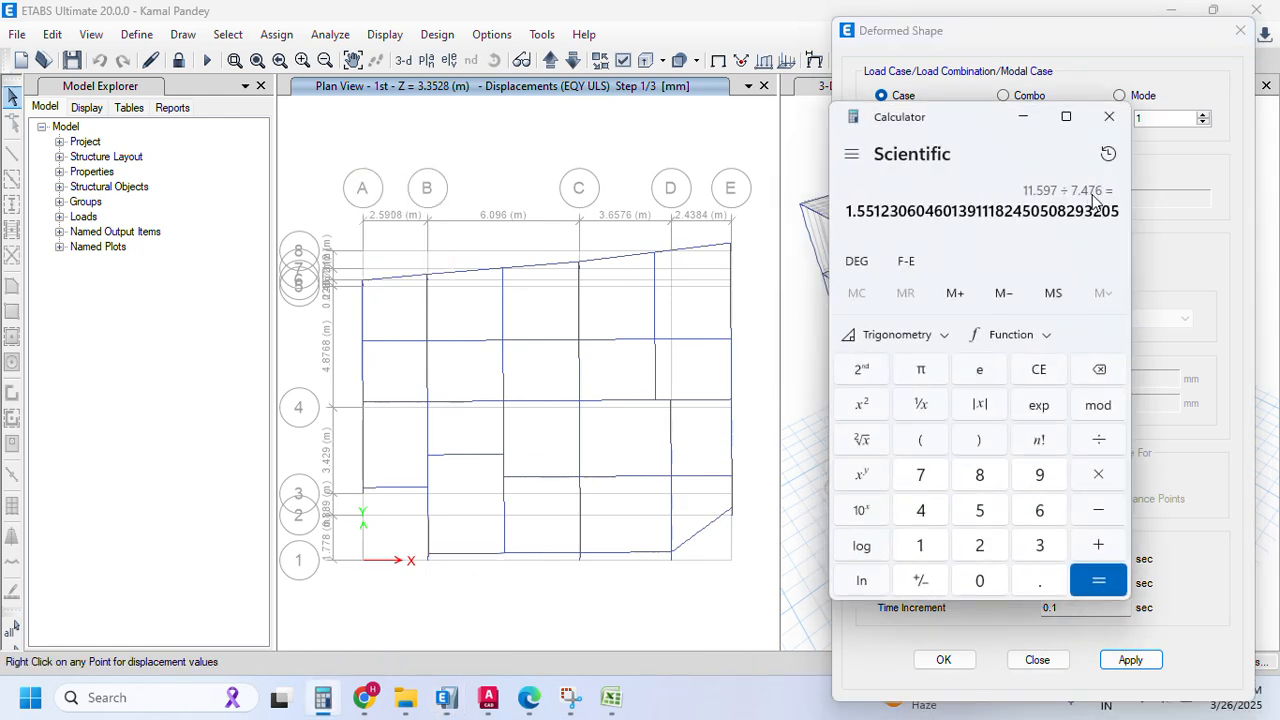
left_click(1023, 116)
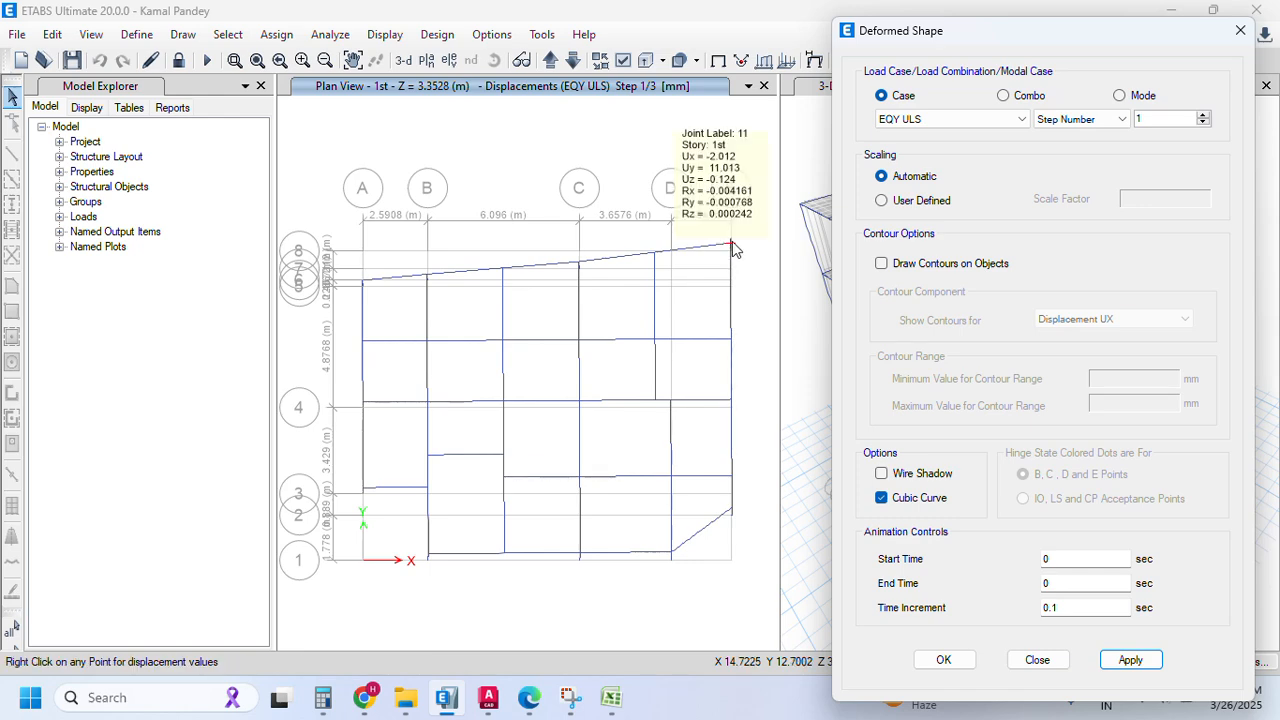
left_click(1037, 660)
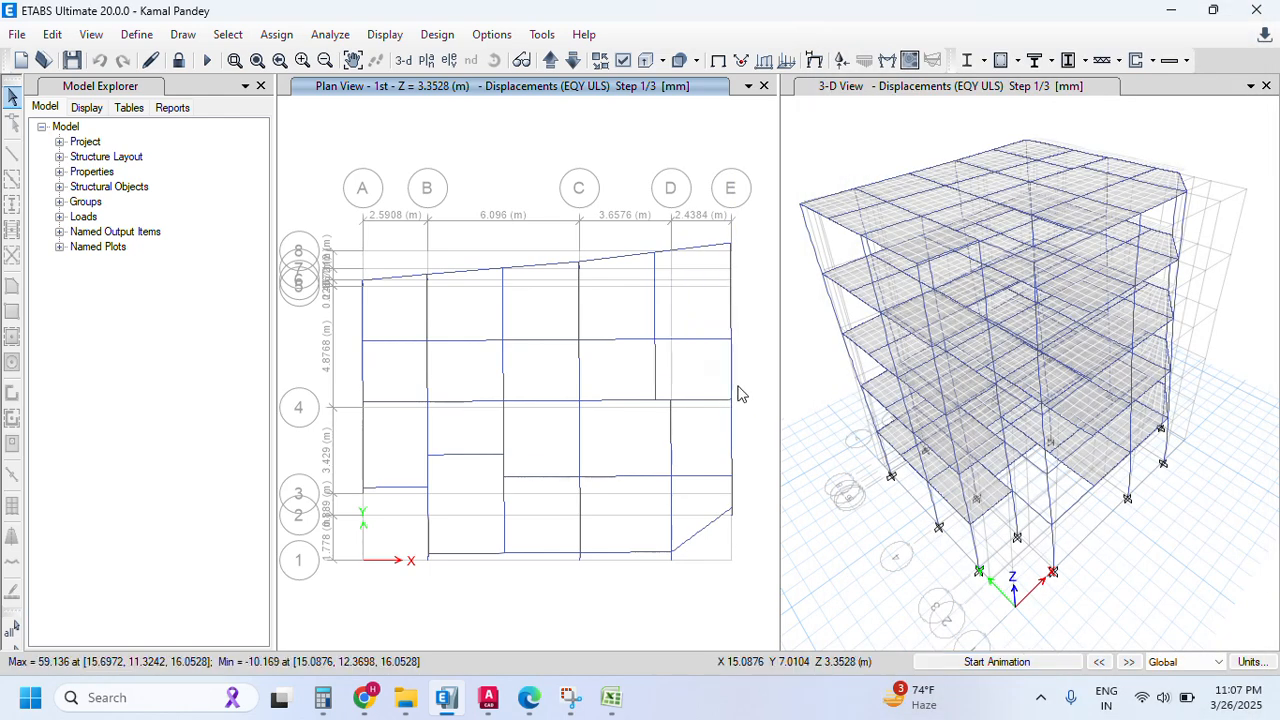
- Unlock the model for editing and make plan edits apply to All Stories
left_click(178, 60)
left_click(690, 416)
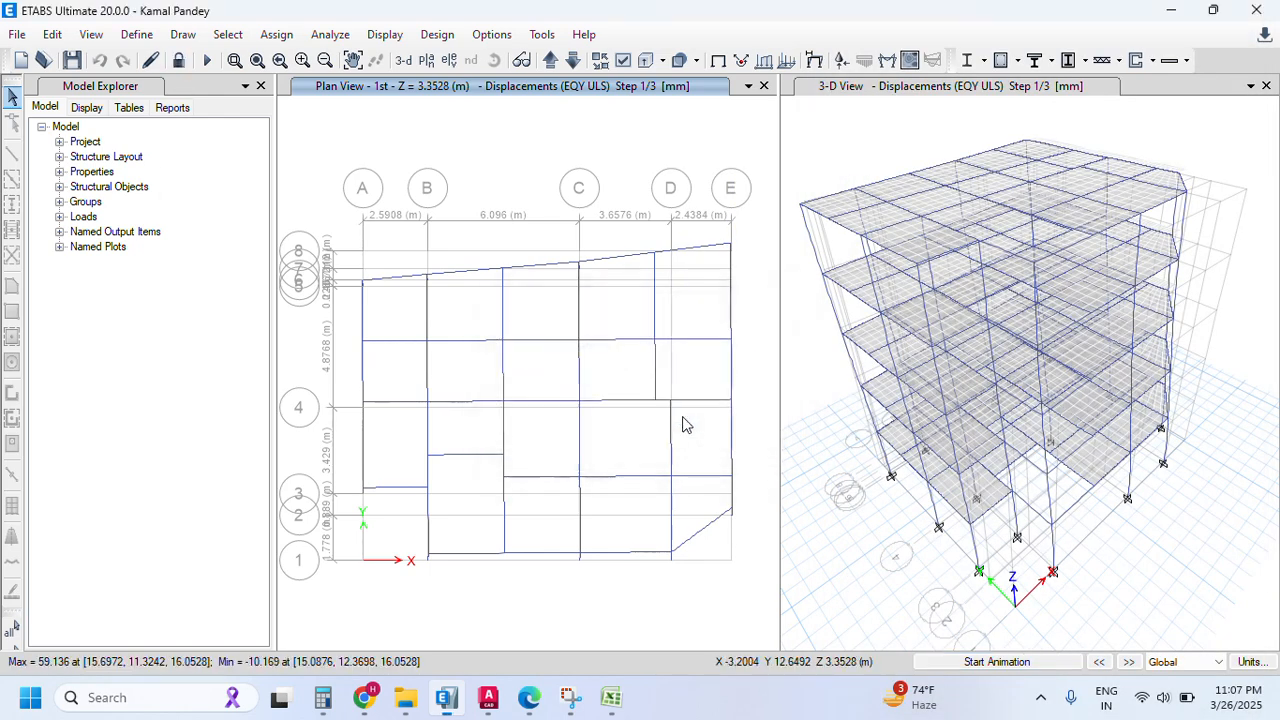
left_click(1100, 662)
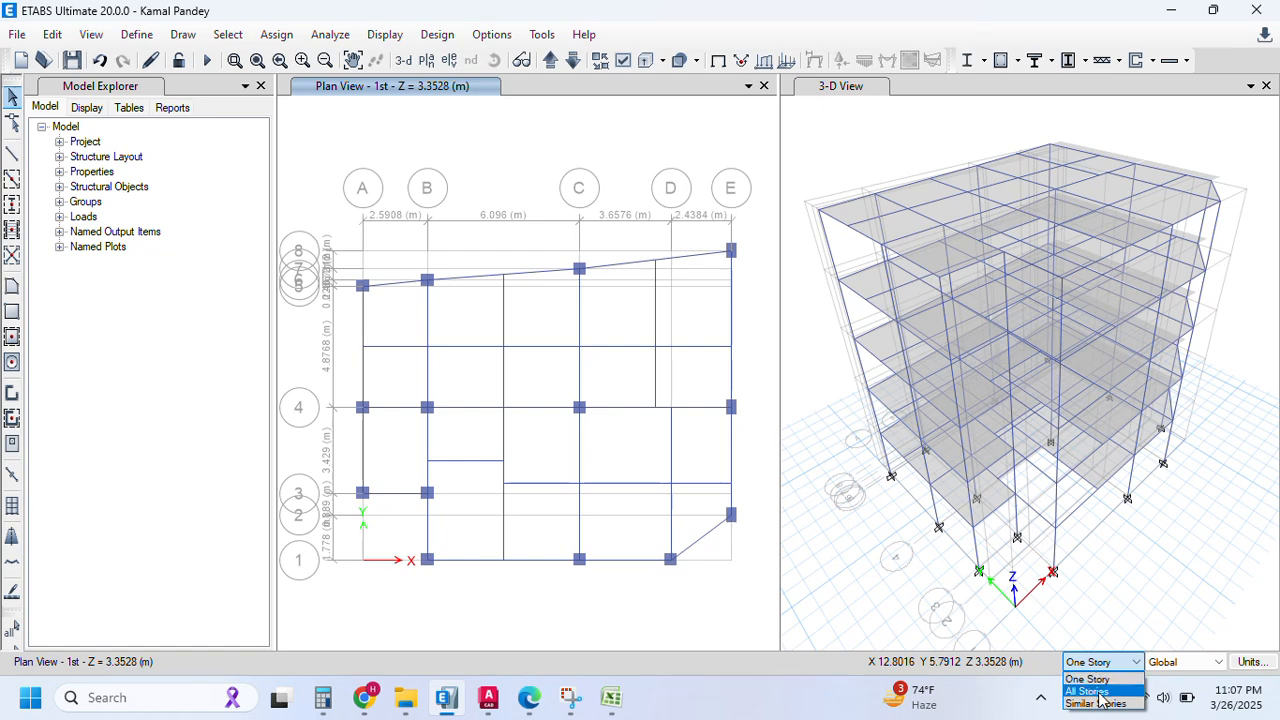
left_click(1090, 691)
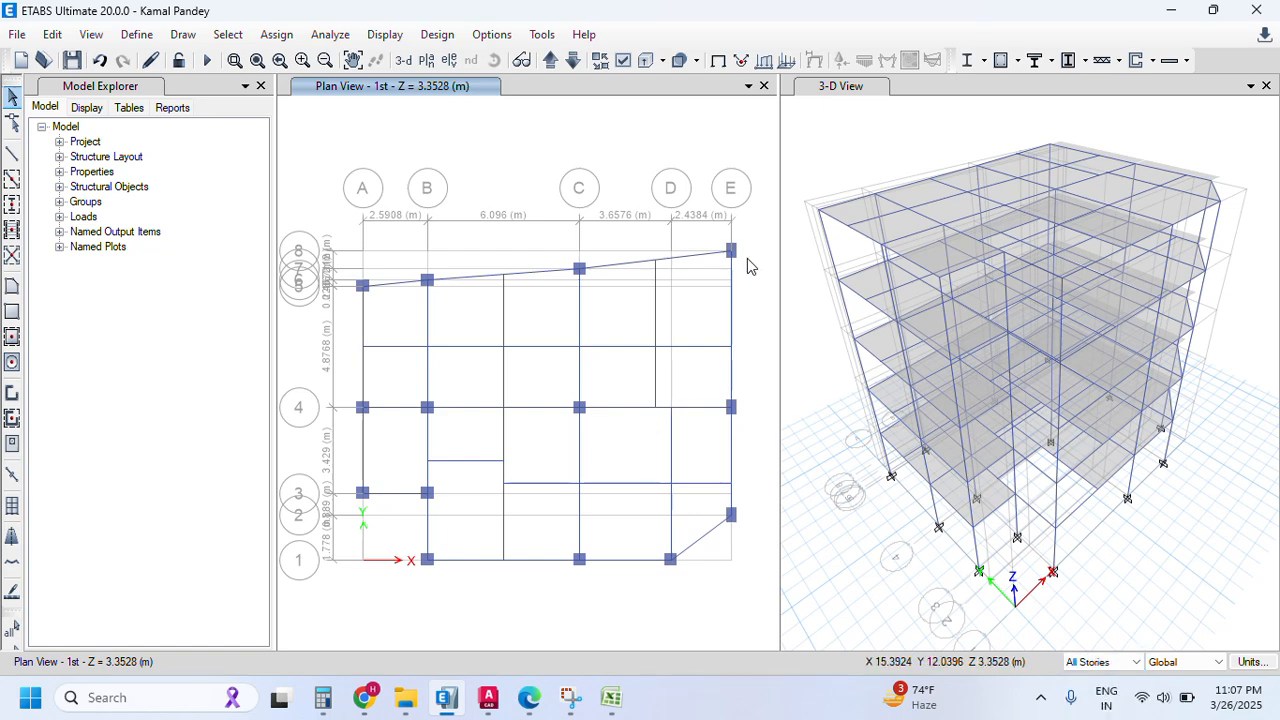
- Assign the frame section Col1 400 800 to the columns at grids E-8, E-4 and E-2 on all stories
left_click_drag(711, 230, 757, 276)
left_click_drag(712, 378, 750, 442)
left_click_drag(710, 495, 752, 535)
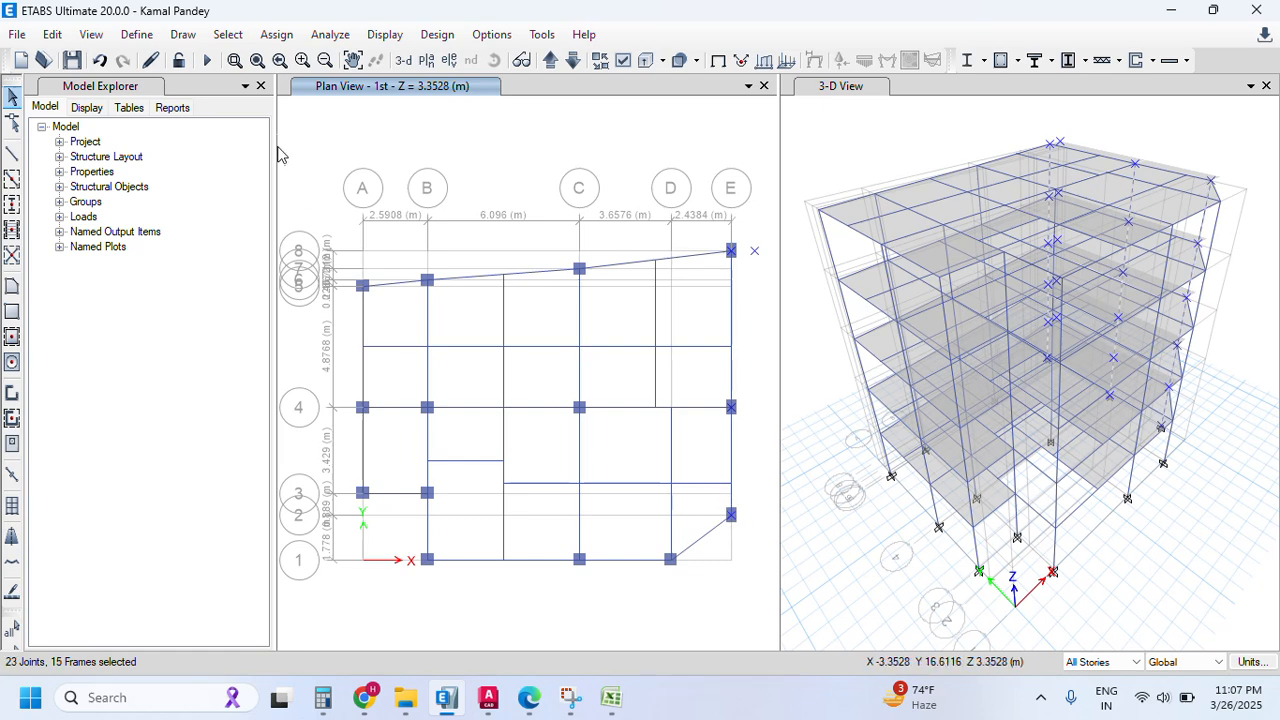
left_click(277, 34)
mouse_move(300, 84)
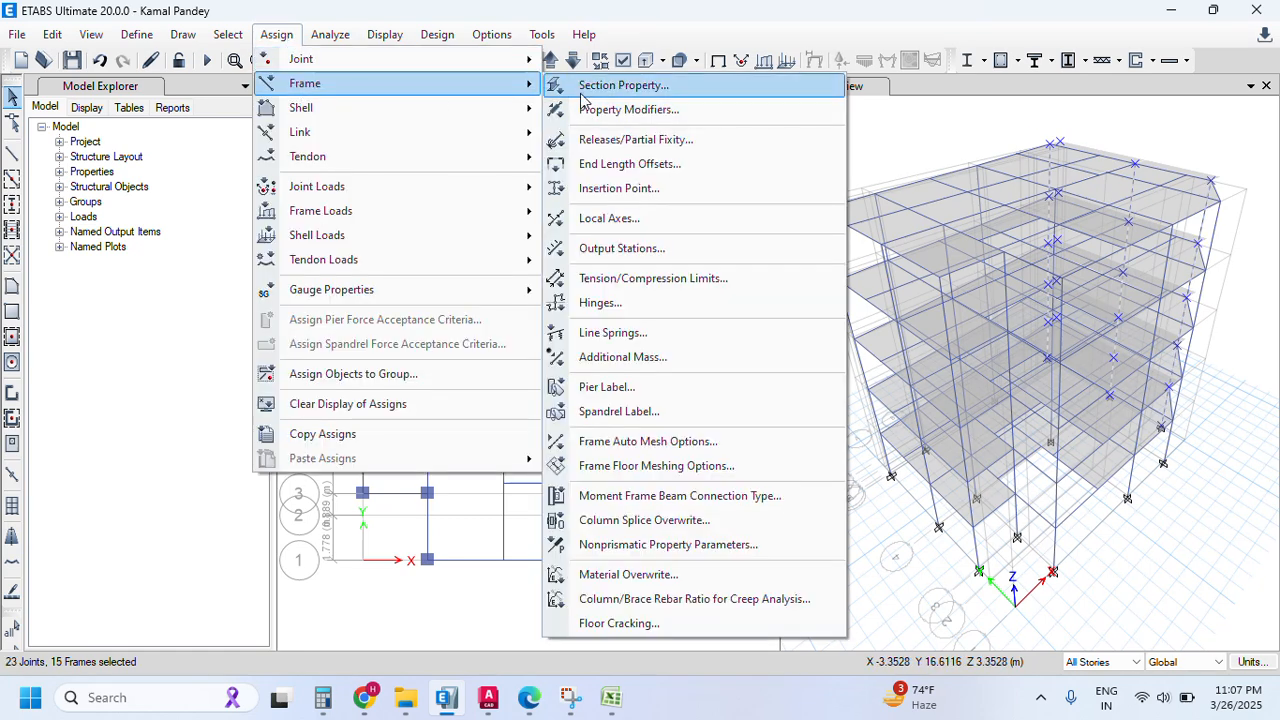
left_click(566, 104)
left_click(912, 309)
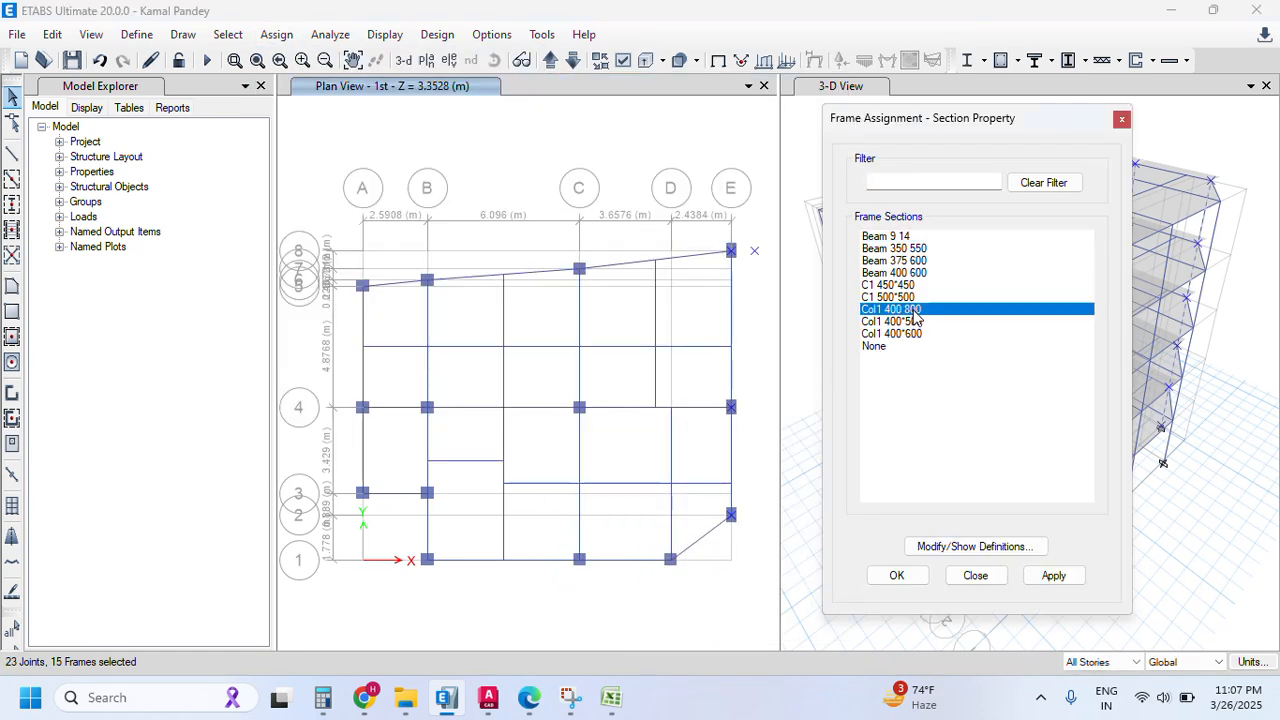
left_click(1053, 576)
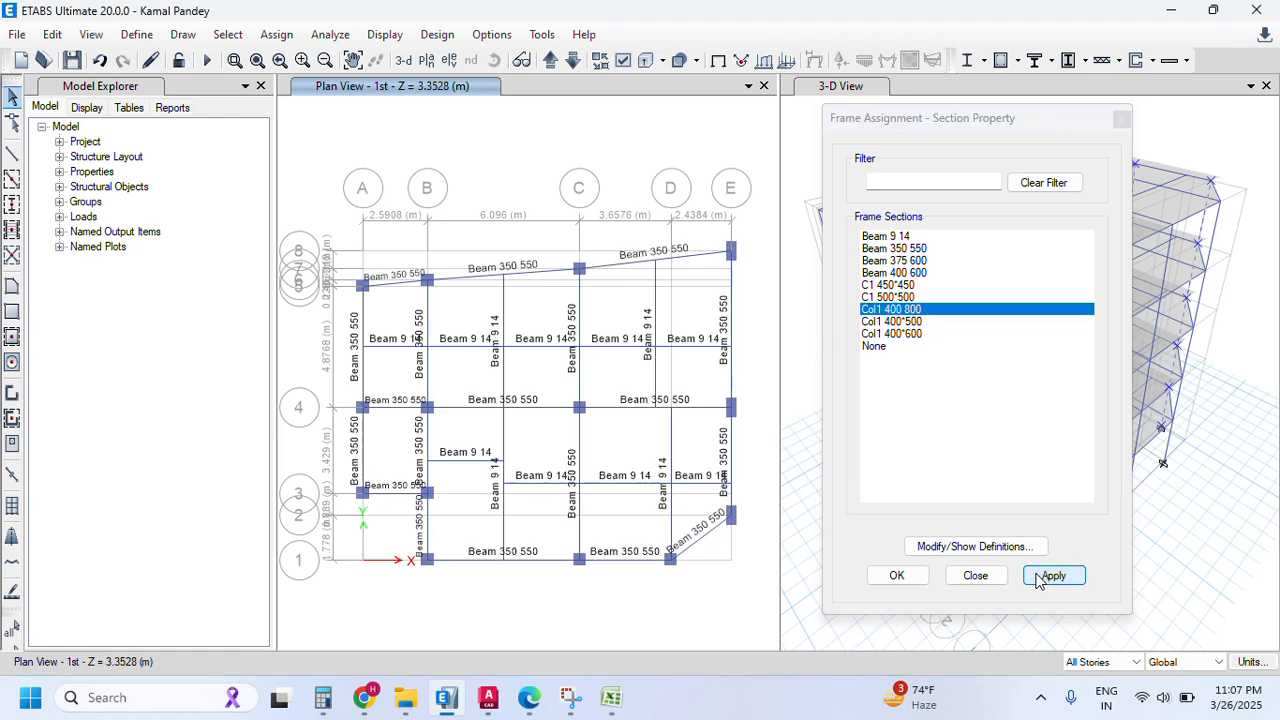
left_click(896, 576)
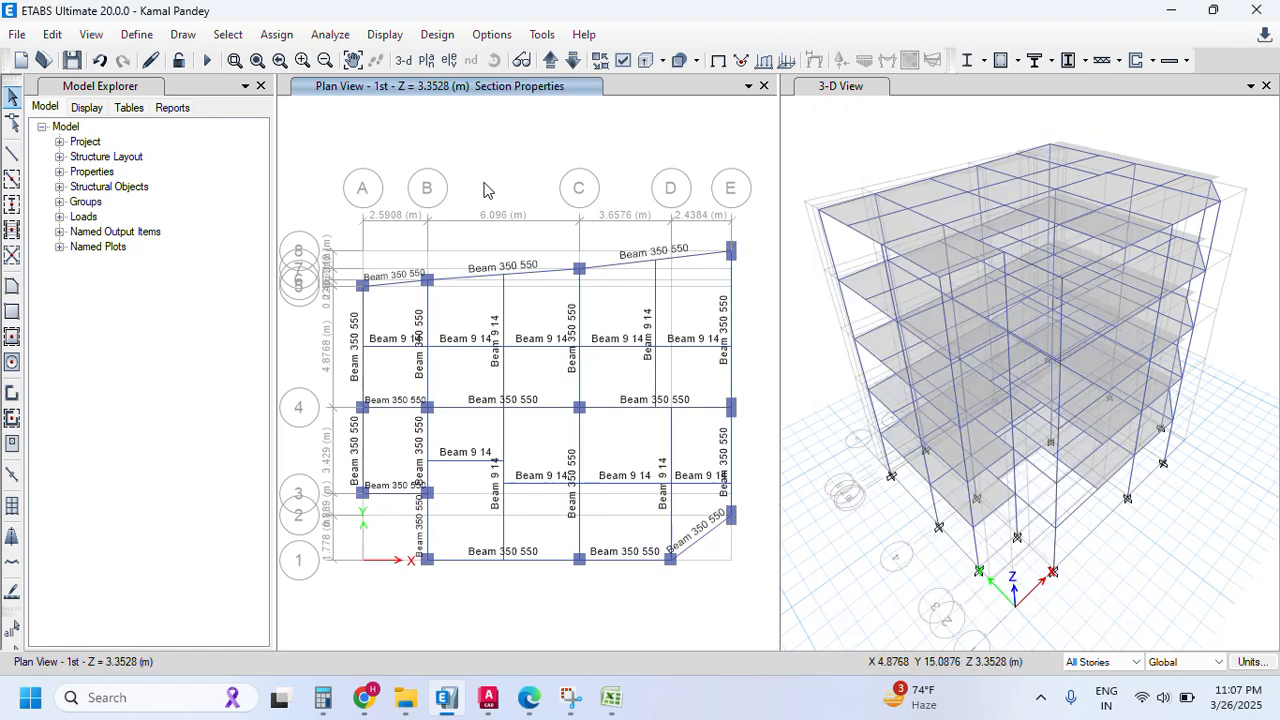
- Run the analysis with the resized grid E columns and display the Story Max Over Avg Displacements table
left_click(210, 60)
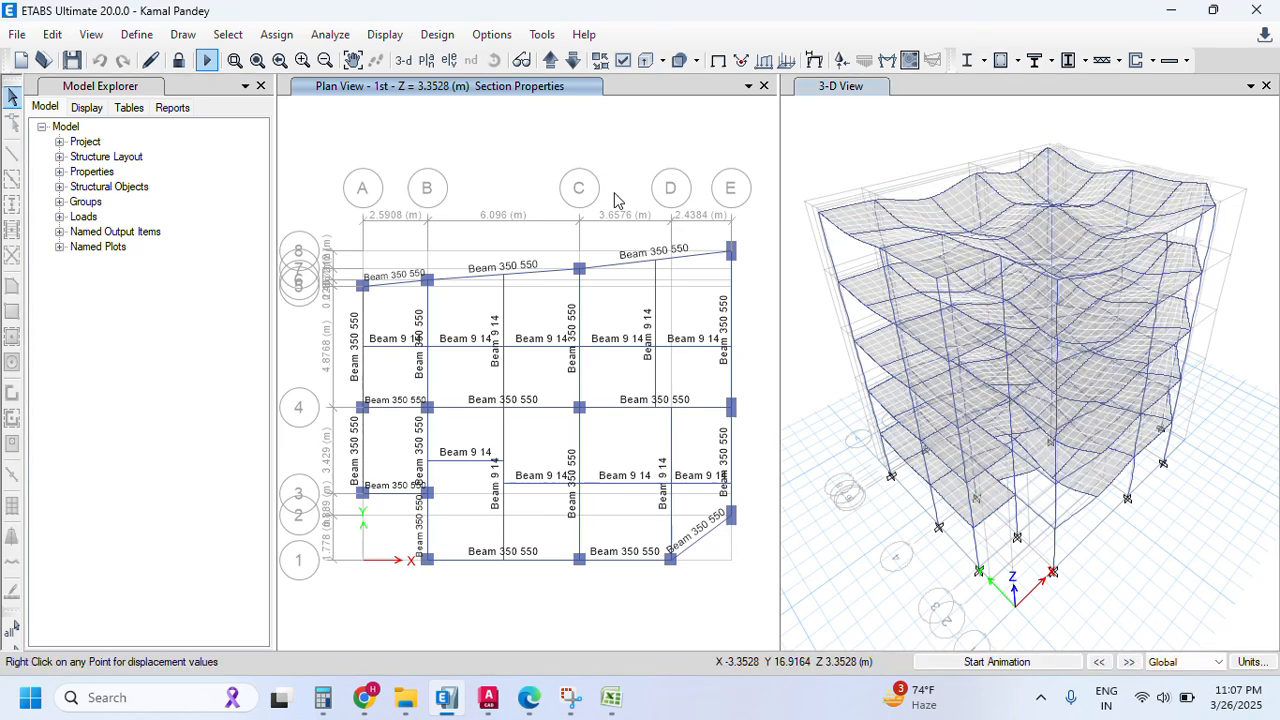
left_click(617, 200)
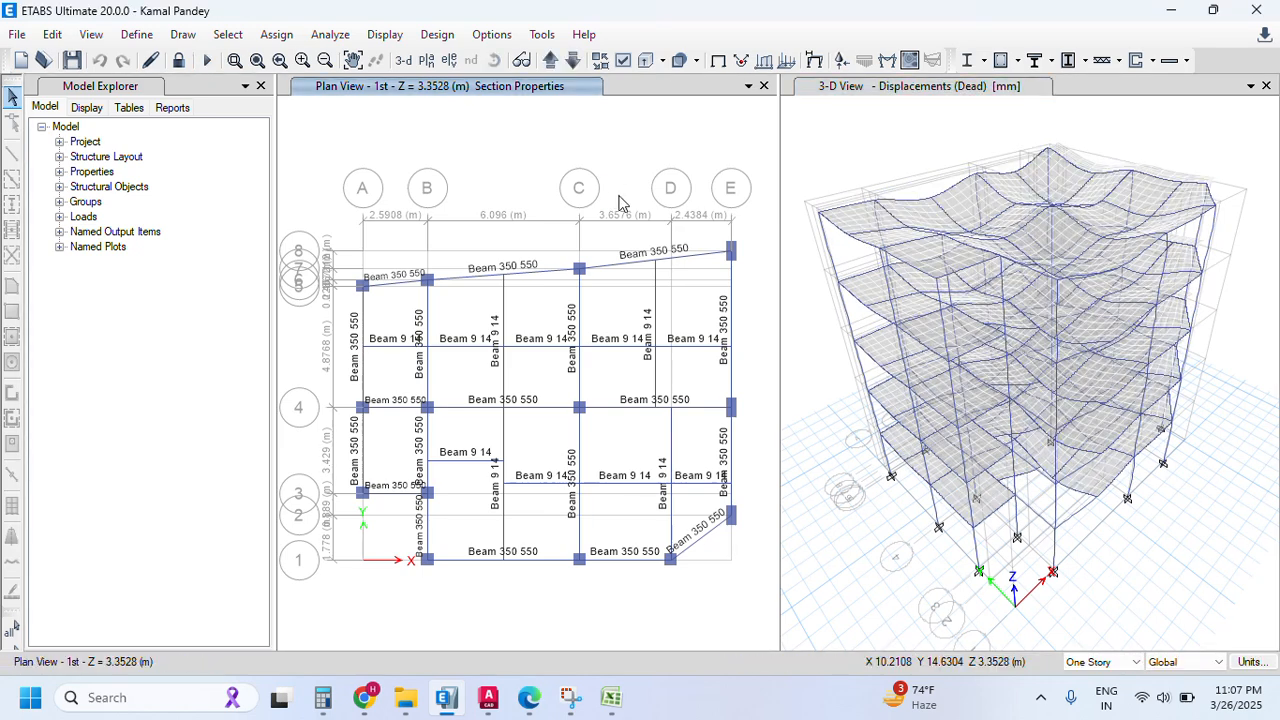
left_click(384, 34)
left_click(440, 518)
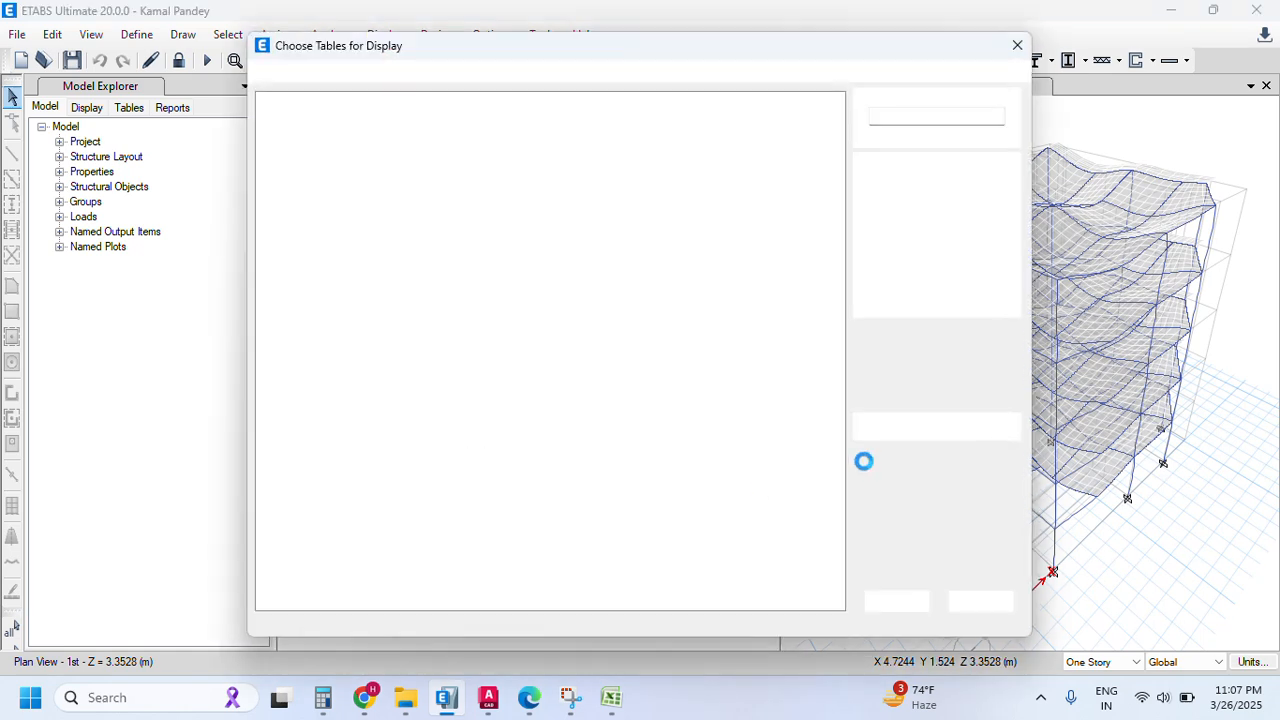
left_click(916, 601)
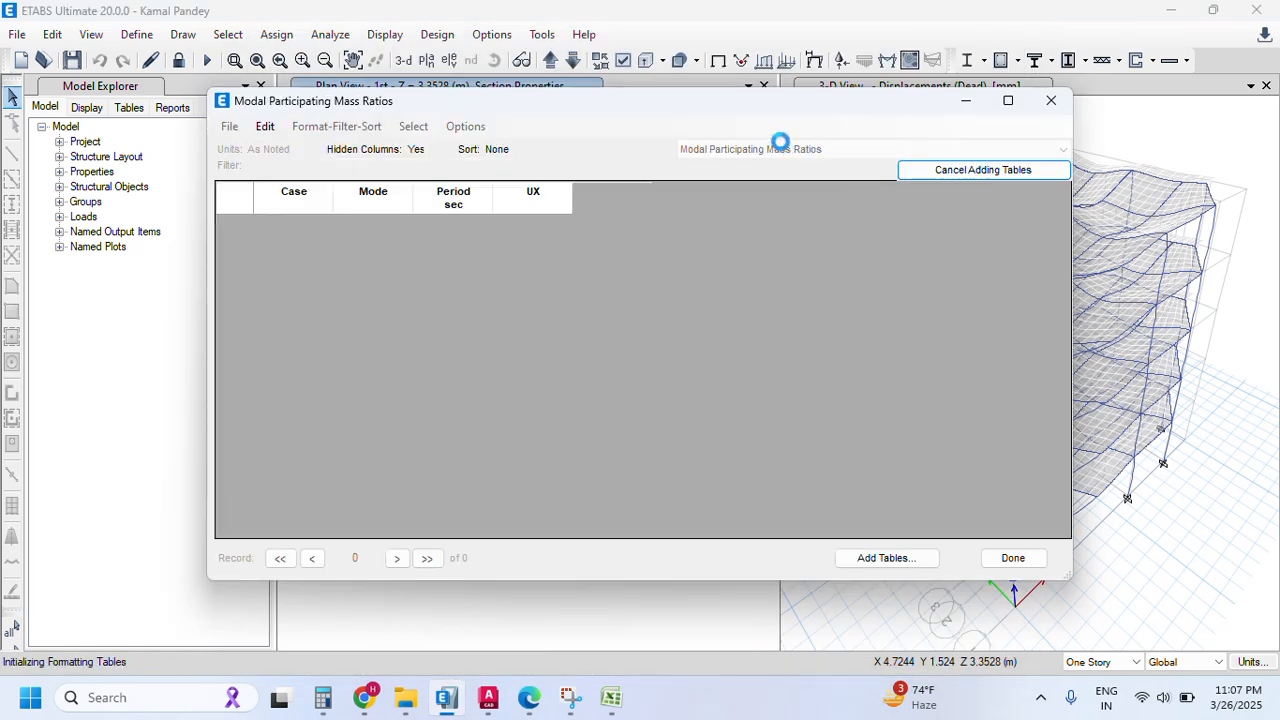
left_click(773, 150)
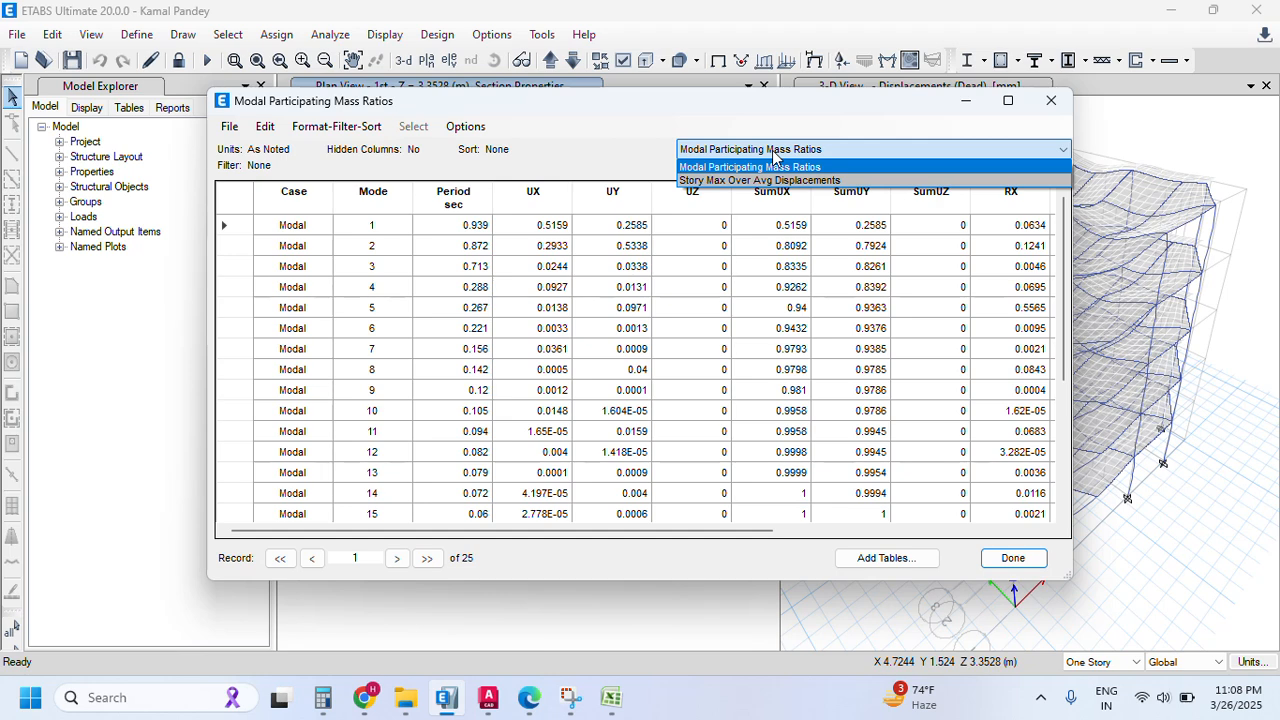
left_click(770, 180)
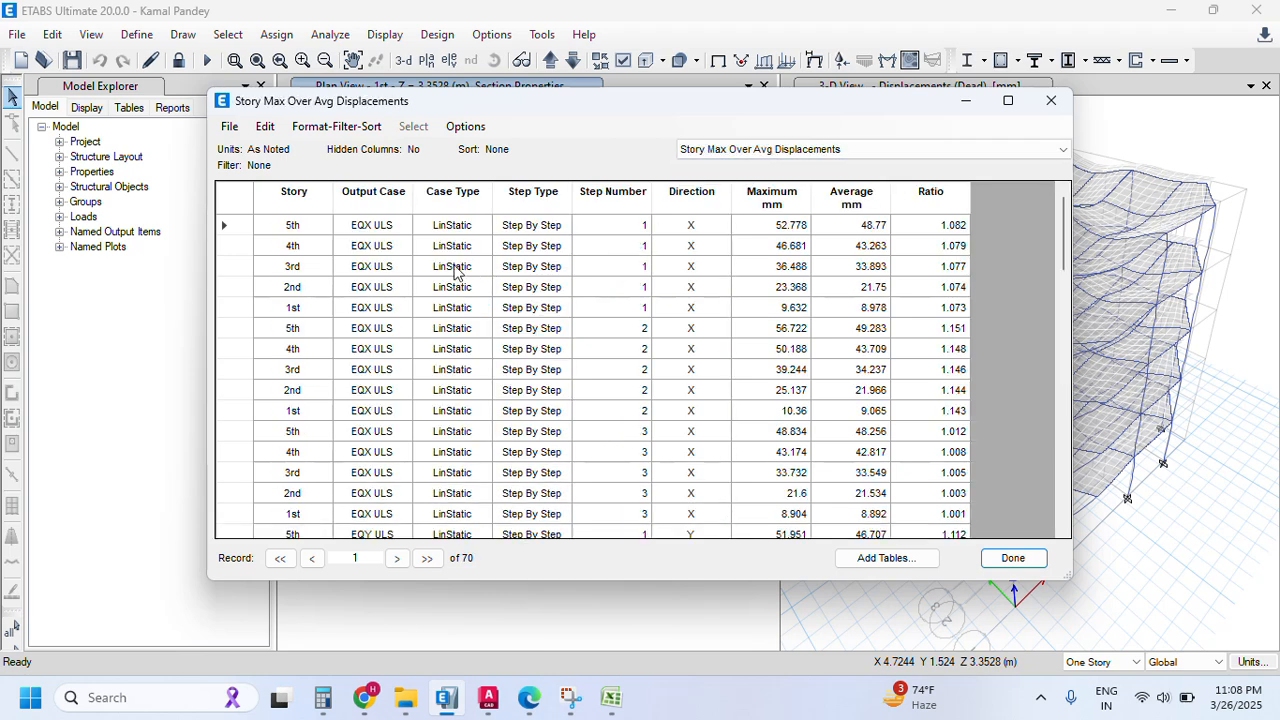
- Filter the table's Output Case column to EQX SLS, EQX ULS, EQY SLS and EQY ULS
left_click(382, 196)
right_click(392, 209)
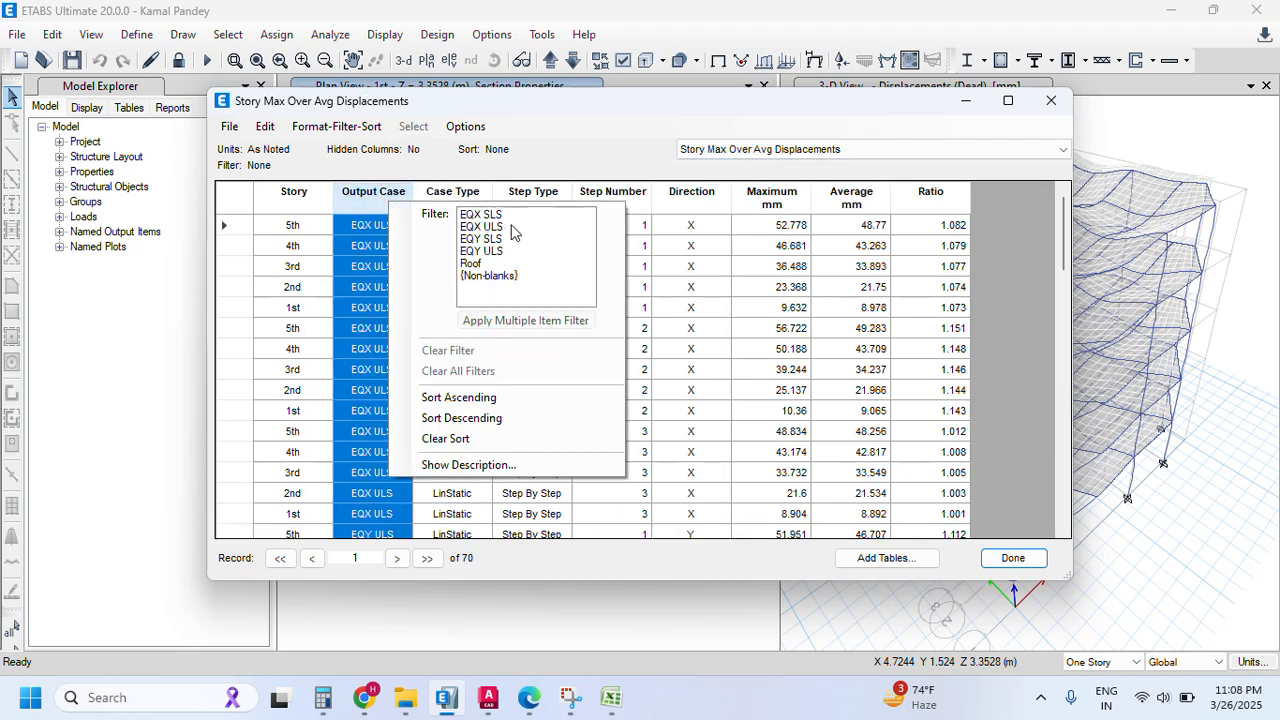
left_click_drag(530, 217, 525, 251)
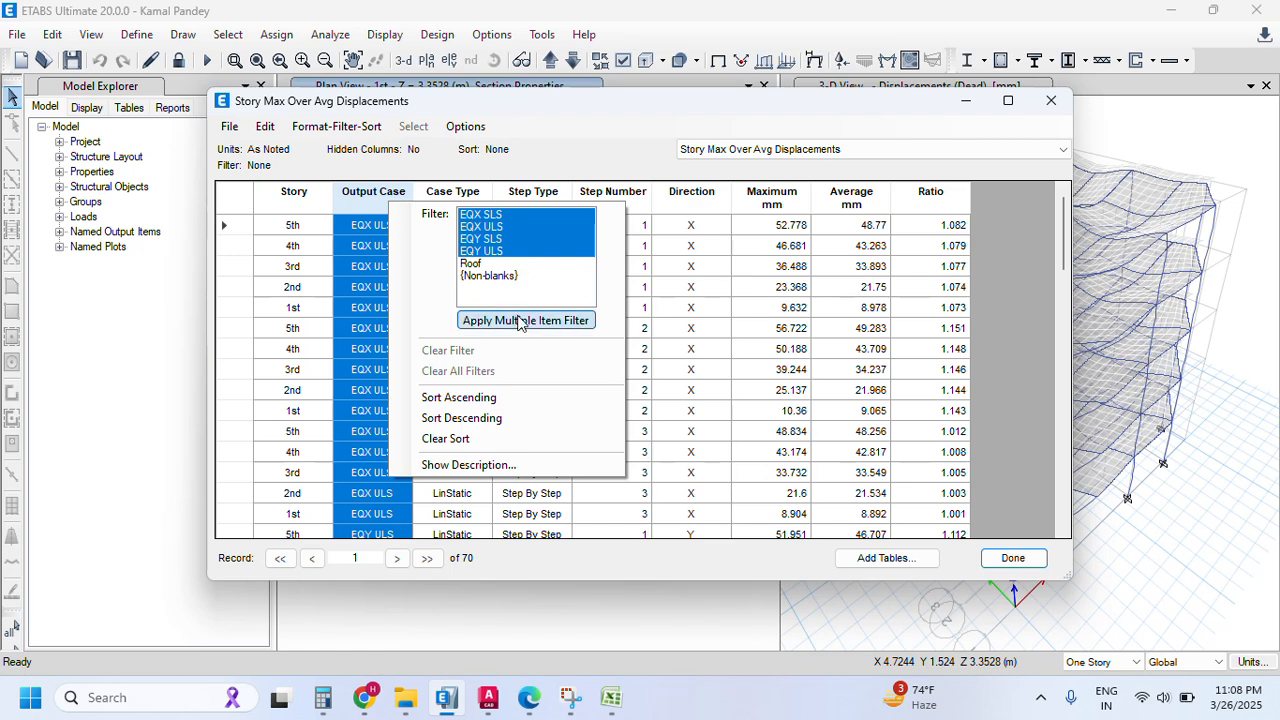
left_click(525, 320)
- Examine the filtered table's ratios and maximum displacements alongside the earlier ratio workbook in Excel
scroll(897, 381, "down", 3)
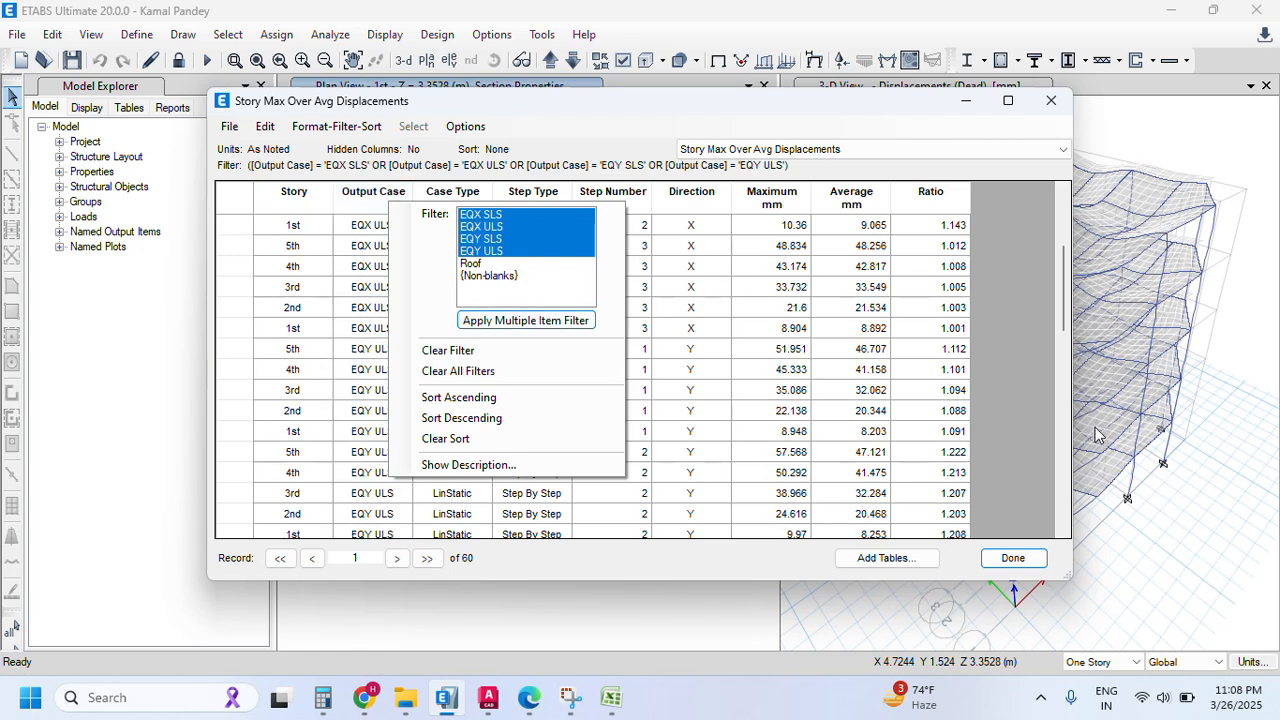
scroll(966, 404, "down", 1)
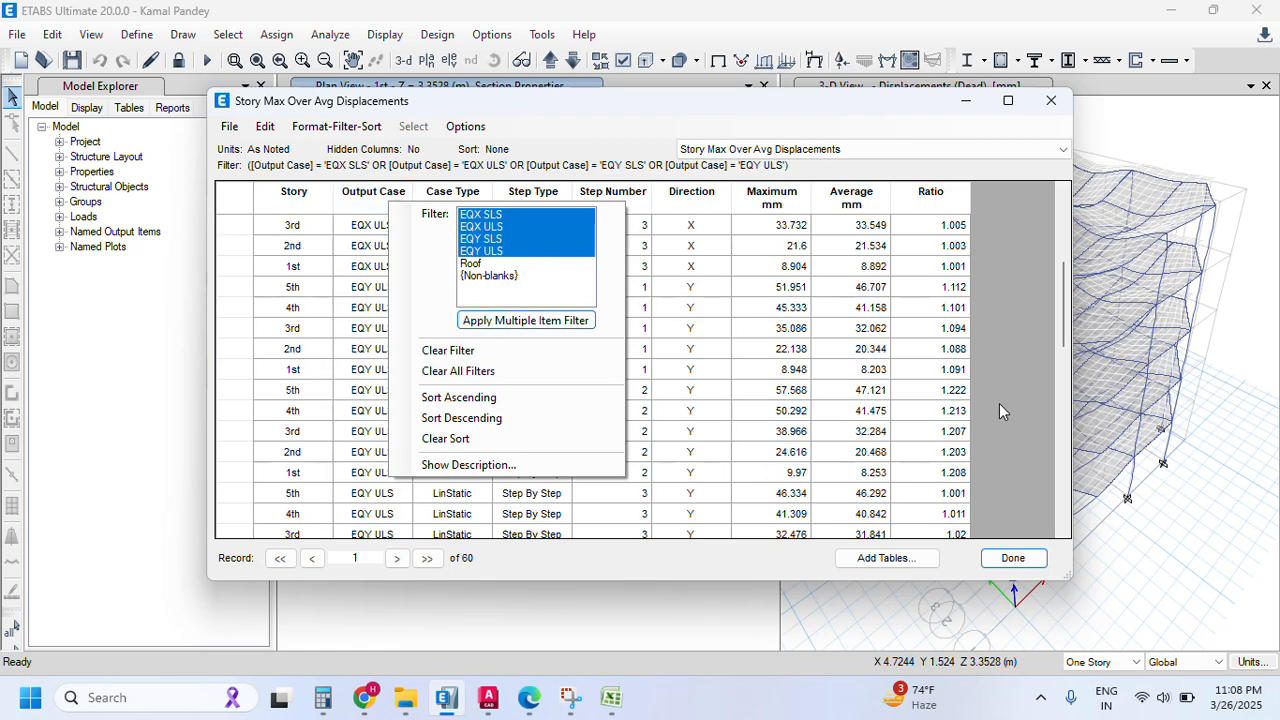
left_click_drag(962, 392, 958, 462)
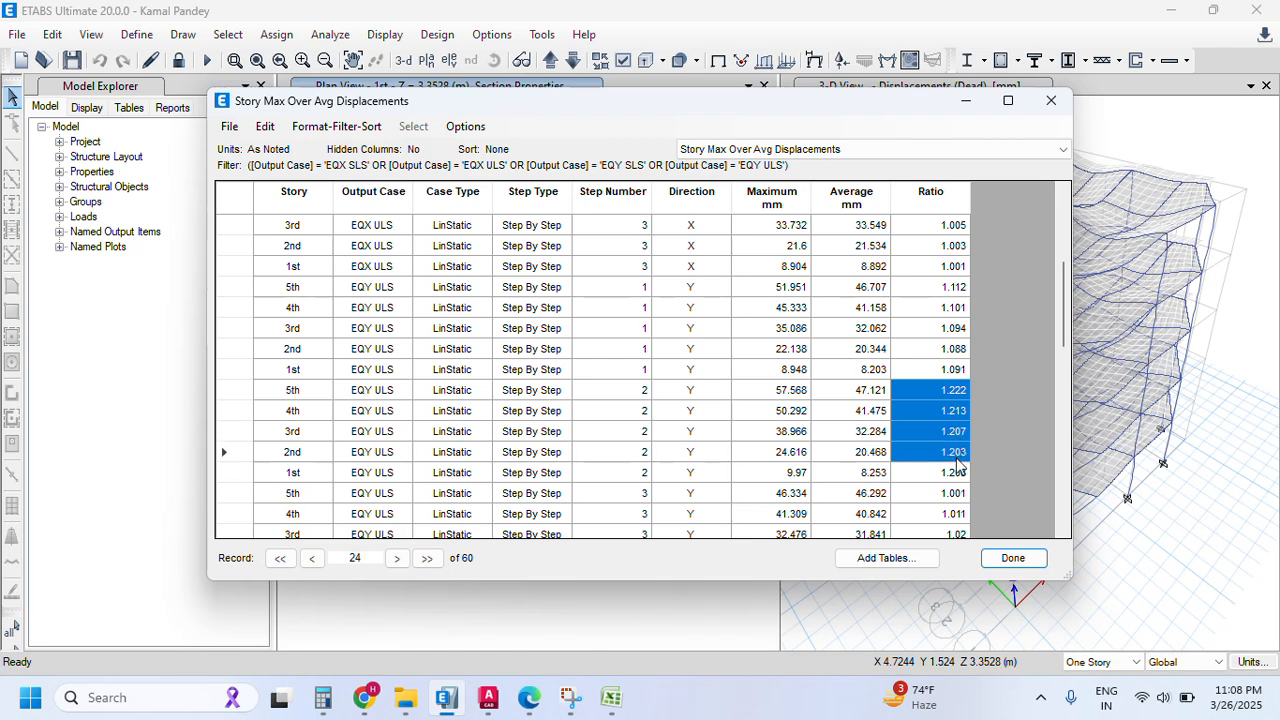
scroll(978, 428, "down", 3)
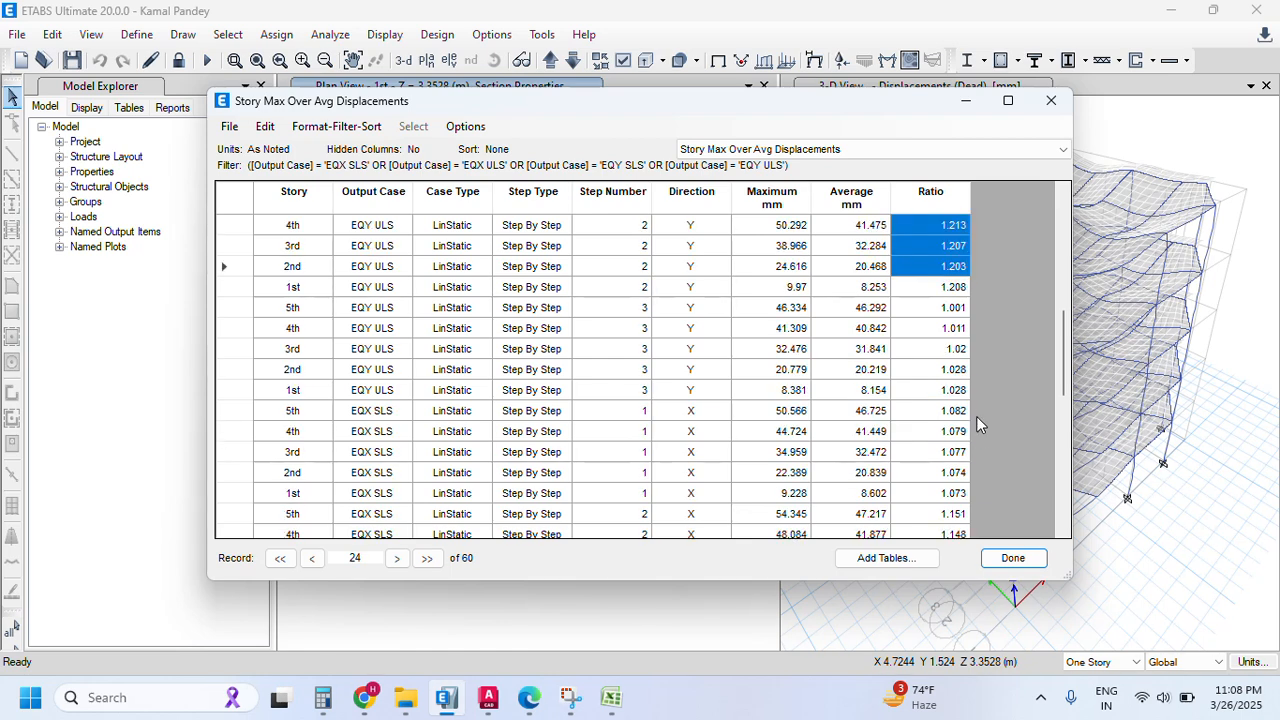
scroll(978, 391, "up", 7)
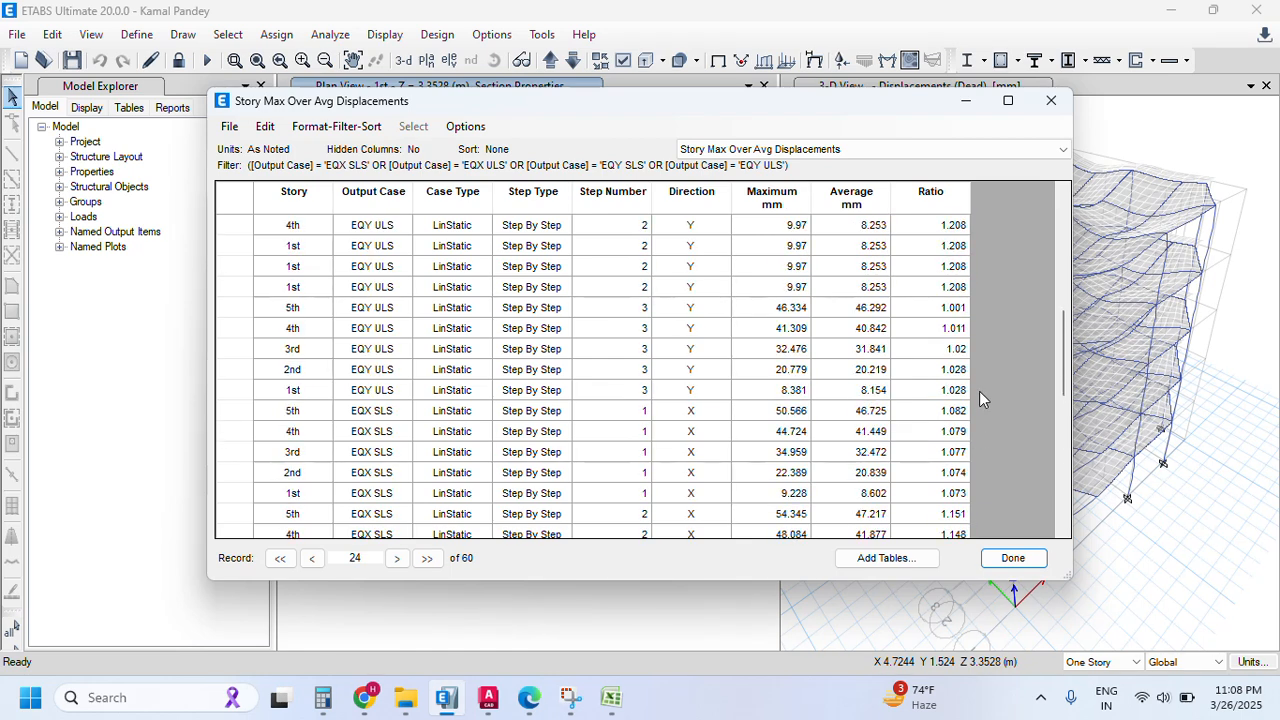
left_click_drag(767, 236, 766, 518)
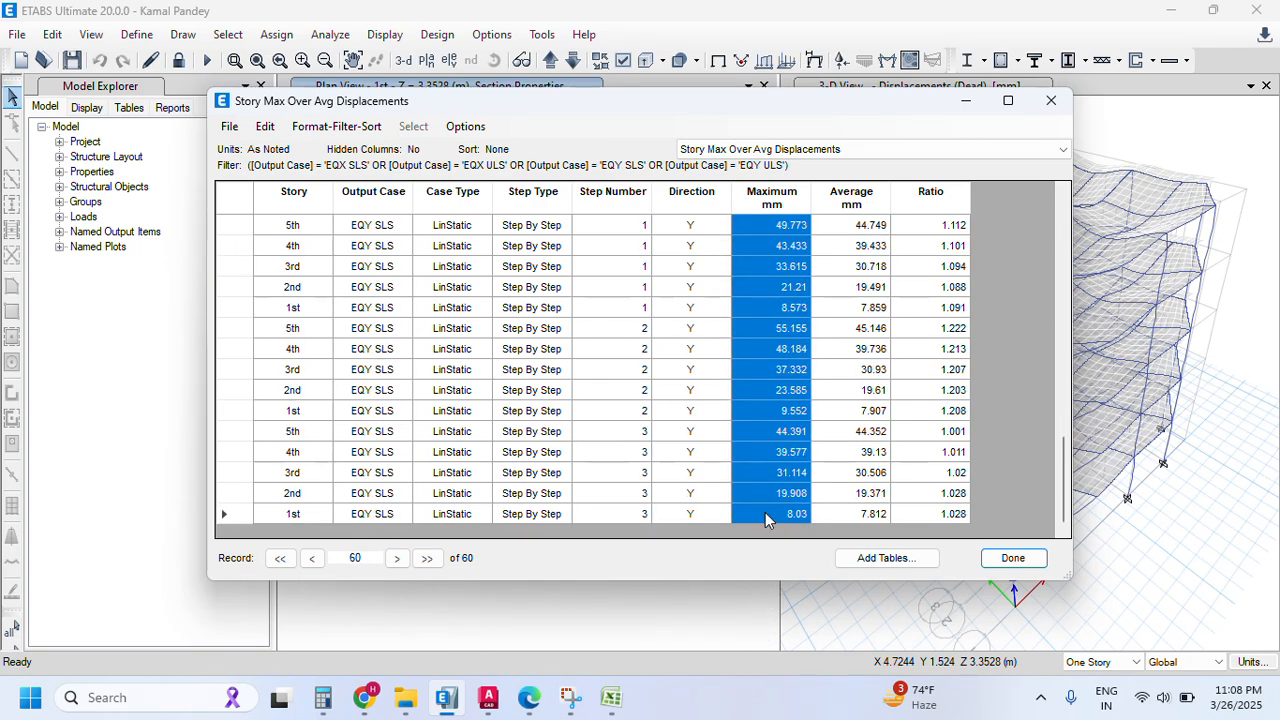
key("alt+Tab")
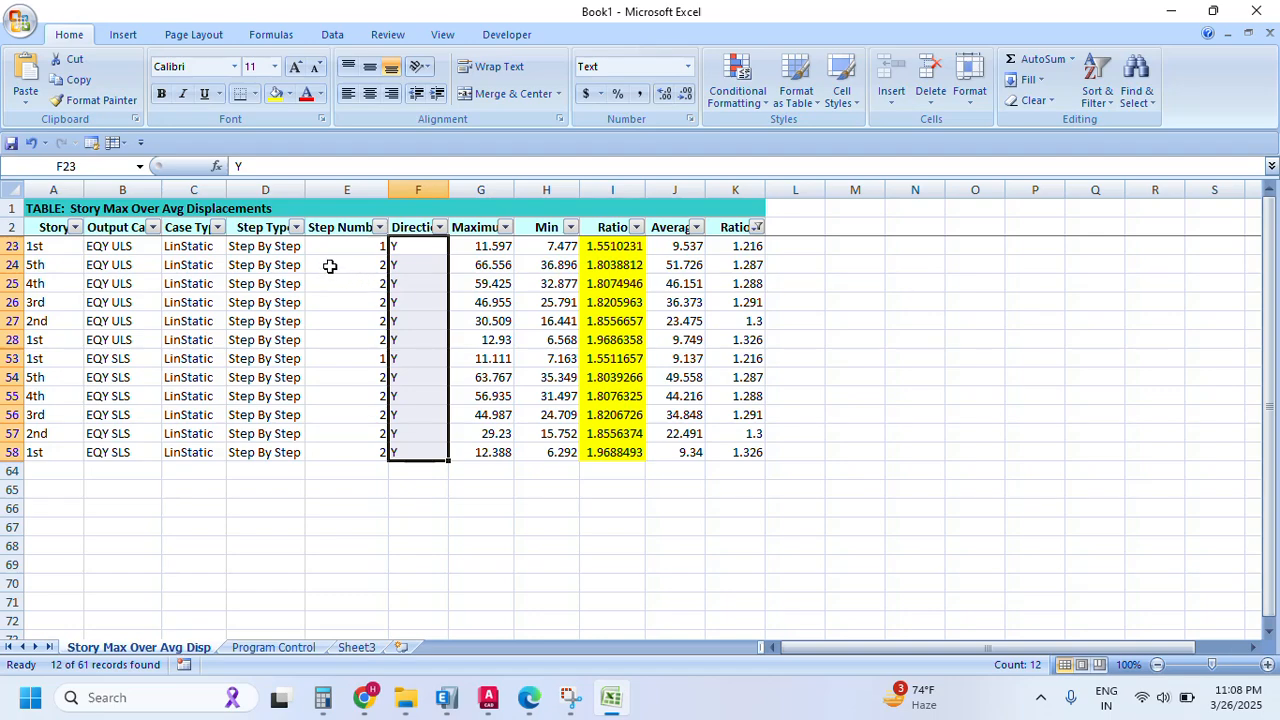
left_click(1172, 11)
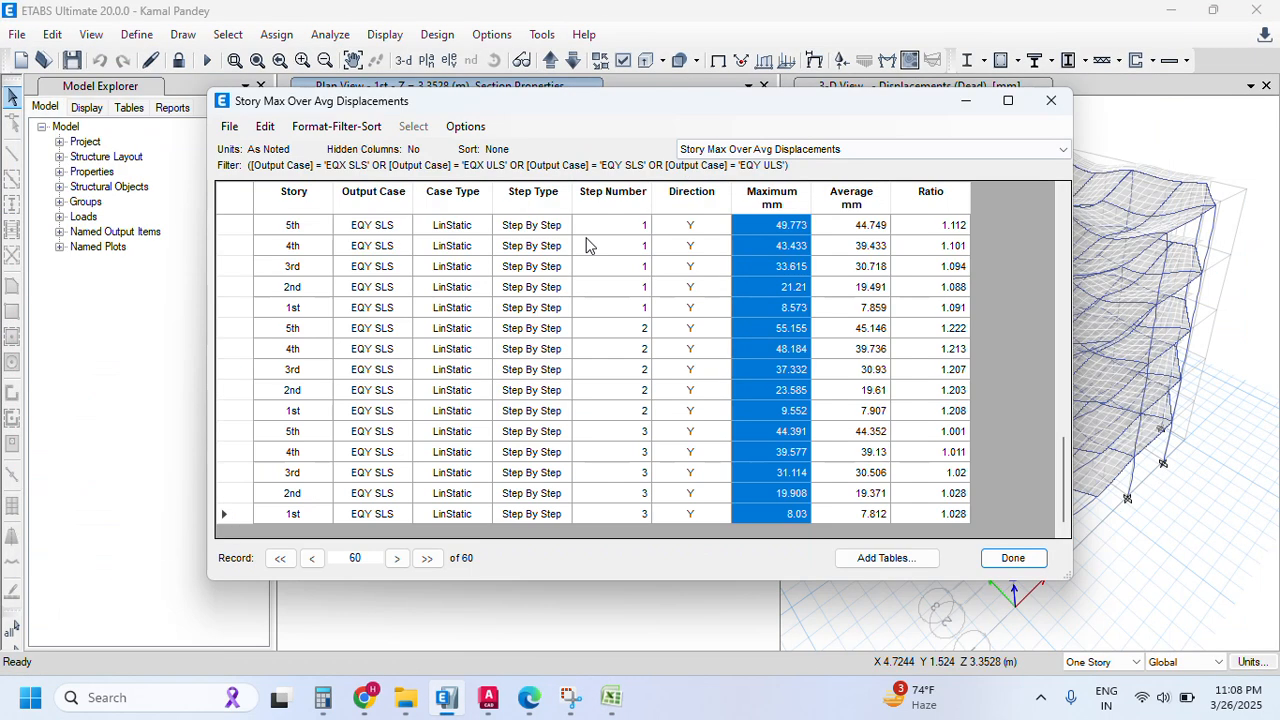
- Export the filtered Story Max Over Avg Displacements table to Excel and show the exported workbook full screen
left_click(229, 126)
mouse_move(258, 150)
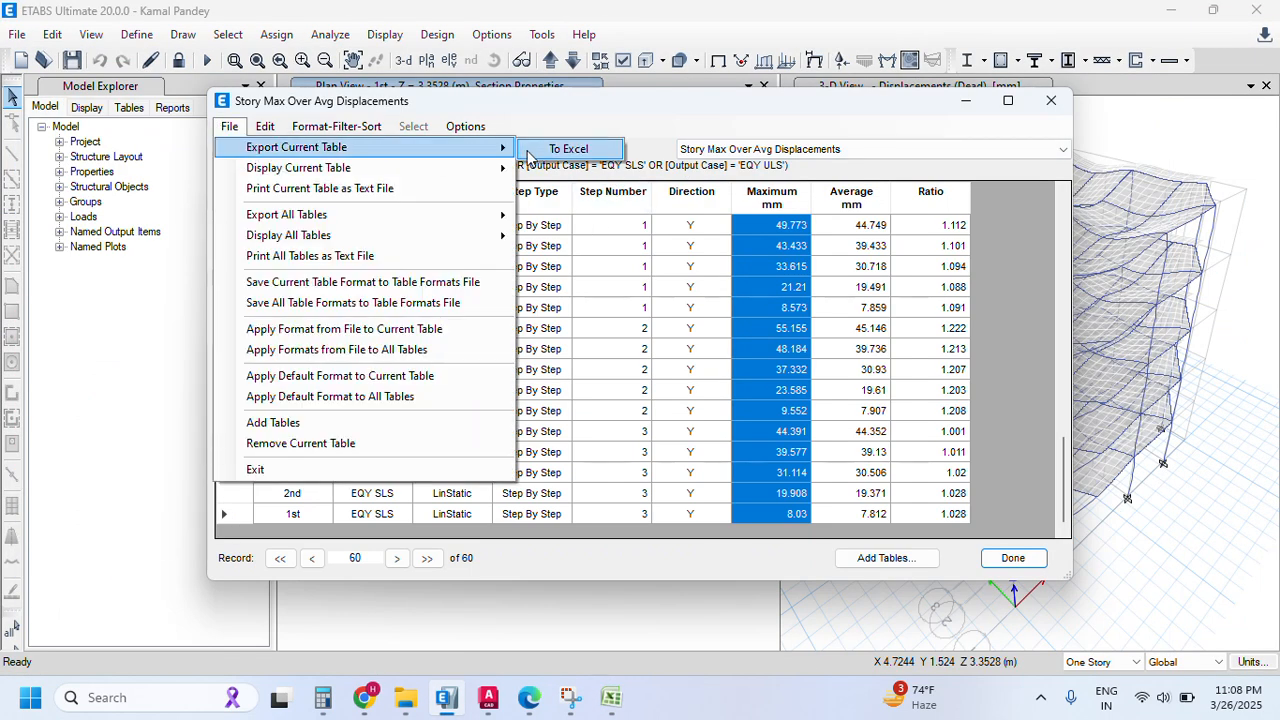
left_click(545, 148)
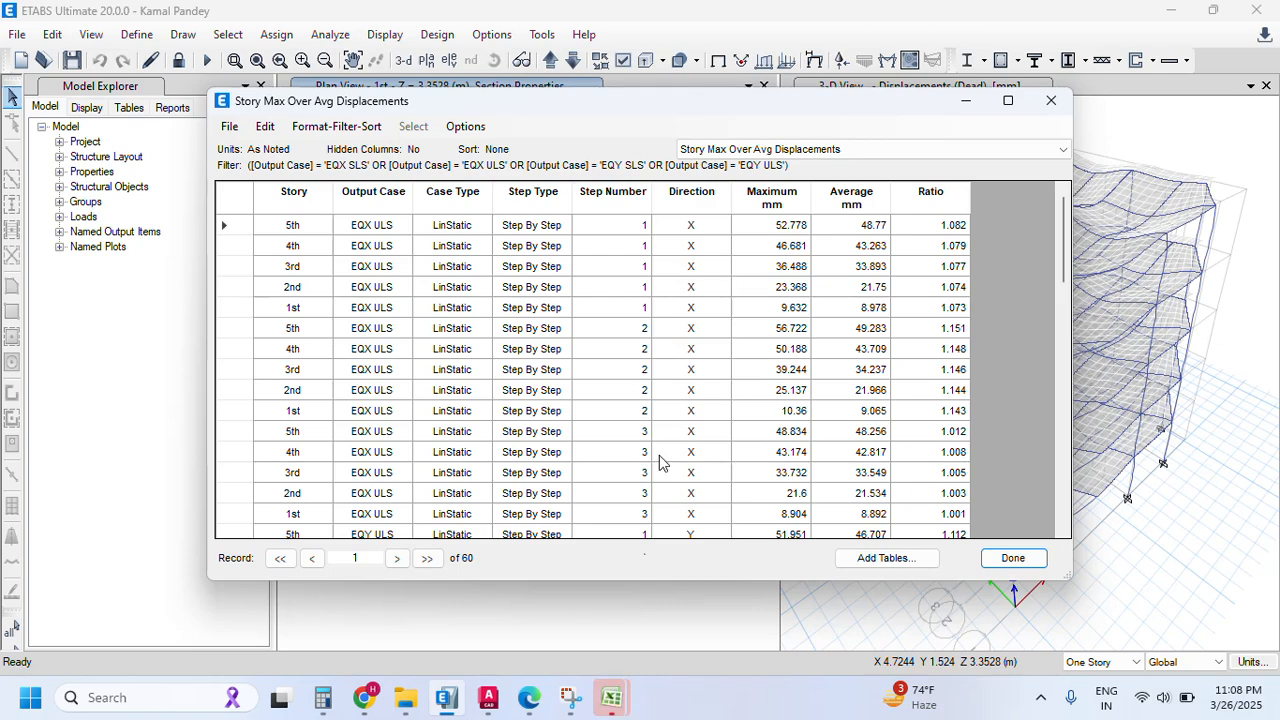
mouse_move(611, 697)
left_click(713, 605)
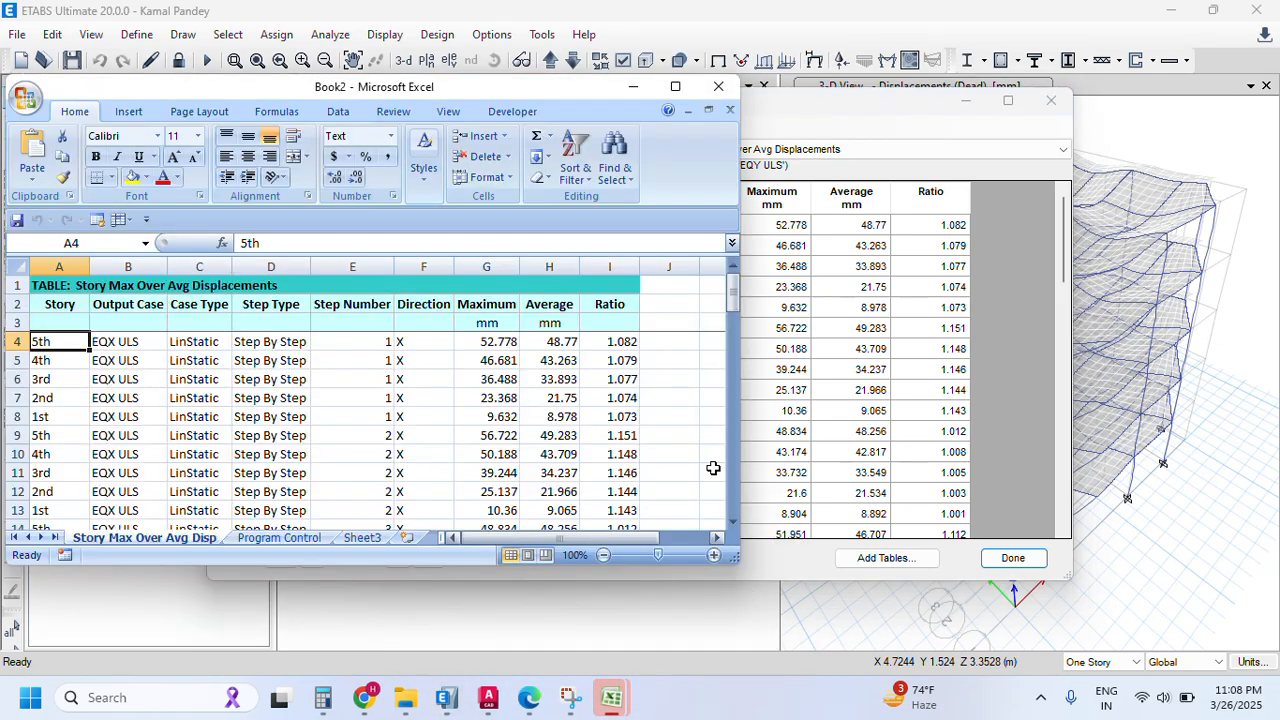
left_click(675, 86)
- Insert an empty column between the Maximum and Average columns of the exported table
left_click(529, 188)
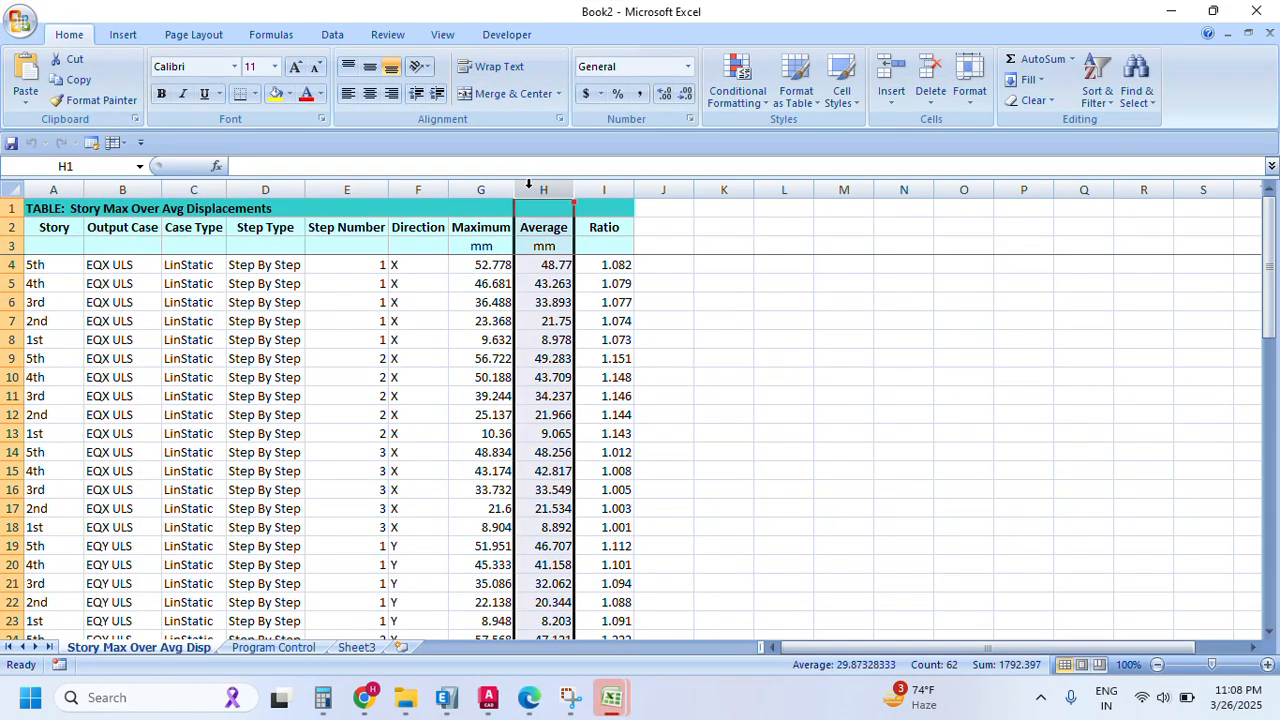
key("ctrl+shift+plus")
left_click(555, 190)
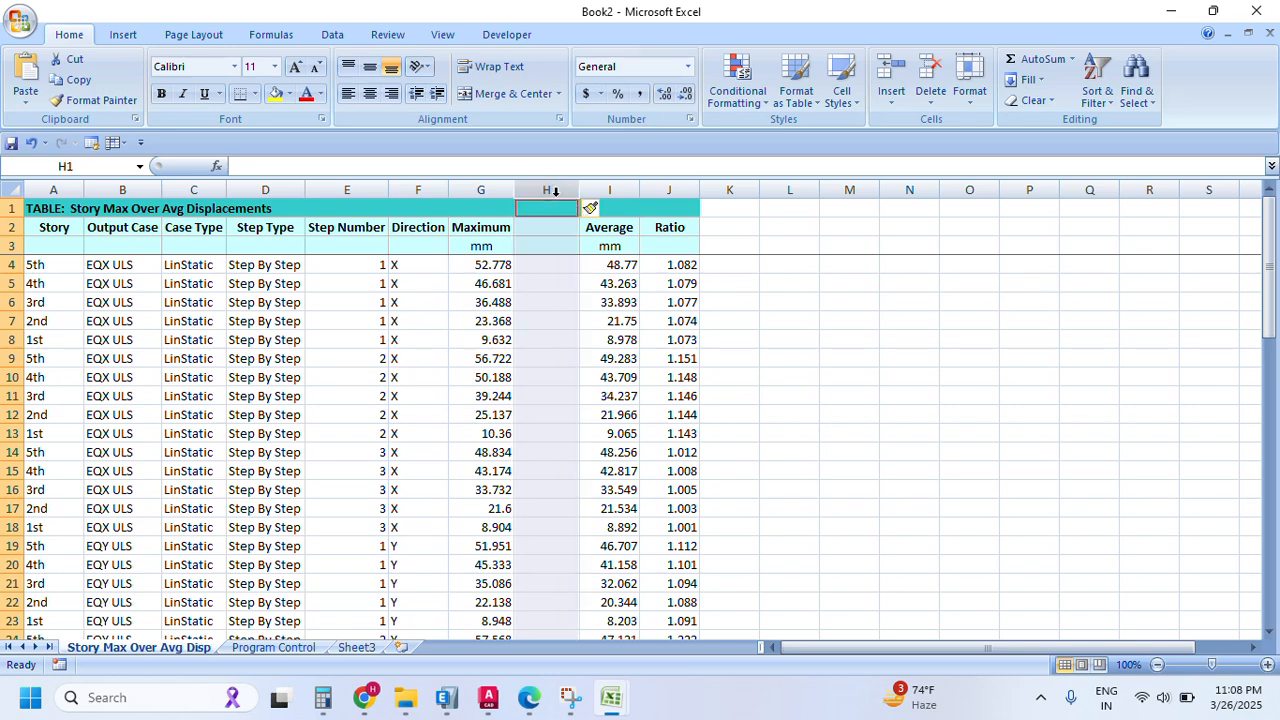
- Insert a second empty column after Maximum and head the two new columns Min and Ratio
left_click(544, 190)
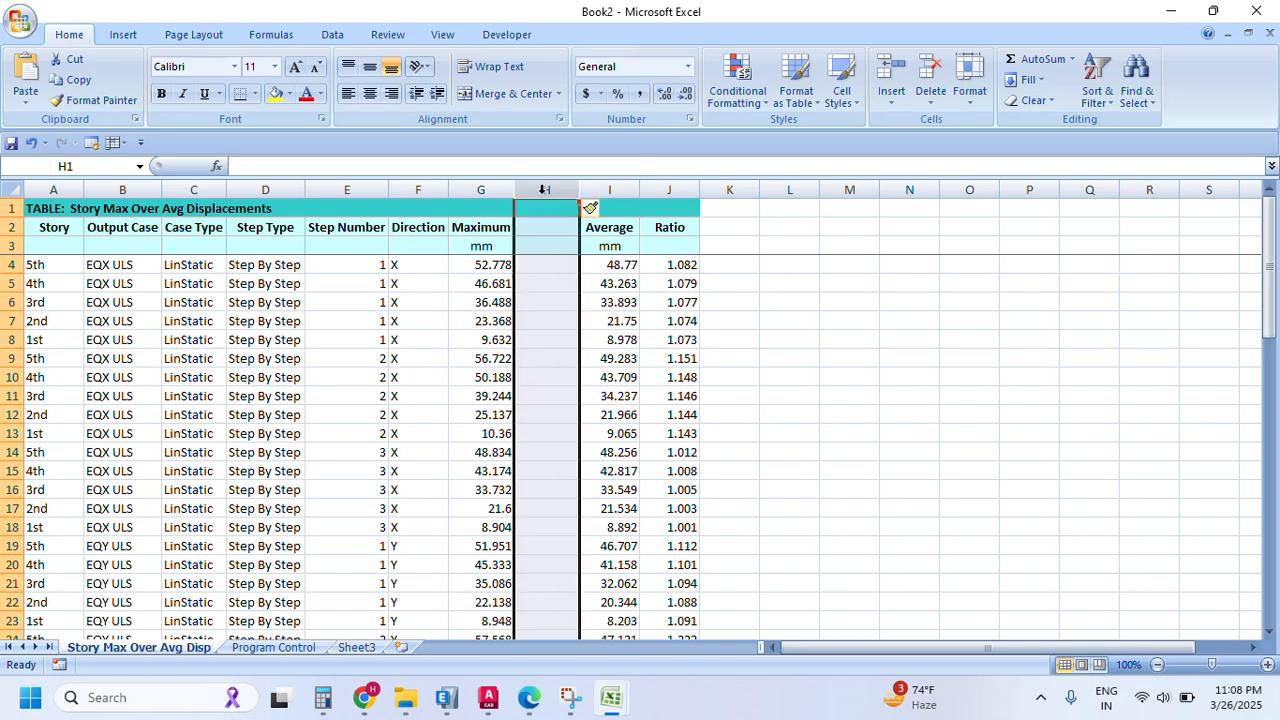
key("ctrl+shift+plus")
left_click(529, 230)
type("Min")
key("Tab")
type("Rat")
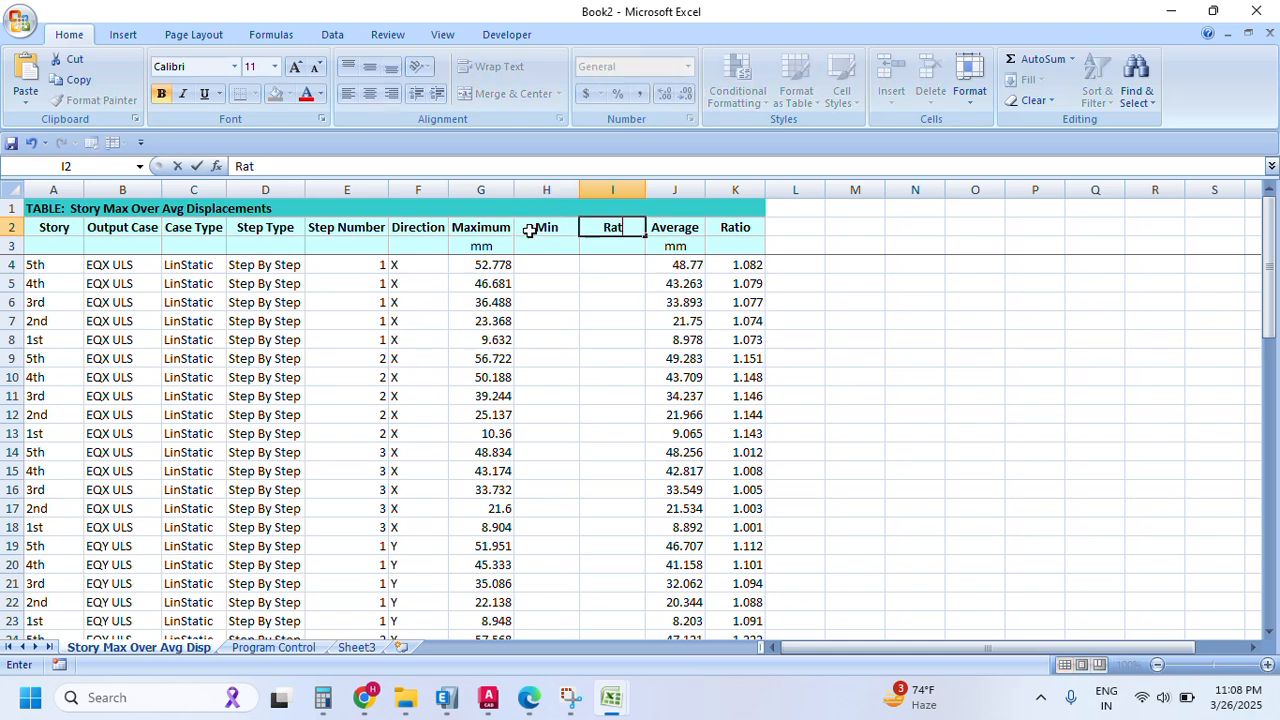
type("io")
- Calculate the first row's Min in H4 as twice the Average minus the Maximum, =J4*2-G4
left_click(538, 276)
type("=")
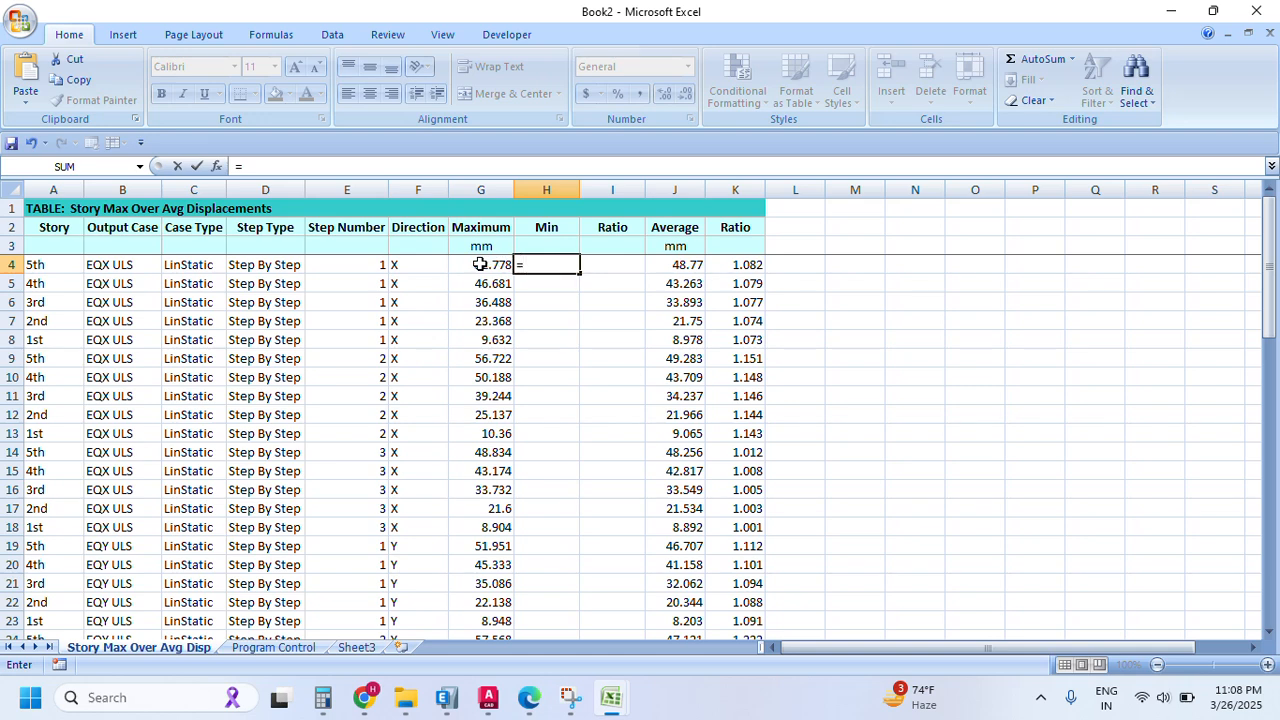
left_click(690, 266)
type("*2-")
left_click(482, 265)
key("Return")
- Calculate the first row's Ratio in I4 as =G4/H4 and fill G4:I4 down through all table rows
left_click(600, 261)
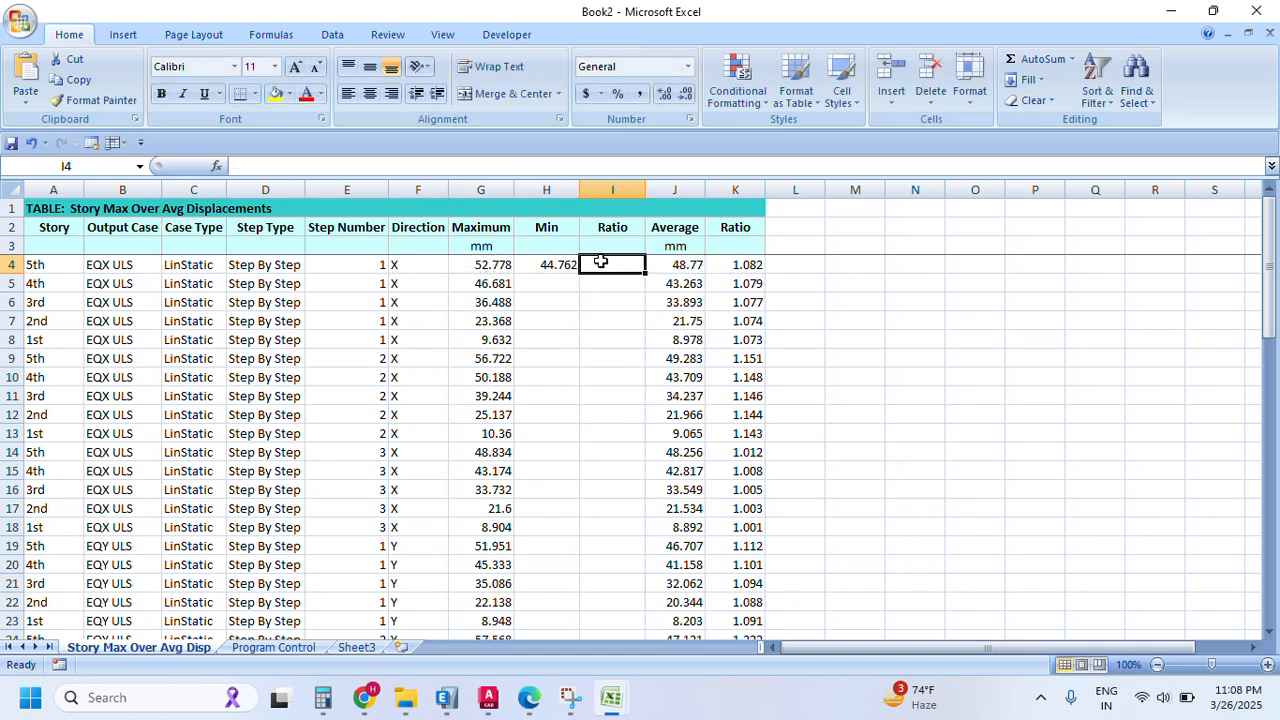
type("=")
left_click(482, 265)
type("/")
left_click(568, 265)
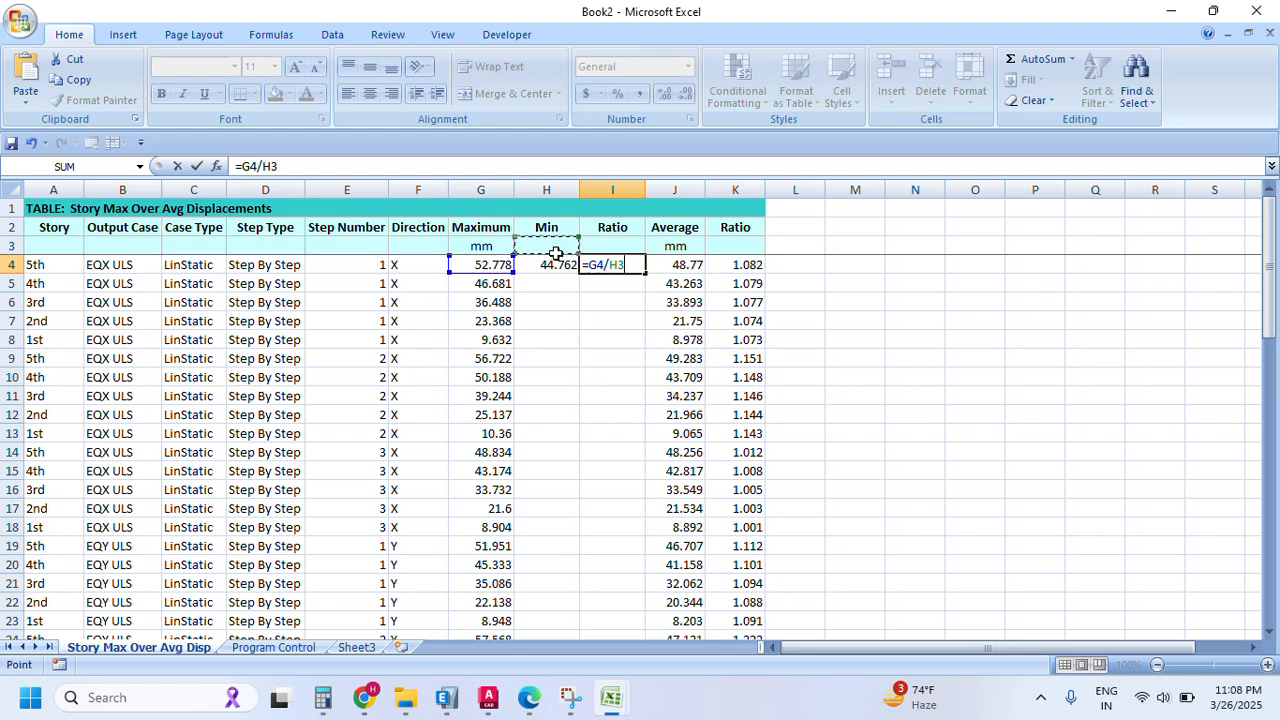
key("Return")
left_click_drag(500, 264, 645, 600)
scroll(596, 332, "up", 14)
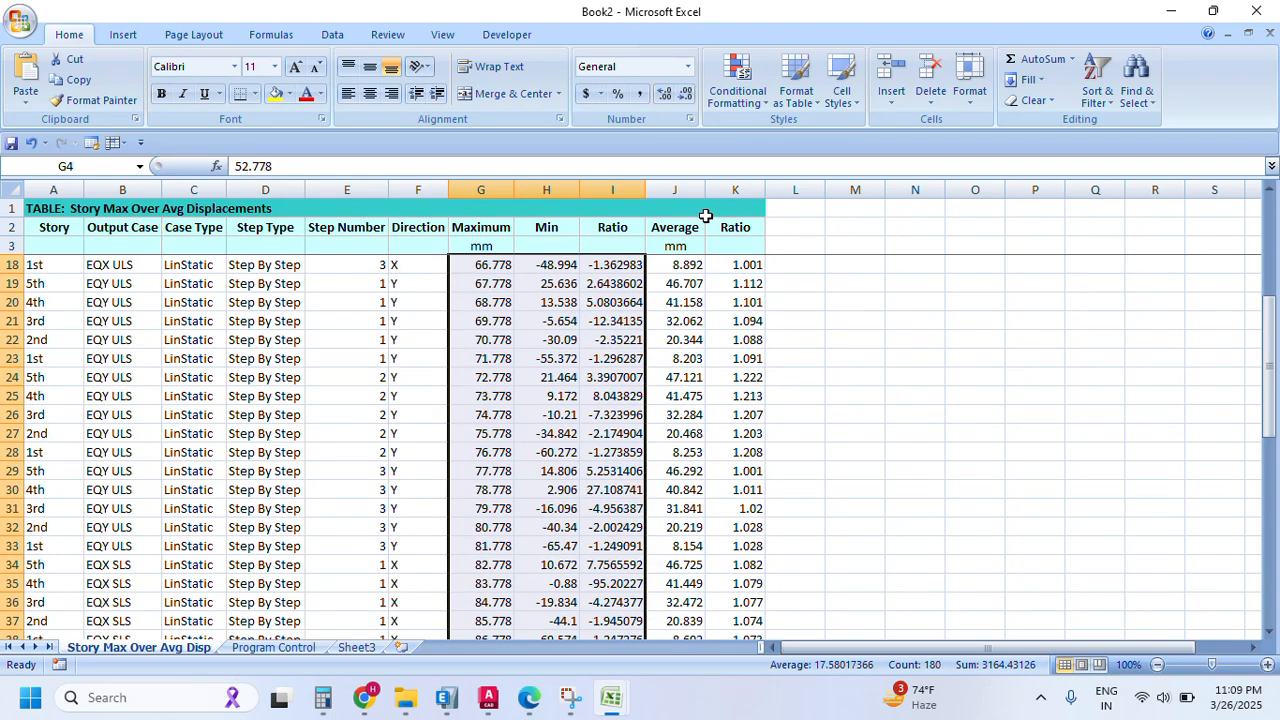
- Add filters to the Maximum, Min and Ratio headers
left_click_drag(483, 236, 590, 245)
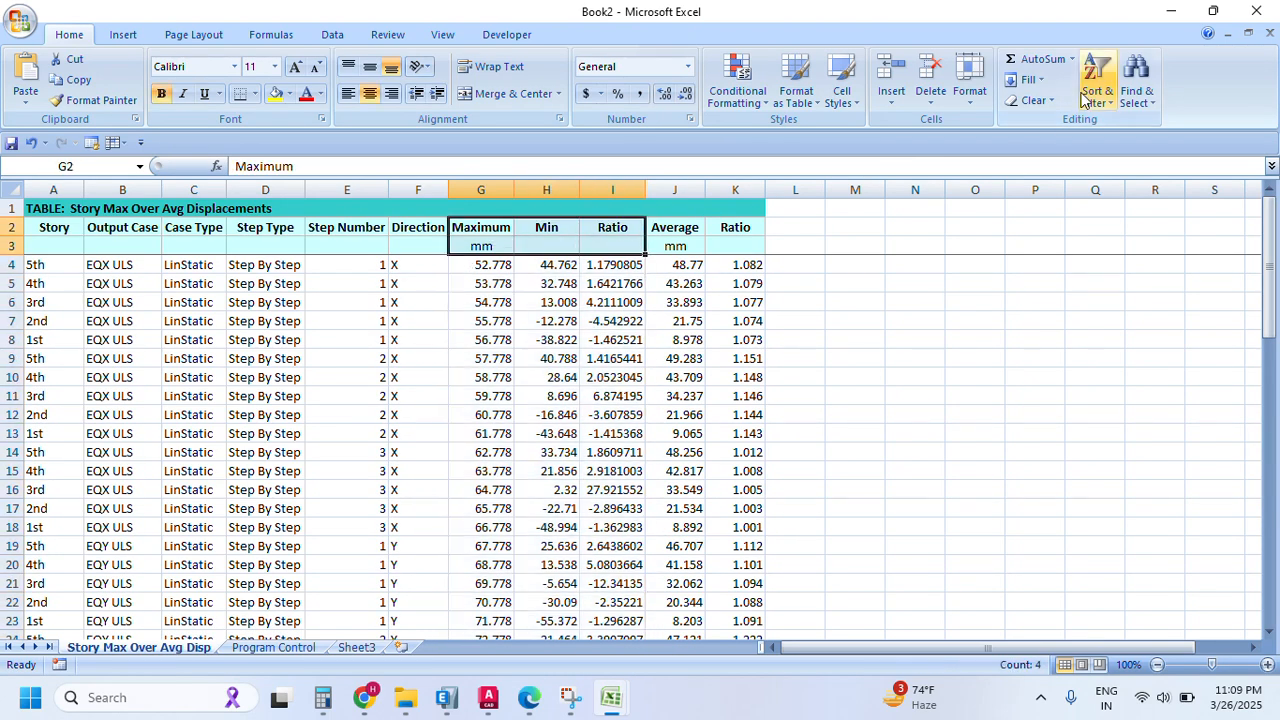
left_click(1092, 93)
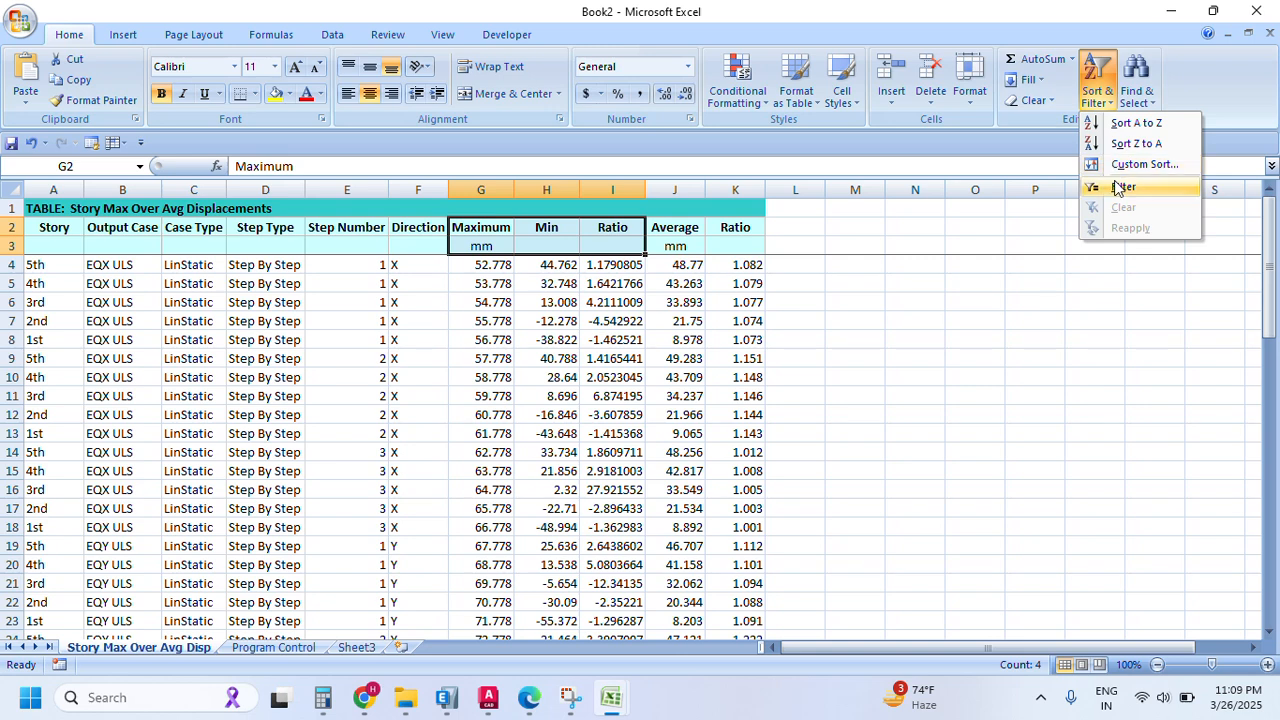
left_click(1110, 185)
- Examine the value list in the new Ratio column's filter, keeping all values selected
left_click(636, 227)
scroll(520, 450, "down", 5)
scroll(484, 400, "up", 4)
scroll(484, 380, "up", 1)
left_click(488, 375)
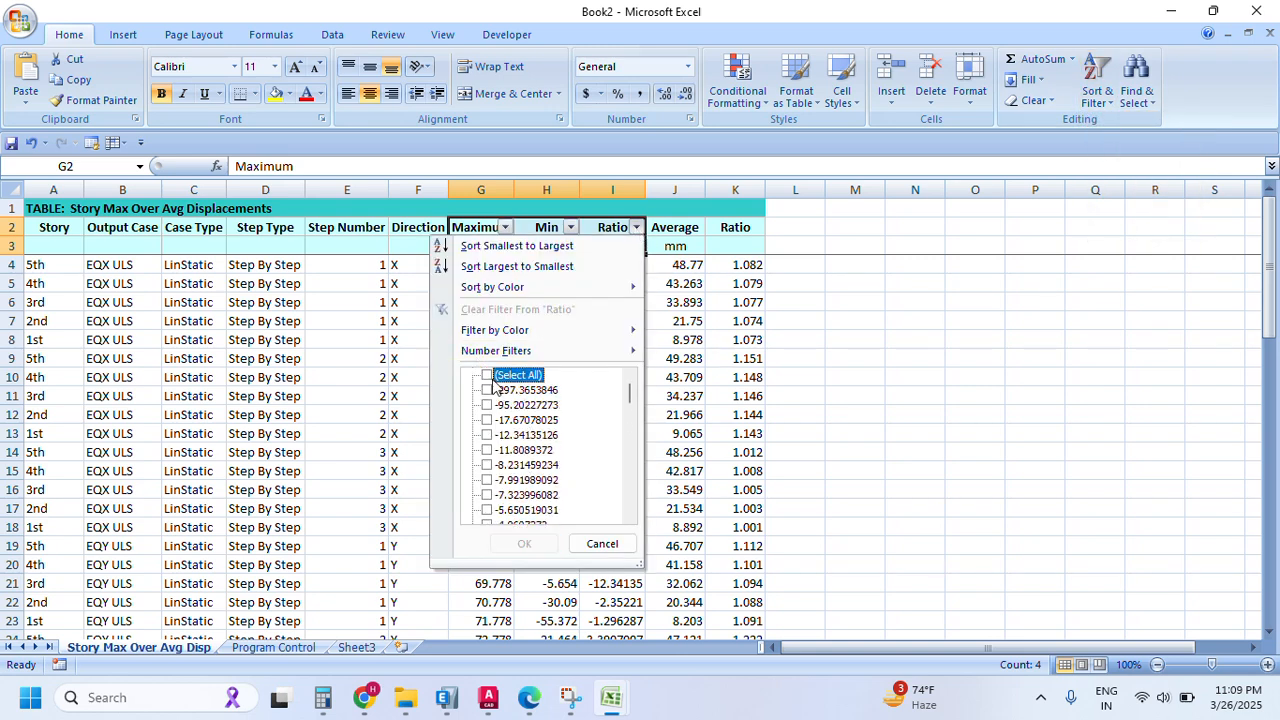
left_click(636, 227)
left_click(636, 227)
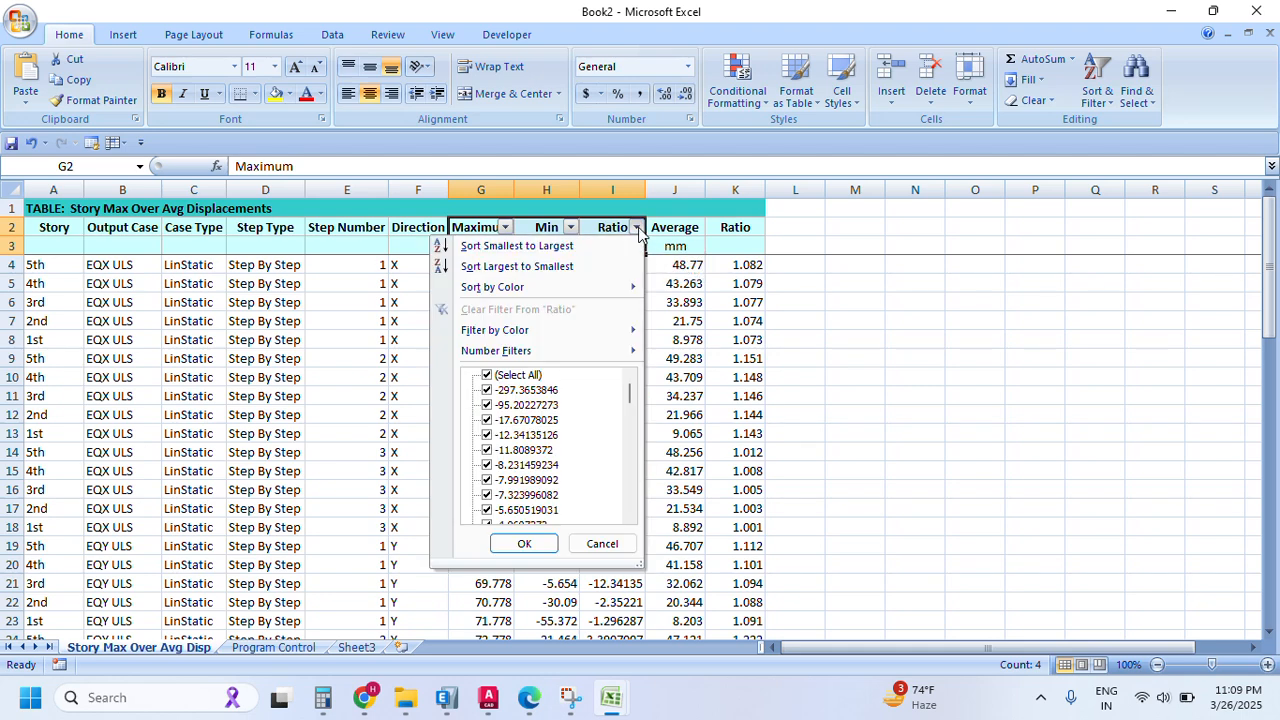
left_click(630, 228)
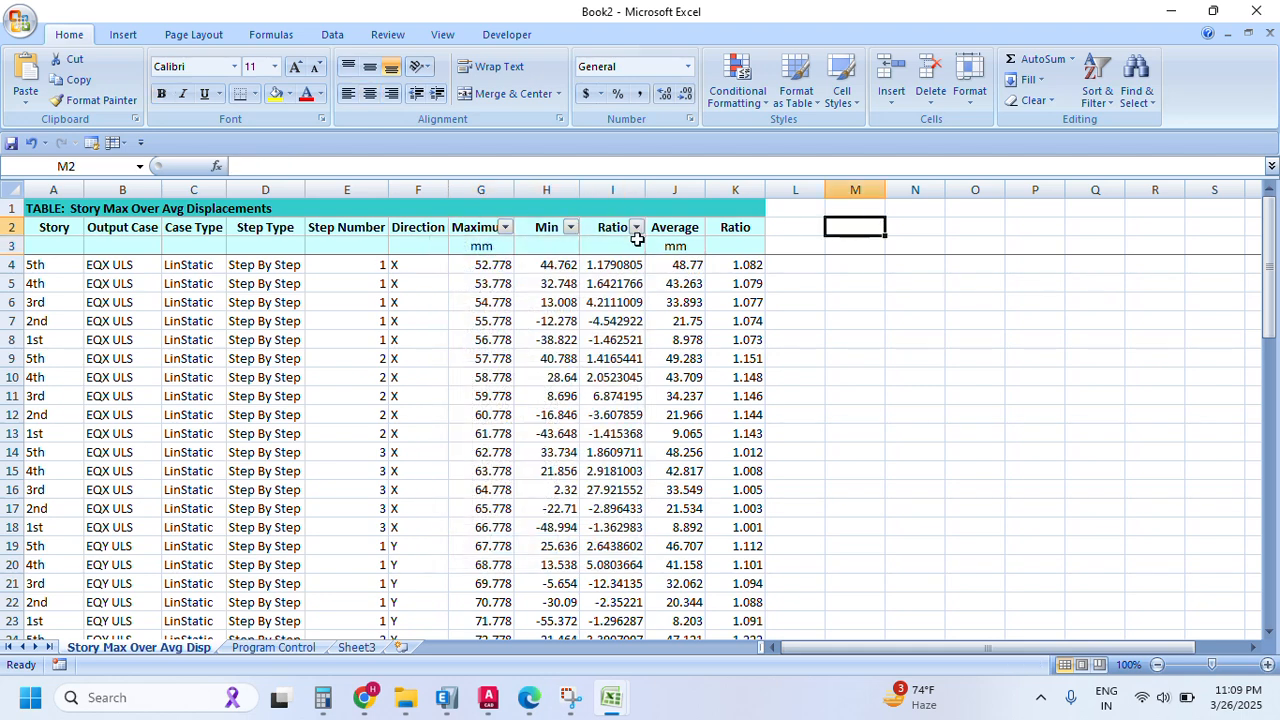
left_click(637, 229)
left_click(489, 375)
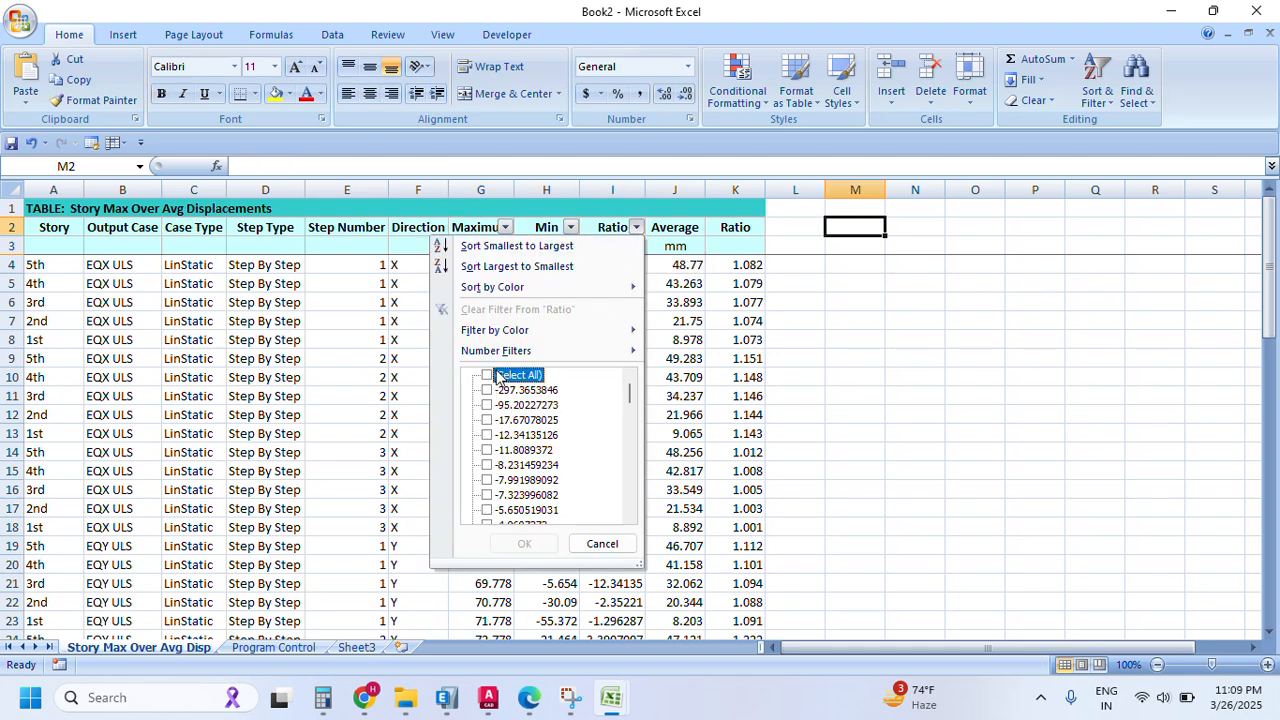
left_click(499, 375)
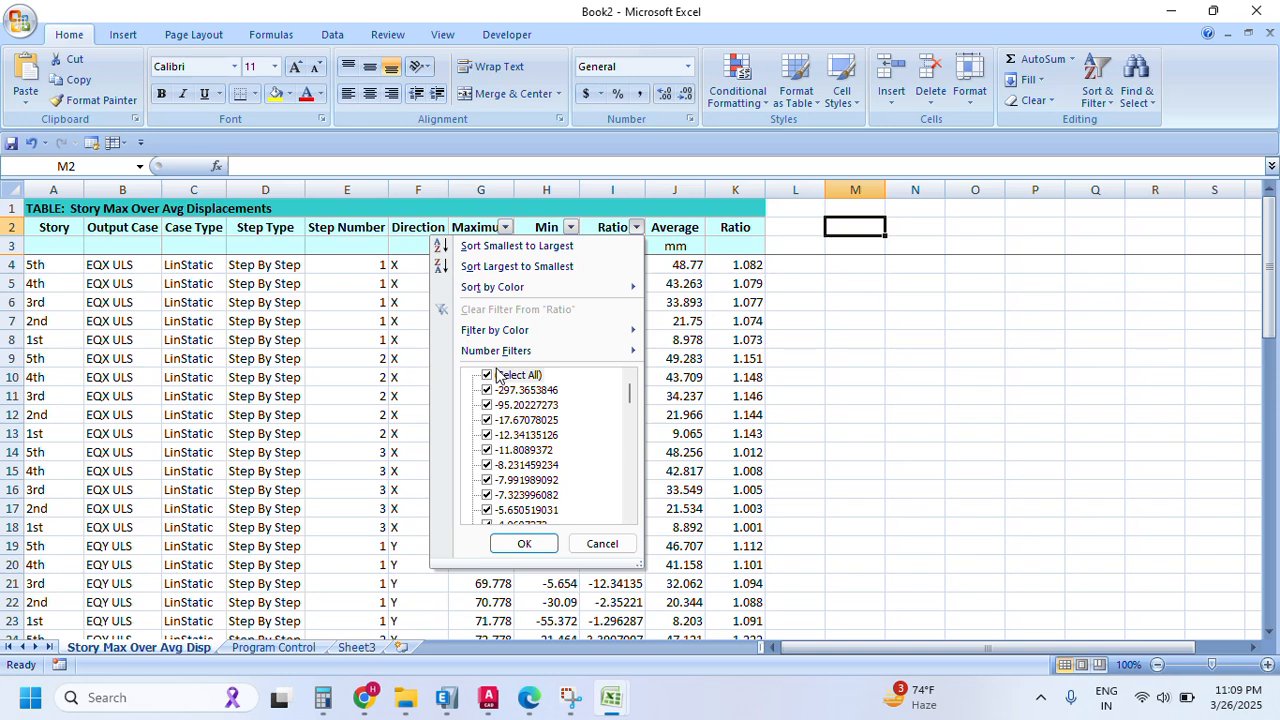
left_click(524, 543)
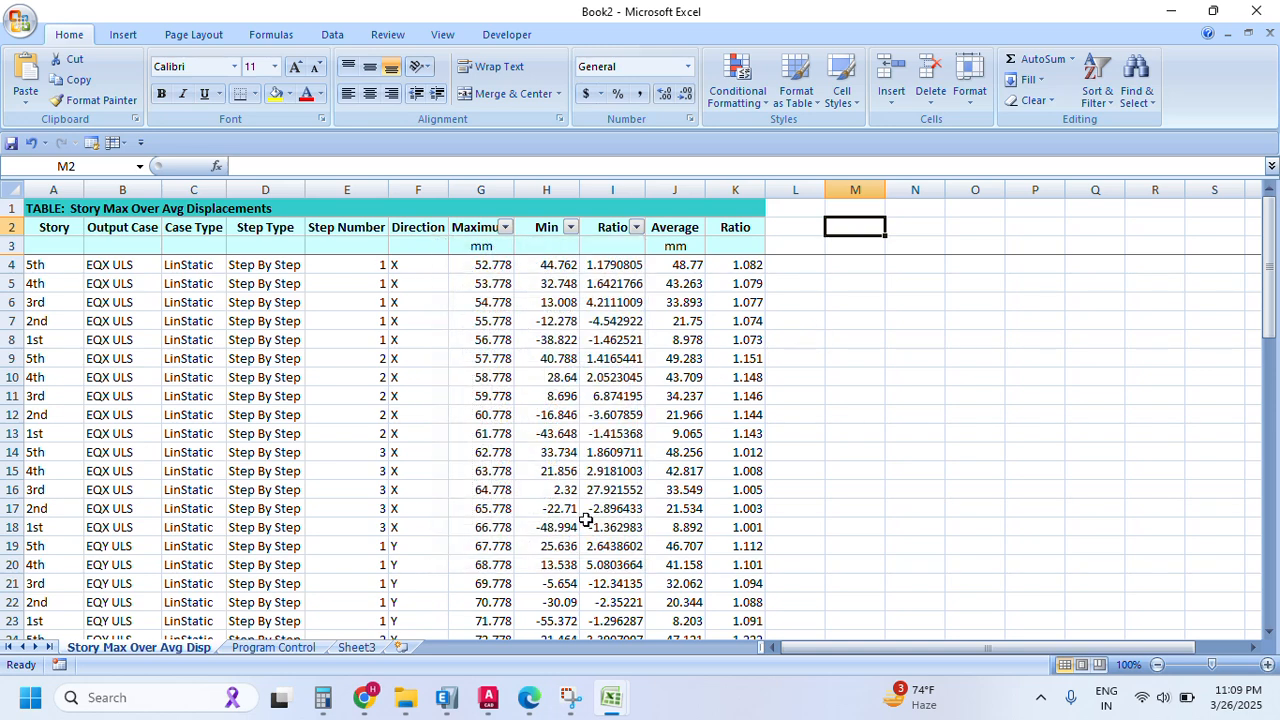
- Check the formulas behind the first row's Ratio and Min cells
left_click(601, 268)
double_click(603, 265)
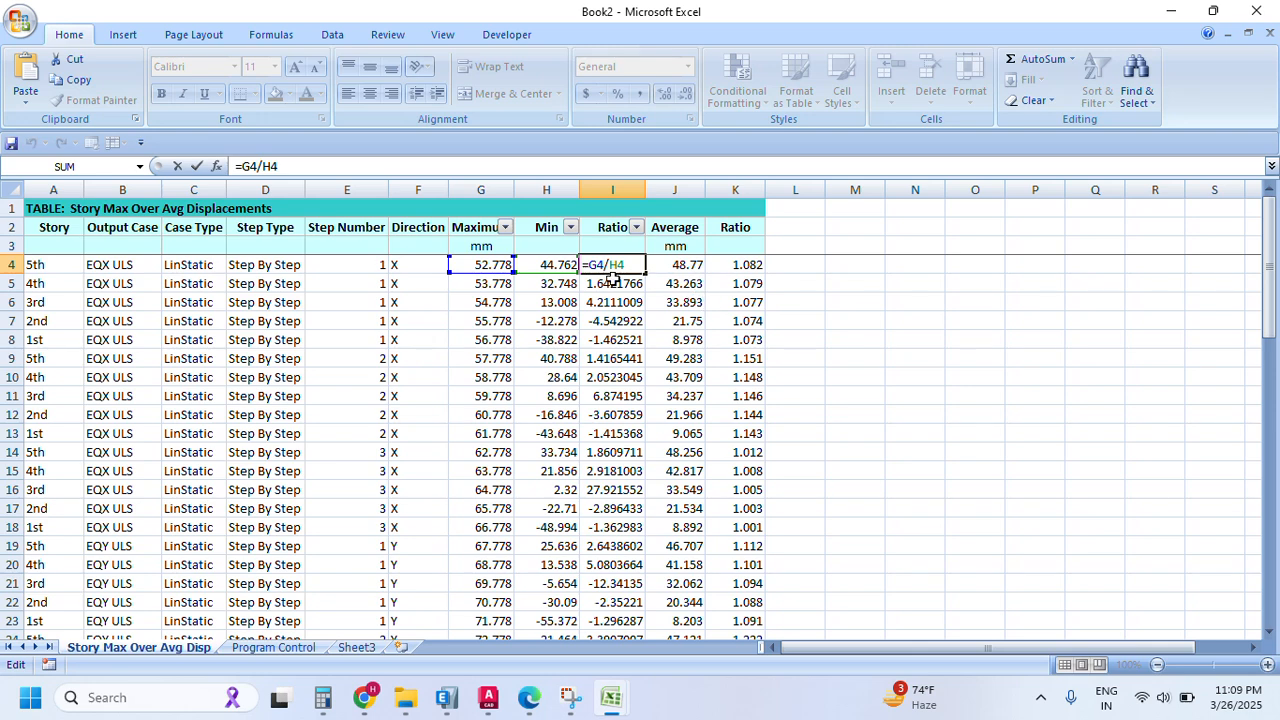
double_click(563, 265)
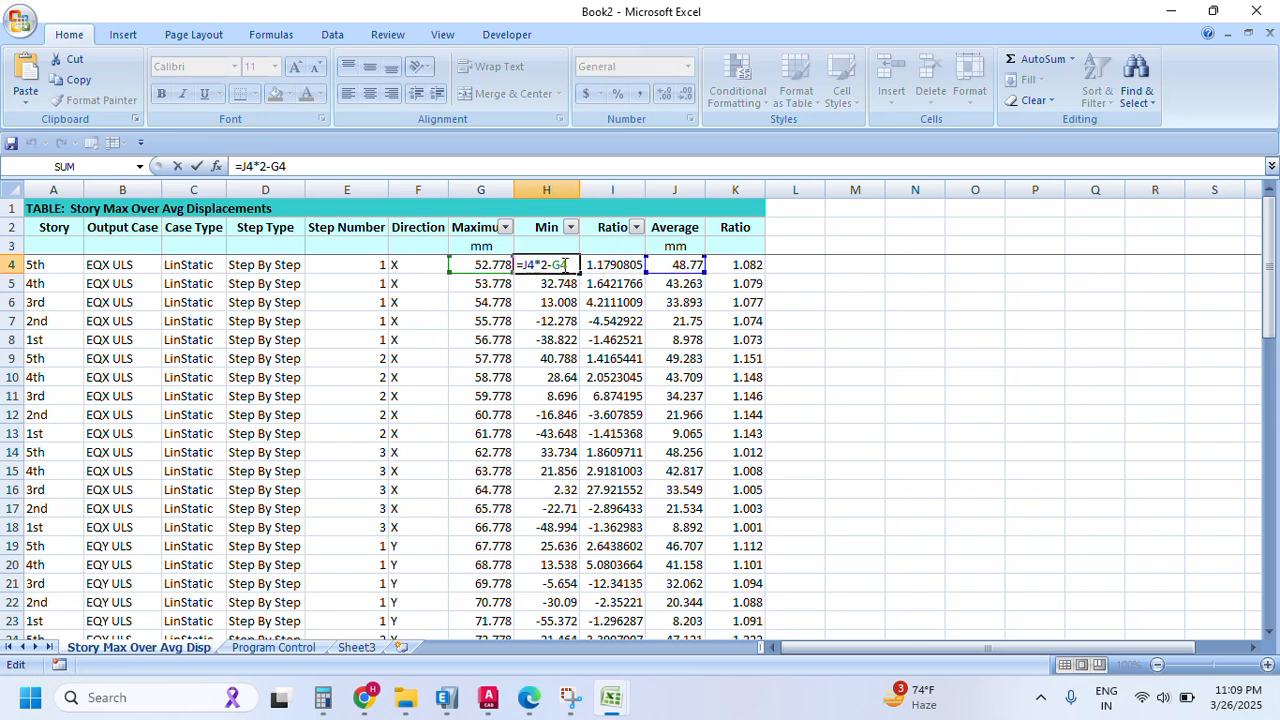
key("Escape")
- Copy all Average values from the filtered ETABS table and paste them into the Excel Average column from J4
left_click(680, 268)
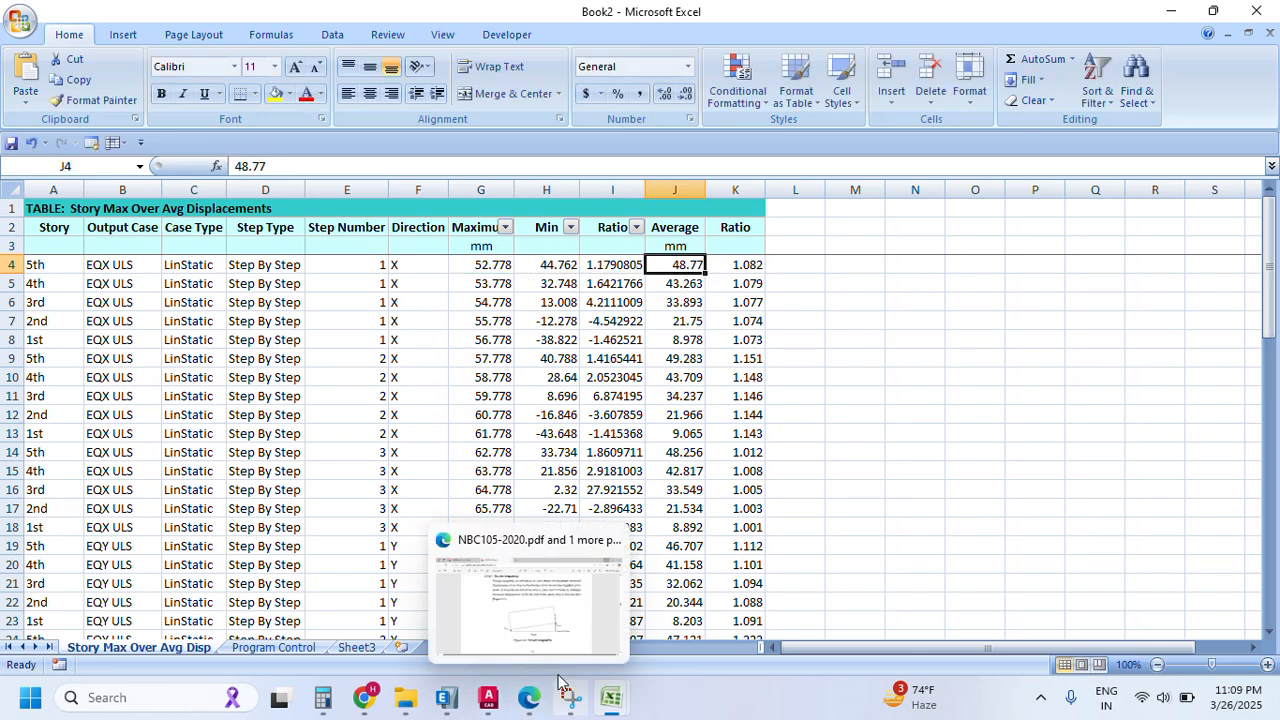
mouse_move(470, 710)
left_click(444, 707)
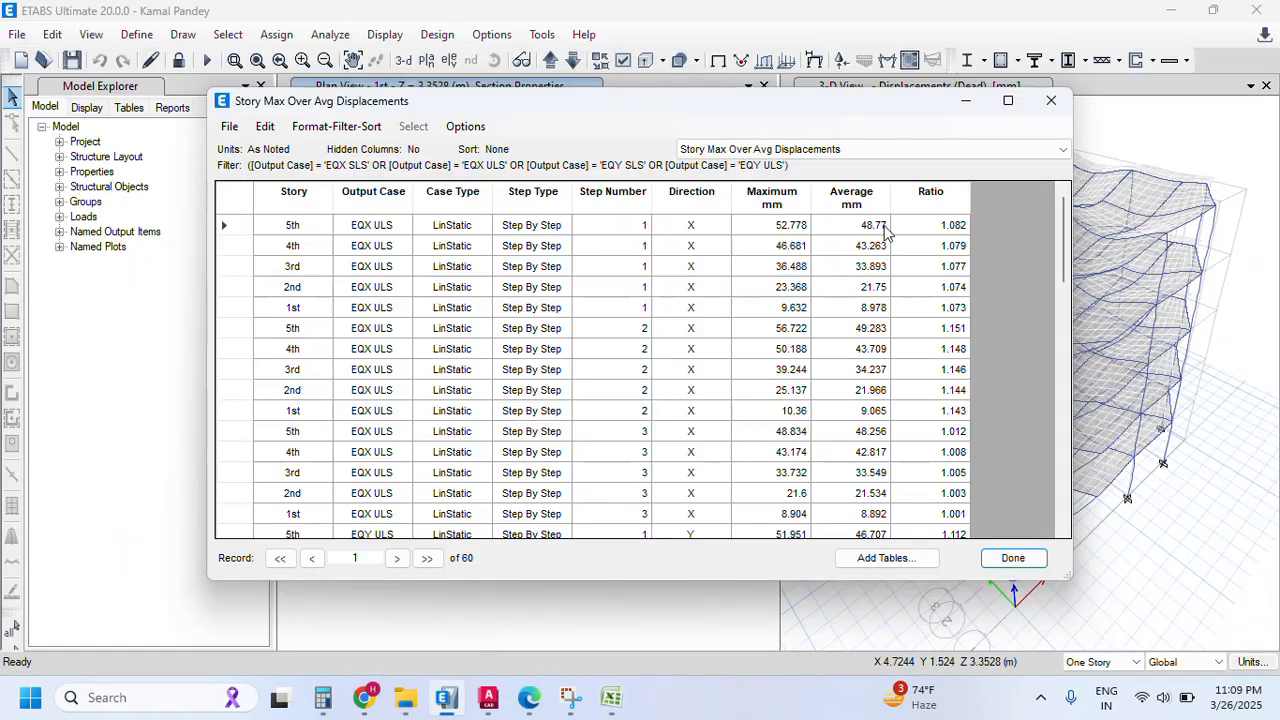
left_click_drag(880, 236, 872, 530)
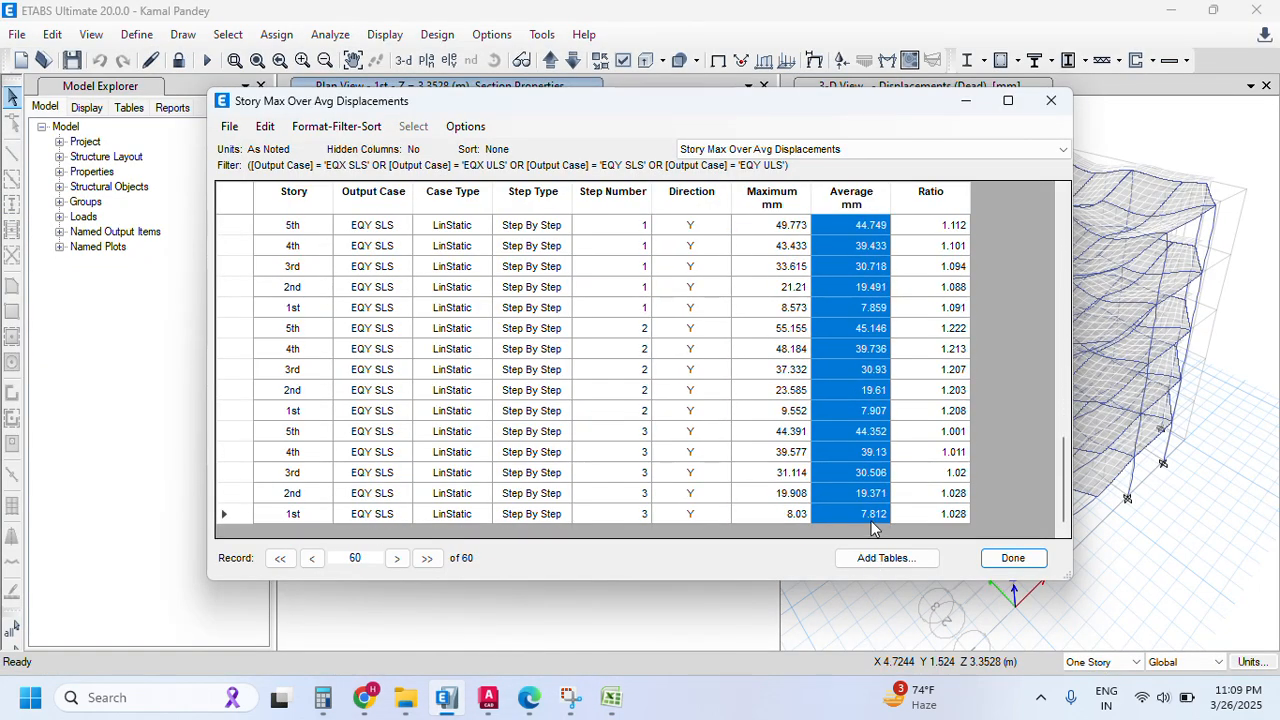
left_click(963, 101)
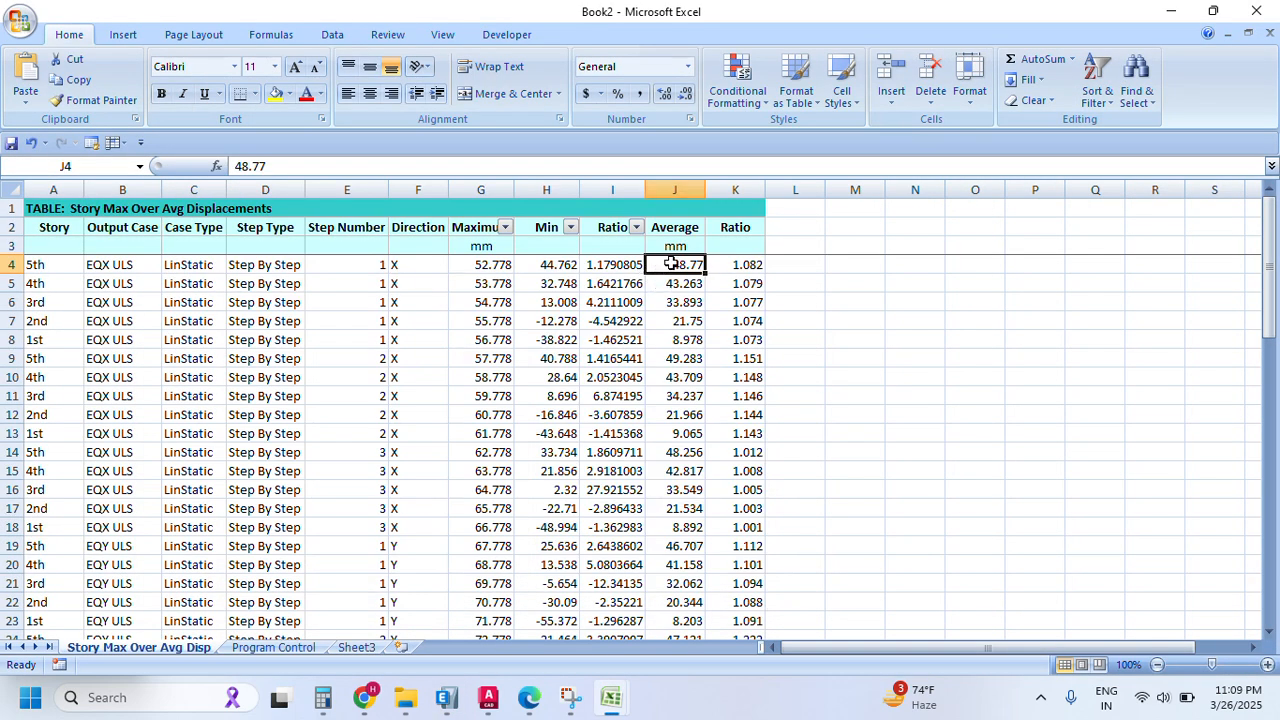
key("ctrl+v")
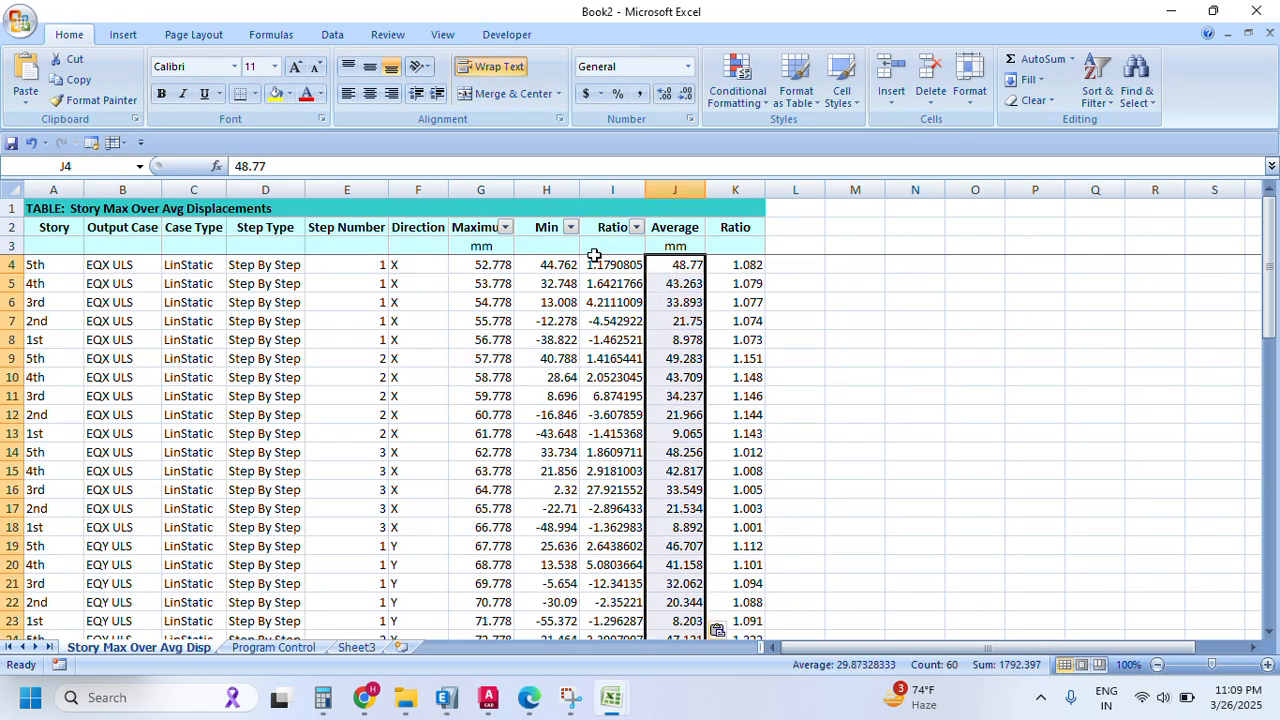
- Recheck the formula in I4 and the values offered by the calculated Ratio column's filter
double_click(625, 263)
key("Escape")
left_click(633, 227)
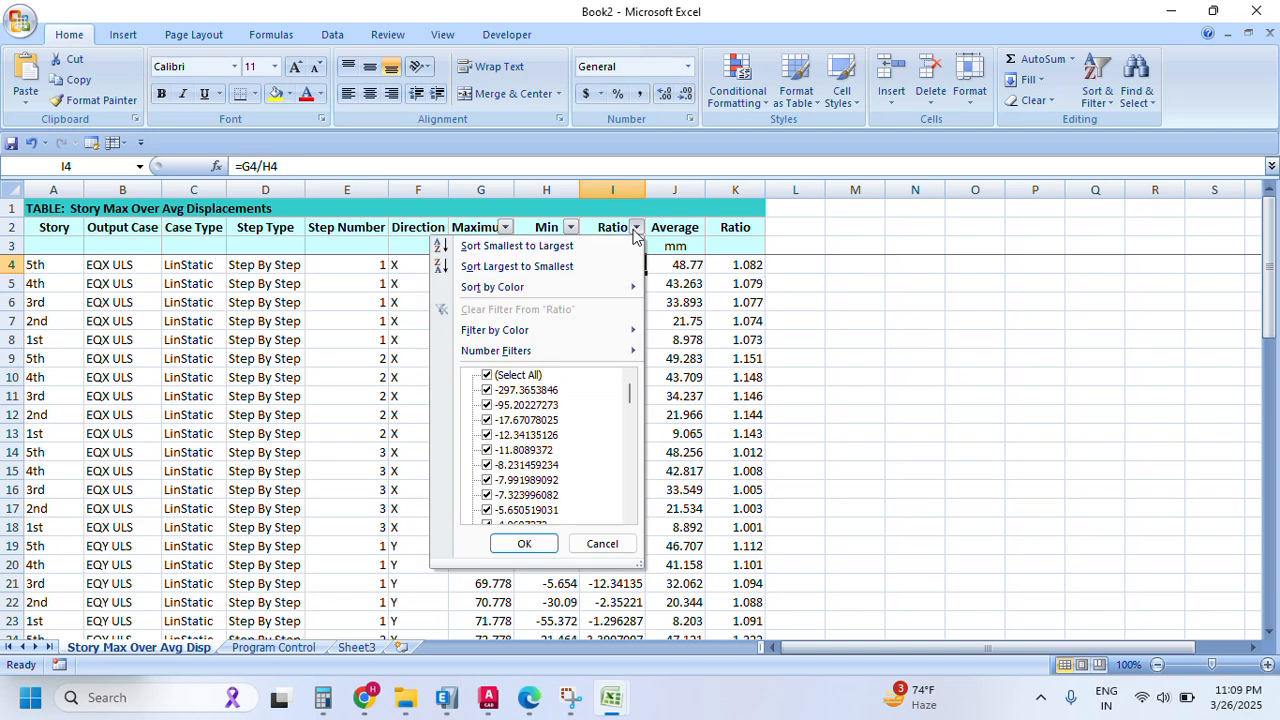
left_click(520, 375)
left_click(522, 373)
left_click(712, 265)
- Remove the three header filters and add filters to every column header of the table
left_click_drag(495, 229, 614, 245)
left_click(1100, 105)
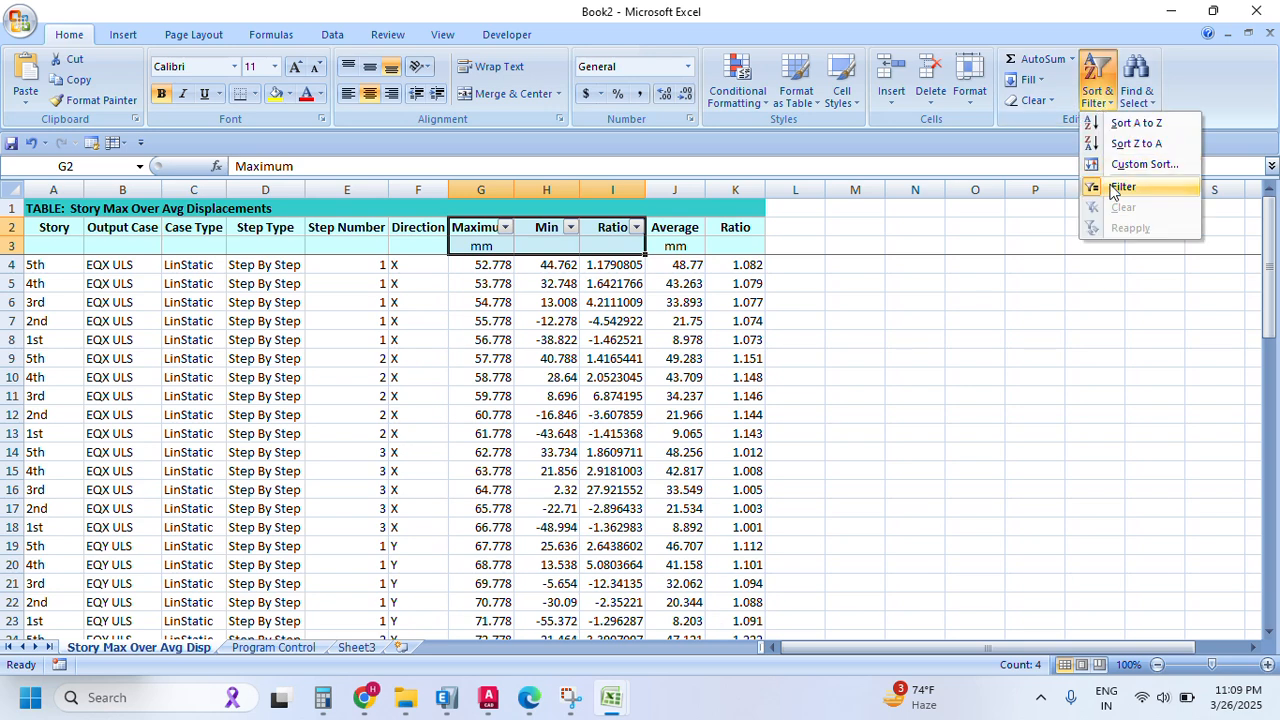
left_click(1120, 187)
left_click(625, 228)
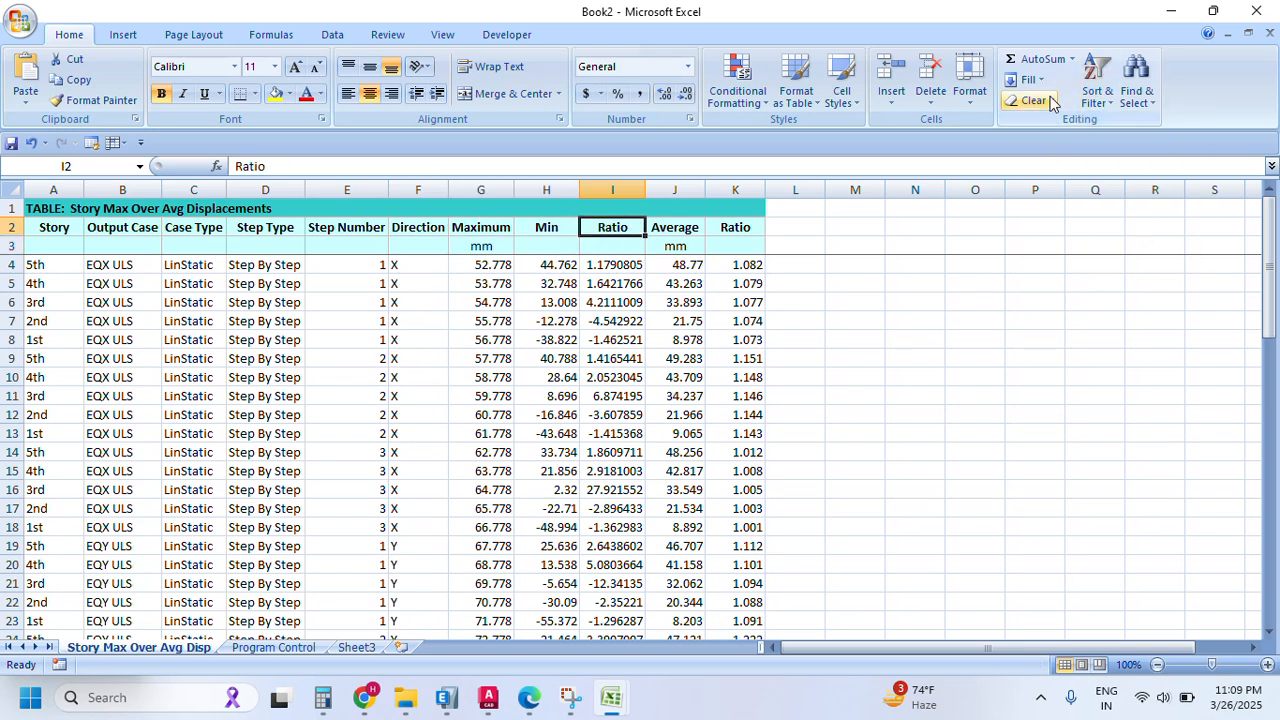
left_click(1095, 105)
left_click(1120, 185)
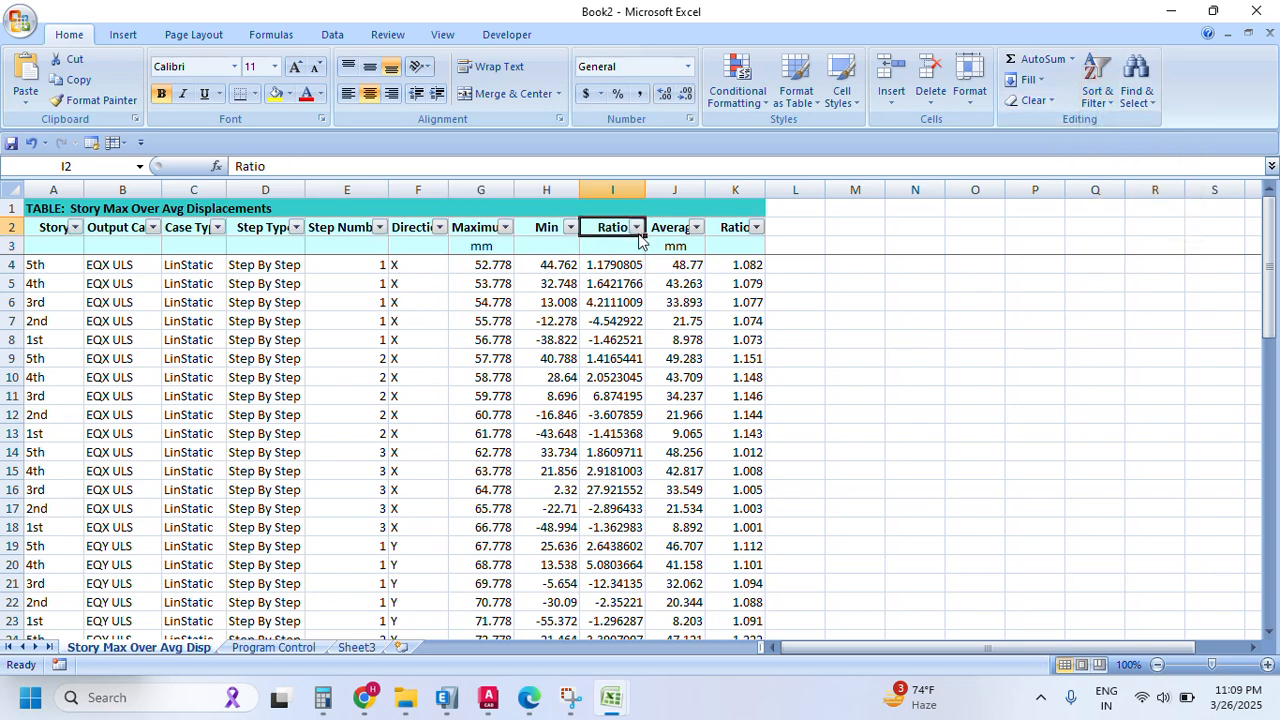
- Examine the calculated Ratio filter's values and review the Maximum, Min and Ratio results down the rows
left_click(636, 228)
left_click(500, 376)
left_click(1000, 403)
scroll(560, 400, "down", 20)
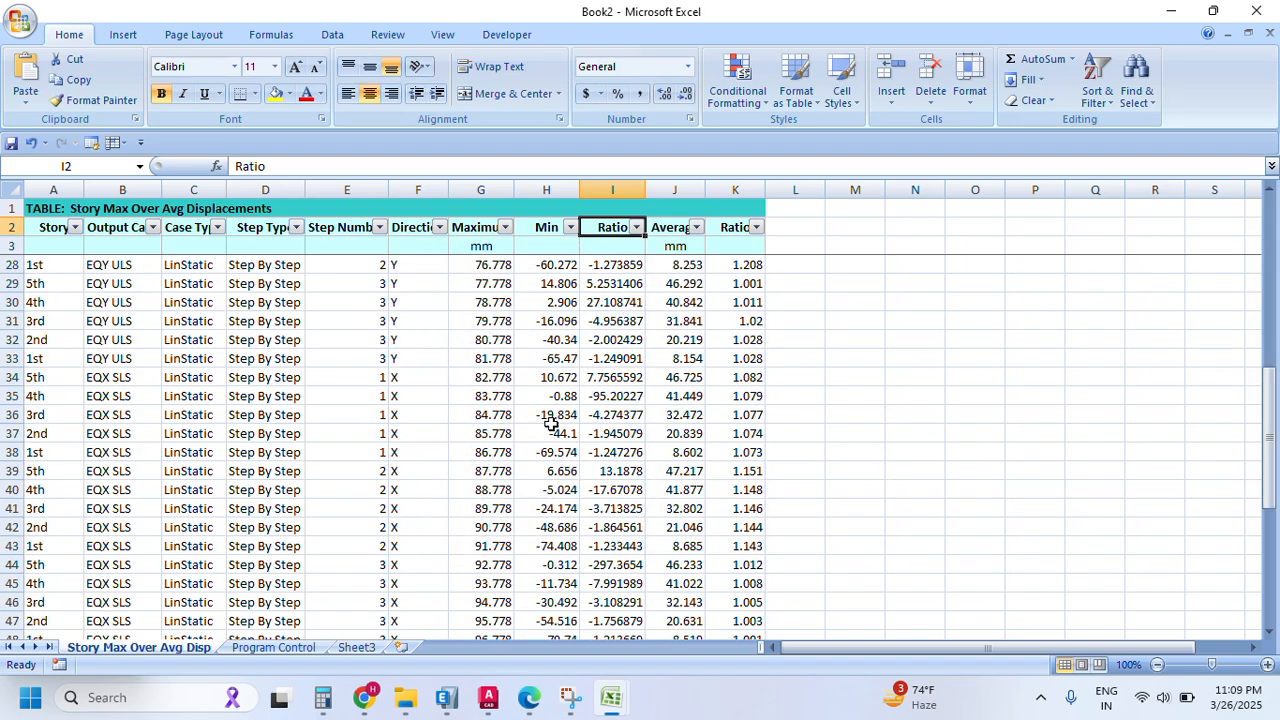
scroll(571, 394, "up", 16)
scroll(573, 390, "up", 3)
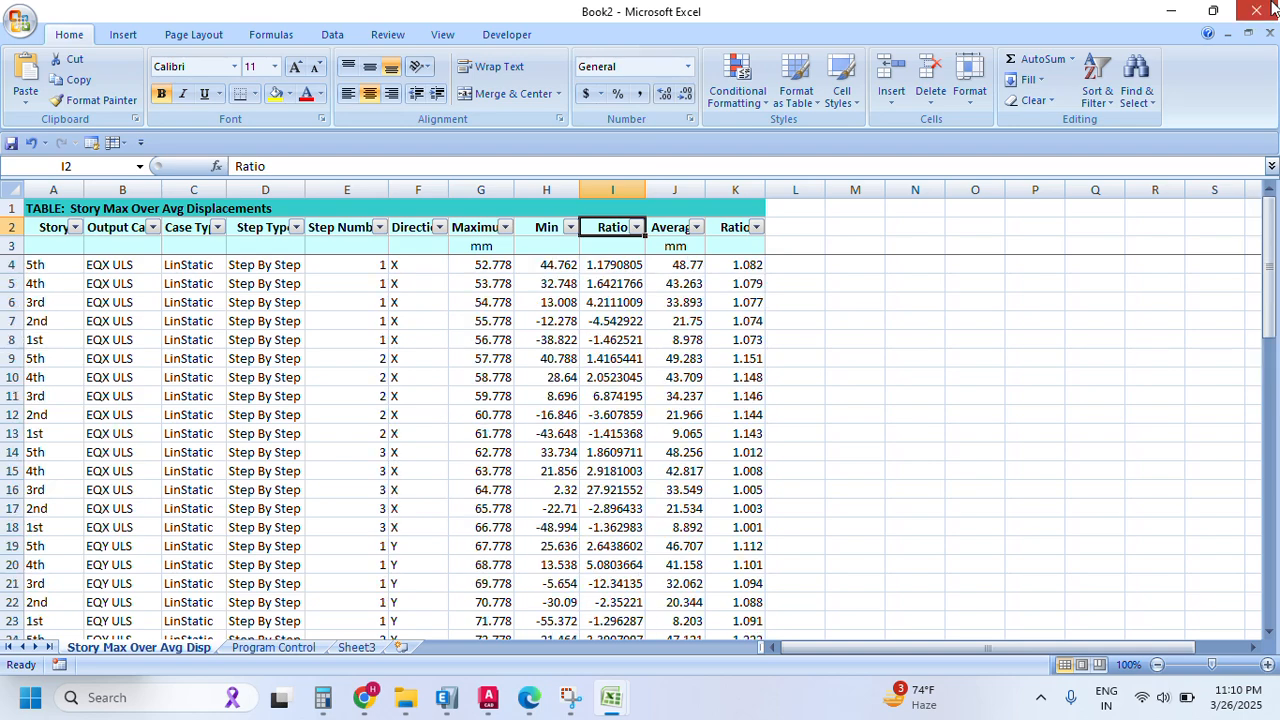
- Close the Book2 workbook without saving and close the open Story Max Over Avg Displacements table in ETABS
left_click(1256, 11)
left_click(641, 394)
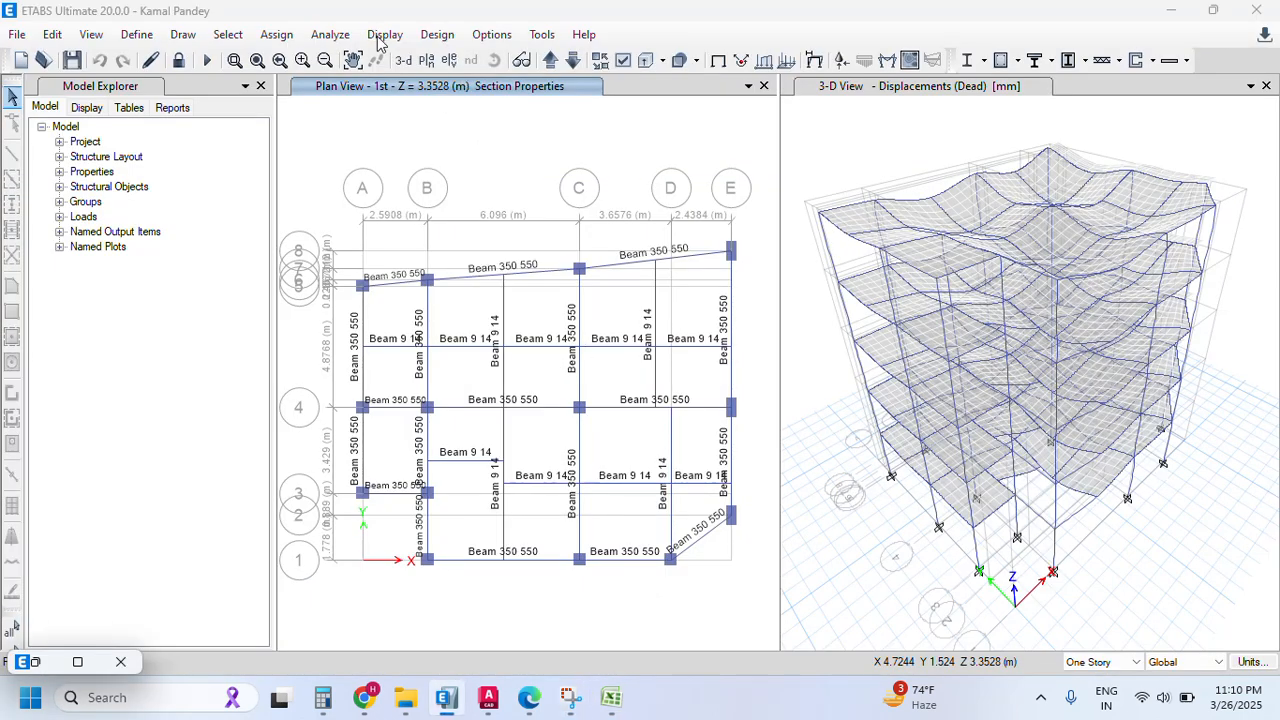
left_click(611, 697)
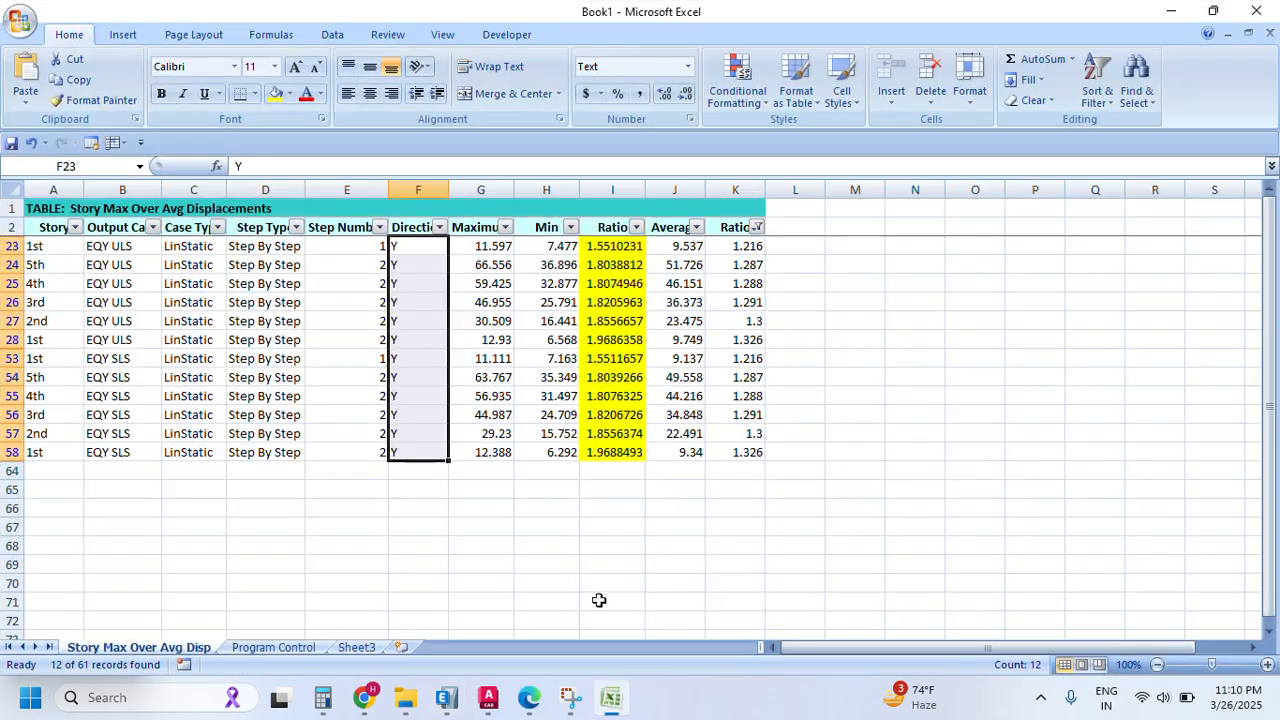
left_click(618, 699)
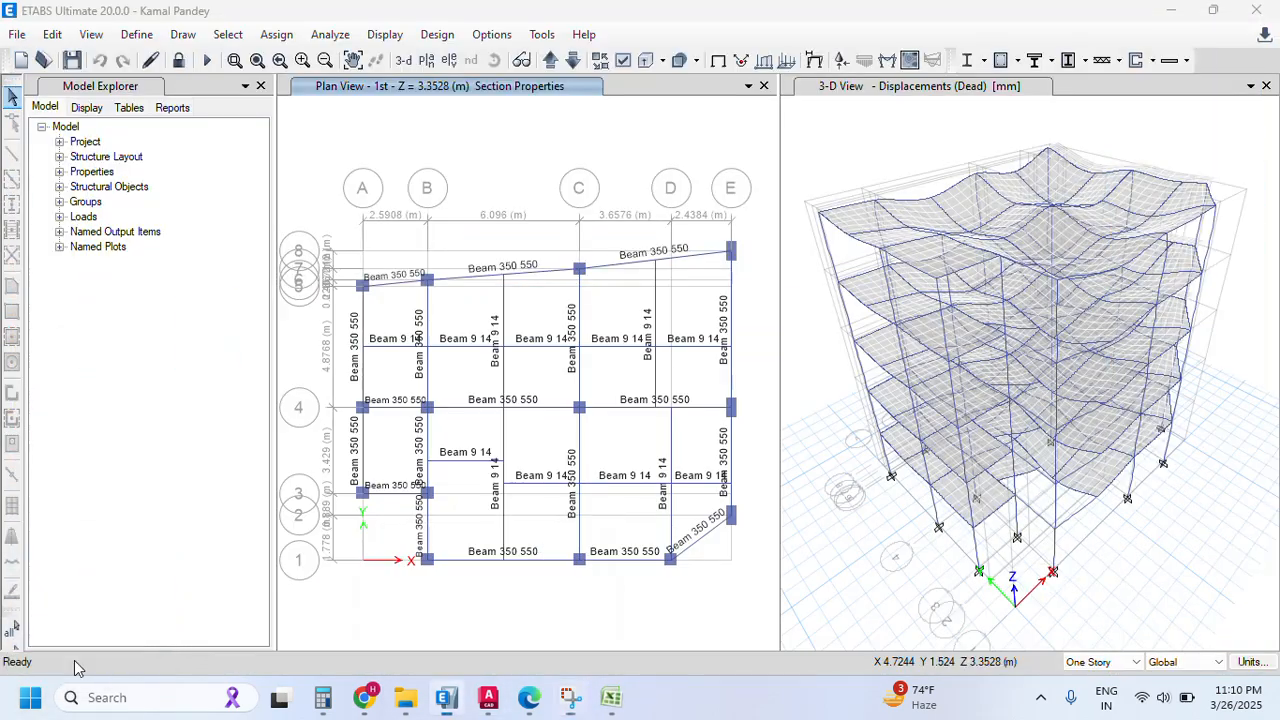
left_click(78, 664)
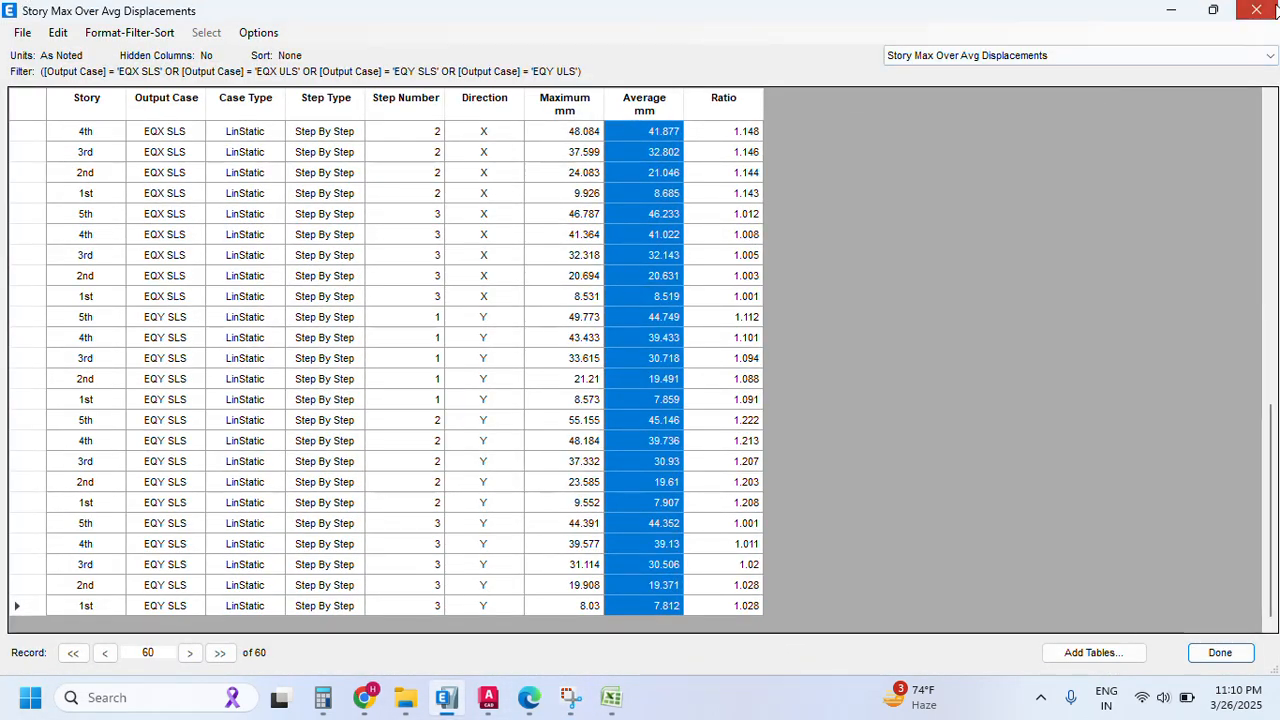
left_click(1256, 10)
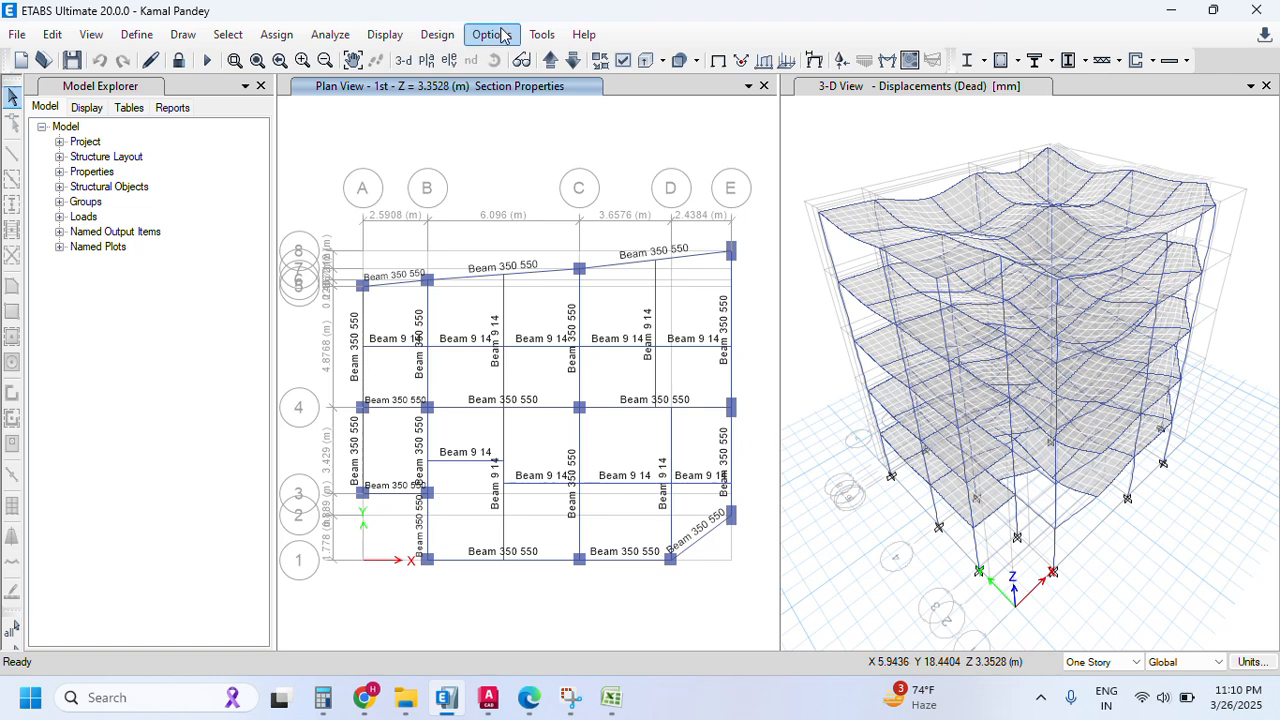
- Display the selected analysis result tables again and show the Story Max Over Avg Displacements table
left_click(385, 34)
left_click(440, 518)
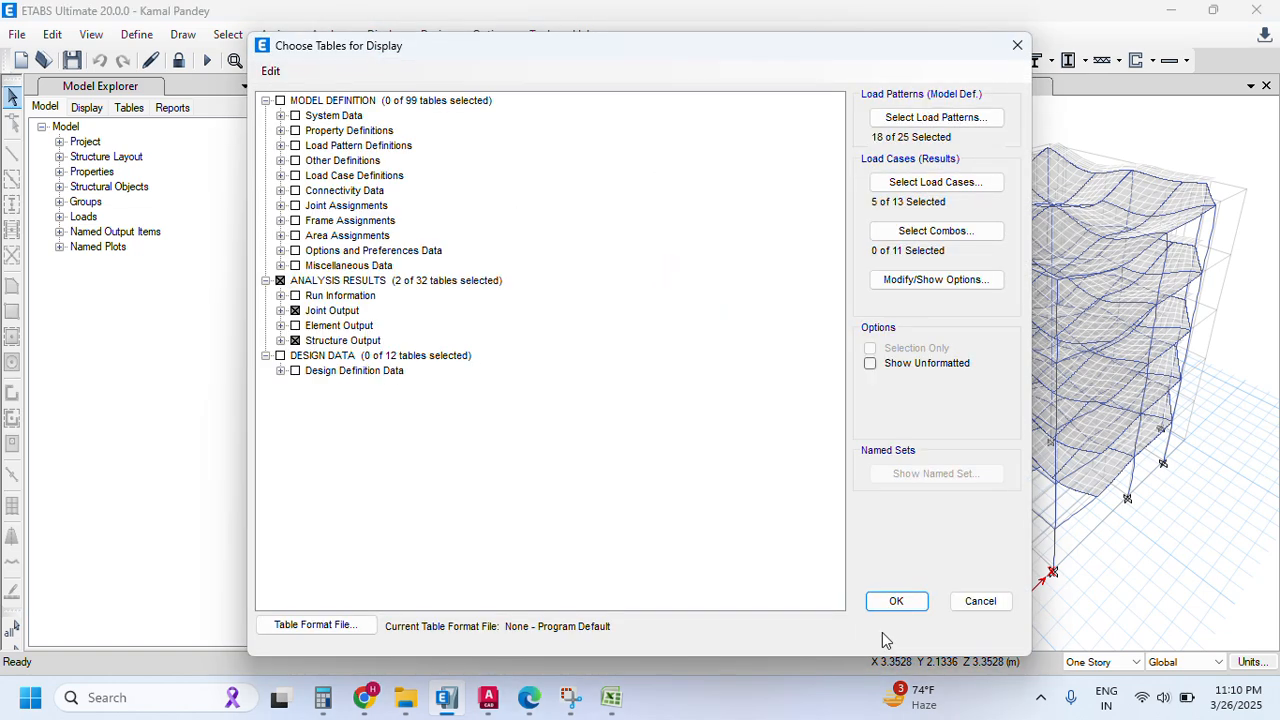
left_click(888, 606)
left_click(770, 149)
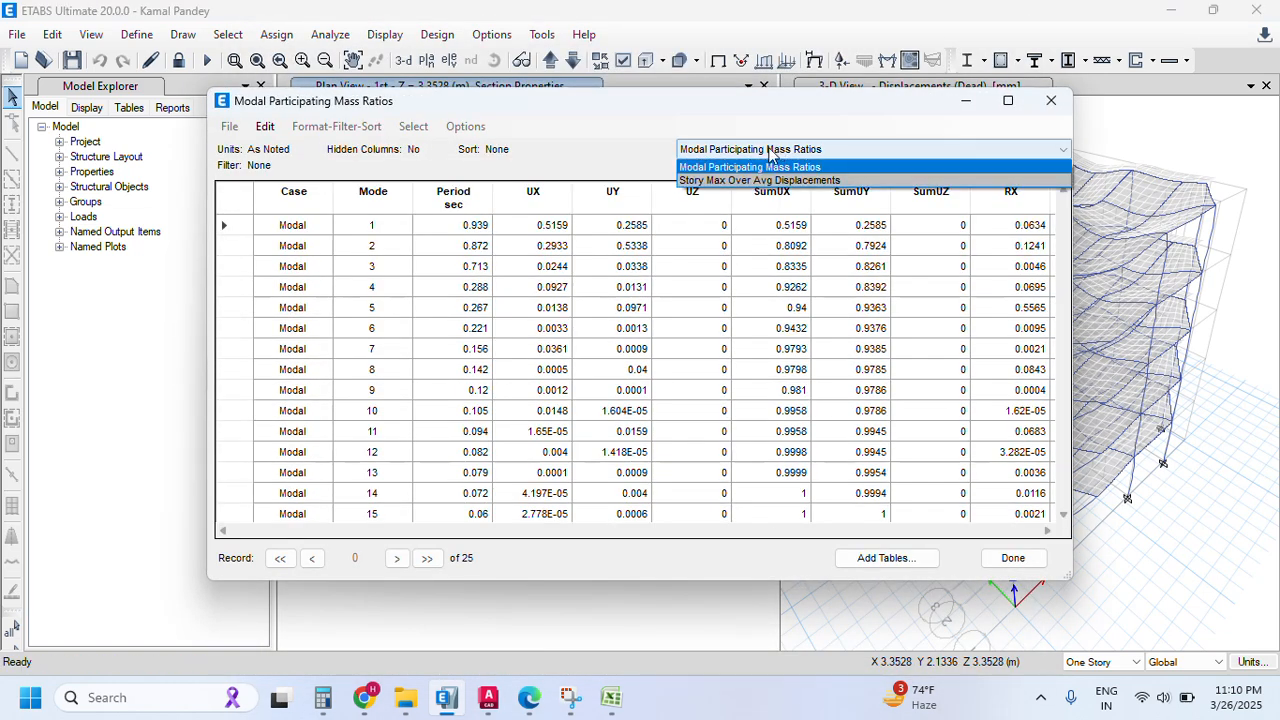
left_click(760, 181)
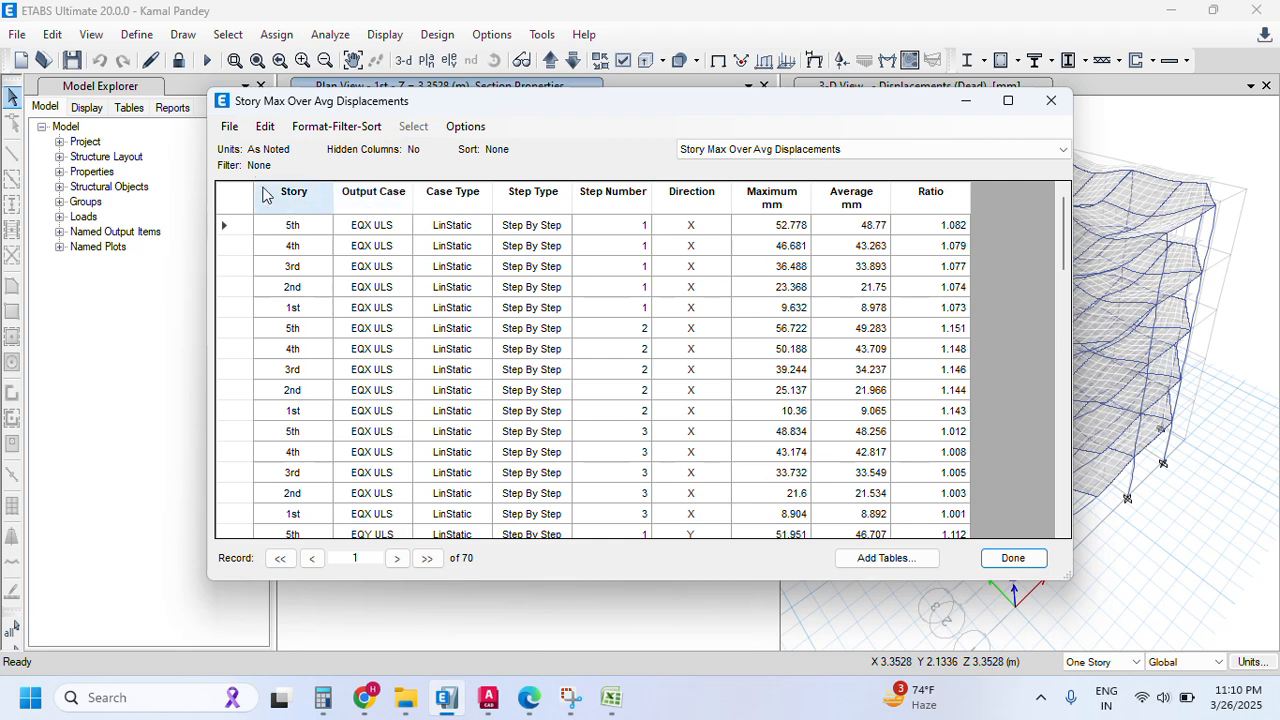
- Filter the table's Output Case column to EQX SLS, EQX ULS, EQY SLS and EQY ULS
left_click(364, 196)
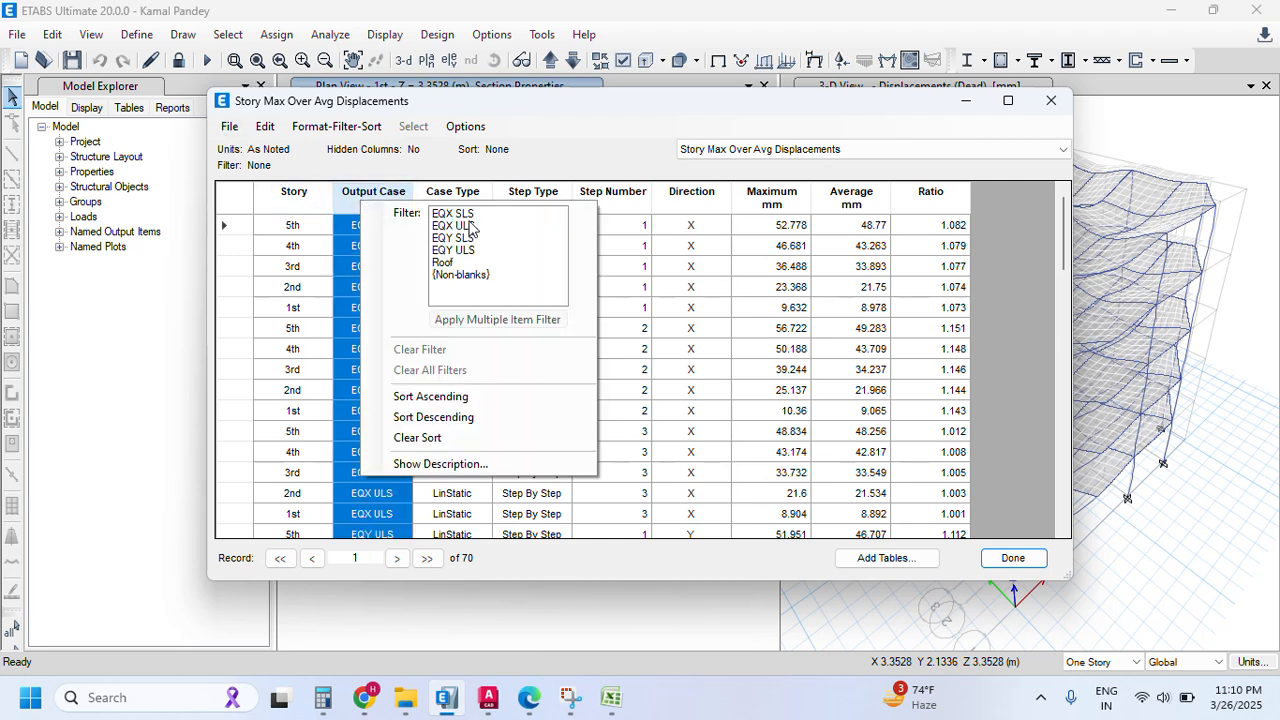
left_click_drag(490, 220, 477, 250)
left_click(497, 319)
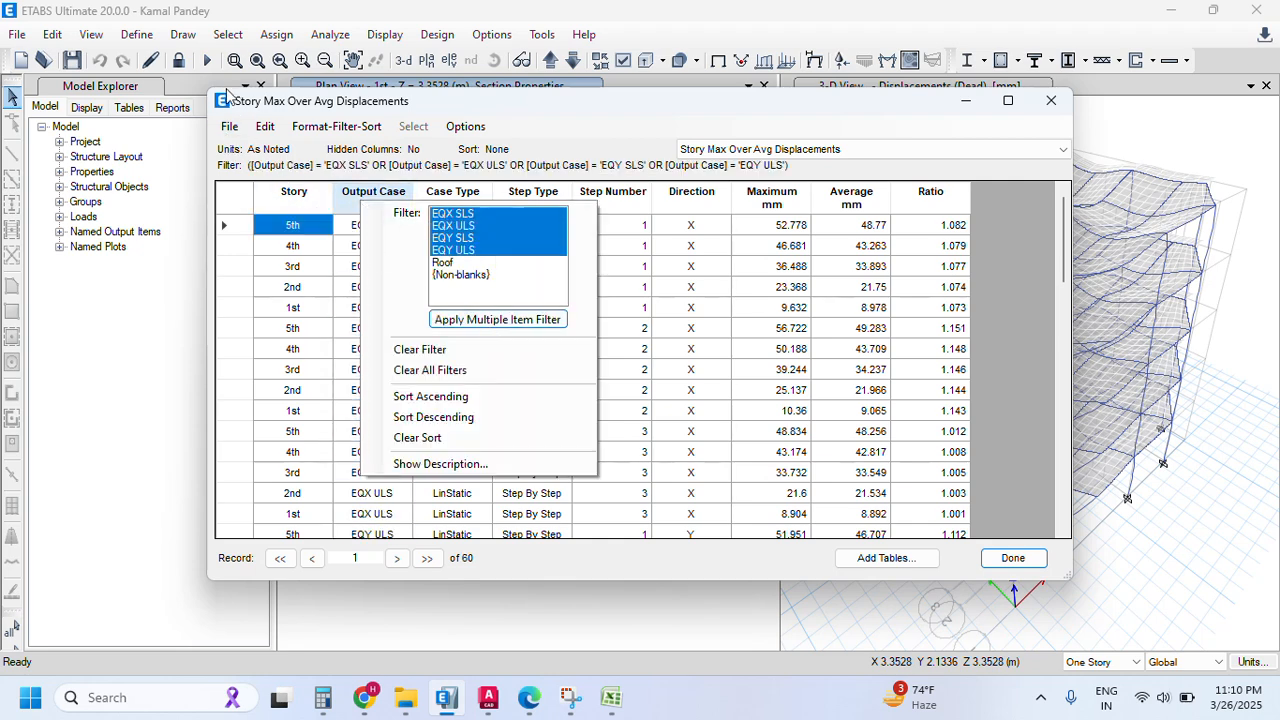
- Display the filtered Story Max Over Avg Displacements table in Excel and bring up the resulting workbook
left_click(228, 122)
mouse_move(300, 164)
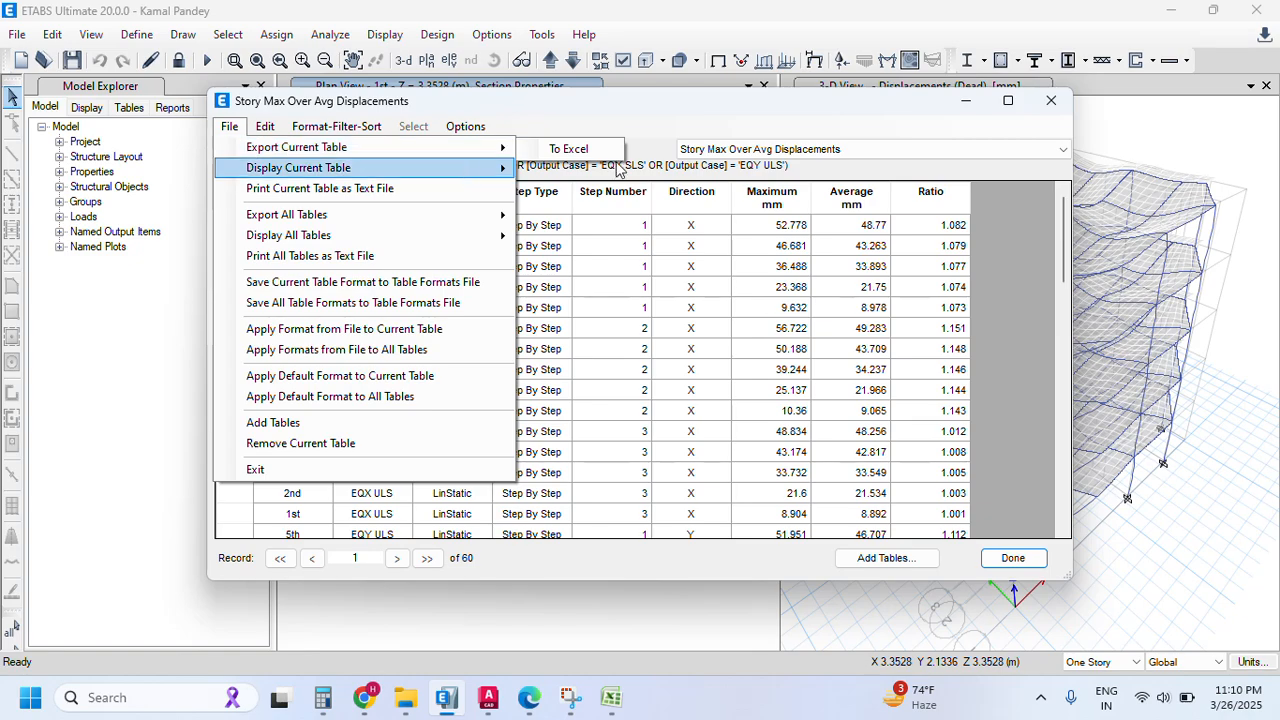
left_click(596, 155)
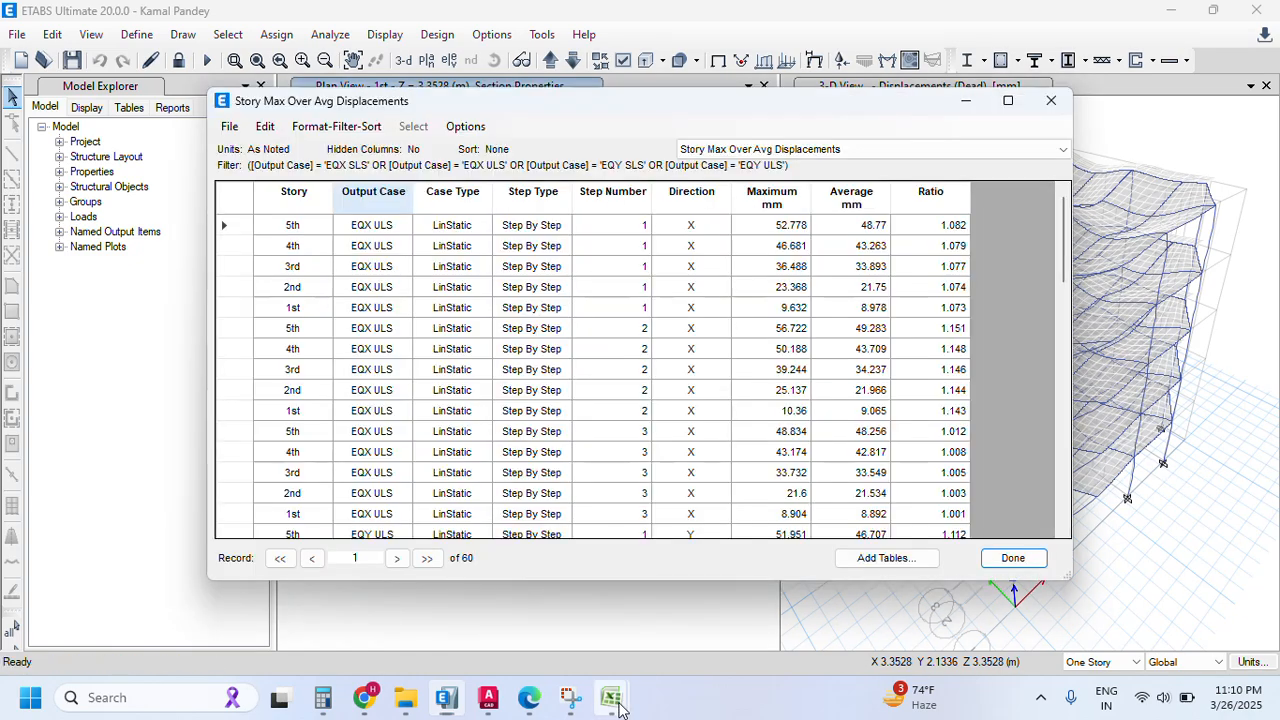
mouse_move(612, 697)
left_click(747, 583)
left_click(675, 86)
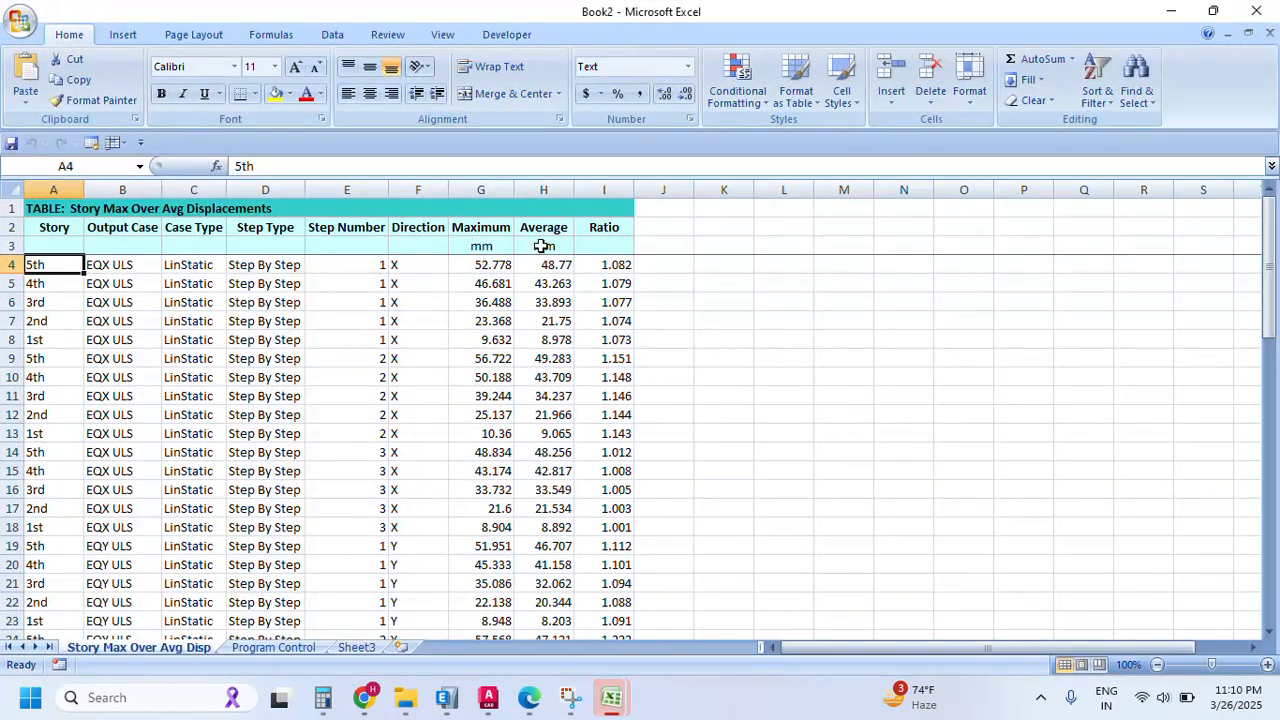
- Insert two blank columns before Average and head them Min and Ratio in row 2
left_click(540, 189)
key("ctrl+plus")
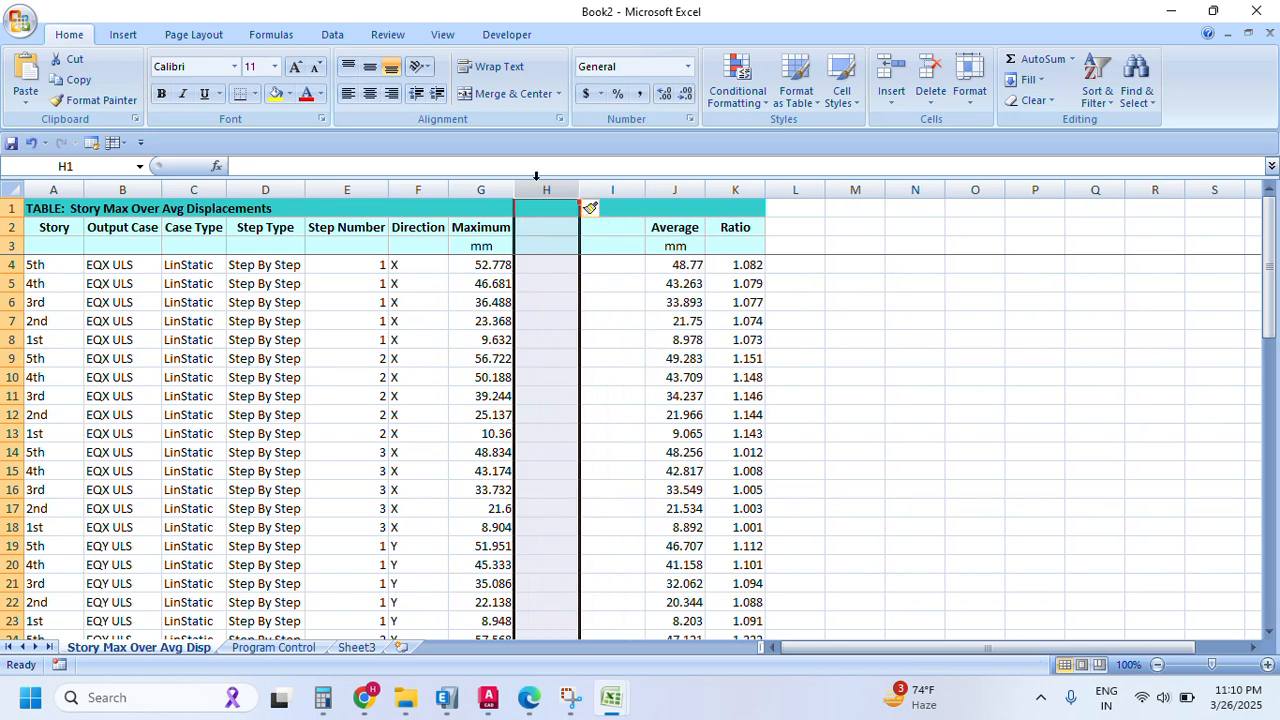
left_click(542, 224)
type("Min")
key("Tab")
type("Ratio")
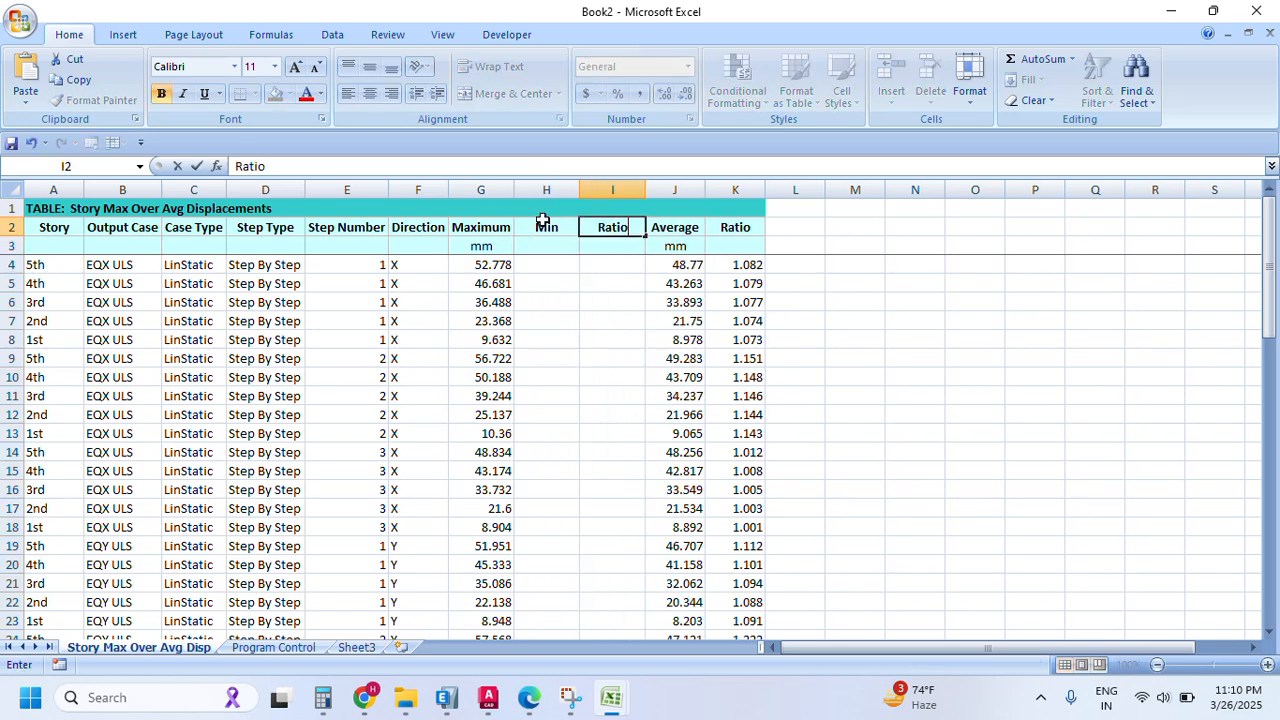
- Calculate the minimum displacement in H4 with the formula =J4*2-G4
left_click(545, 265)
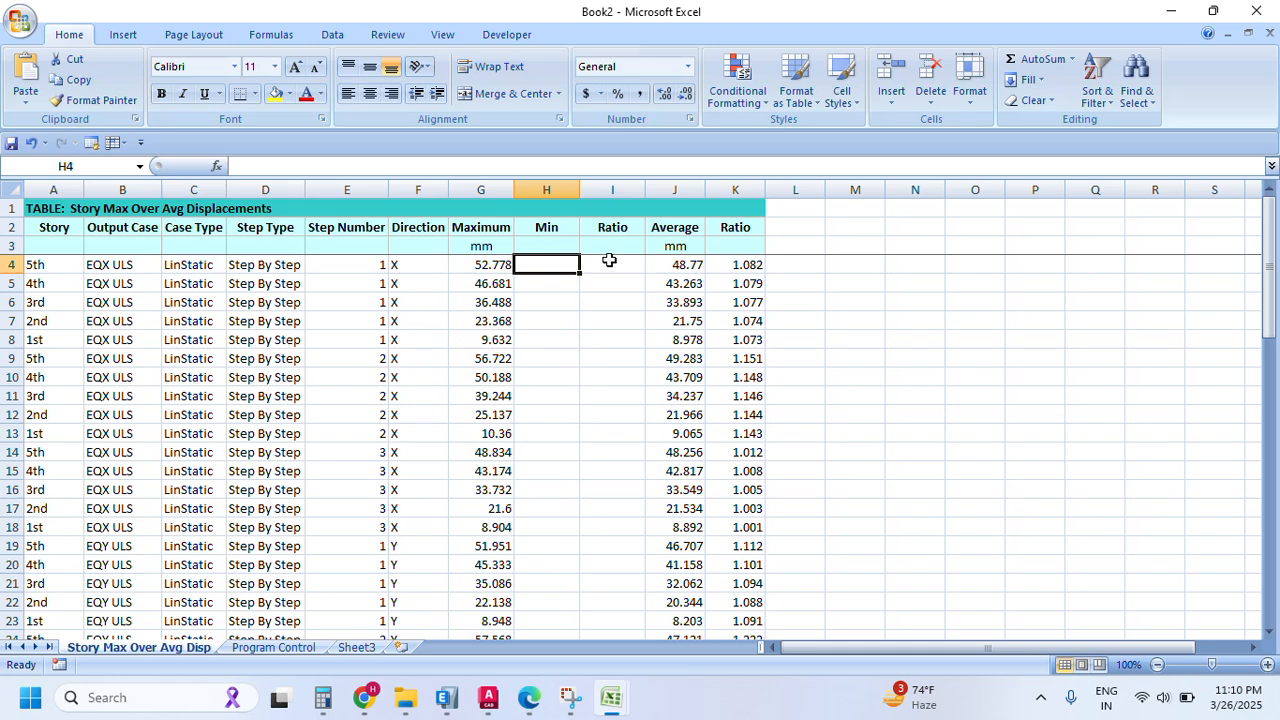
type("=")
left_click(661, 264)
type("*2-")
left_click(490, 265)
key("Return")
- Enter =G4/H4 as the ratio in I4 and fill the Min and Ratio formulas down to row 63
left_click(599, 262)
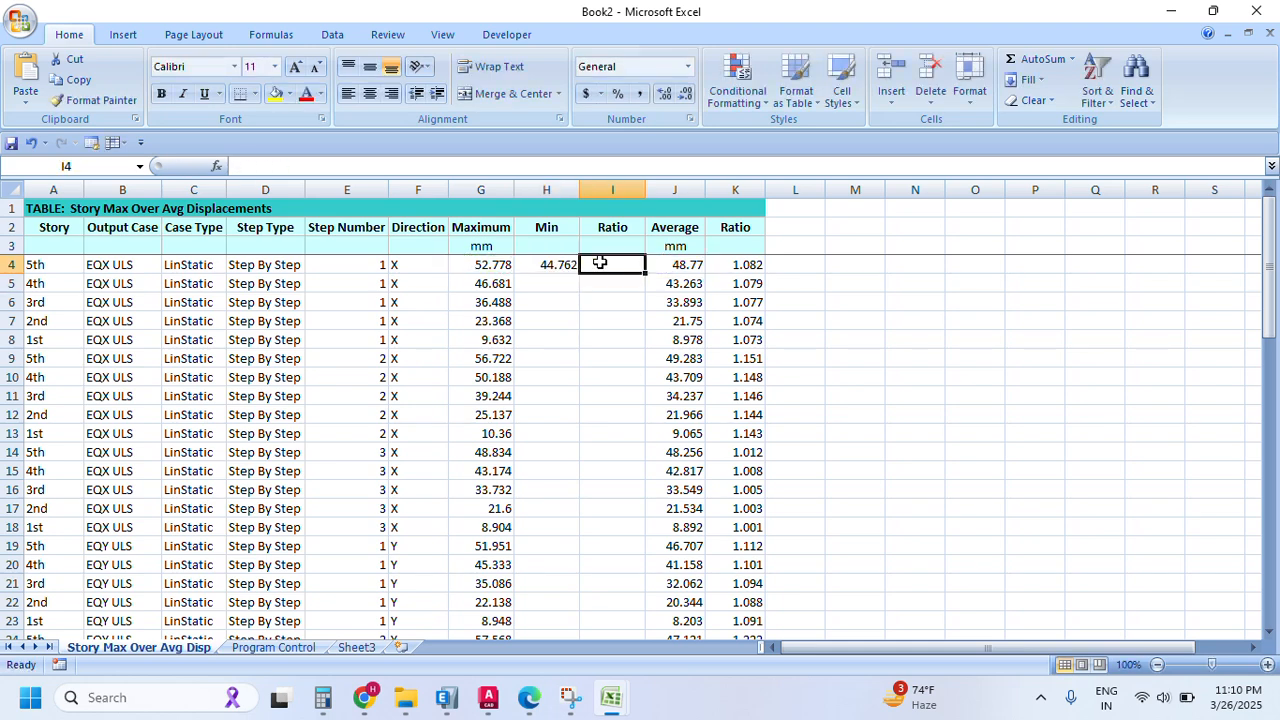
type("=")
left_click(486, 264)
type("/")
left_click(540, 264)
key("Return")
left_click_drag(560, 268, 617, 606)
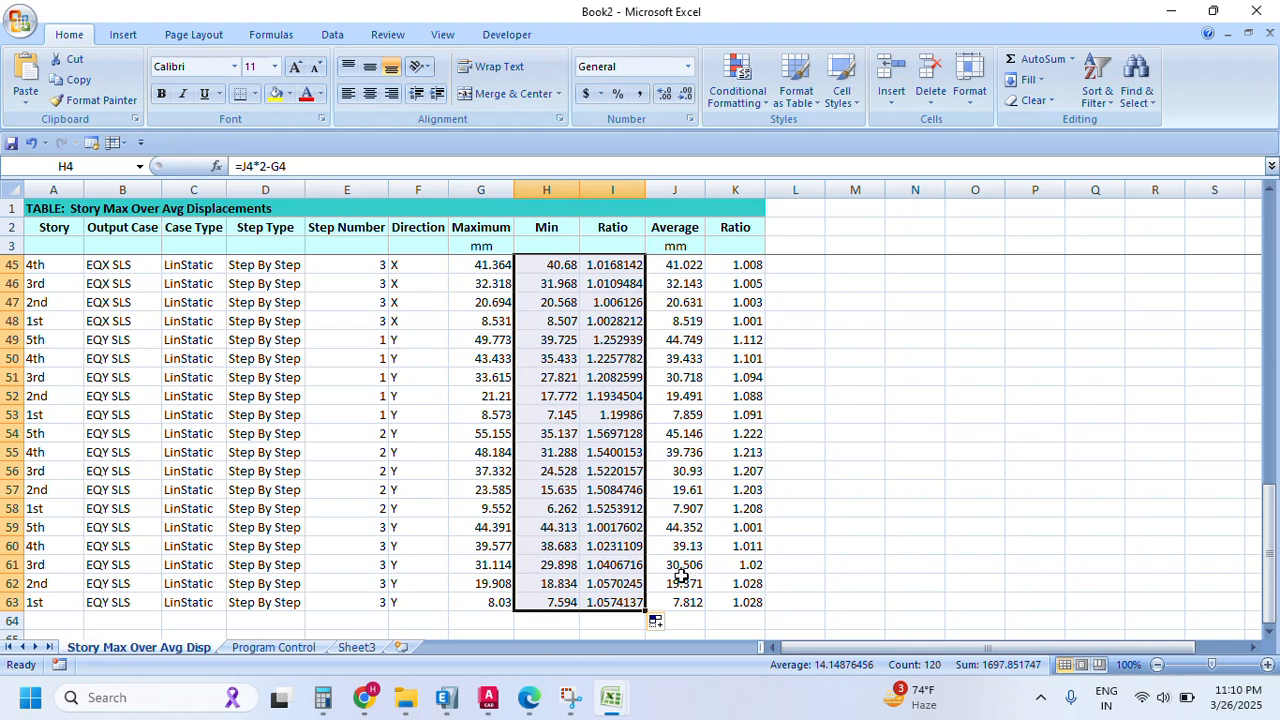
- Highlight the EQY ULS step 2 rows 24 to 28, from Story to the calculated Ratio, in yellow
scroll(683, 527, "up", 4)
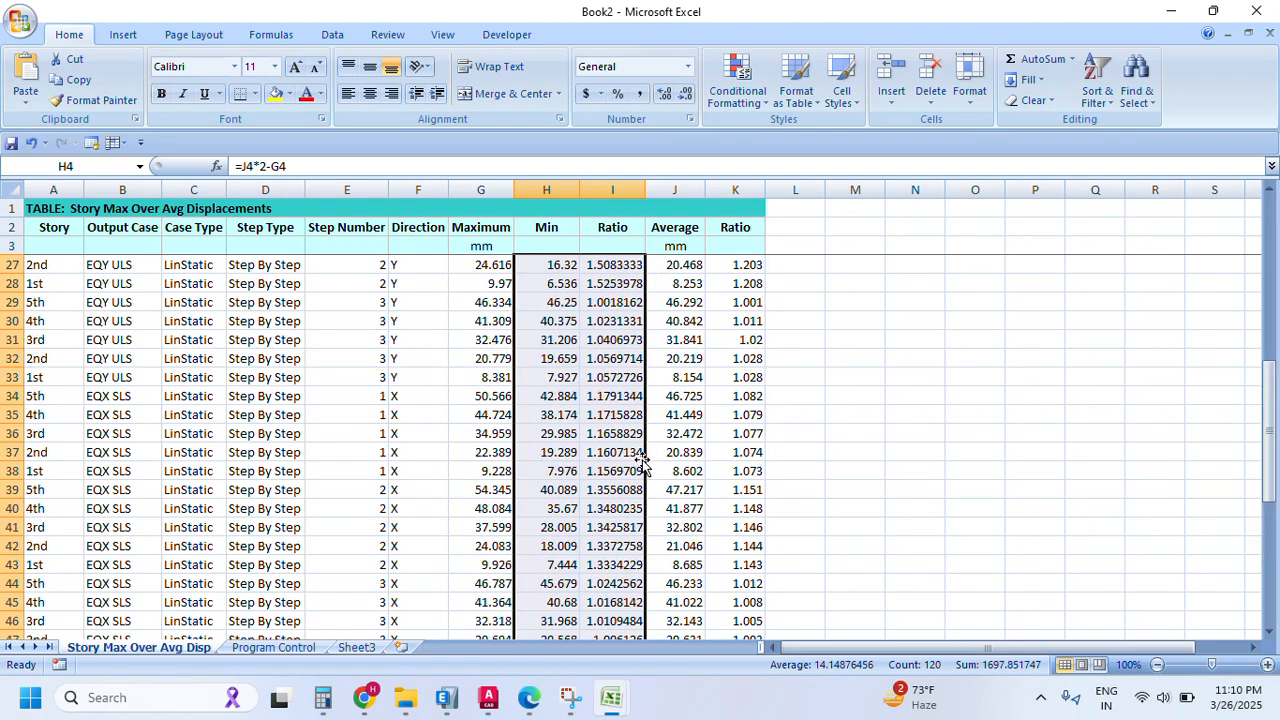
scroll(636, 441, "up", 1)
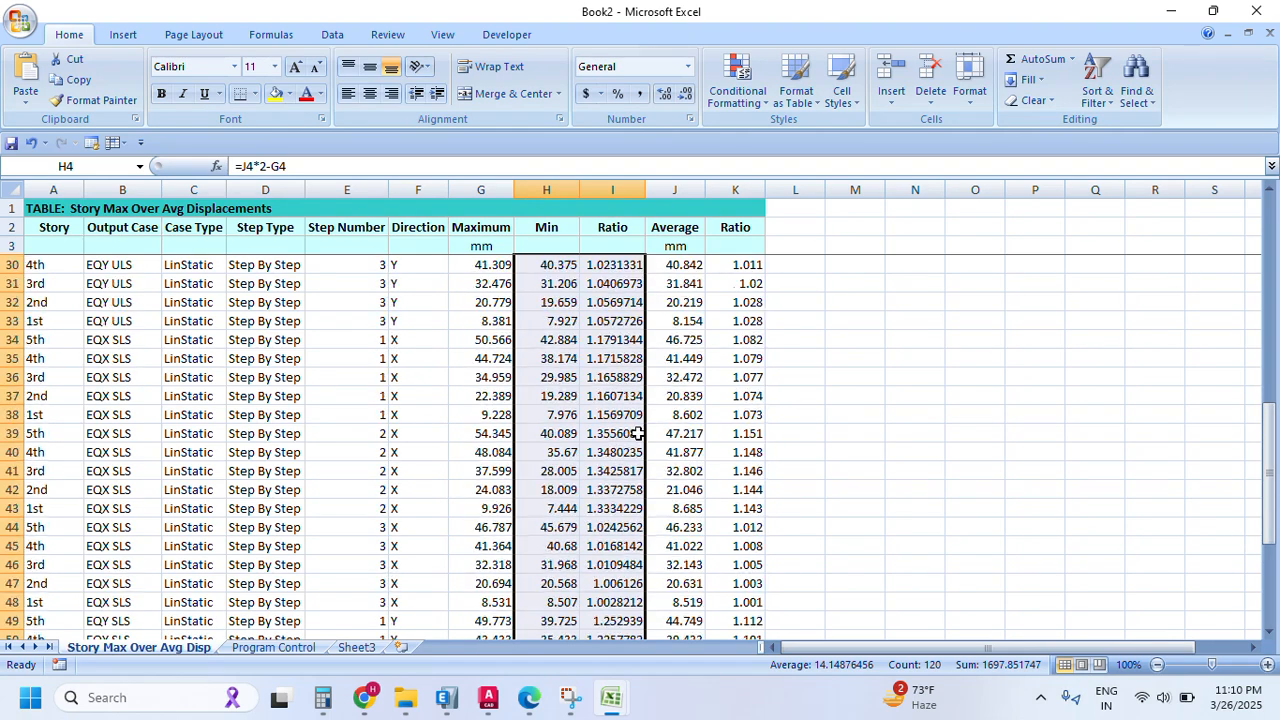
scroll(637, 433, "up", 5)
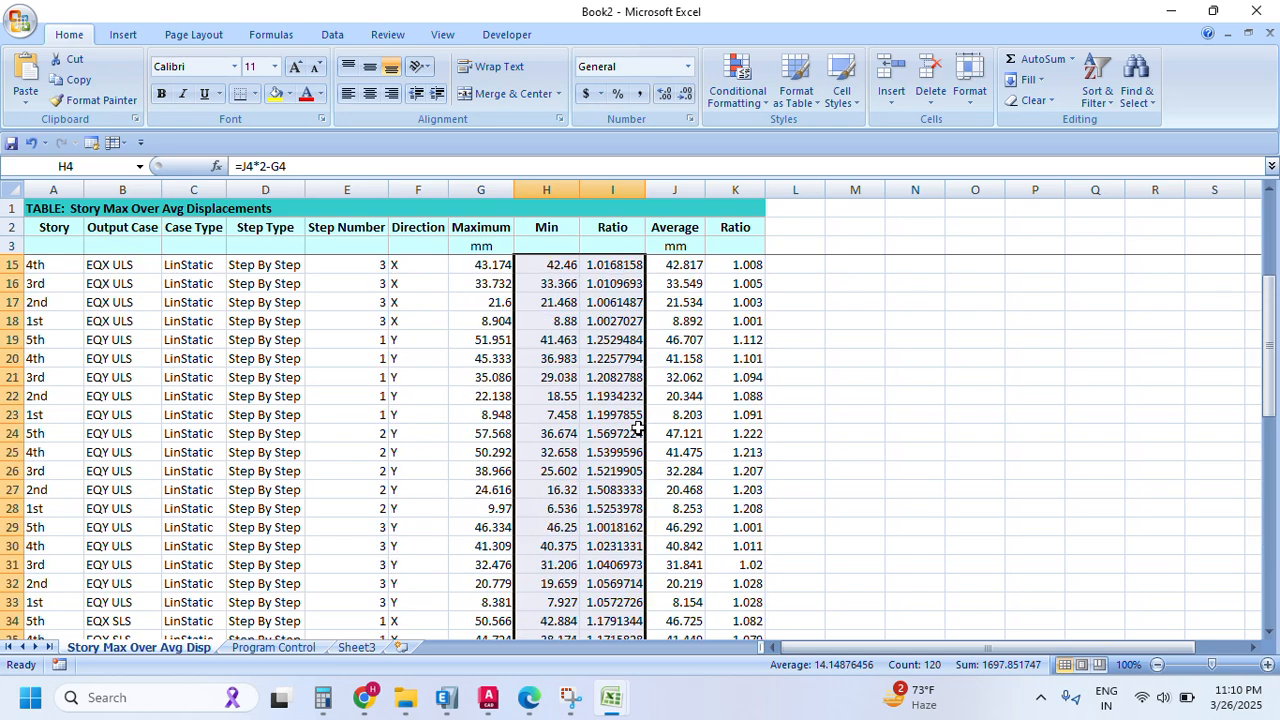
scroll(637, 428, "down", 2)
left_click_drag(622, 322, 34, 371)
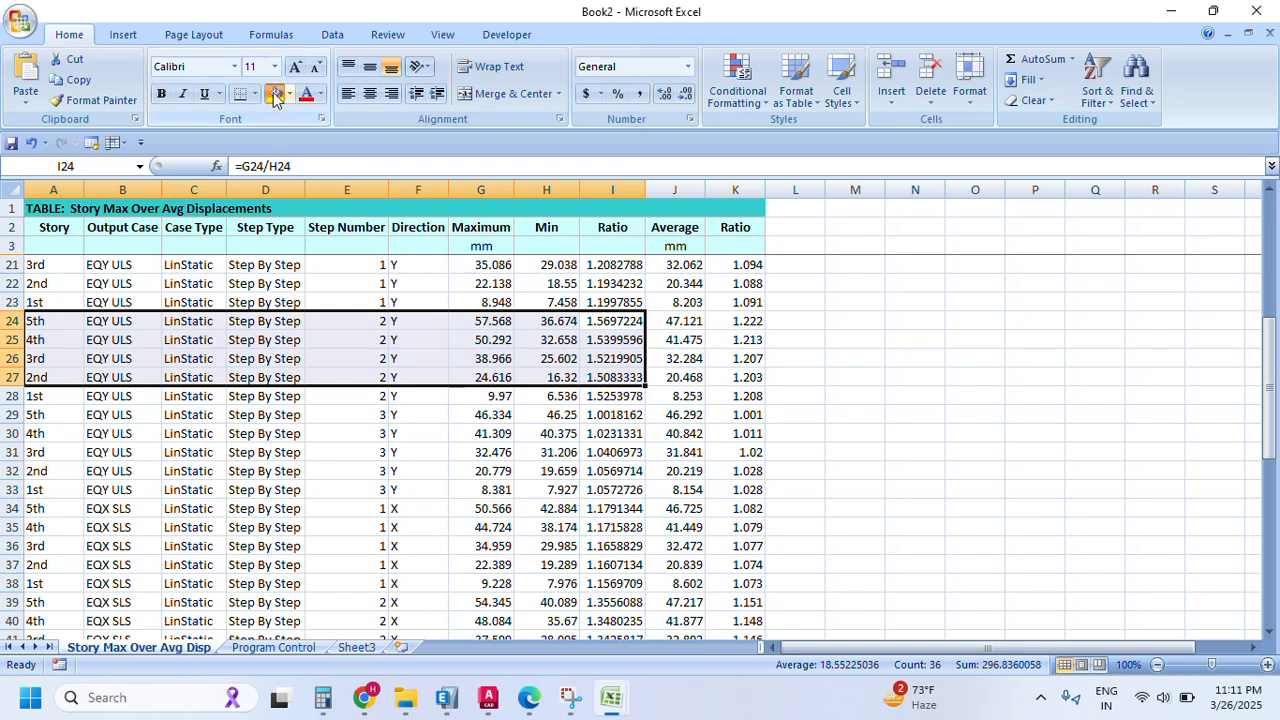
left_click(274, 94)
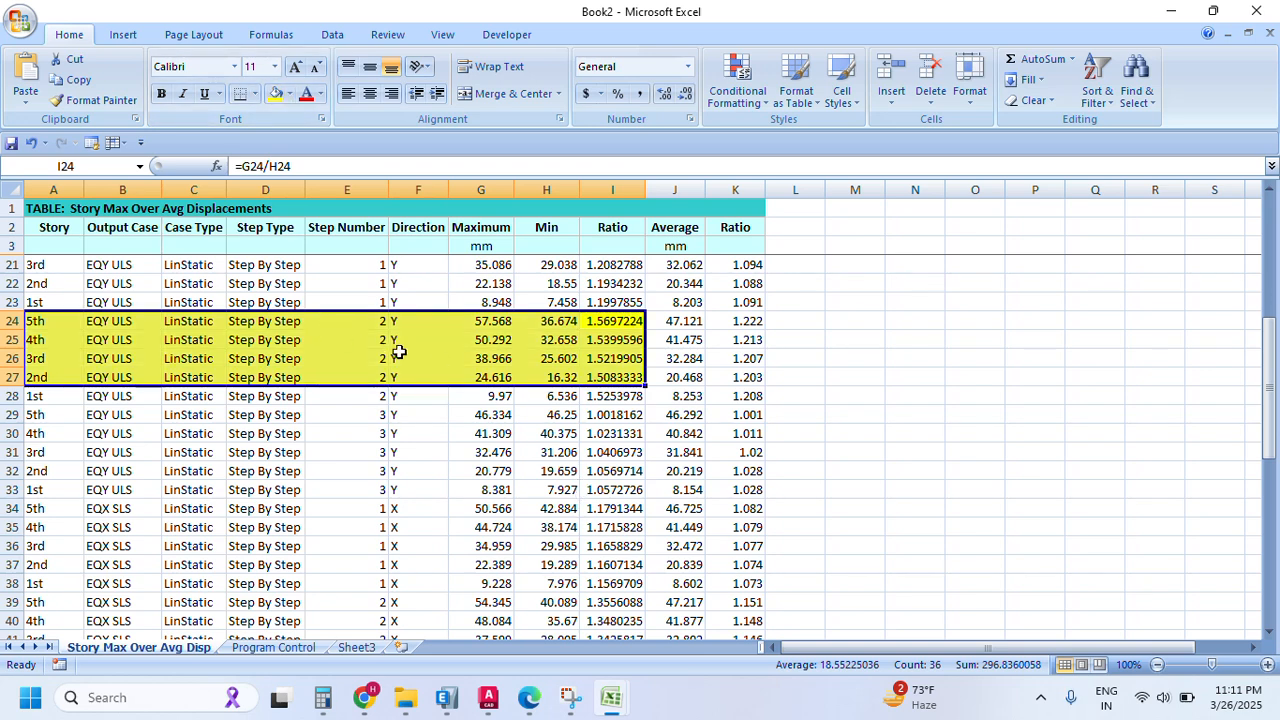
left_click_drag(71, 321, 630, 390)
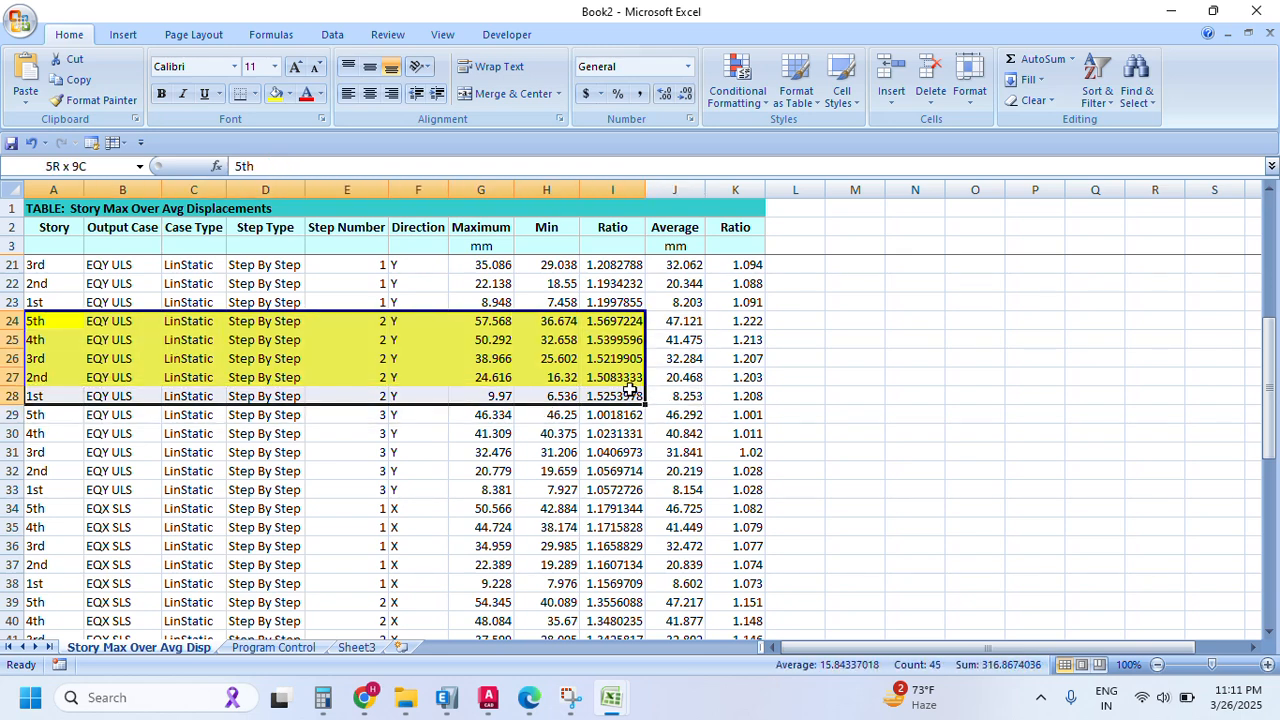
left_click(276, 93)
left_click(490, 355)
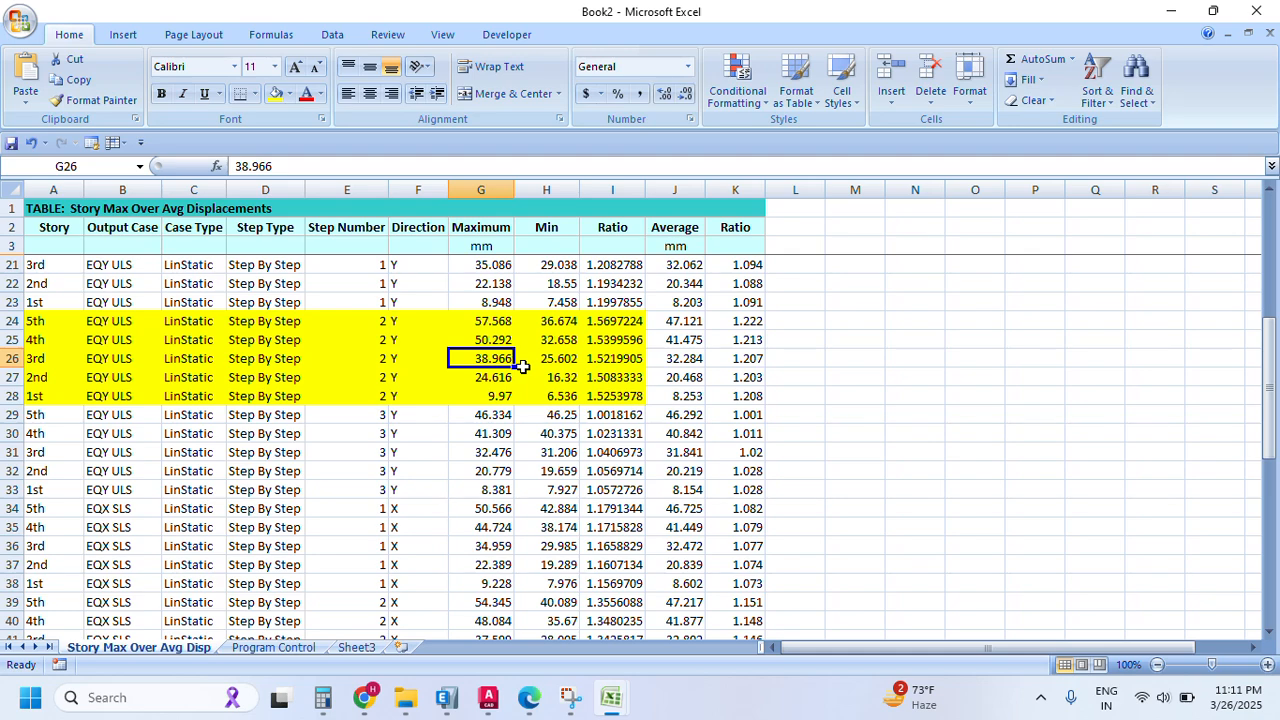
- Switch back to ETABS, close the Story Max Over Avg Displacements table and unlock the model
left_click(1171, 11)
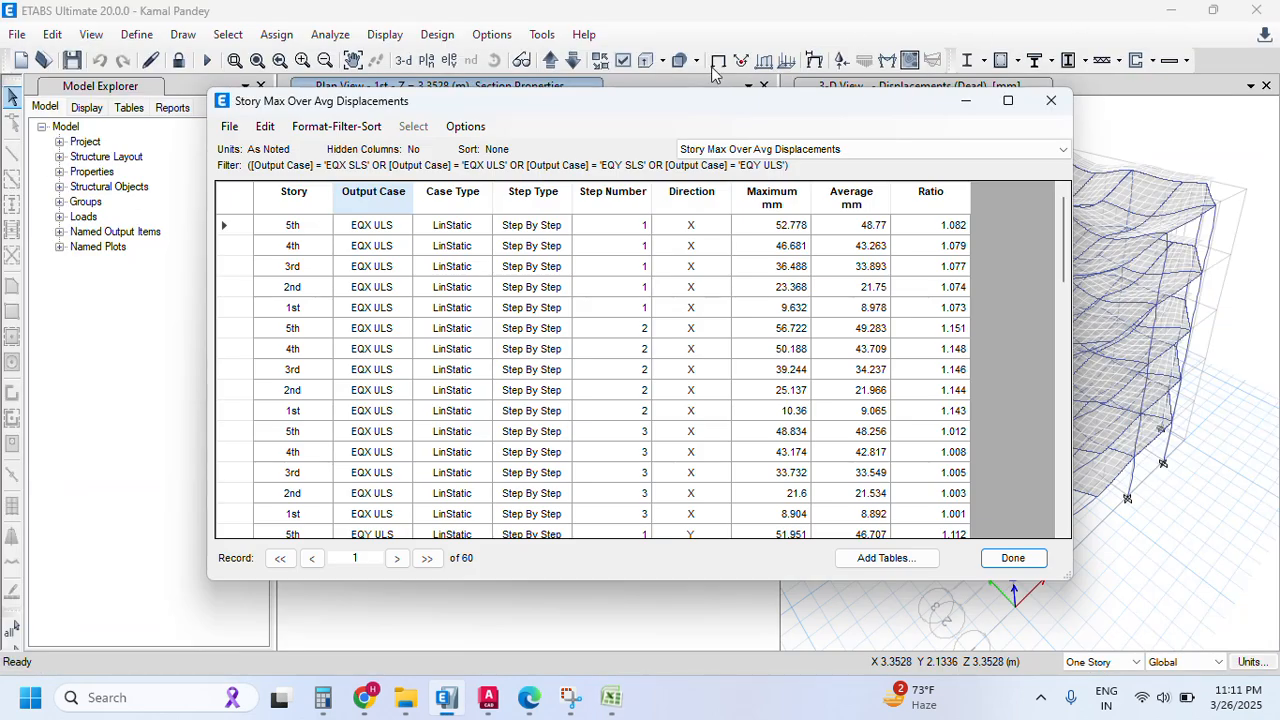
left_click(1051, 101)
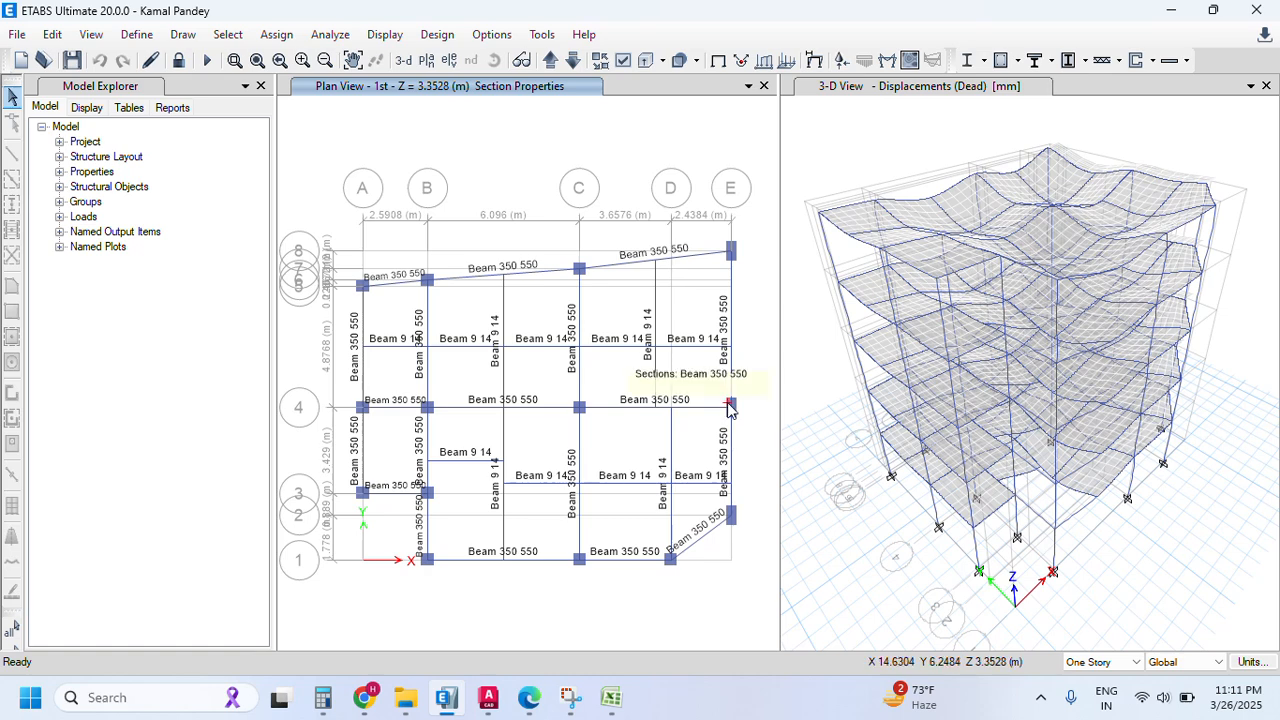
left_click(178, 60)
left_click(666, 417)
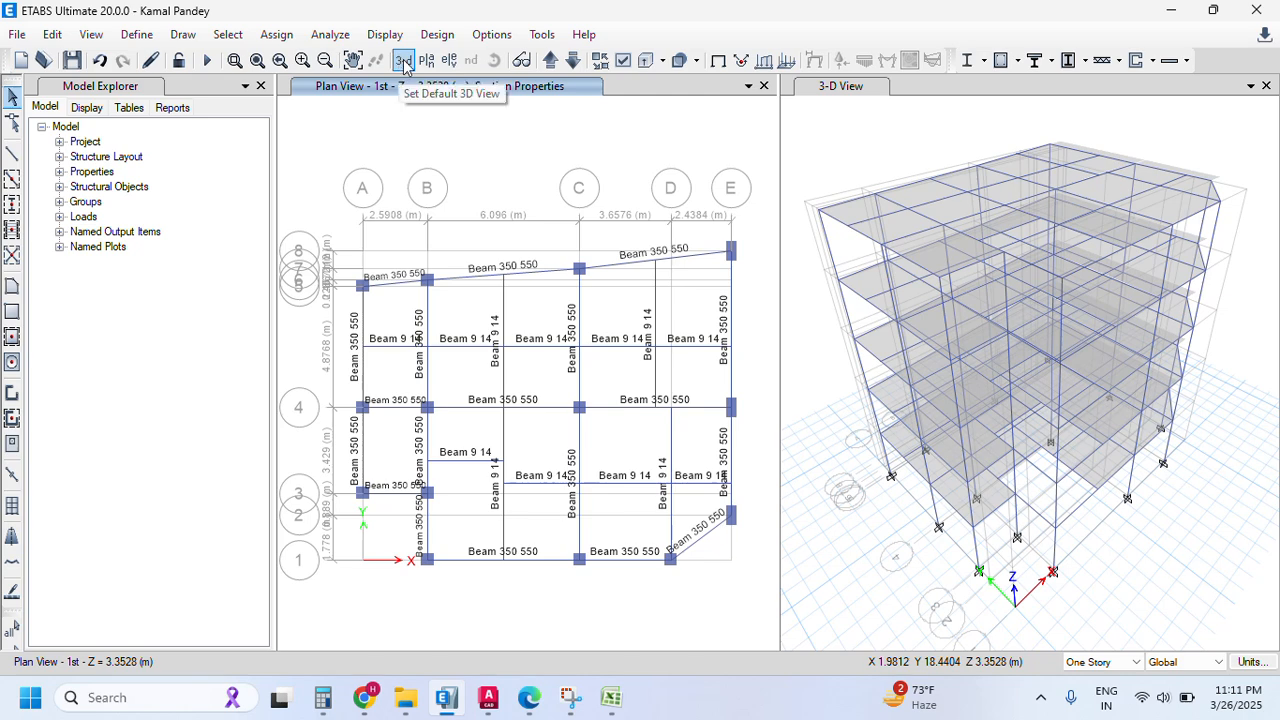
- Assign the C1 500*500 frame section to the grid E columns on all stories
left_click(1110, 662)
left_click(1117, 693)
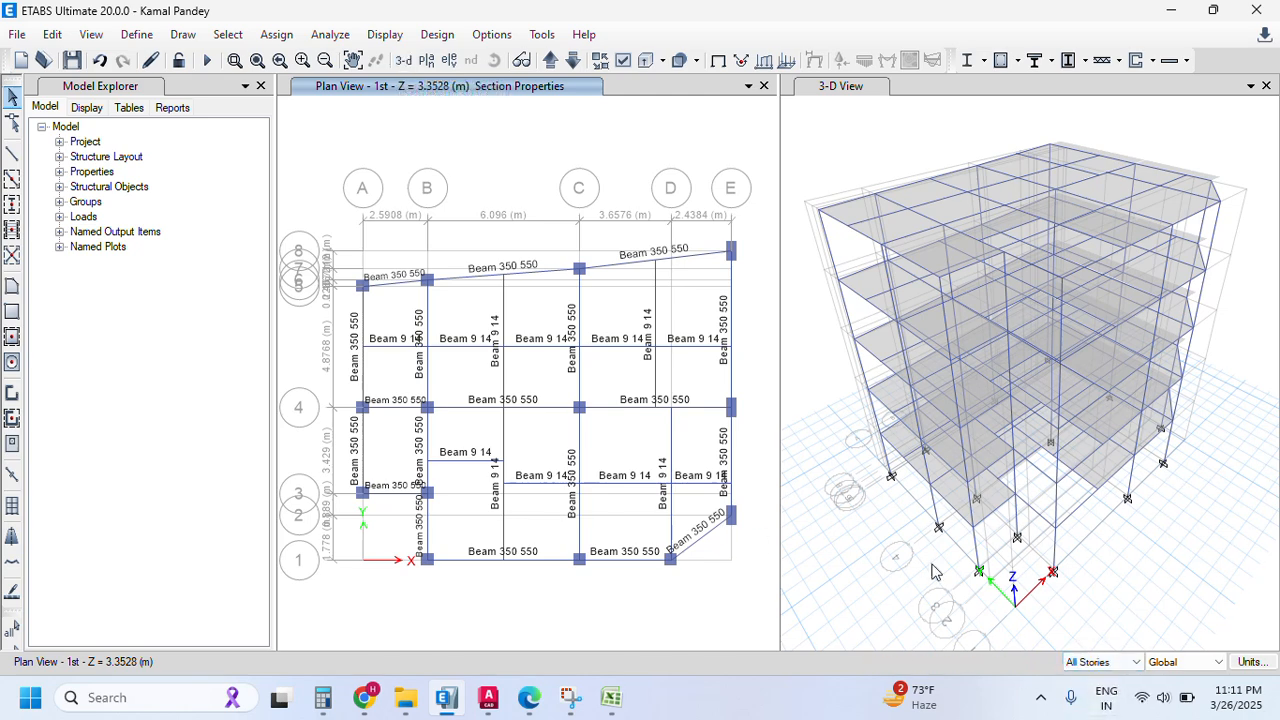
left_click_drag(694, 221, 756, 275)
left_click_drag(703, 357, 766, 564)
left_click(276, 34)
mouse_move(306, 85)
left_click(572, 84)
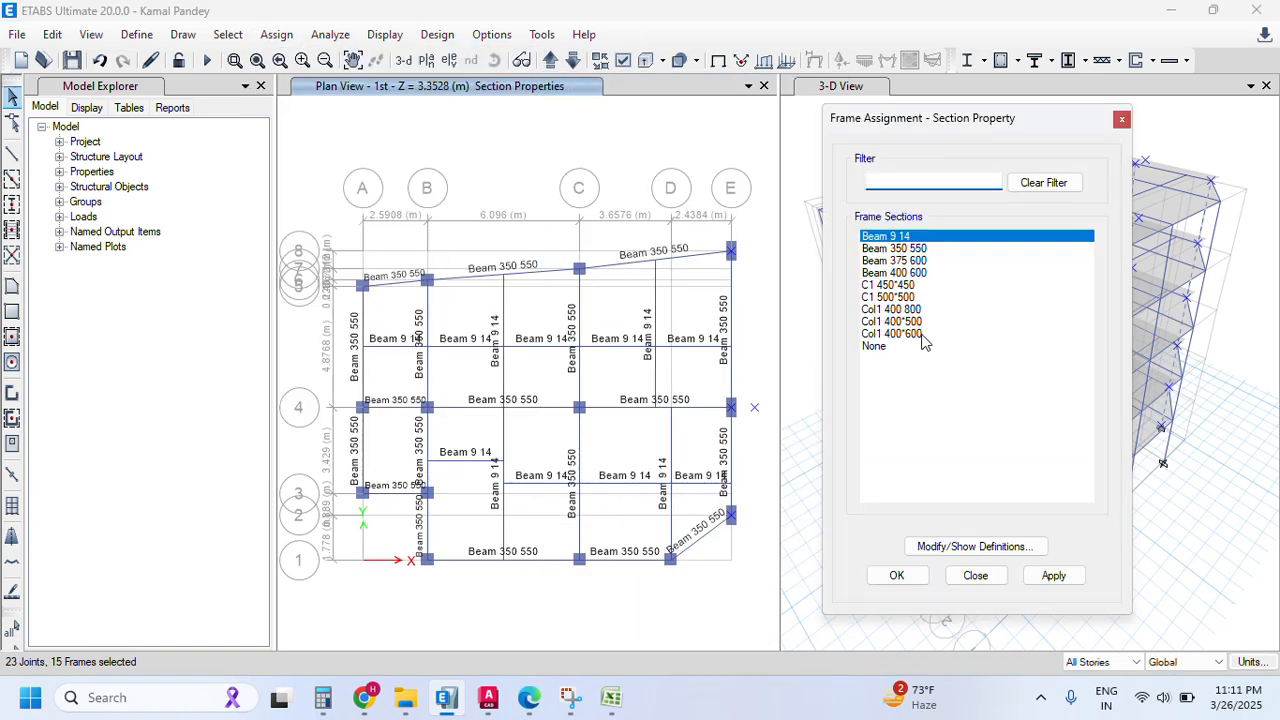
left_click(888, 297)
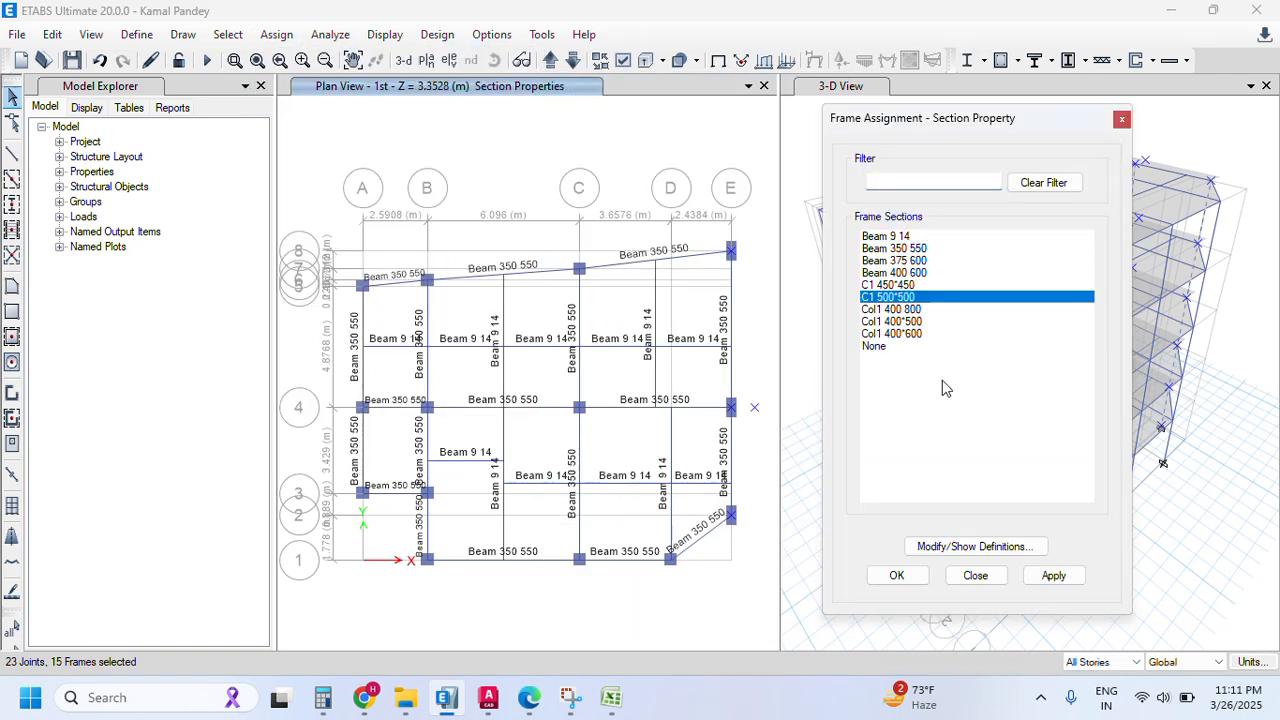
left_click(1053, 575)
left_click(897, 576)
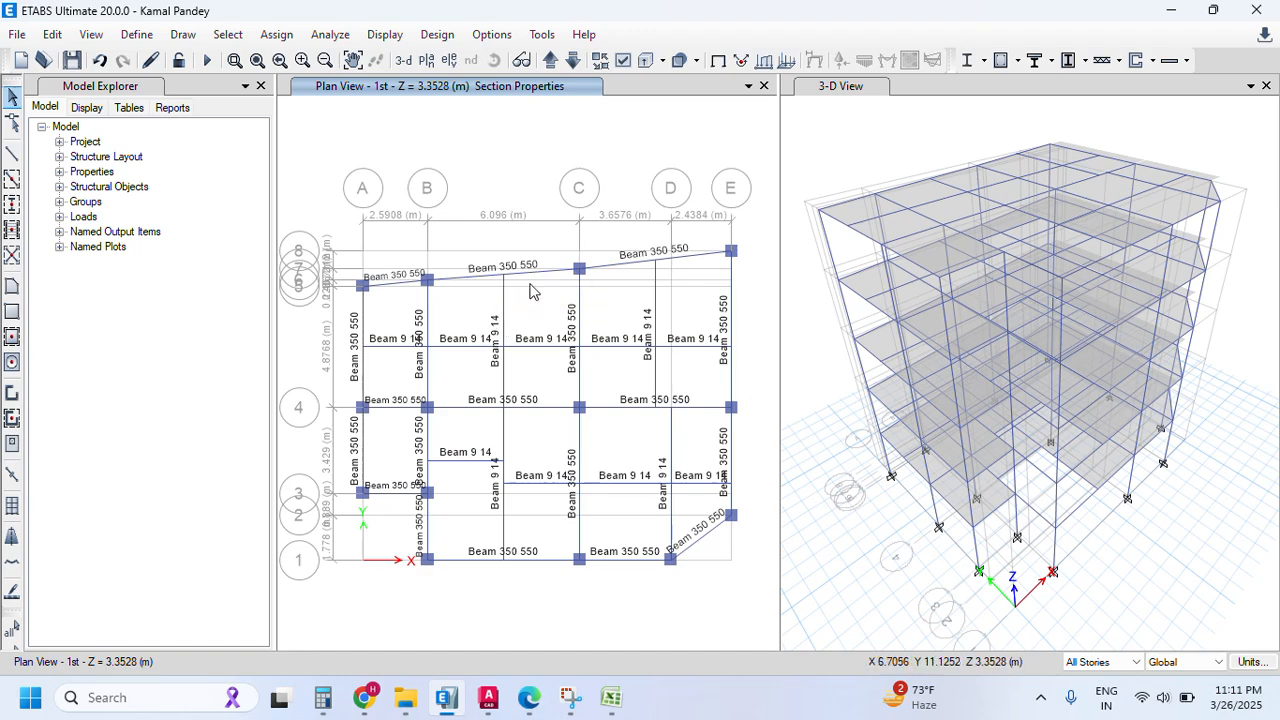
- Switch to the NBC105-2020 PDF in Edge and view the clauses on torsion and re-entrant corner irregularity
left_click(1173, 9)
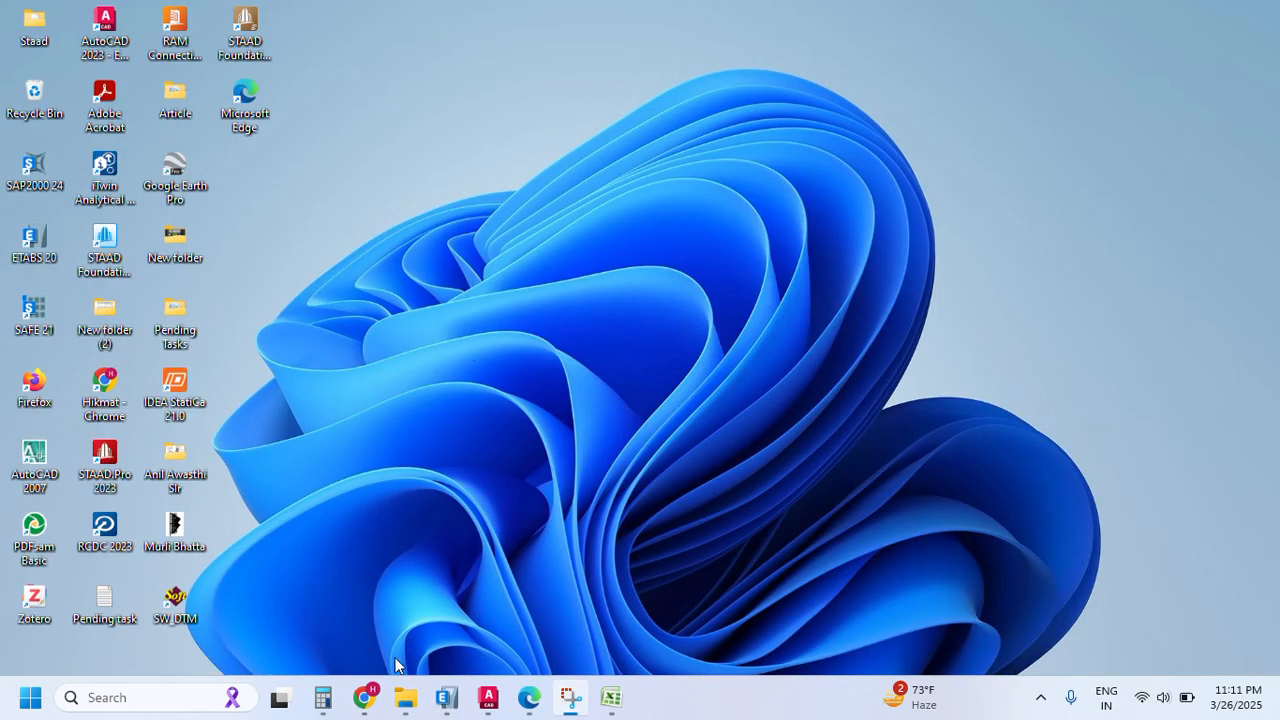
mouse_move(405, 697)
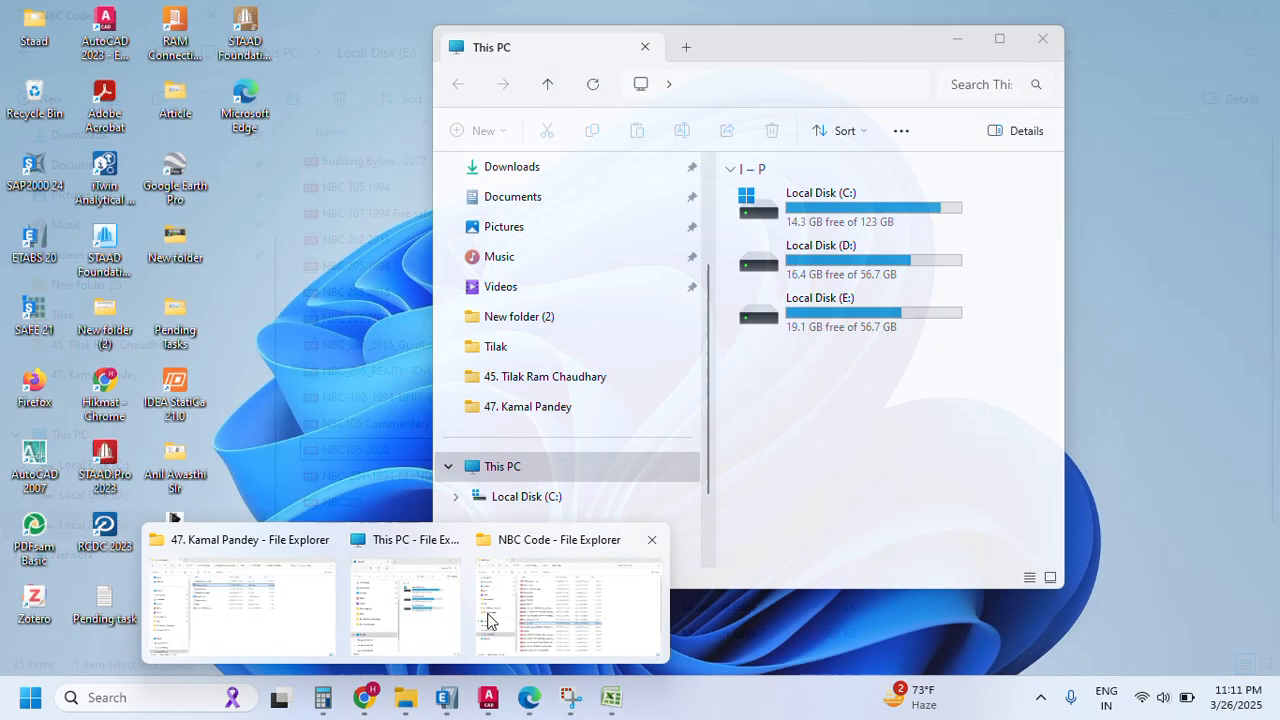
left_click(580, 605)
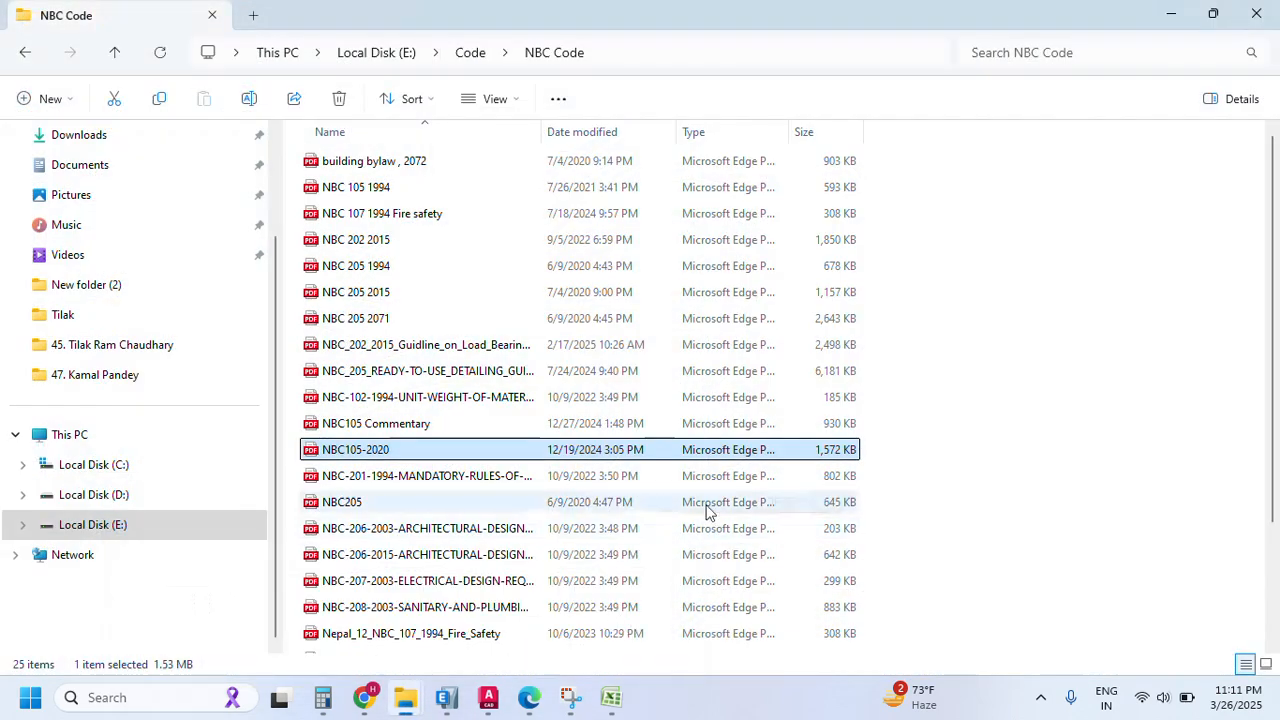
key("alt+Left")
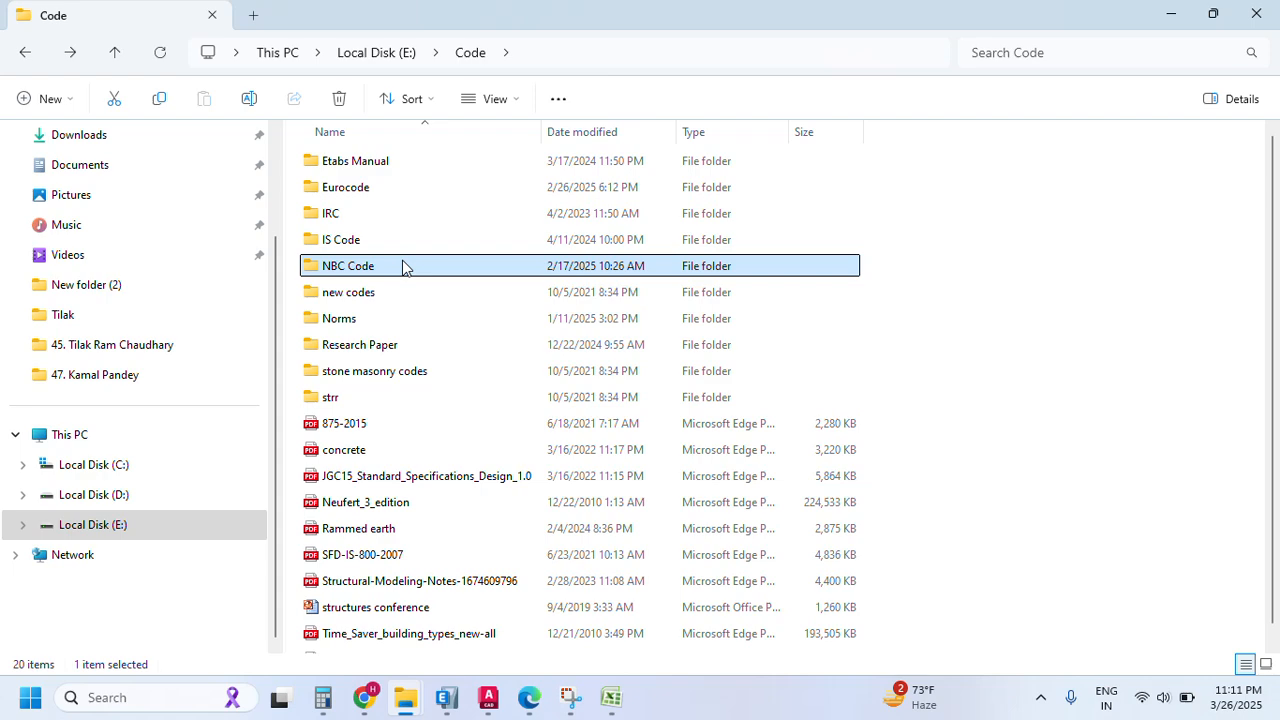
left_click(403, 266)
left_click(529, 697)
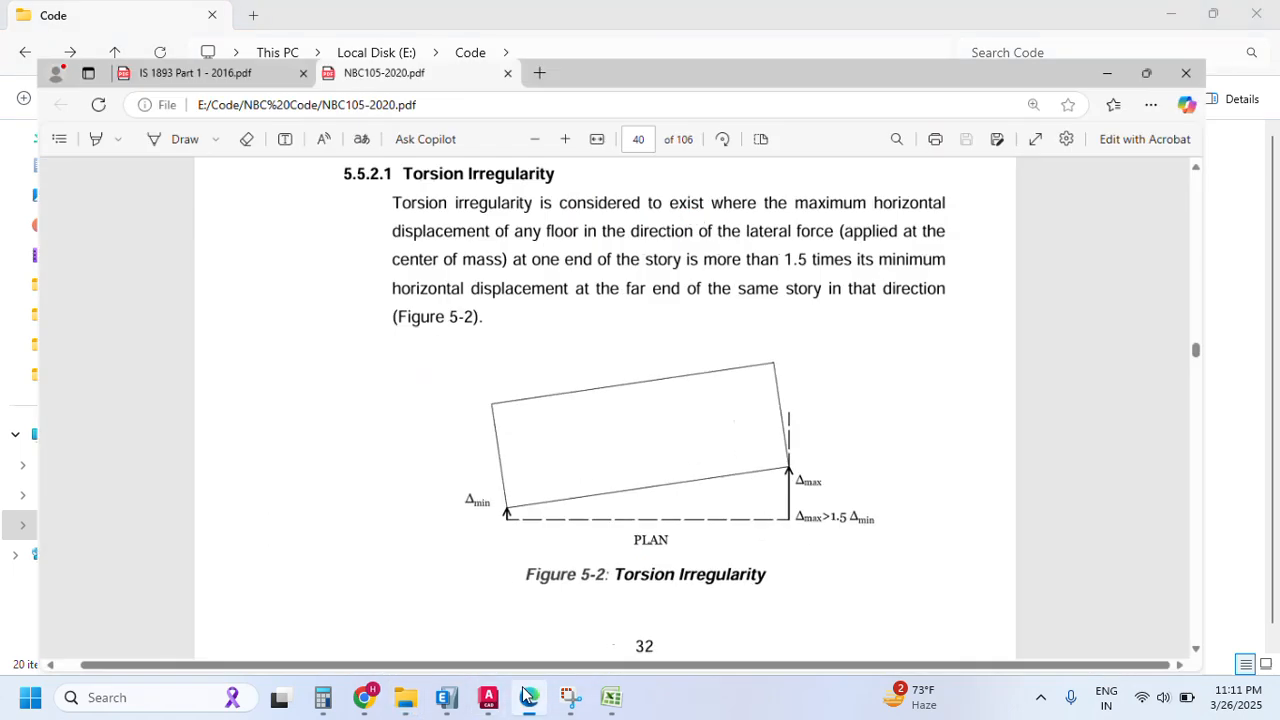
scroll(1247, 365, "down", 5)
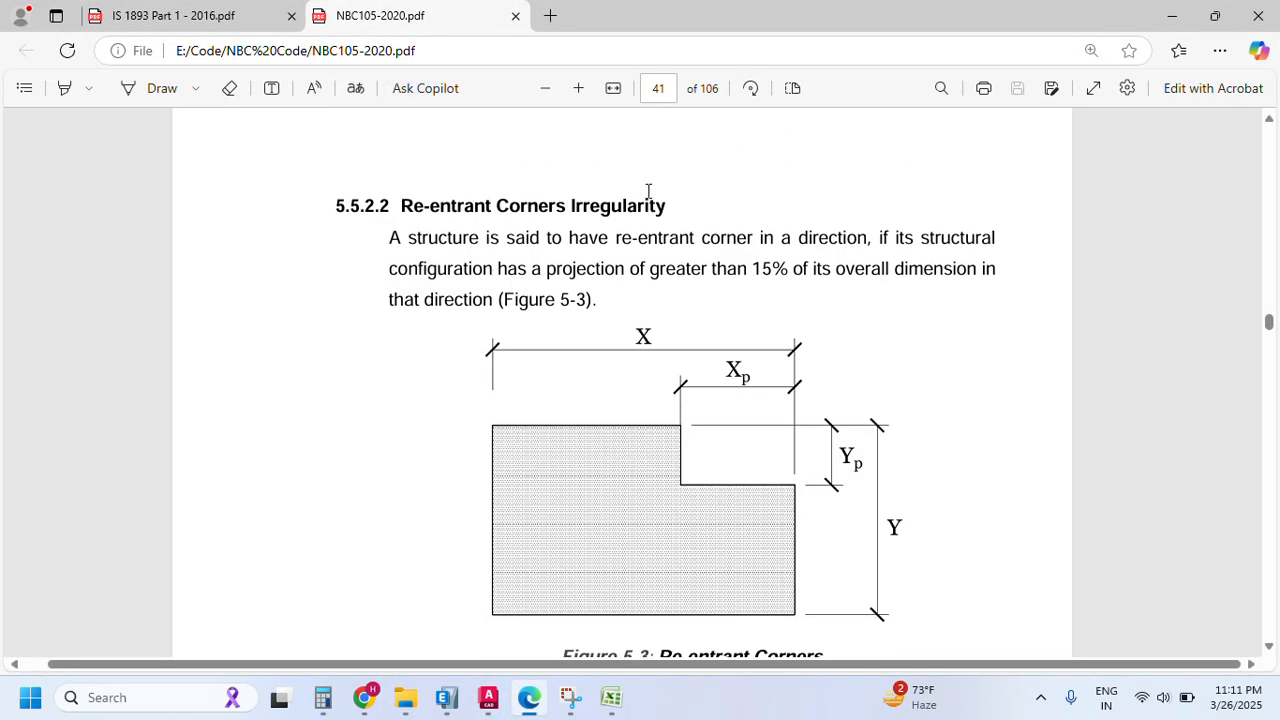
- Search the NBC105-2020 PDF for "shear wall" and go to section 5, Shear Walls
key("ctrl+f")
type("shear")
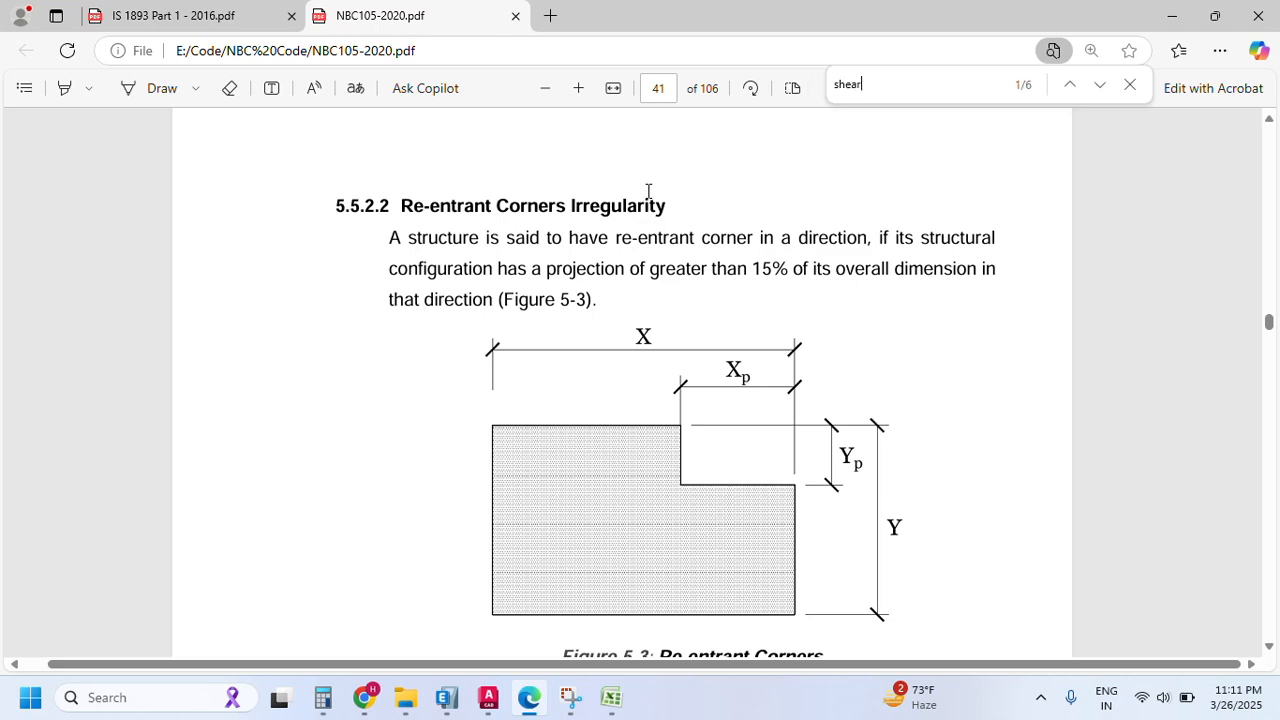
type(" wall")
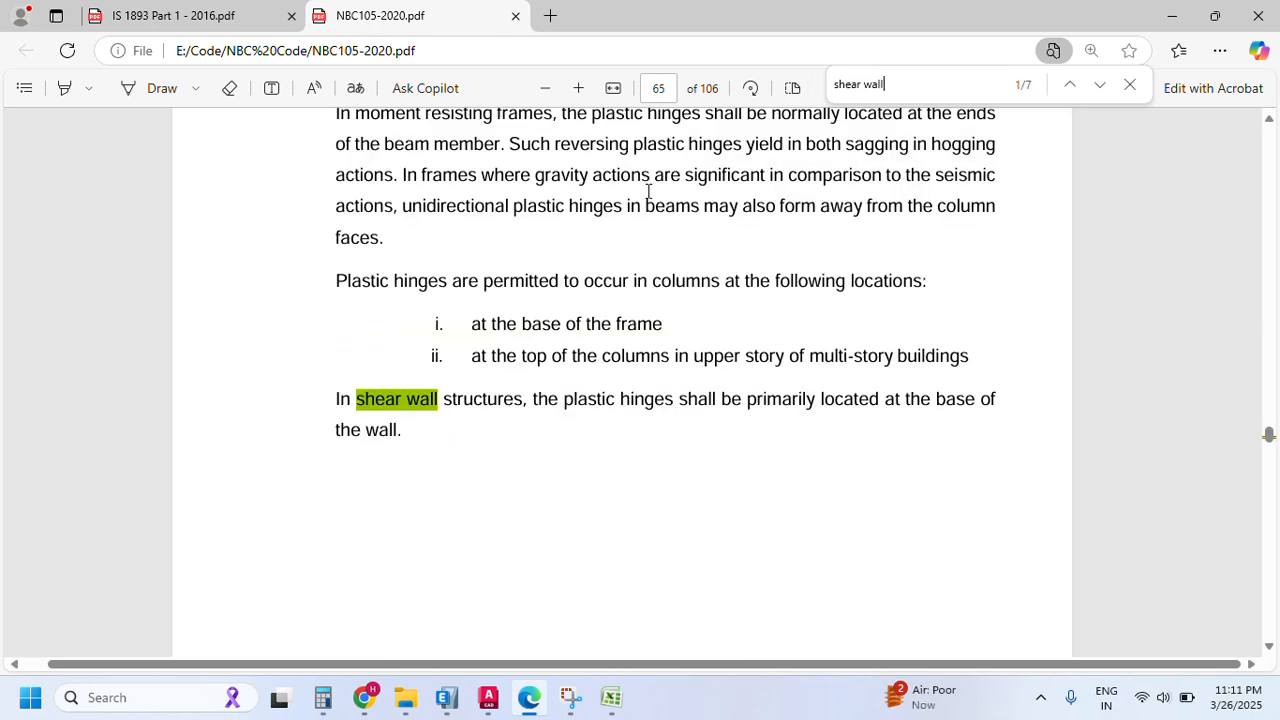
key("Return")
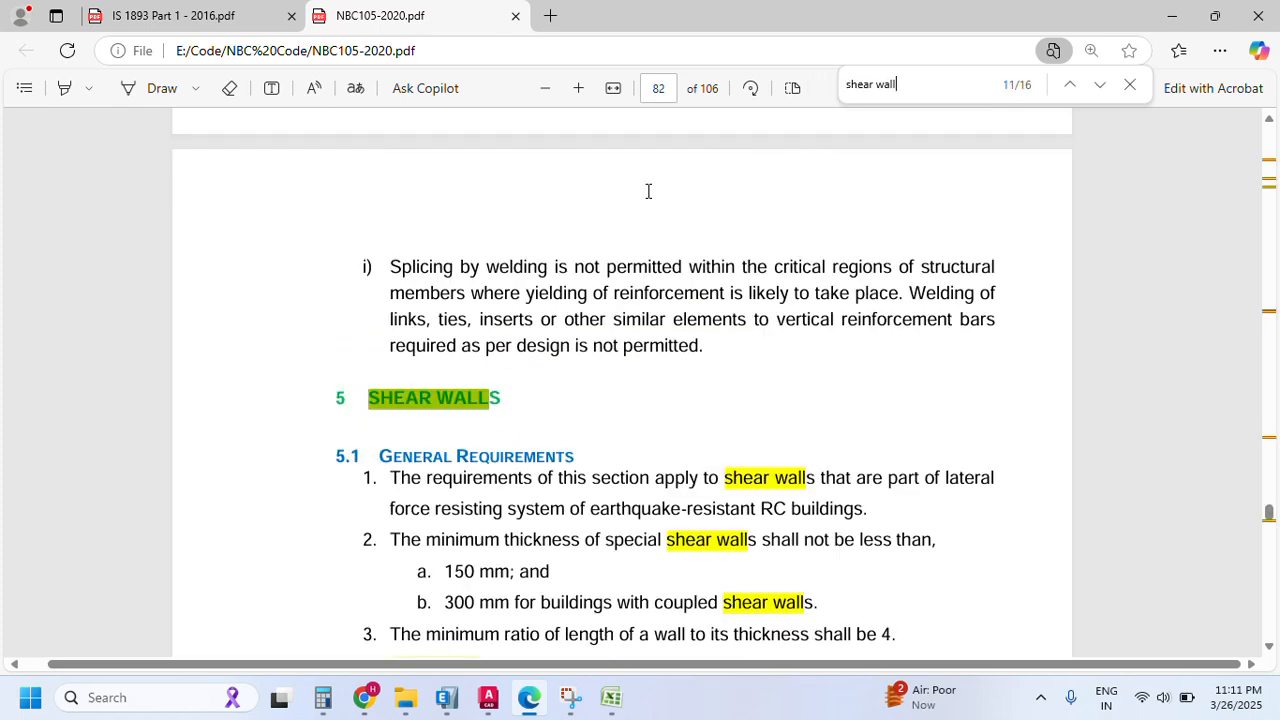
- Examine the general requirements for shear walls in clause 5.1, including minimum thickness and length-to-thickness ratio
scroll(625, 577, "down", 2)
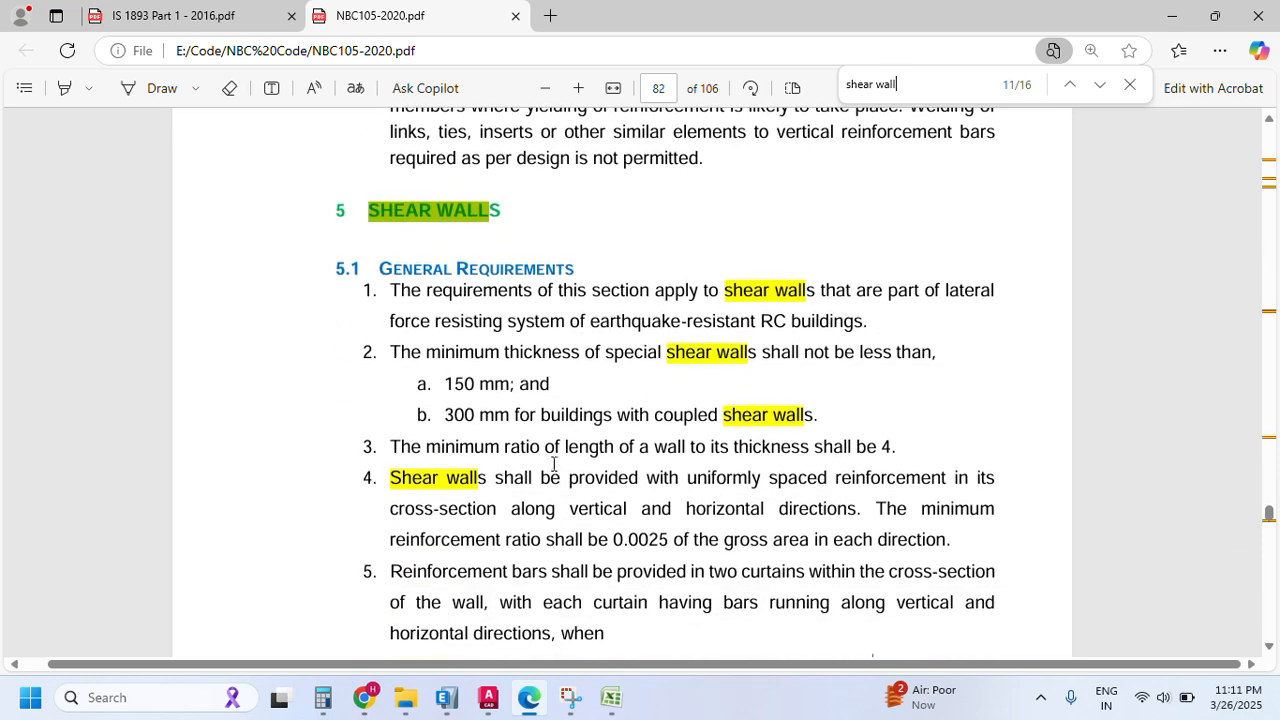
left_click_drag(443, 296, 744, 296)
left_click(770, 325)
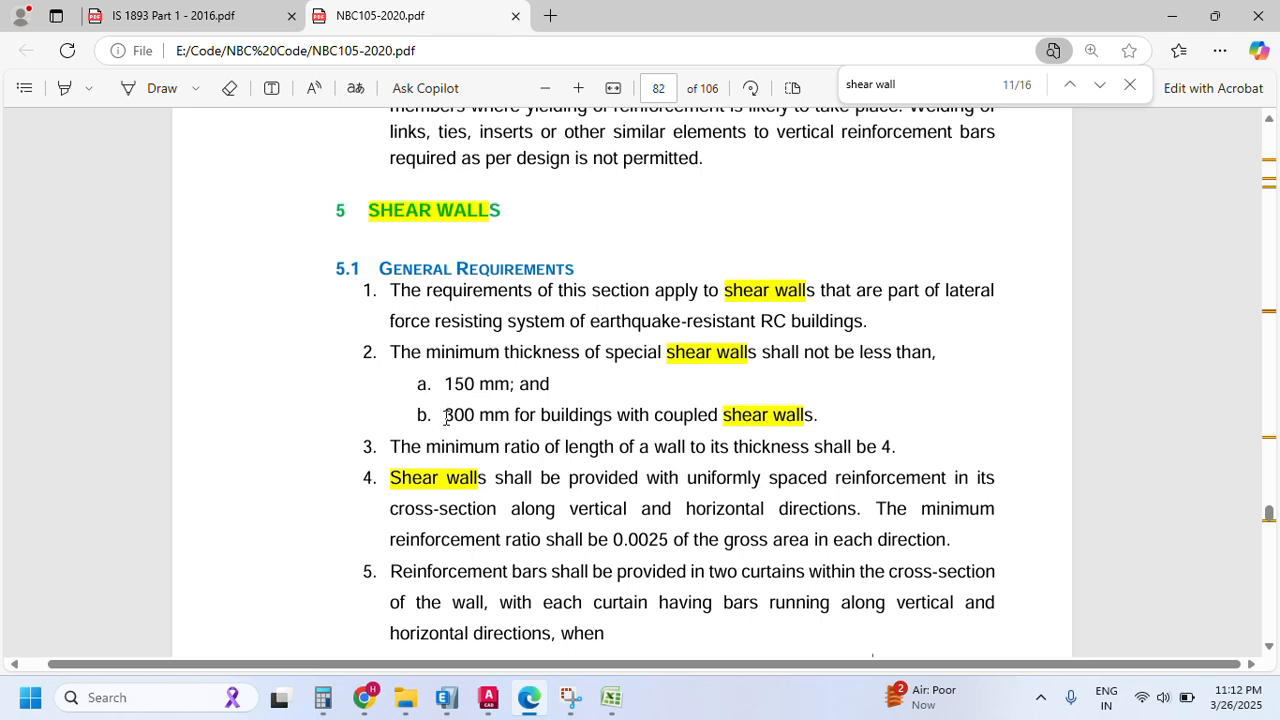
- Read the minimum thickness for coupled shear walls and the length-to-thickness ratio in items 2 and 3 of clause 5.1
left_click_drag(445, 416, 598, 420)
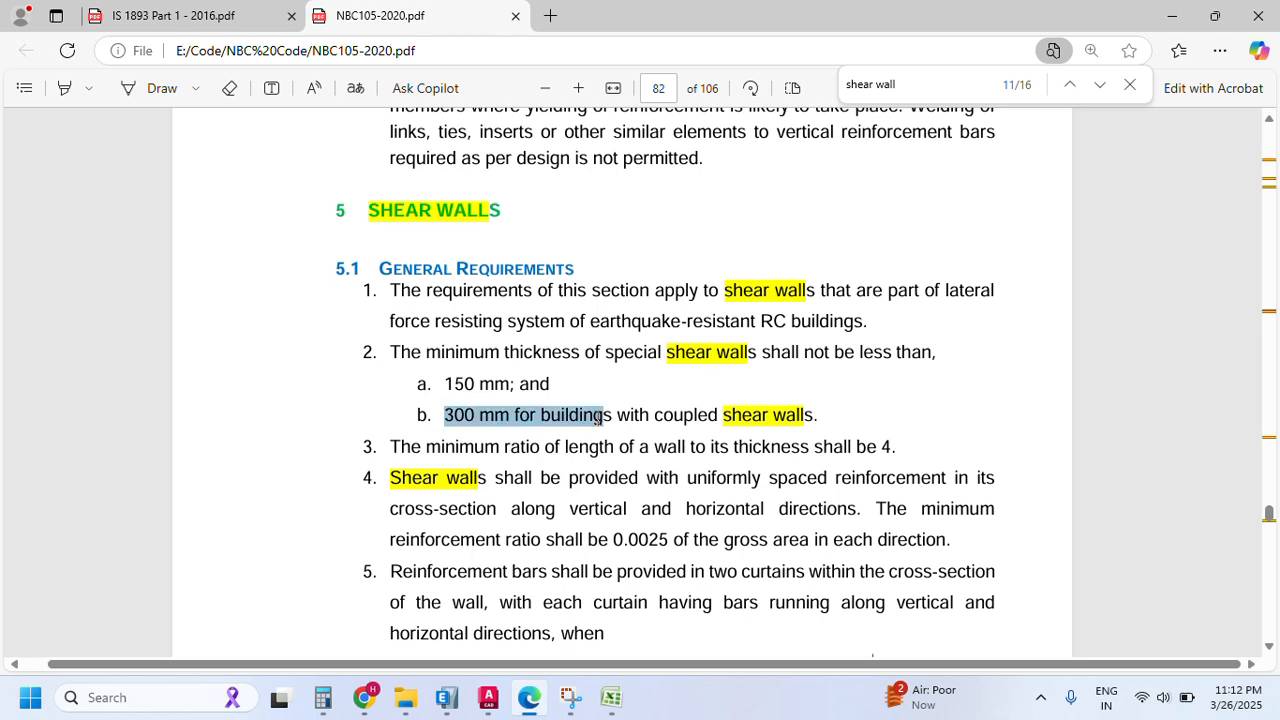
left_click(469, 427)
scroll(492, 511, "down", 1)
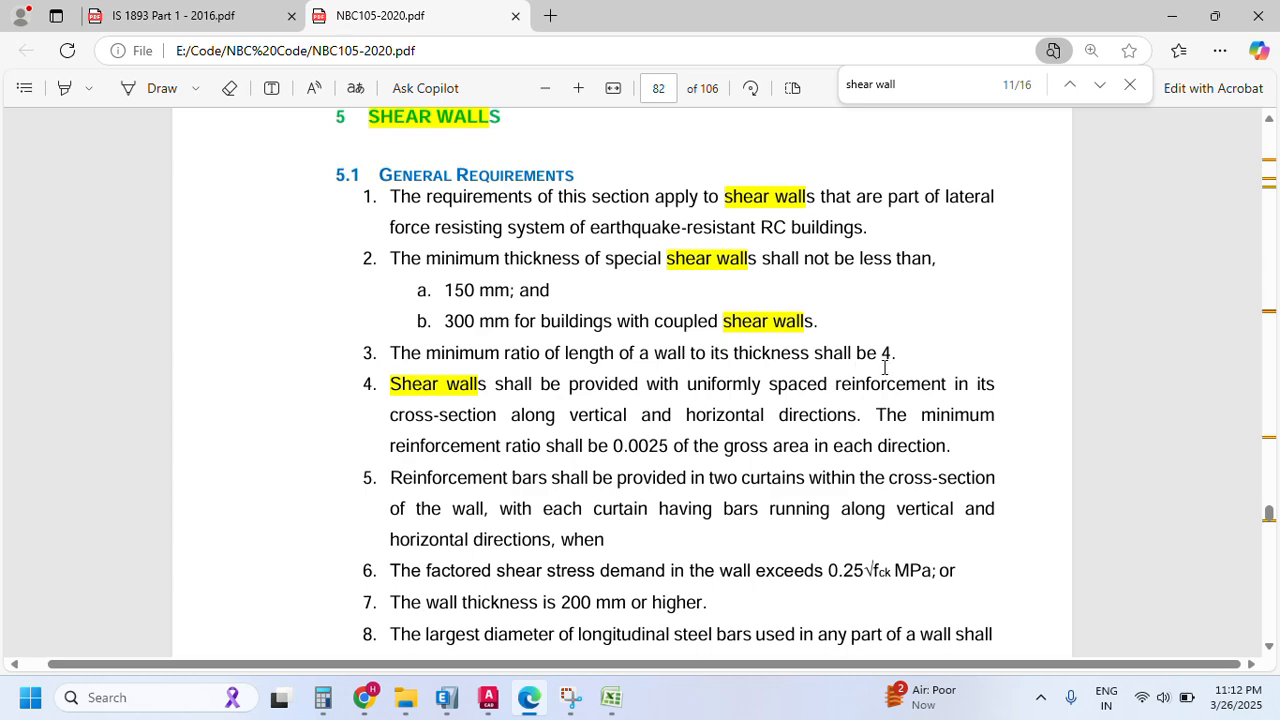
- Switch to ETABS and bring up the wall section properties, keeping the plan view uncovered
left_click(1172, 16)
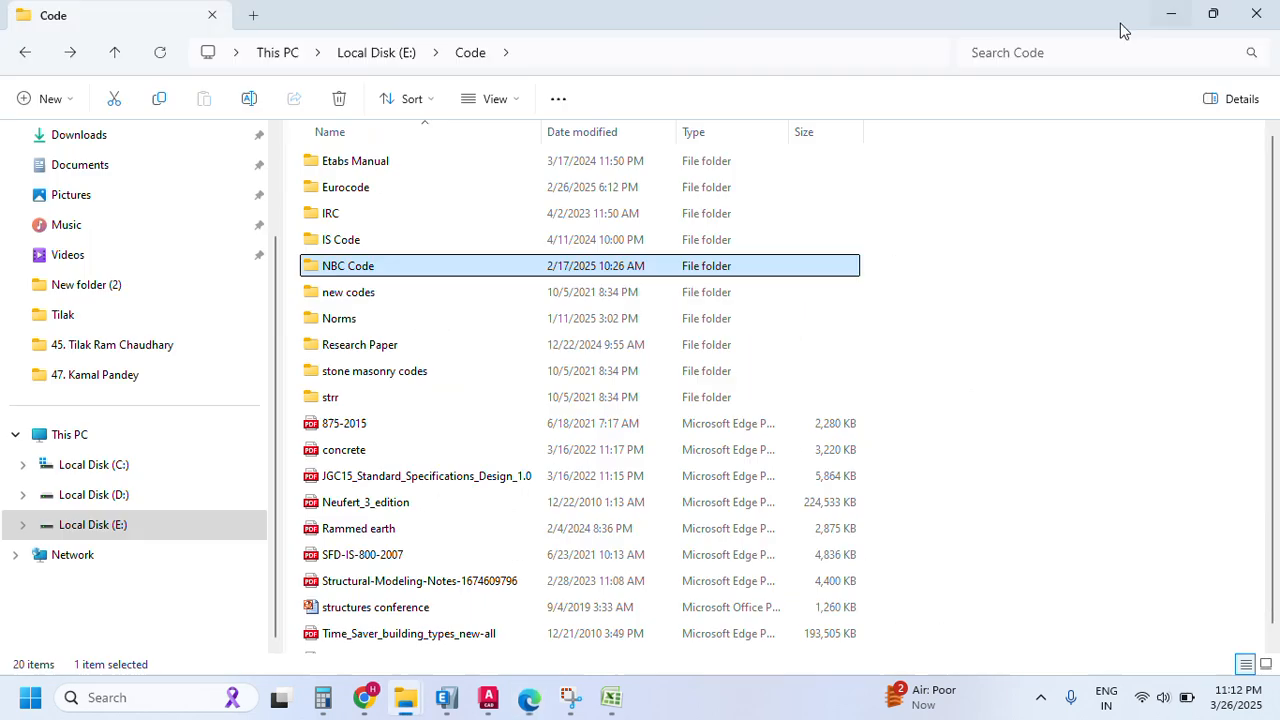
left_click(1173, 16)
left_click(446, 697)
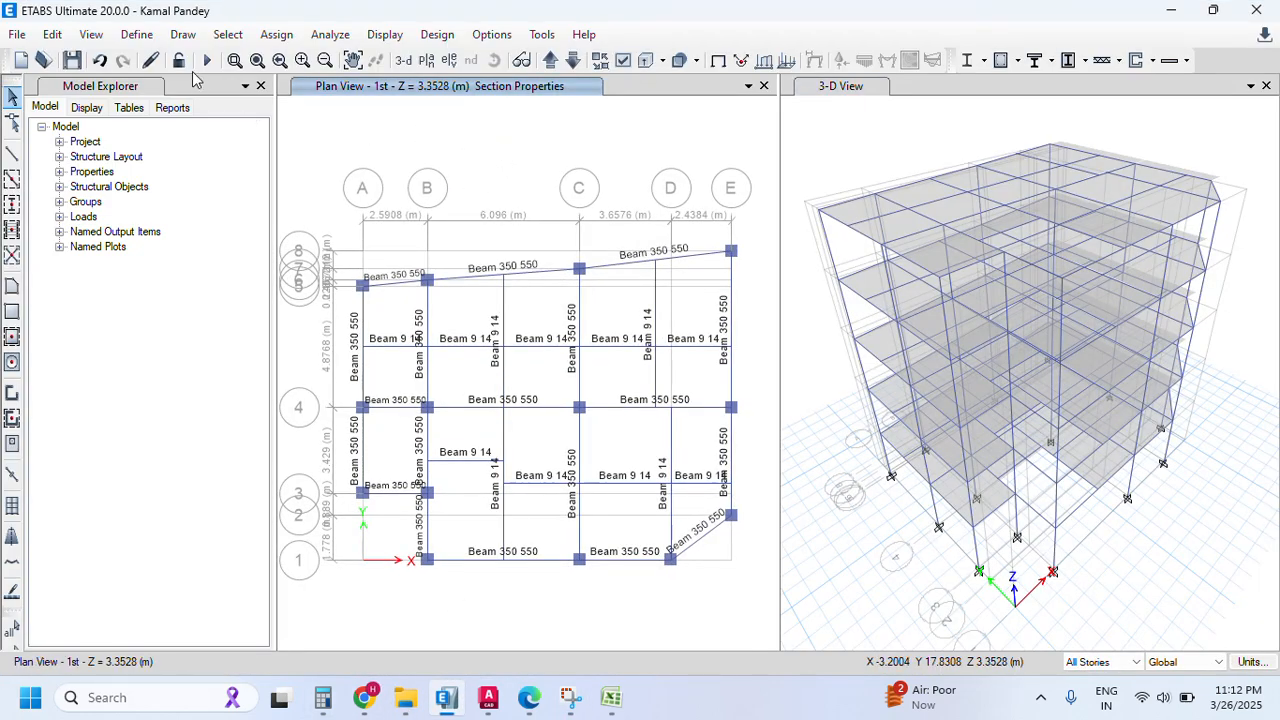
left_click(150, 36)
mouse_move(230, 89)
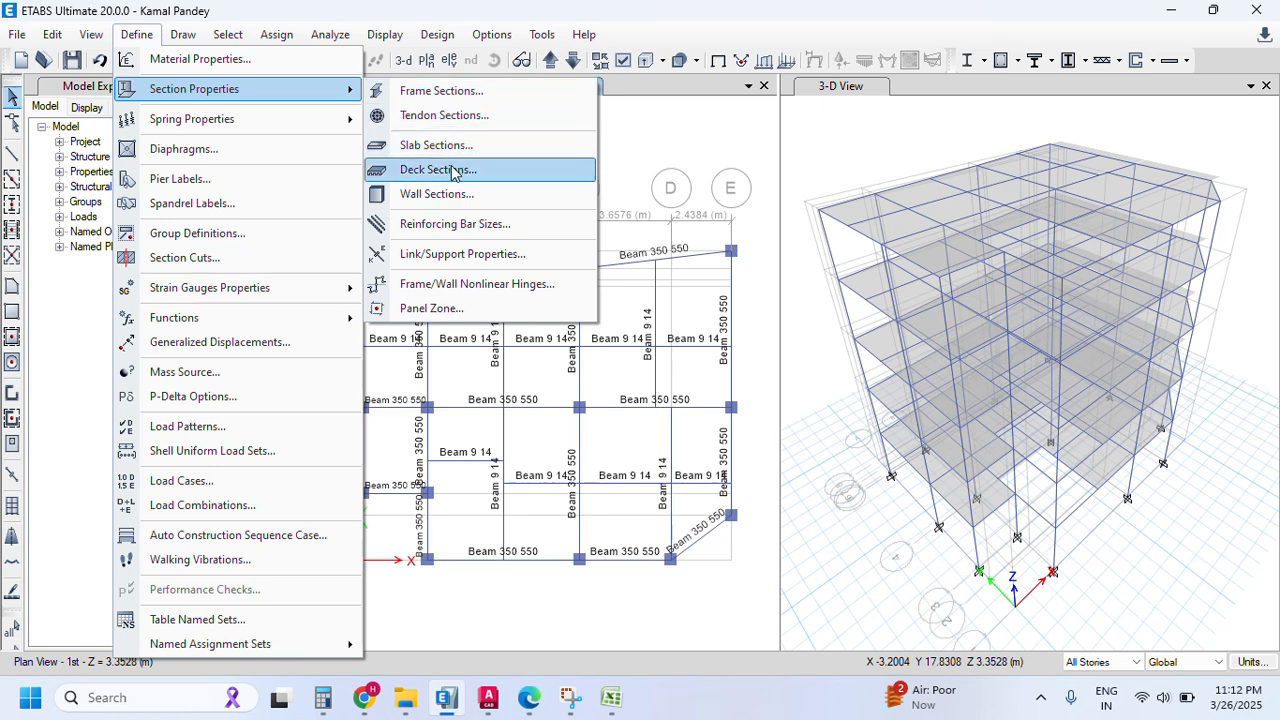
left_click(440, 194)
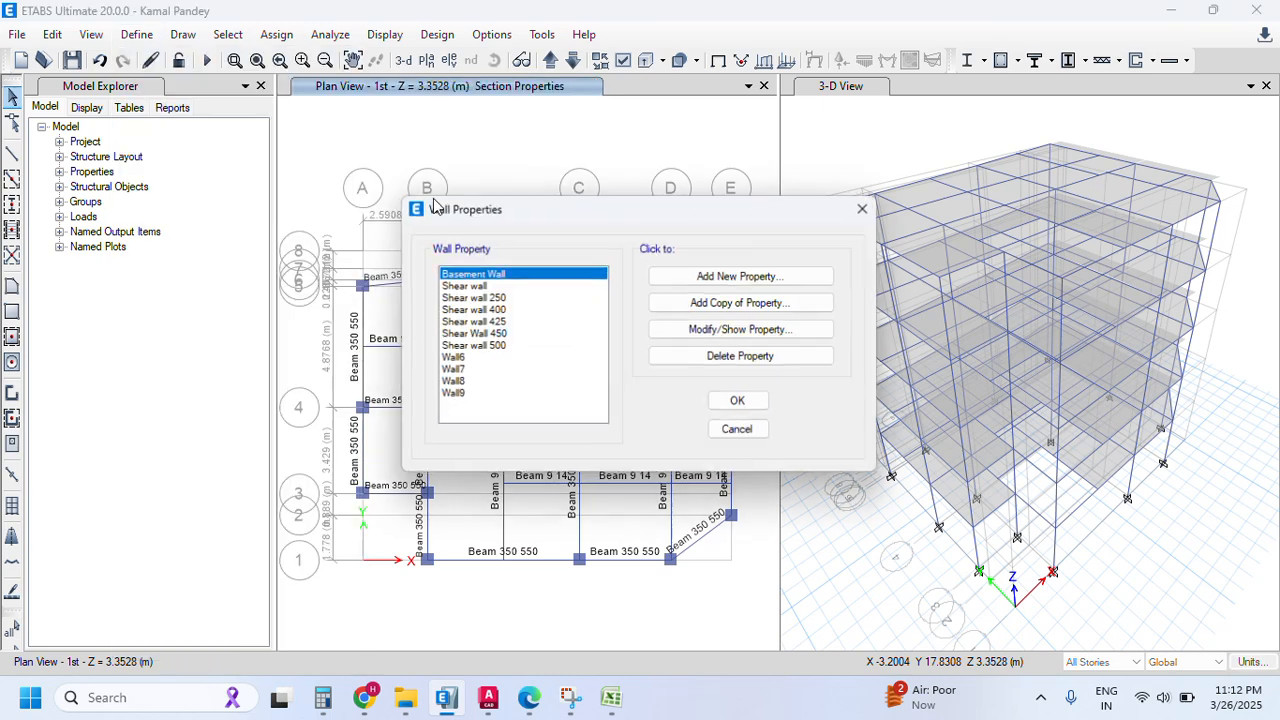
left_click(503, 298)
left_click(508, 322)
left_click_drag(652, 208, 957, 150)
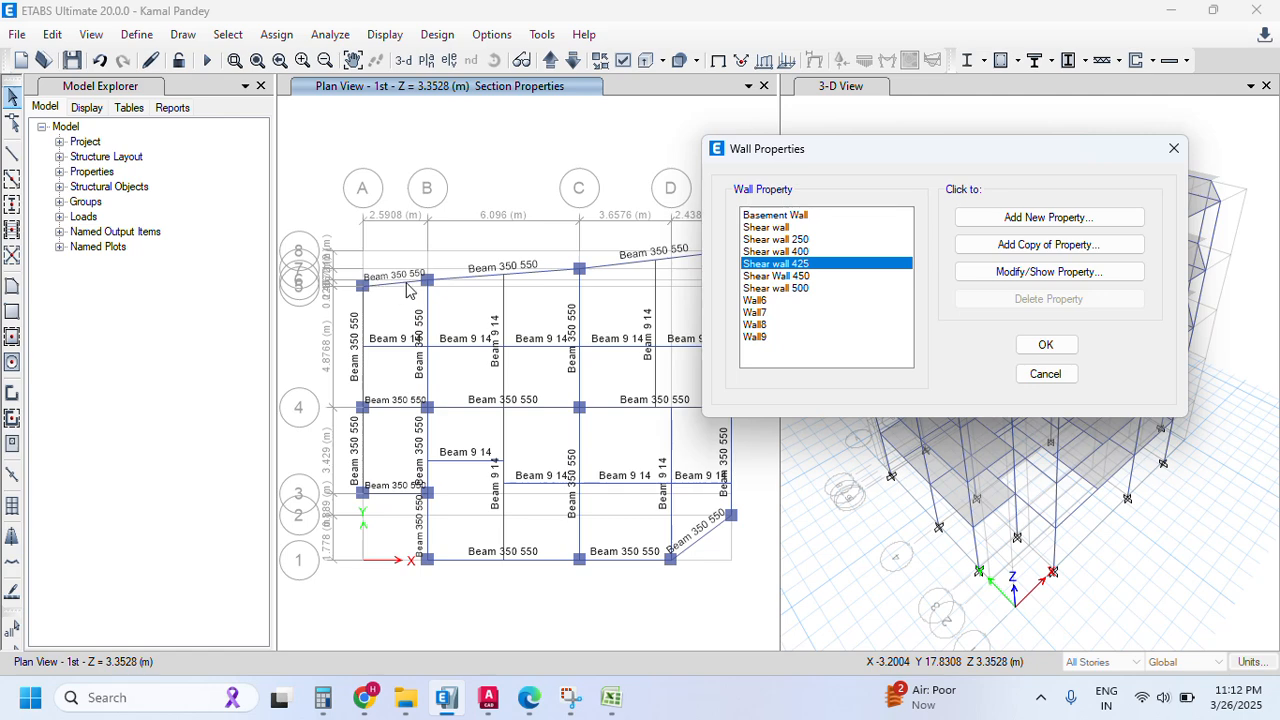
- Review the material and thickness of the Shear wall 400 property and close the wall definitions
left_click(770, 251)
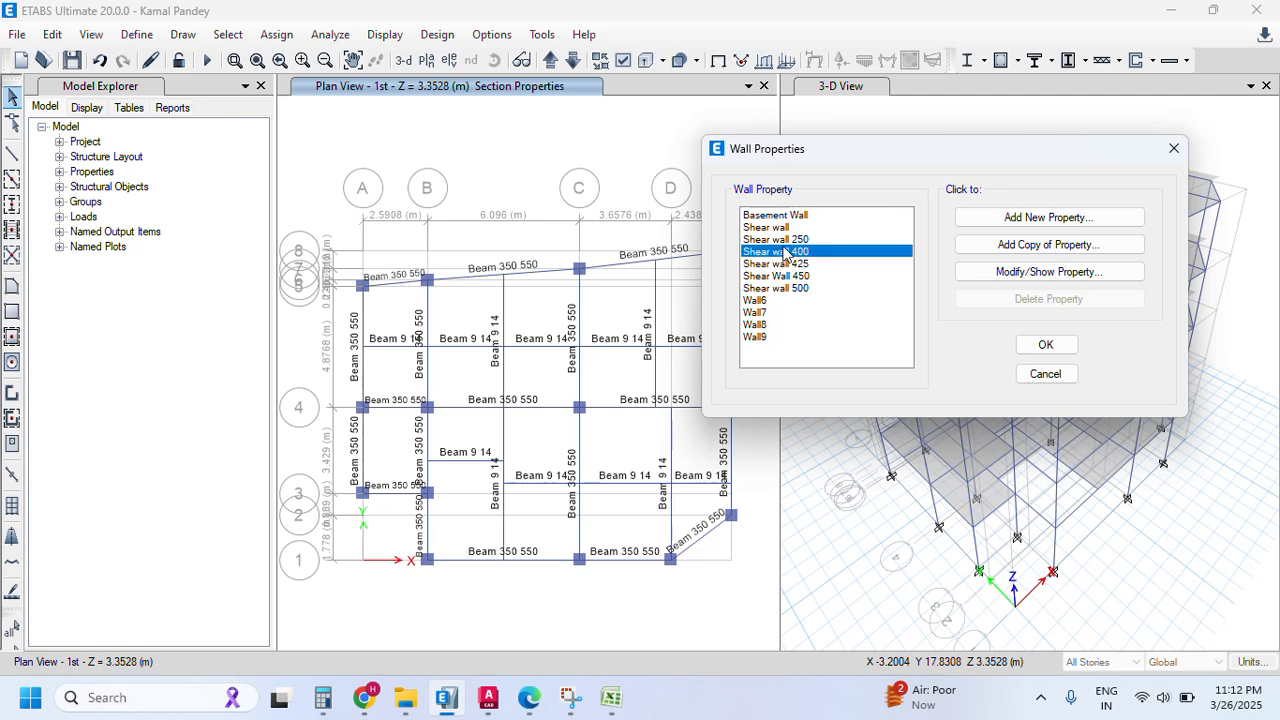
left_click(1075, 272)
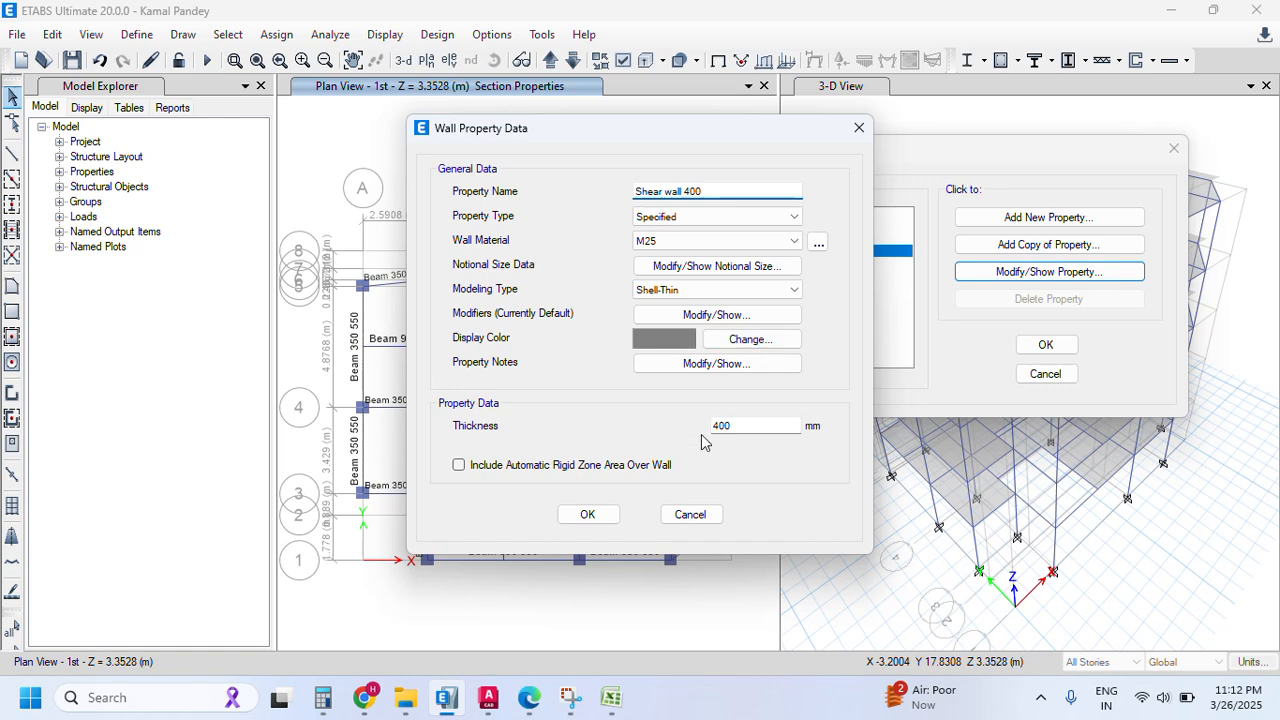
left_click(588, 514)
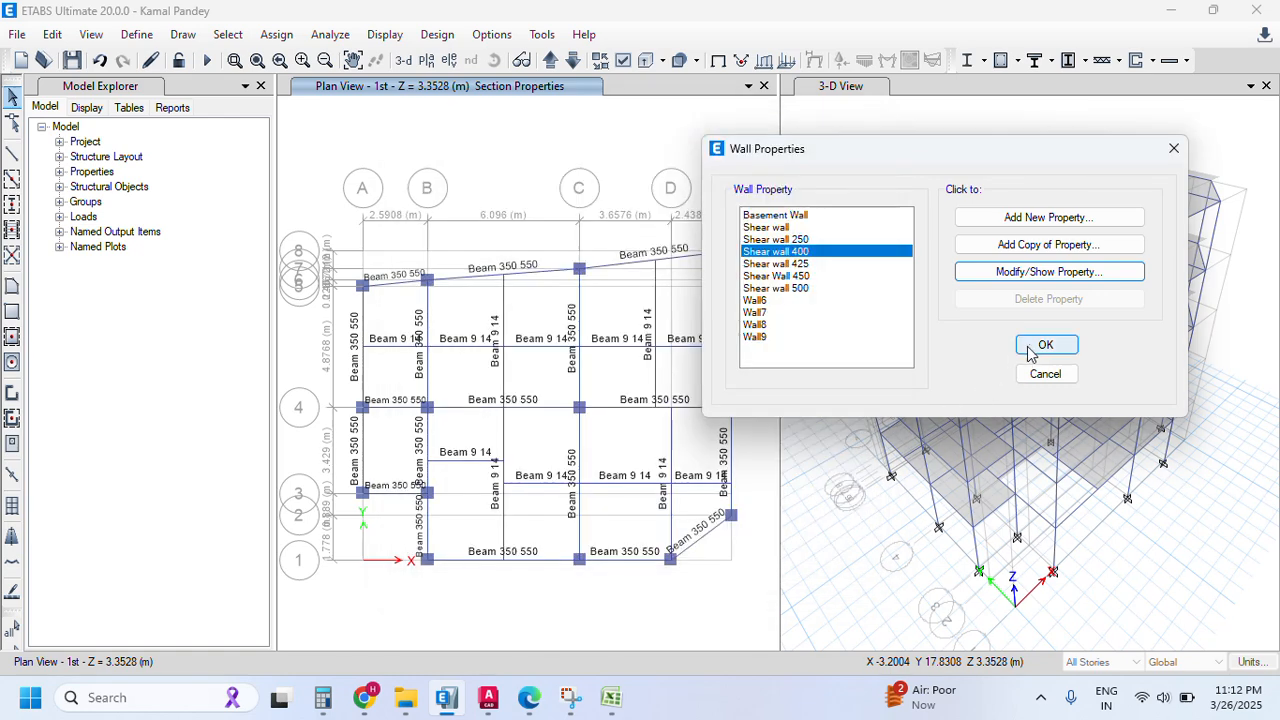
left_click(1045, 344)
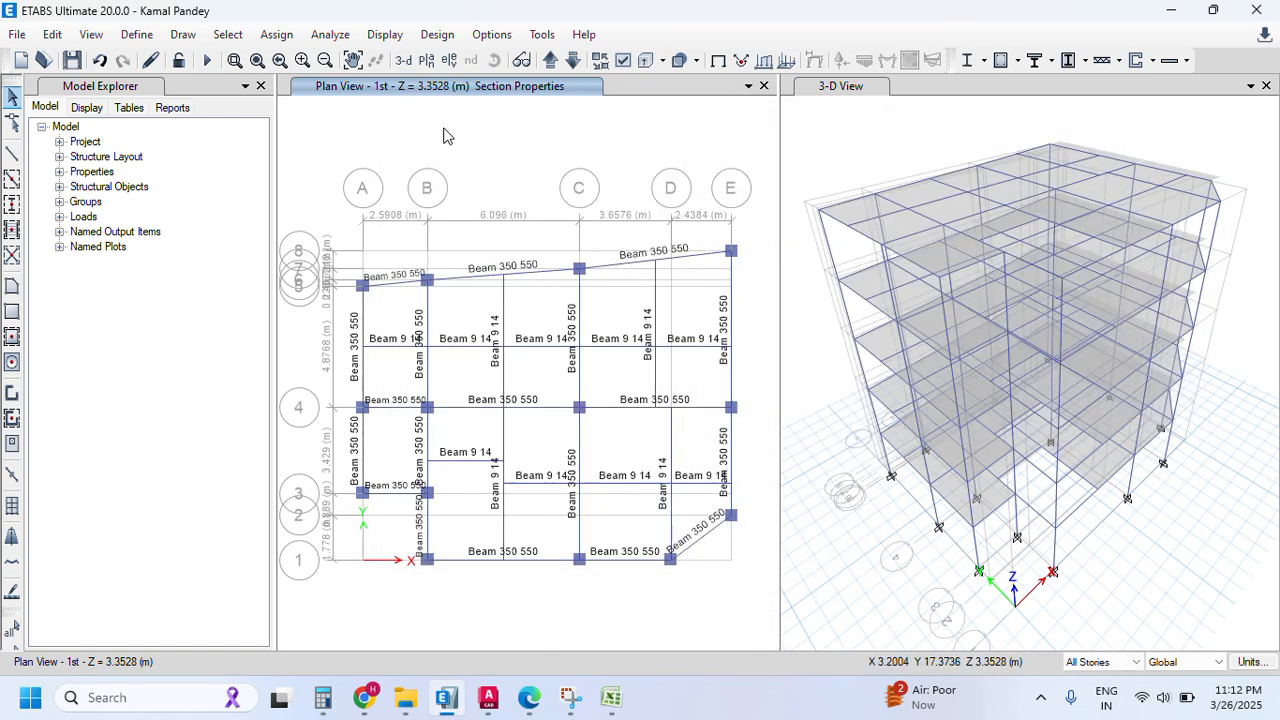
- Show the elevation view along grid E and select the first-story column at grid 4
left_click(449, 60)
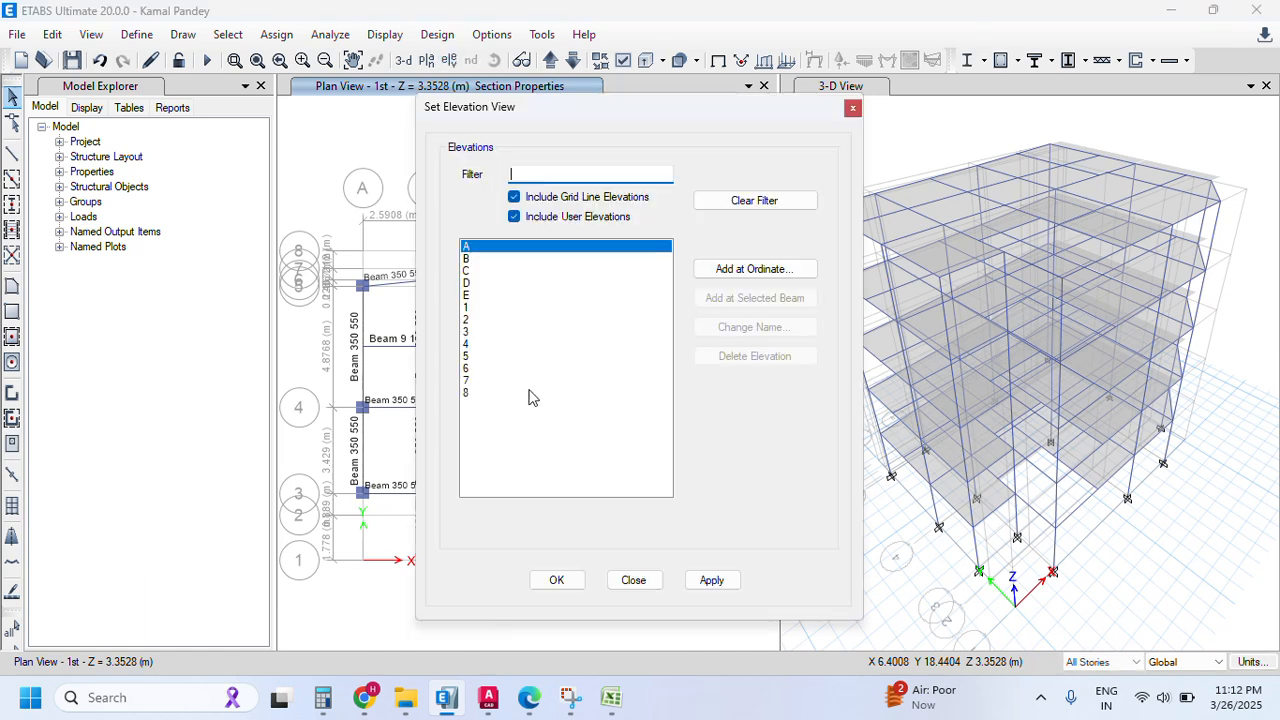
left_click(478, 295)
left_click(712, 580)
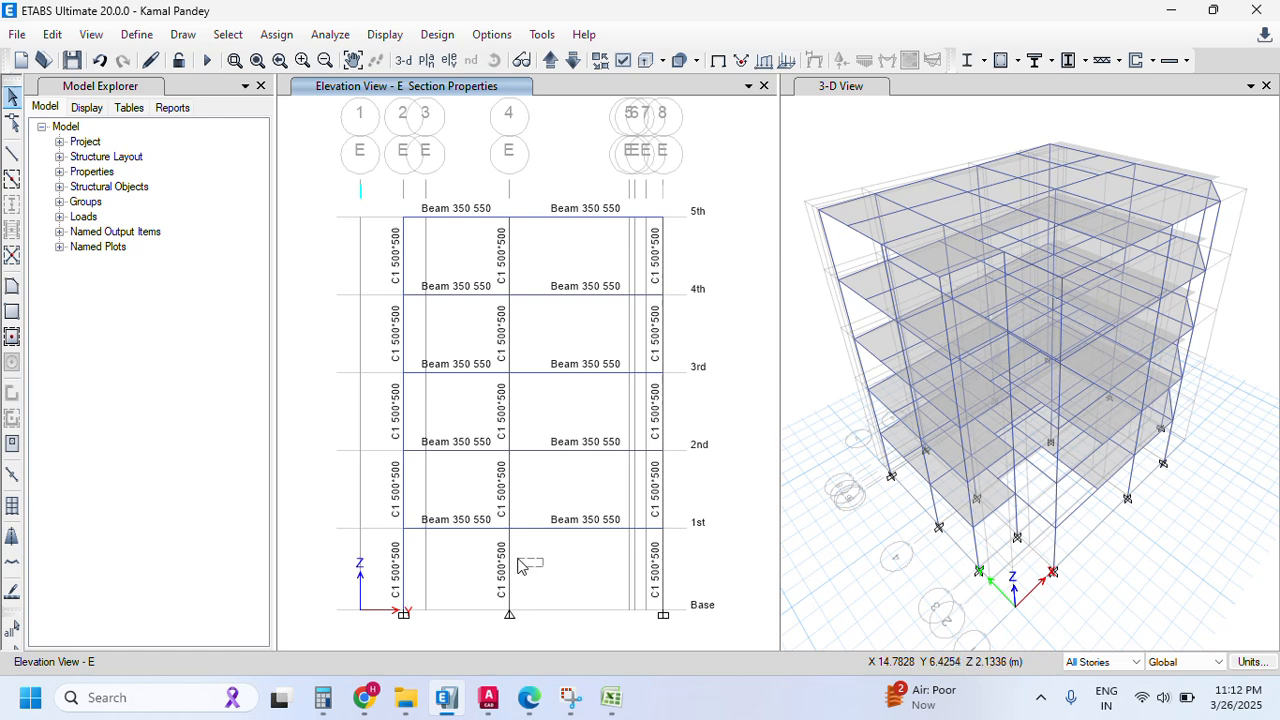
left_click(511, 568)
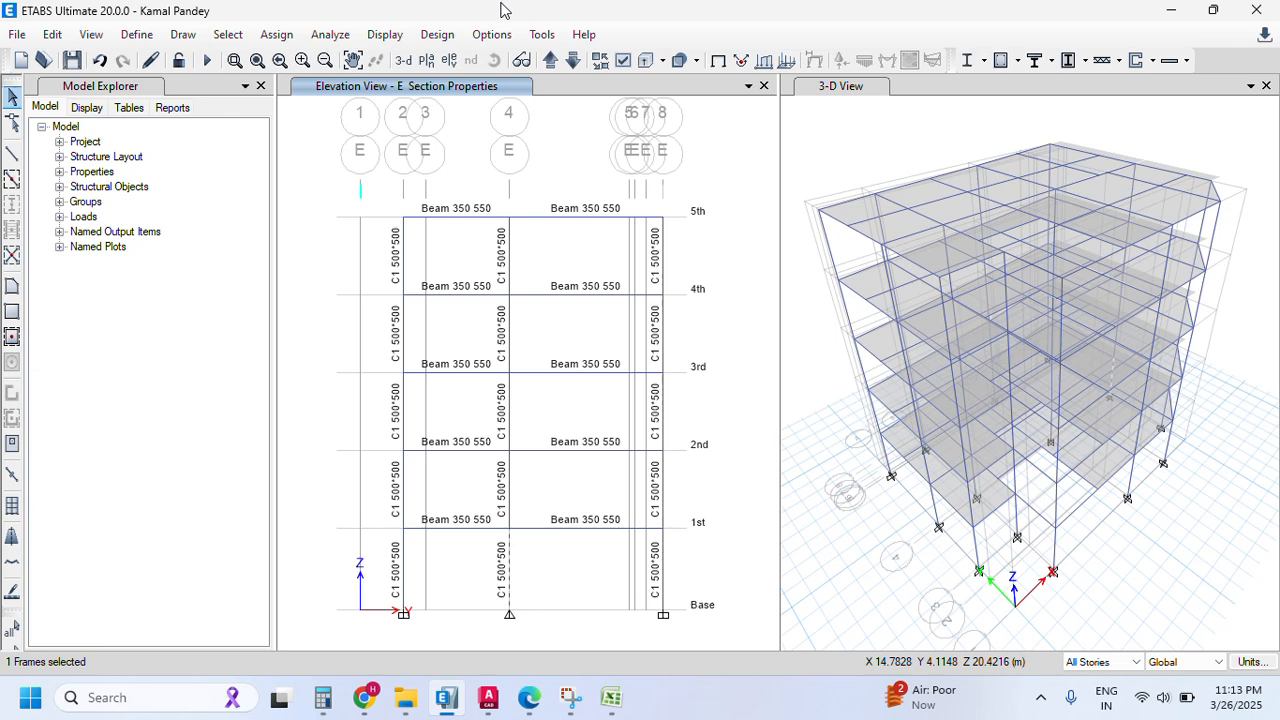
- Replicate the selected ground-storey column on grid line 4 once, with dx 0 and dy 0.8 m
key("ctrl+r")
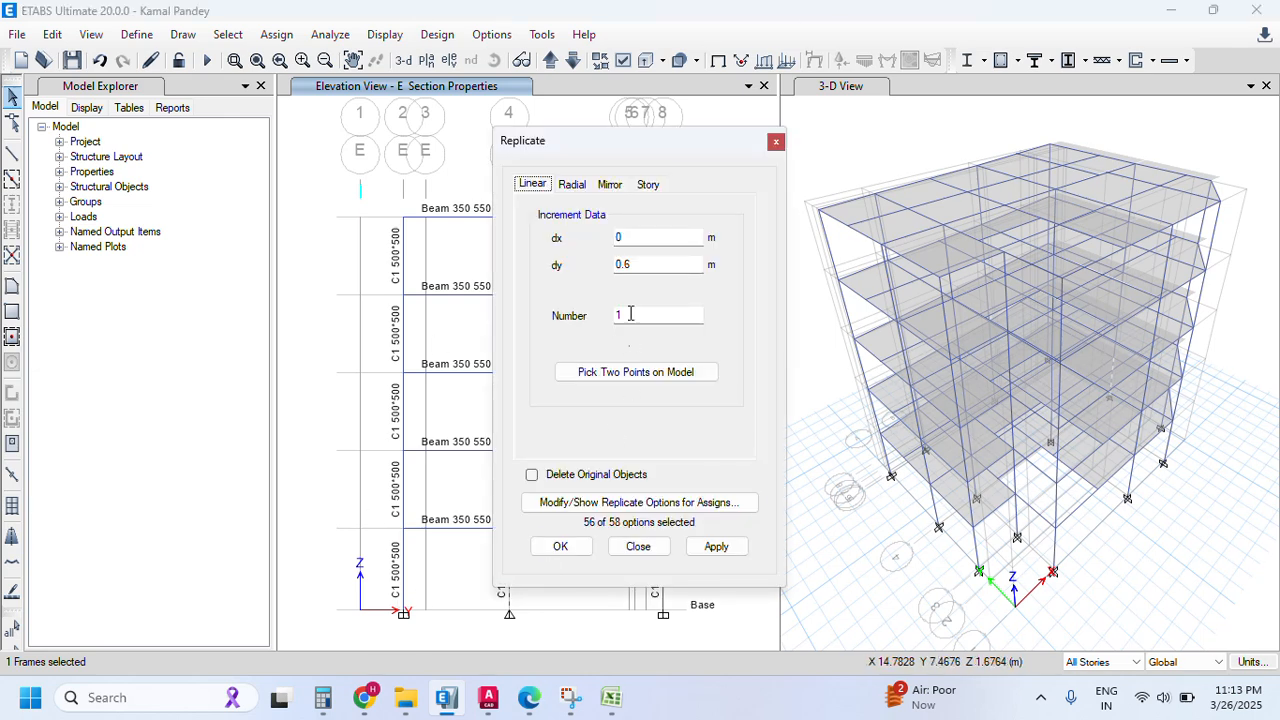
left_click_drag(620, 148, 771, 140)
double_click(812, 262)
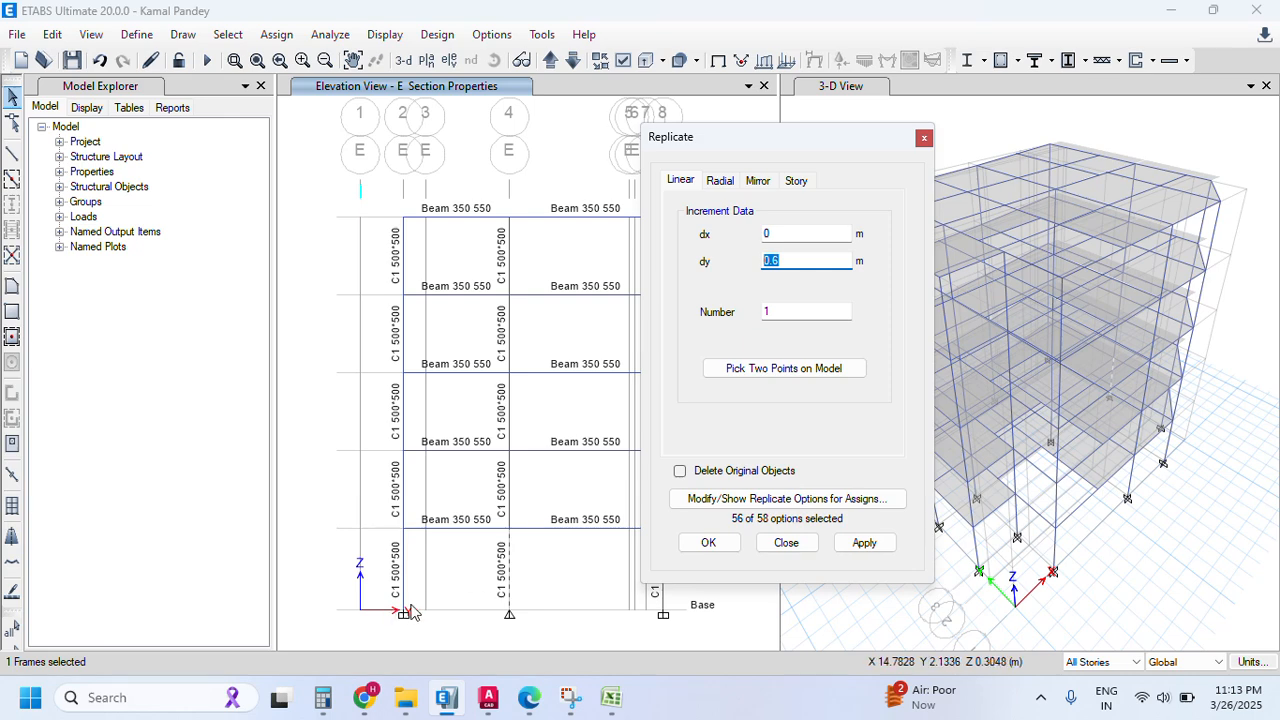
type("0")
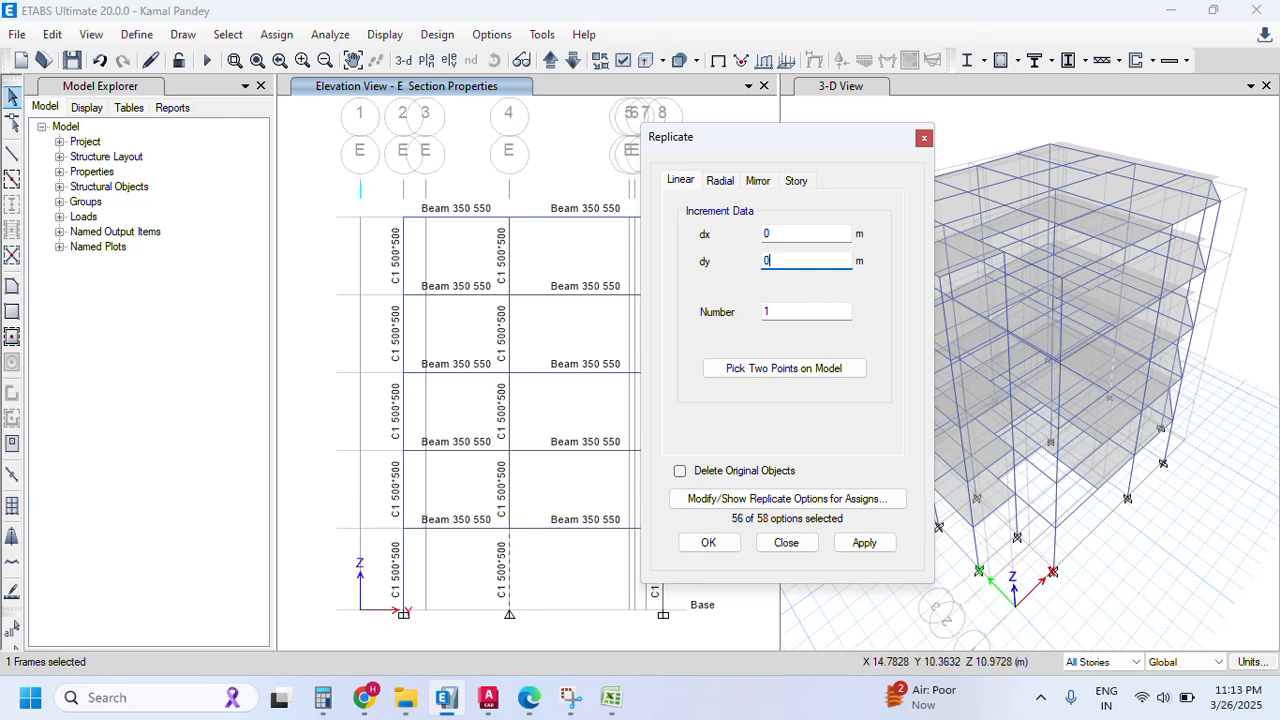
left_click(864, 545)
left_click(519, 595)
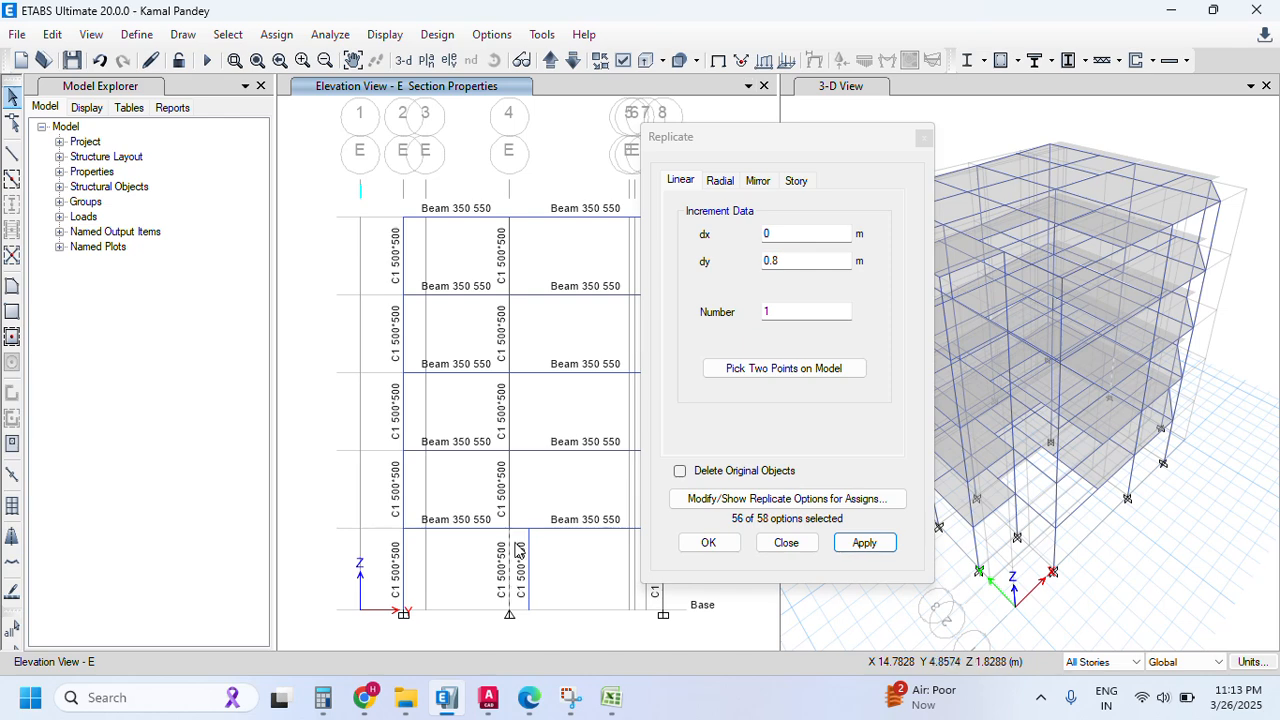
- Replicate the same column once in the opposite direction, with dy -0.8 m
left_click(767, 260)
type("-")
left_click(864, 542)
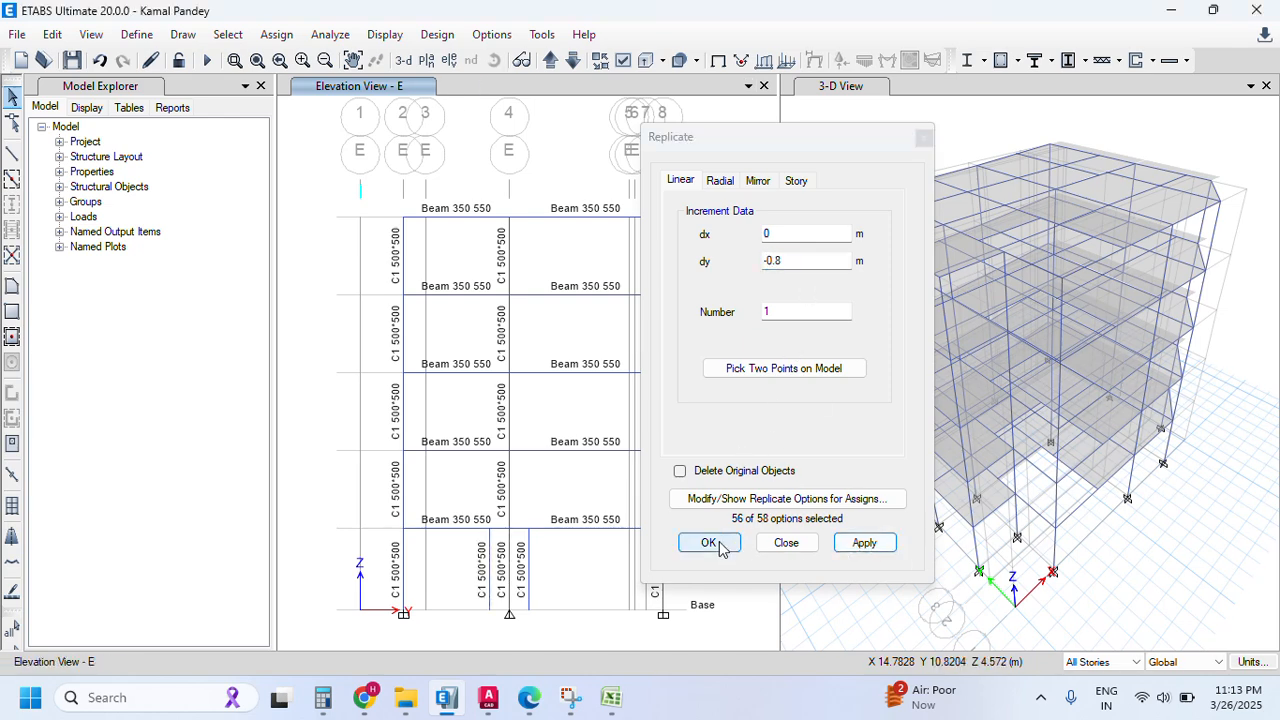
left_click(710, 543)
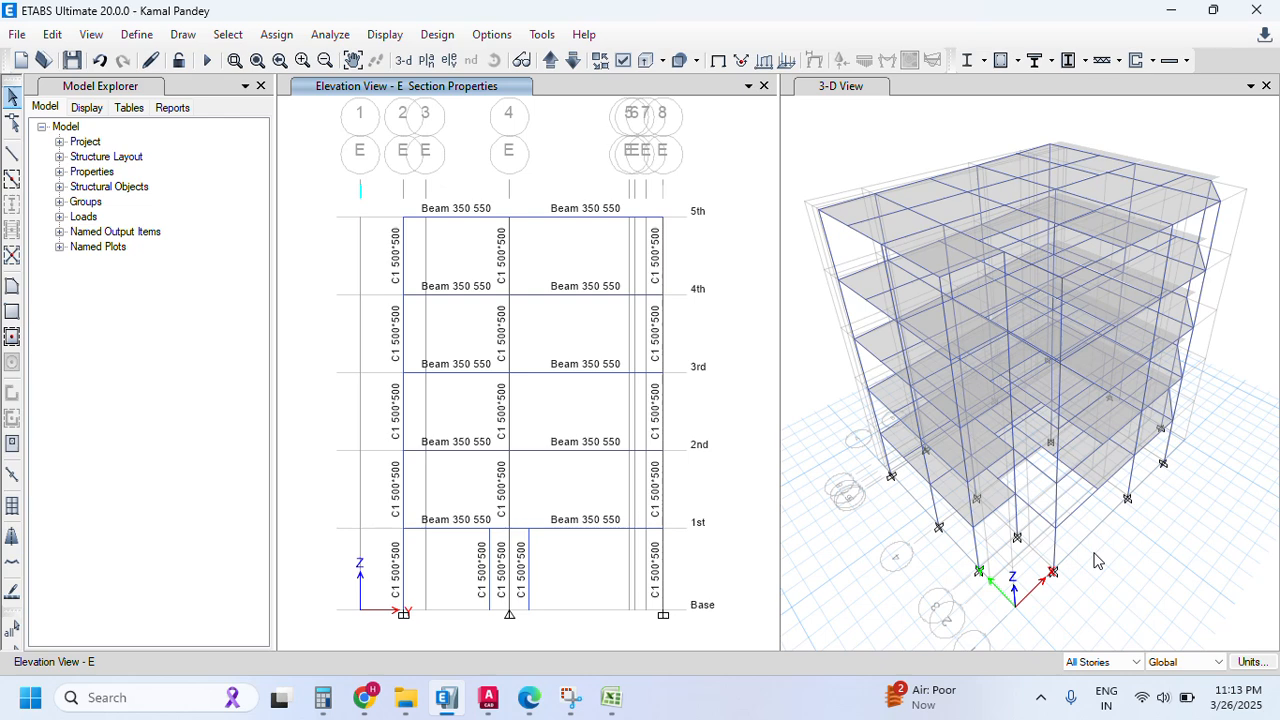
- Draw a rectangular Shear wall 400 between the two replicated columns, from the 1st storey level down to Base
left_click(12, 311)
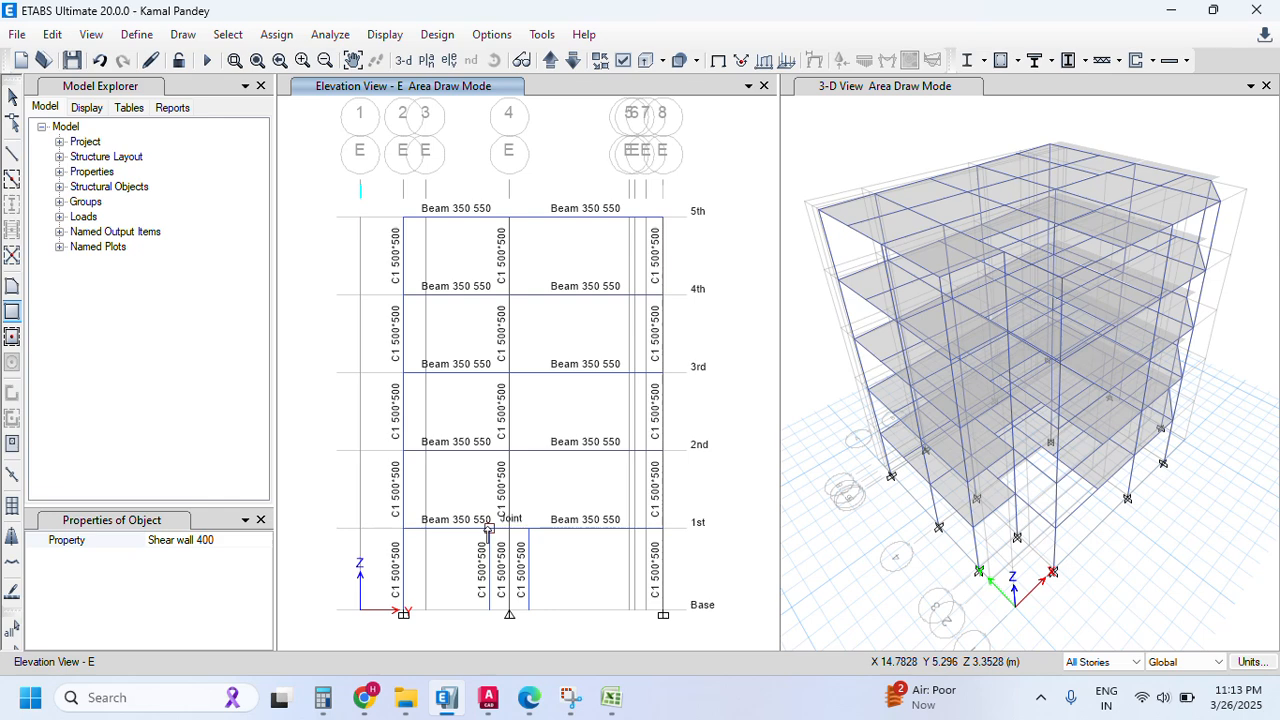
left_click(489, 528)
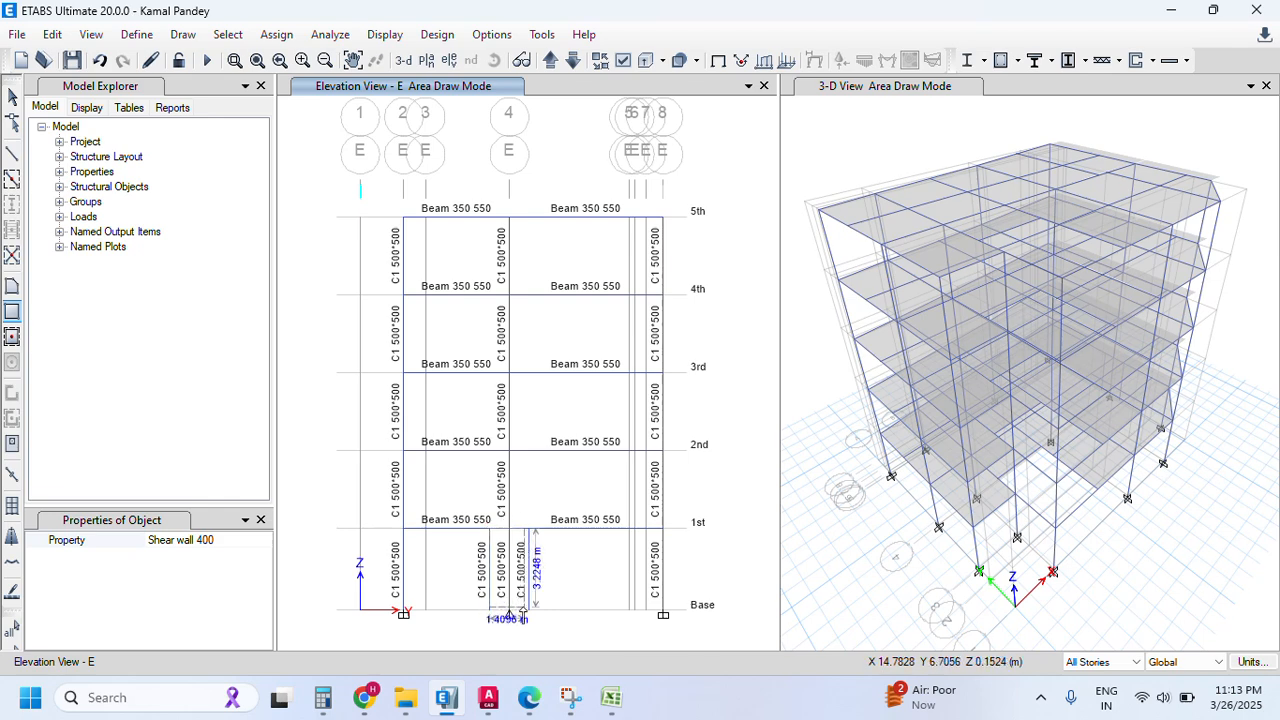
left_click(527, 610)
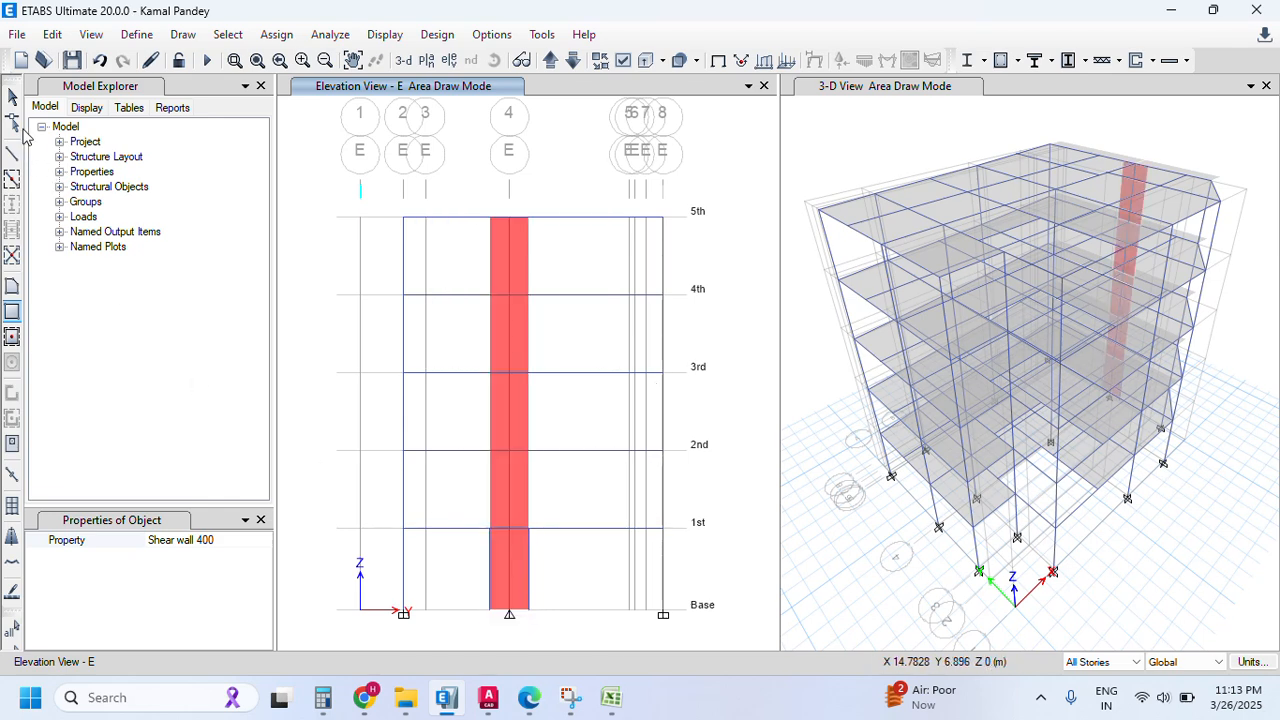
- Delete the original grid 4 columns over all storeys and the two replicated helper columns beside them
left_click(12, 96)
left_click_drag(500, 214, 520, 637)
key("Delete")
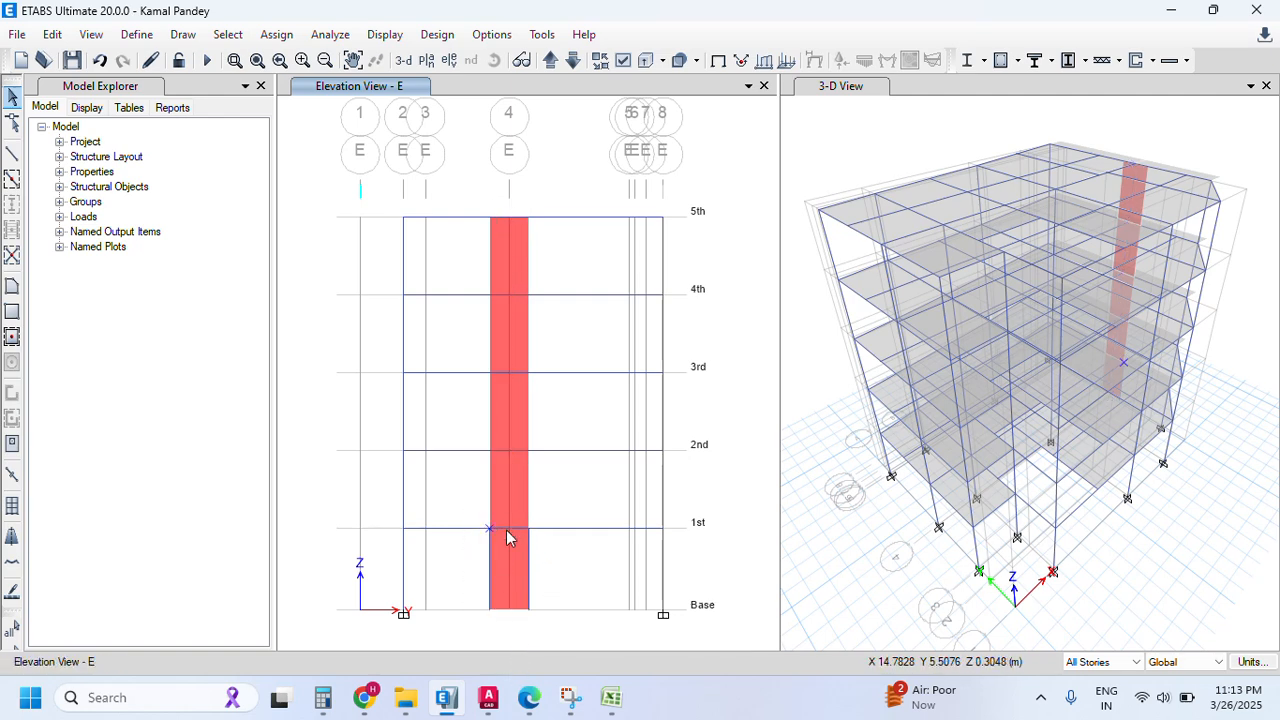
left_click_drag(472, 500, 556, 659)
key("Delete")
- Assign fixed restraints, with all translations and rotations restrained, to the two base joints of the shear wall
left_click(278, 34)
mouse_move(306, 62)
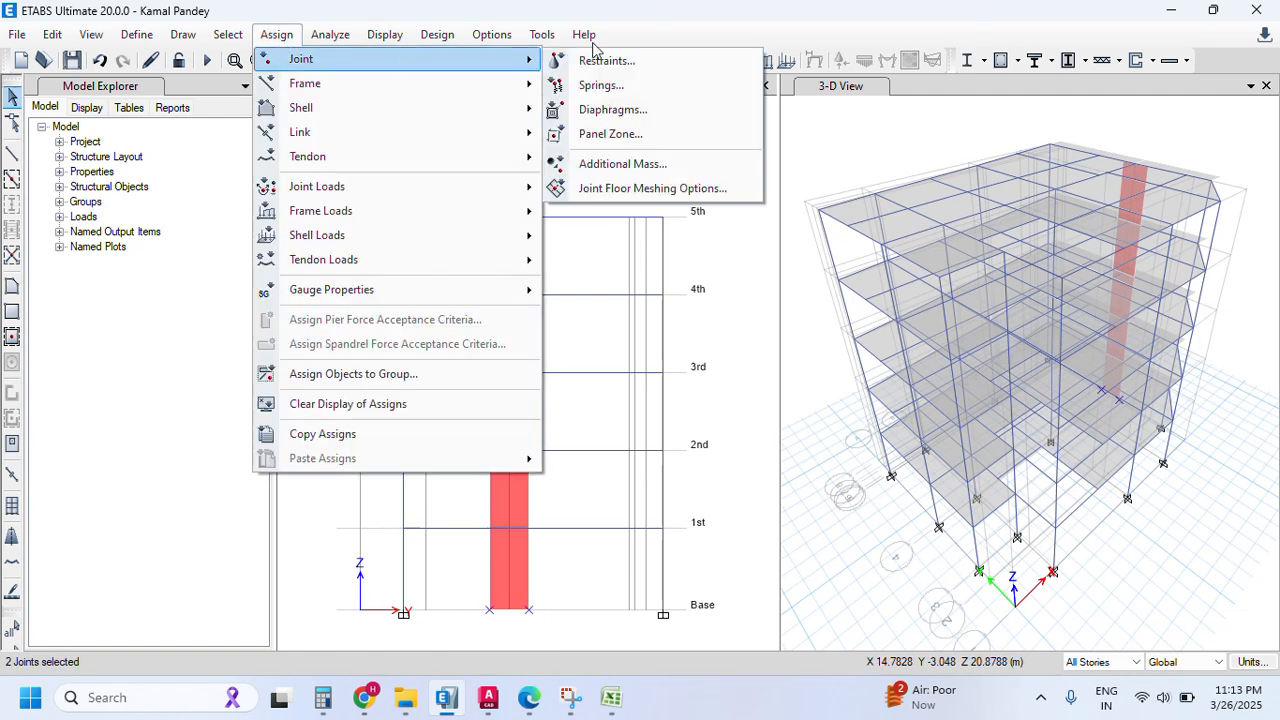
left_click(605, 61)
left_click(576, 411)
left_click(712, 458)
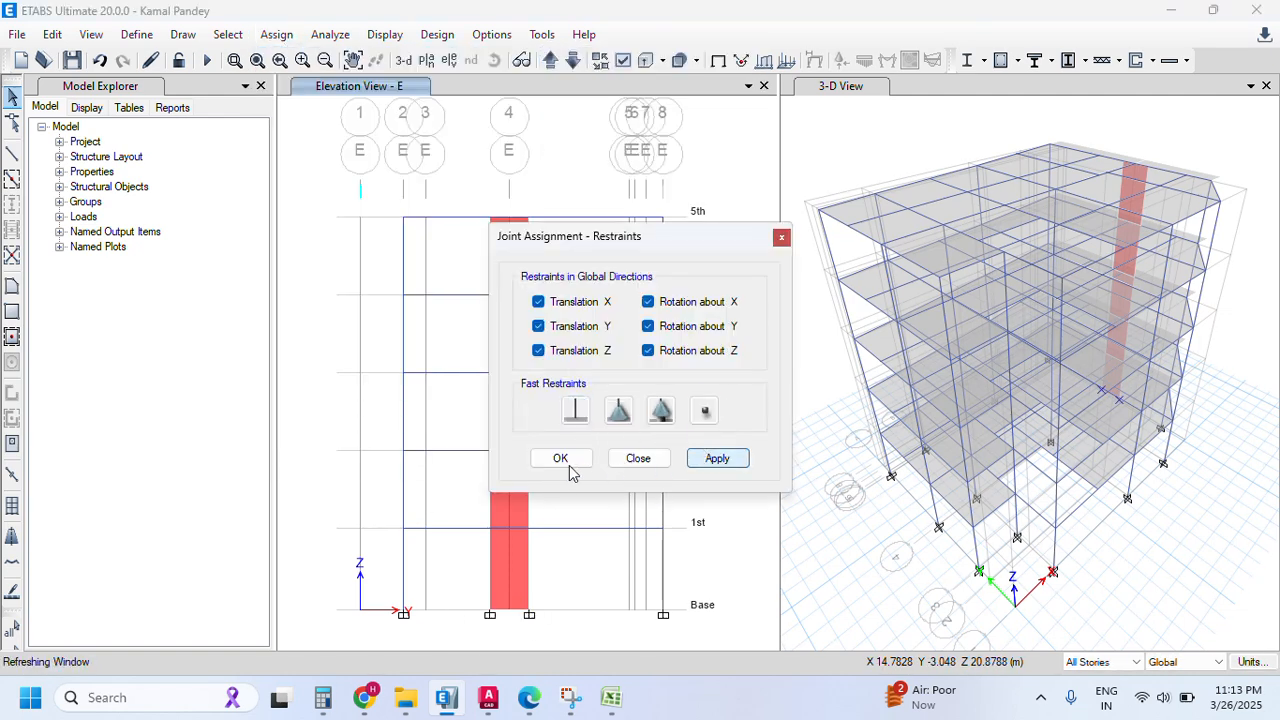
left_click(560, 458)
- Show the model in 3-D and run the analysis
left_click(403, 60)
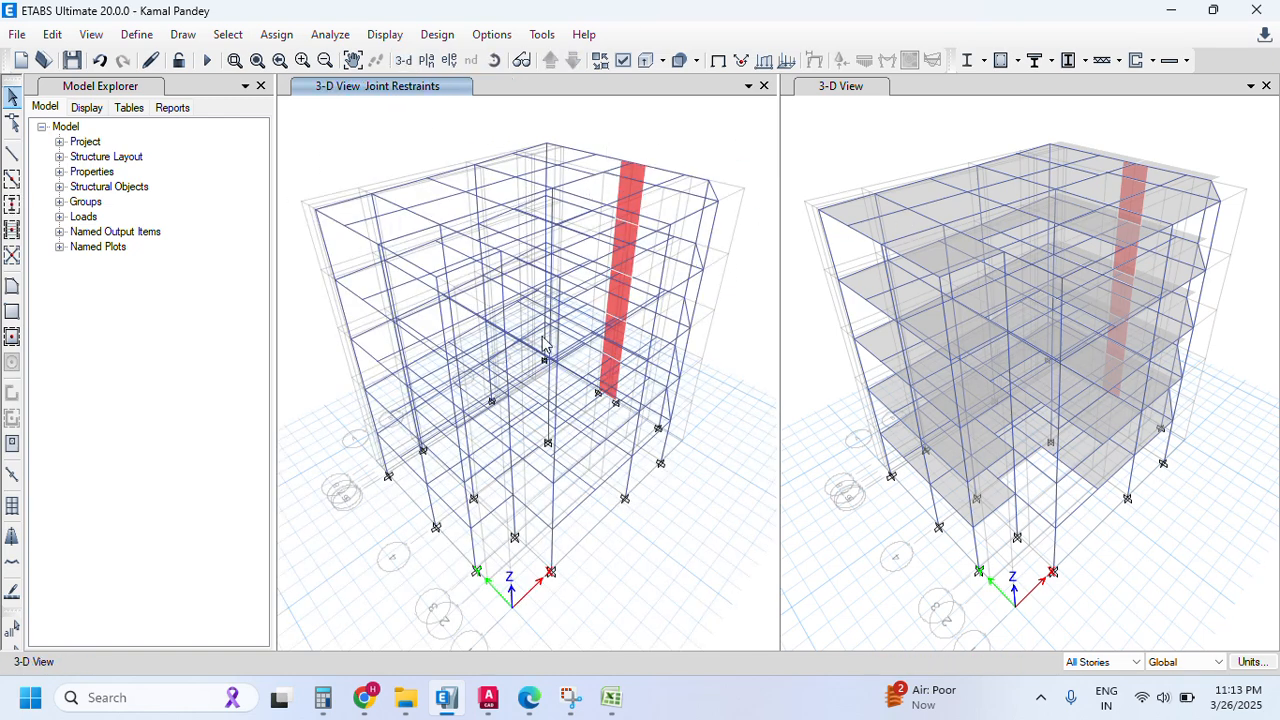
left_click(205, 60)
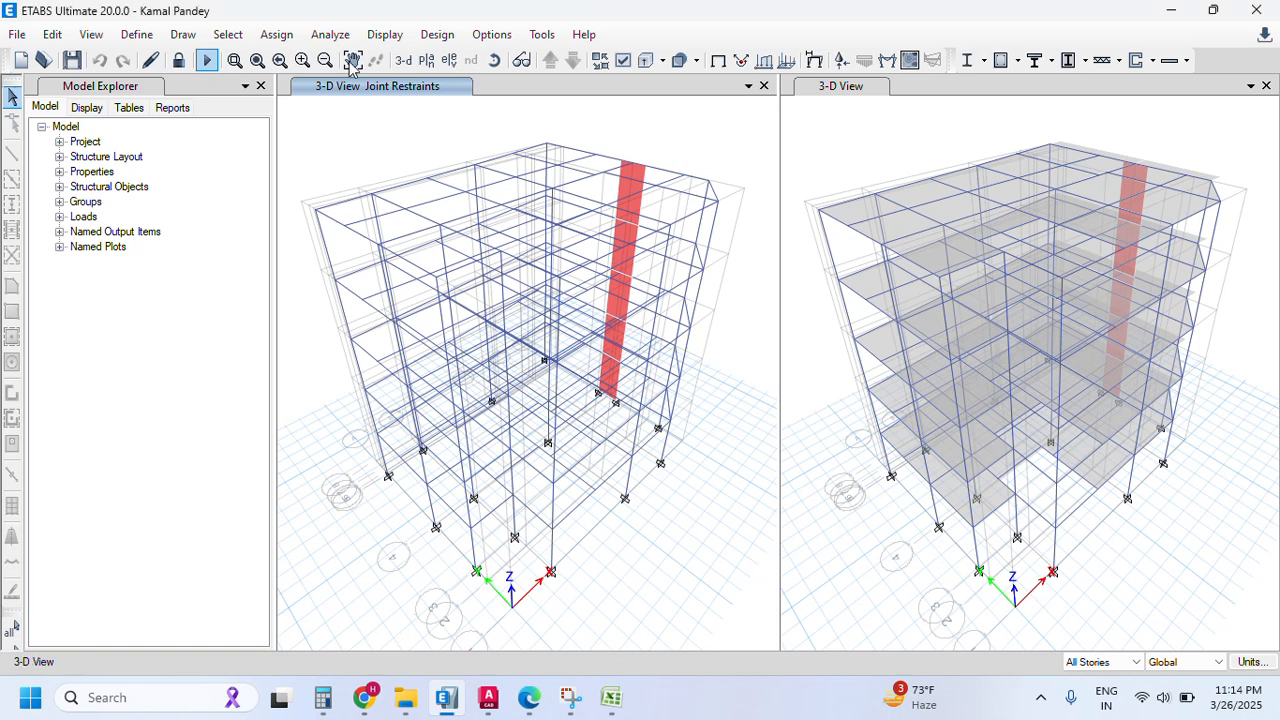
key("F5")
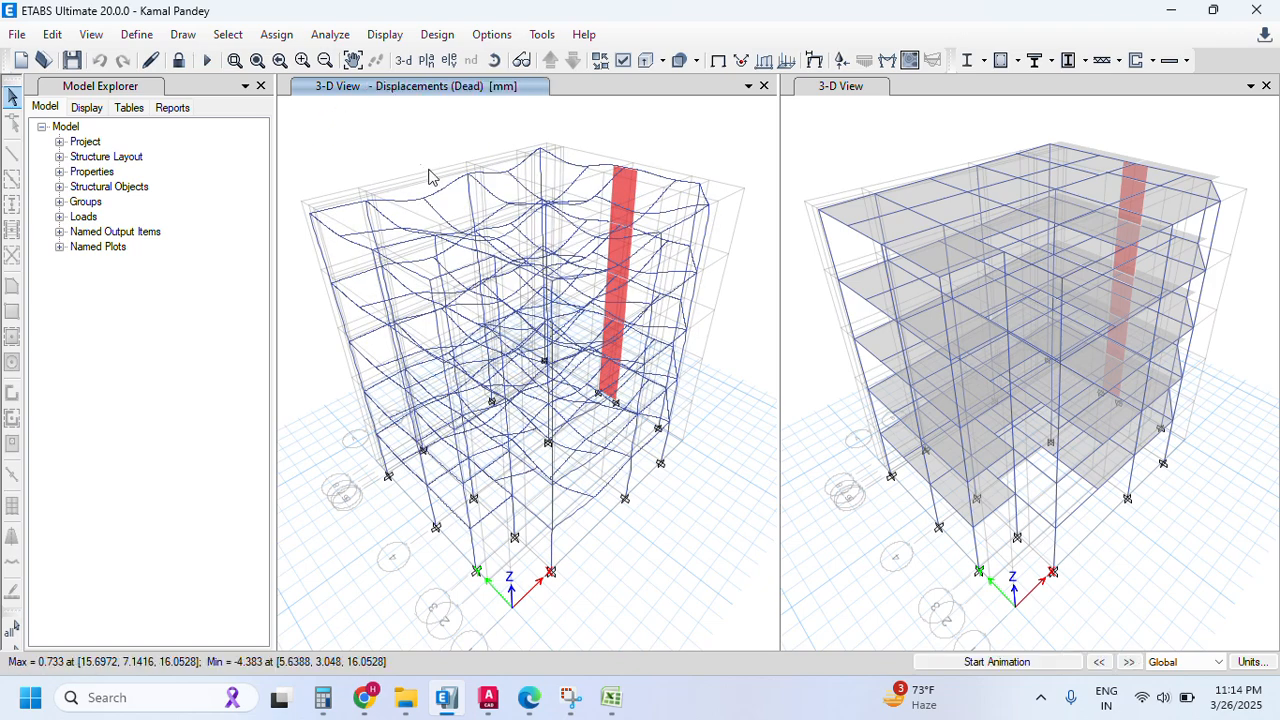
- Display the Modal Participating Mass Ratios results table
left_click(385, 34)
left_click(492, 522)
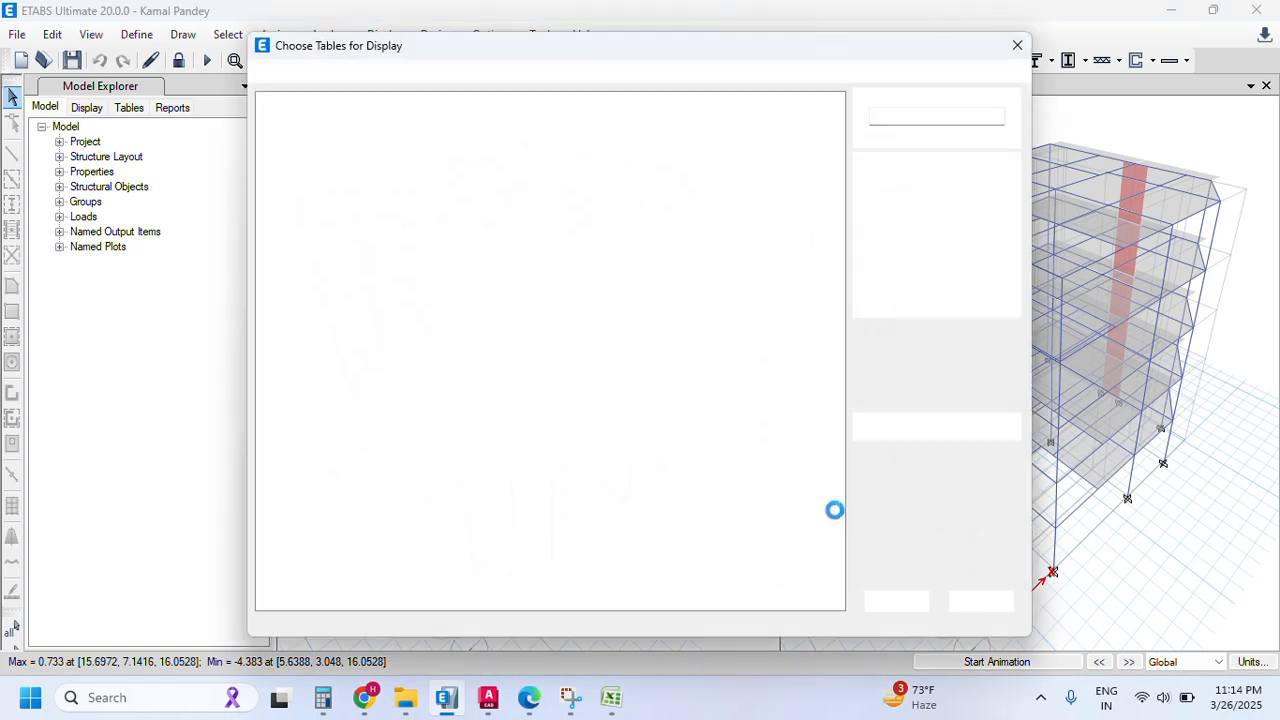
left_click(895, 600)
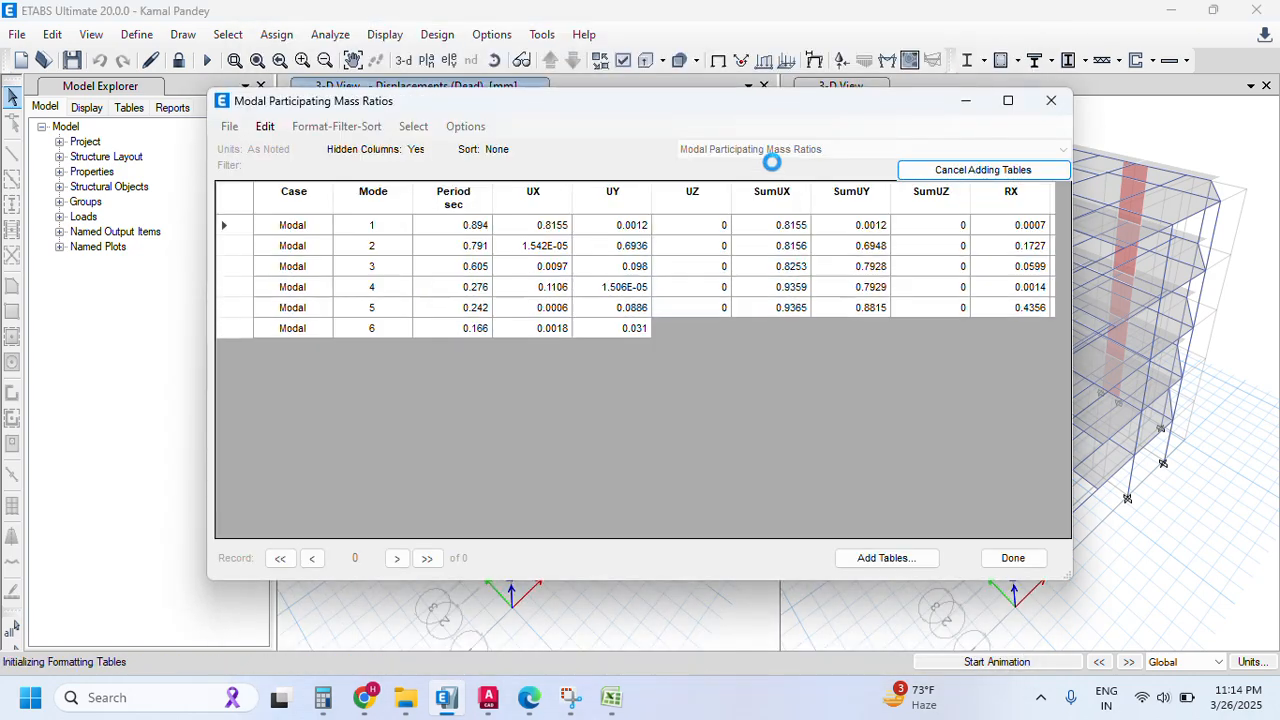
left_click(767, 150)
left_click(765, 155)
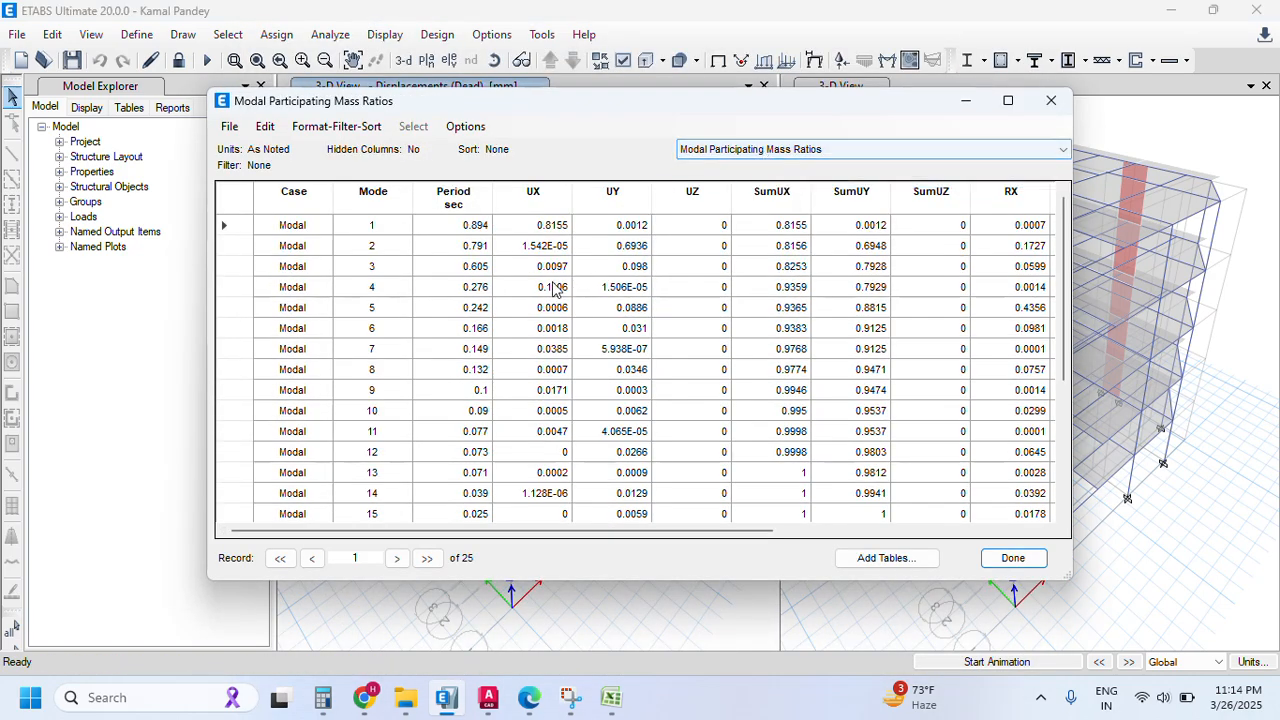
- Examine the UX, UY and RZ mass participation ratios of the first three modes
left_click(540, 225)
left_click(610, 247)
left_click(622, 228)
left_click(525, 248)
left_click(627, 262)
left_click(613, 250)
left_click(541, 228)
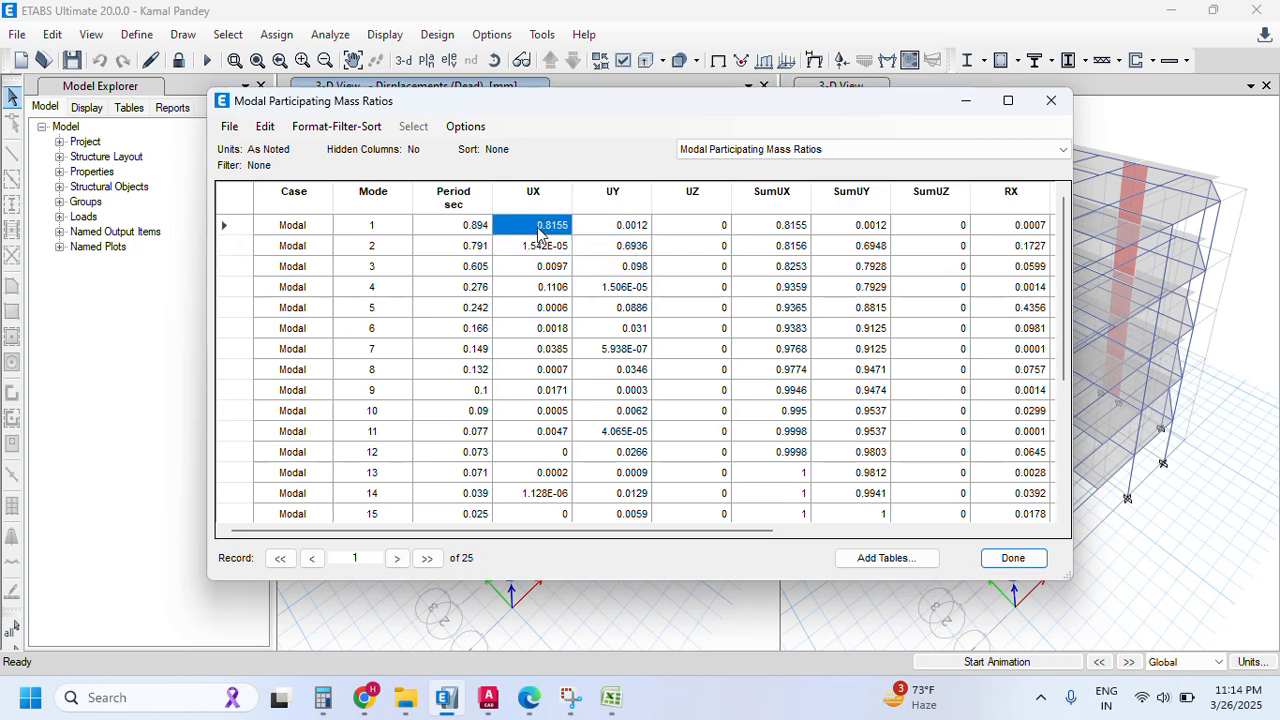
left_click(627, 247)
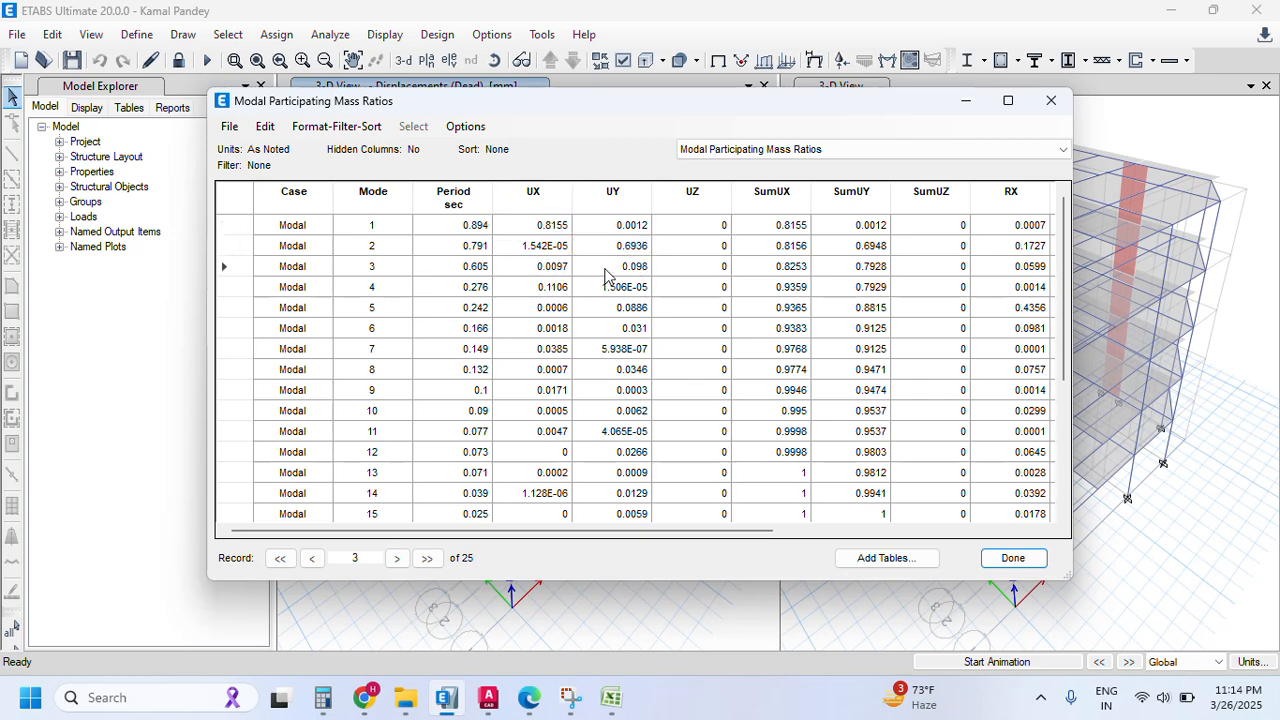
left_click(609, 267)
left_click_drag(664, 531, 902, 551)
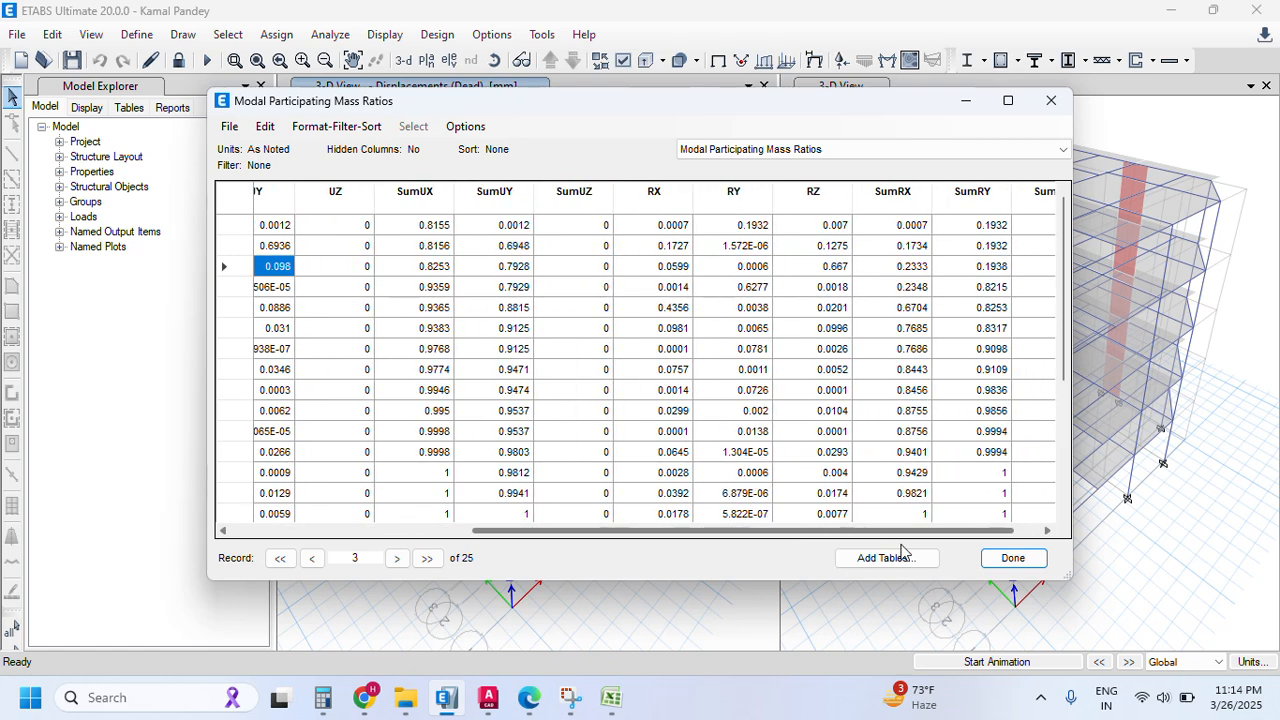
left_click(818, 275)
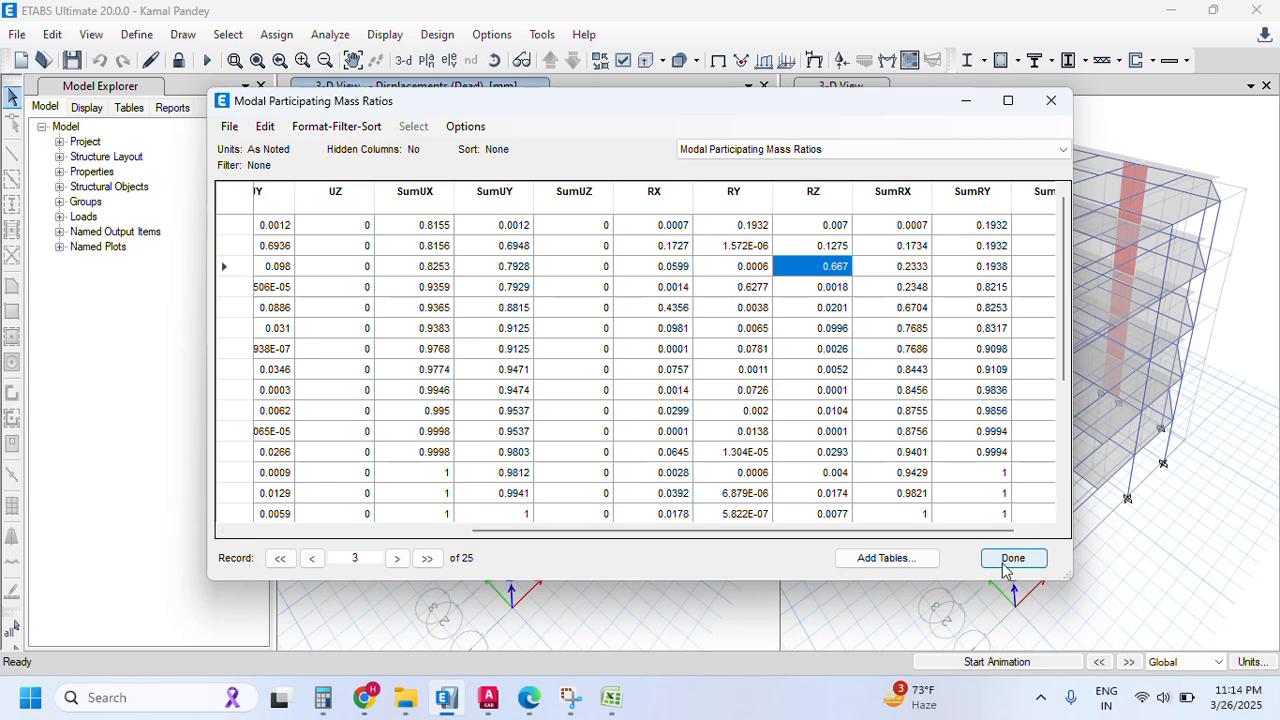
- Display the Story Max Over Avg Displacements table and filter Output Case to EQX SLS, EQX ULS, EQY SLS and EQY ULS
left_click(764, 151)
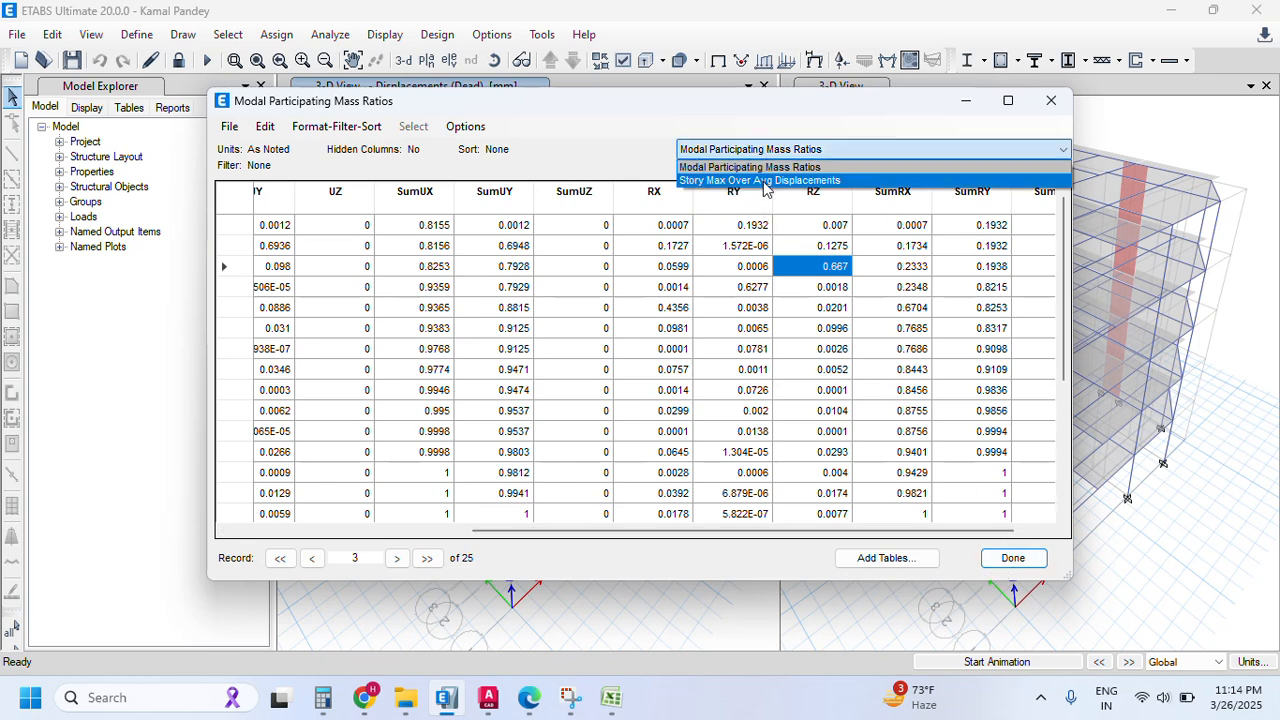
left_click(762, 180)
left_click(391, 203)
right_click(391, 205)
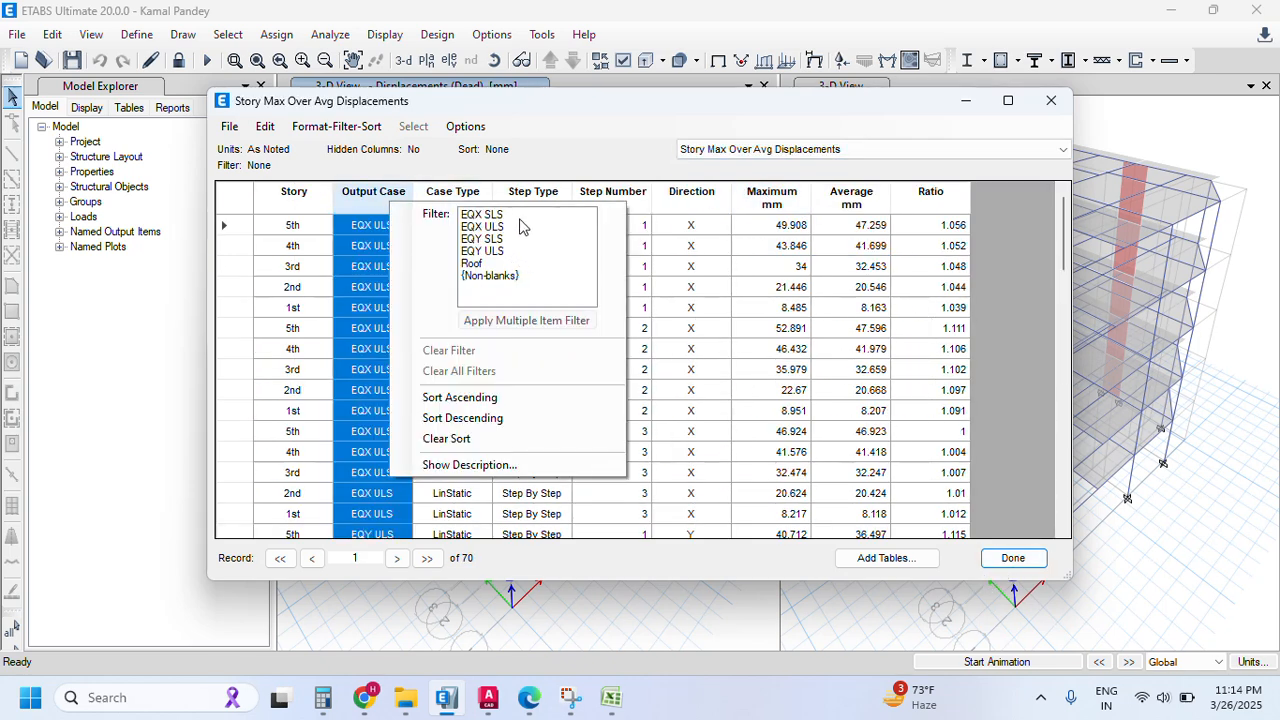
left_click_drag(520, 214, 522, 252)
left_click(537, 325)
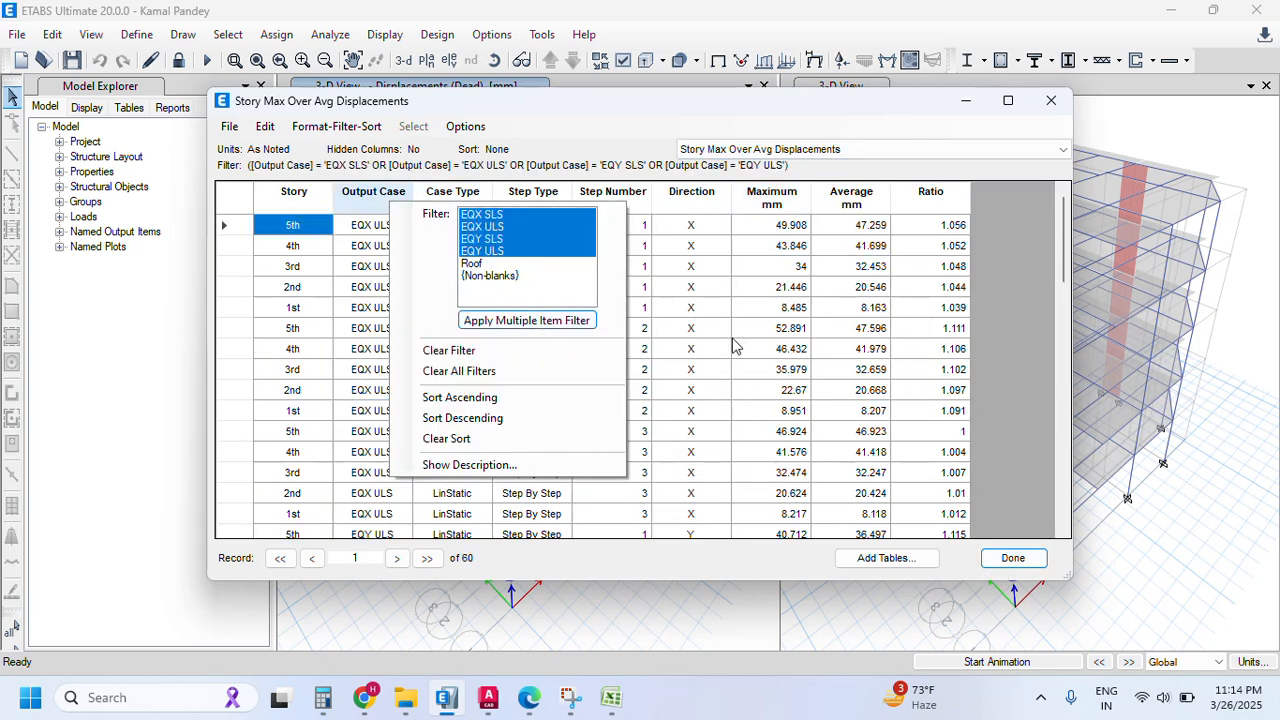
- Look through the displacement ratios and filter the Ratio column to values greater than 1.2
left_click(953, 332)
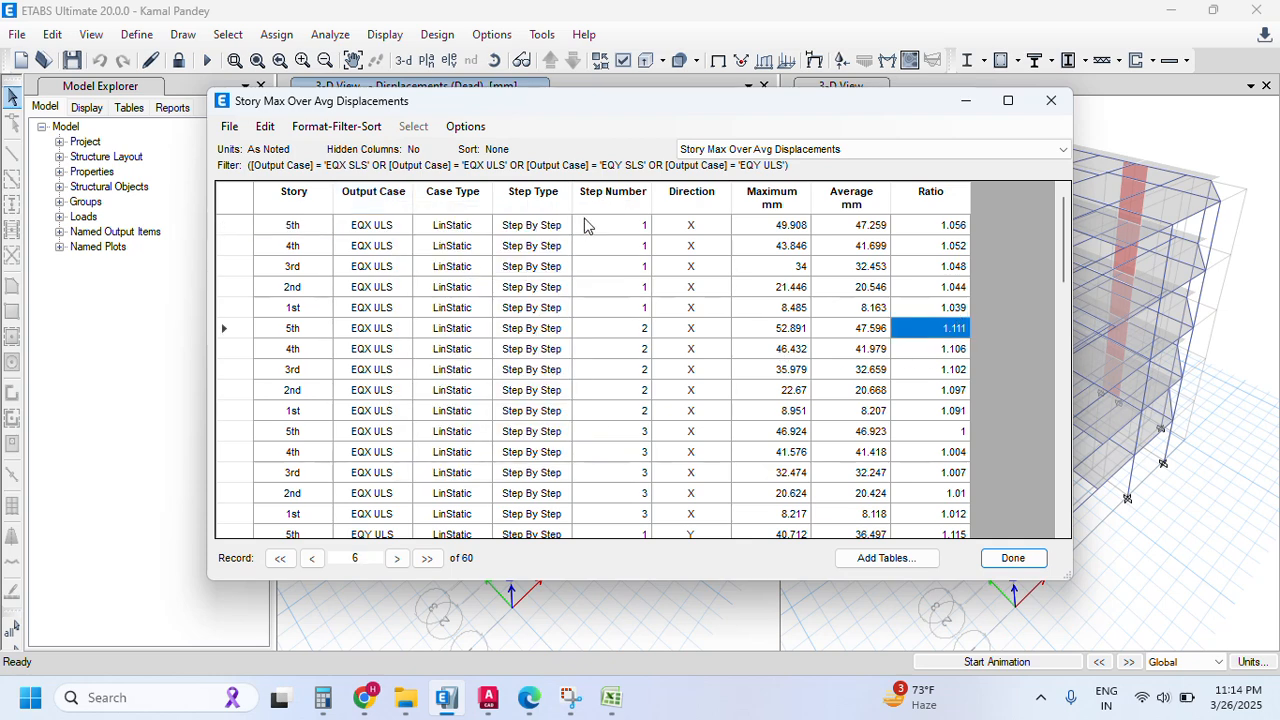
scroll(885, 334, "down", 1)
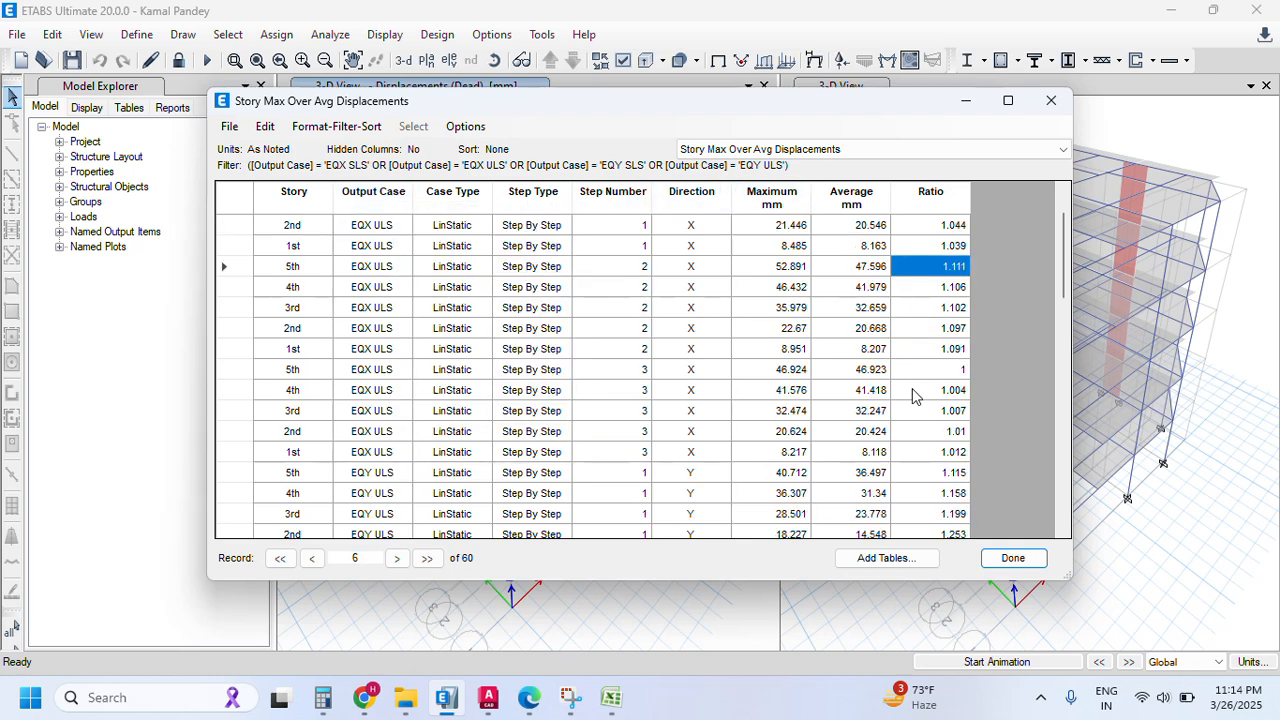
scroll(926, 383, "down", 4)
scroll(926, 383, "up", 6)
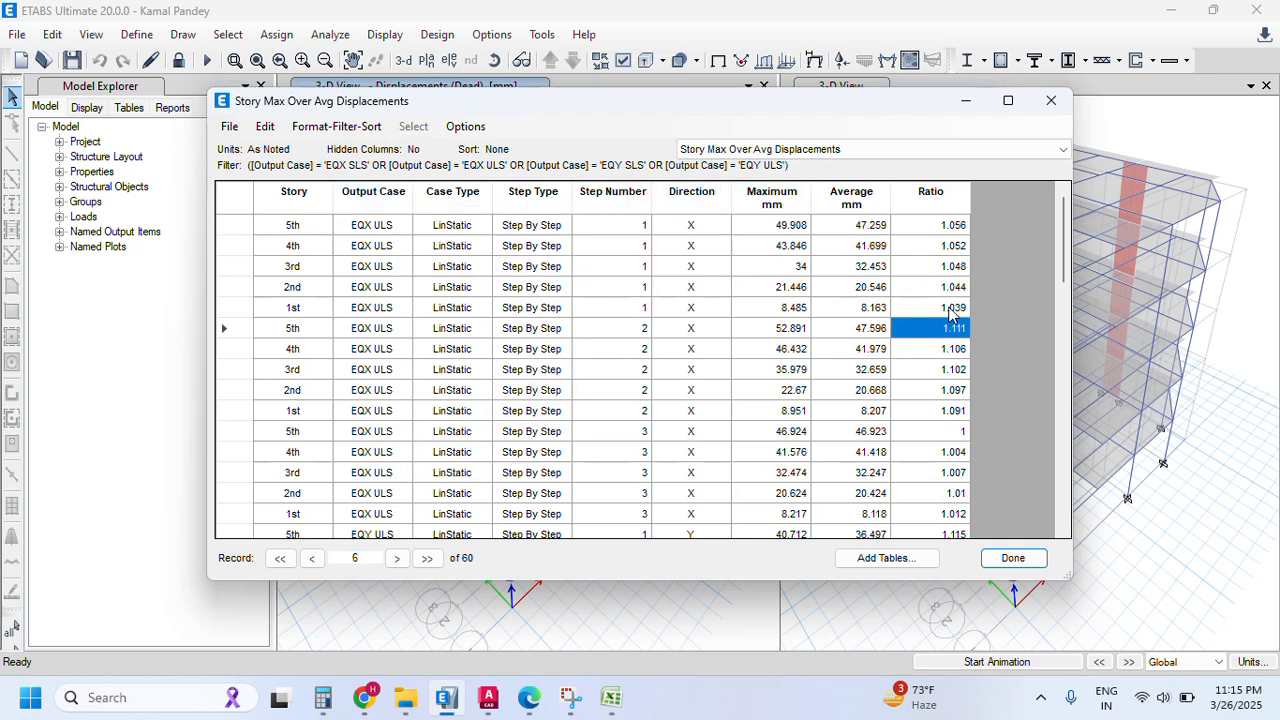
left_click(953, 194)
right_click(953, 194)
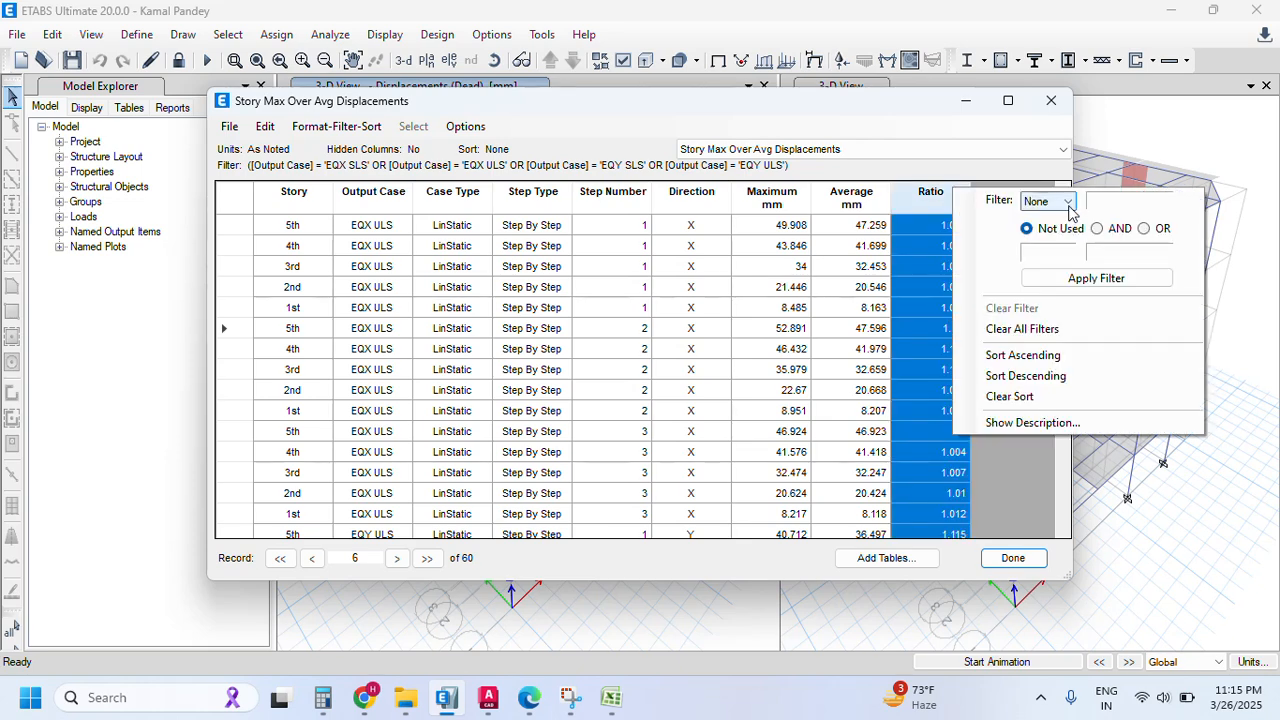
left_click(1047, 201)
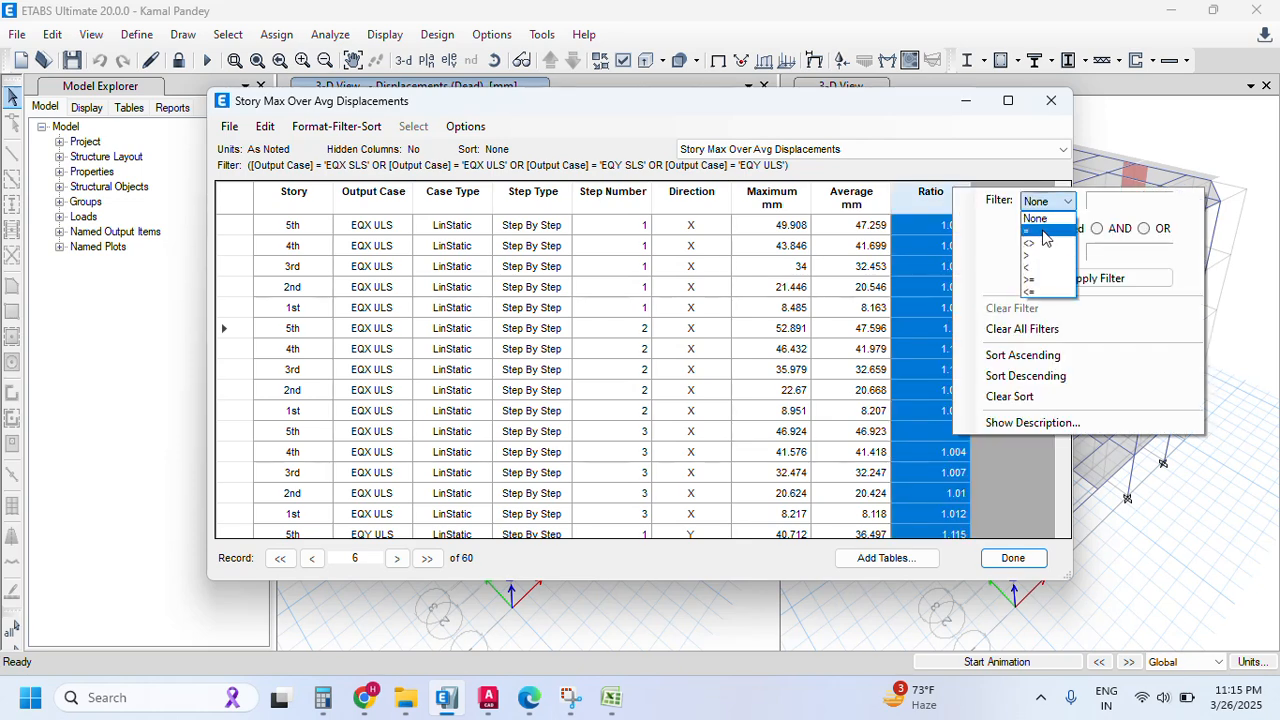
left_click(1028, 255)
left_click(1087, 200)
type("1.2")
left_click(1140, 278)
- Review the filtered EQY displacement ratios and close the results tables
left_click(897, 334)
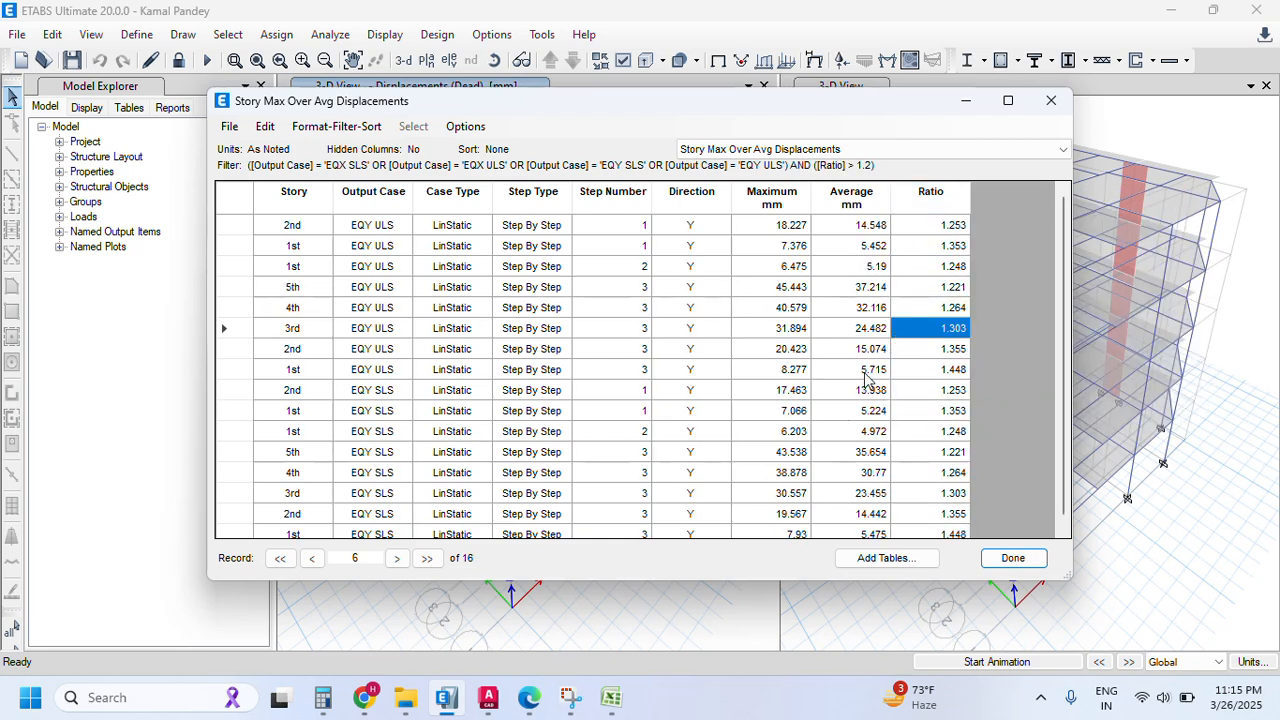
scroll(785, 491, "down", 1)
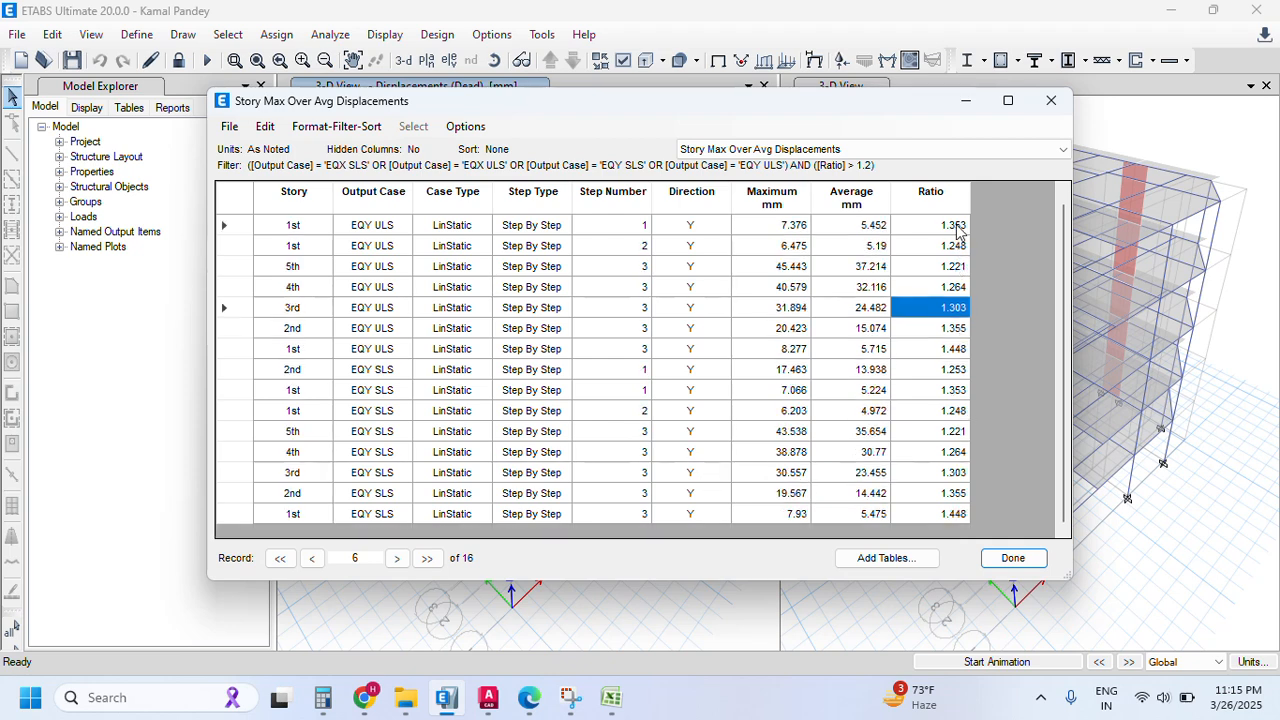
left_click_drag(958, 226, 955, 540)
left_click(1028, 554)
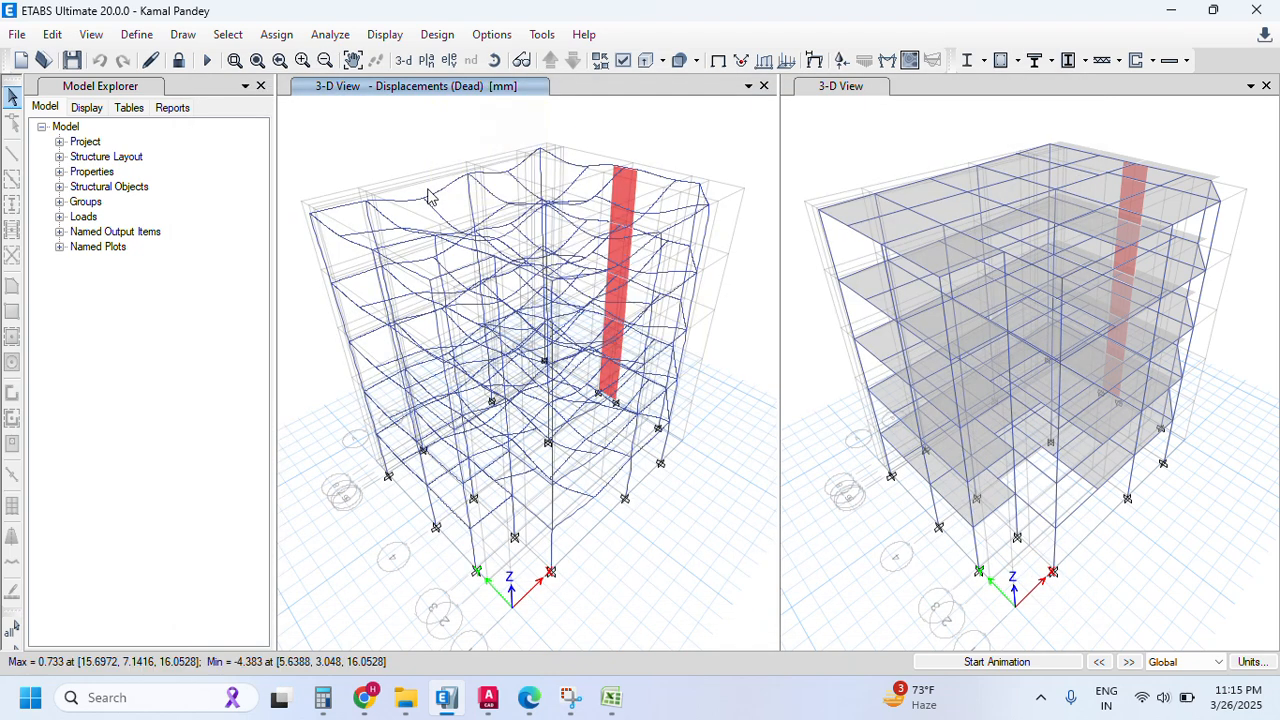
- Display the plan view of the 1st storey
left_click(427, 60)
left_click(593, 337)
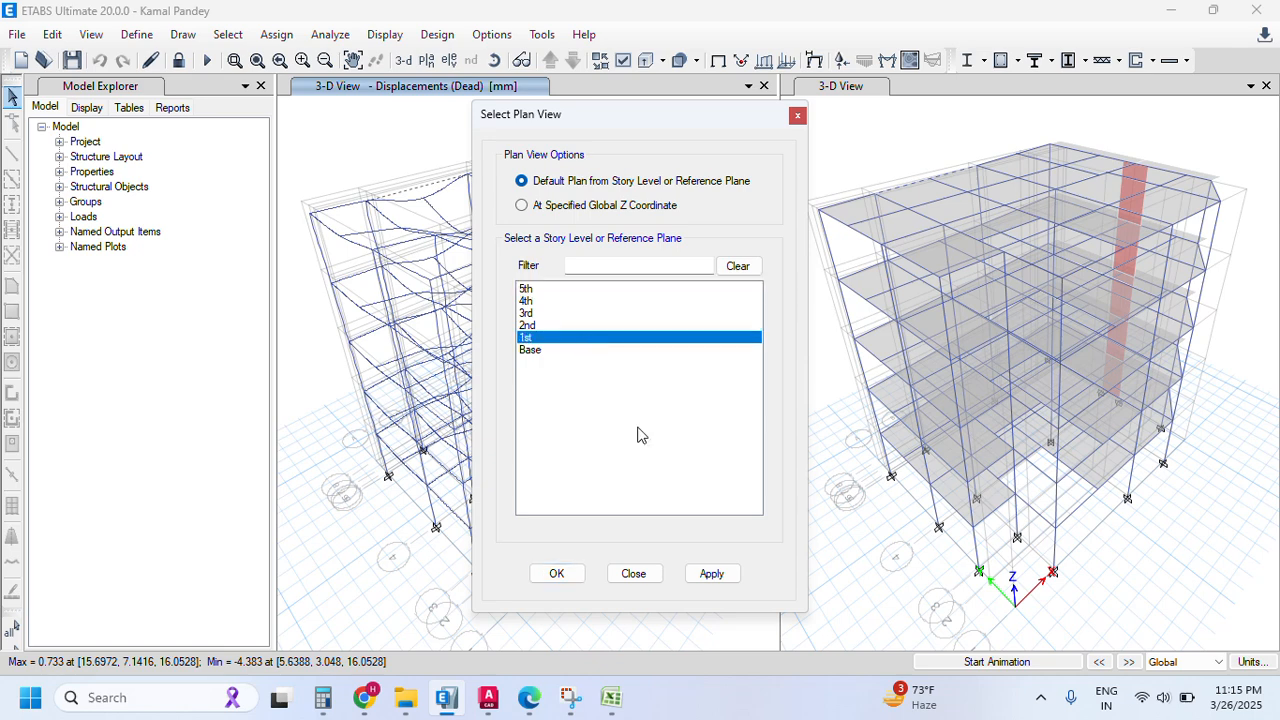
left_click(711, 573)
left_click(556, 575)
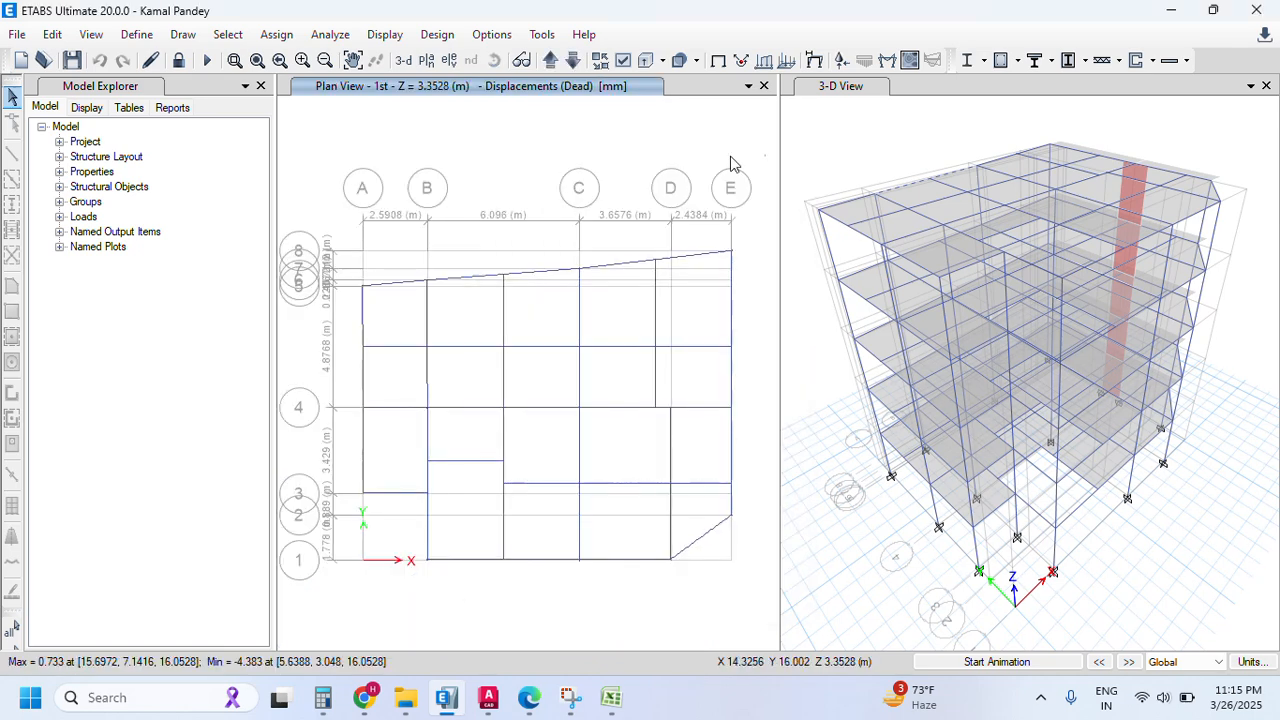
- Display the deformed shape for the EQY ULS load case, step 1, on the 1st storey plan
left_click(812, 62)
left_click(617, 94)
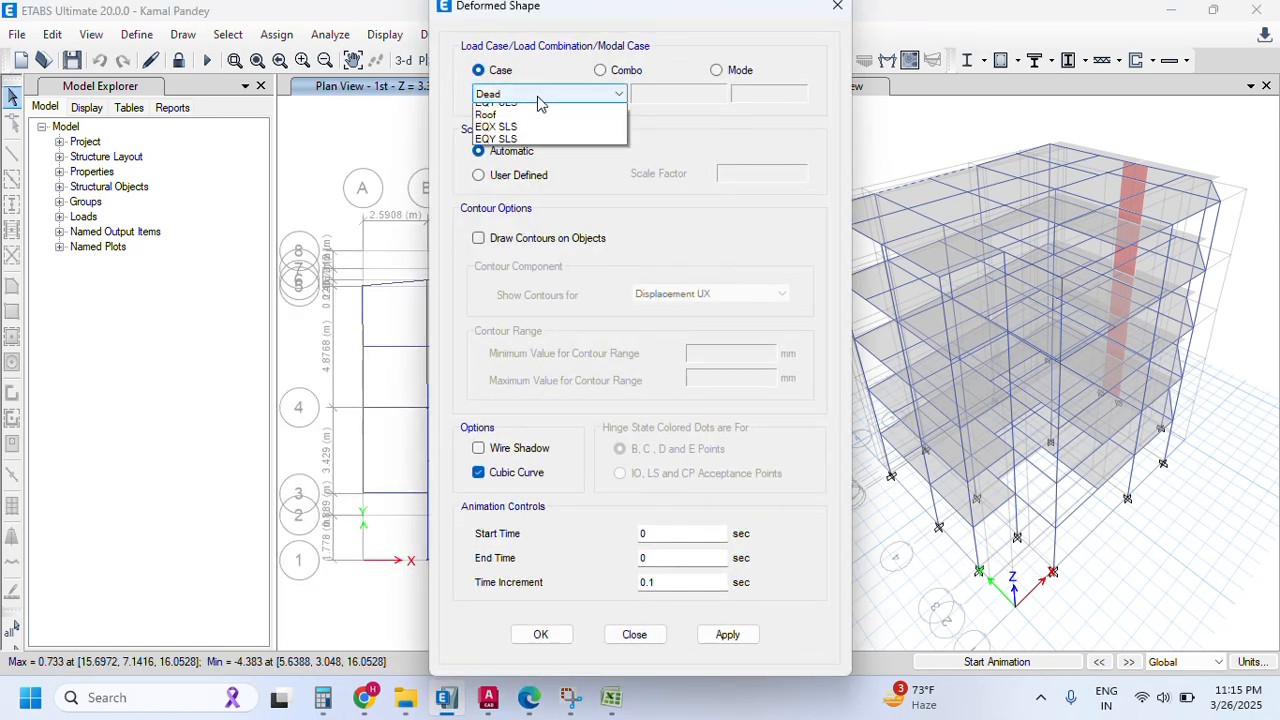
left_click(509, 209)
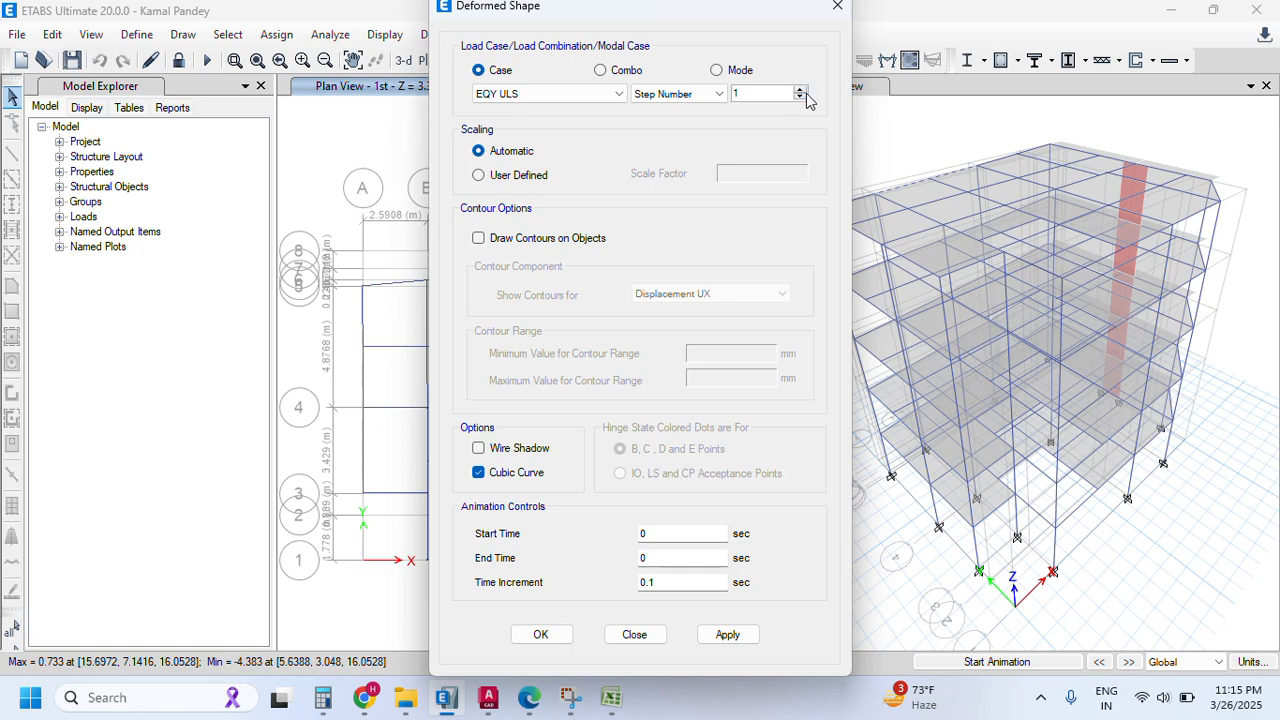
left_click(727, 634)
left_click(540, 634)
mouse_move(732, 256)
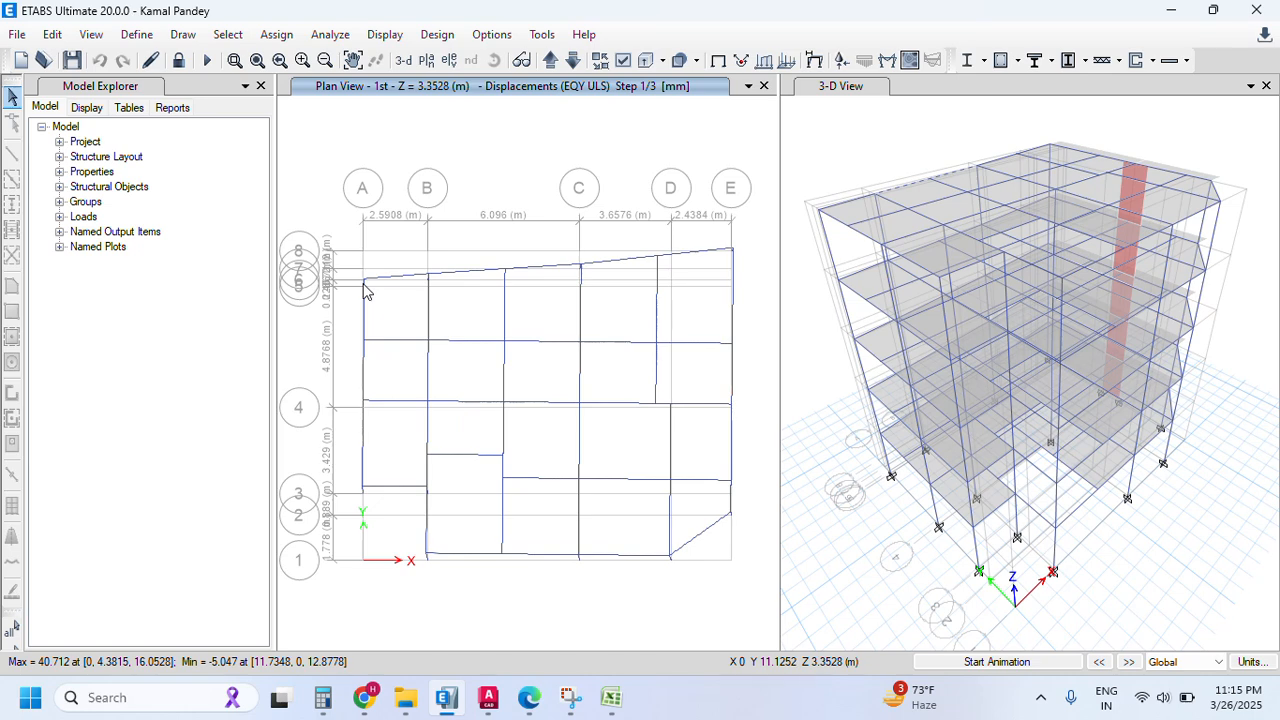
- Examine the EQY ULS joint displacements along grid lines A and E on the 1st storey plan
mouse_move(366, 290)
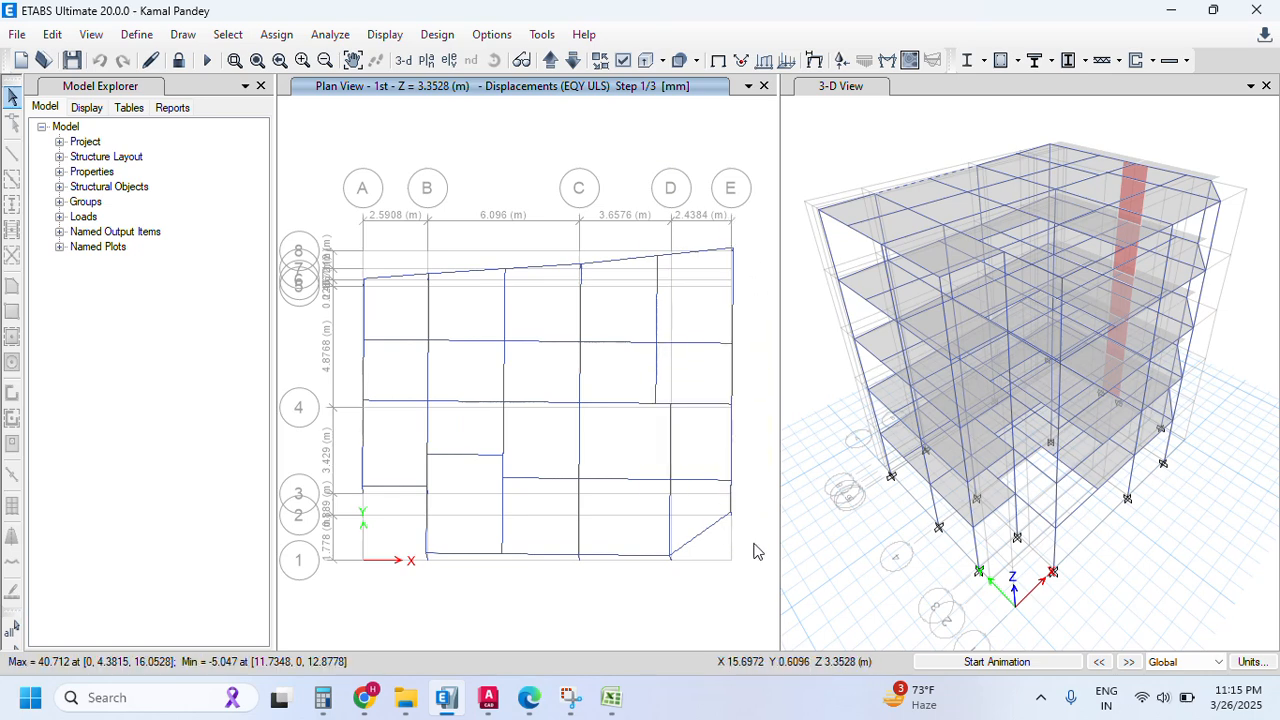
mouse_move(755, 329)
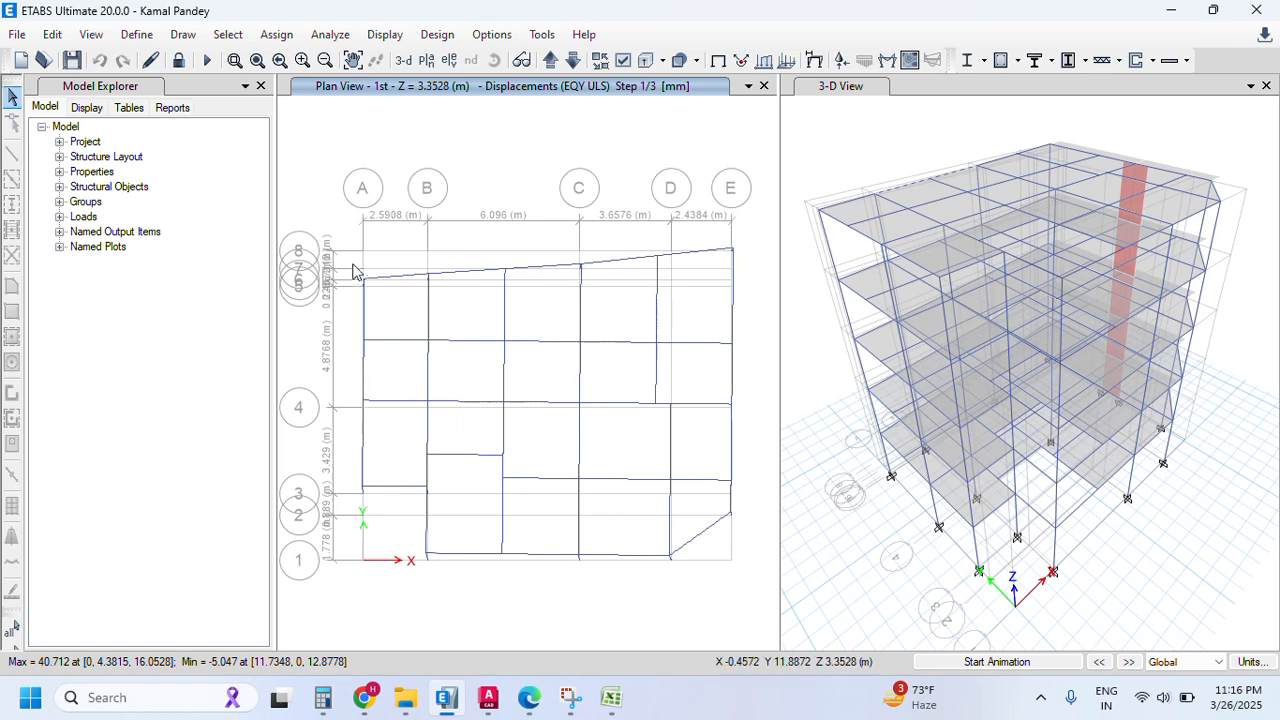
mouse_move(377, 420)
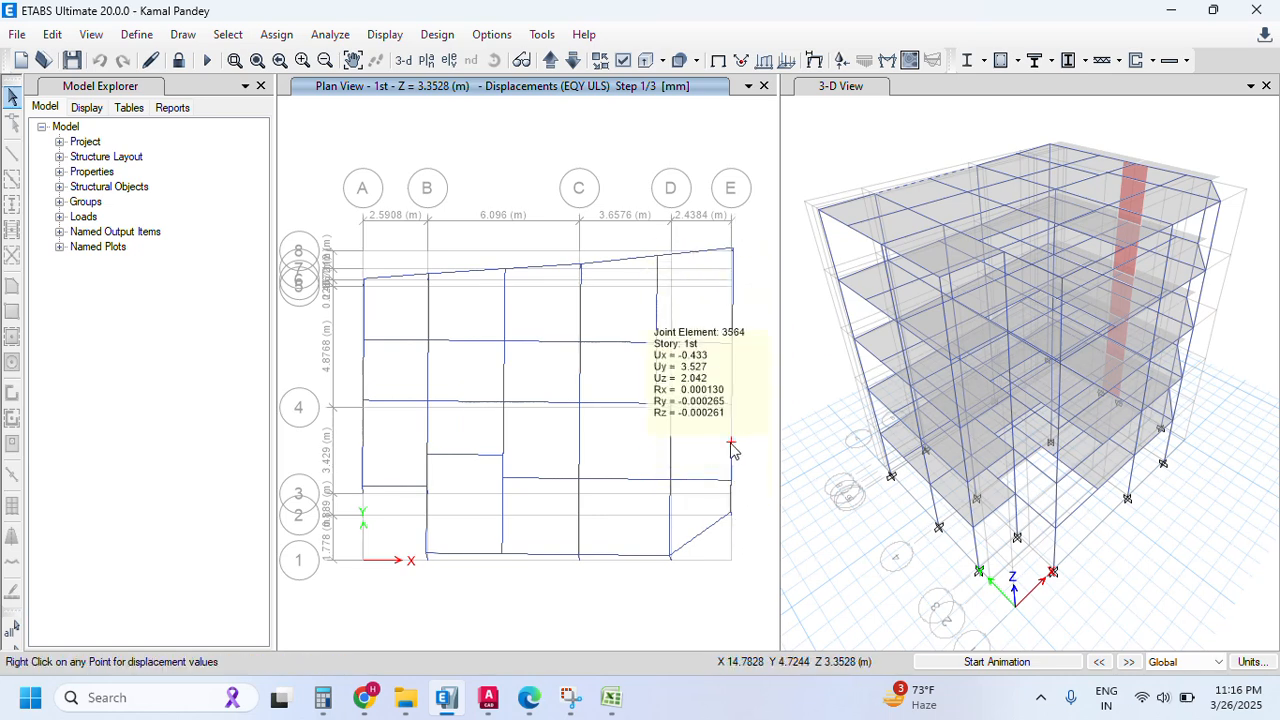
mouse_move(740, 443)
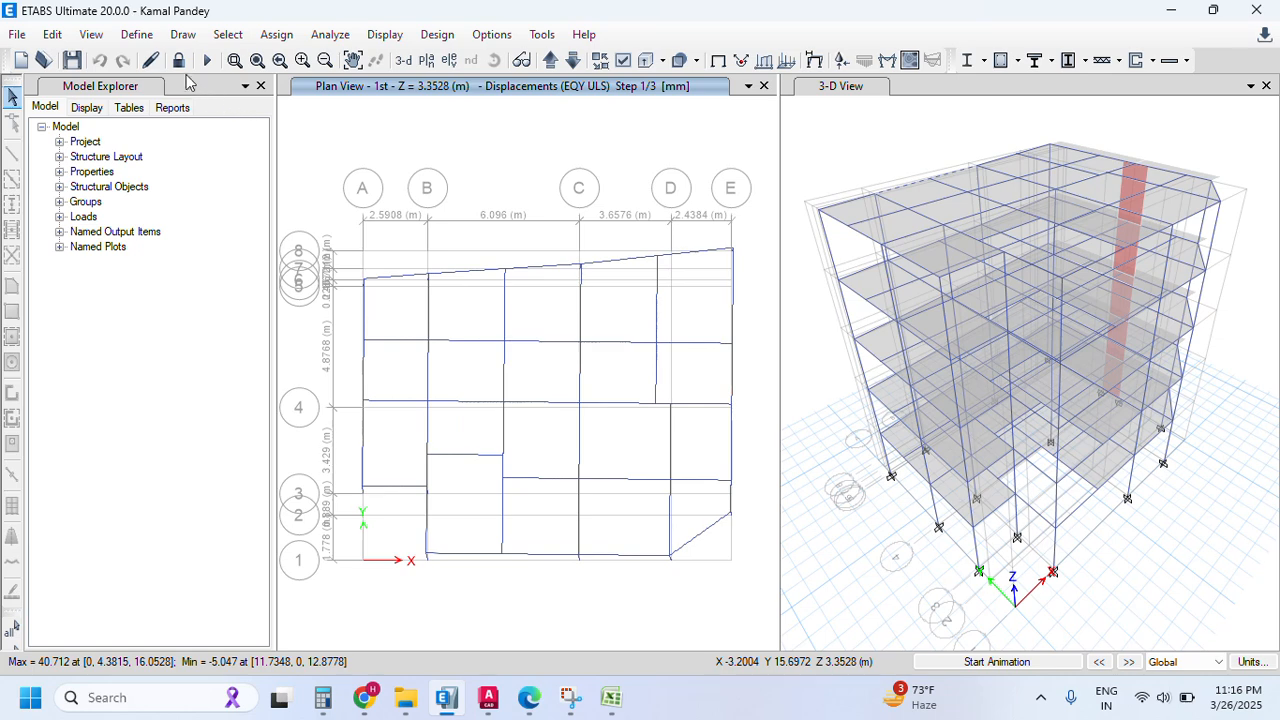
- Unlock the model for editing
left_click(178, 60)
left_click(686, 420)
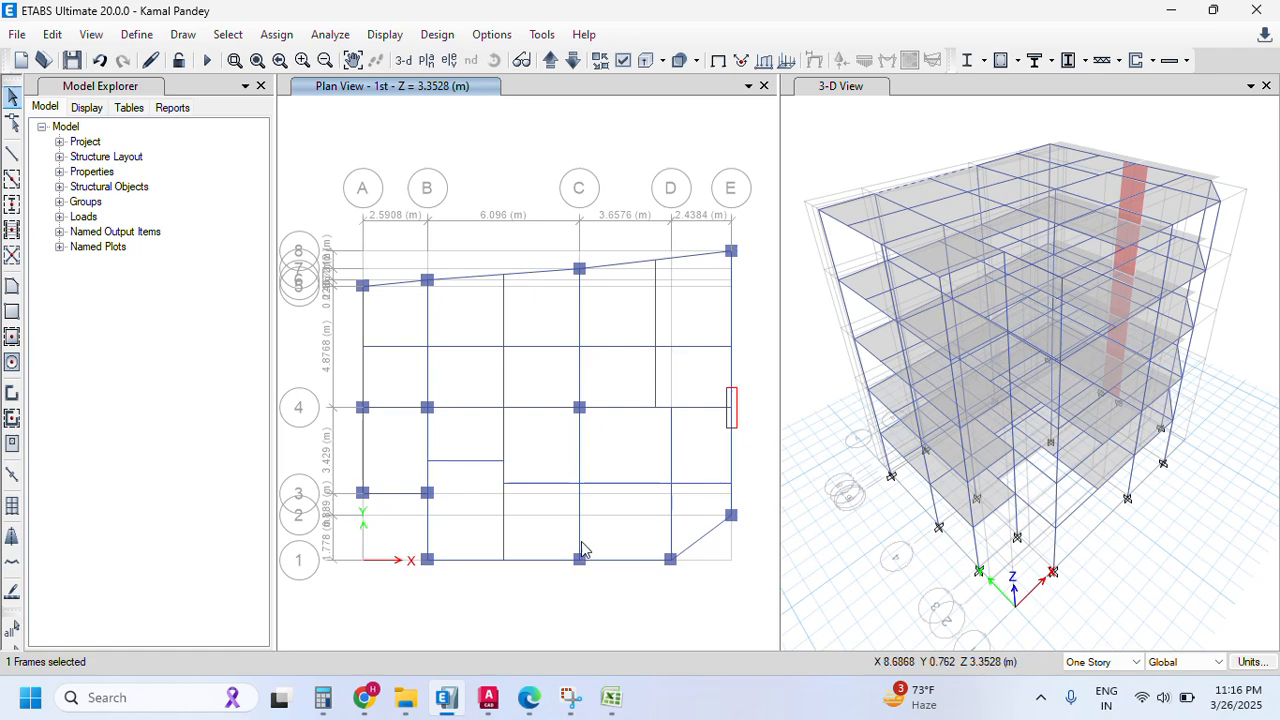
- Switch to AutoCAD to examine the column positions around the toilets, kitchen and void in the floor plans, then return to ETABS
left_click(488, 697)
scroll(634, 555, "up", 4)
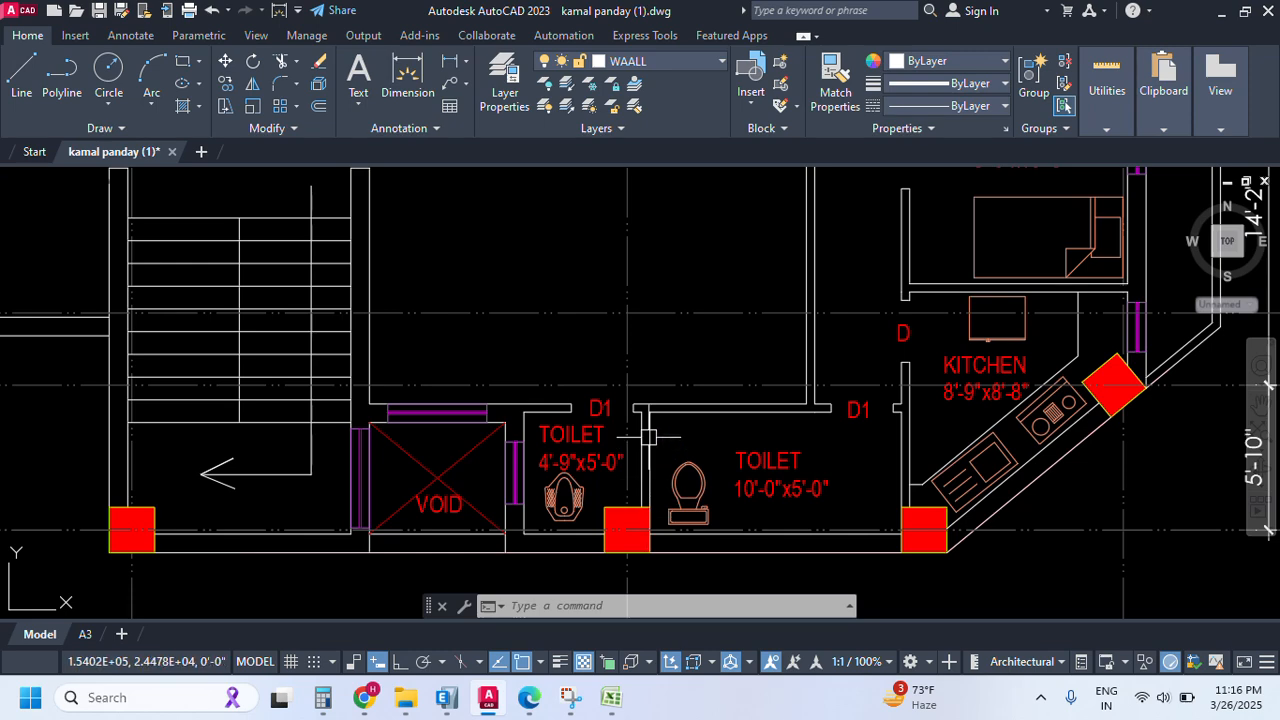
scroll(625, 548, "down", 4)
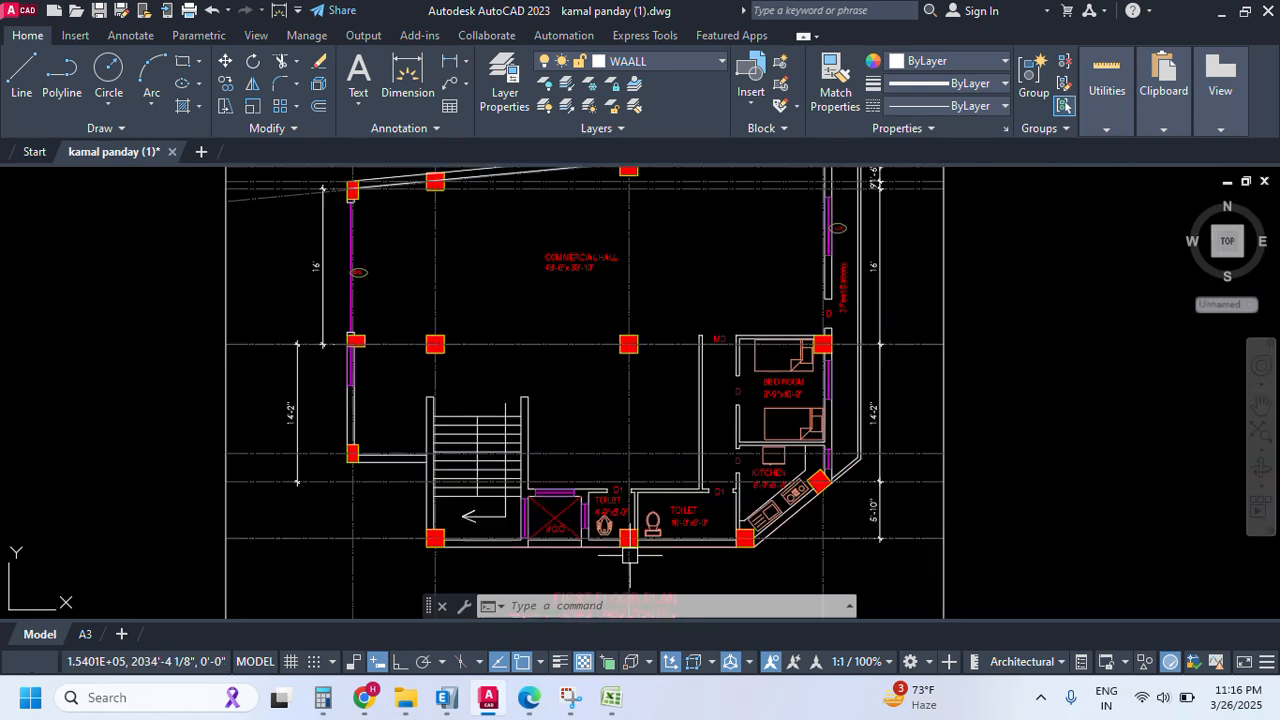
scroll(633, 545, "down", 6)
scroll(640, 555, "up", 4)
scroll(635, 500, "down", 7)
scroll(627, 350, "up", 10)
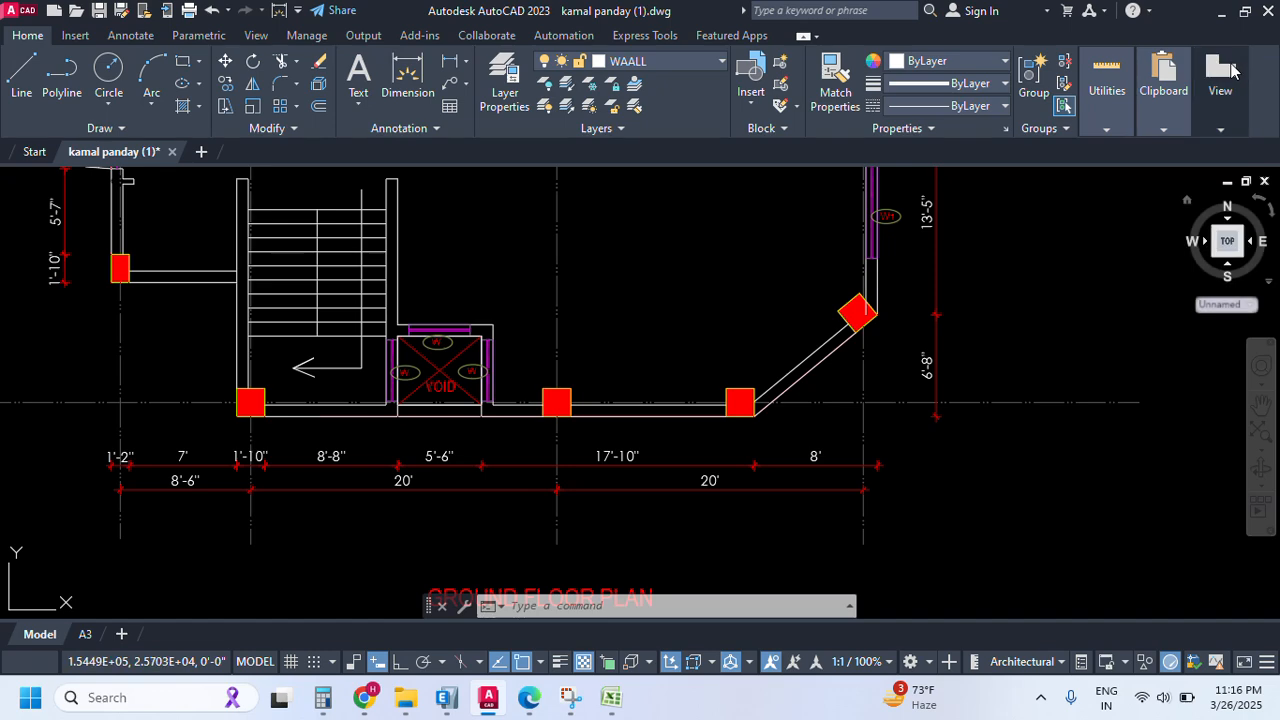
left_click(1221, 14)
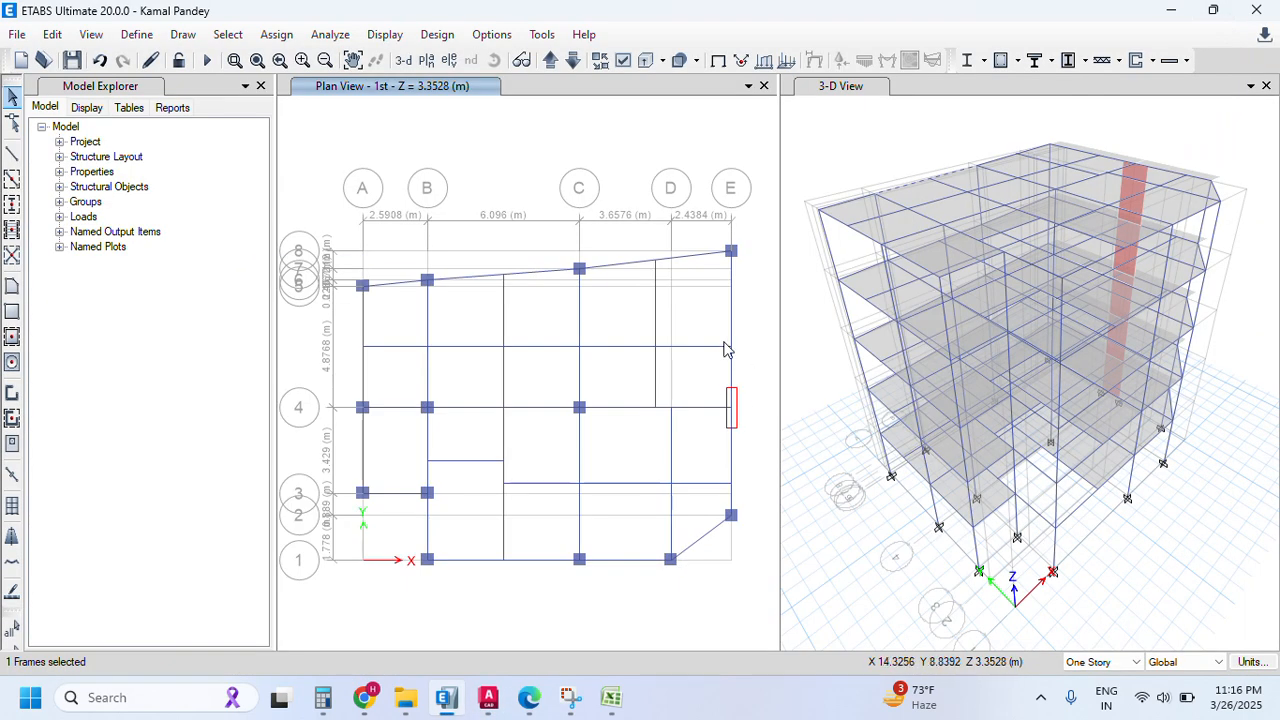
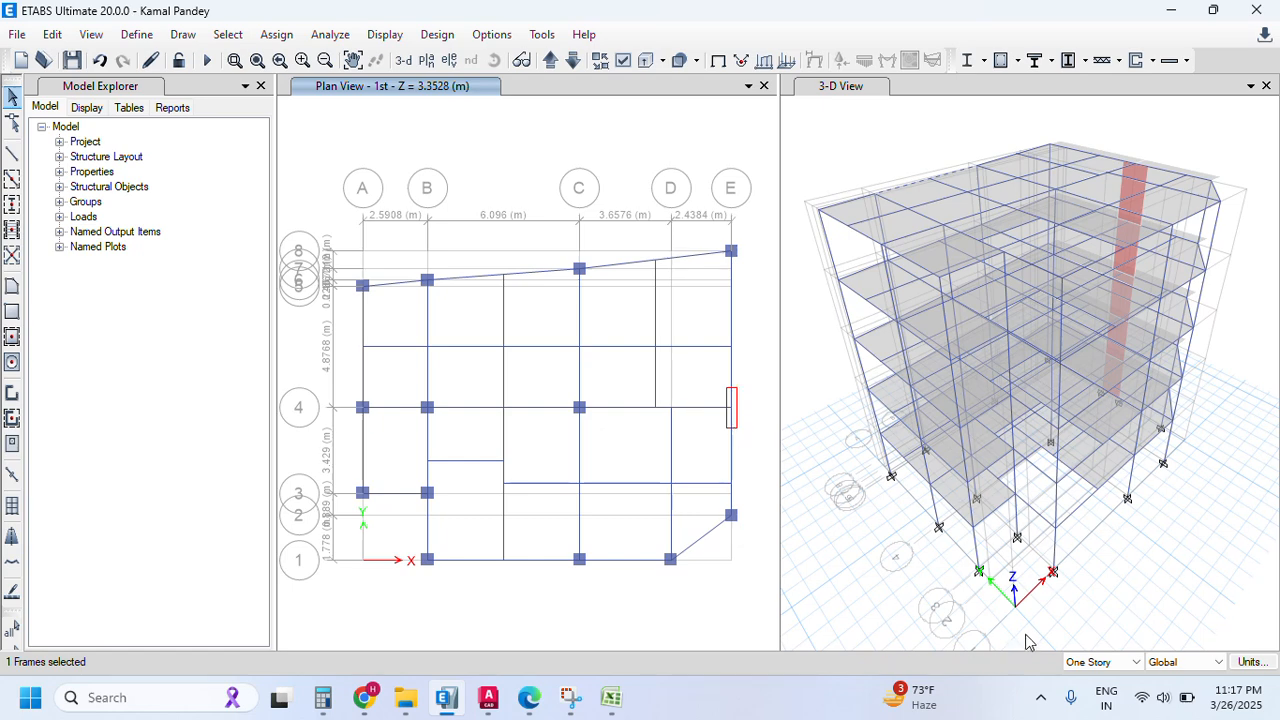
- Set the storey scope to All Stories and delete the full-height shear wall on grid line E in the 3-D view
left_click(1100, 662)
left_click(1100, 691)
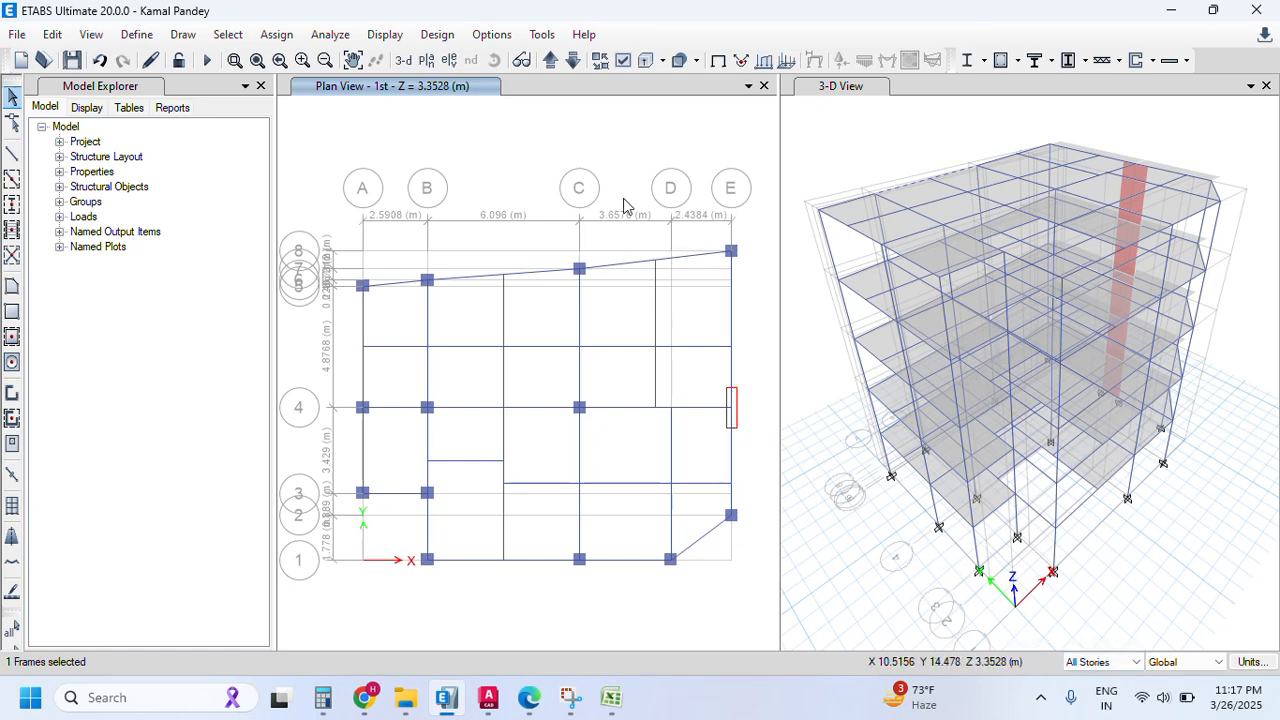
left_click(403, 60)
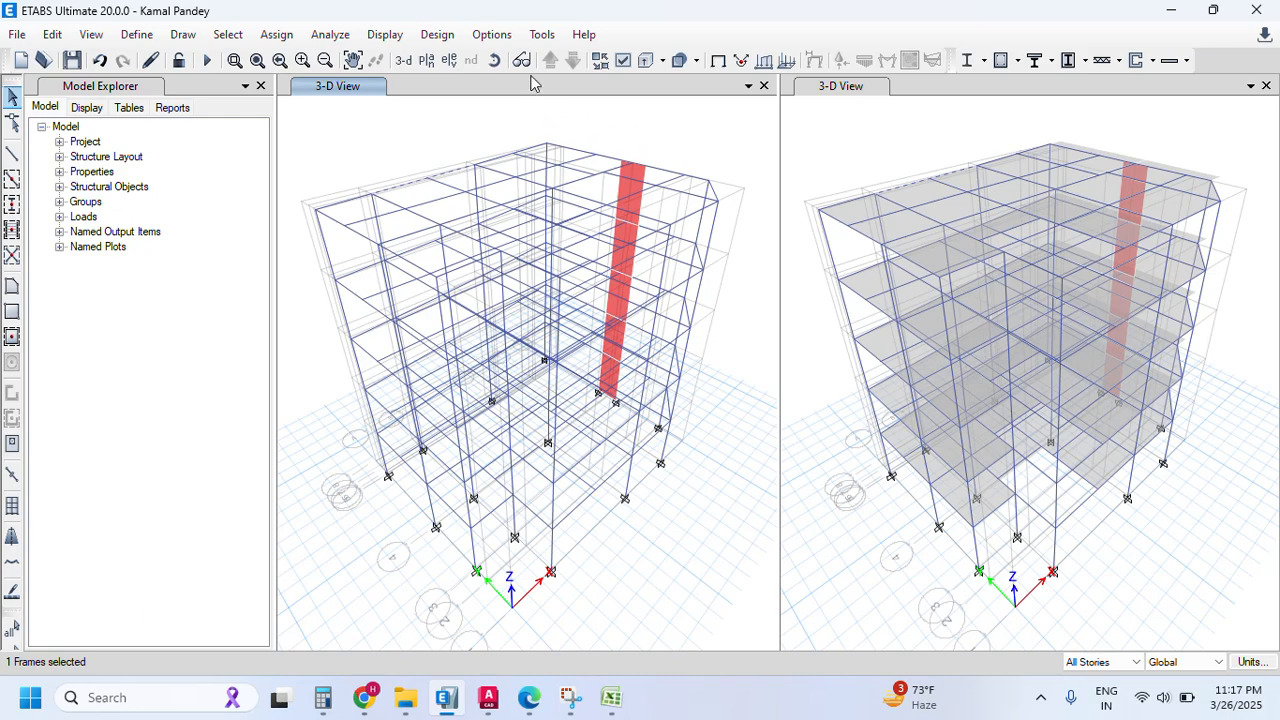
left_click(494, 60)
left_click_drag(430, 480, 597, 508)
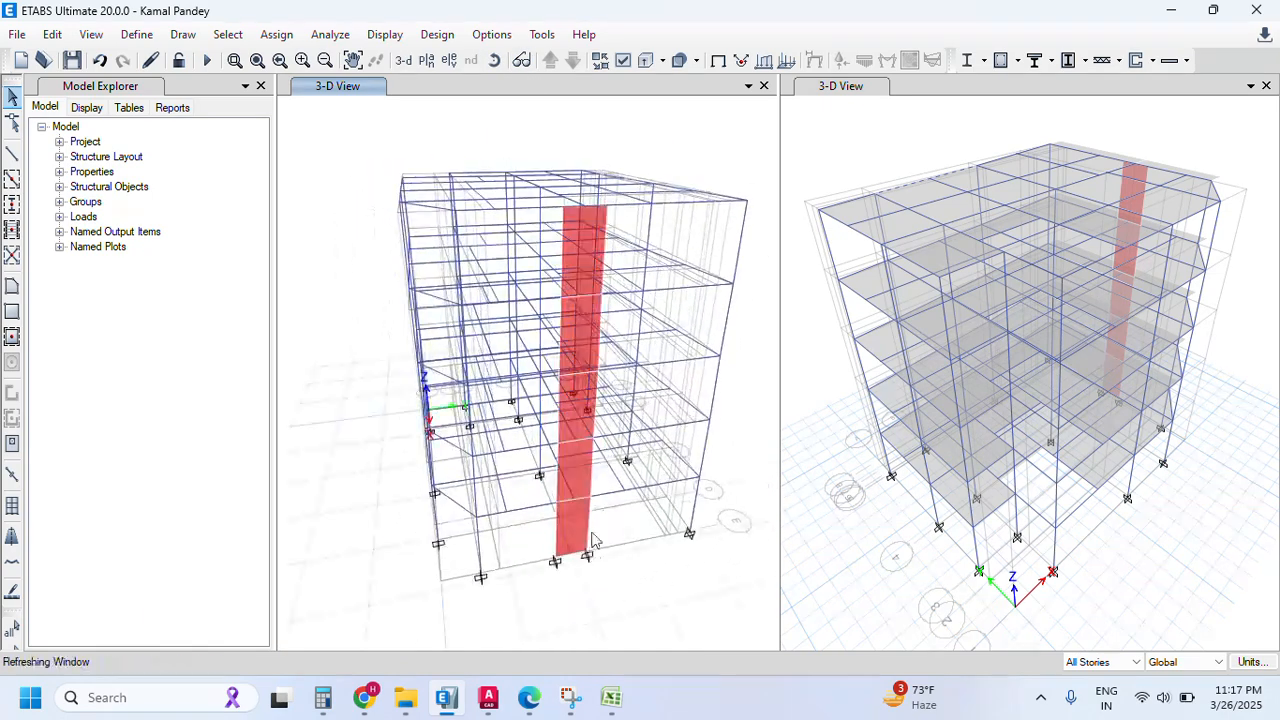
left_click(578, 531)
key("Delete")
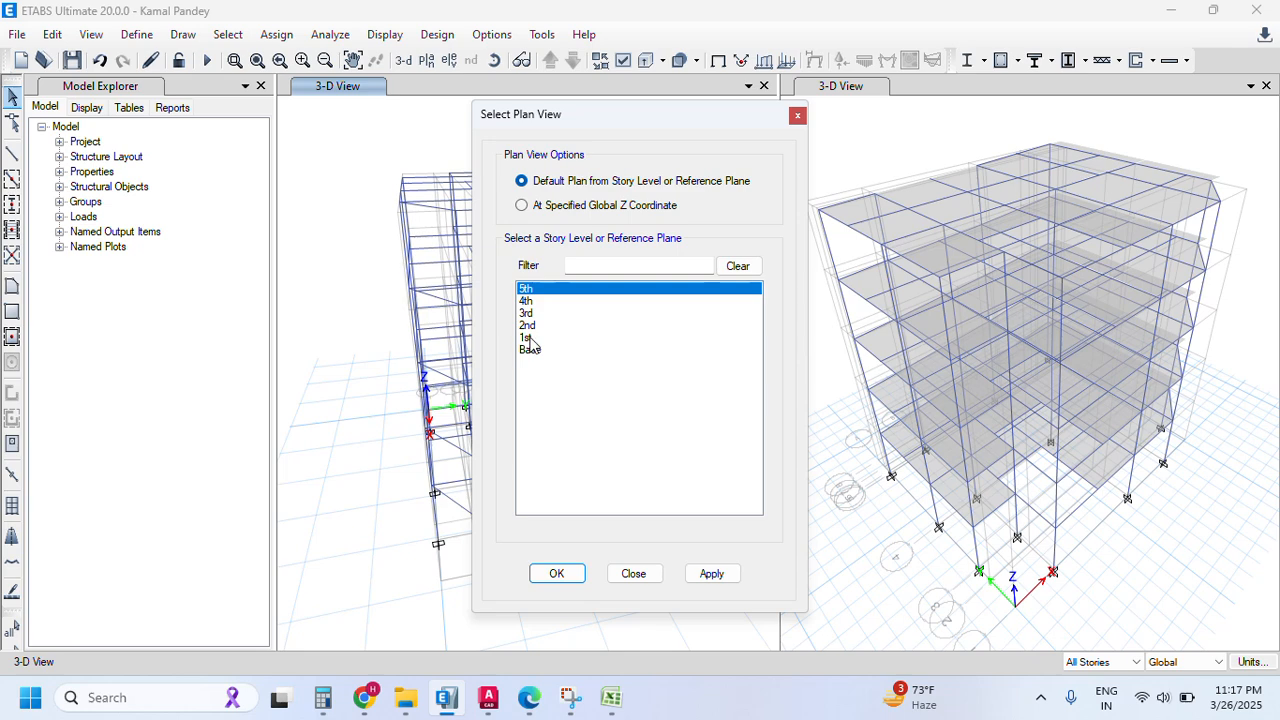
- On the 1st storey plan, place a Col1 400 800 column at grid intersection E-4 with a 90-degree angle for all stories
left_click(526, 338)
left_click(711, 573)
left_click(557, 573)
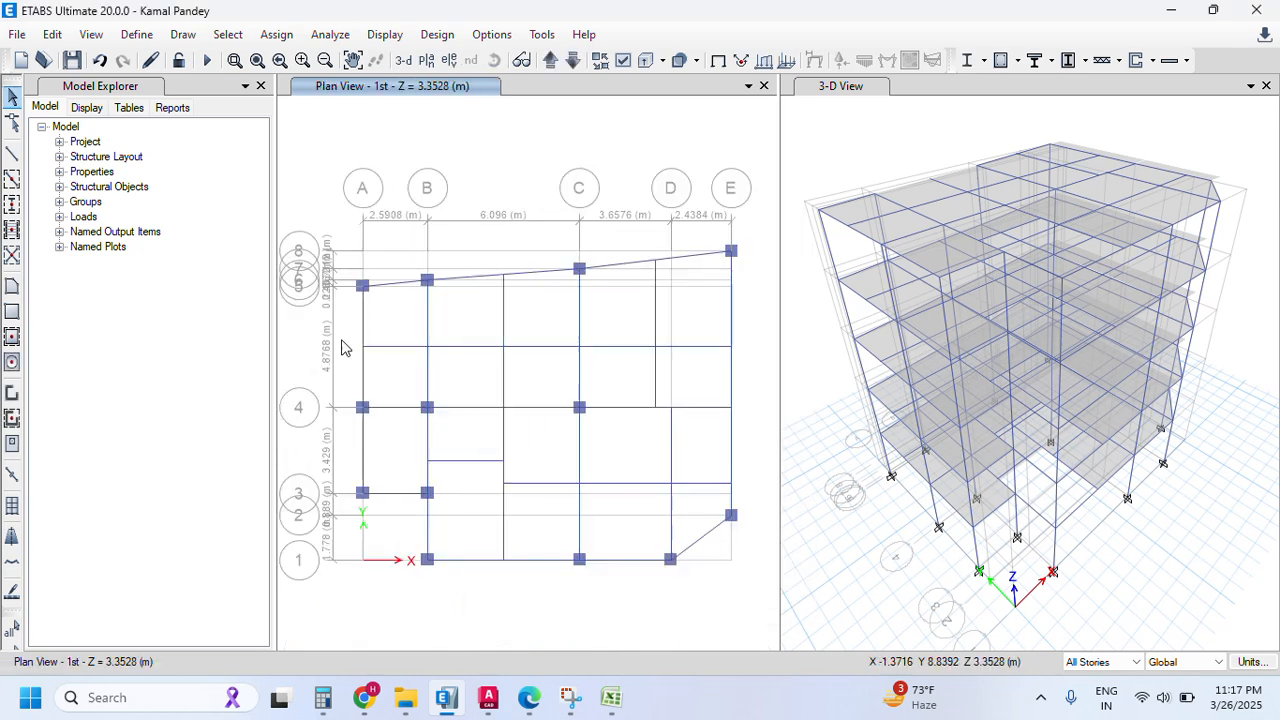
left_click(12, 204)
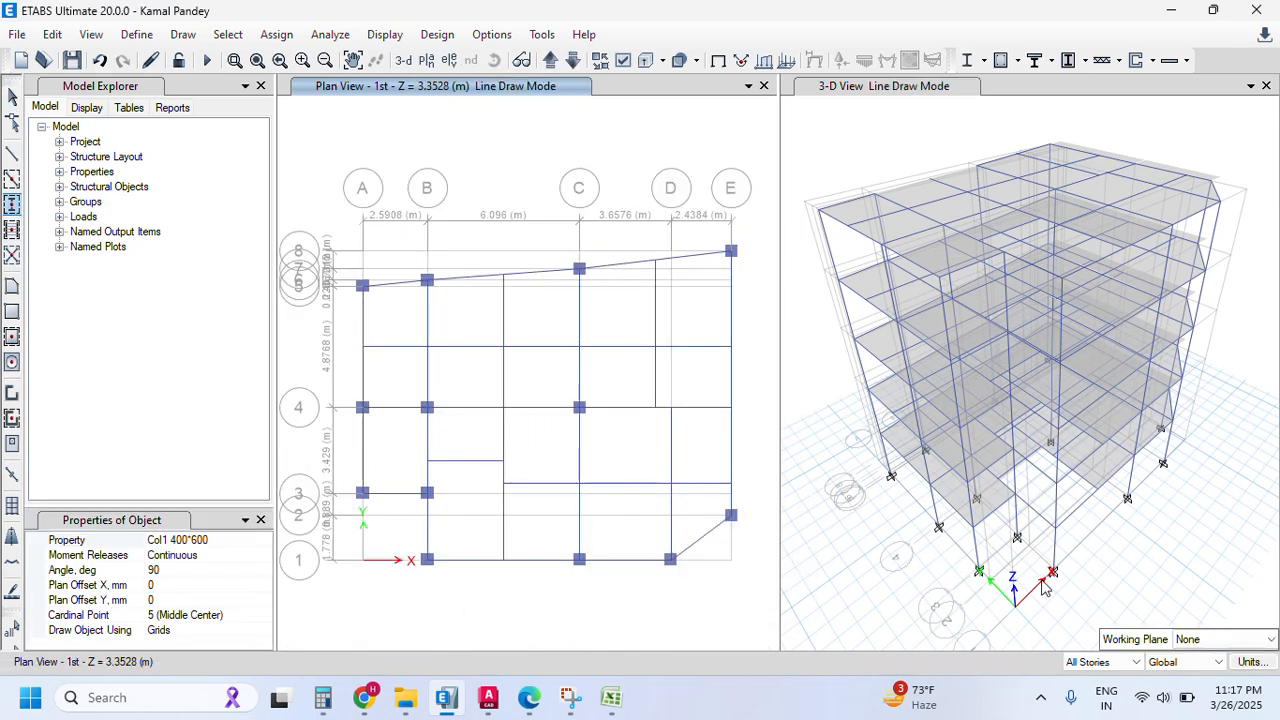
left_click(264, 540)
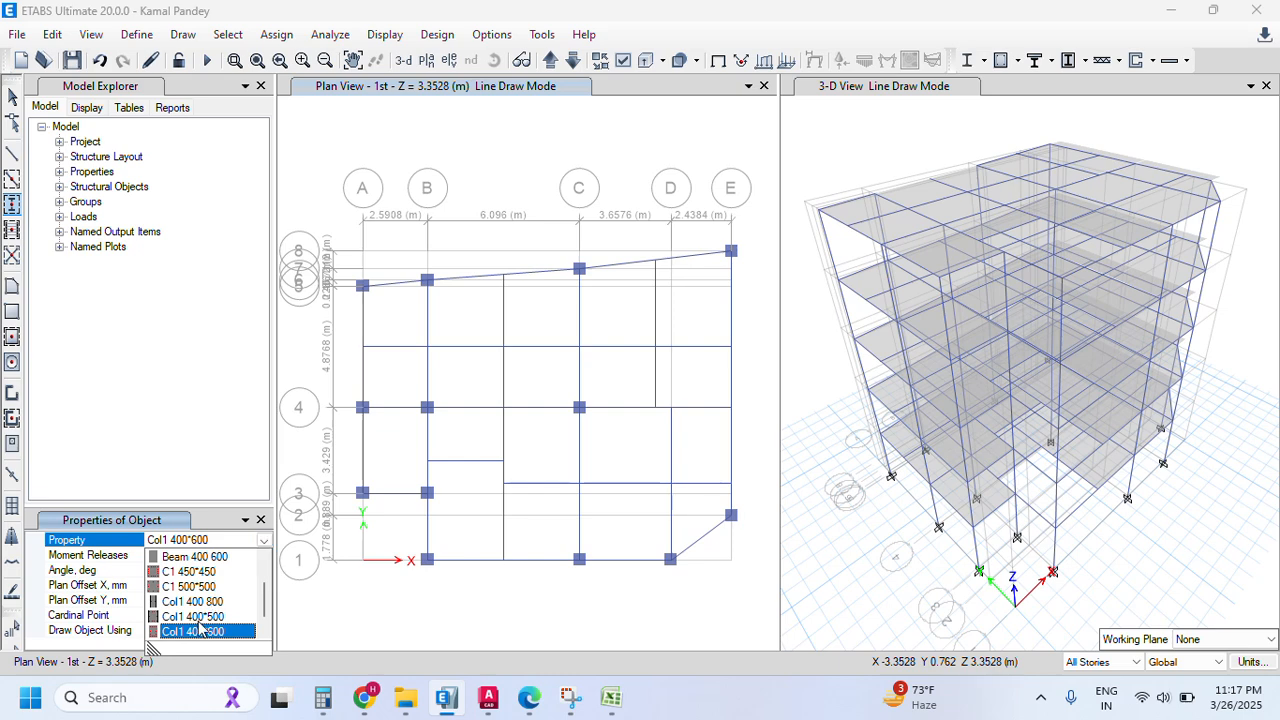
left_click(195, 601)
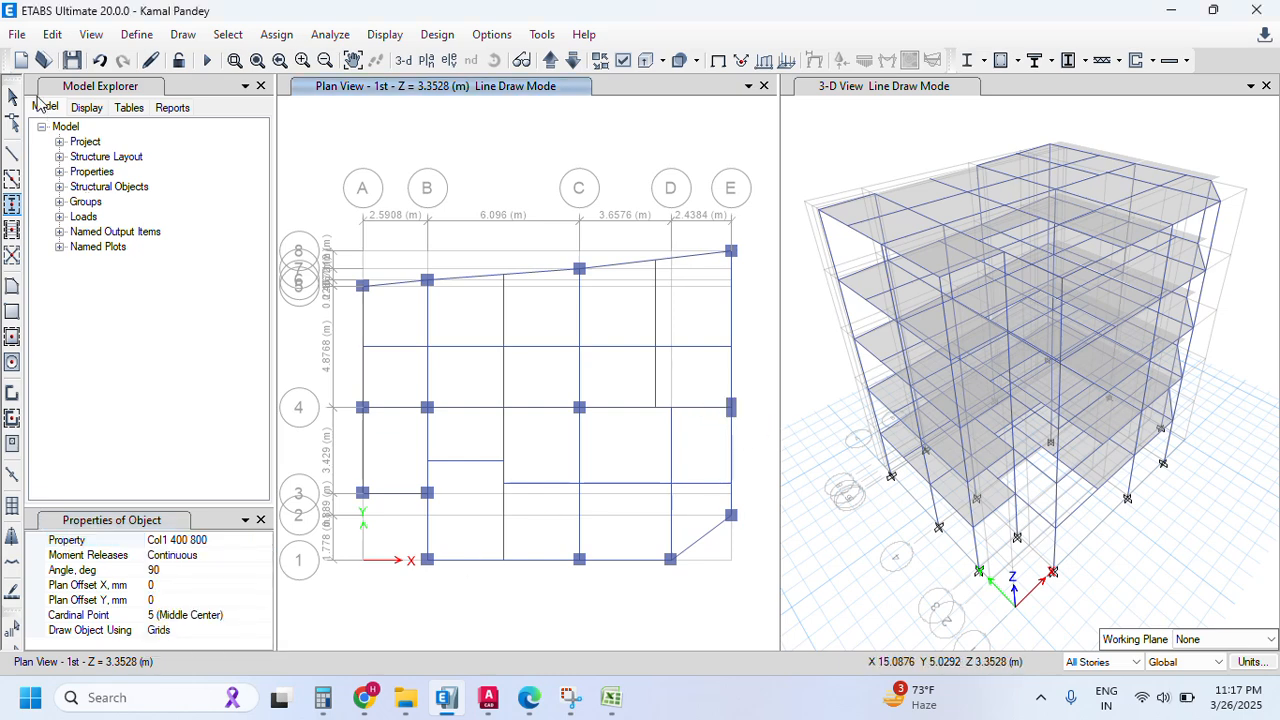
left_click(13, 96)
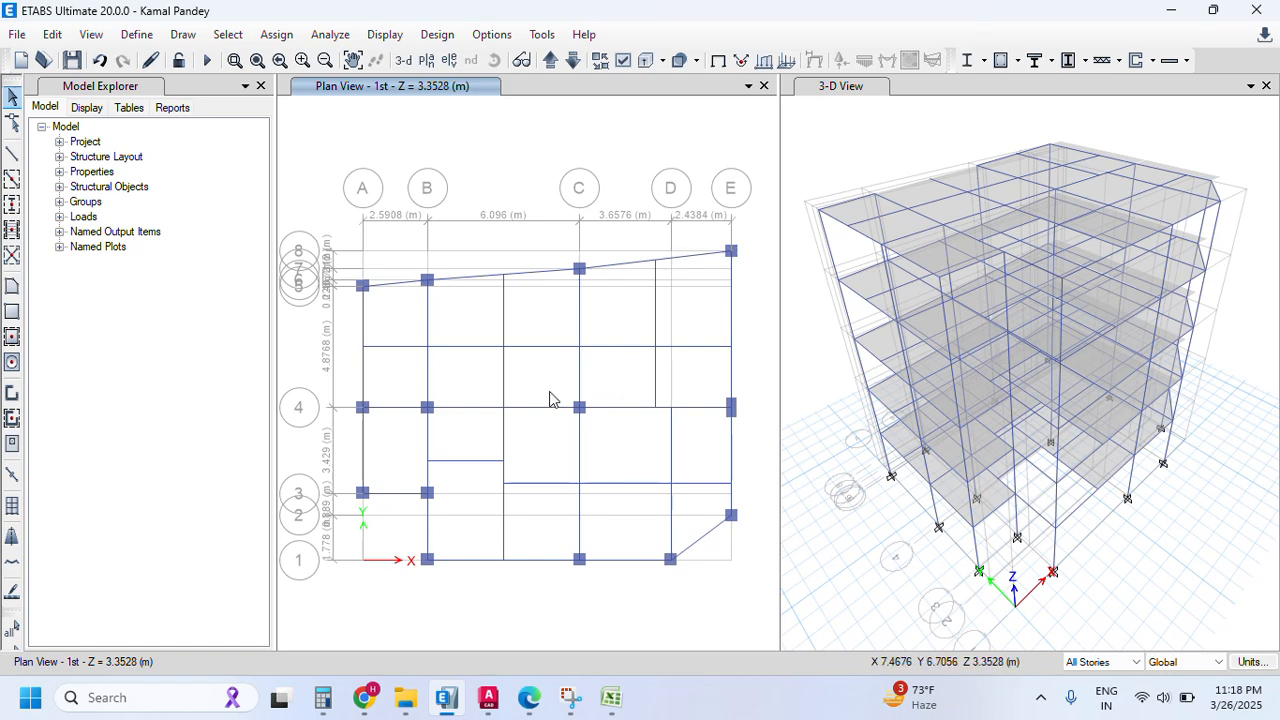
- Assign the Col1 400 800 section to the column at grid intersection C-4 on all stories
left_click_drag(550, 369, 606, 455)
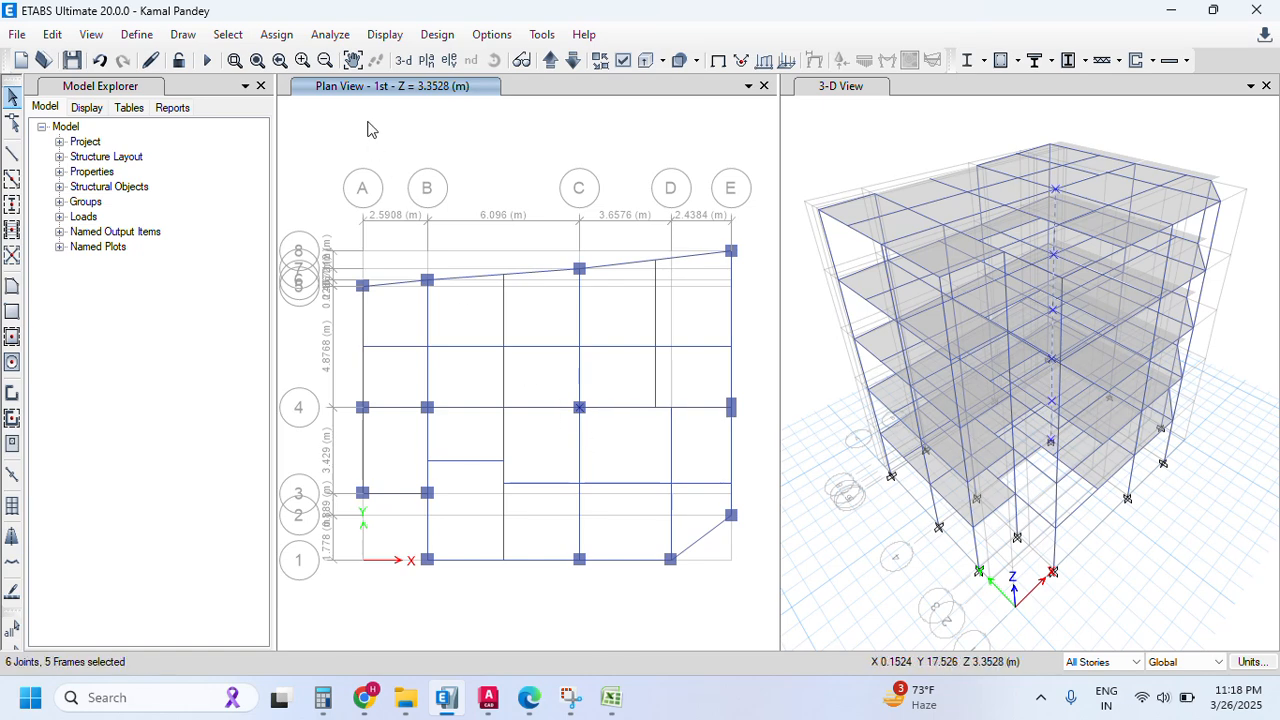
left_click(277, 34)
mouse_move(300, 84)
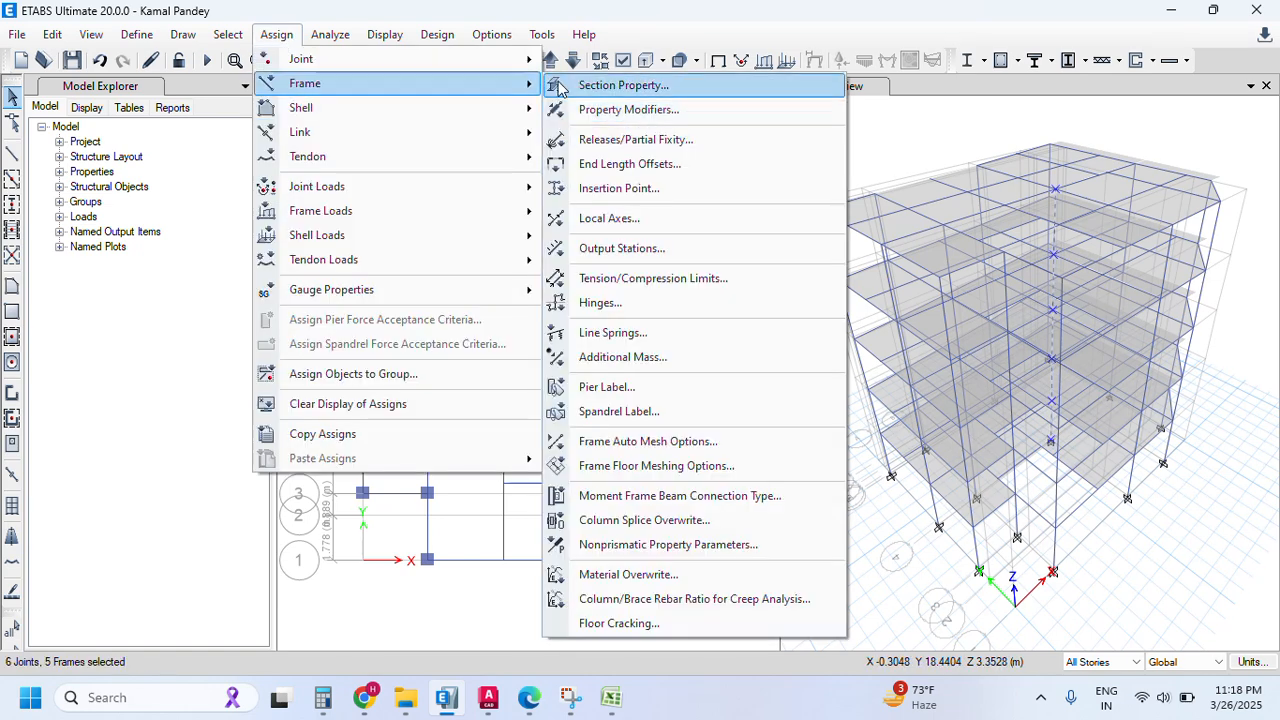
left_click(600, 84)
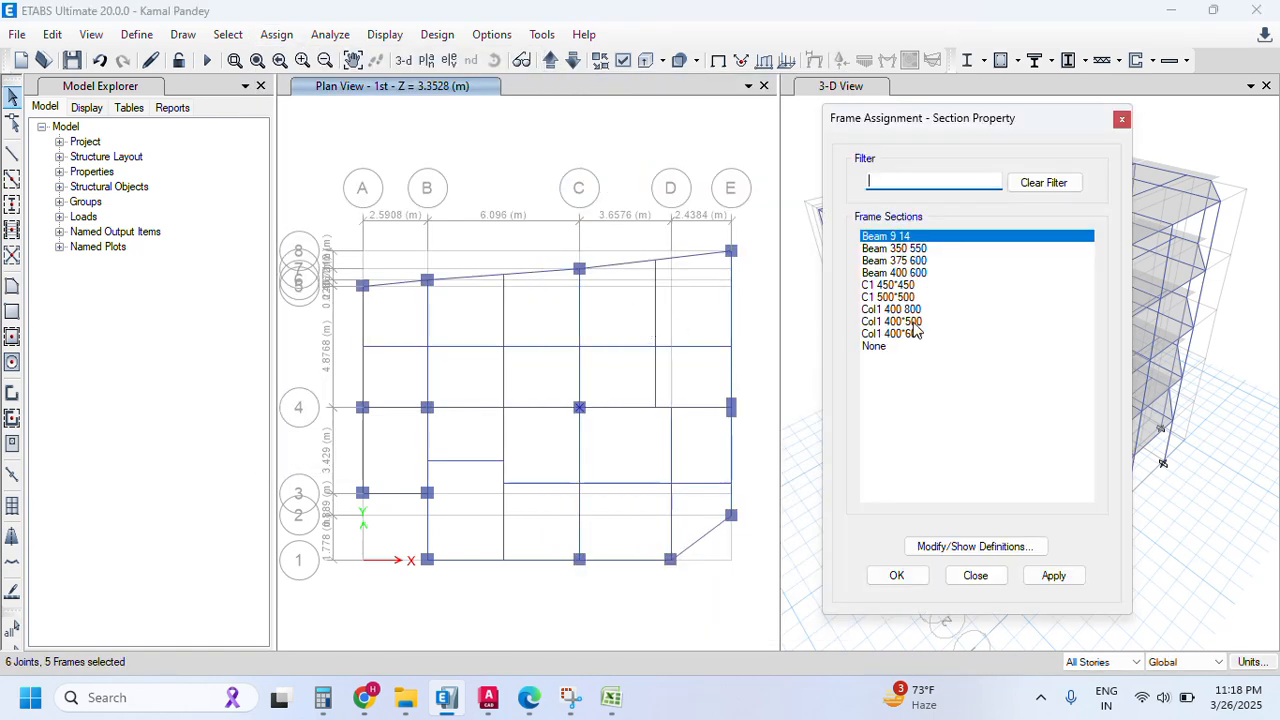
left_click(916, 309)
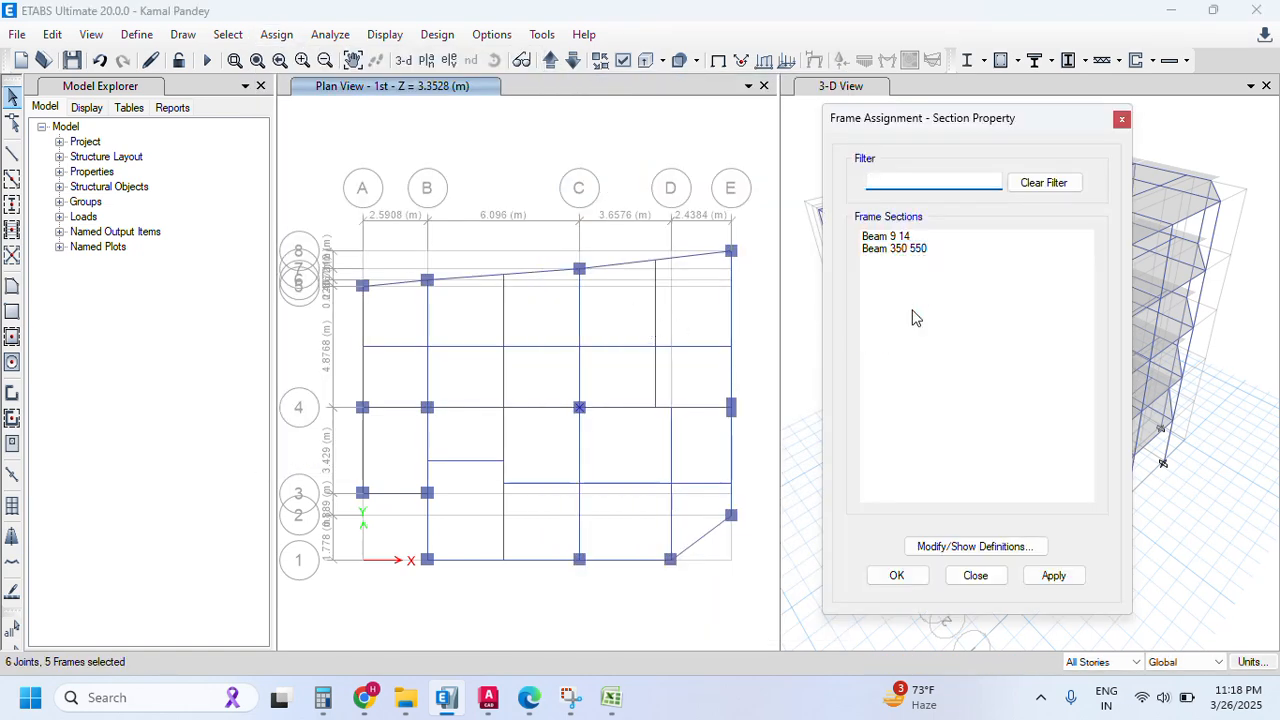
left_click(1044, 586)
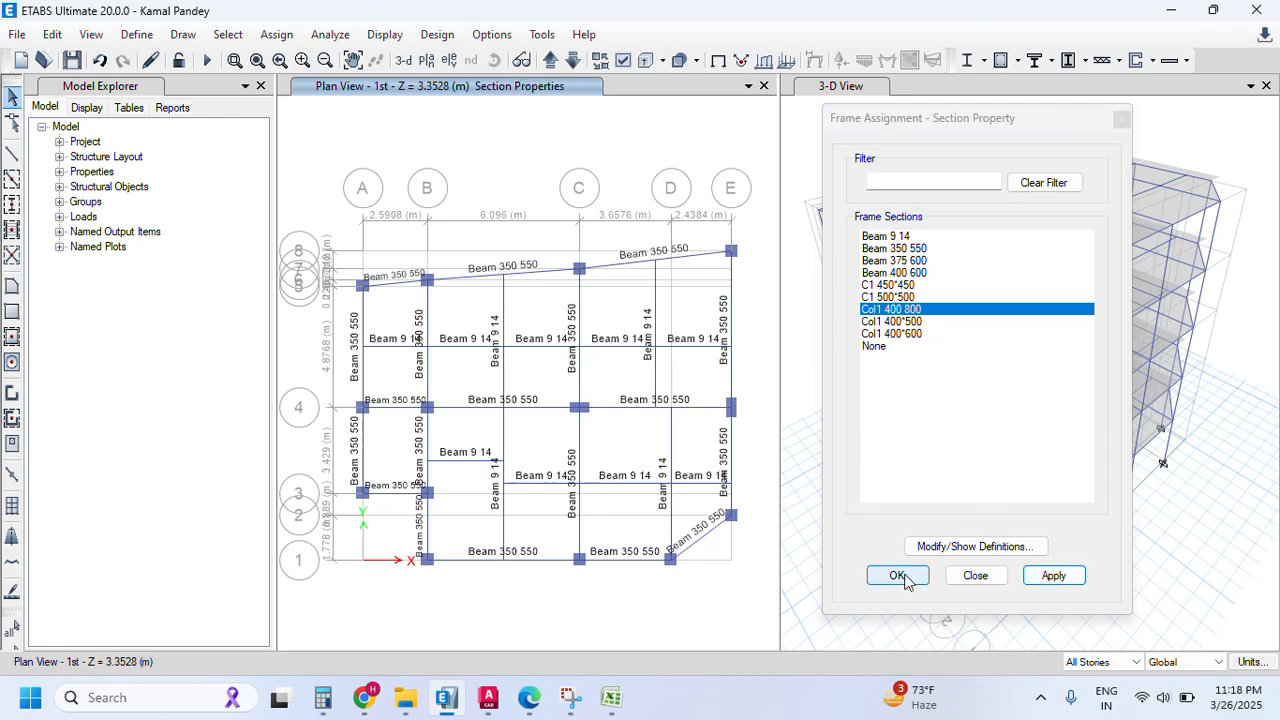
left_click(899, 575)
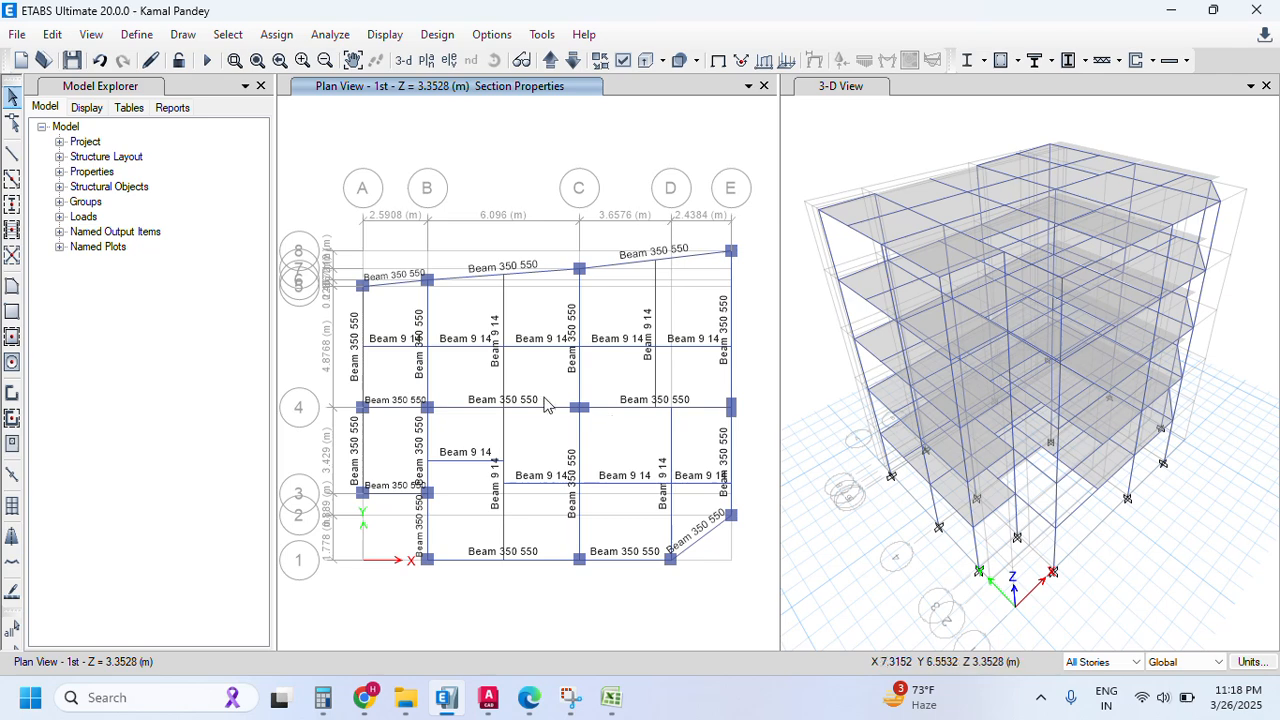
- Set the local axes angle of the C-4 column to 90 degrees on all stories
left_click(579, 407)
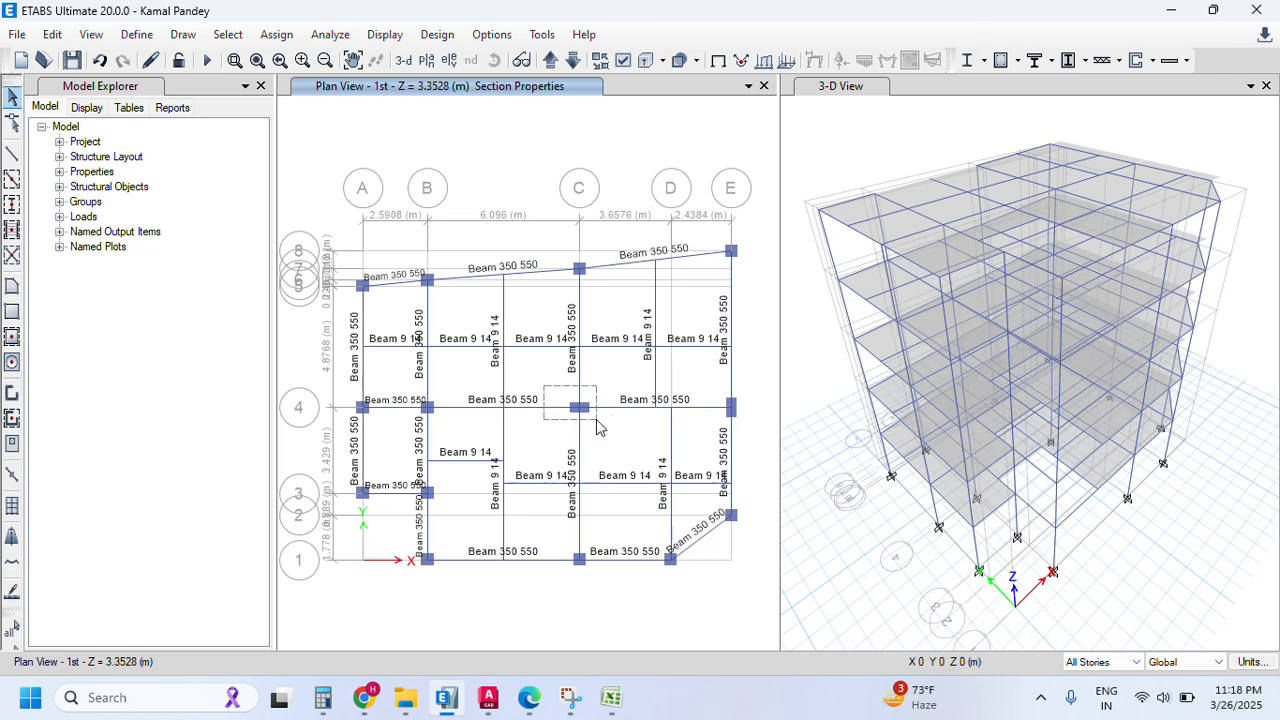
left_click(277, 34)
mouse_move(310, 84)
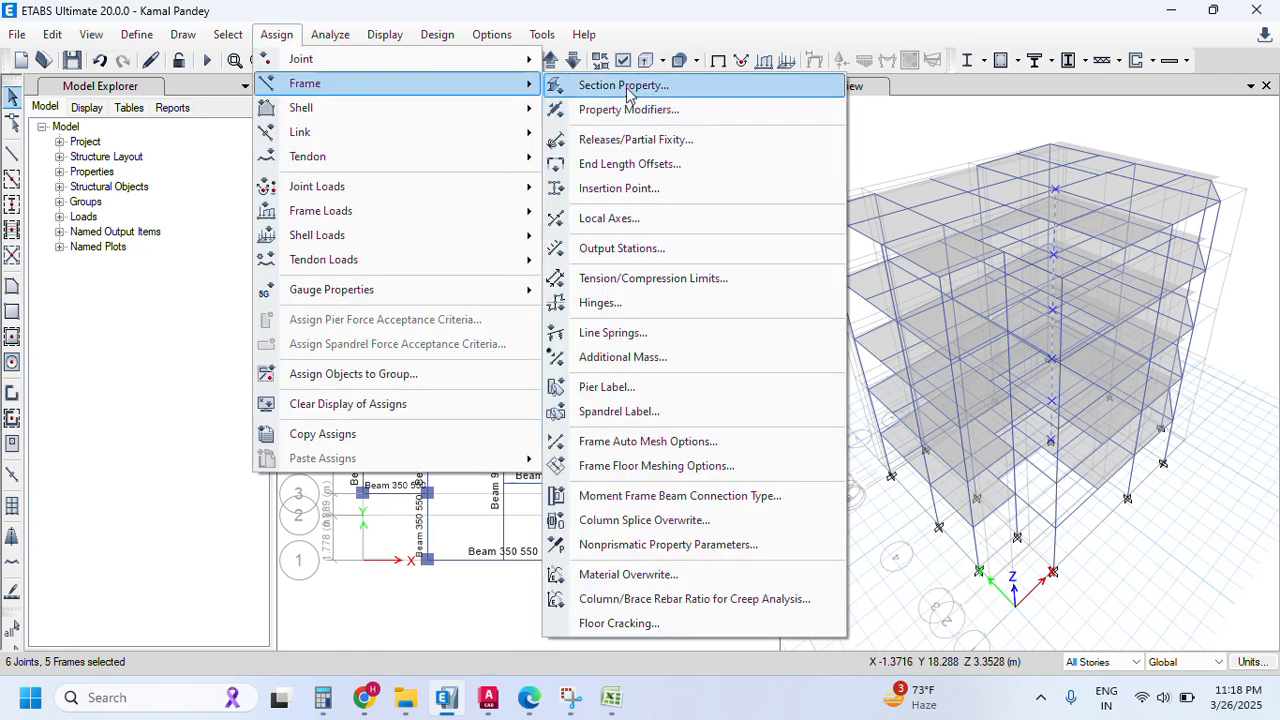
left_click(609, 218)
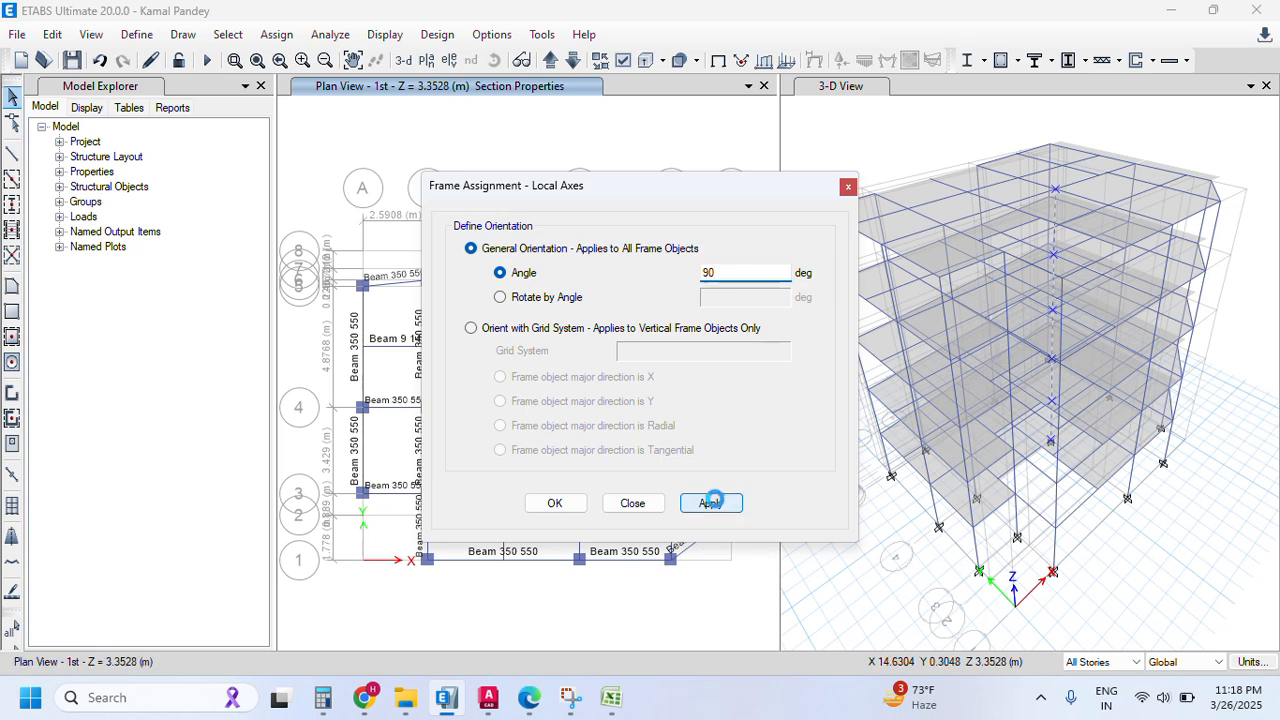
left_click(710, 503)
key("Escape")
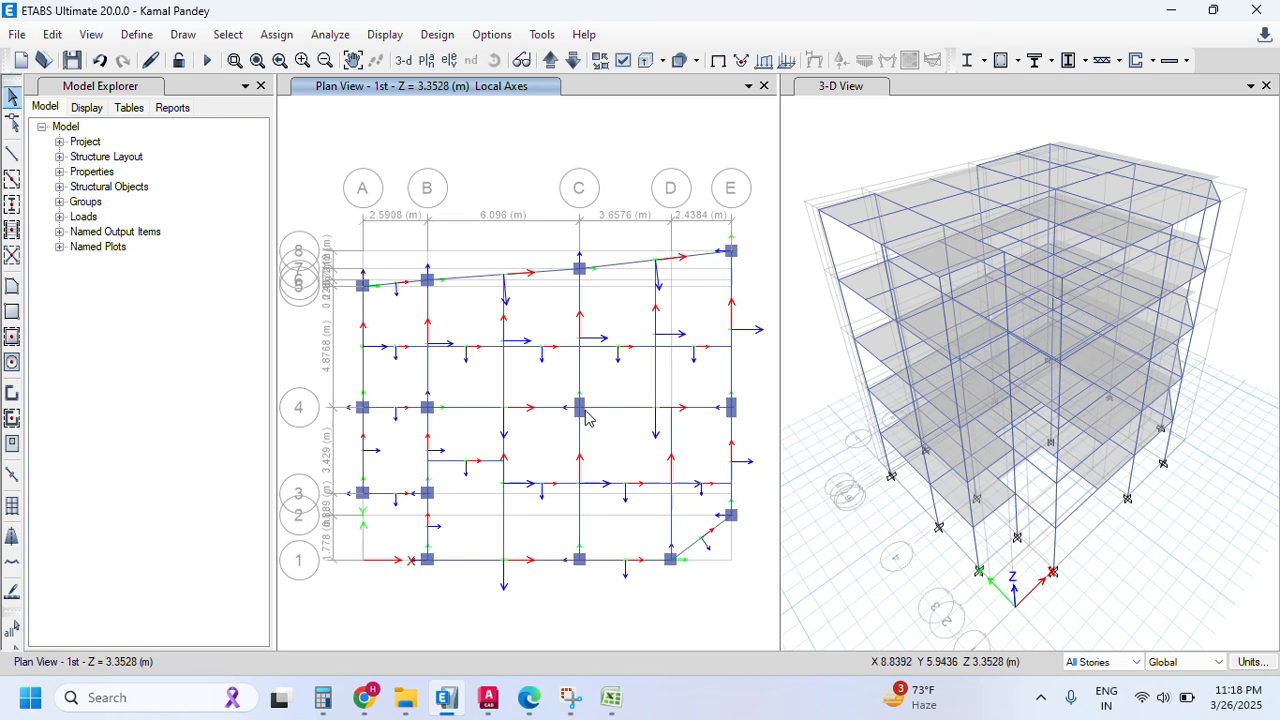
- Run the analysis of the modified model
left_click(207, 62)
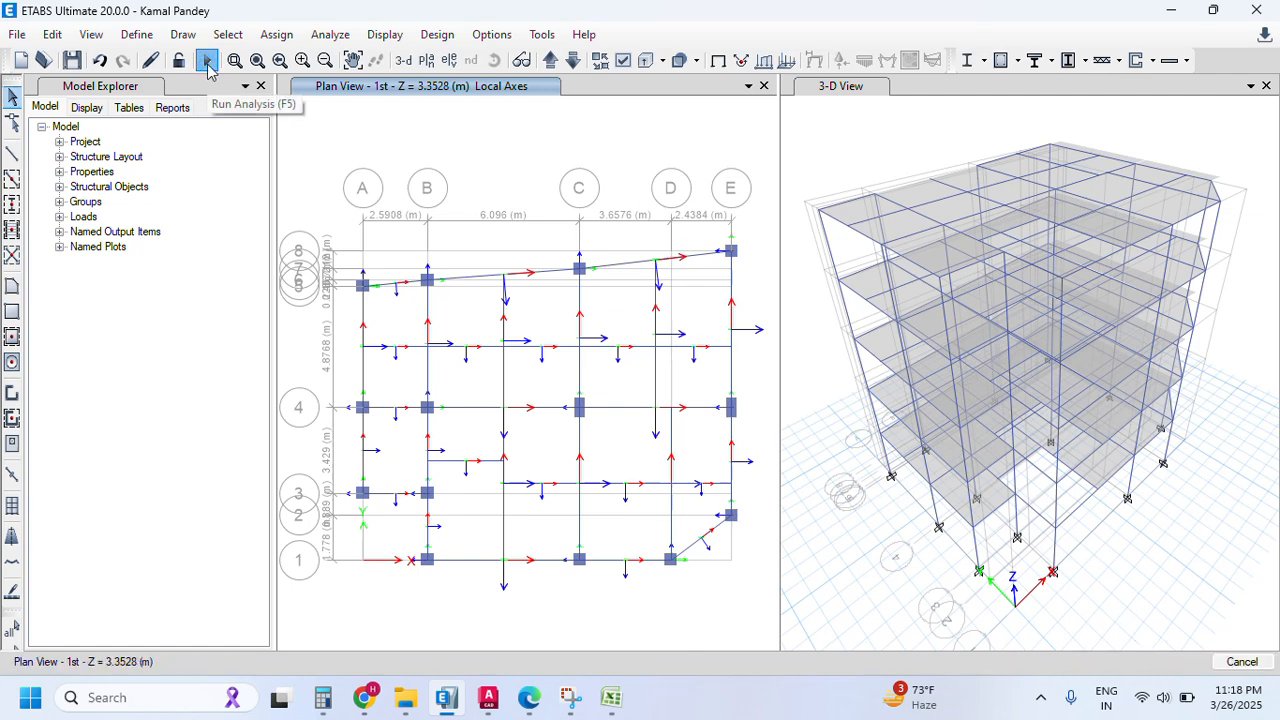
left_click(207, 62)
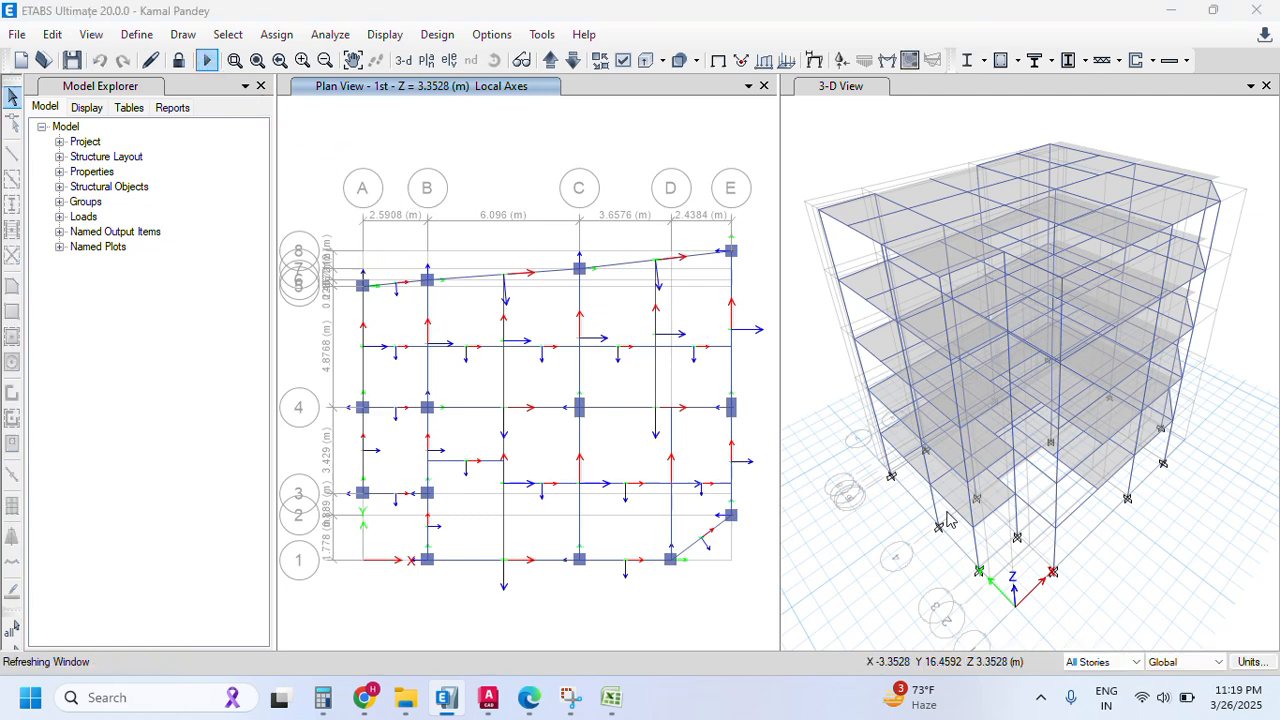
key("F5")
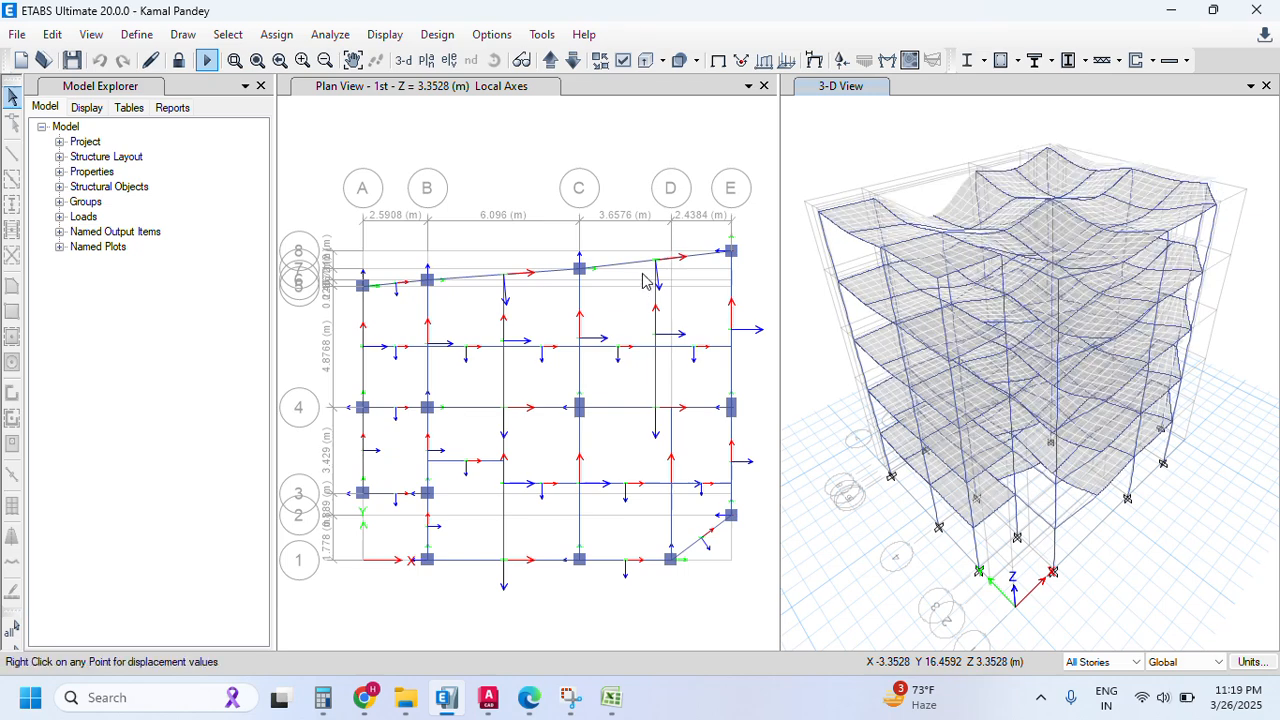
- Display the EQY ULS deformed shape for step 1 on the 1st storey plan and inspect the E-8 and grid A corner joint displacements
left_click(531, 150)
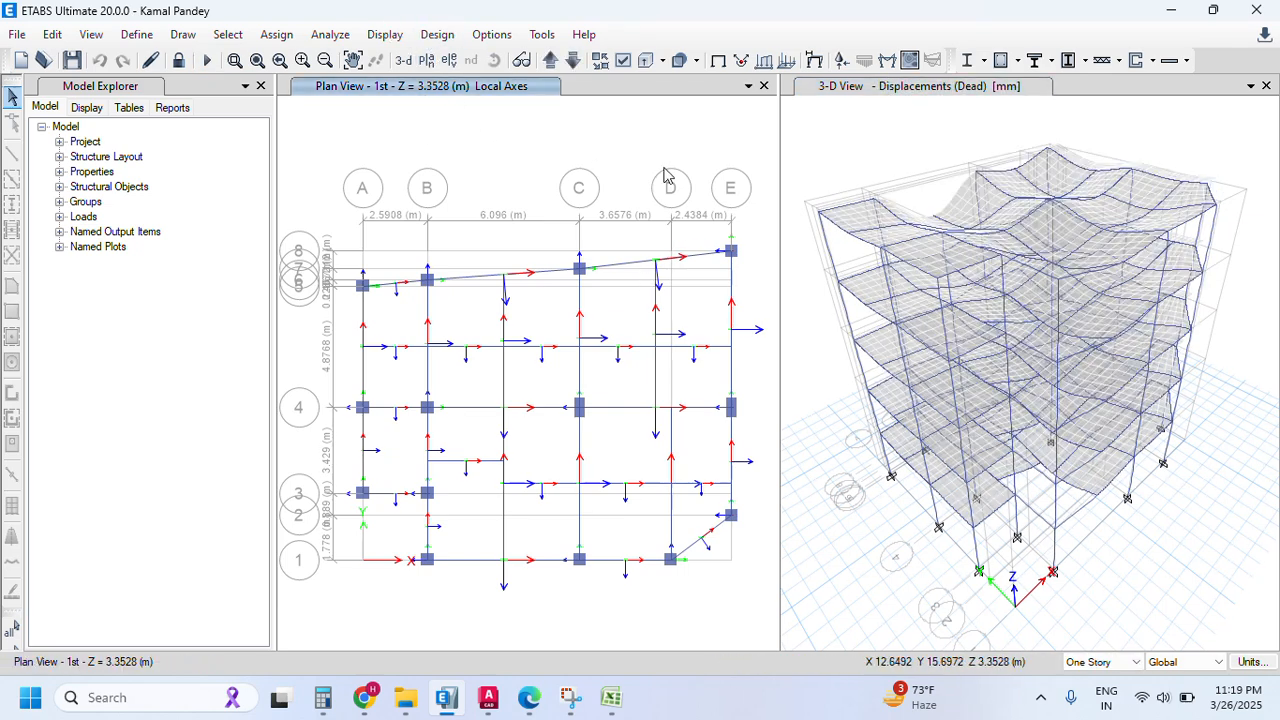
left_click(841, 60)
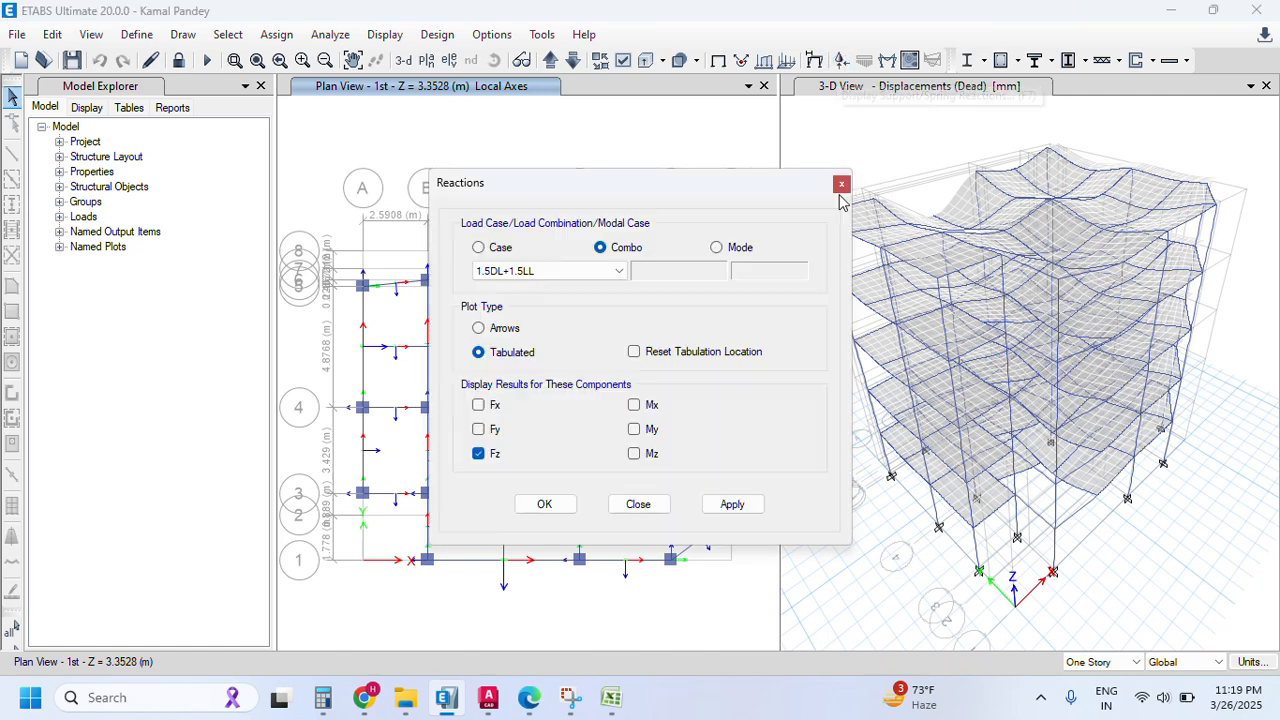
left_click(841, 184)
left_click(815, 60)
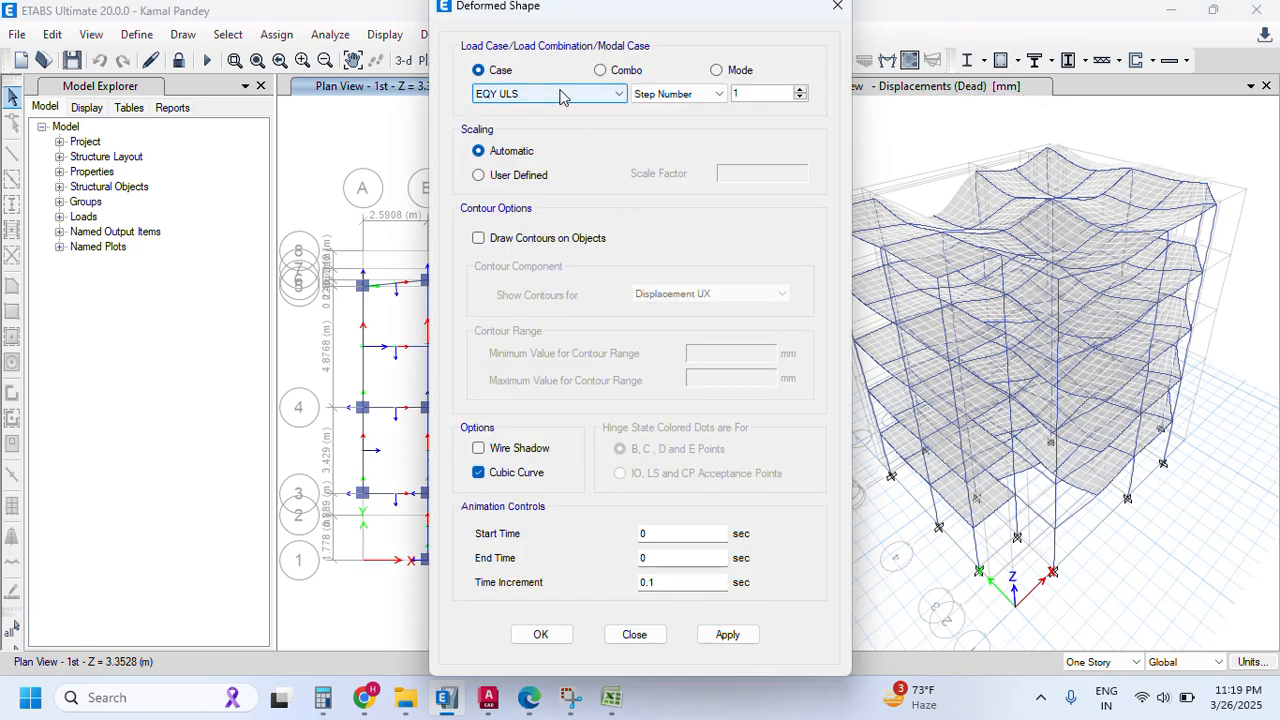
left_click(727, 634)
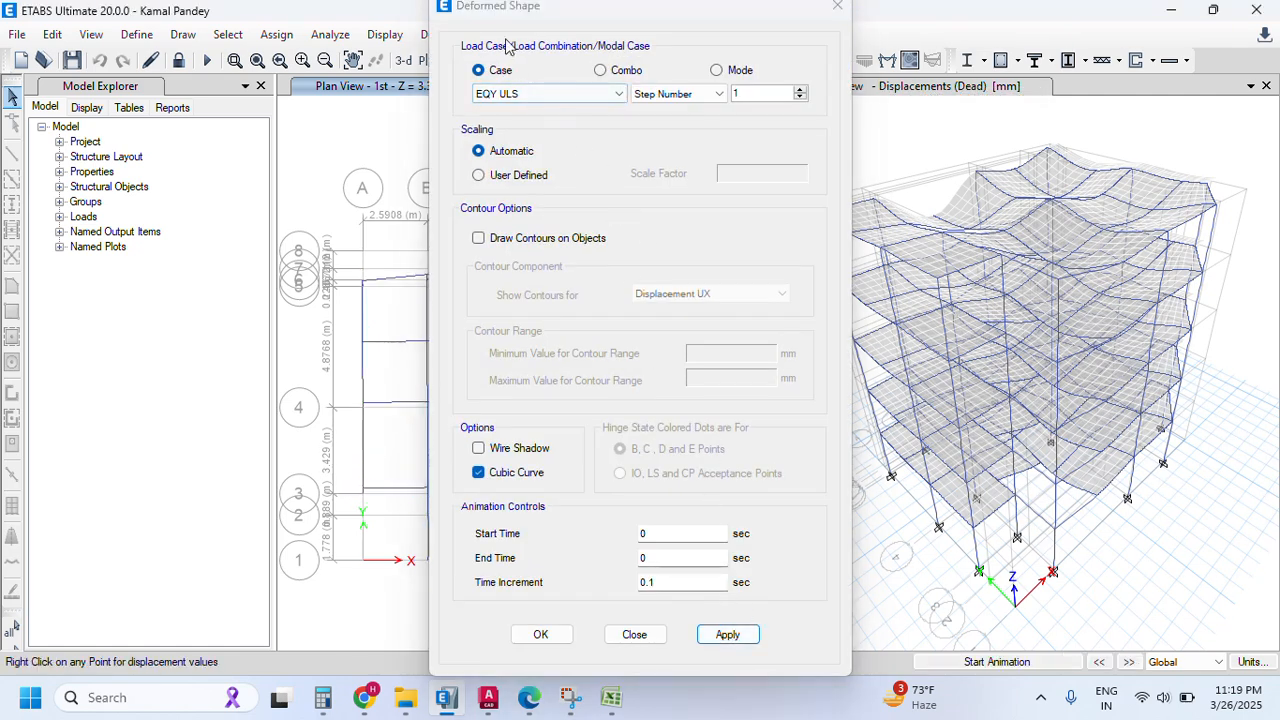
left_click_drag(490, 25, 908, 112)
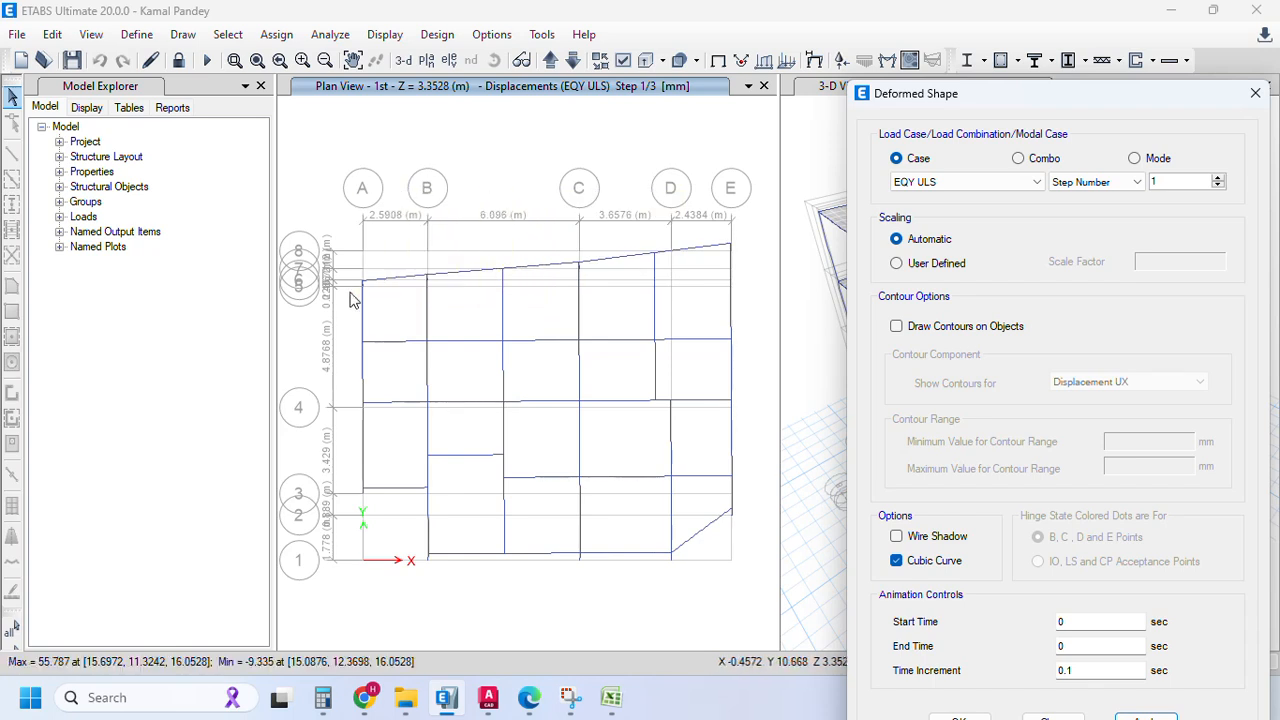
mouse_move(363, 289)
mouse_move(731, 248)
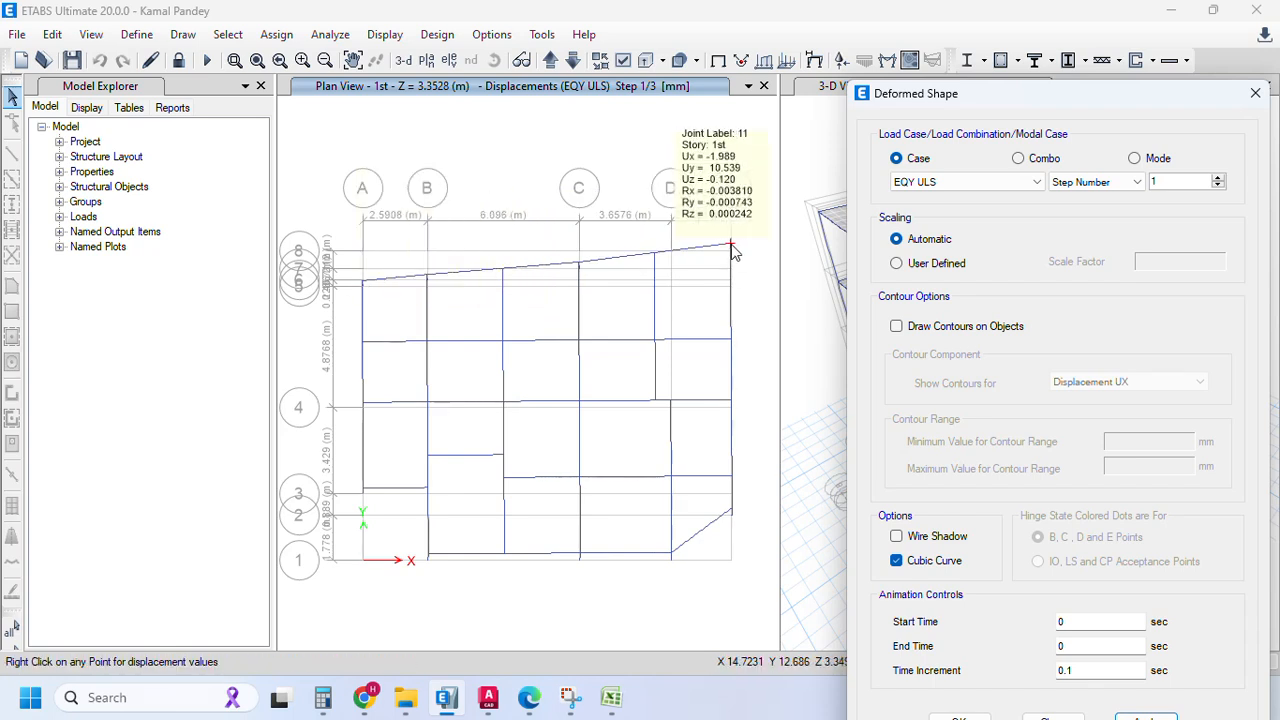
- Calculate the ratio of the two corner joints' Uy displacements in Calculator by dividing 10.539 by 6.96, then close the deformed shape settings
left_click(322, 697)
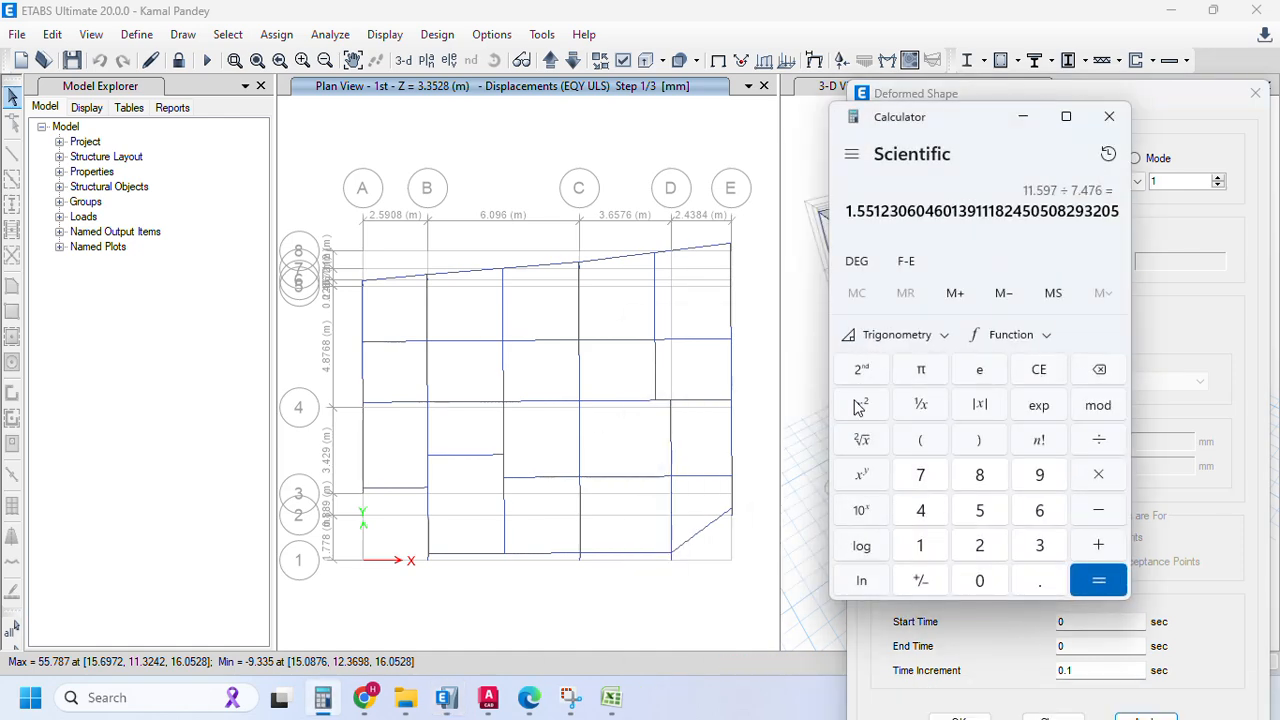
left_click(1039, 369)
left_click(1109, 116)
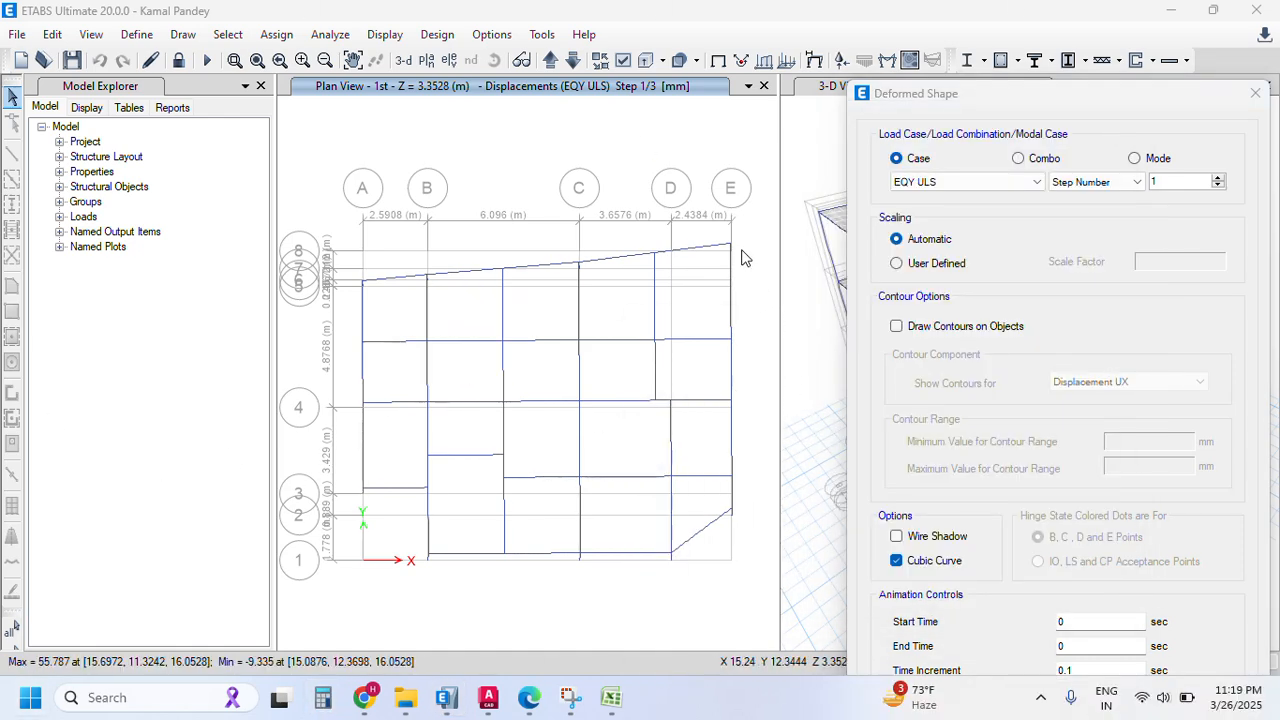
mouse_move(734, 244)
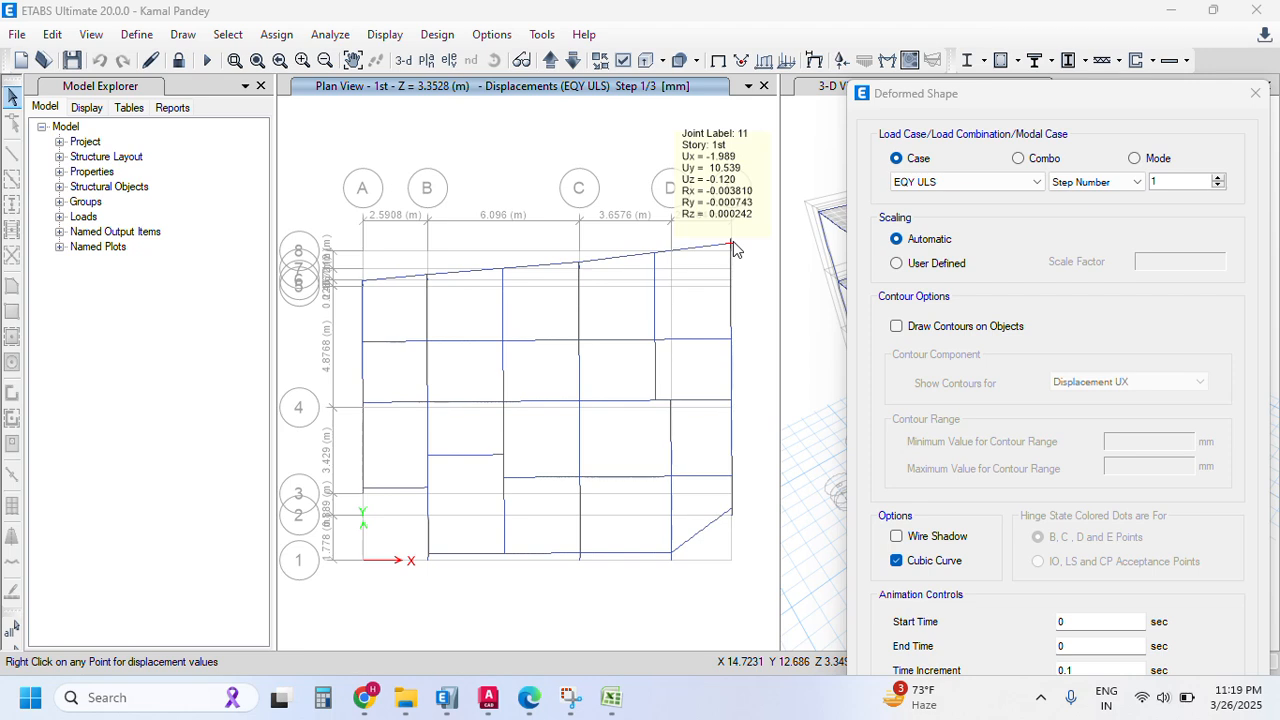
left_click(322, 697)
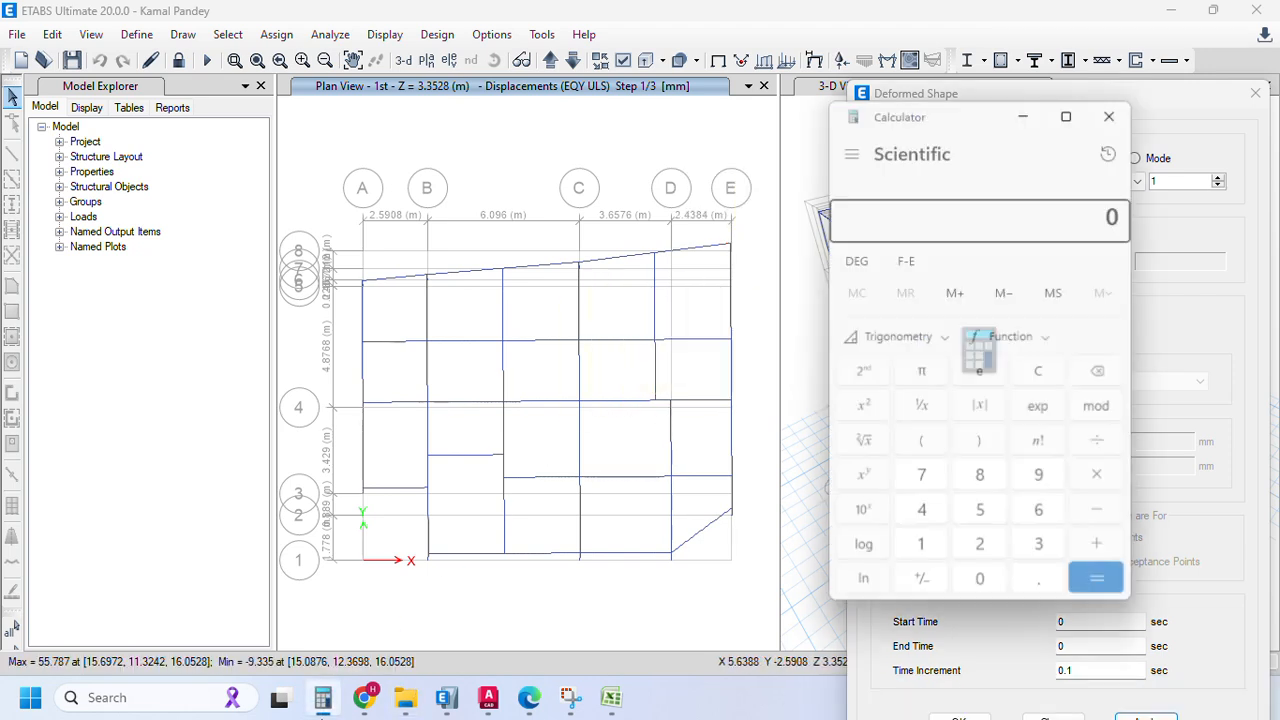
type("10.539")
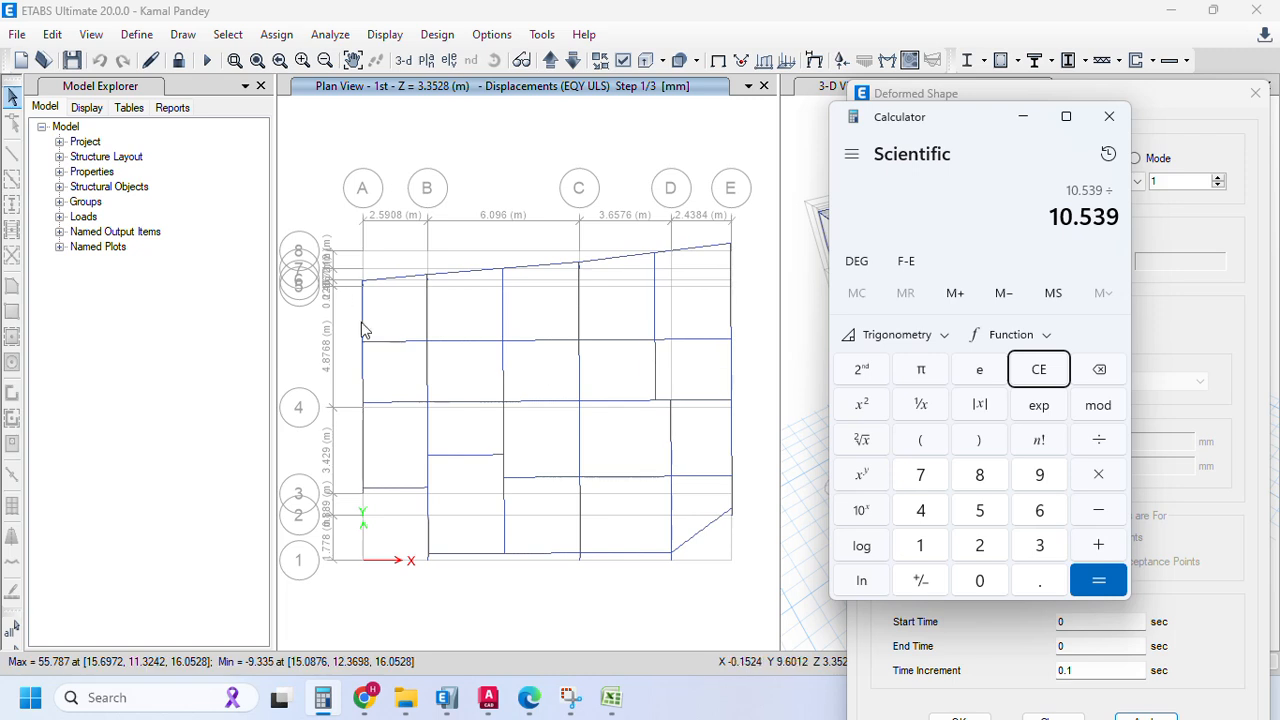
mouse_move(365, 287)
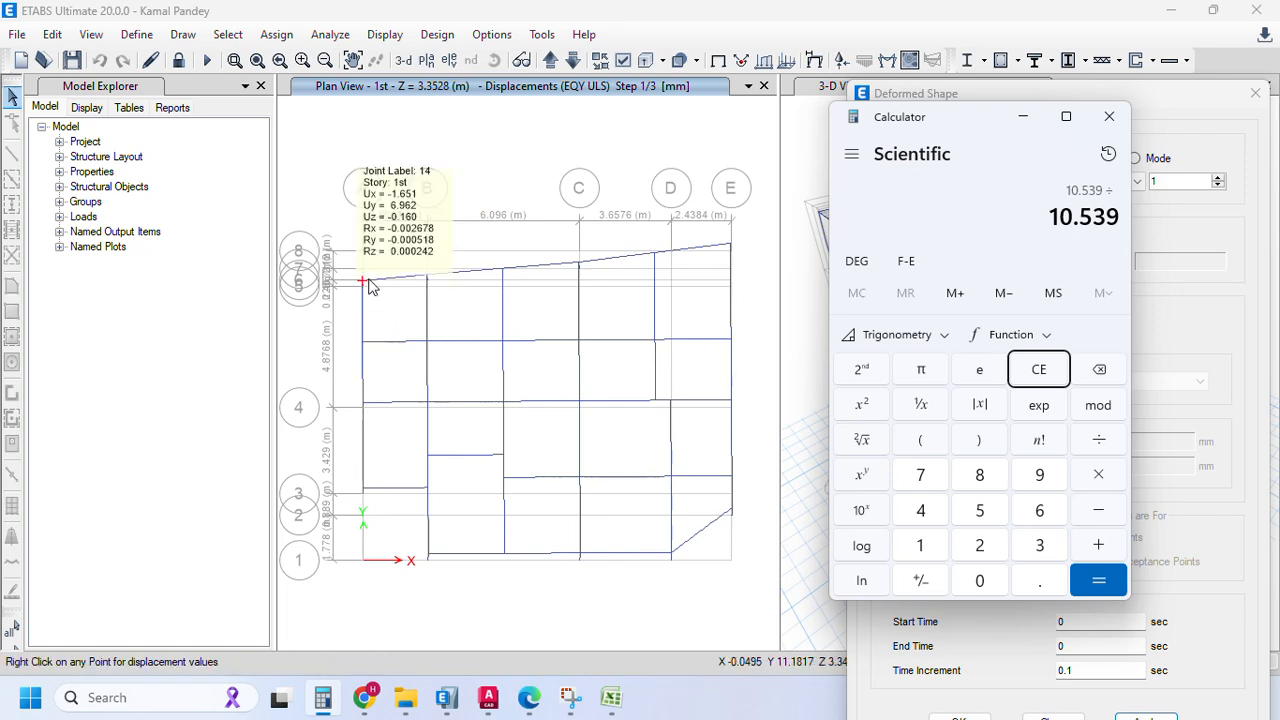
type("6.96")
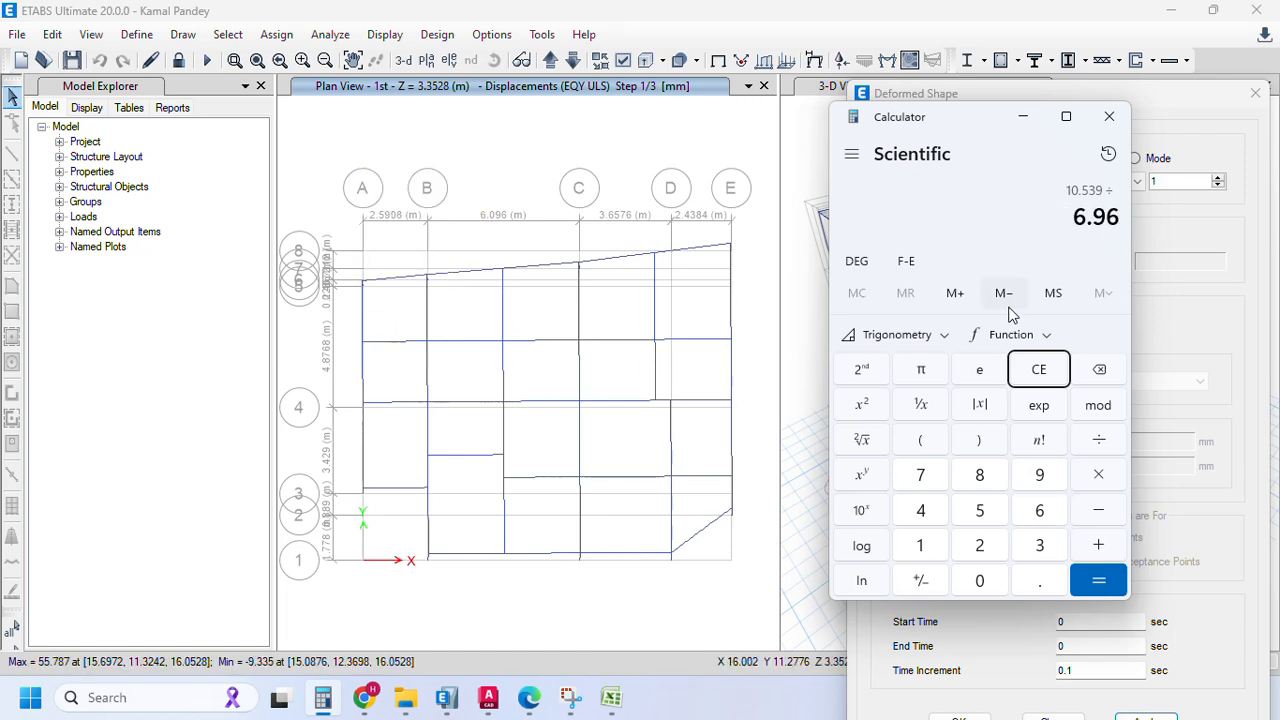
left_click(1098, 578)
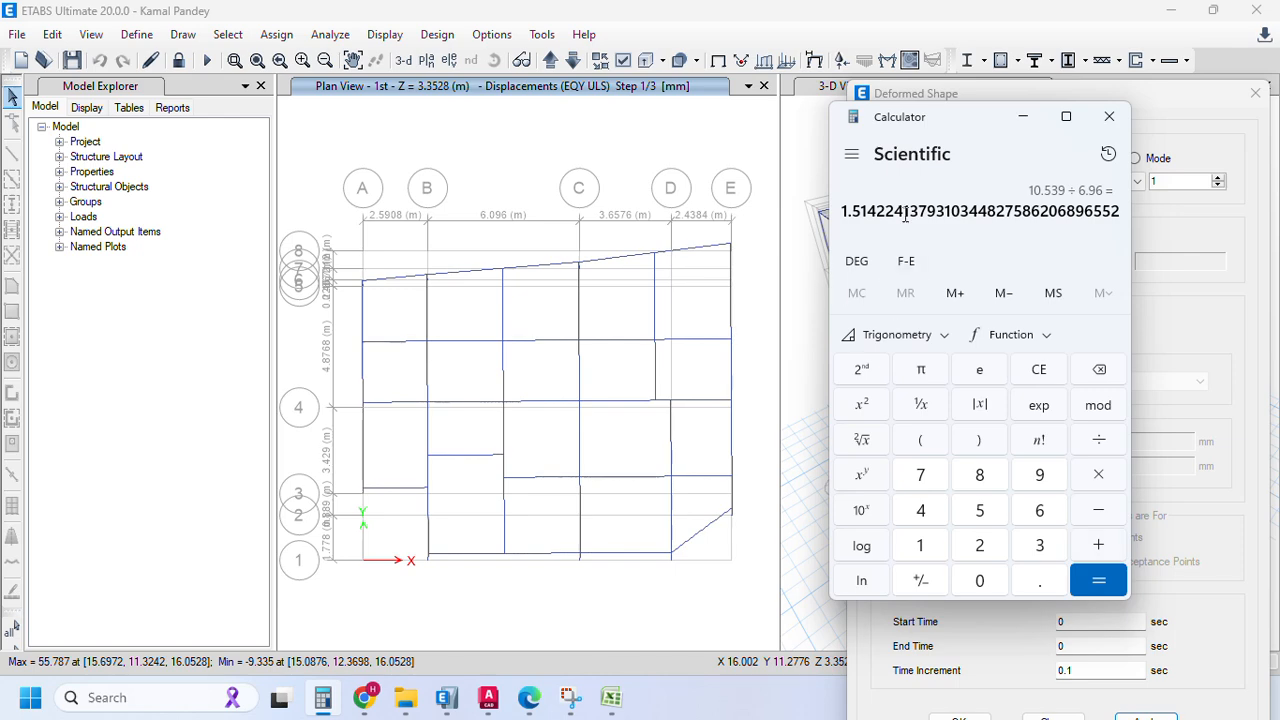
left_click(1023, 116)
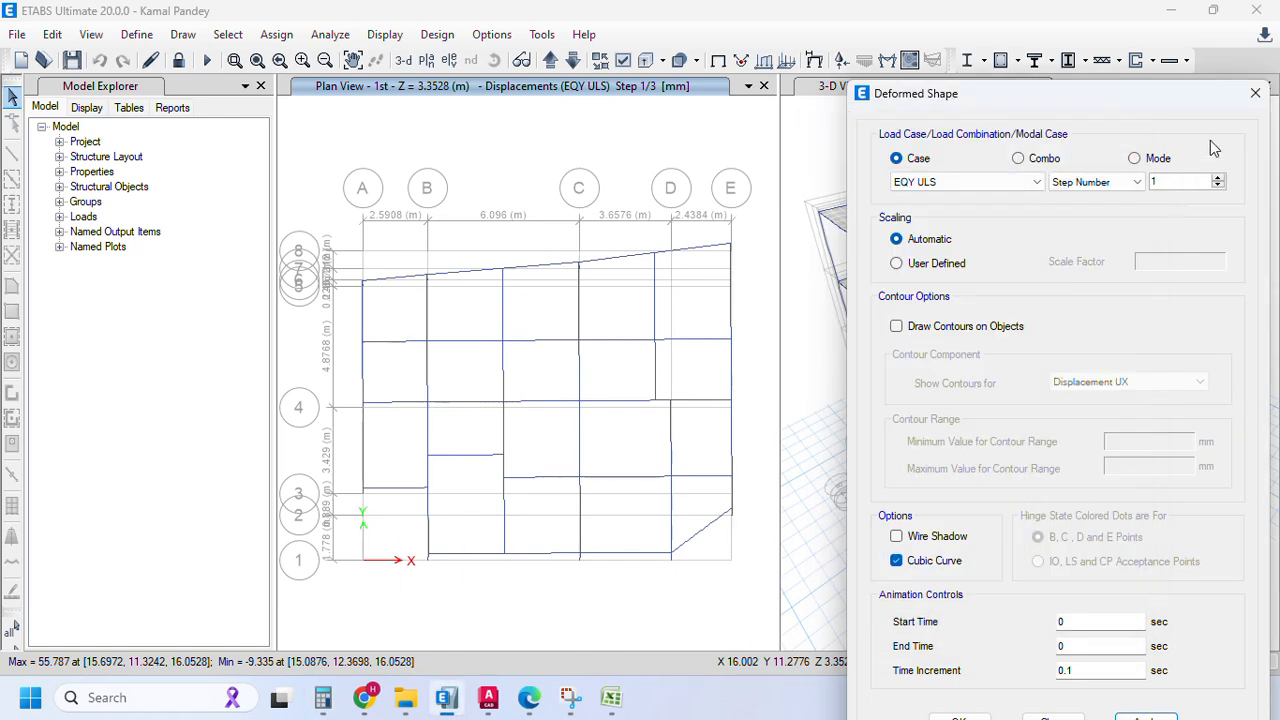
left_click(1255, 93)
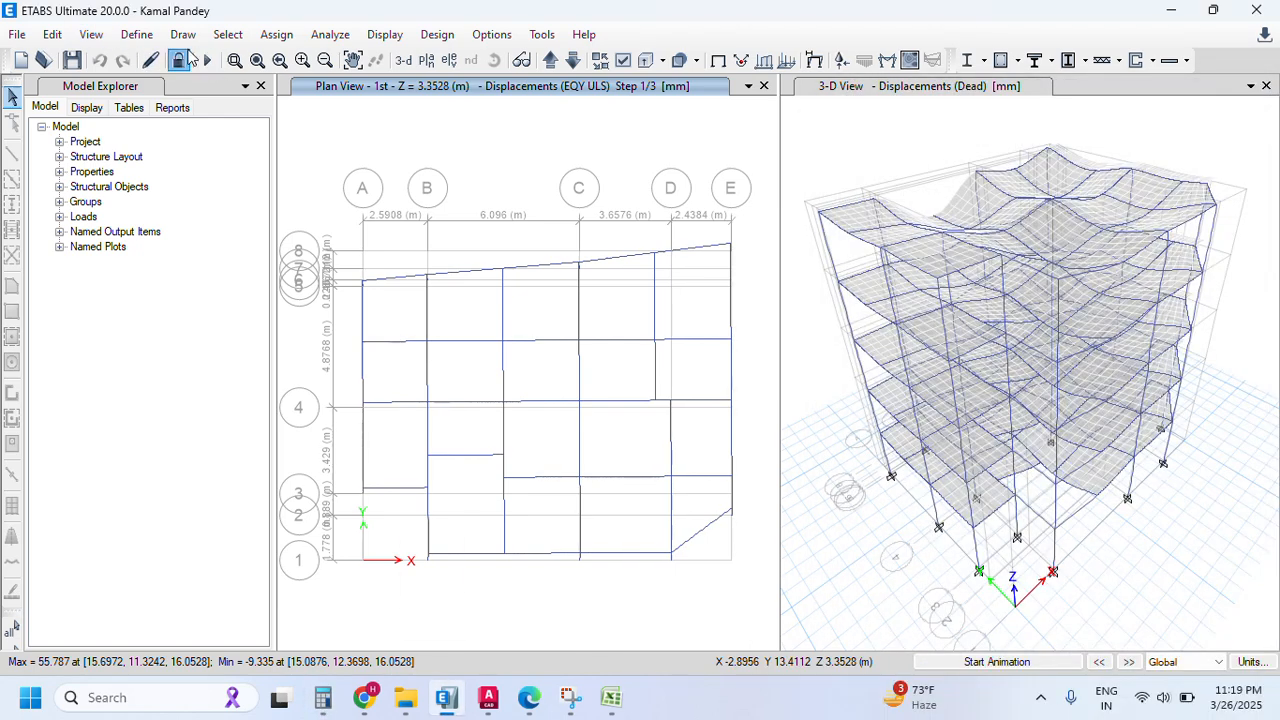
- Unlock the model and assign the Col1 400*600 section to the columns at E-8 and E-2 on all stories
left_click(179, 60)
left_click(668, 418)
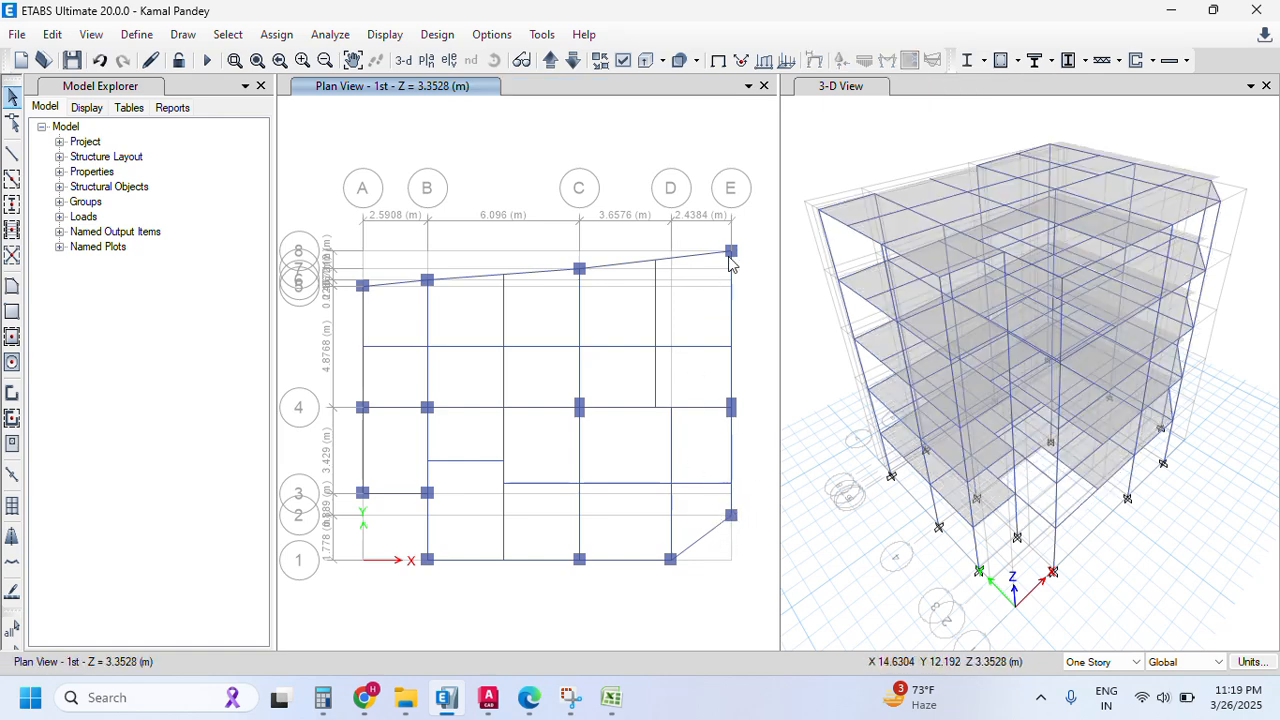
left_click(1099, 662)
left_click(1090, 688)
left_click_drag(716, 500, 751, 534)
left_click_drag(720, 237, 738, 270)
left_click(276, 34)
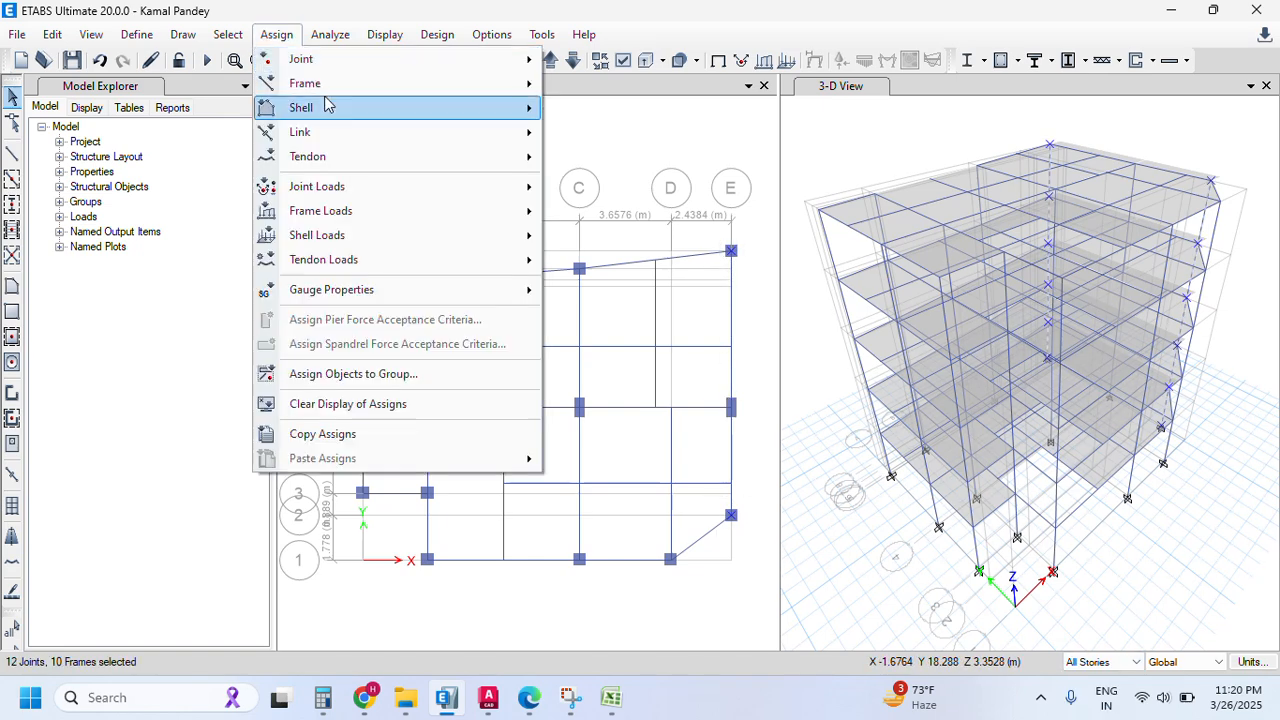
mouse_move(360, 86)
left_click(625, 87)
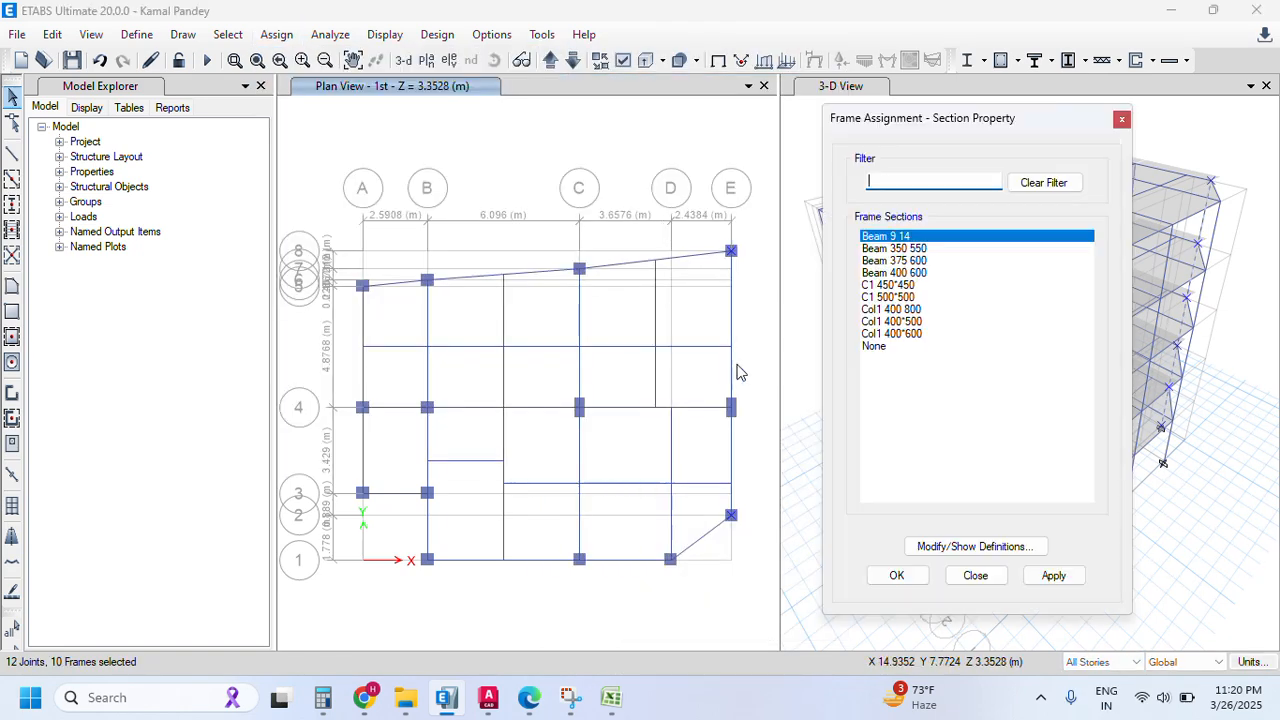
left_click(920, 338)
left_click(1053, 575)
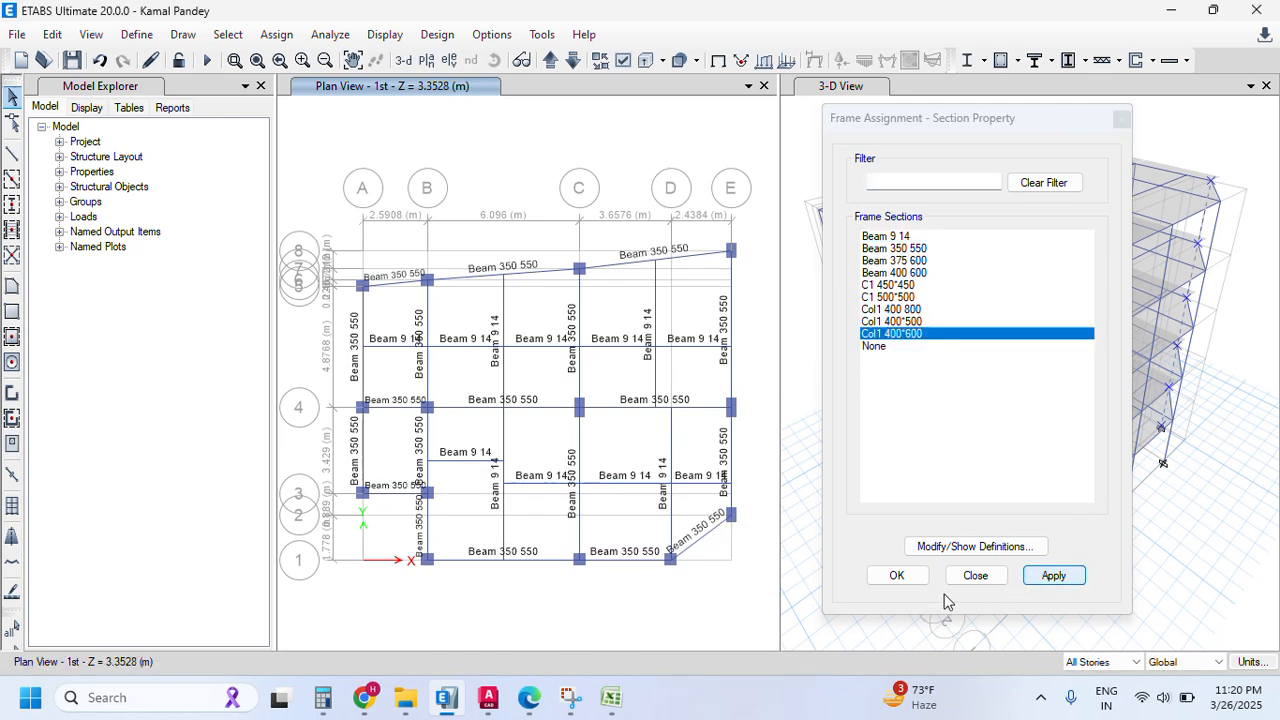
left_click(897, 578)
- Rerun the analysis and display the Modal Participating Mass Ratios table
left_click(209, 61)
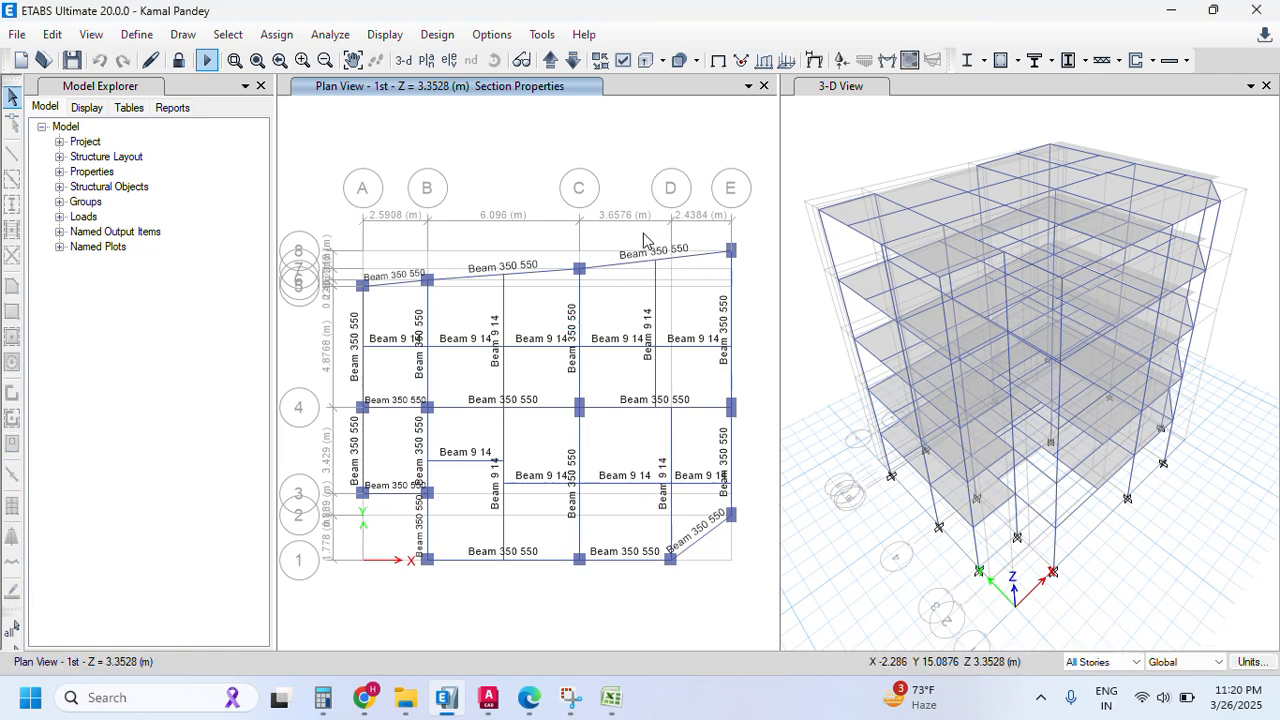
key("F5")
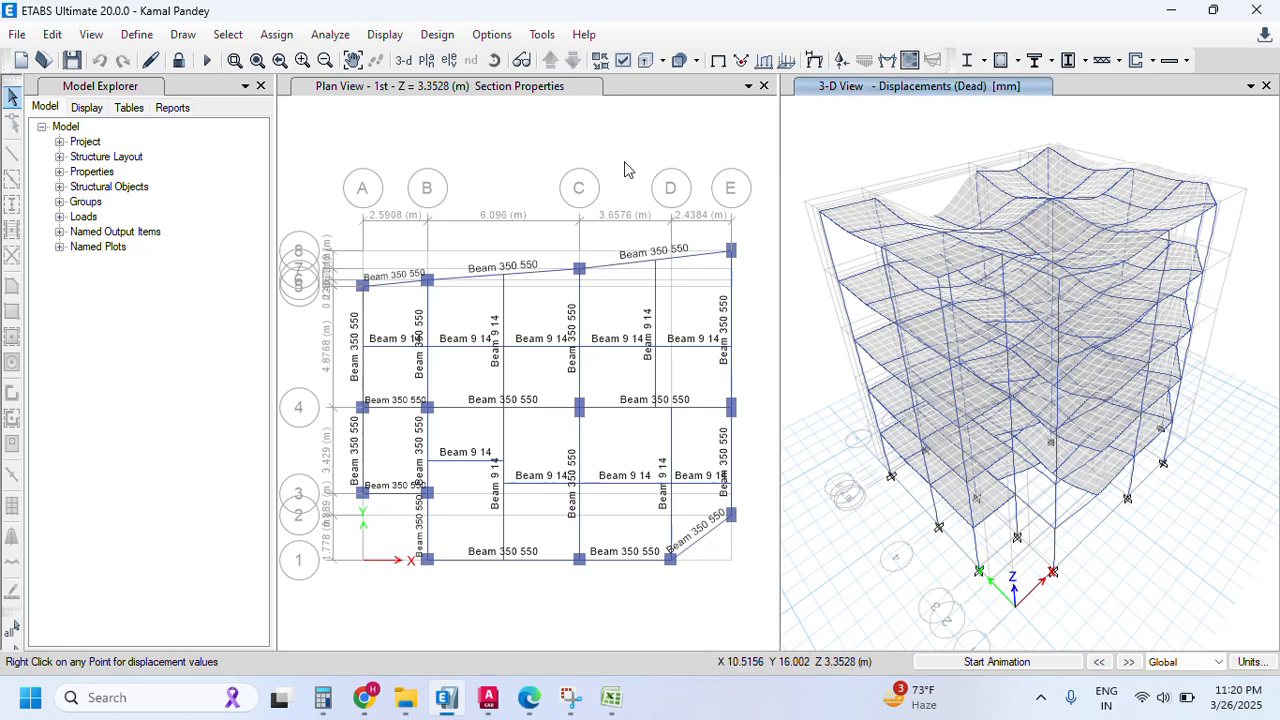
left_click(625, 170)
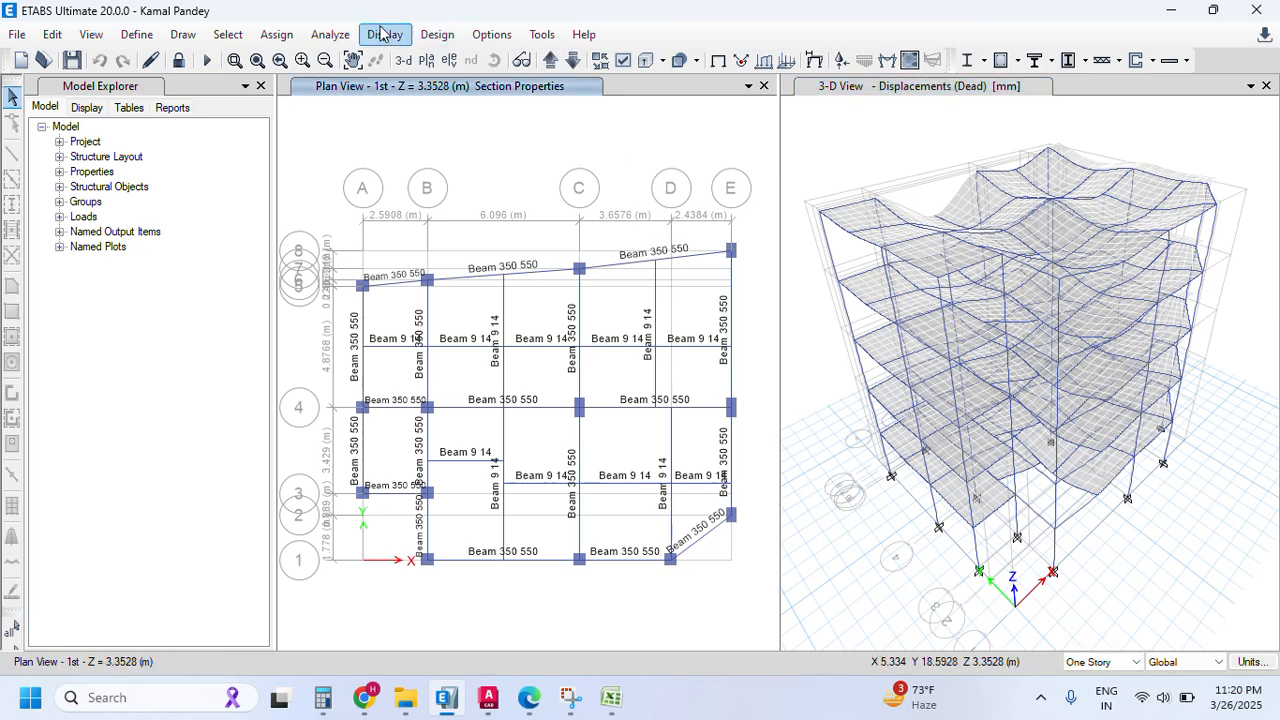
left_click(385, 34)
left_click(430, 518)
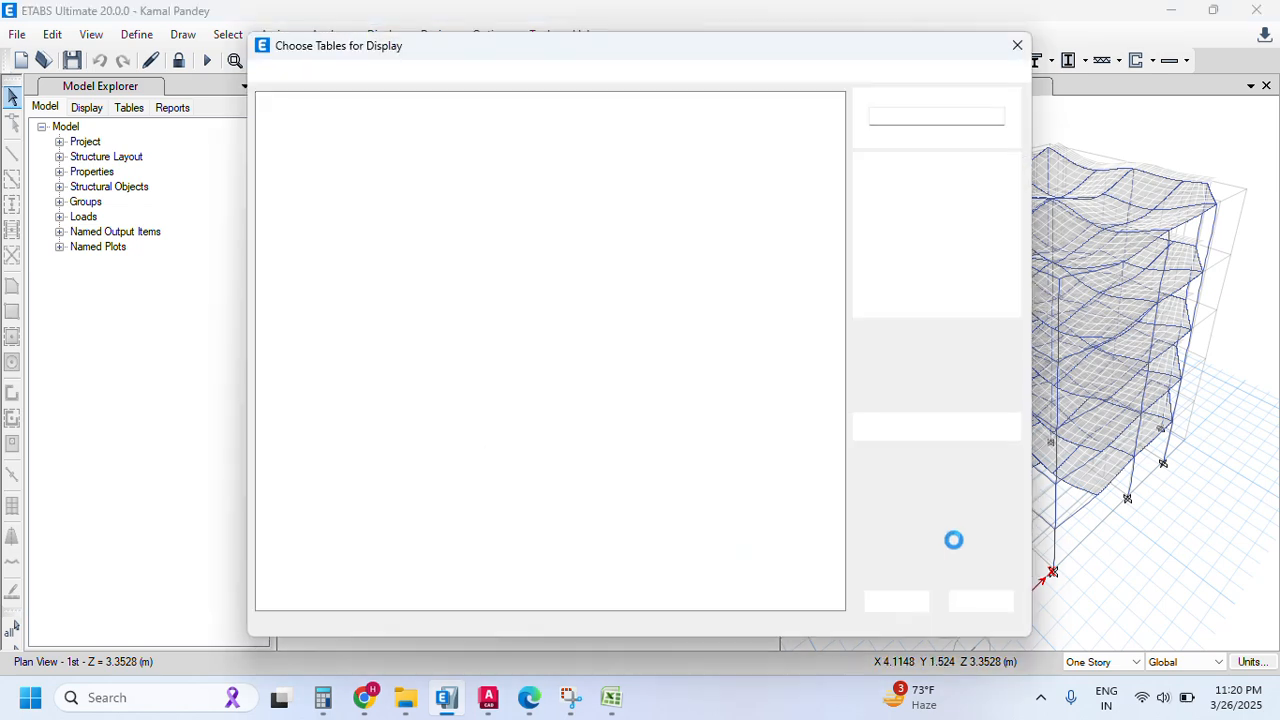
left_click(902, 601)
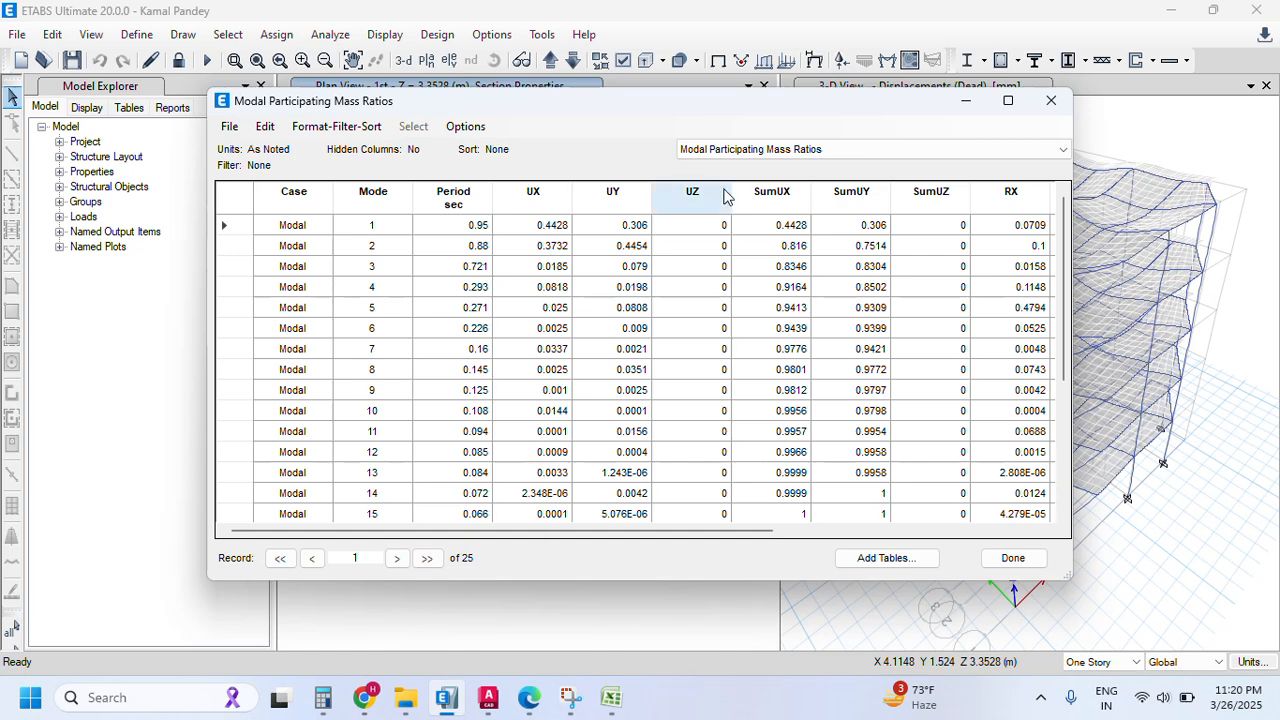
- Filter the Story Max Over Avg Displacements table to the EQX and EQY SLS and ULS cases and examine the Y-direction ratios
left_click(728, 149)
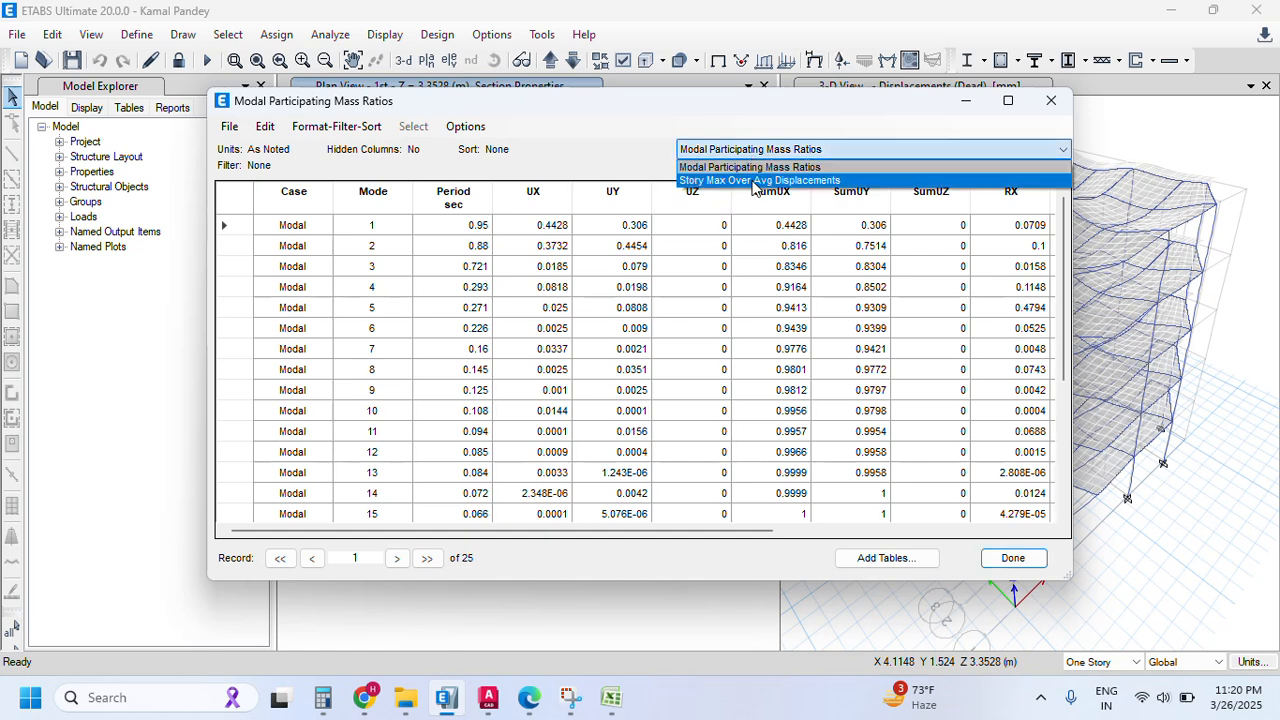
left_click(755, 181)
left_click(365, 194)
right_click(365, 195)
left_click_drag(460, 213, 460, 249)
left_click(515, 319)
left_click(950, 307)
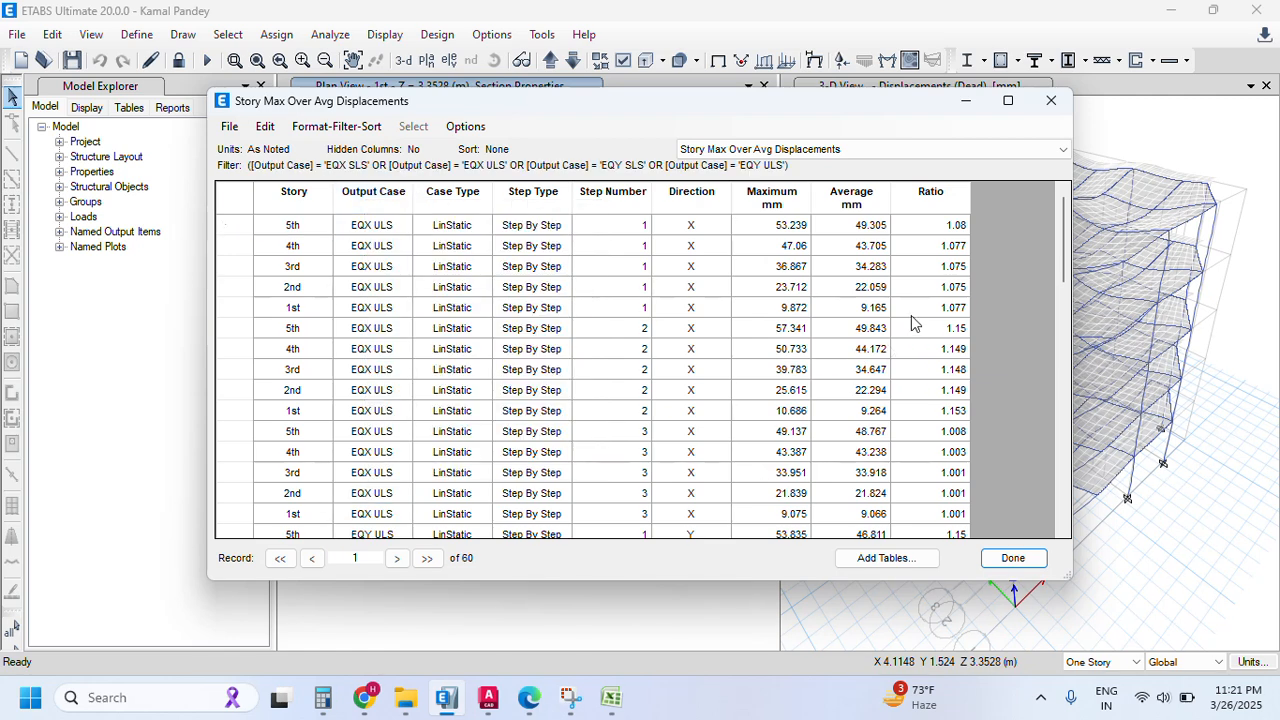
scroll(966, 390, "down", 2)
scroll(967, 390, "down", 2)
left_click_drag(955, 369, 953, 482)
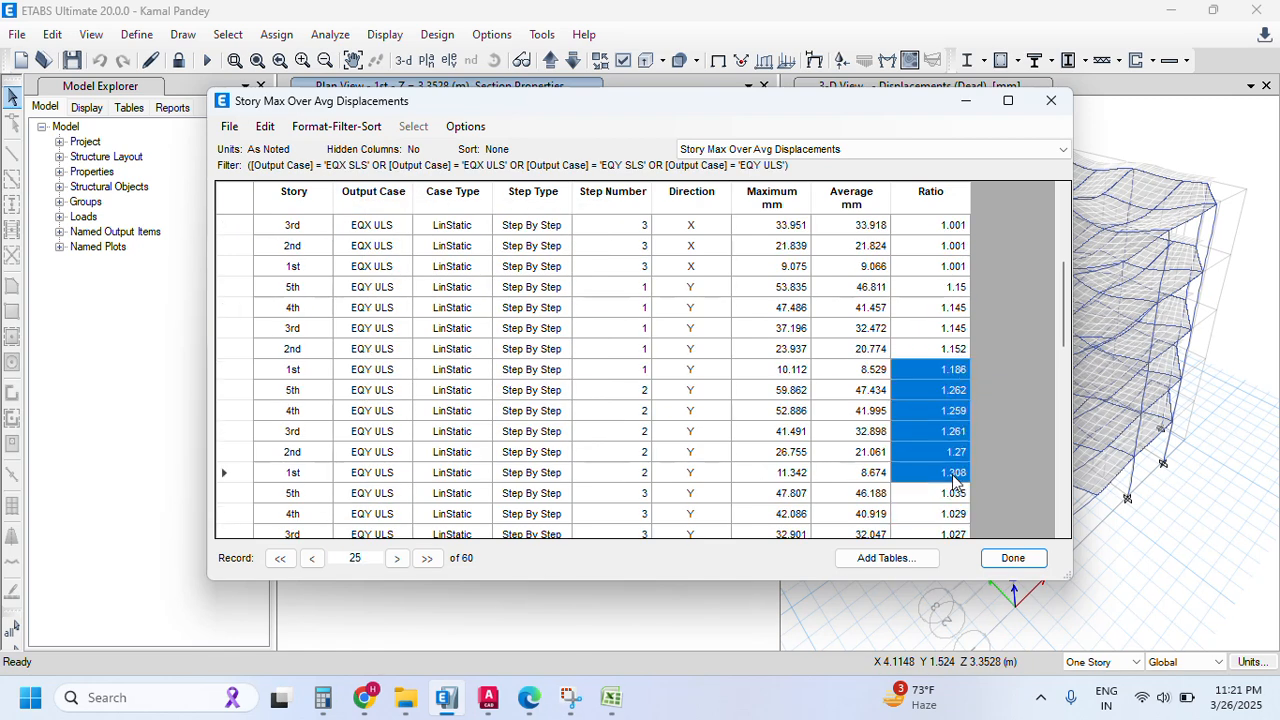
left_click(1051, 101)
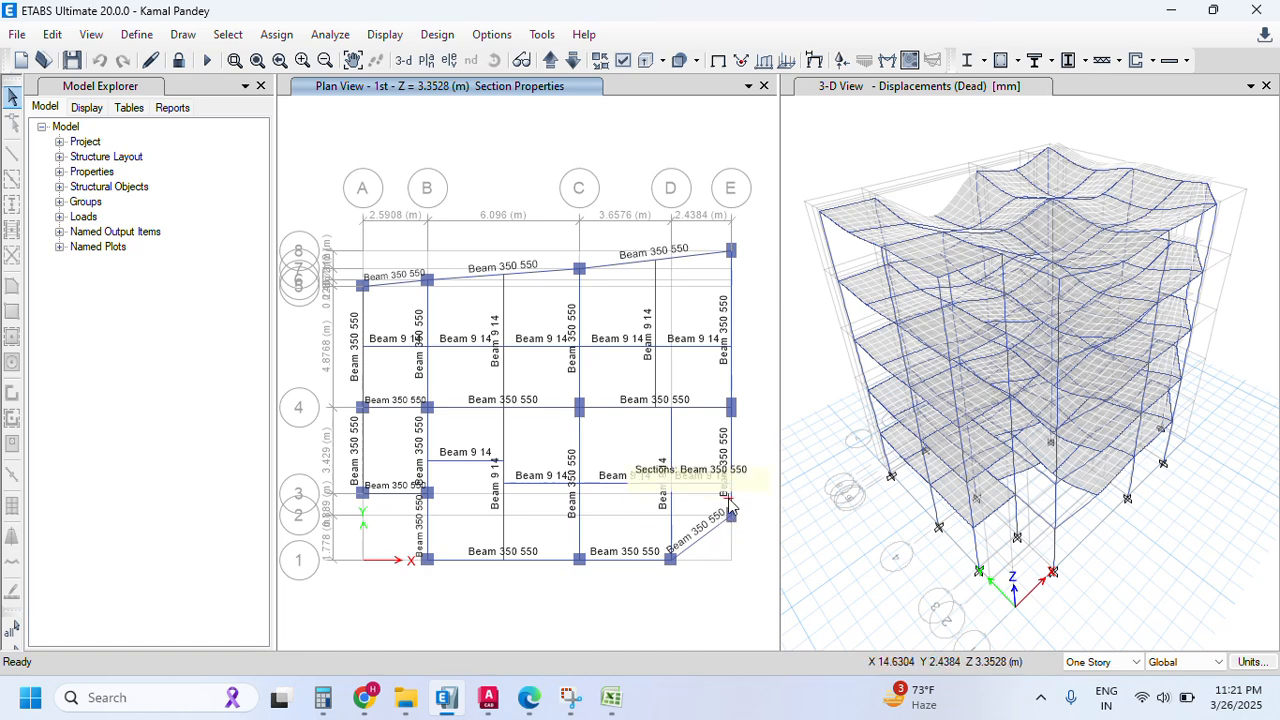
- Unlock the model and assign the C1 500*500 section to the columns at C-4, E-4 and E-8 on all stories
left_click(178, 60)
left_click(668, 416)
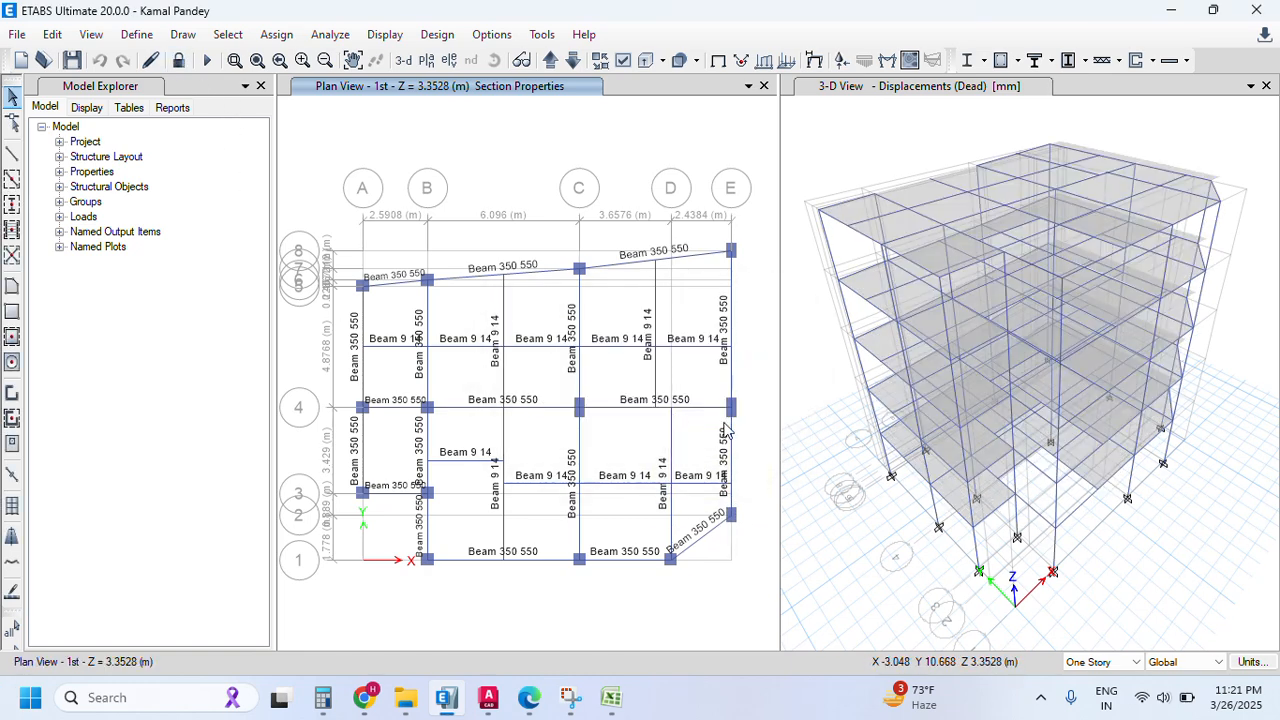
left_click(1100, 663)
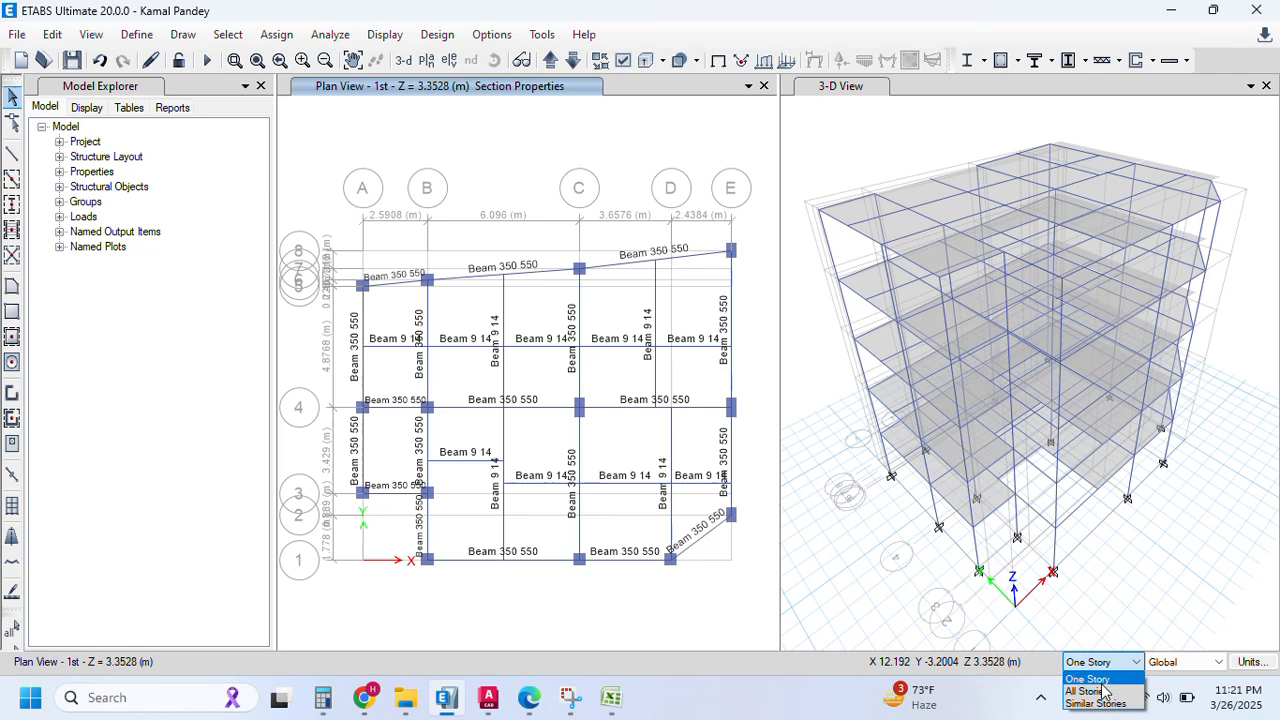
left_click(1104, 690)
left_click_drag(557, 387, 604, 440)
left_click_drag(708, 375, 740, 434)
left_click_drag(709, 238, 766, 274)
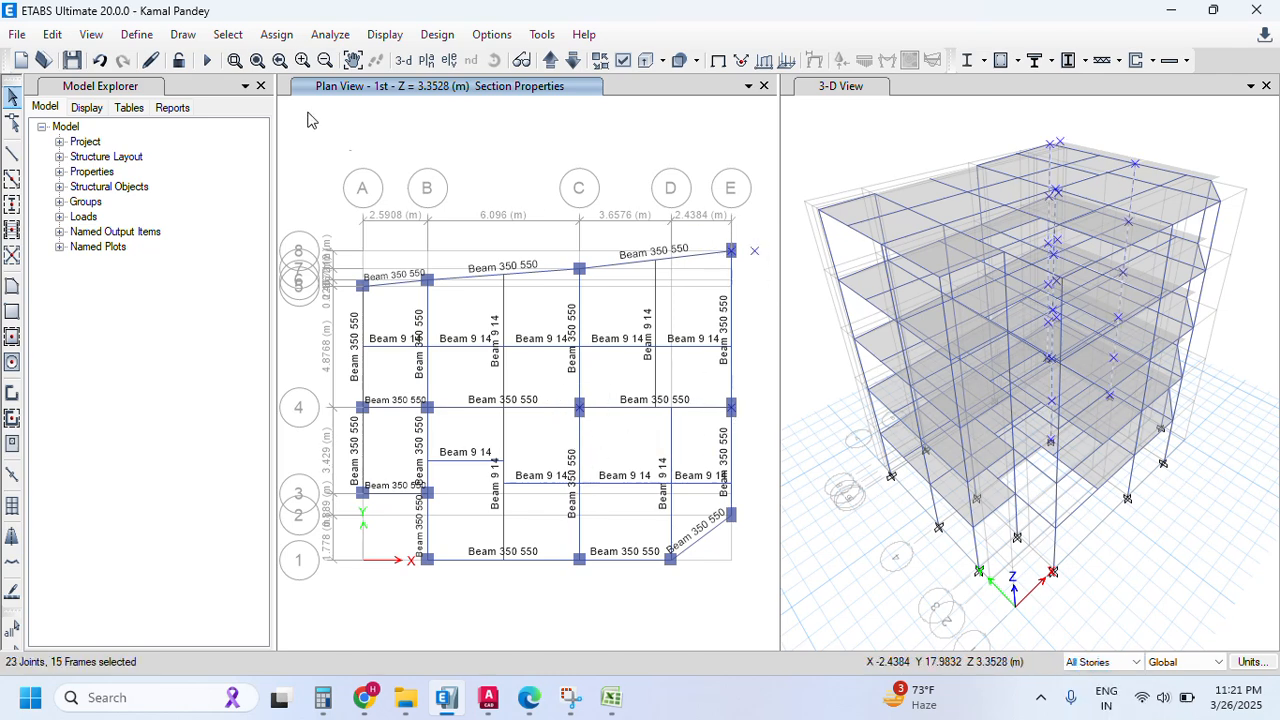
left_click(276, 34)
mouse_move(300, 83)
left_click(600, 166)
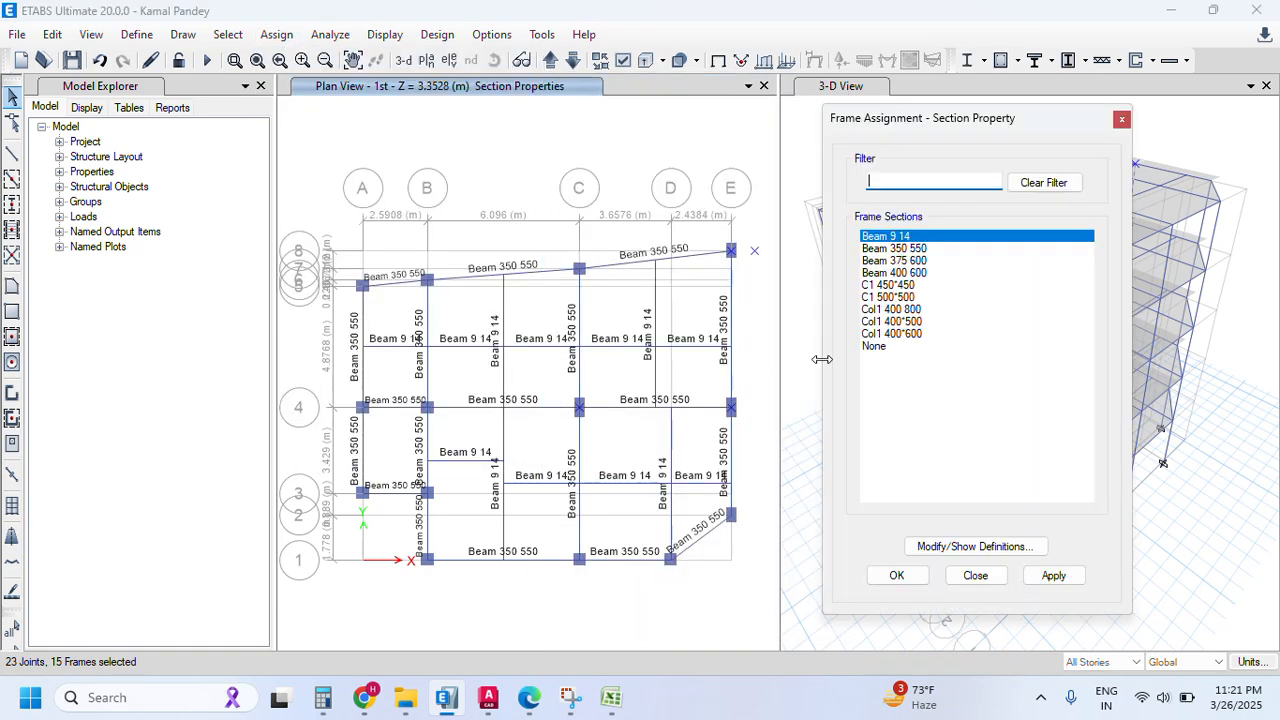
left_click(910, 297)
left_click(1052, 575)
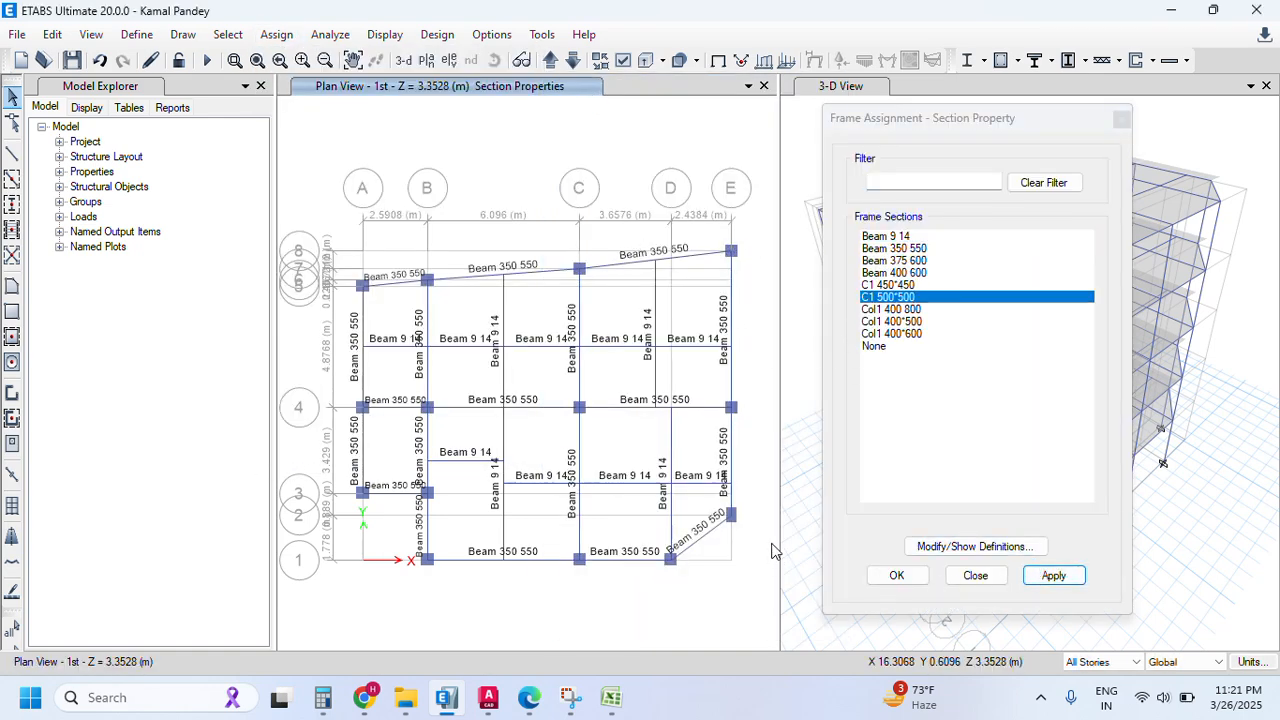
left_click(897, 575)
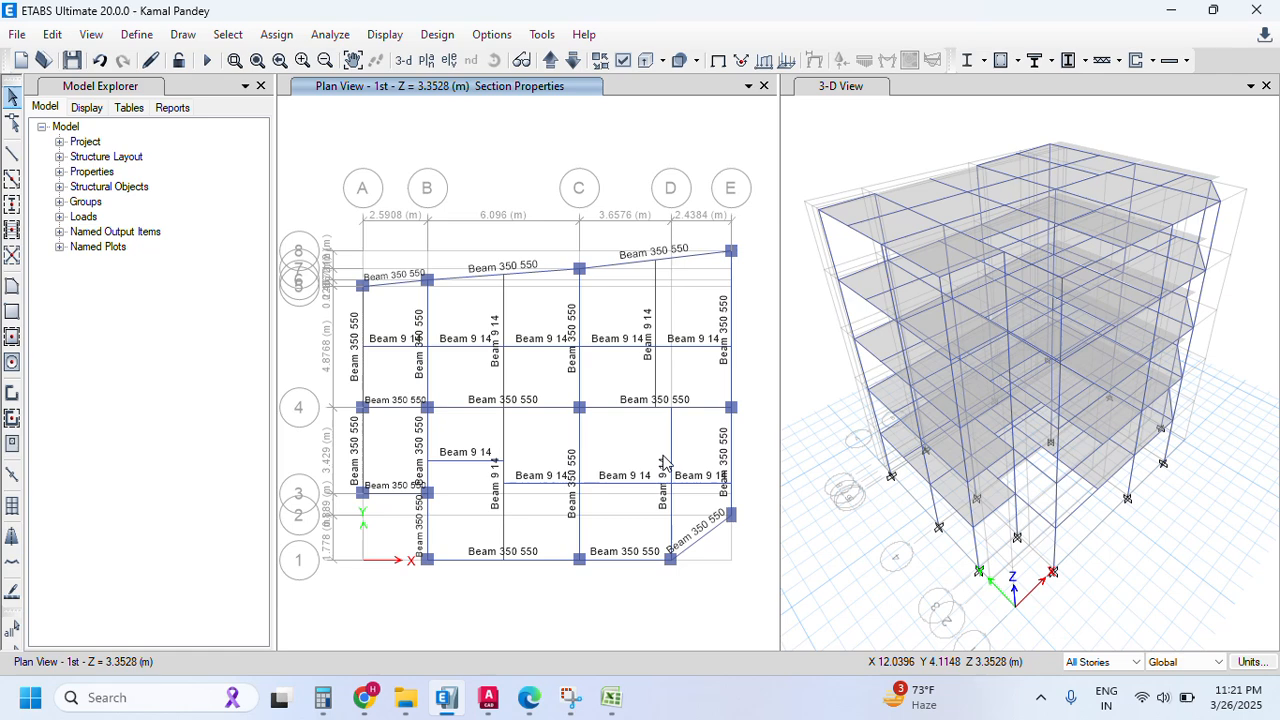
- Delete the column at E-2 on all stories and open the elevation view of grid E
left_click_drag(711, 501, 770, 561)
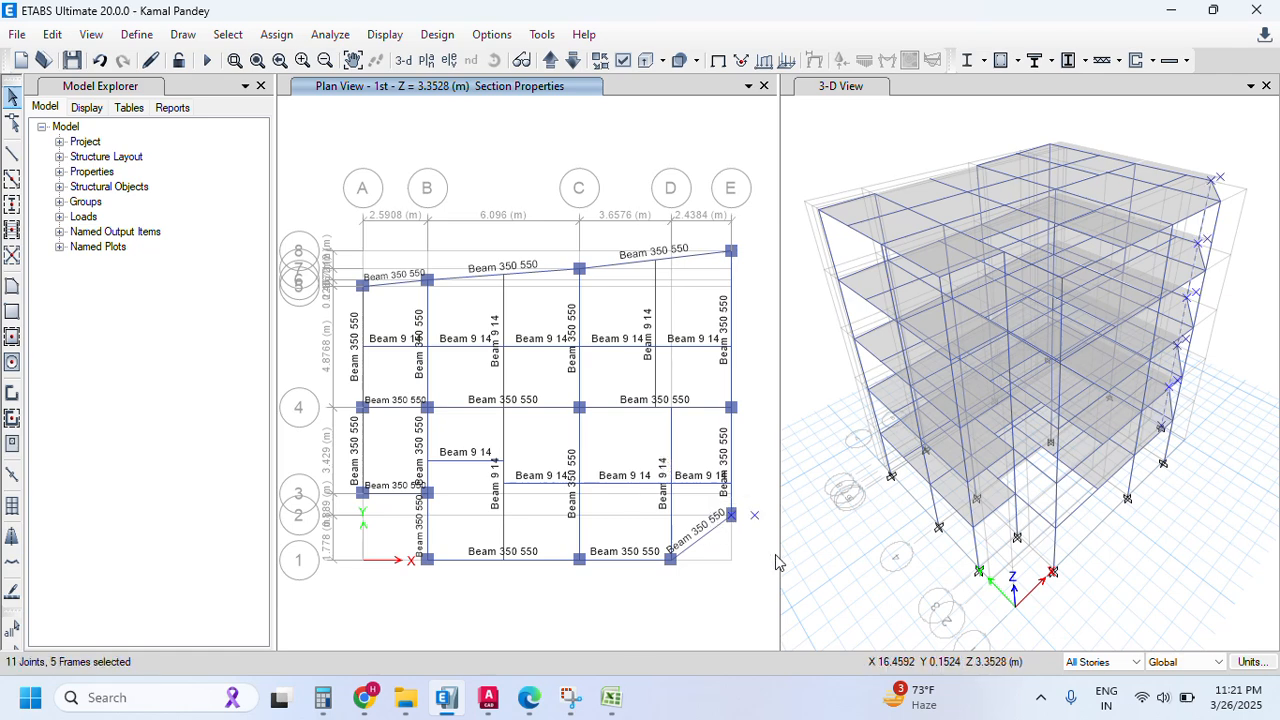
key("Delete")
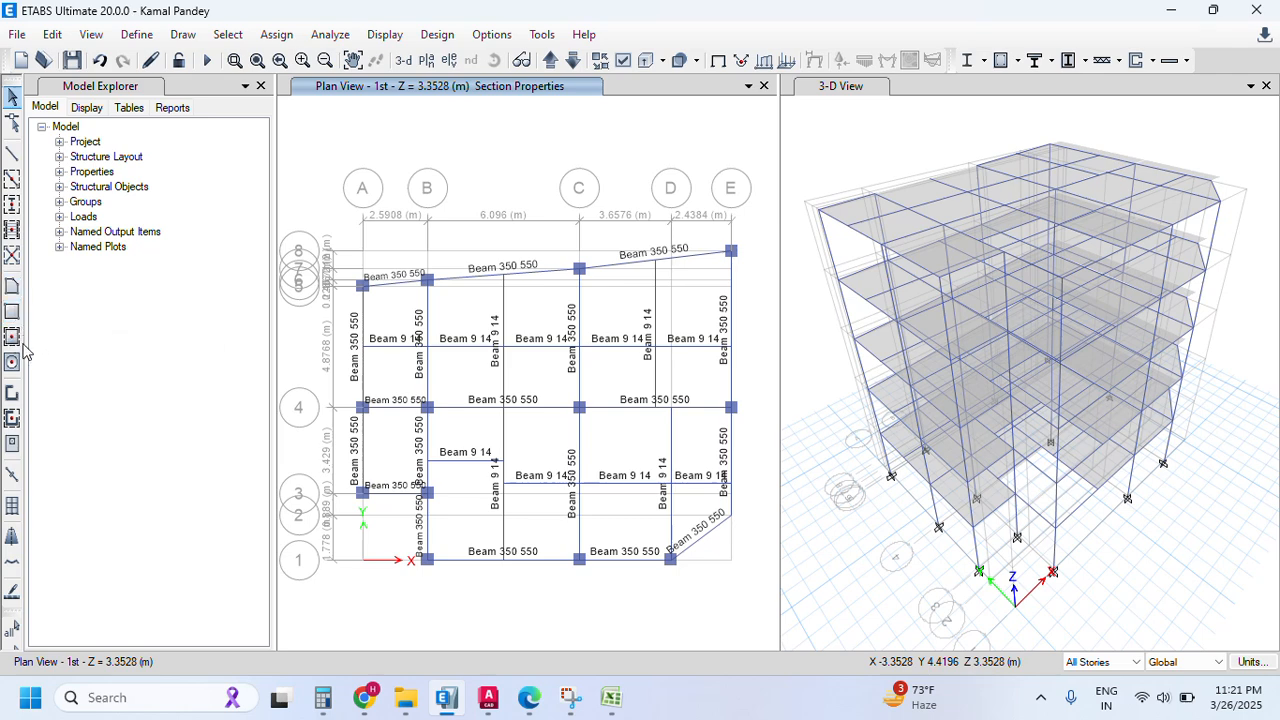
left_click(448, 60)
left_click(468, 307)
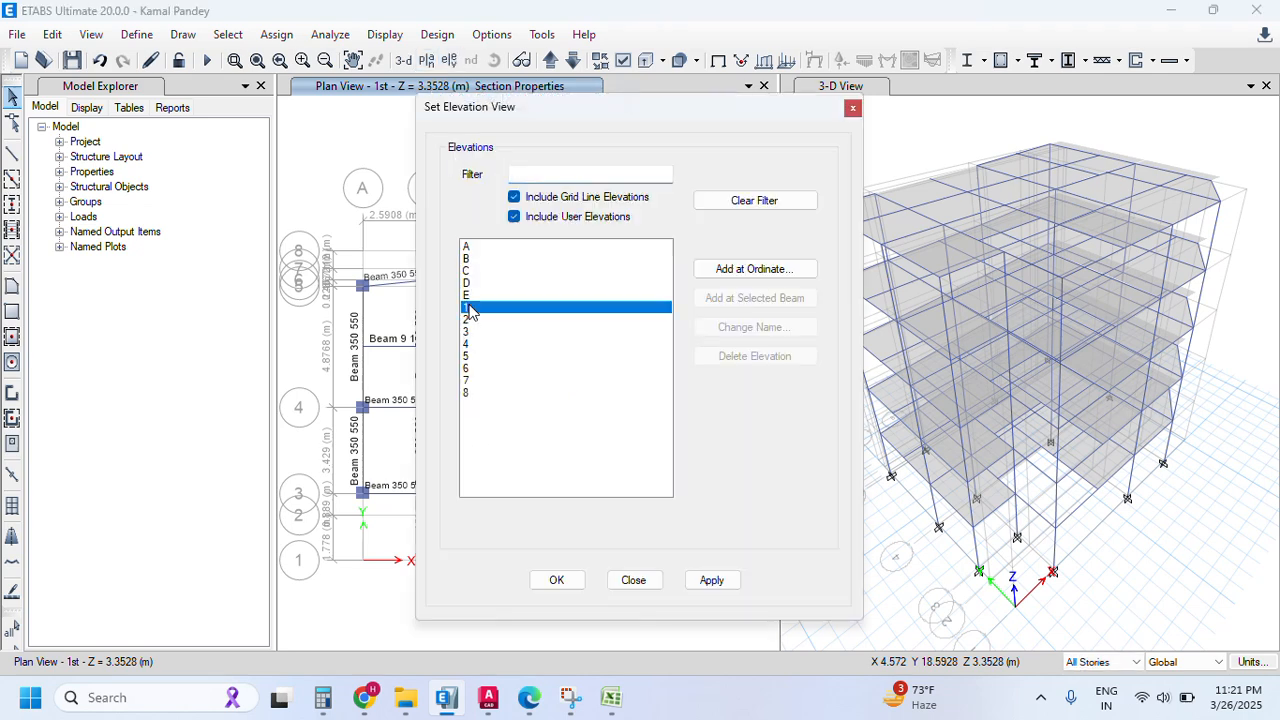
left_click(474, 296)
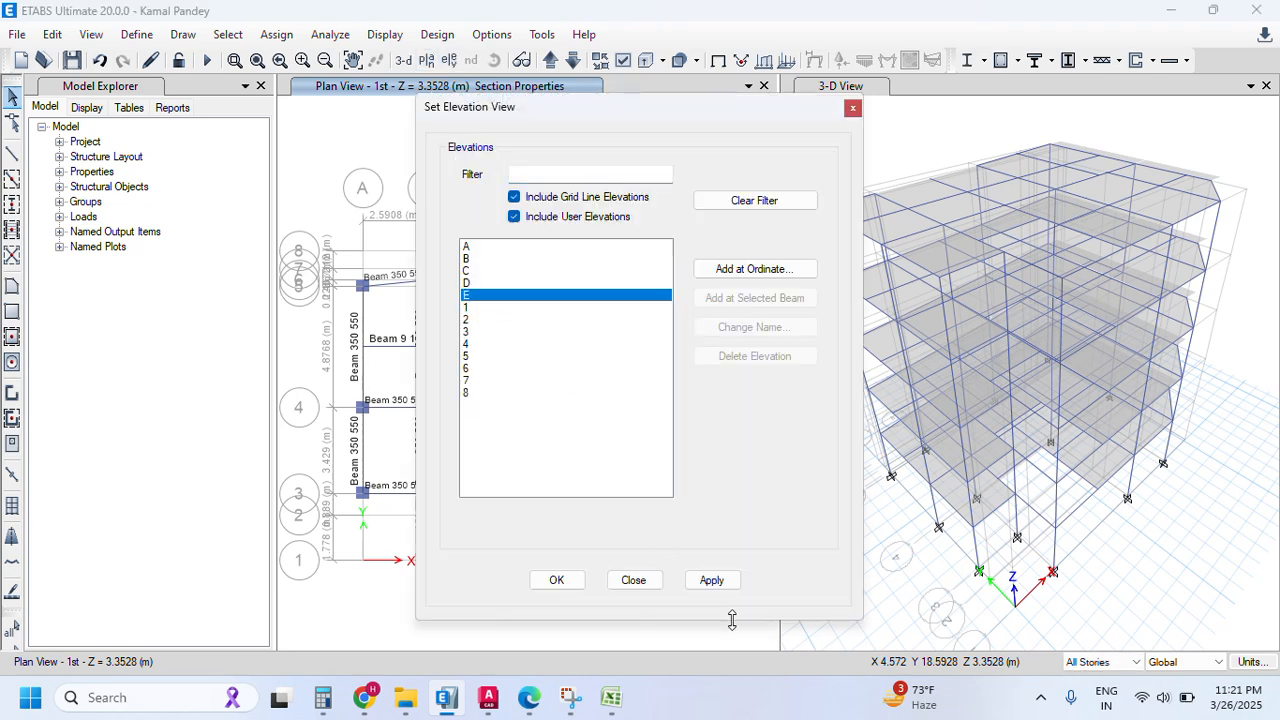
left_click(711, 580)
left_click(558, 581)
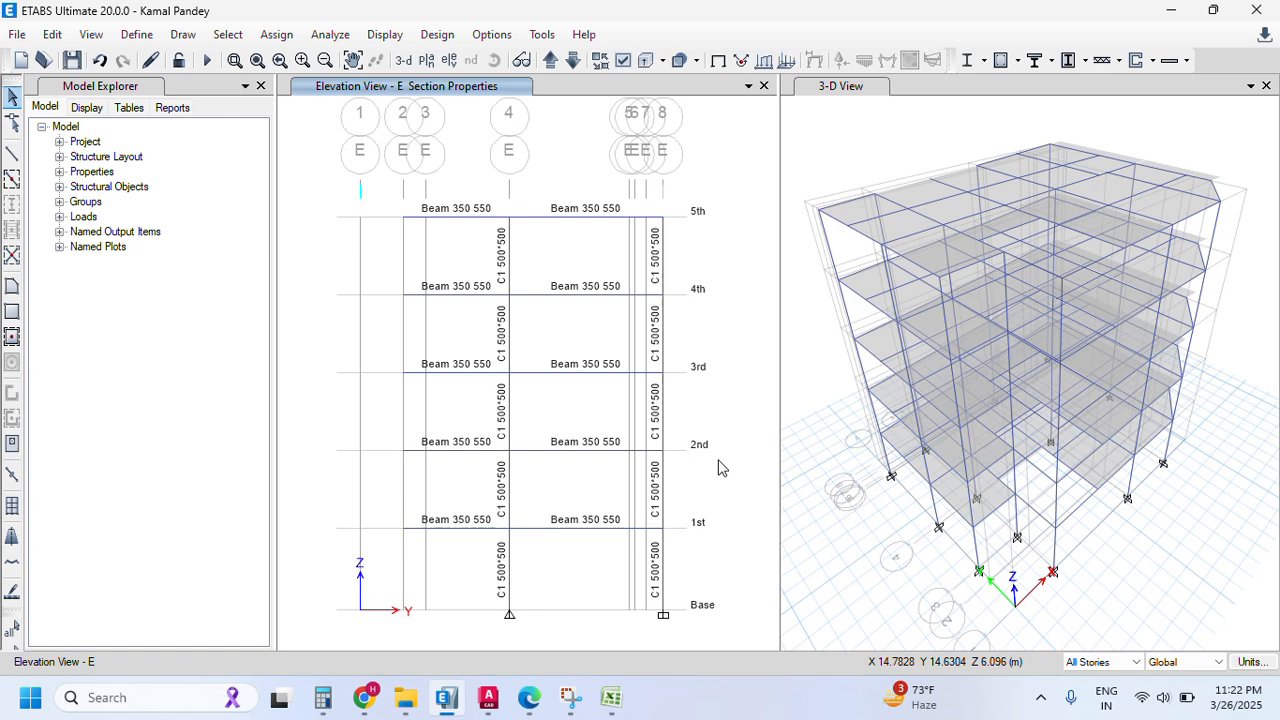
- Draw a Shear wall 400 panel between grids 2 and 3 on elevation E for all stories and check it in 3D
left_click(12, 311)
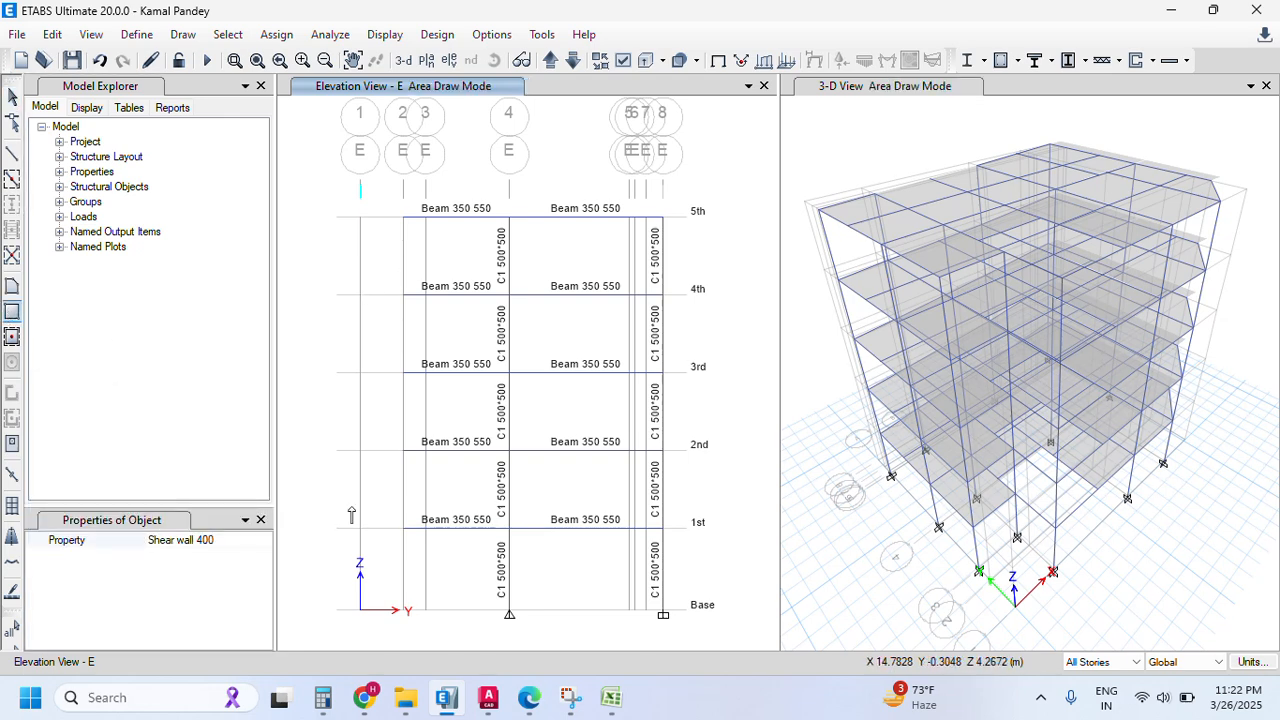
left_click(403, 217)
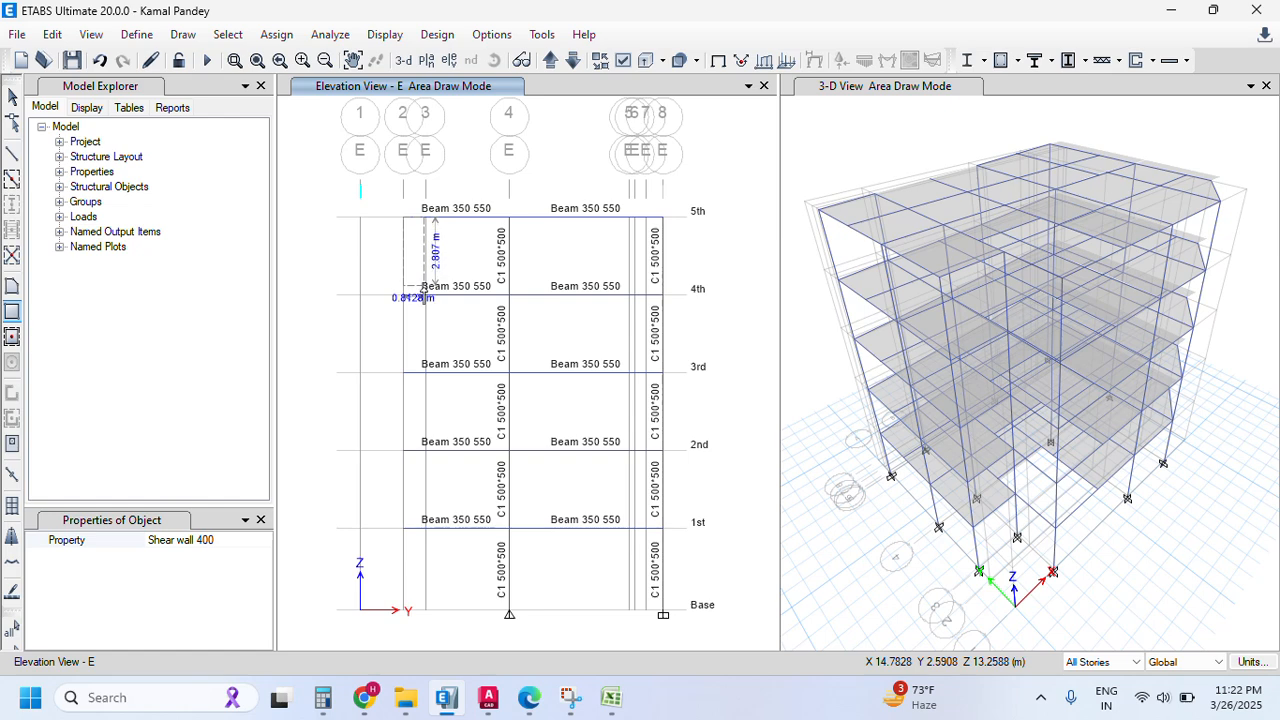
left_click(425, 295)
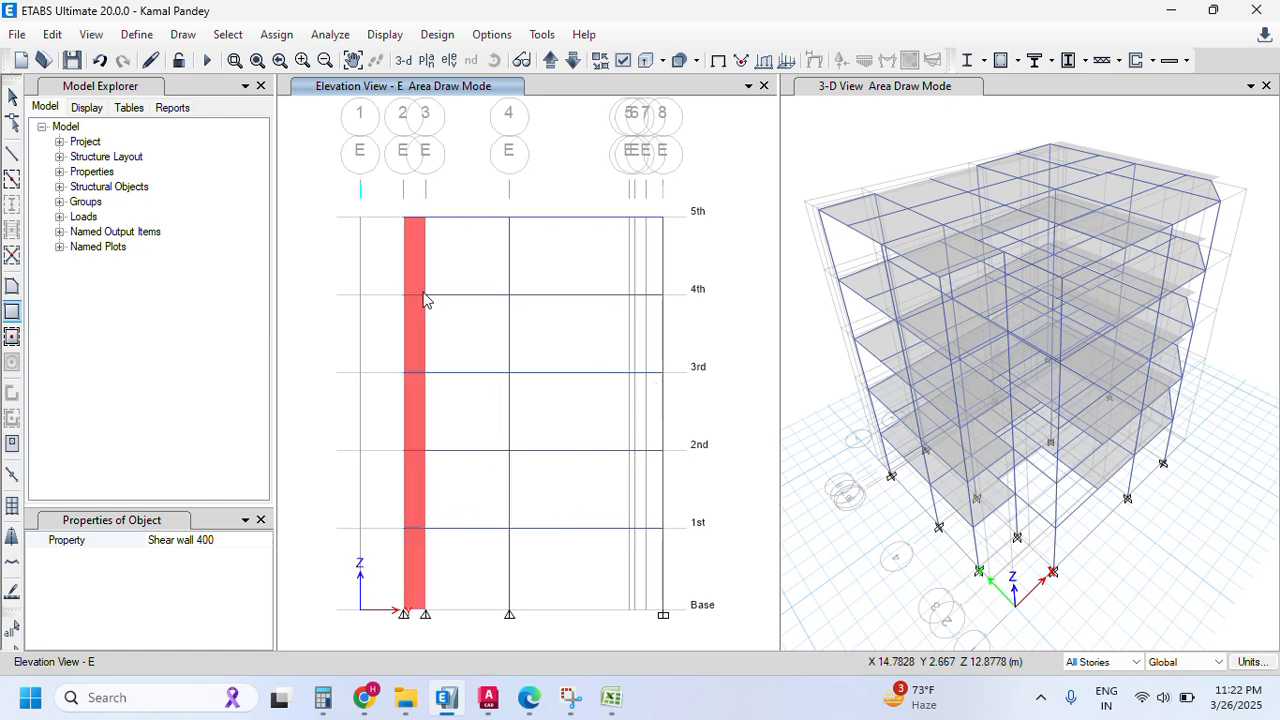
left_click(403, 60)
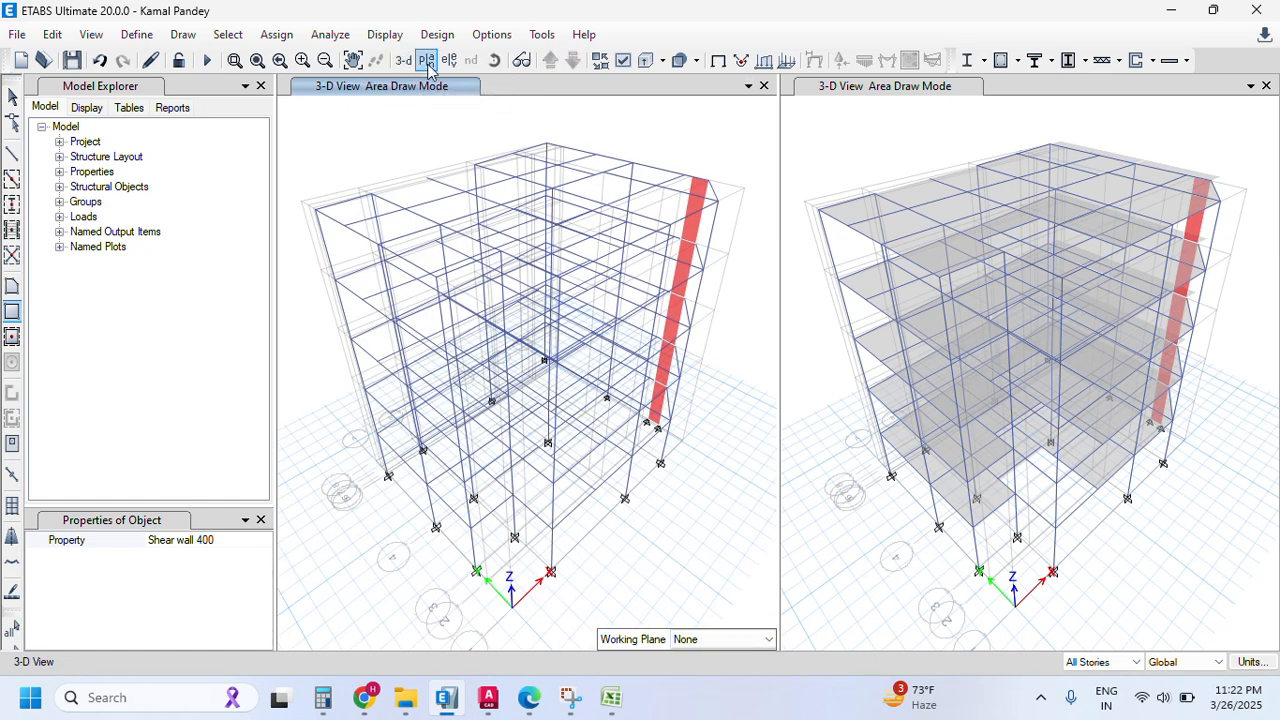
left_click(495, 62)
mouse_move(550, 290)
left_mouse_down()
mouse_move(634, 423)
mouse_move(609, 546)
left_mouse_up()
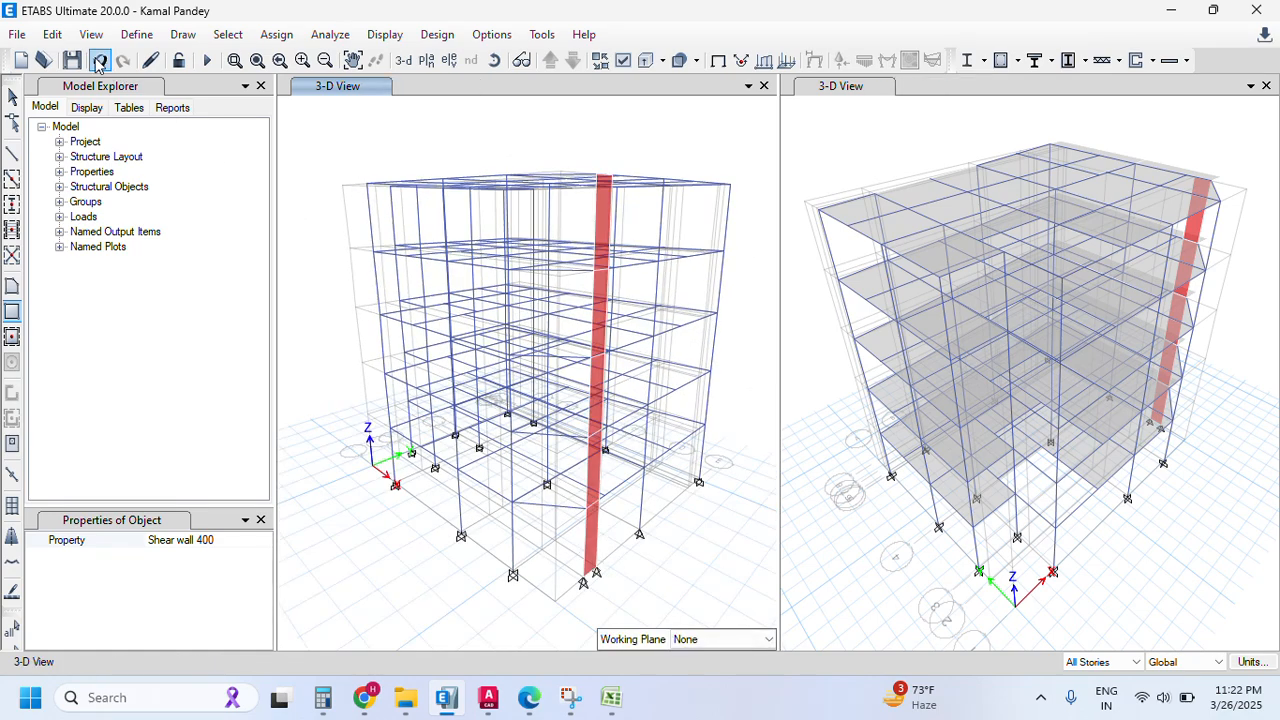
- Assign fully fixed restraints, all translations and rotations, to the two base joints of the new shear wall
left_click(12, 97)
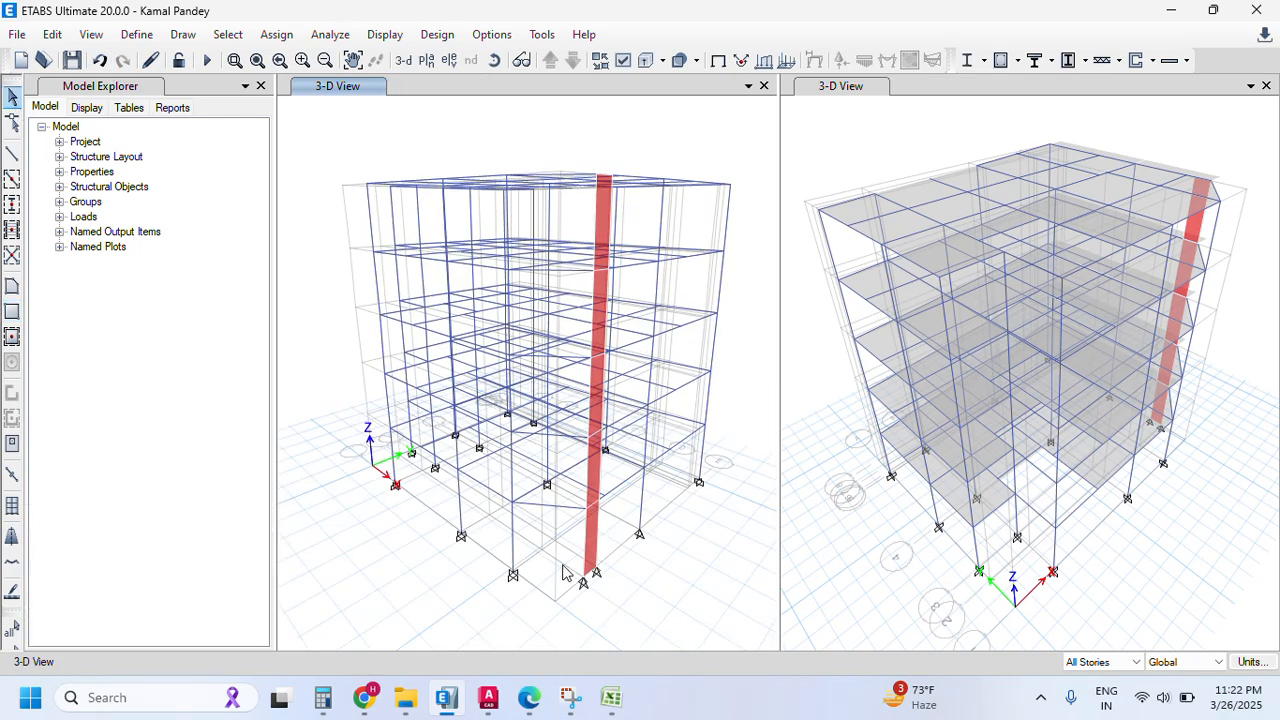
left_click(585, 582)
left_click(296, 34)
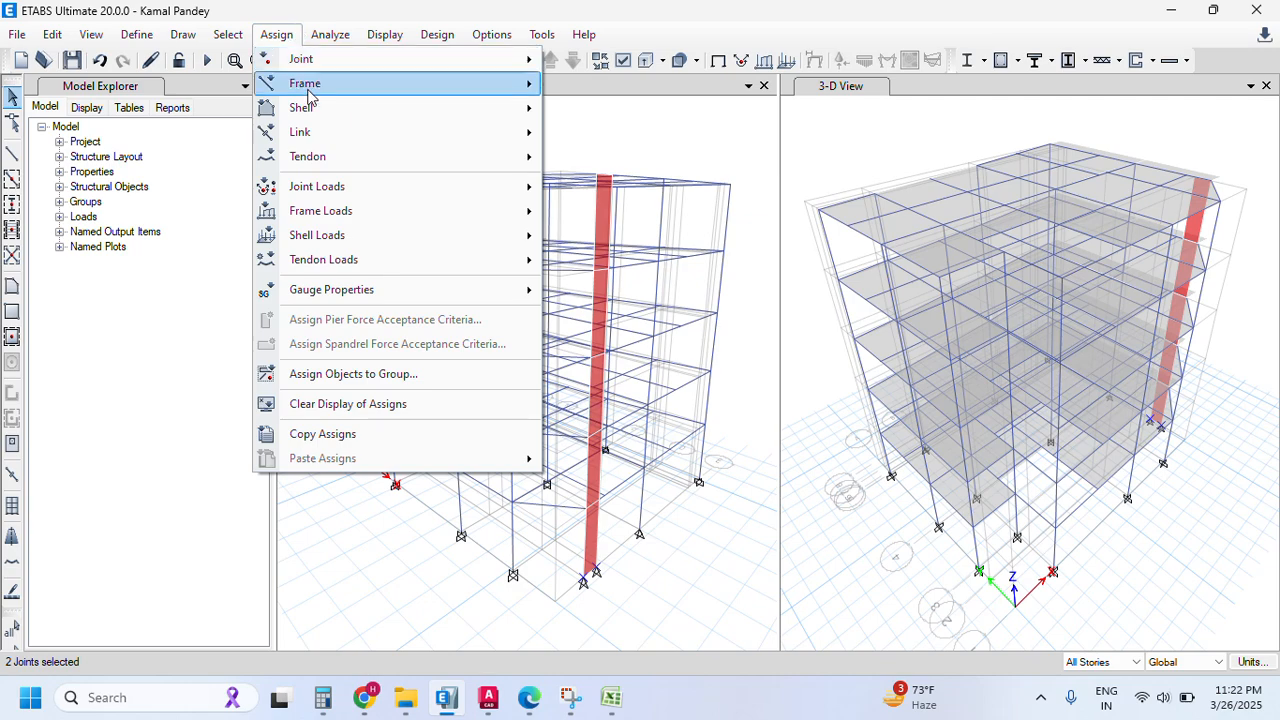
mouse_move(500, 60)
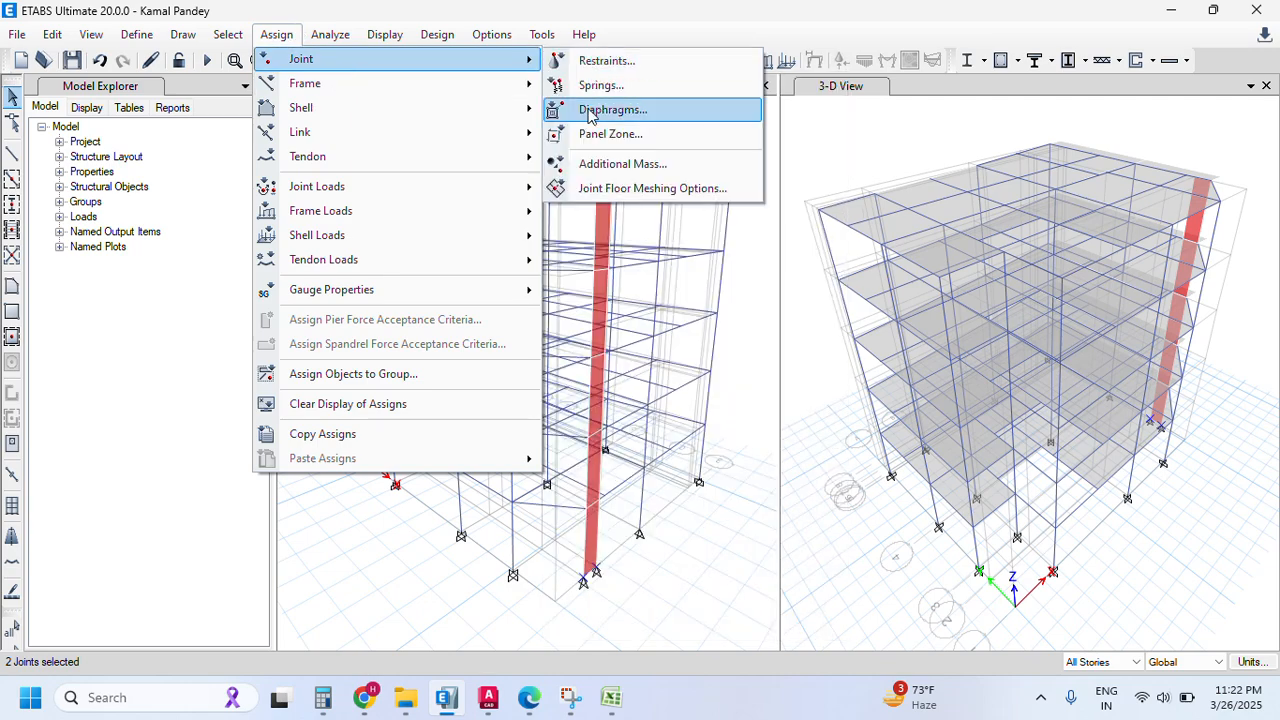
mouse_move(486, 82)
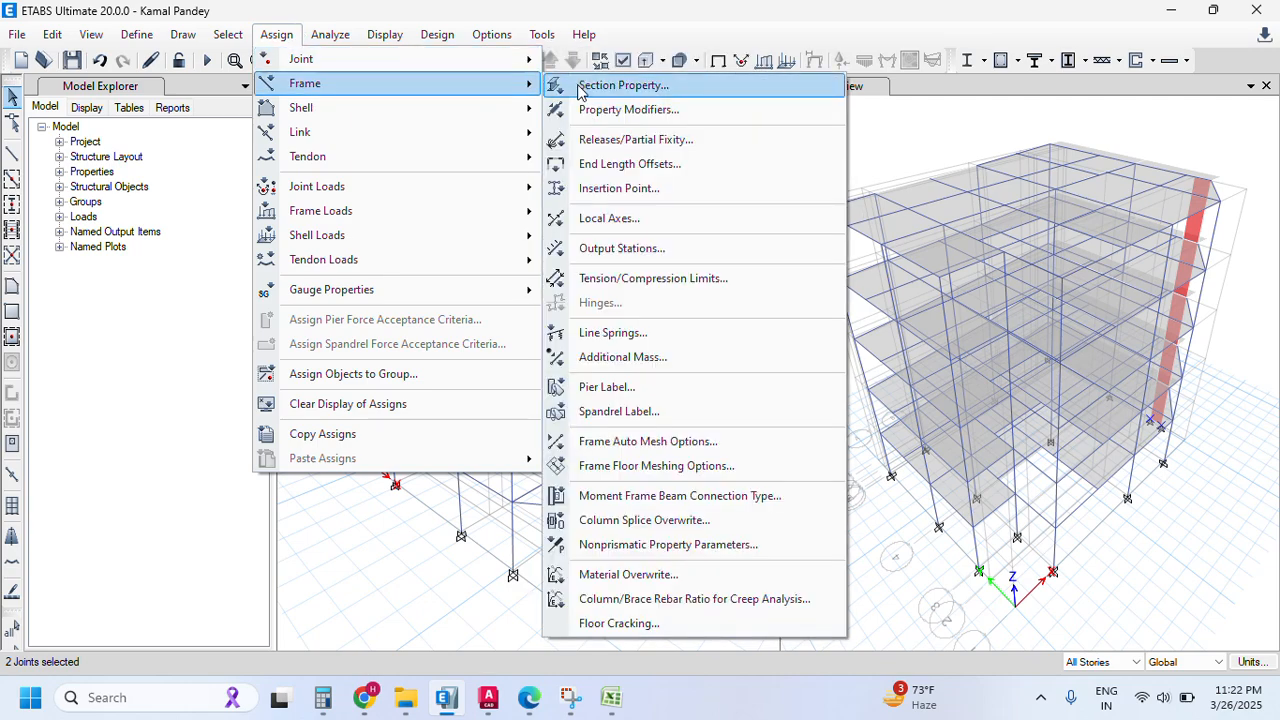
left_click(610, 58)
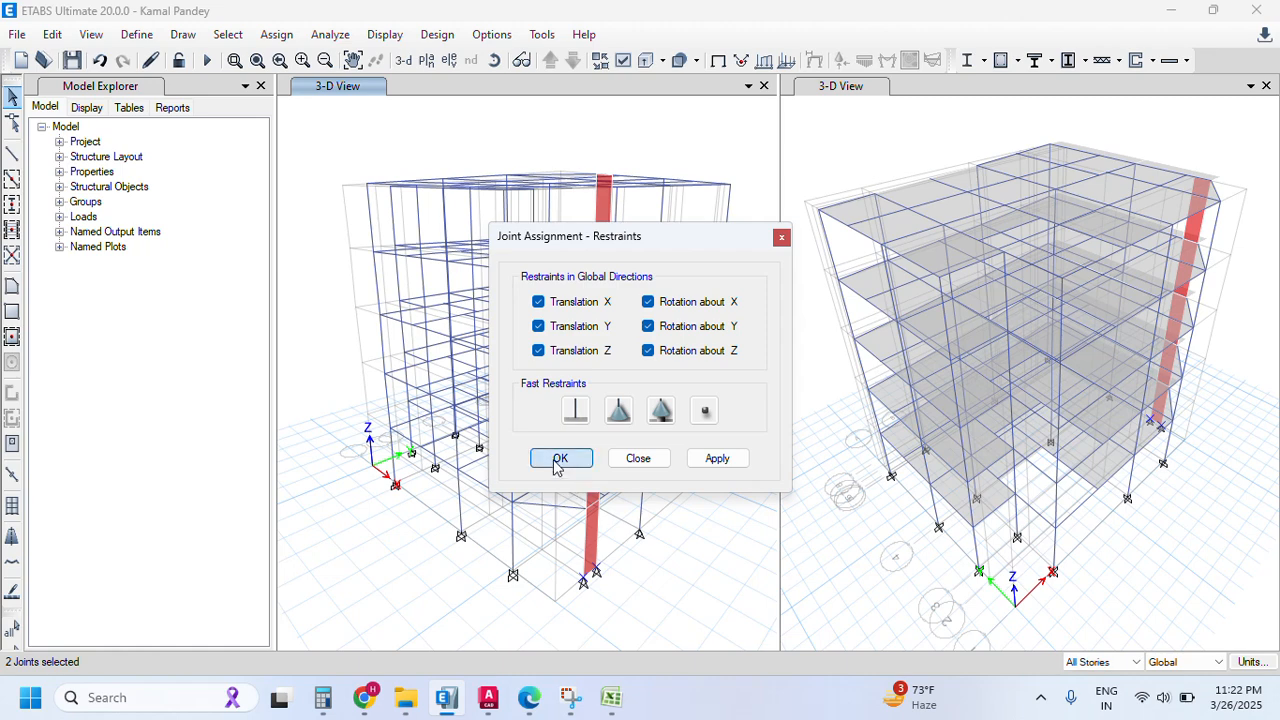
left_click(558, 460)
- Run the analysis with the shear wall and display the Modal Participating Mass Ratios table
left_click(207, 60)
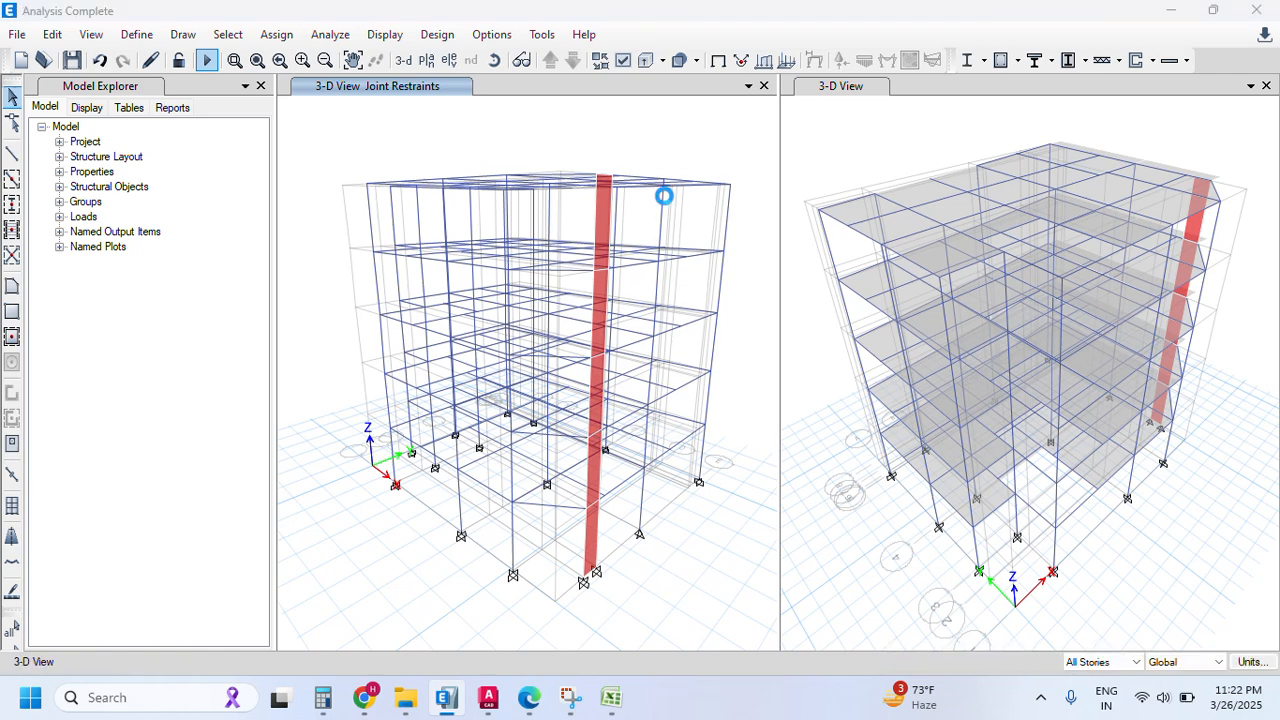
key("F5")
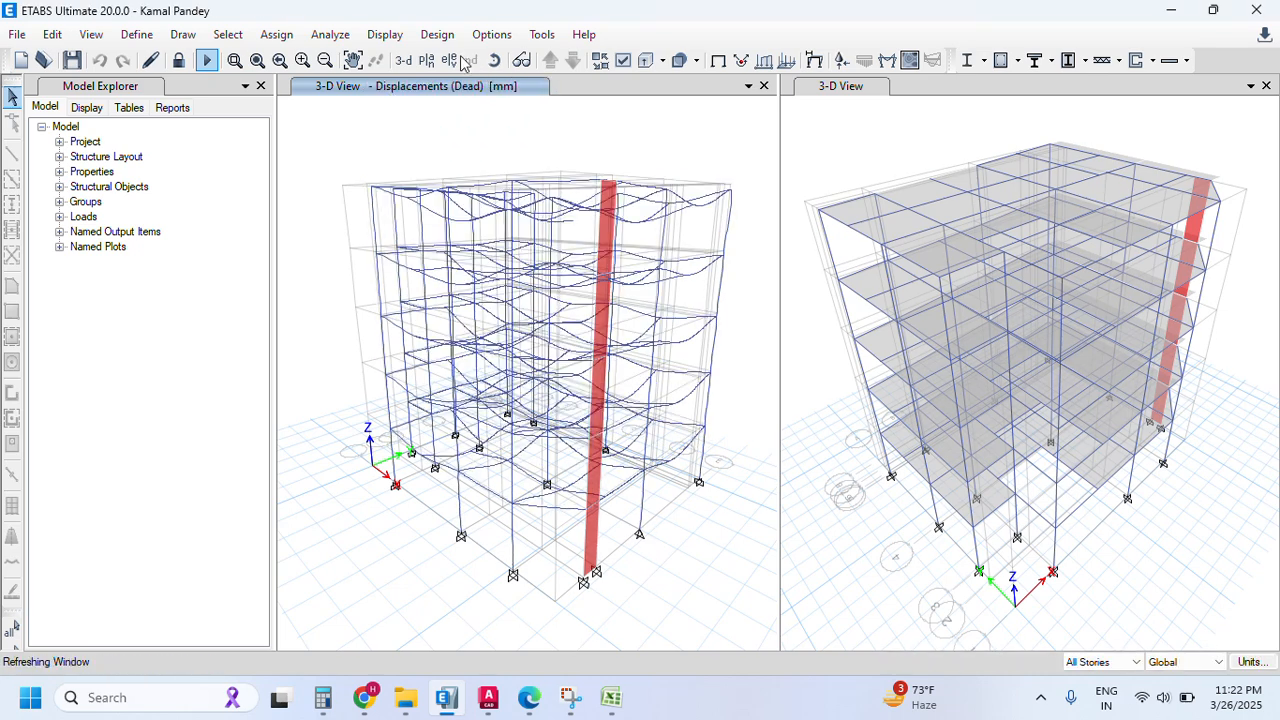
left_click(385, 34)
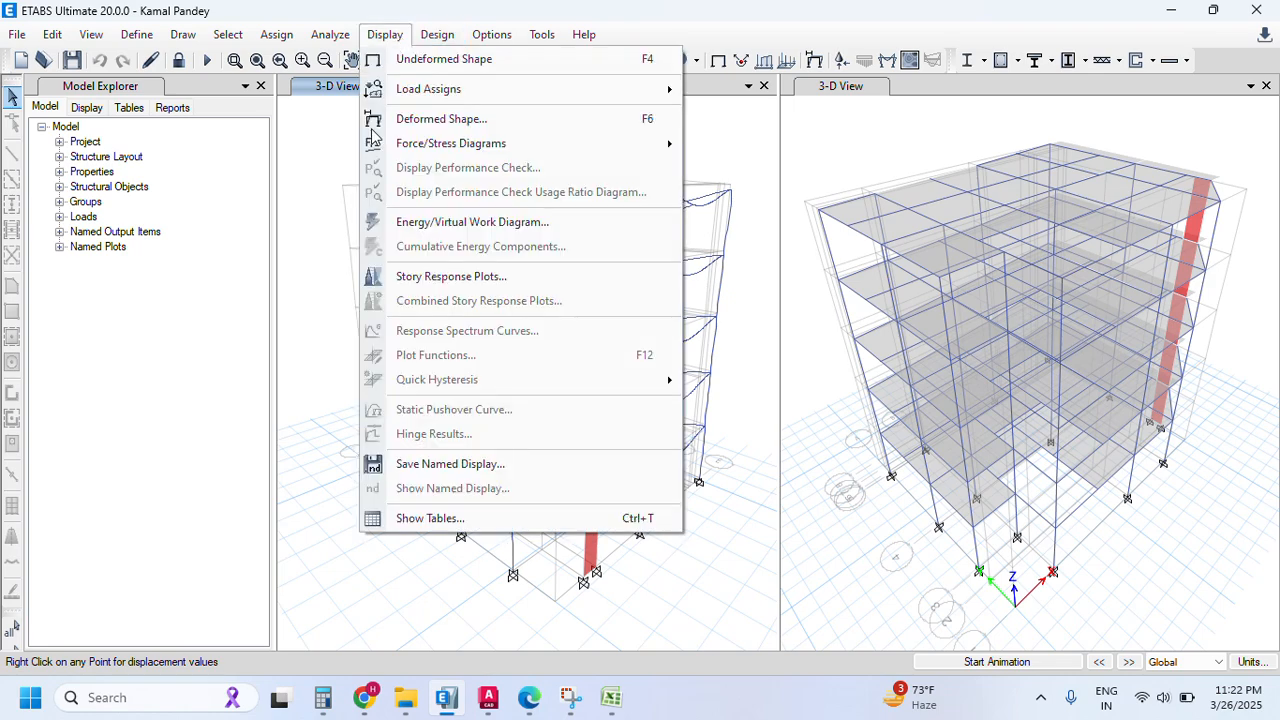
left_click(455, 518)
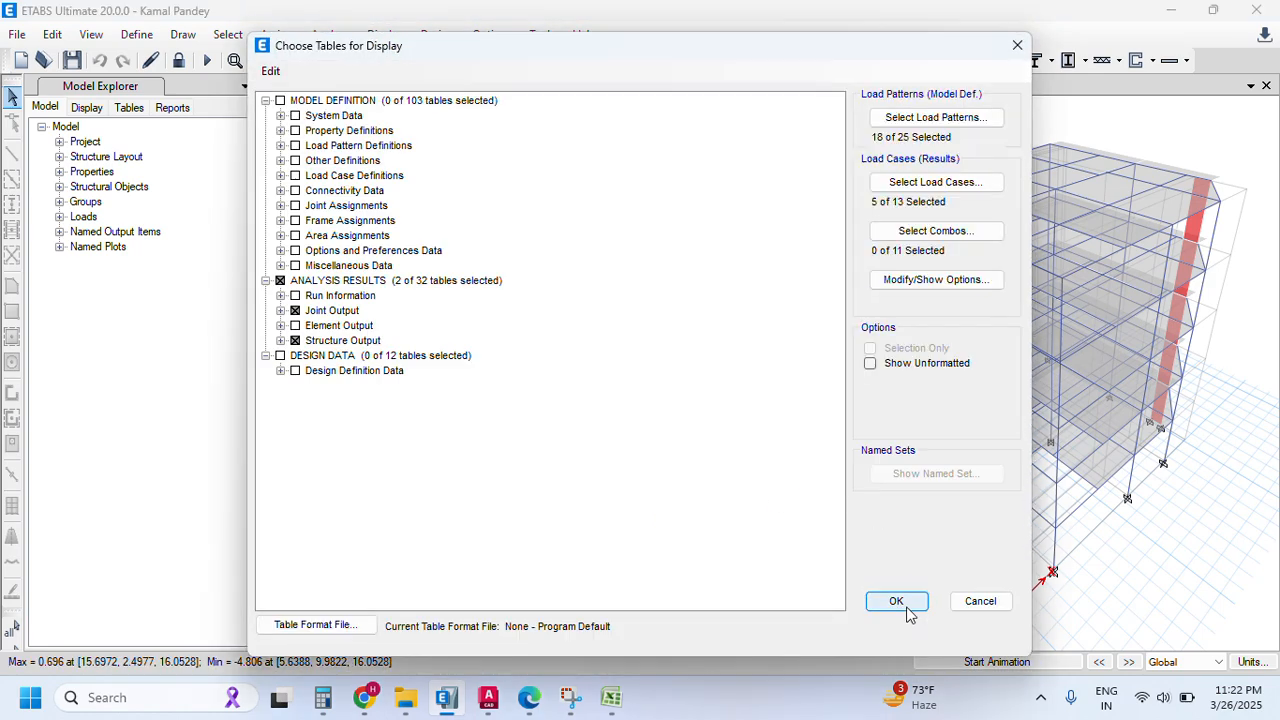
left_click(900, 601)
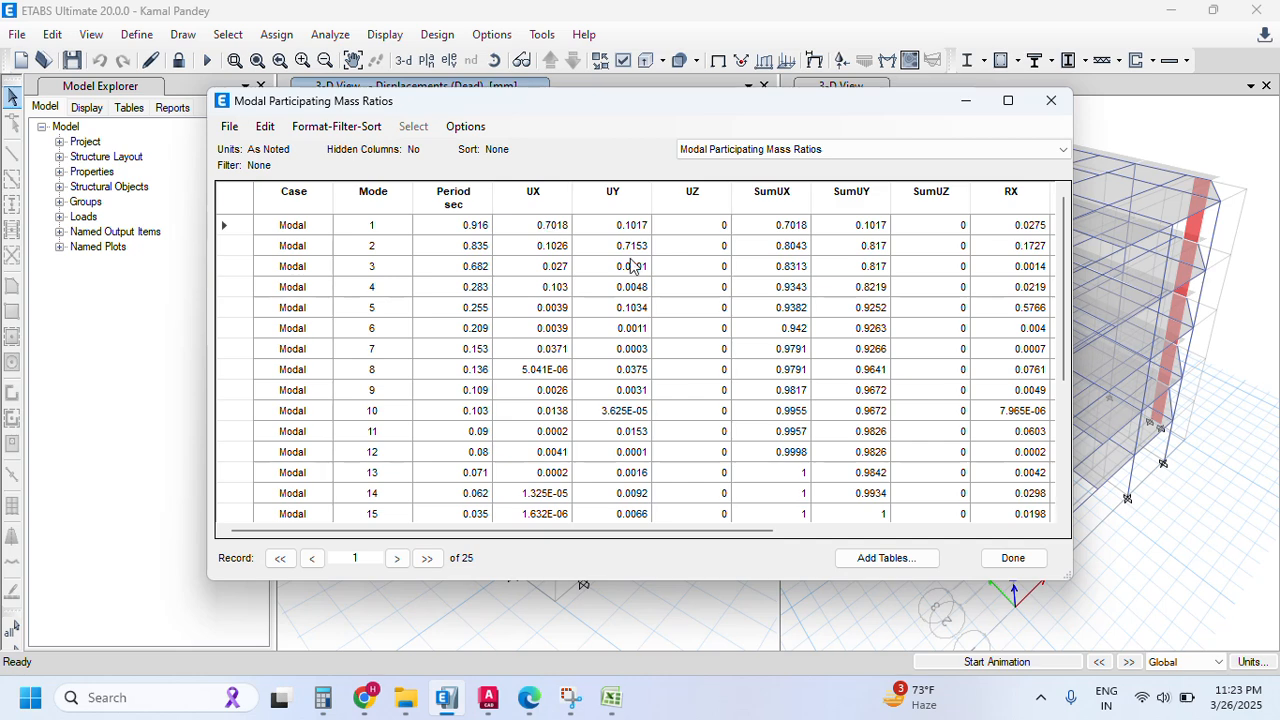
- Switch to the Story Max Over Avg Displacements table and filter its output cases to EQX and EQY SLS and ULS
left_click(755, 150)
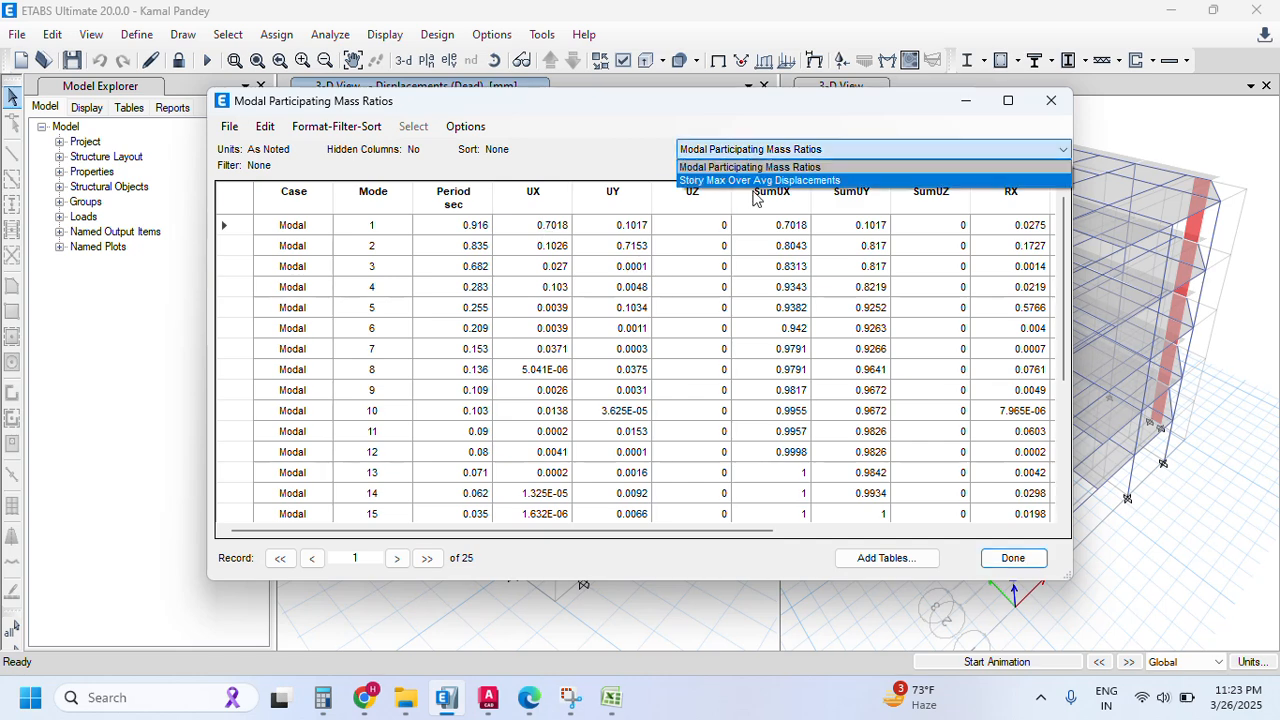
left_click(760, 181)
left_click(368, 198)
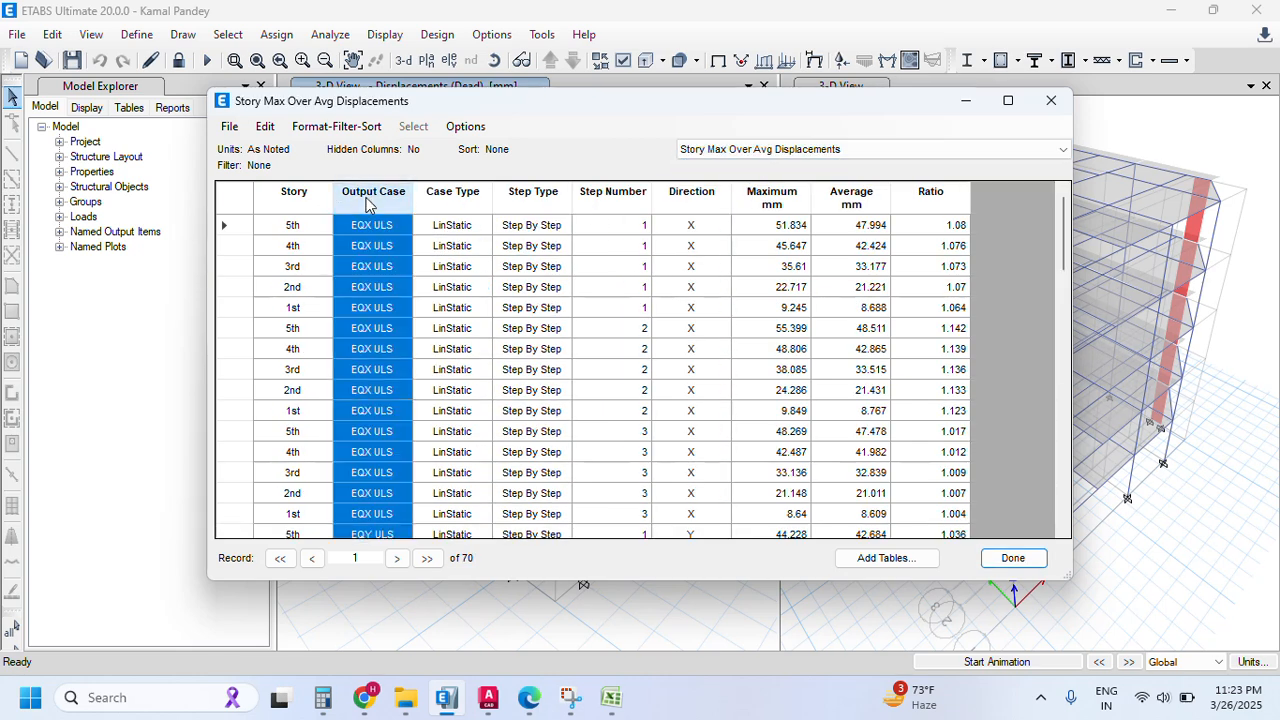
right_click(372, 203)
left_click_drag(493, 219, 486, 249)
left_click(505, 316)
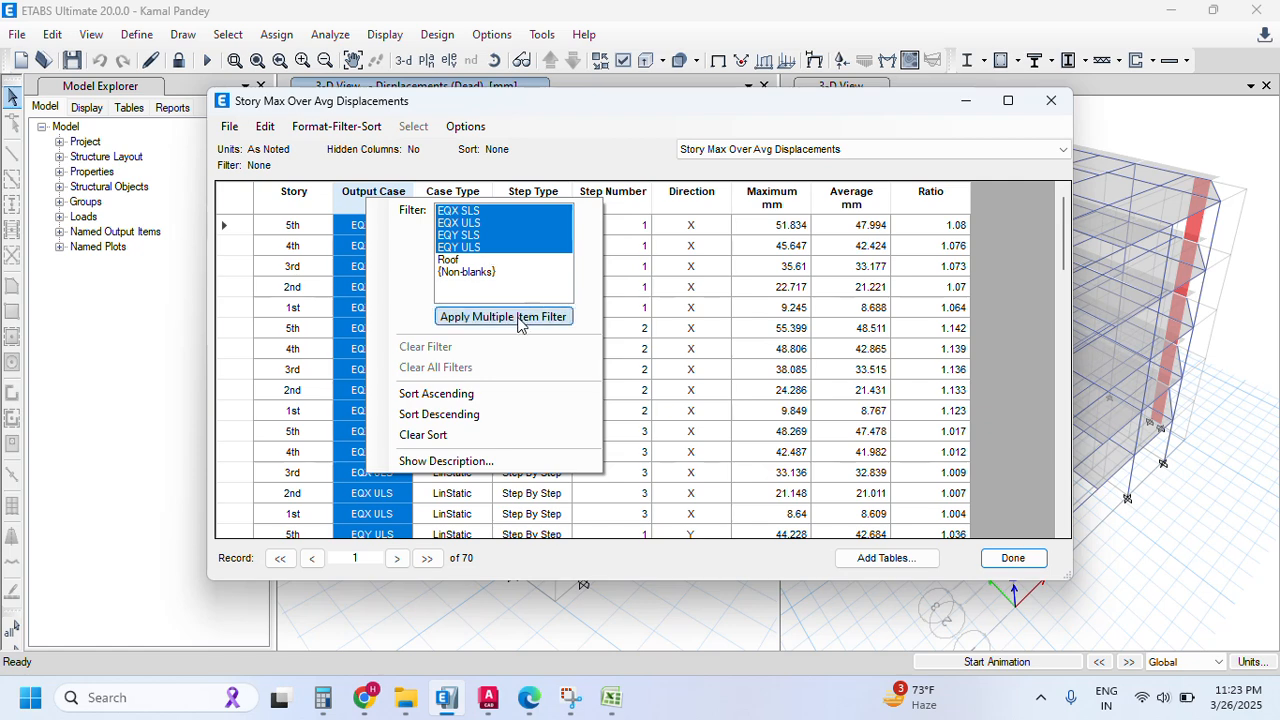
- Filter the displacement table for ratios greater than 1.2, check for exceedances, and close the table
left_click(925, 200)
right_click(925, 213)
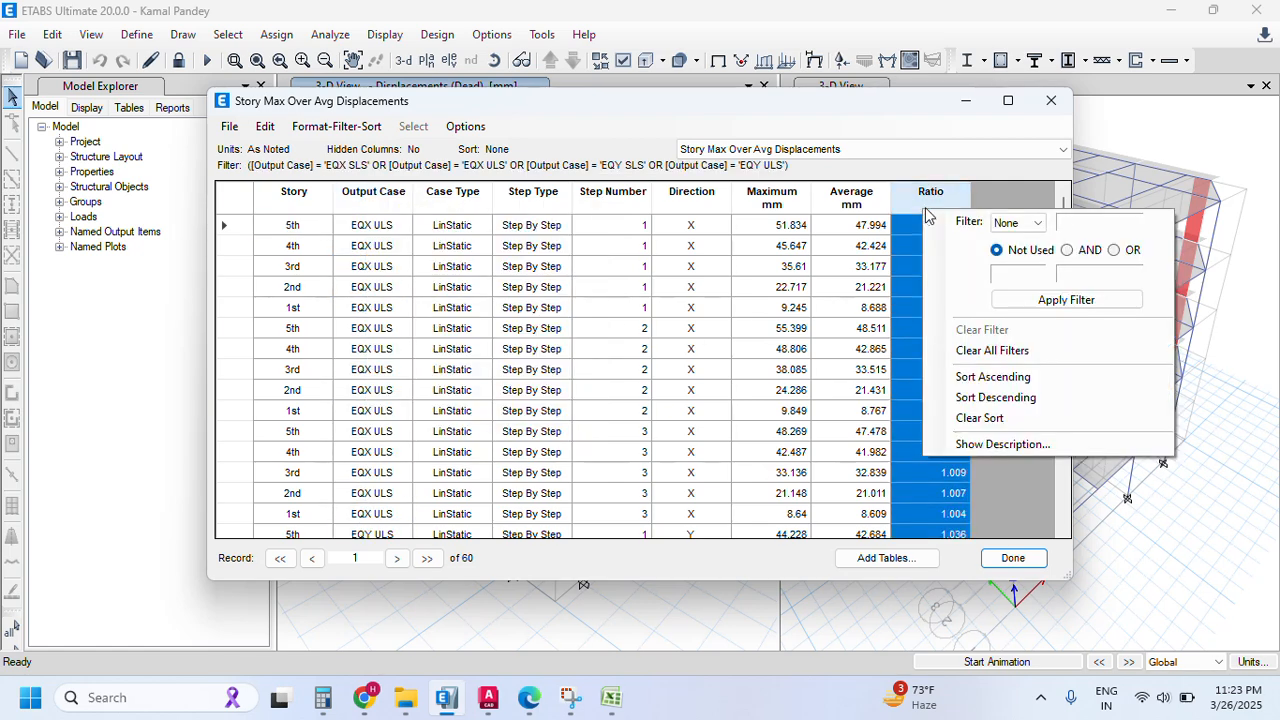
left_click(1037, 222)
left_click(1012, 280)
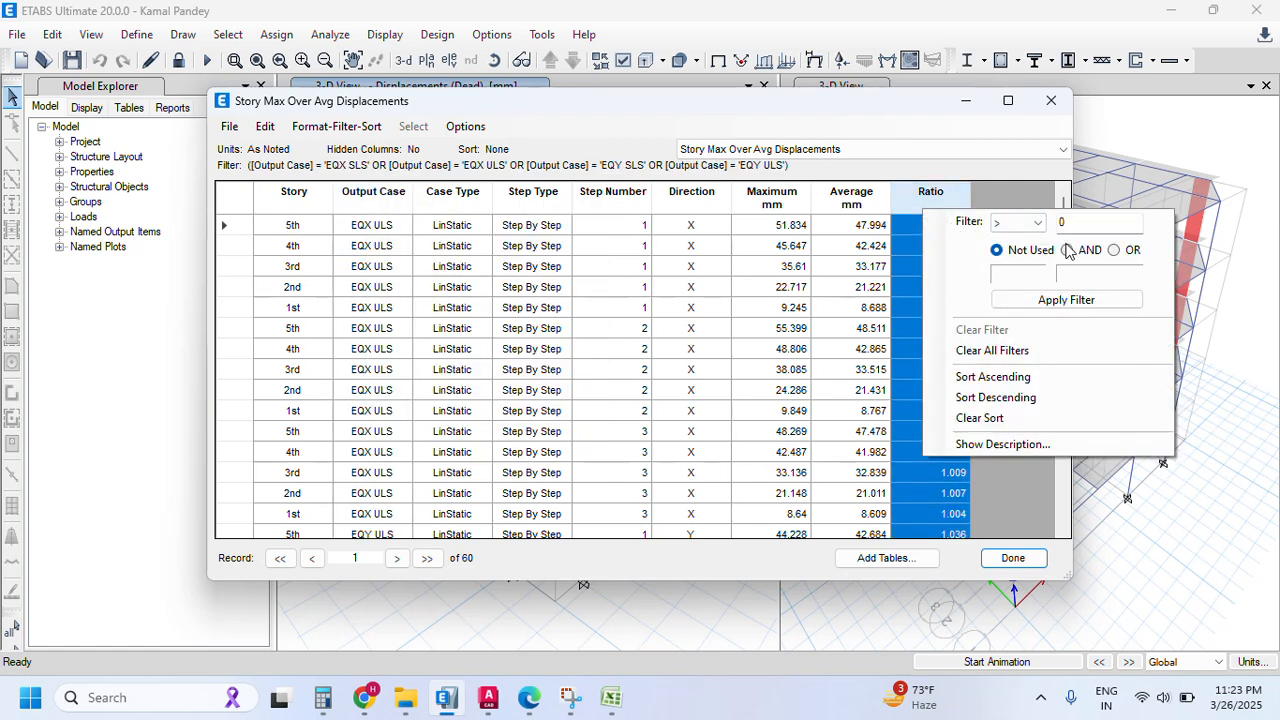
left_click_drag(1077, 229, 1043, 223)
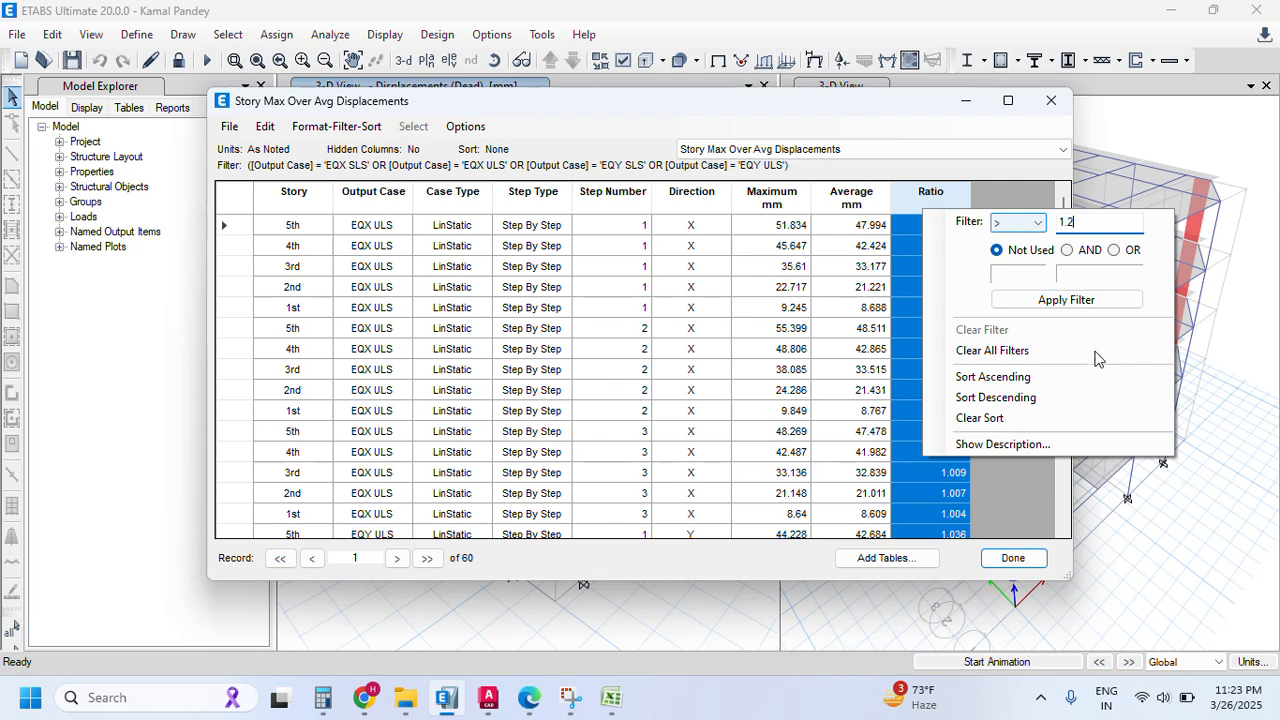
left_click(1045, 304)
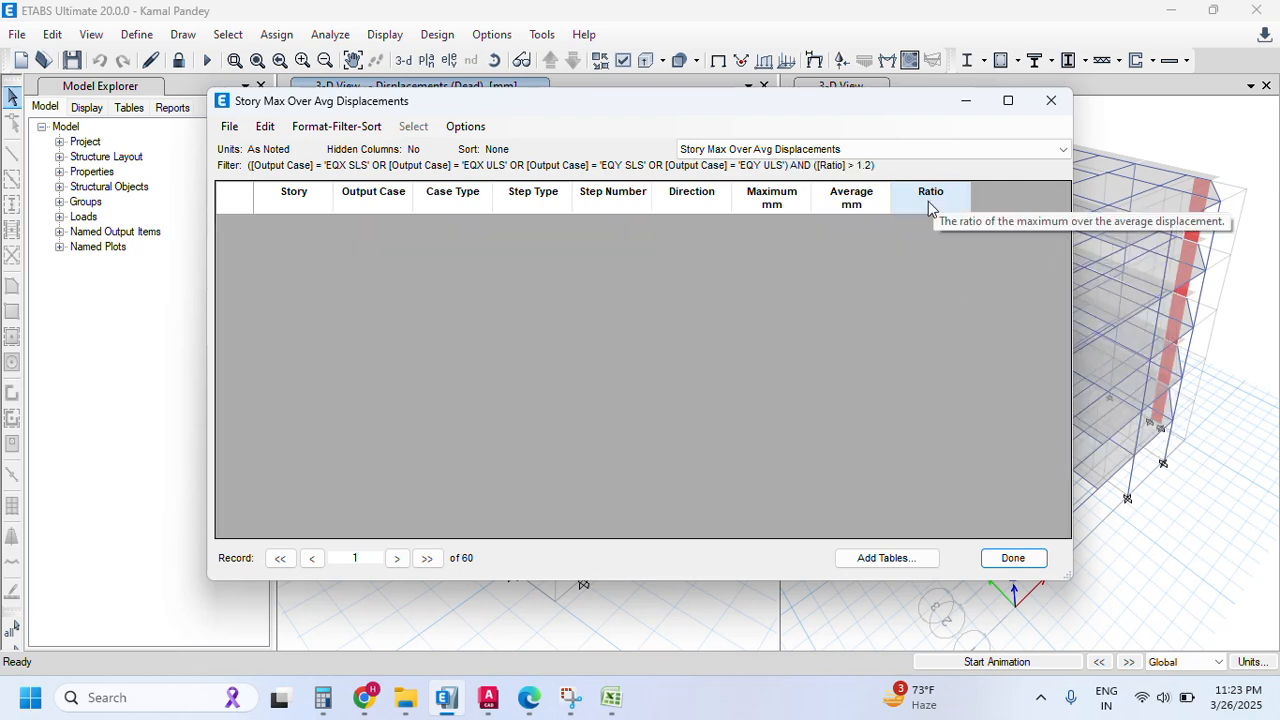
left_click(1052, 101)
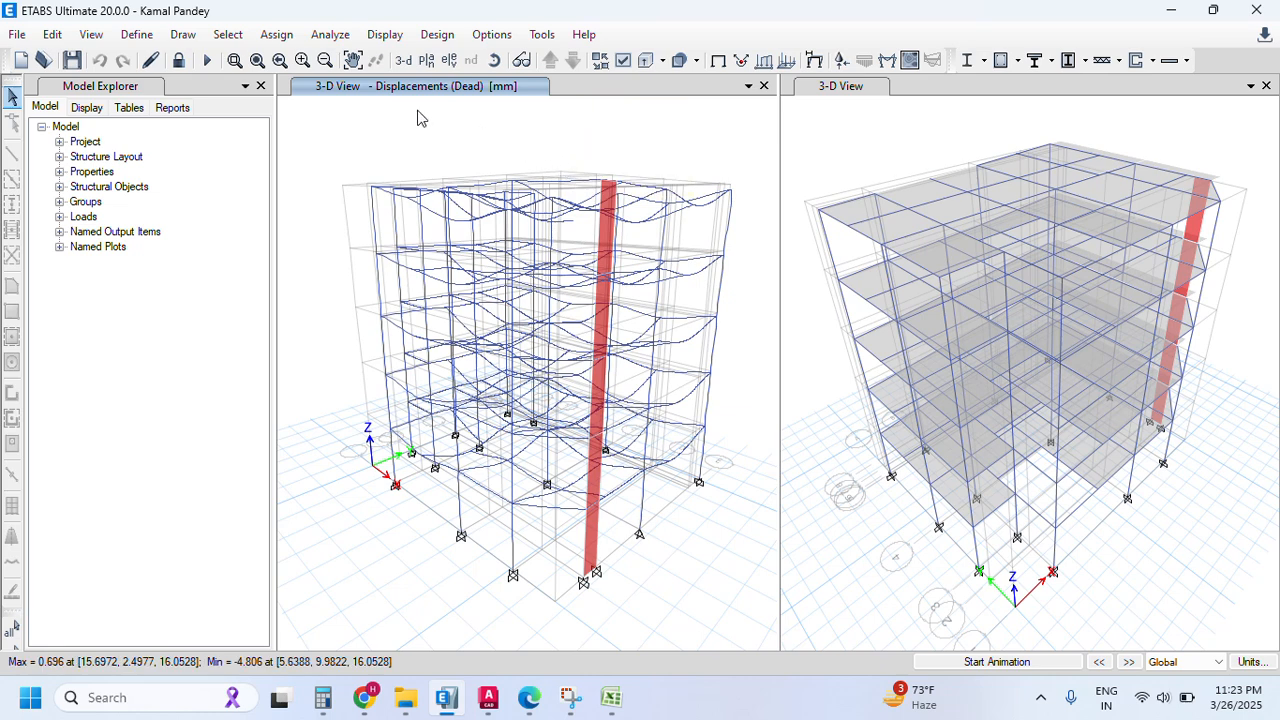
- Show the 1st story plan view and check the displacements at the joint on grid A-5
left_click(426, 60)
left_click(532, 326)
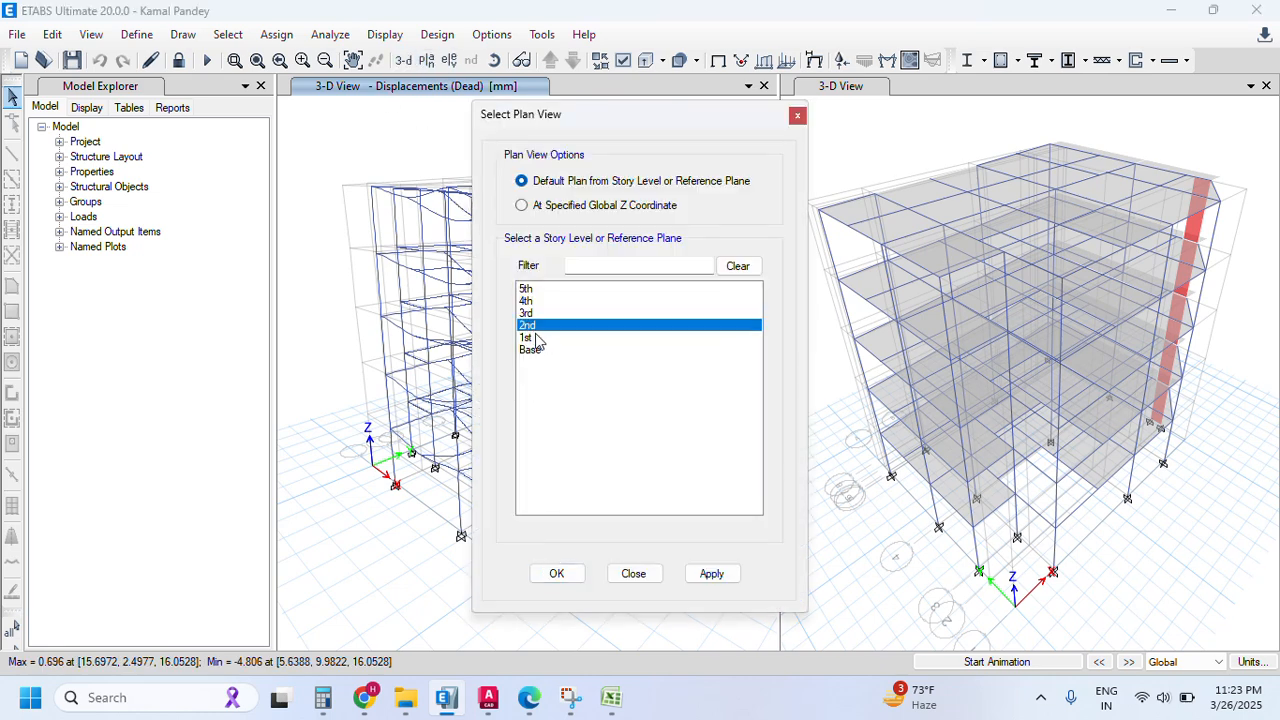
left_click(548, 339)
left_click(707, 578)
left_click(560, 576)
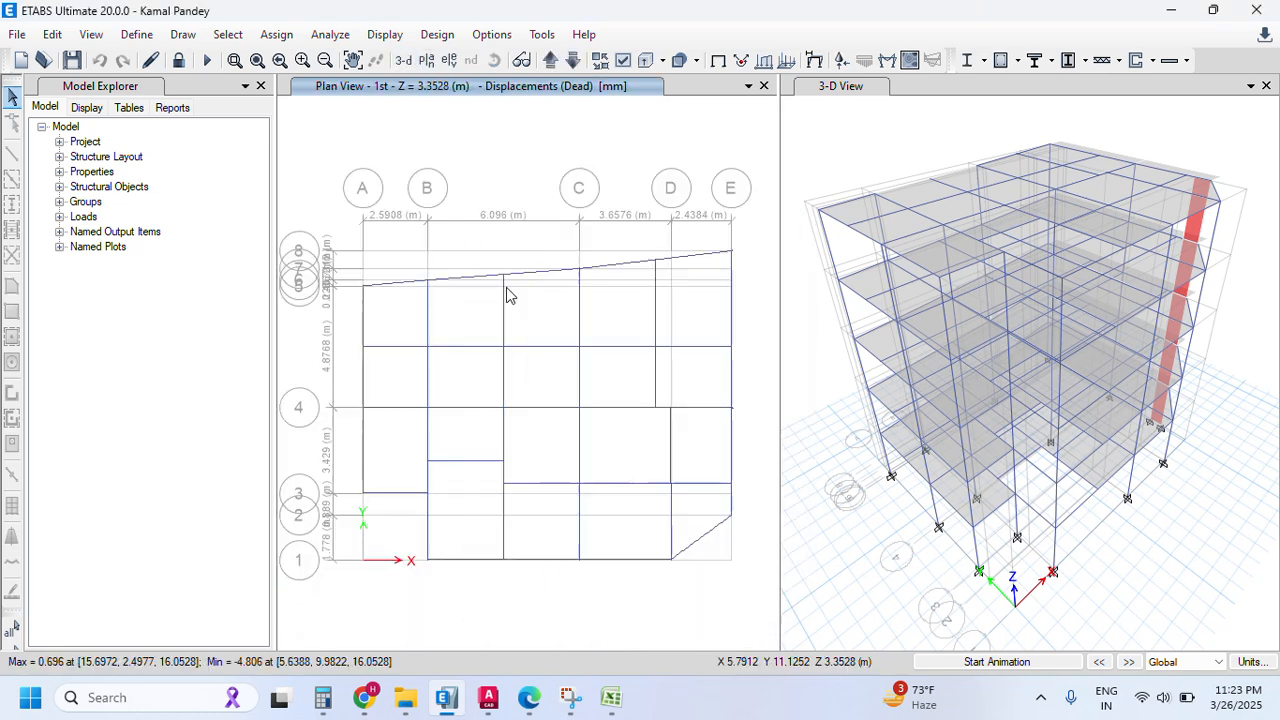
mouse_move(362, 303)
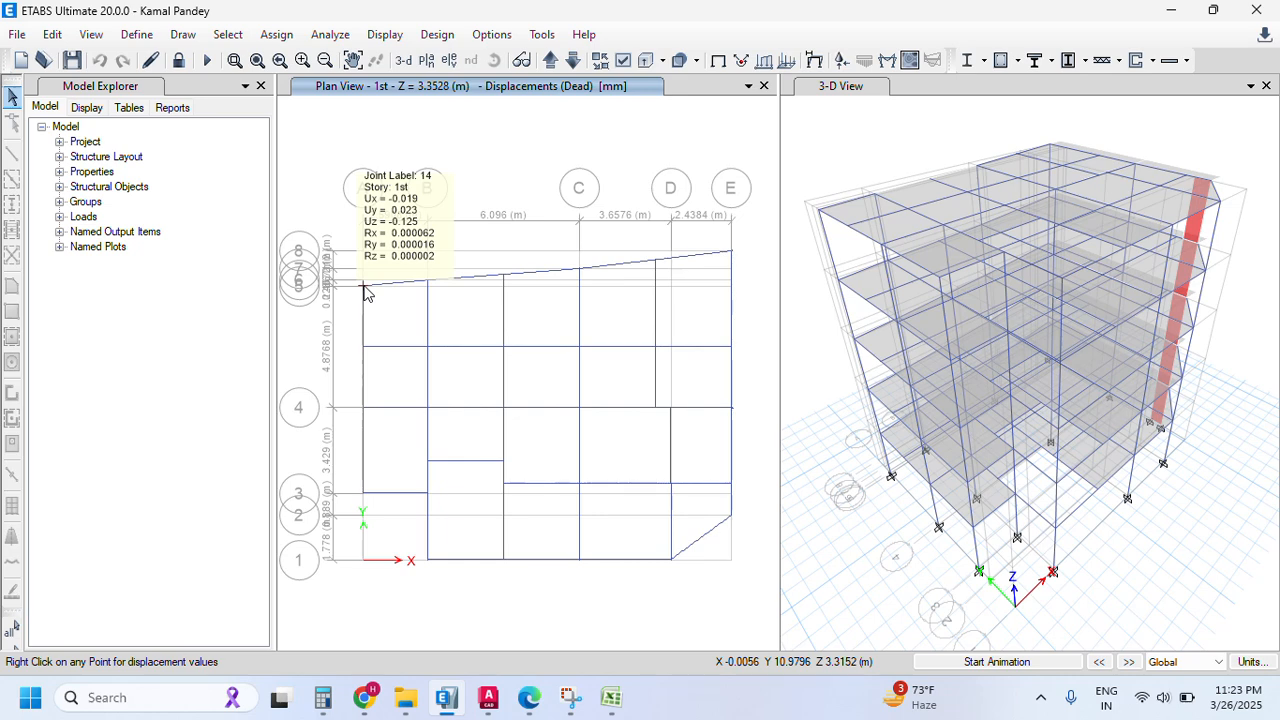
- Show the deformed shape for load case EQY ULS, step number 1, on the plan and inspect the corner joints
left_click(814, 61)
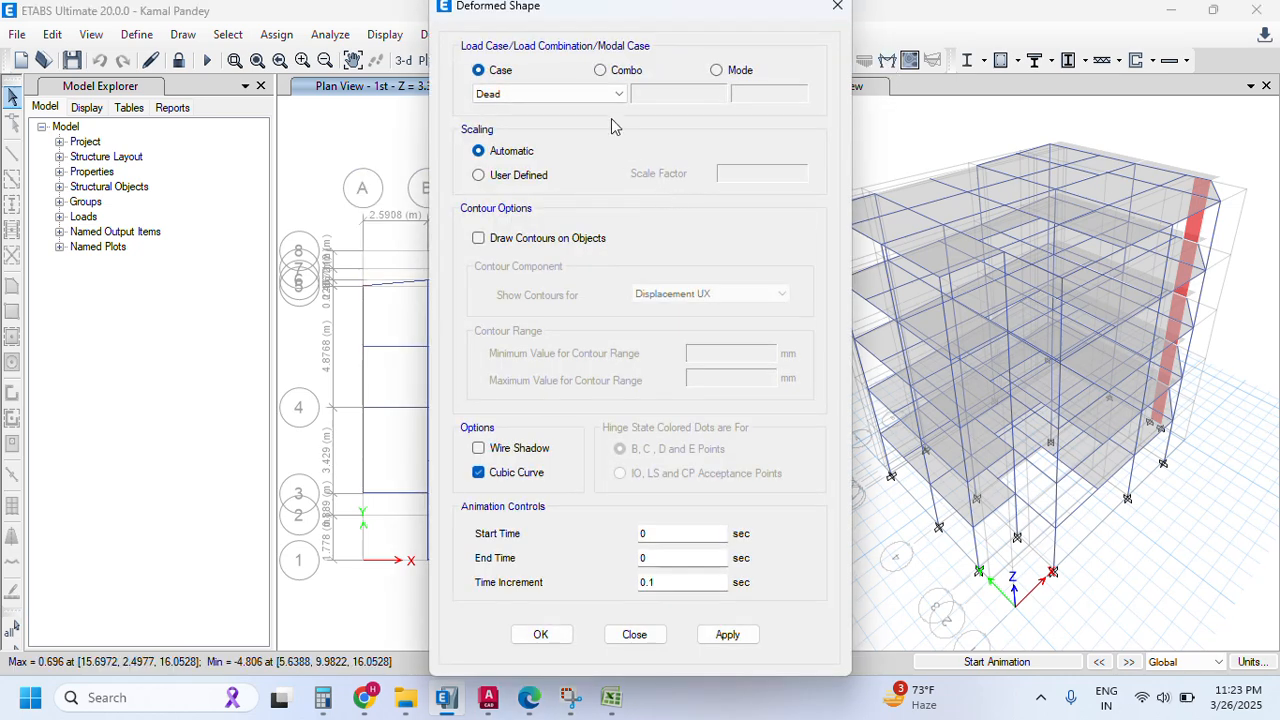
left_click(618, 93)
left_click(519, 208)
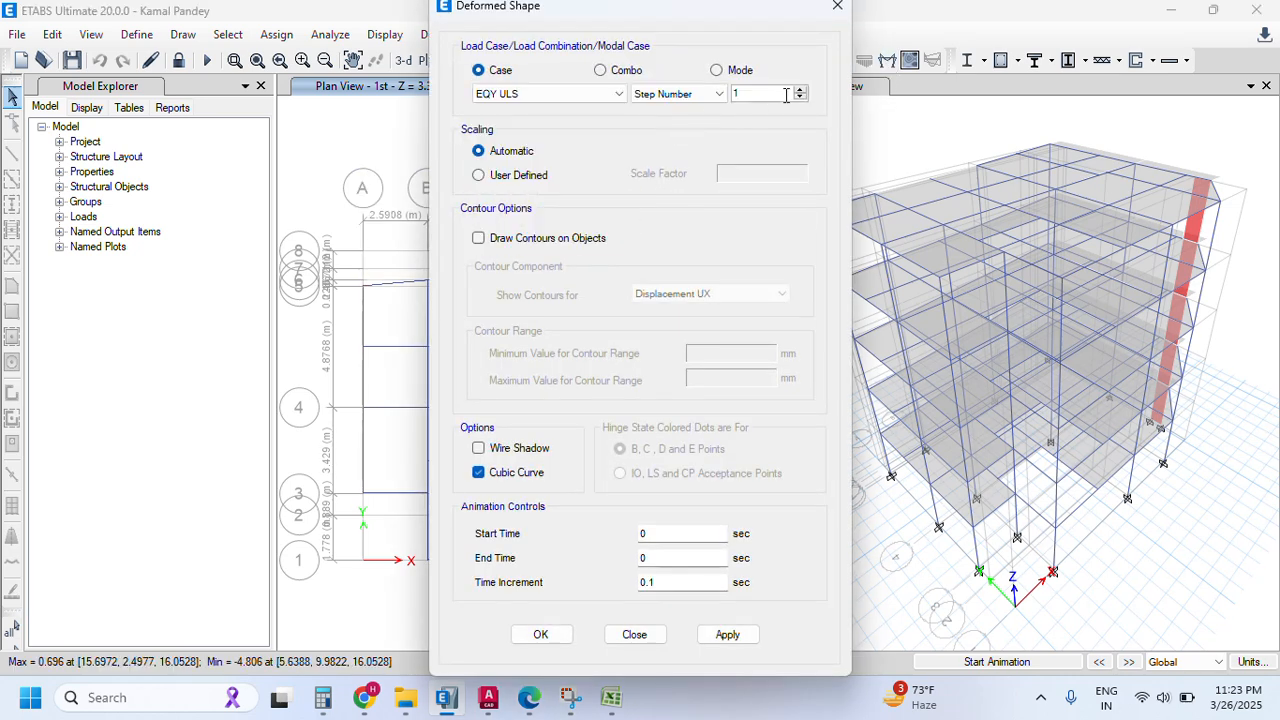
left_click_drag(797, 25, 1170, 37)
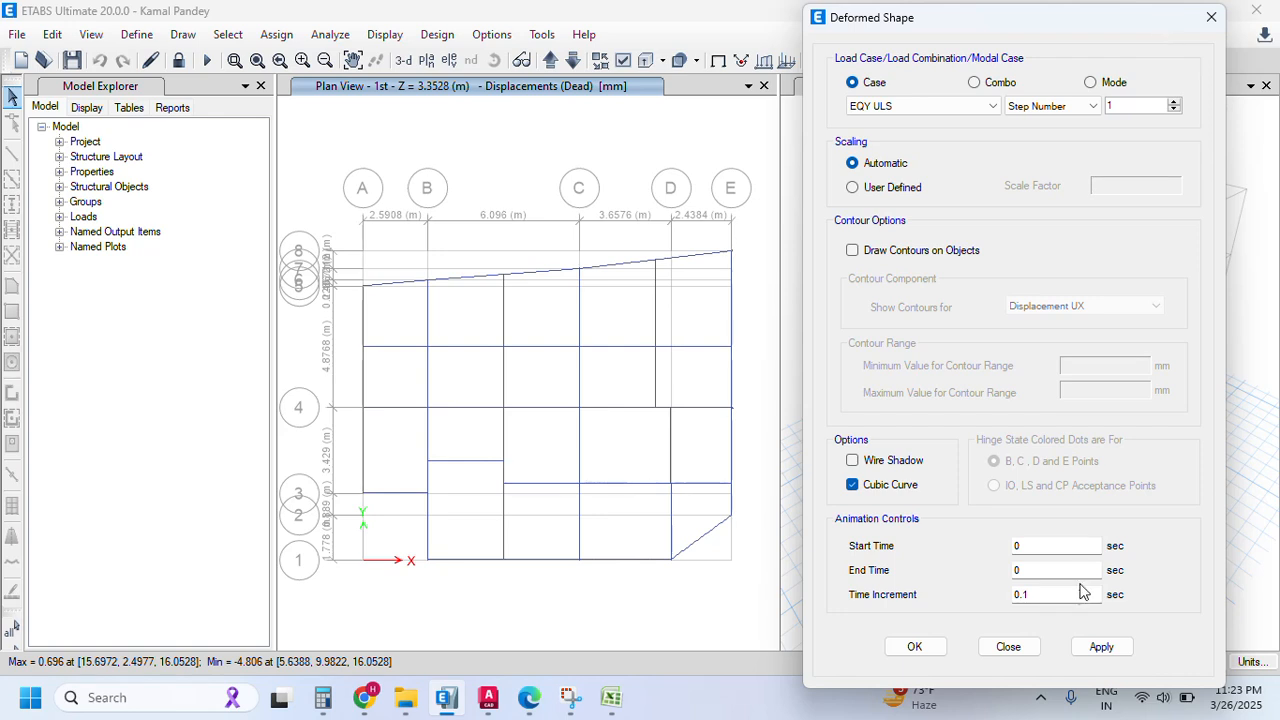
left_click(1100, 646)
mouse_move(366, 283)
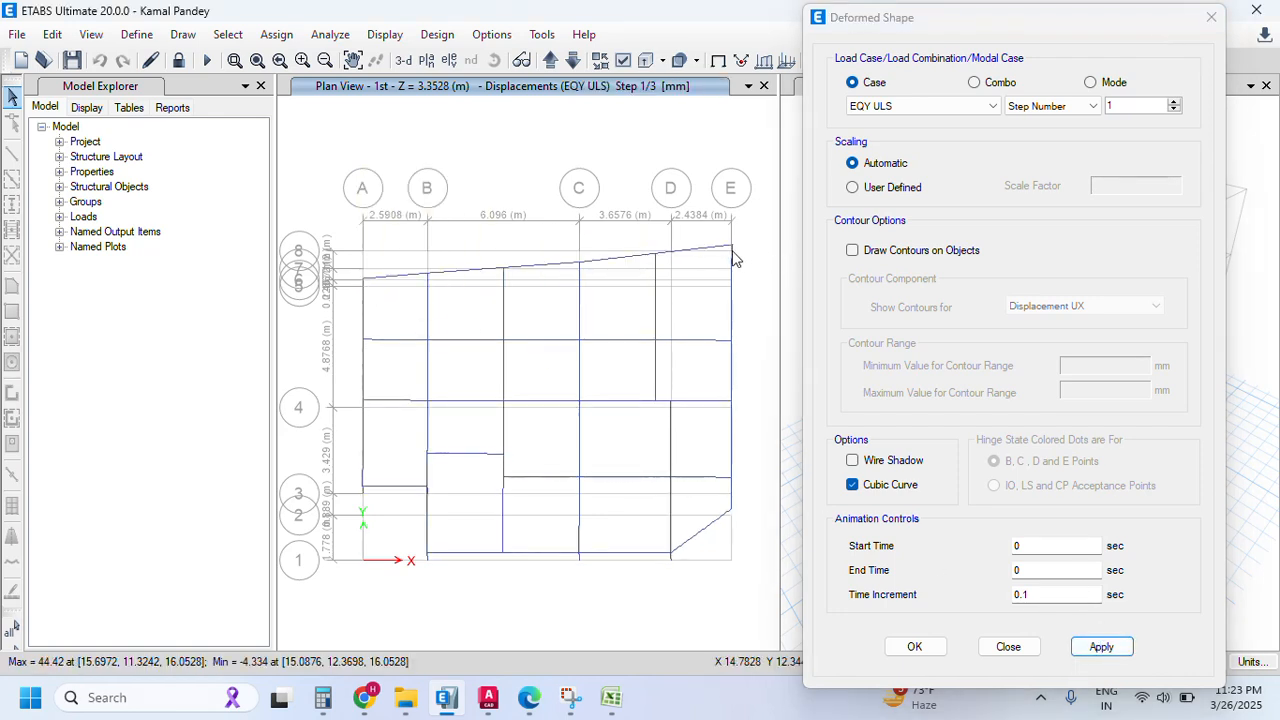
- Show the EQY ULS deformed shape at step number 2 and check the displacements at the far-end joints on grids A and E
mouse_move(731, 253)
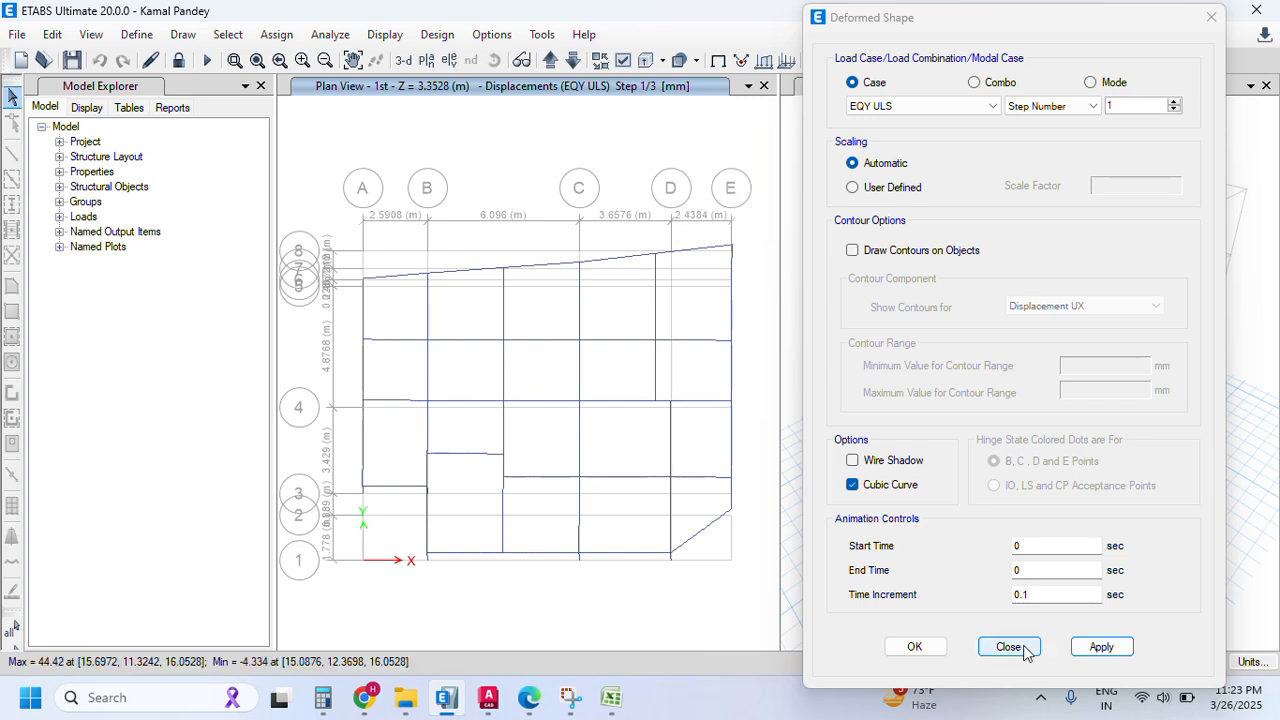
left_click(1175, 102)
left_click(1100, 646)
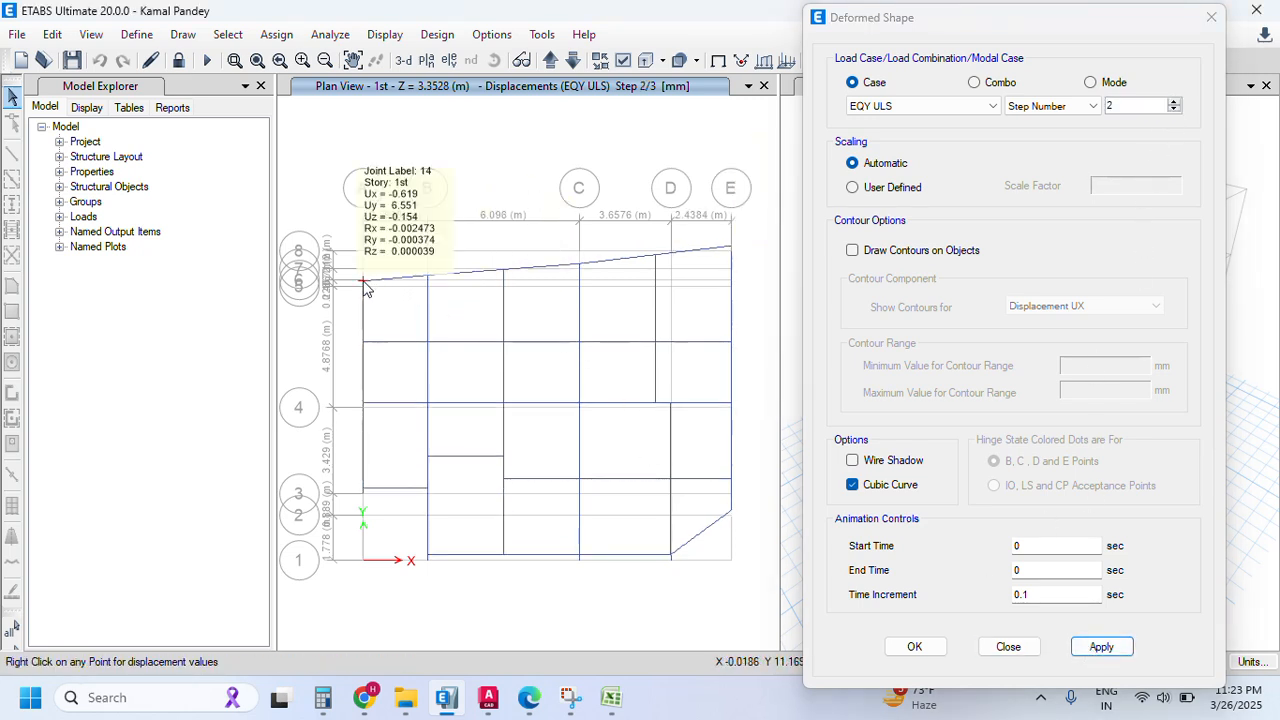
mouse_move(731, 252)
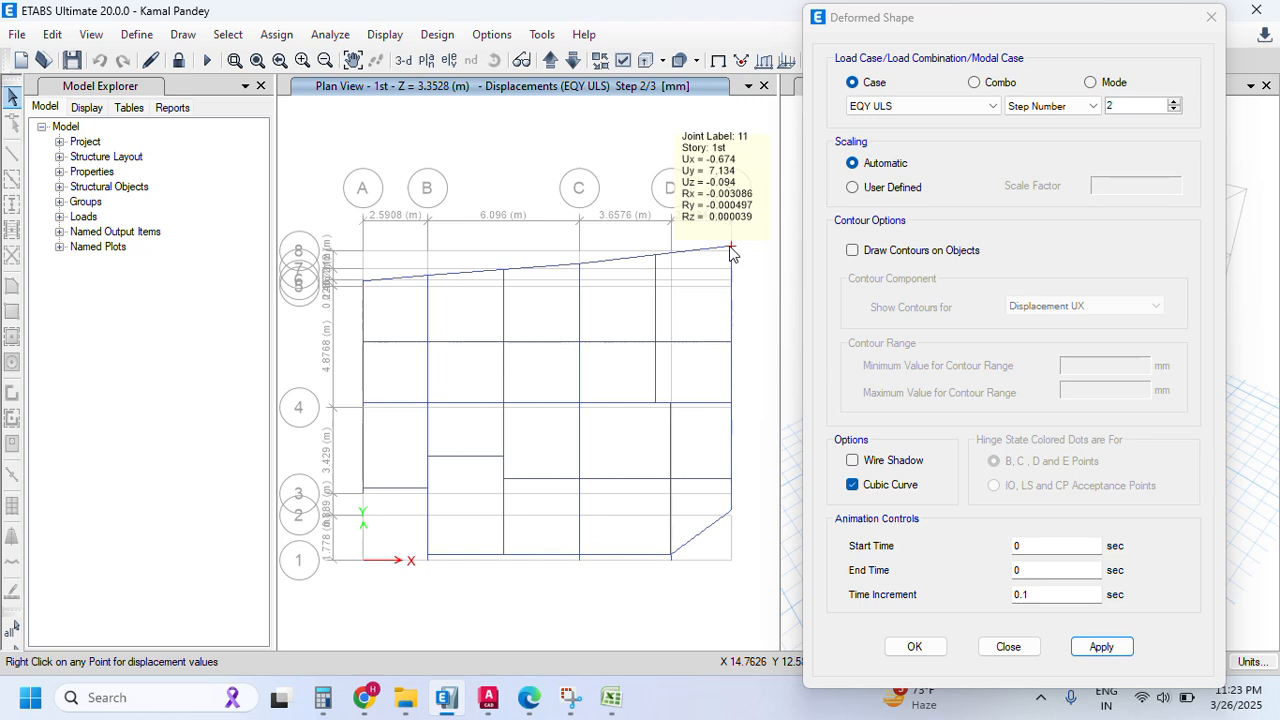
- Show the EQY ULS deformed shape at step number 3 and inspect the far-end joint displacements on grids E and A
left_click(1174, 102)
left_click(1101, 647)
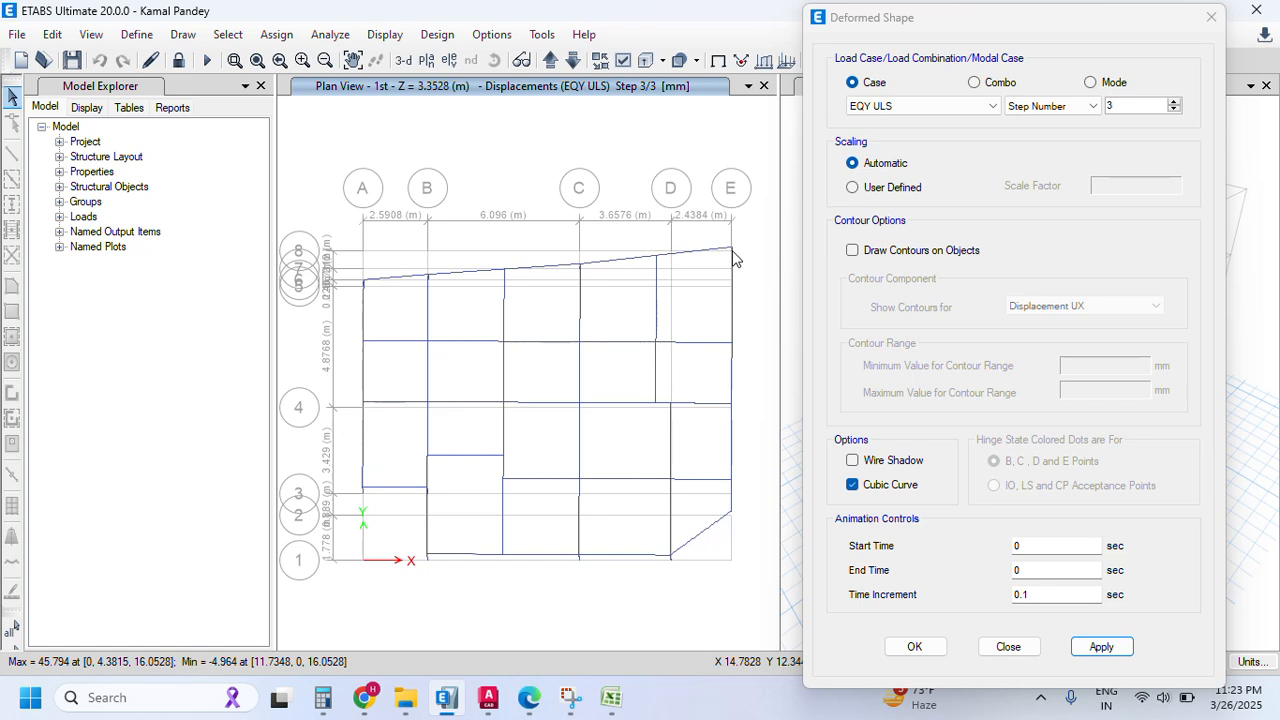
mouse_move(733, 256)
mouse_move(365, 284)
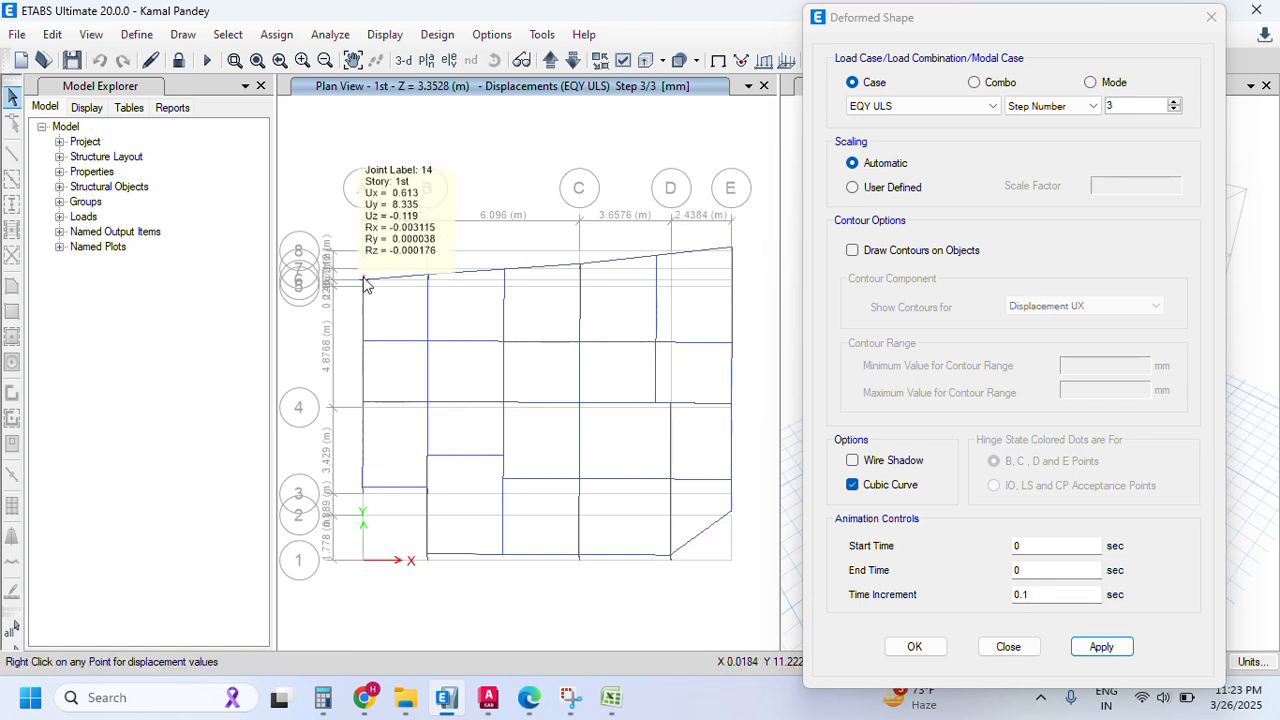
- Calculate the 1st story Uy displacement ratio of the grid A joint to the grid E joint, 8.335 ÷ 5.732, in Calculator
left_click(323, 698)
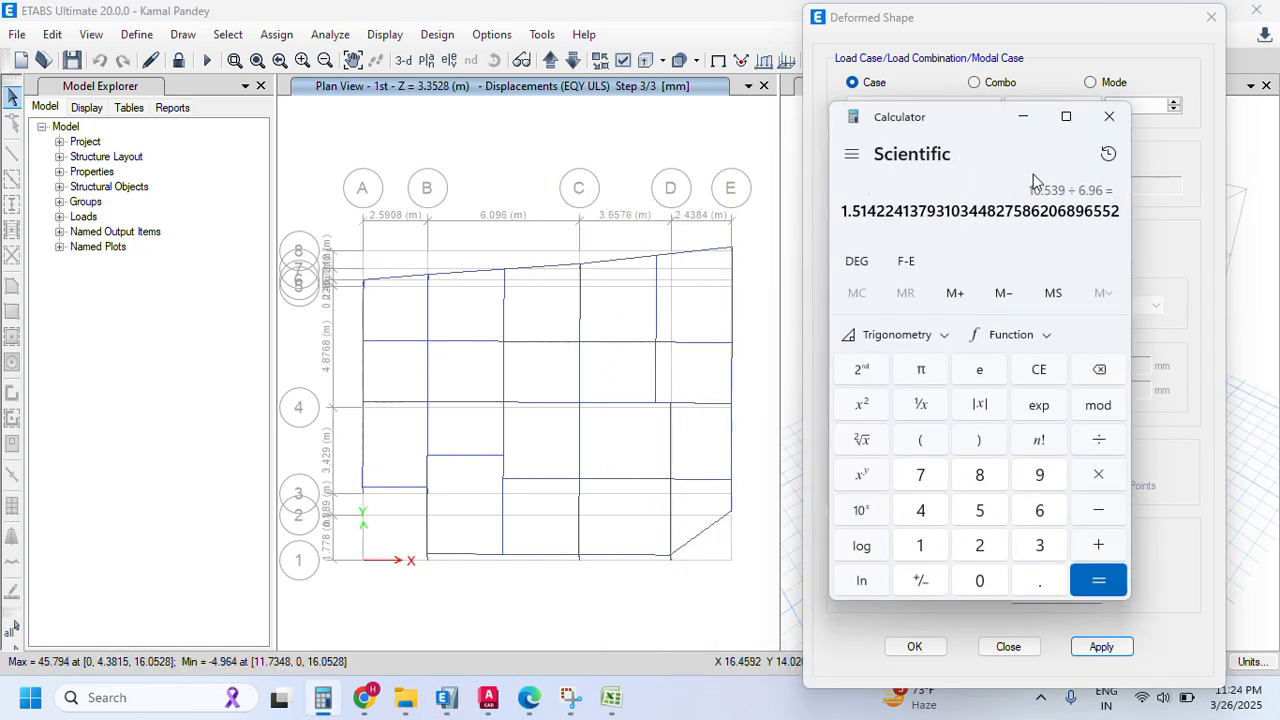
left_click(1039, 369)
mouse_move(366, 286)
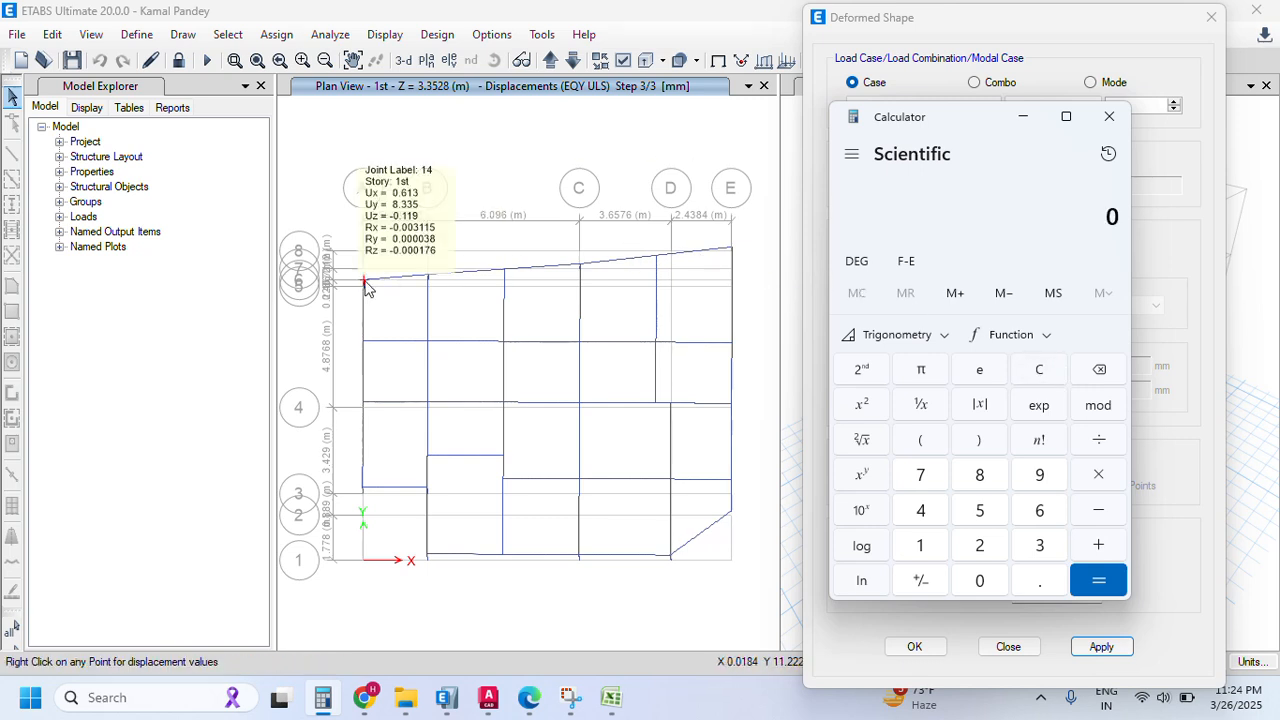
left_click(979, 474)
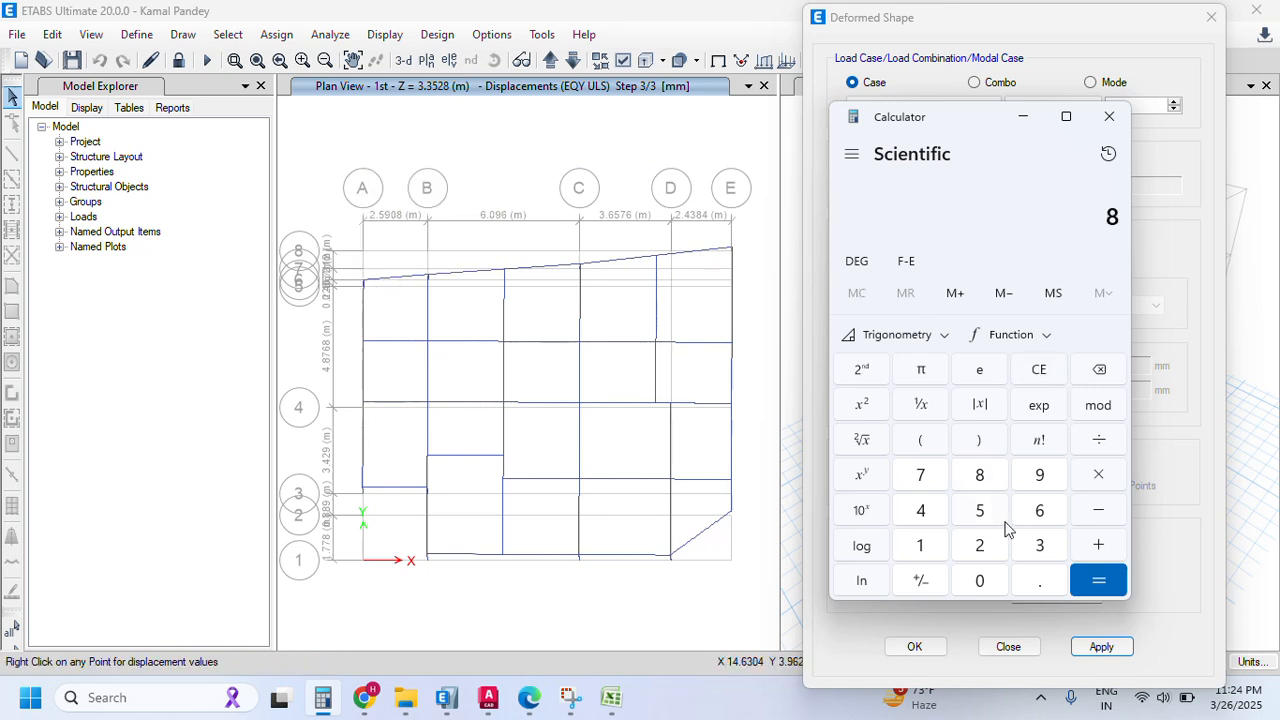
left_click(1037, 581)
left_click(1042, 549)
left_click(979, 513)
left_click(1117, 441)
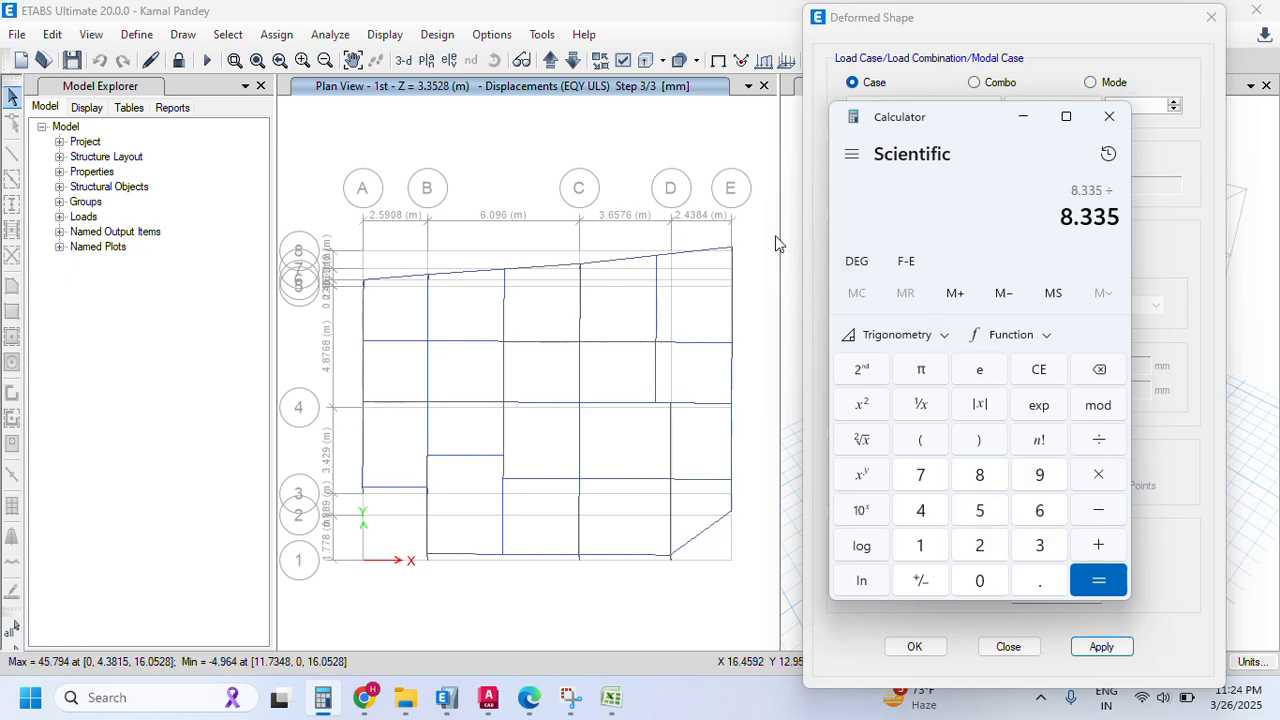
mouse_move(735, 256)
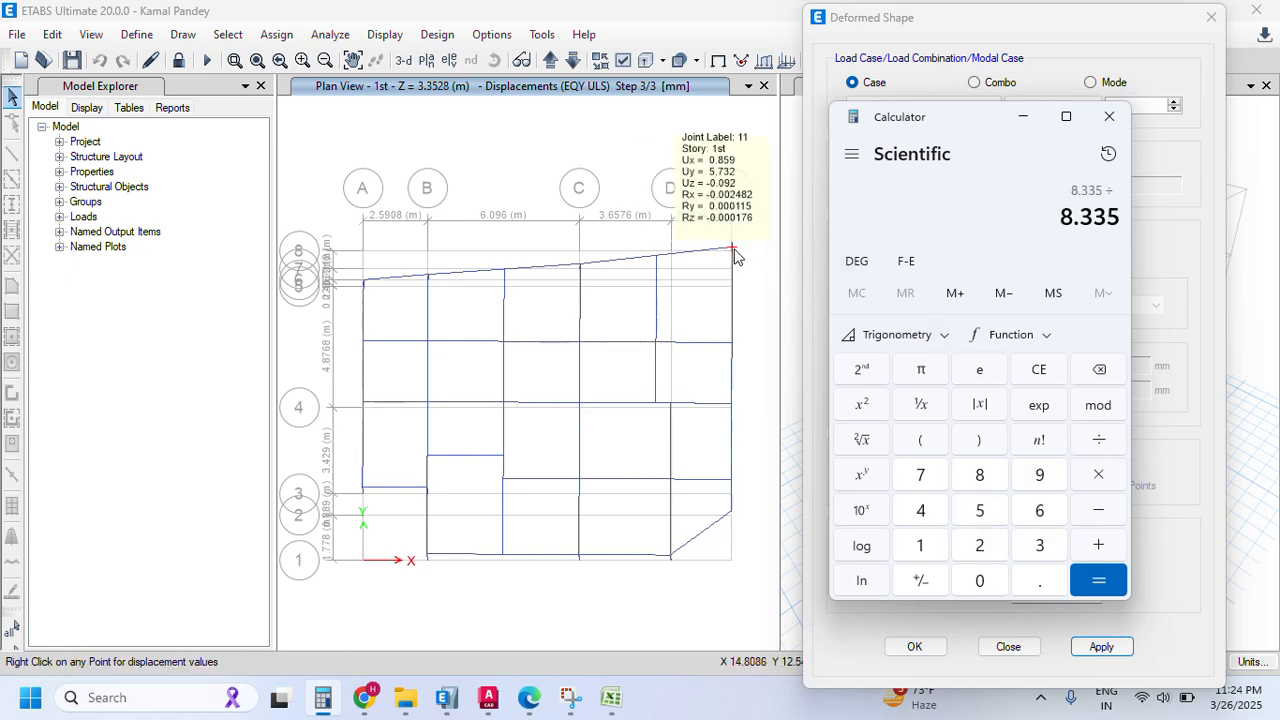
type("5.732")
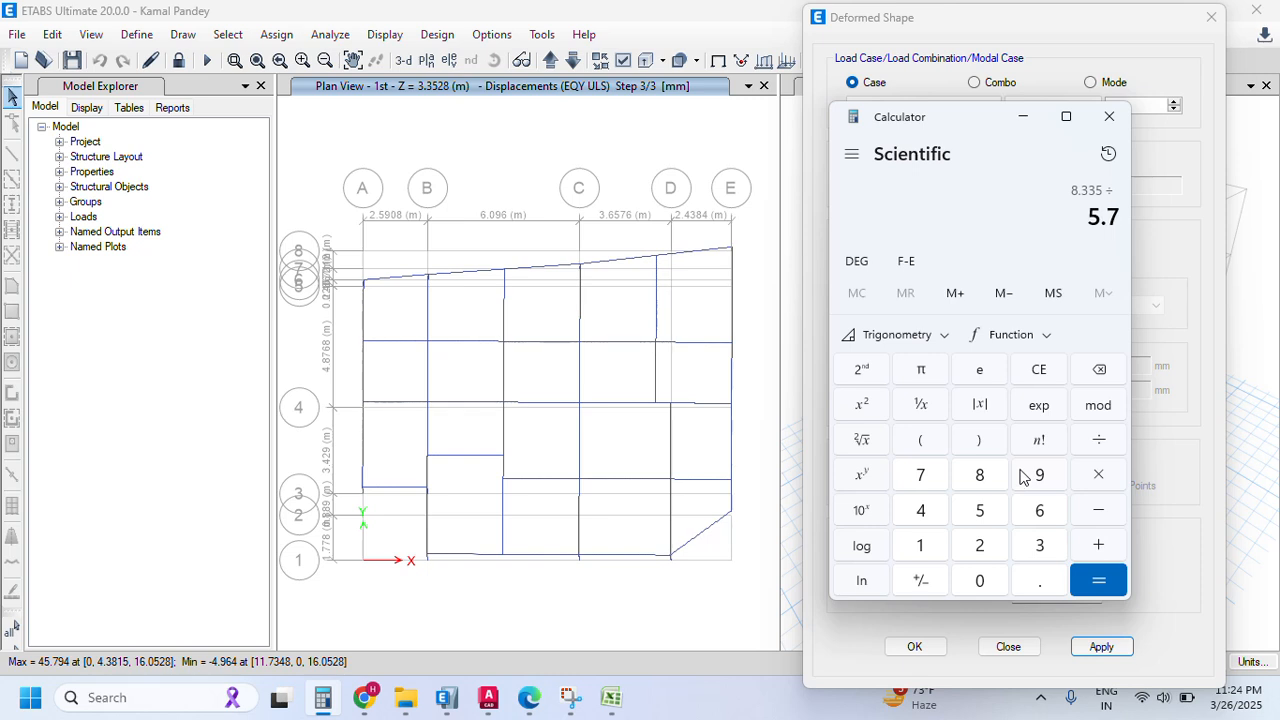
left_click(1085, 580)
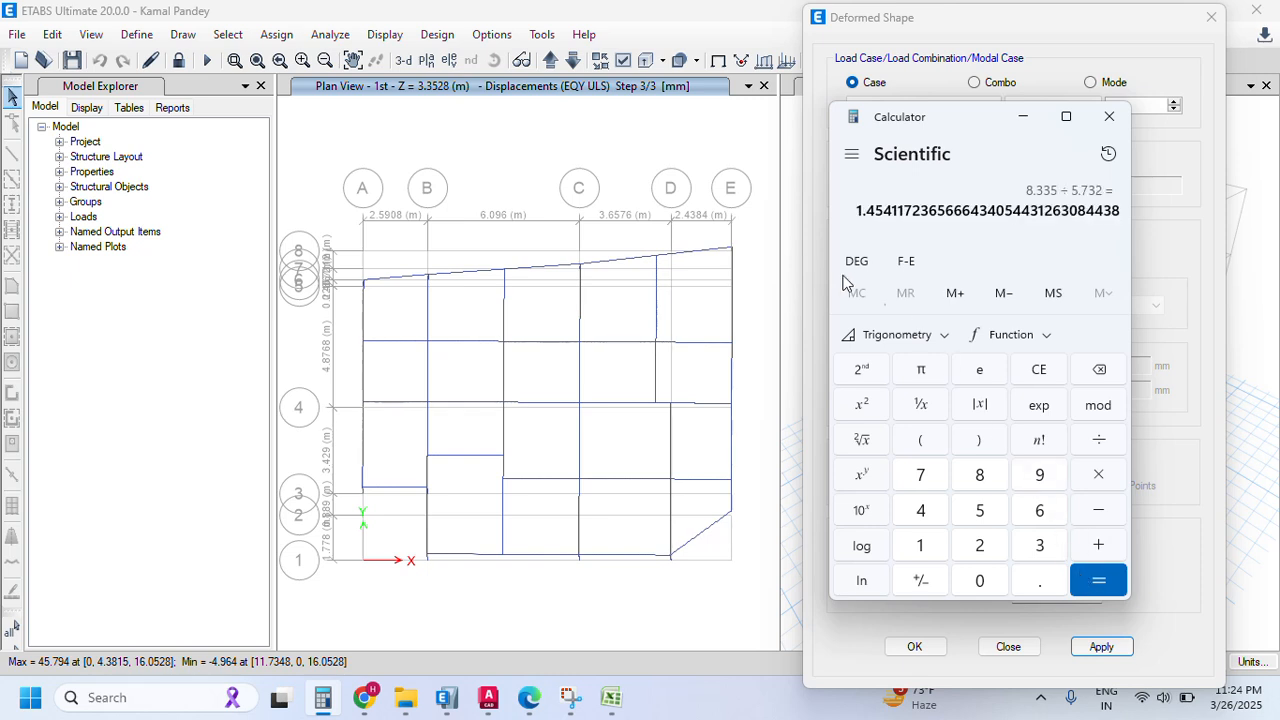
left_click(1022, 116)
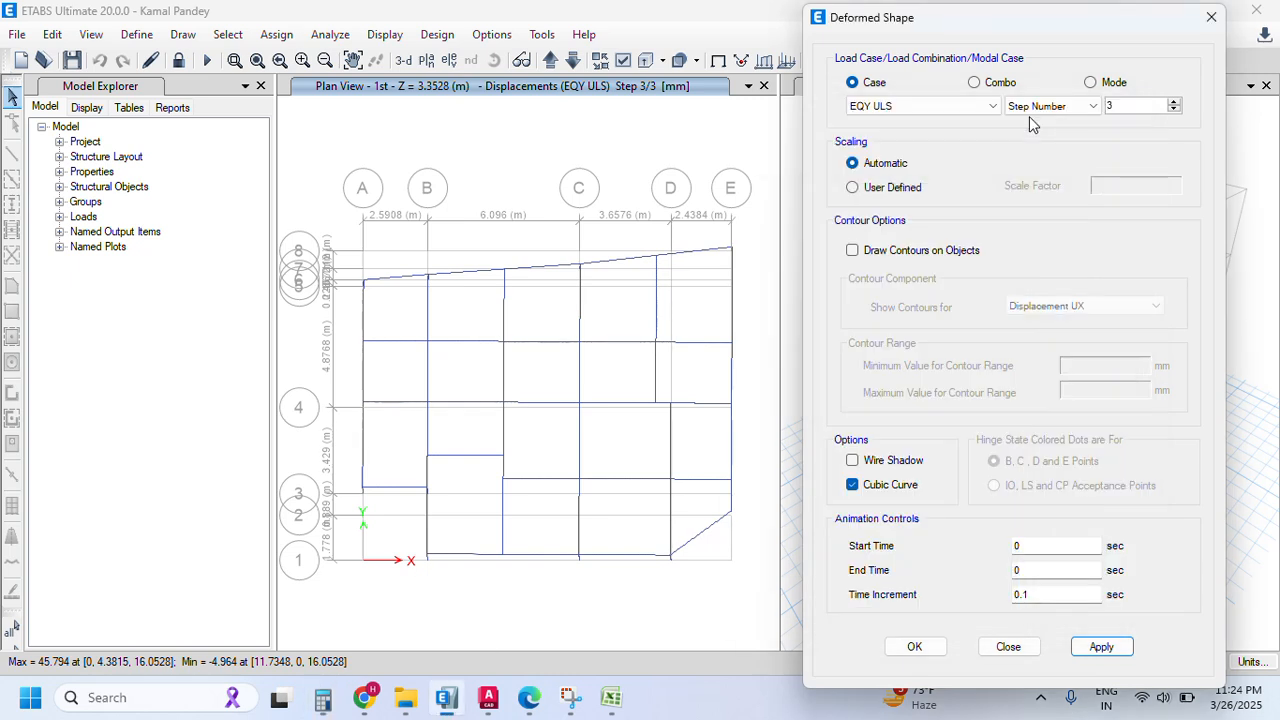
- Close the deformed shape settings, switch the plan to a 3-D view, and inspect the 5th story joint displacements
left_click(1208, 12)
mouse_move(545, 287)
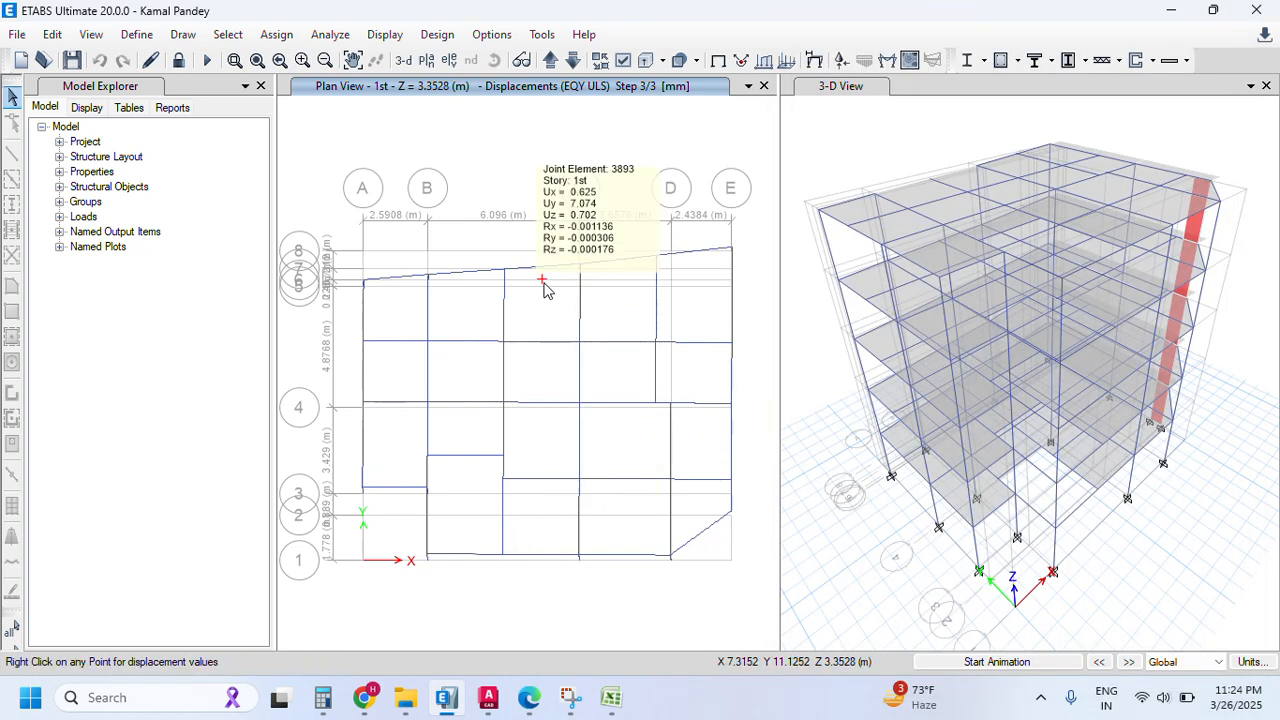
left_click(403, 59)
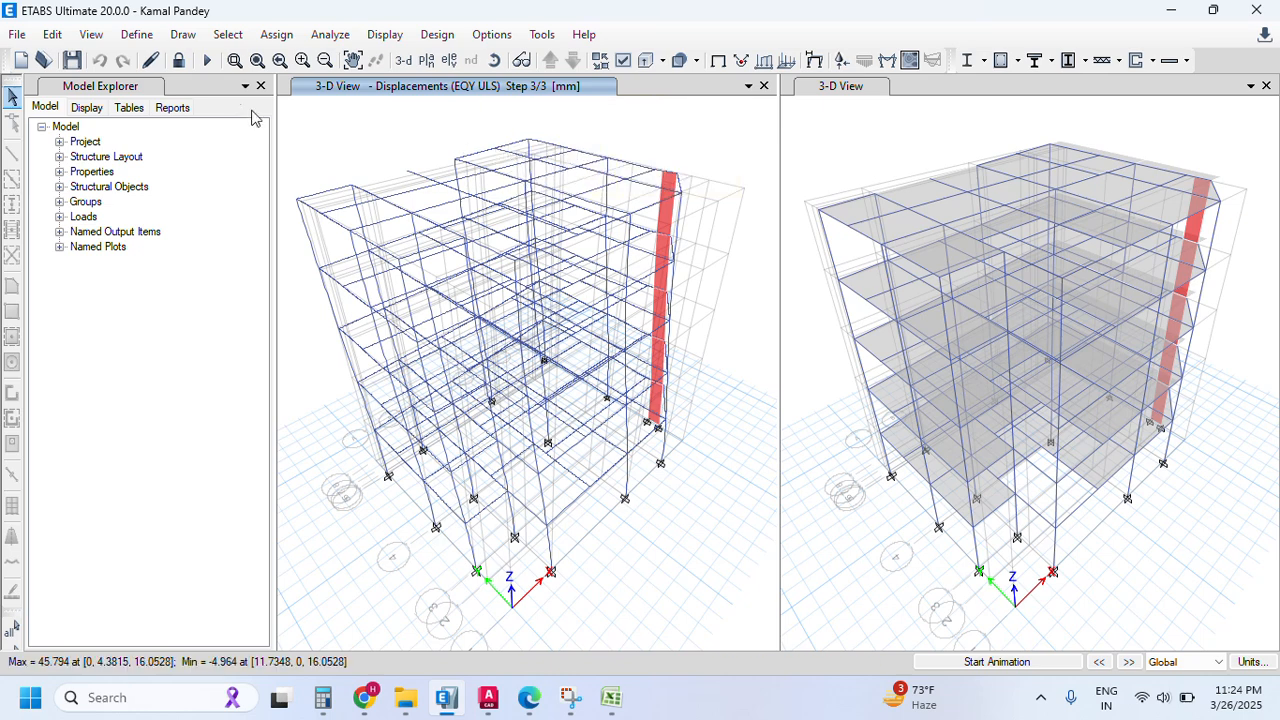
mouse_move(355, 195)
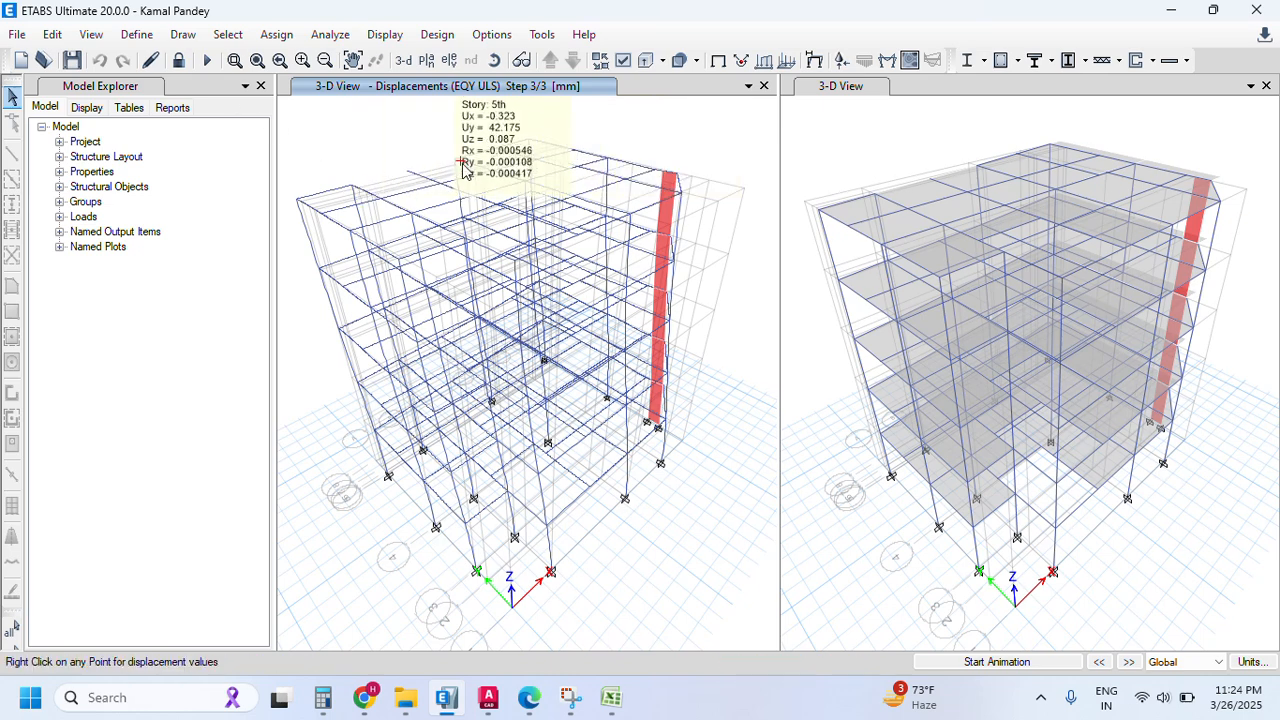
mouse_move(457, 163)
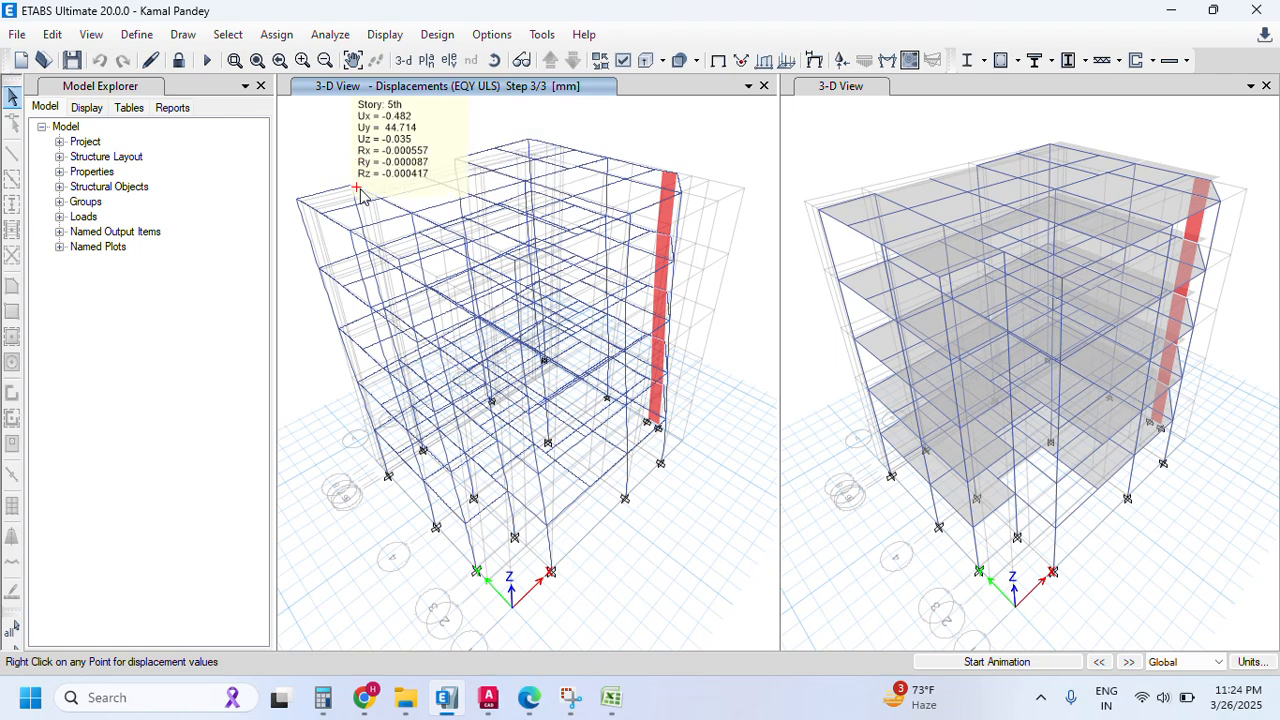
mouse_move(664, 176)
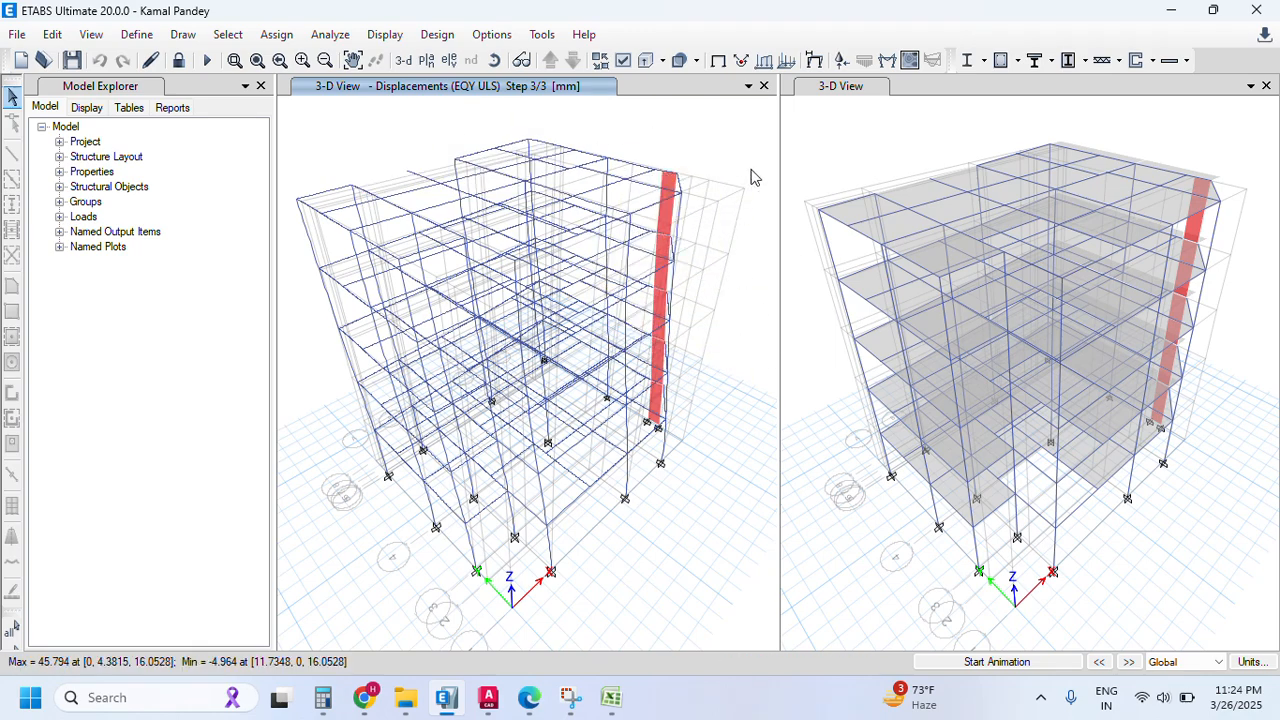
- Display the Centers Of Mass And Rigidity table from the structure output results and maximize its window
left_click(385, 34)
left_click(407, 519)
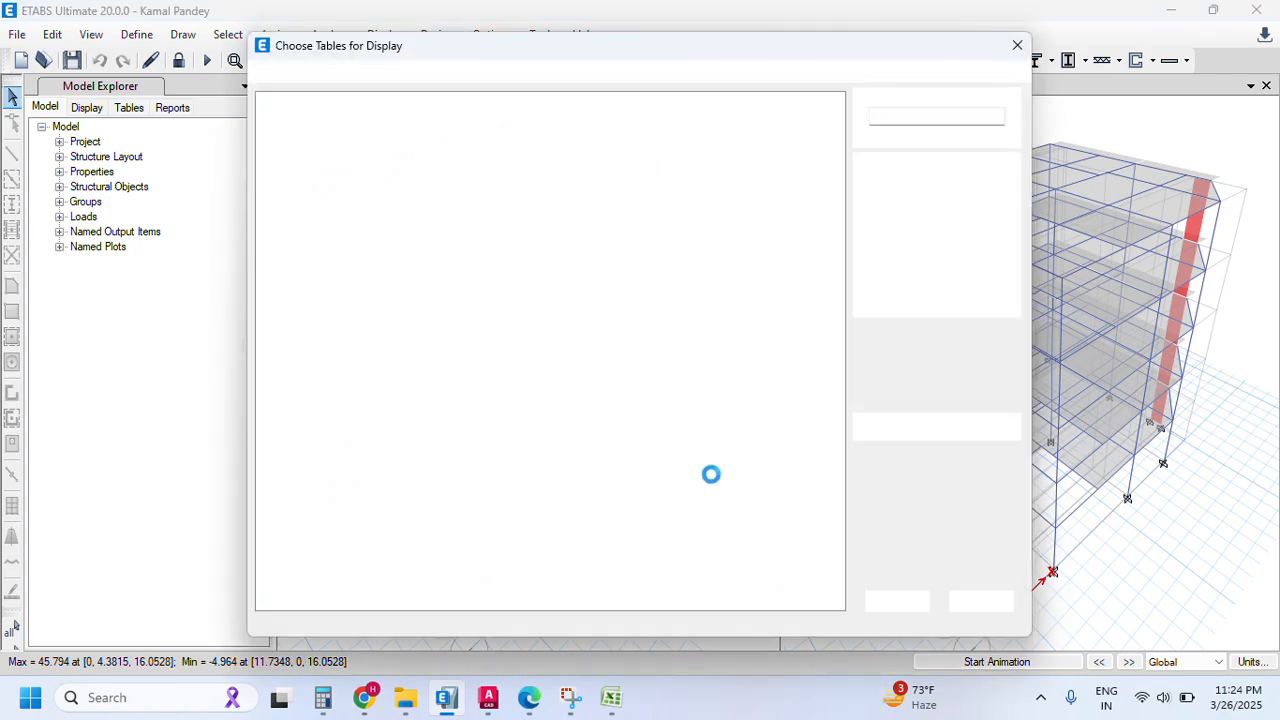
left_click(281, 341)
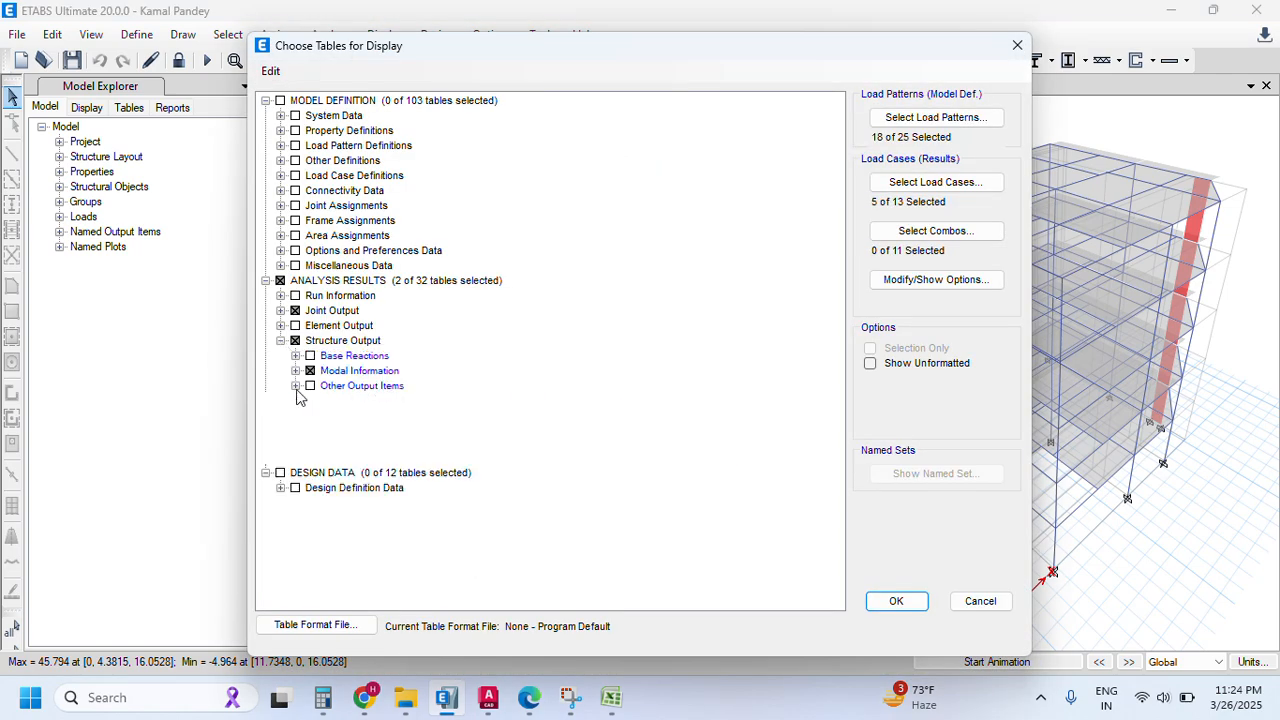
left_click(295, 386)
left_click(393, 401)
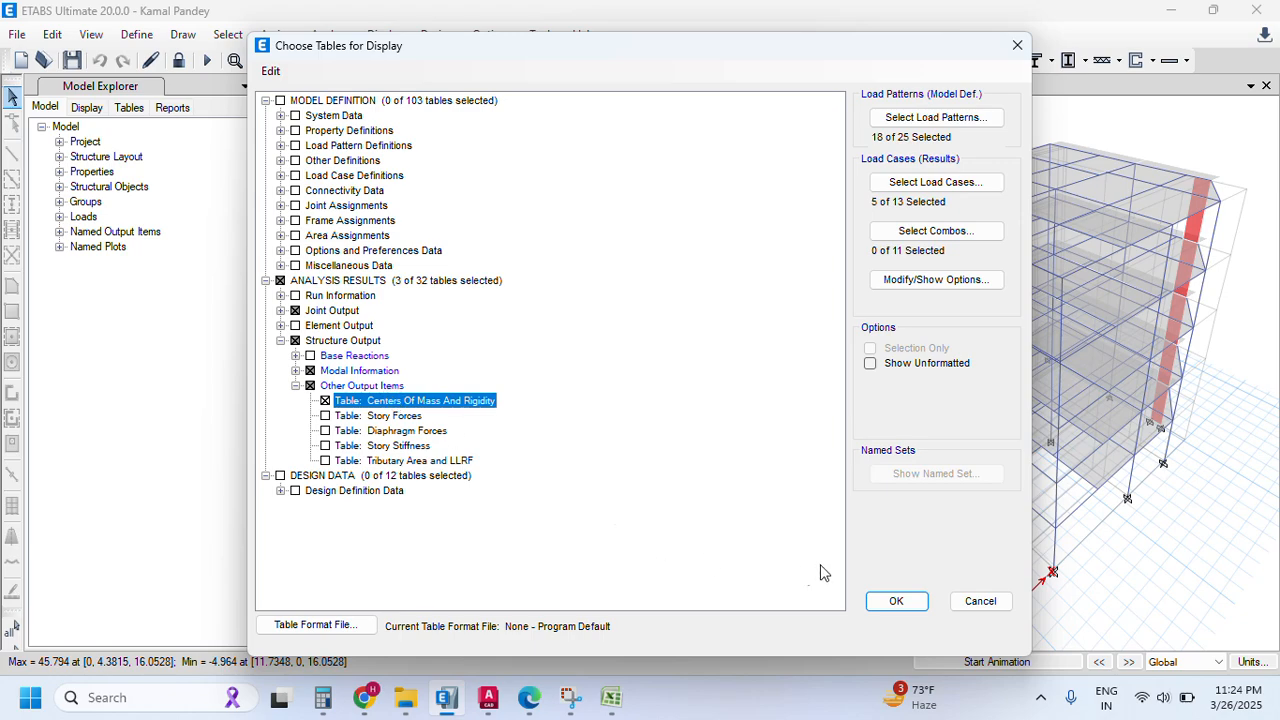
left_click(897, 601)
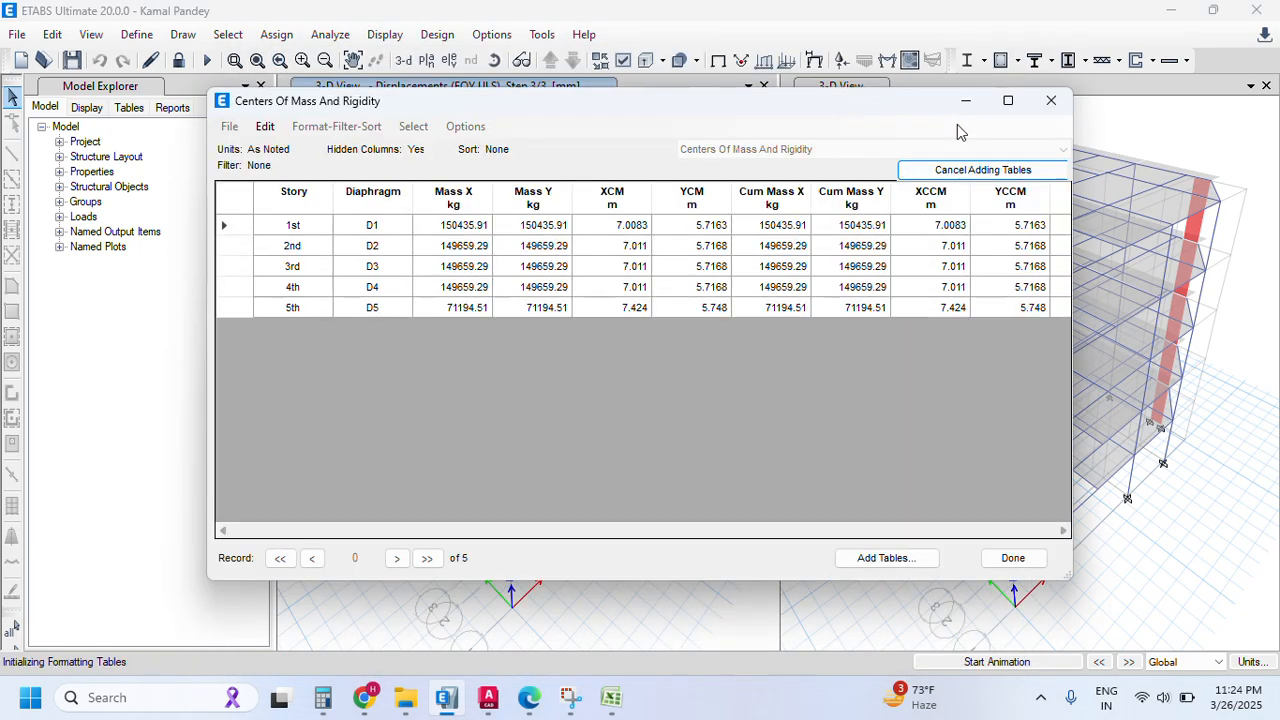
left_click(1008, 100)
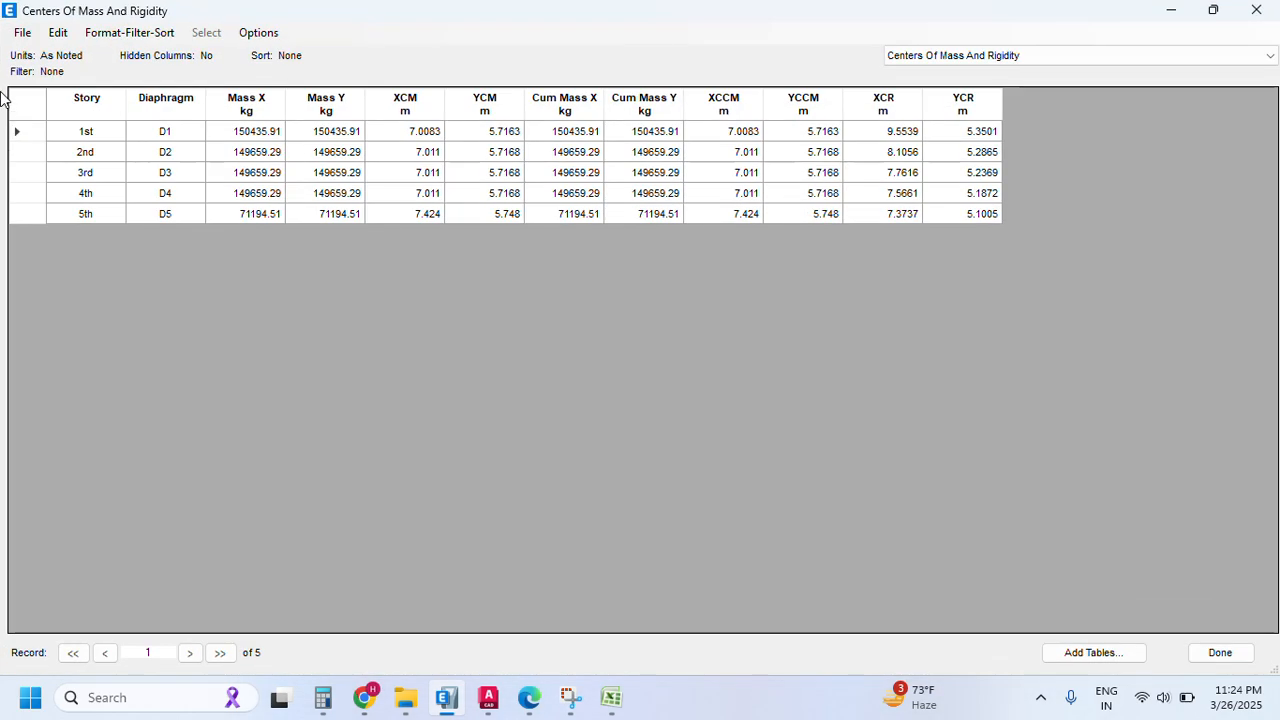
- Export the Centers Of Mass And Rigidity table to Excel and bring up the exported workbook in a maximized window
left_click(22, 32)
mouse_move(57, 53)
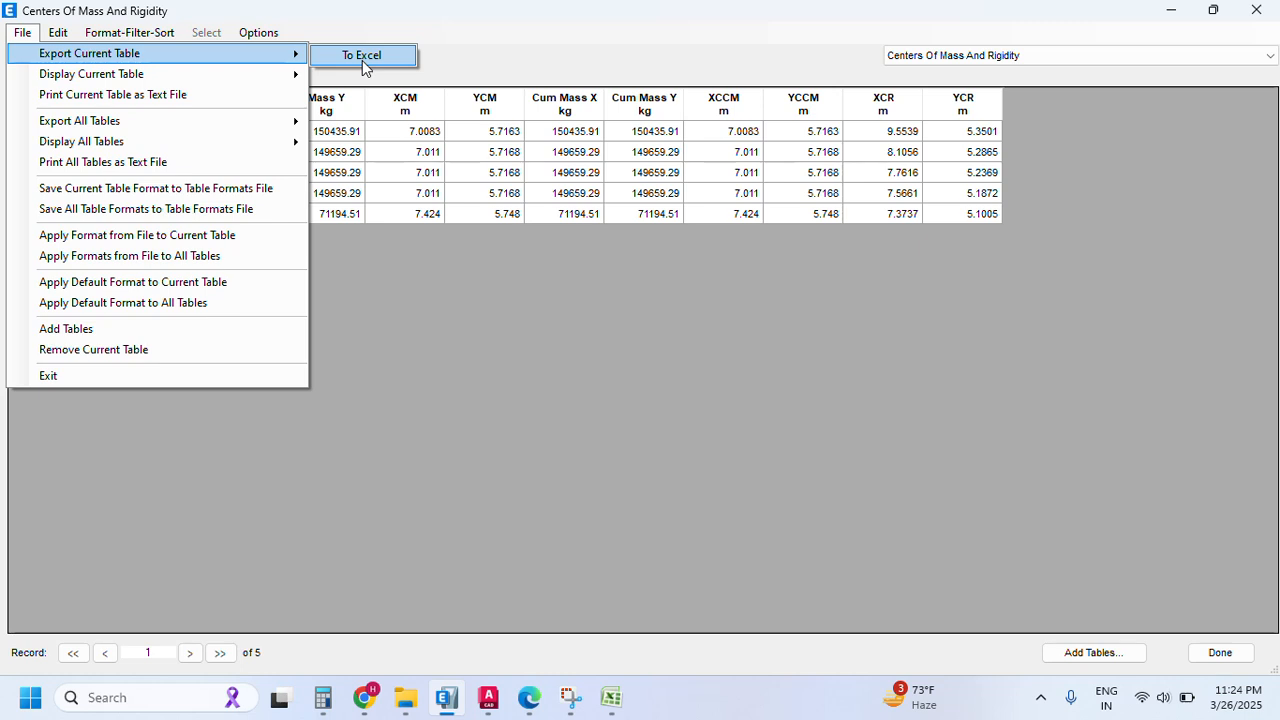
left_click(362, 60)
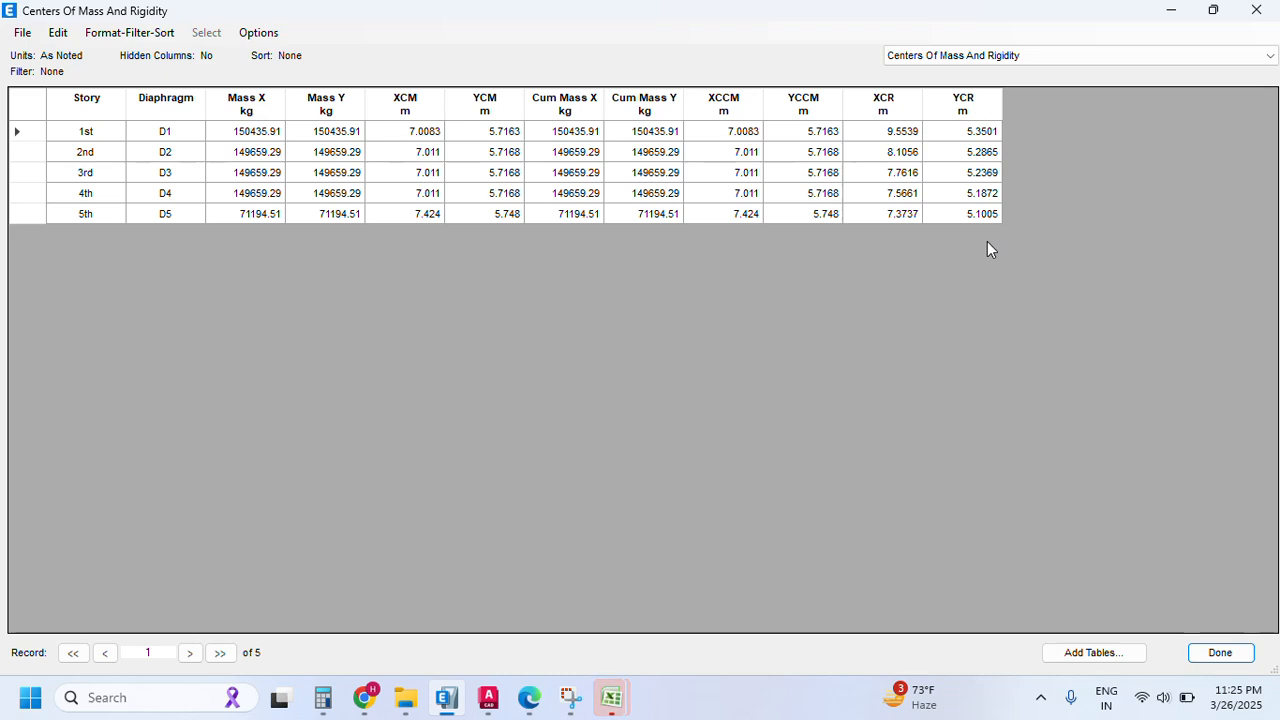
left_click(611, 697)
left_click(748, 628)
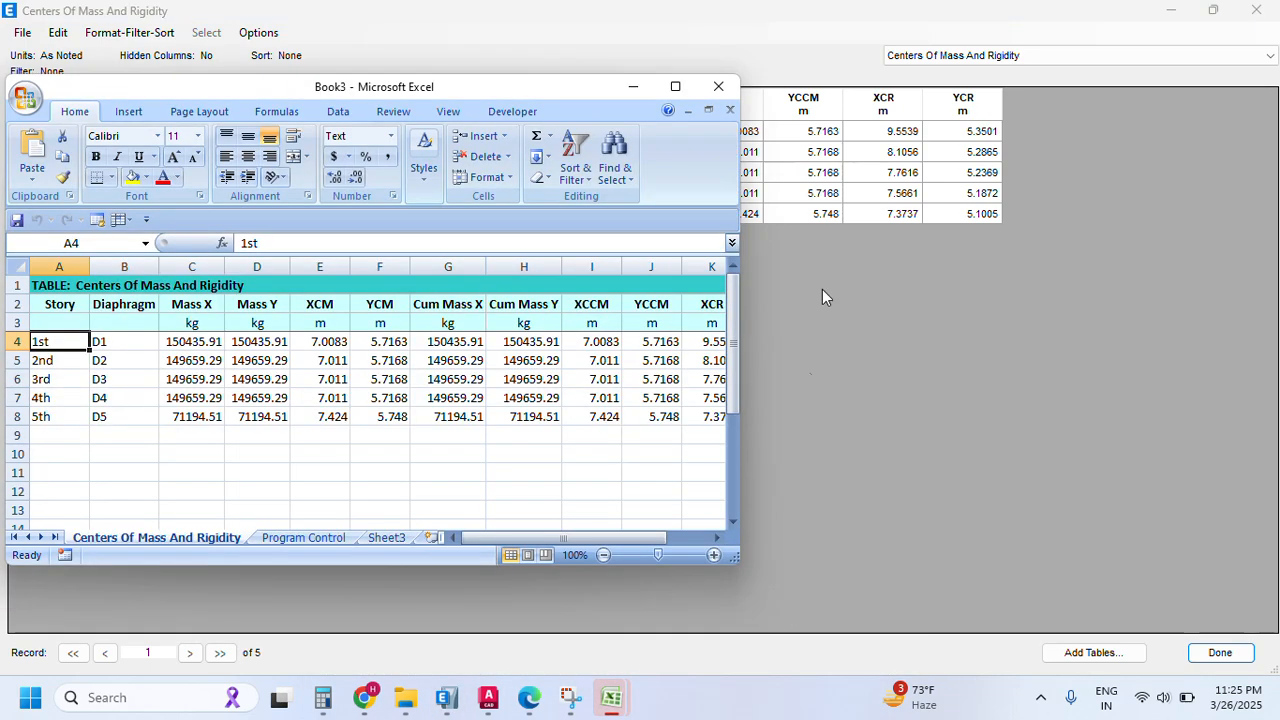
left_click(674, 83)
- Add a column heading beside YCR with "esi" in cell M2 and "x" in M3
left_click(838, 229)
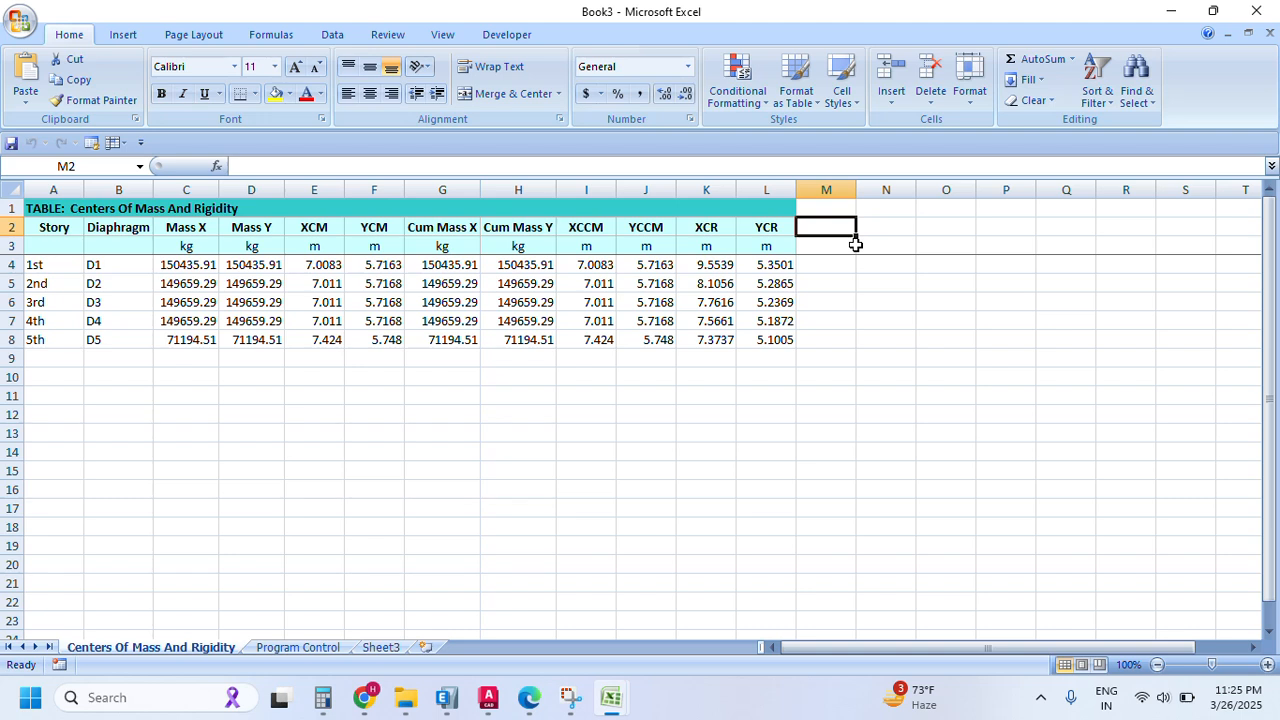
type("Stat")
key("BackSpace")
key("BackSpace")
key("BackSpace")
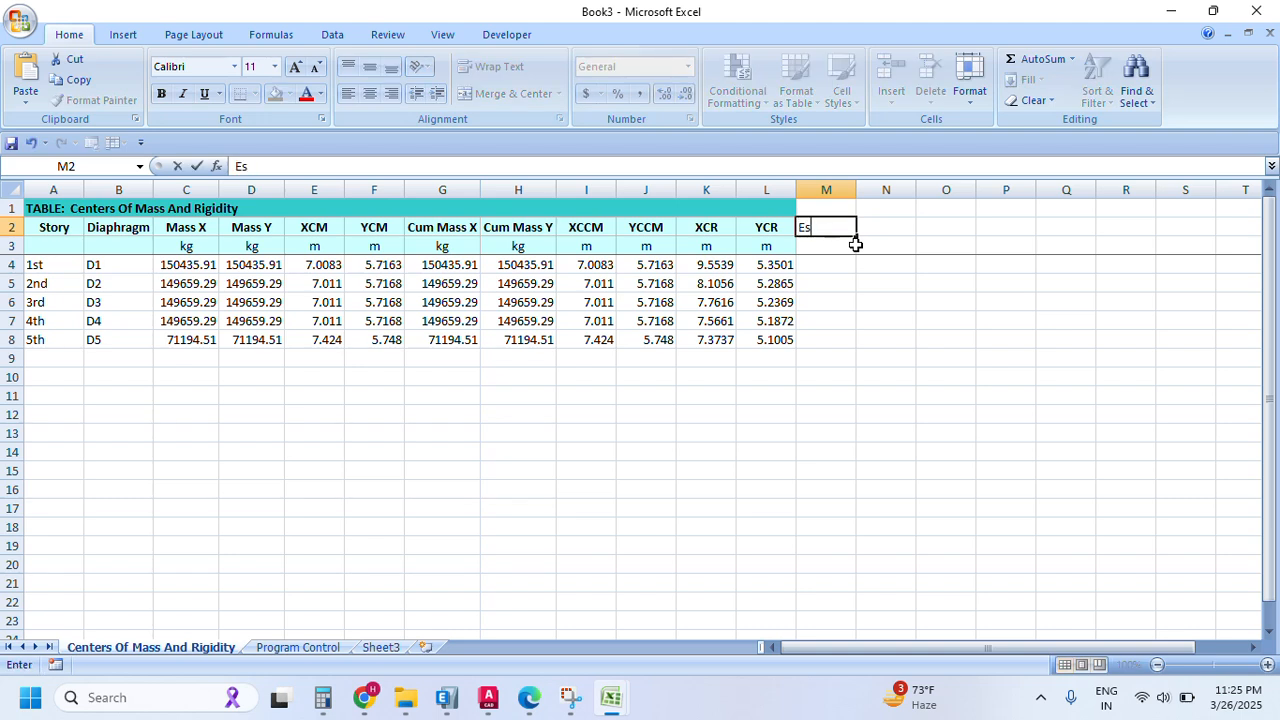
key("BackSpace")
key("BackSpace")
key("BackSpace")
type("esi")
key("Return")
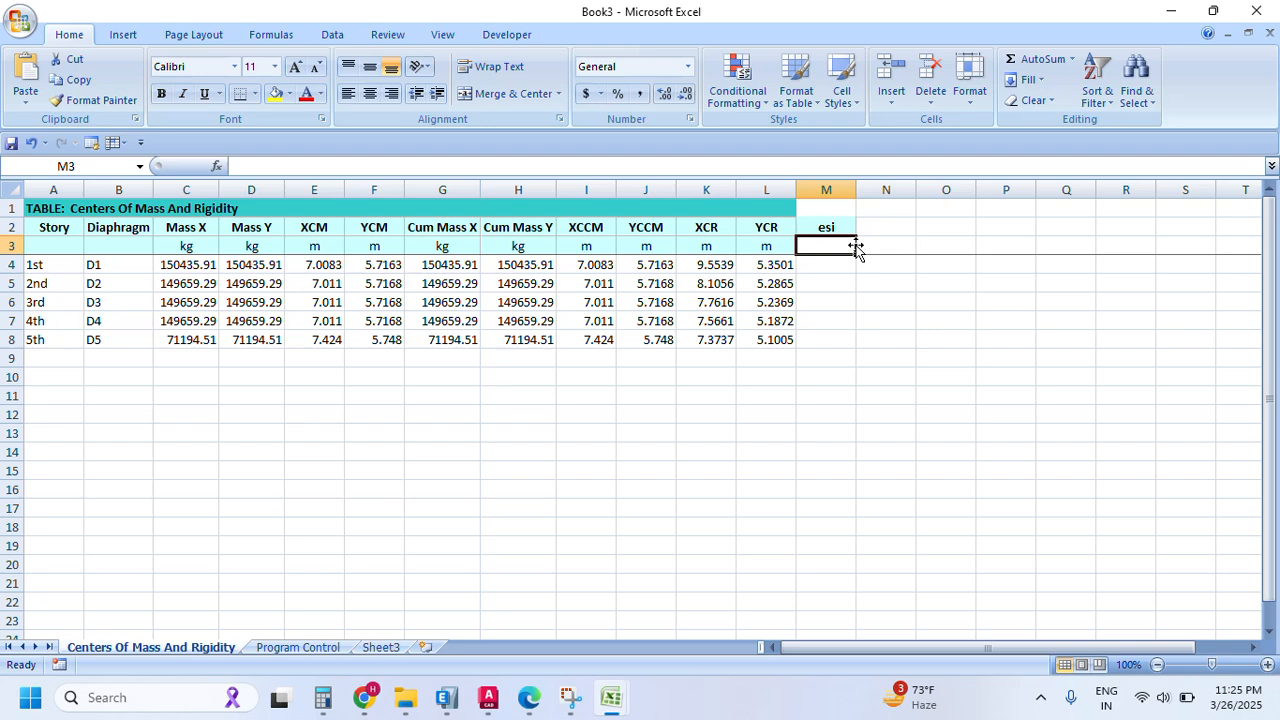
type("x")
- Head column N by linking cell N2 to the esi heading in M2 and entering "y" in N3
left_click(903, 224)
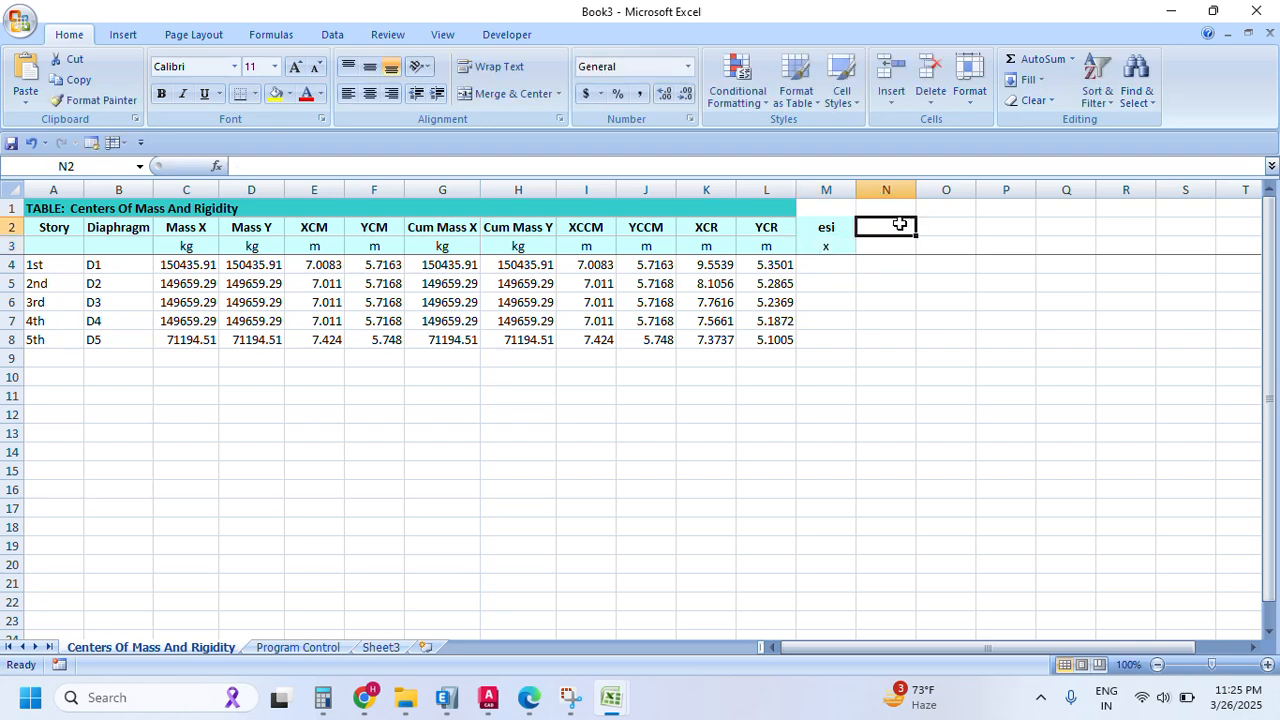
type("=")
left_click(826, 227)
key("Return")
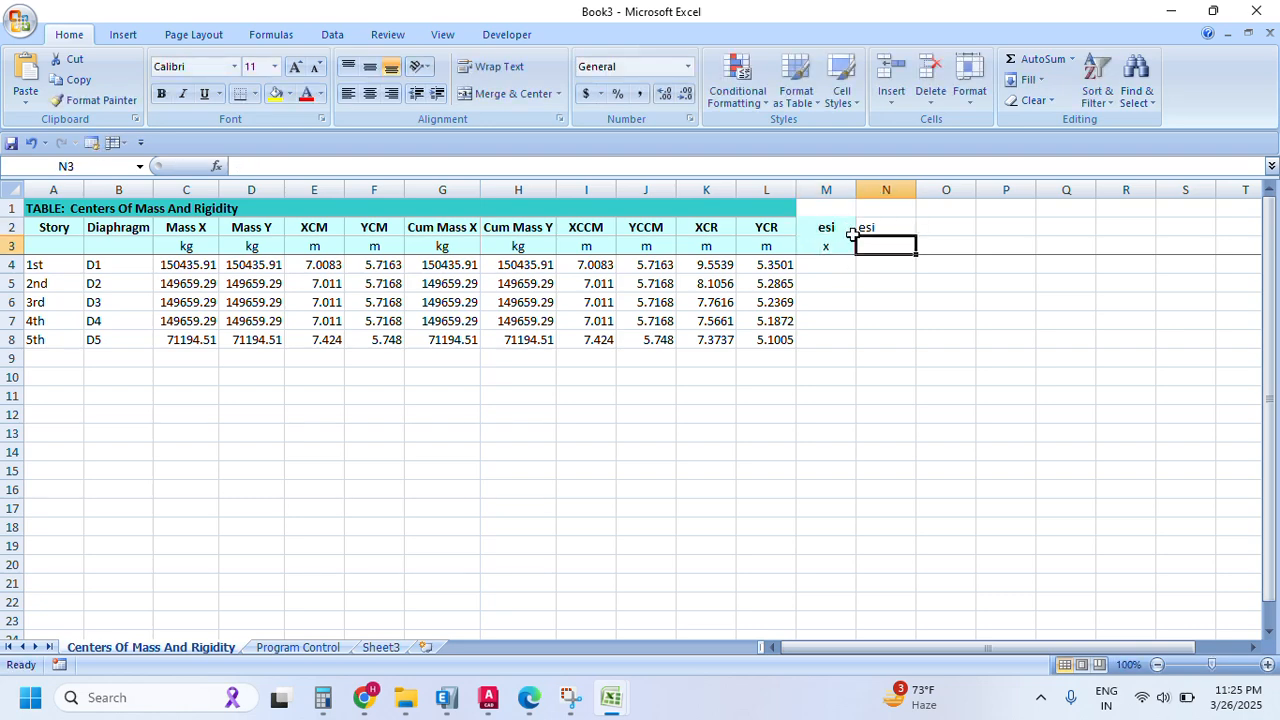
type("y")
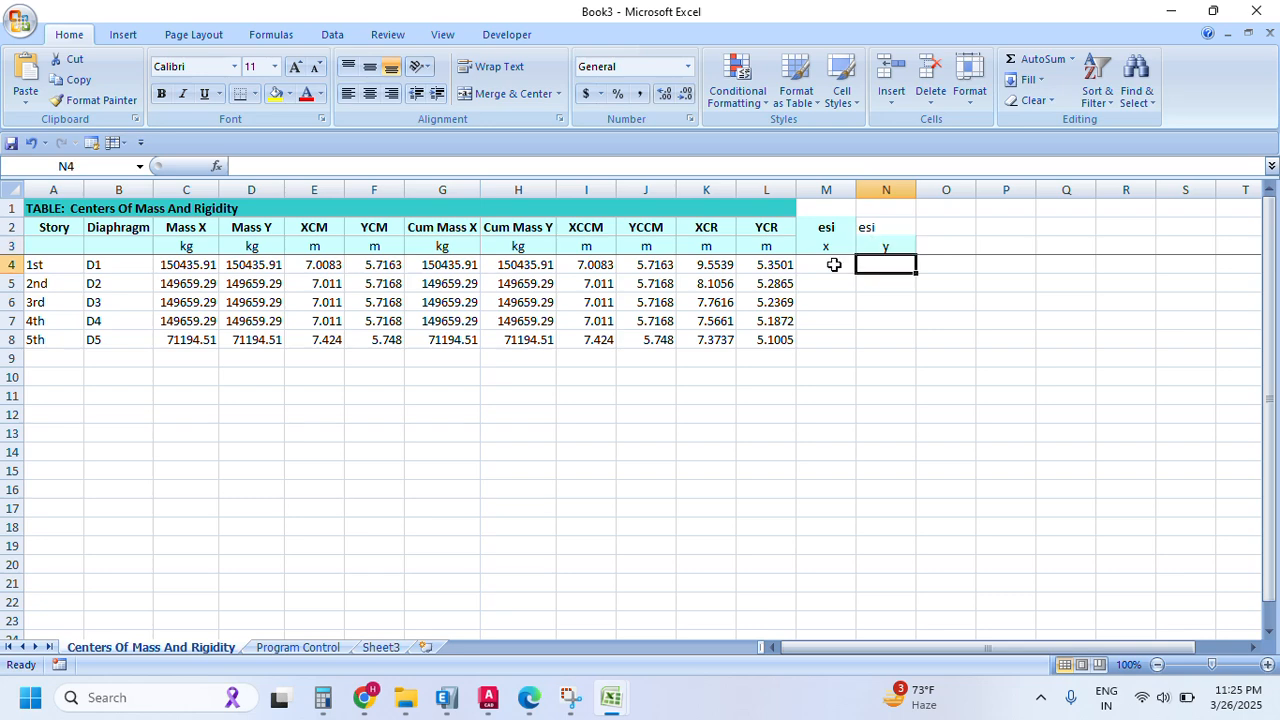
- Enter =ABS(I4-K4) in M4 for the x eccentricity and fill the formula down to M7
left_click(828, 264)
type("=")
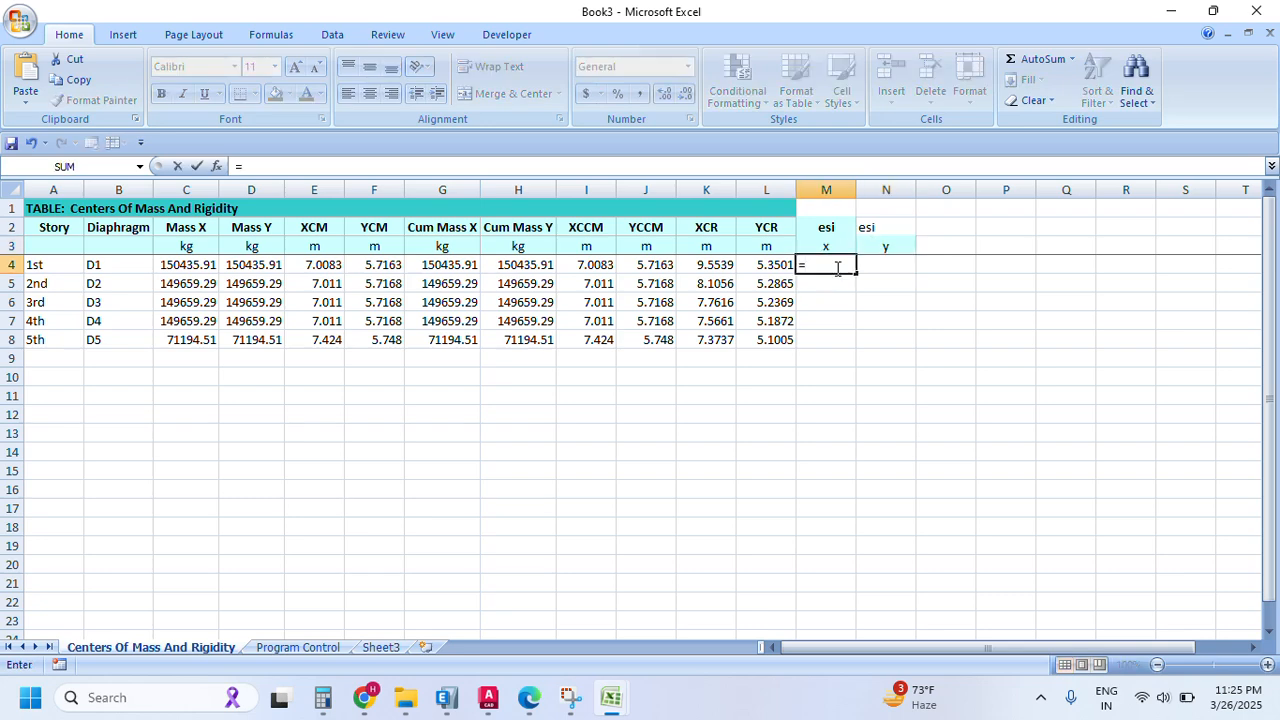
type("a")
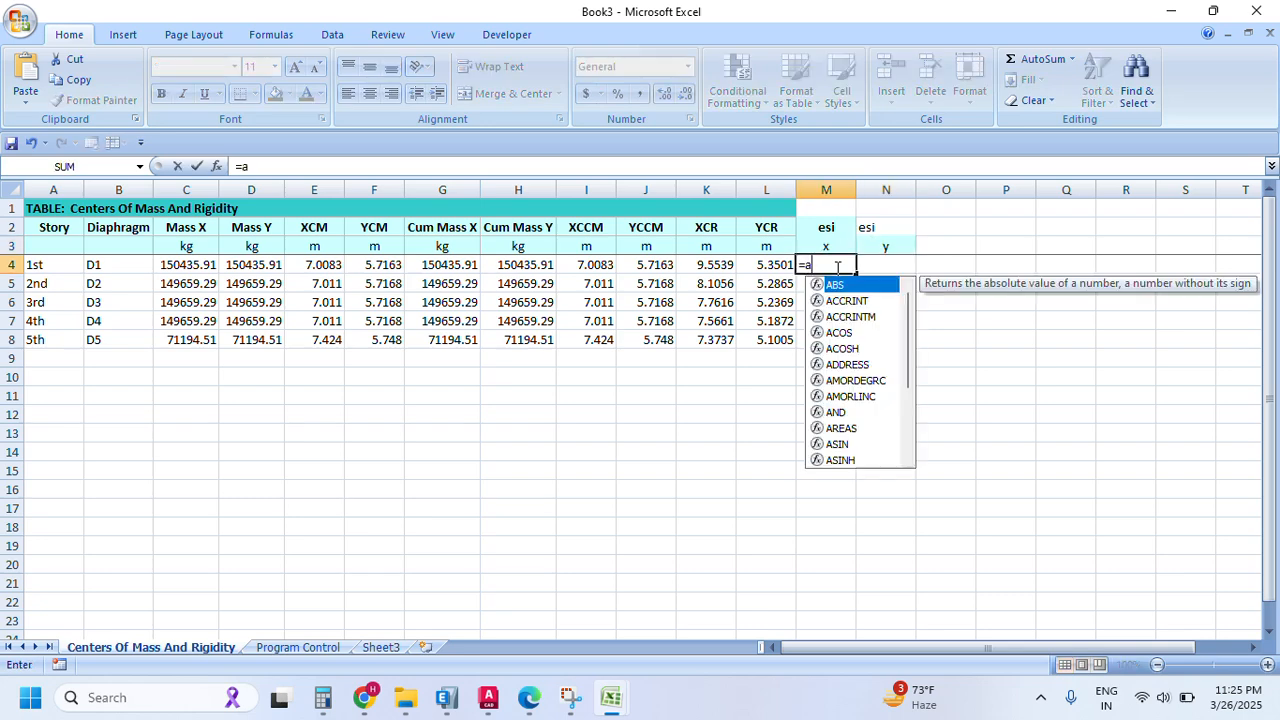
type("bso")
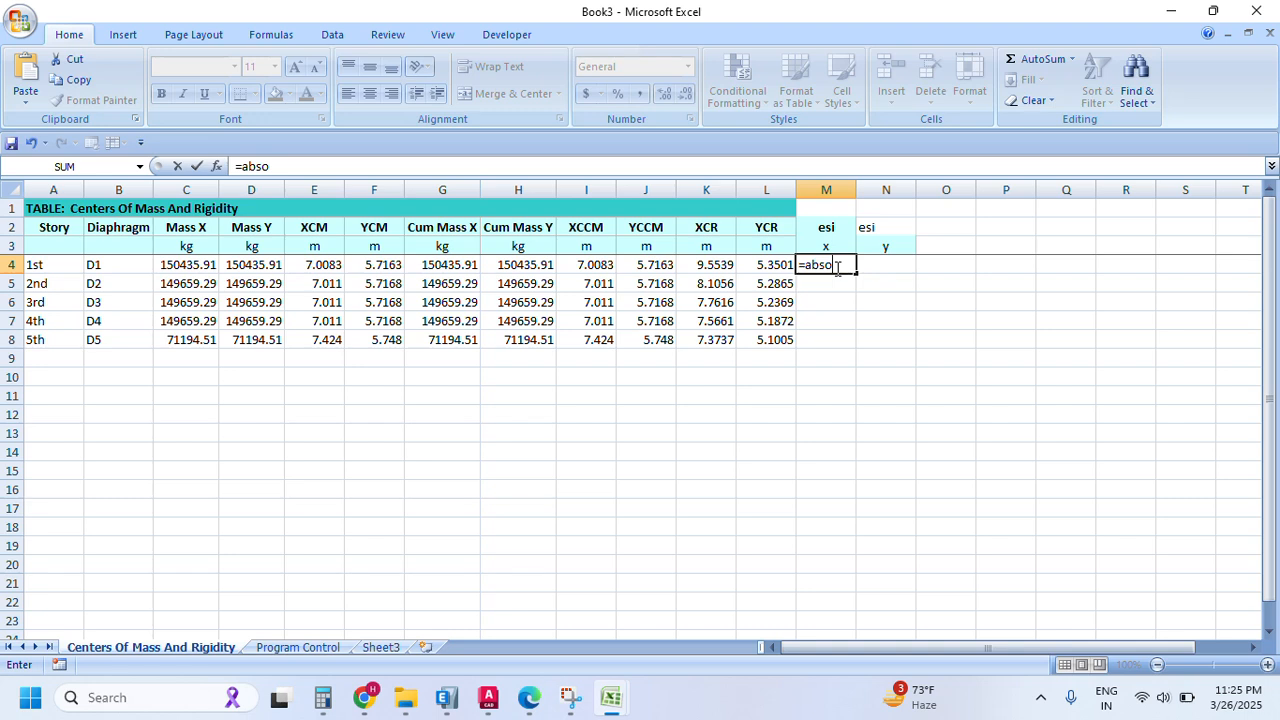
key("BackSpace")
type("(")
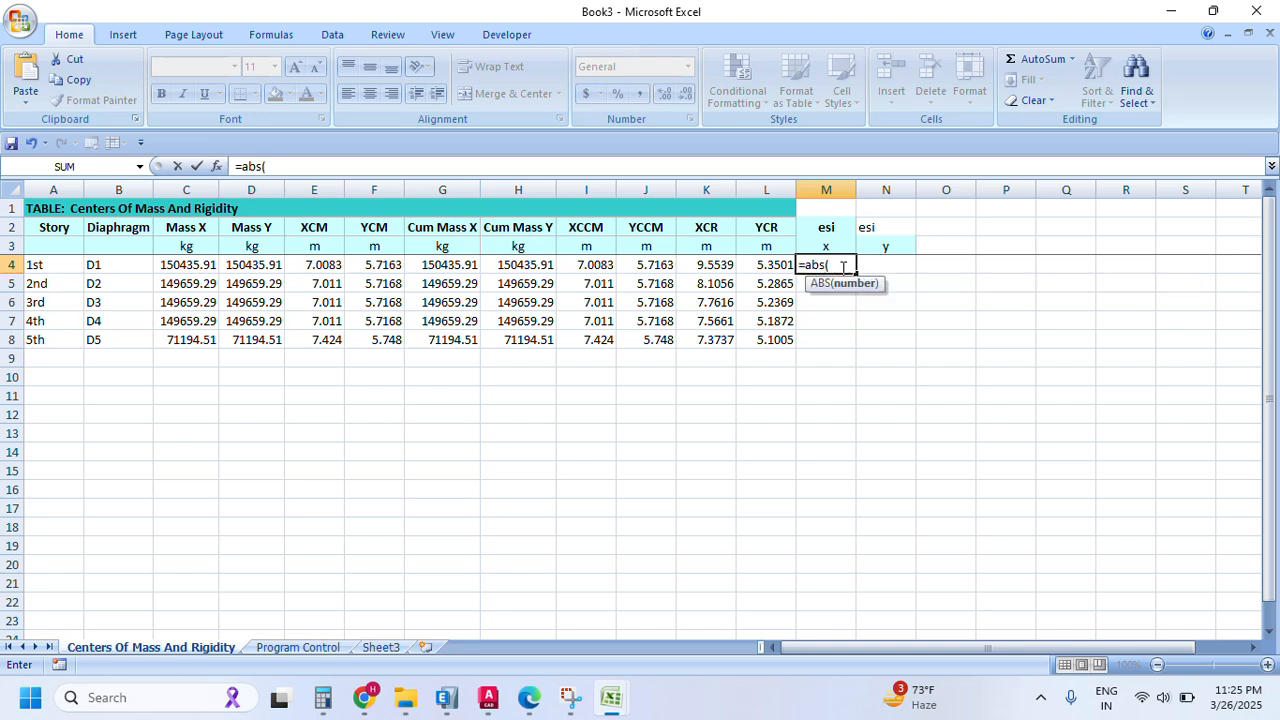
left_click(597, 262)
type("-")
left_click(705, 264)
type(")")
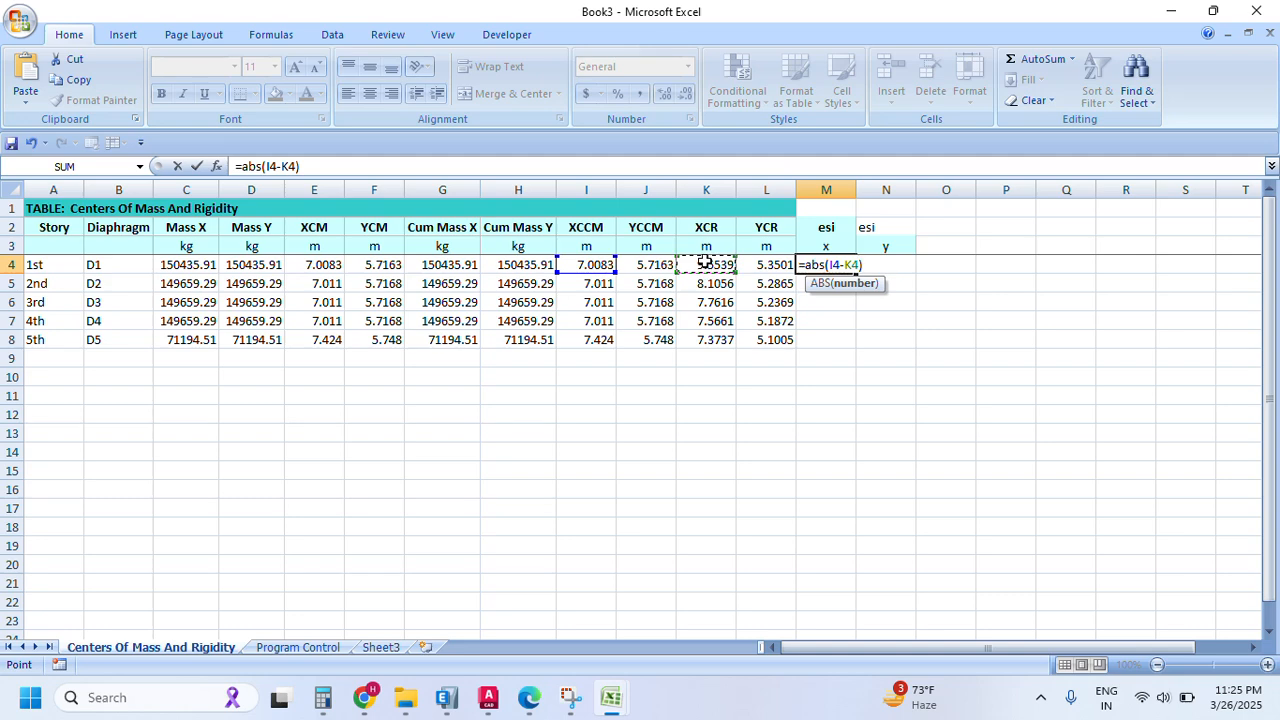
key("Return")
left_click(823, 264)
left_click_drag(859, 272, 850, 330)
- Enter =ABS(J4-L4) in N4, fill it down to N8, and extend the x eccentricity formula to M8
left_click(868, 268)
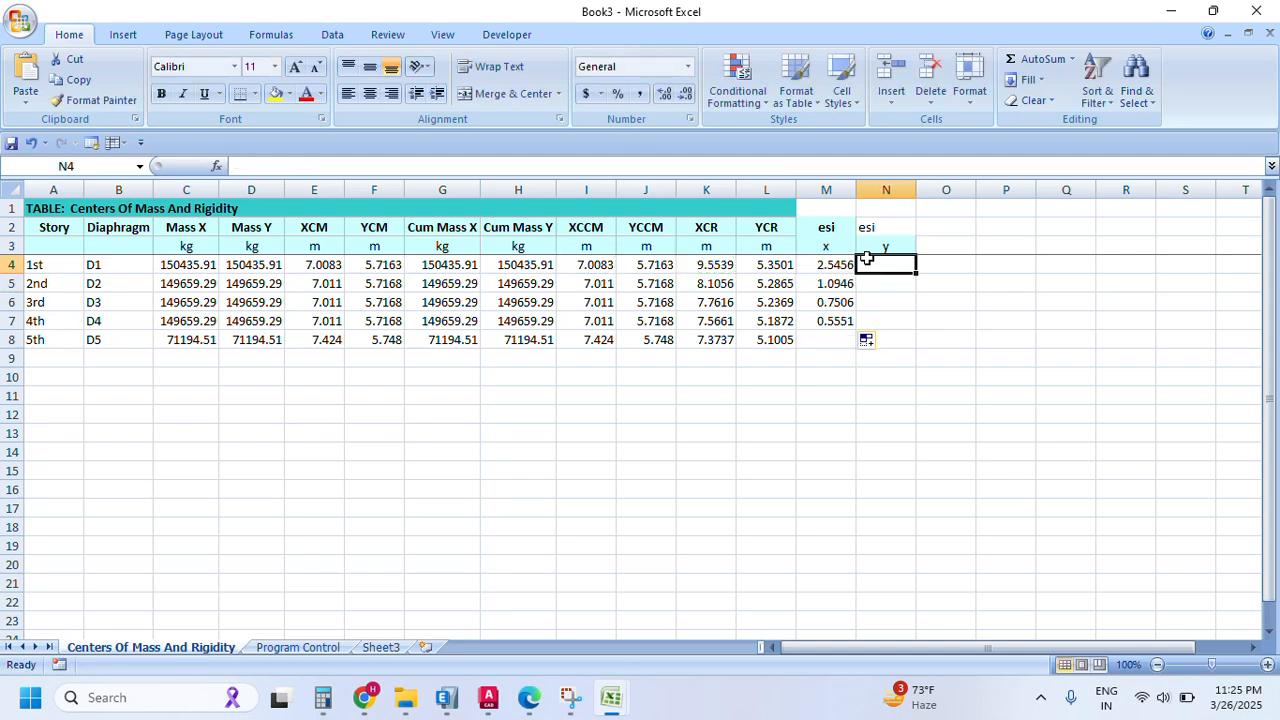
type("=abs(")
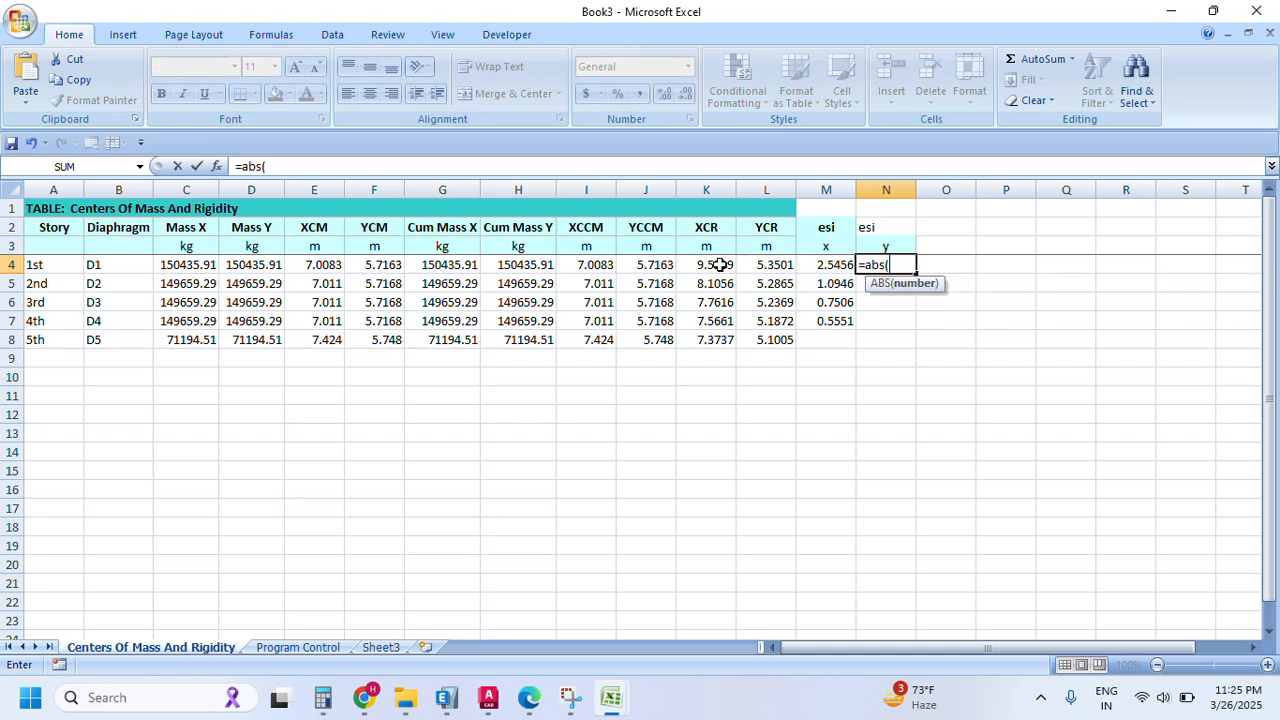
left_click(650, 264)
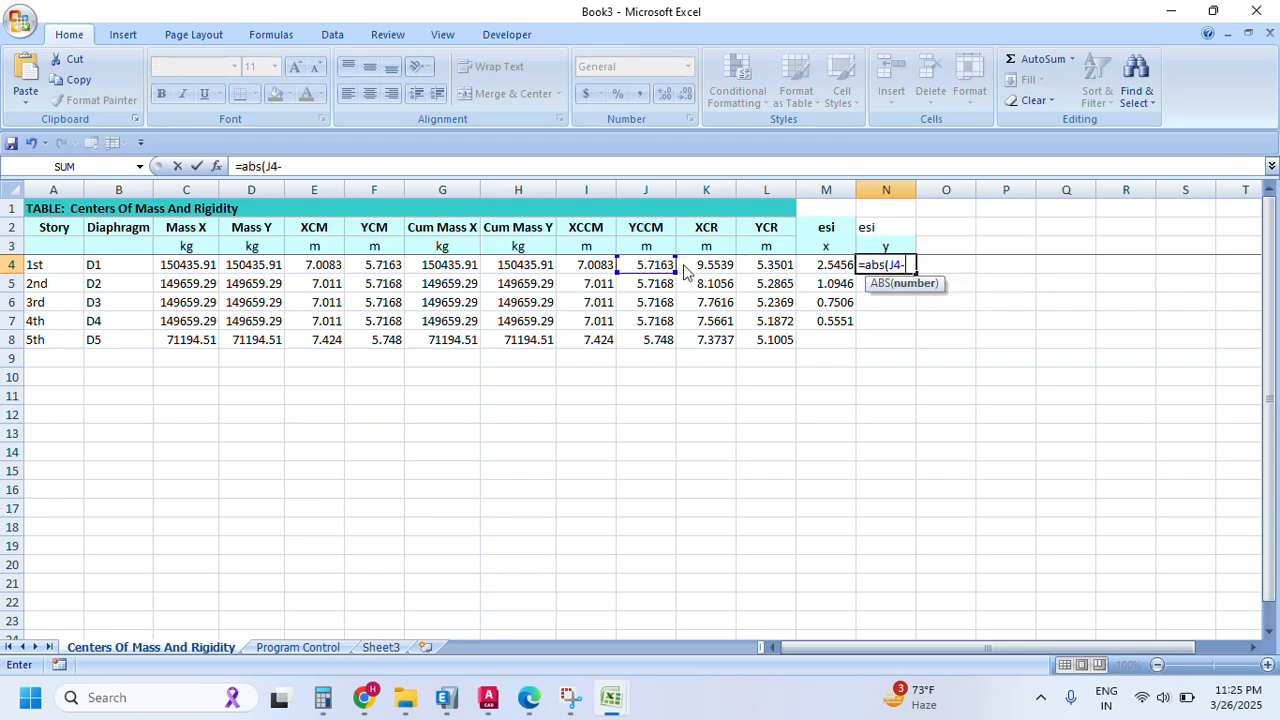
type("-")
left_click(768, 266)
type(")")
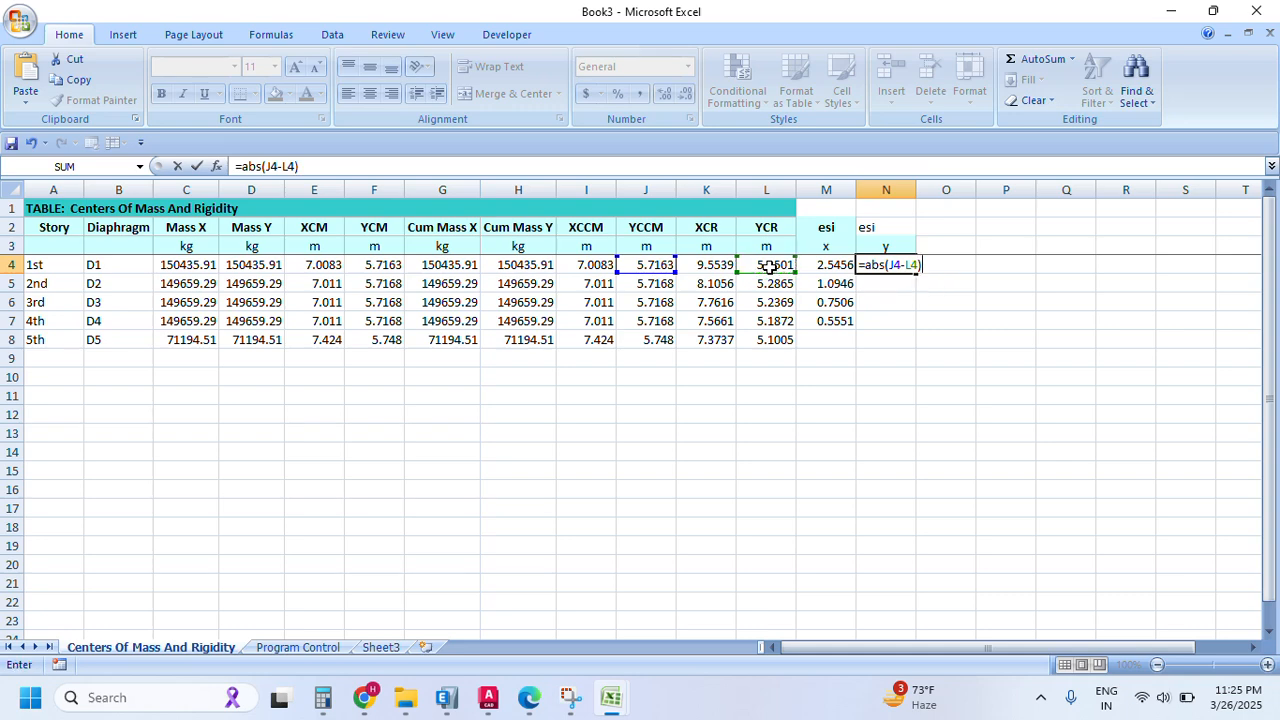
key("ctrl+Return")
left_click_drag(917, 273, 854, 348)
left_click(840, 321)
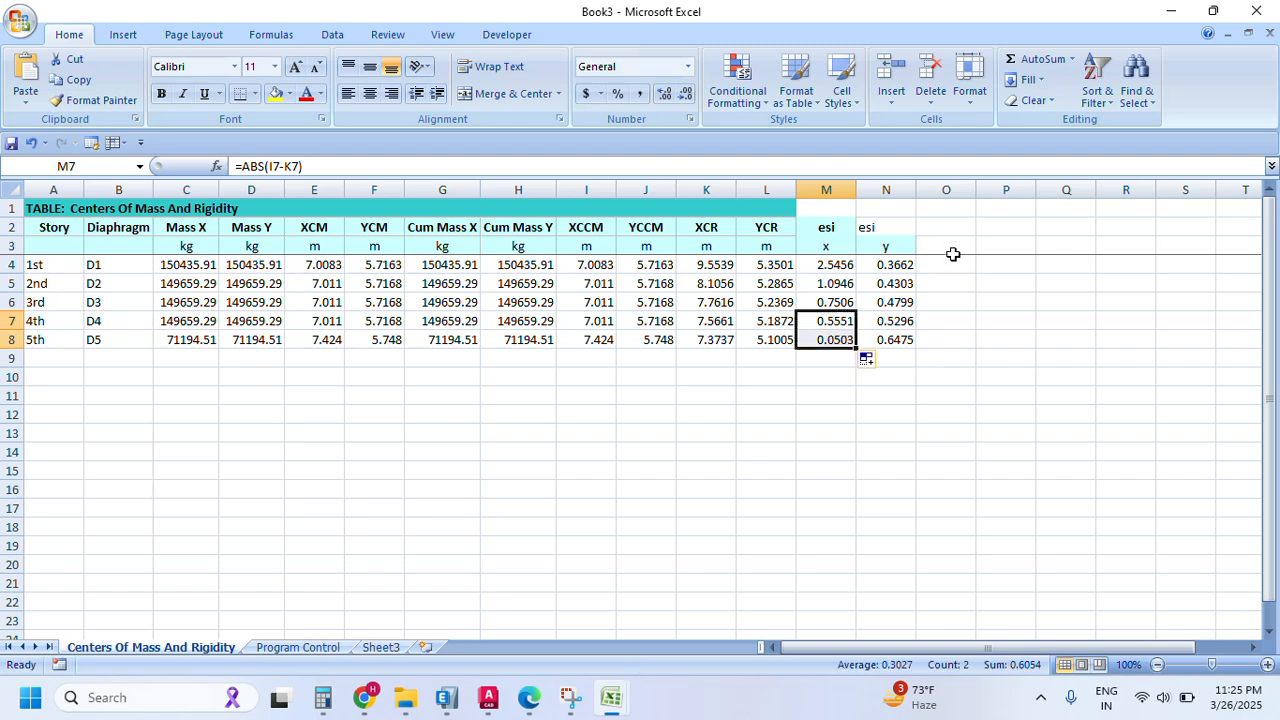
- Add the column headings "Lx" in O2 and "Ly" in P2
left_click(951, 227)
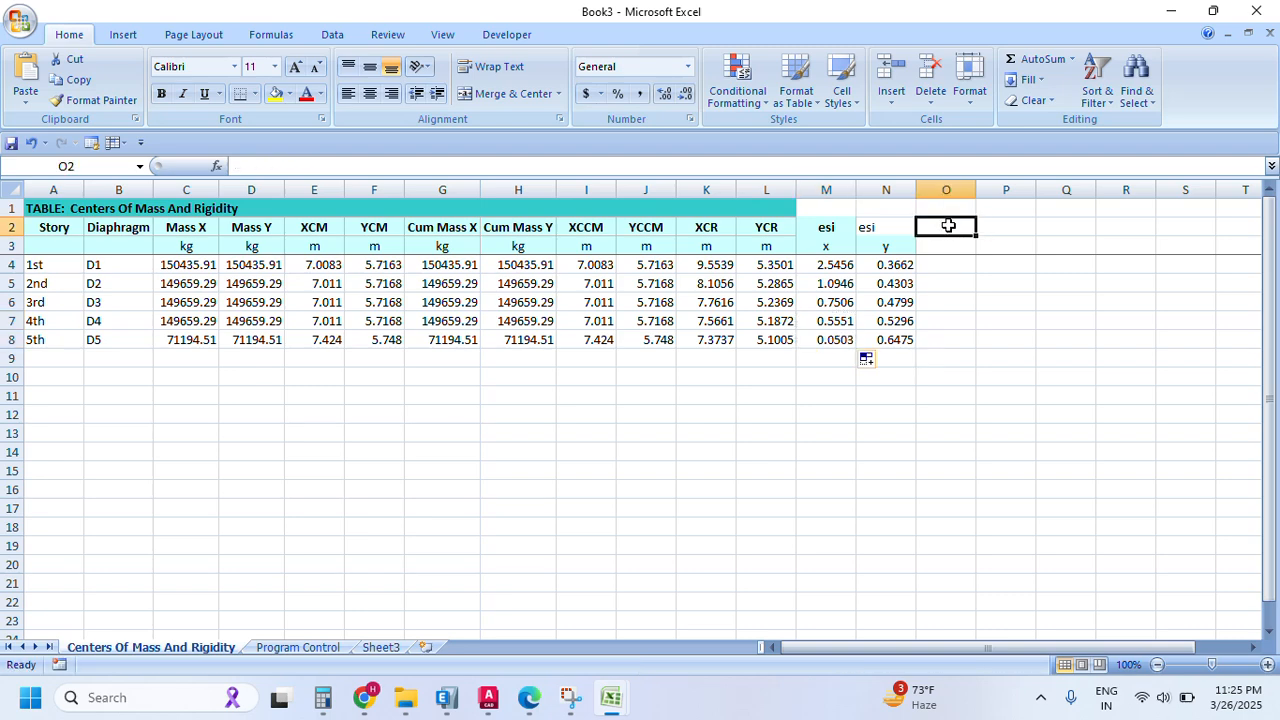
type("Lx")
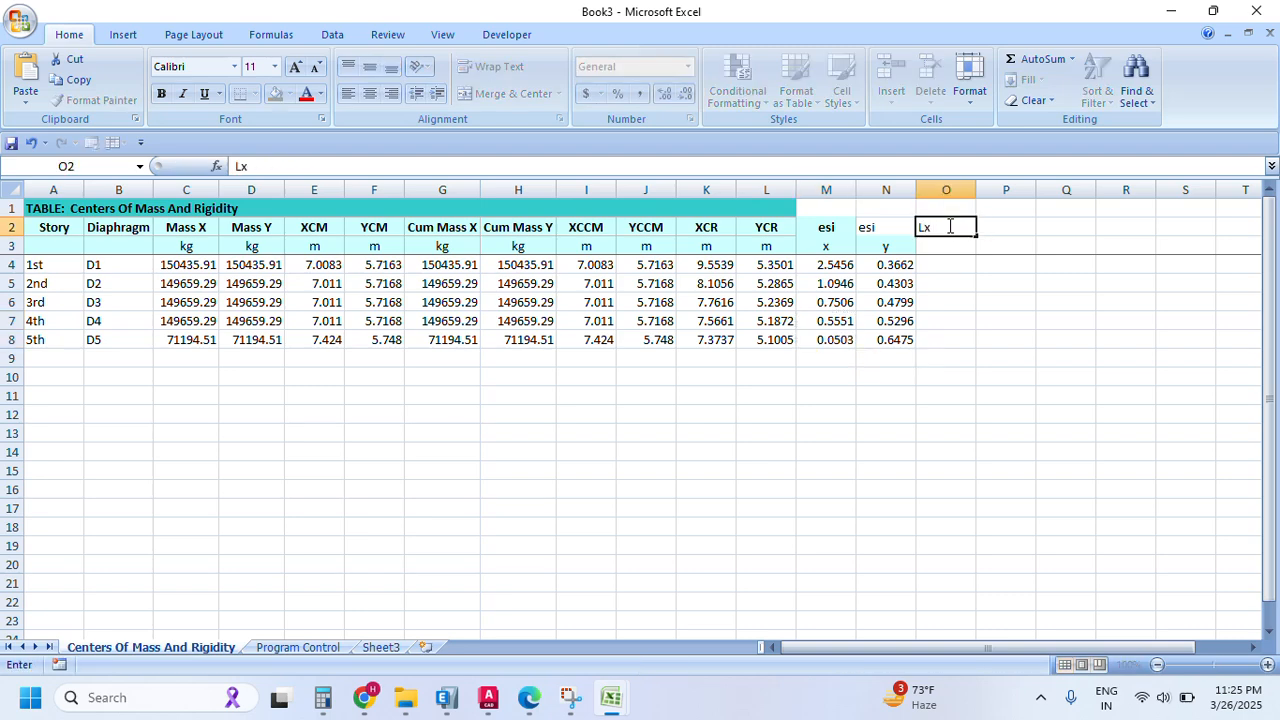
key("Escape")
key("Right")
type("L")
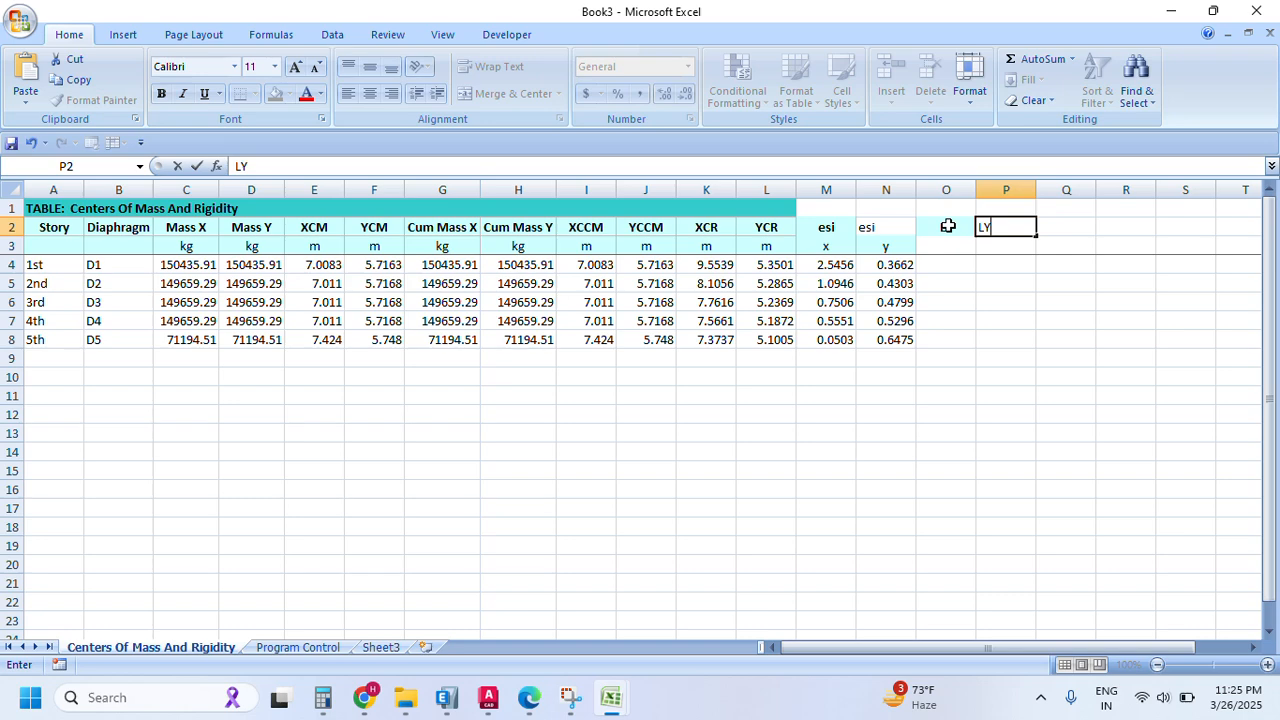
type("y")
key("Return")
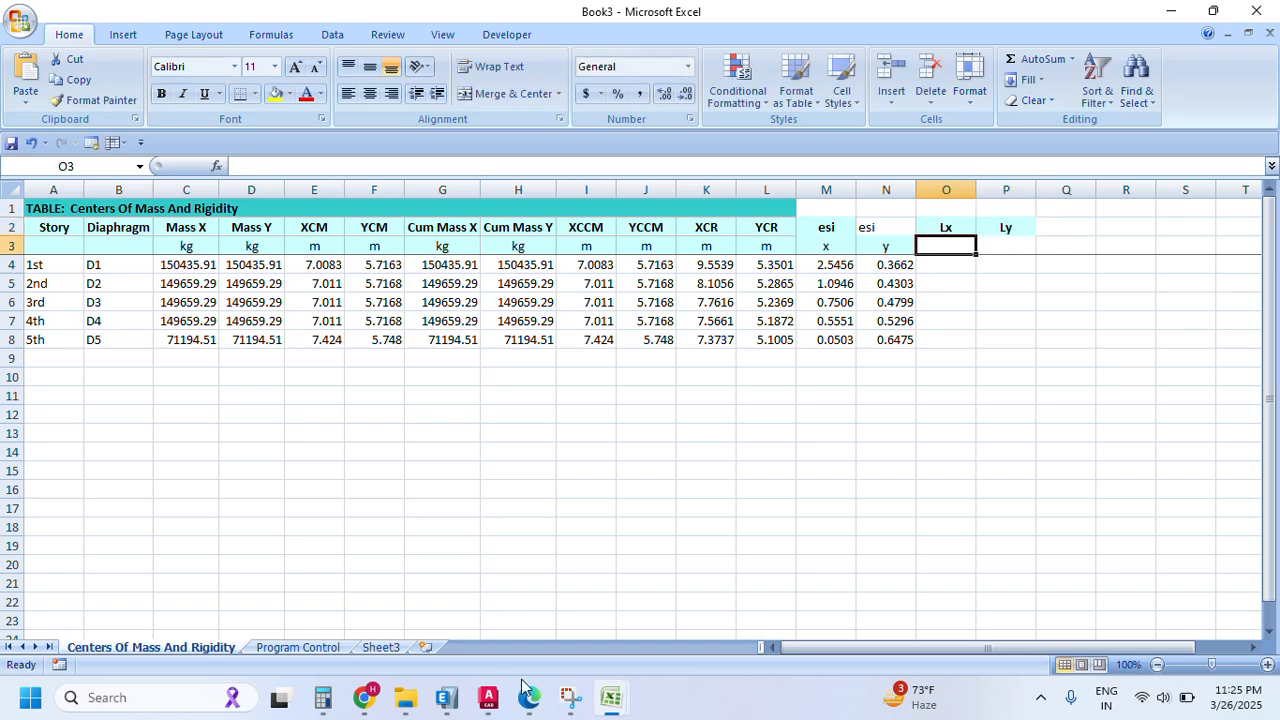
- Switch to the ground floor plan in AutoCAD and add a linear dimension across the building's overall width between the outer walls
left_click(488, 697)
scroll(652, 356, "up", 4)
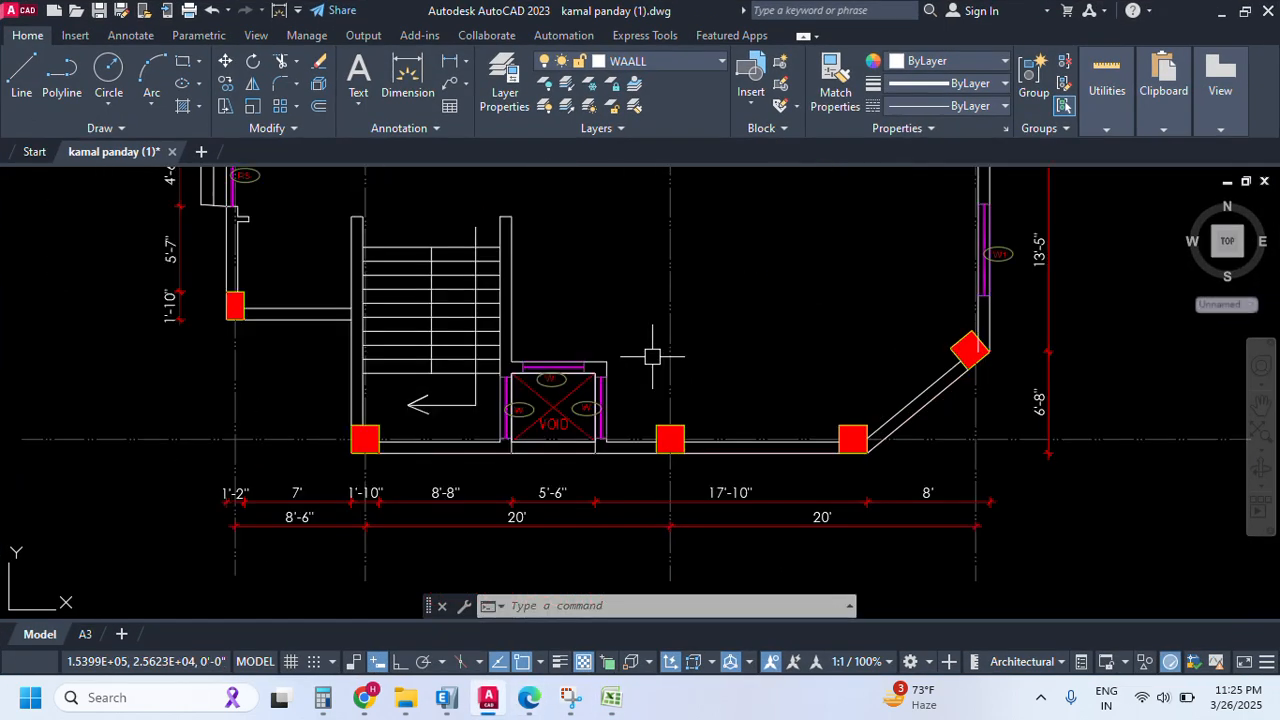
scroll(450, 420, "down", 2)
left_click(450, 62)
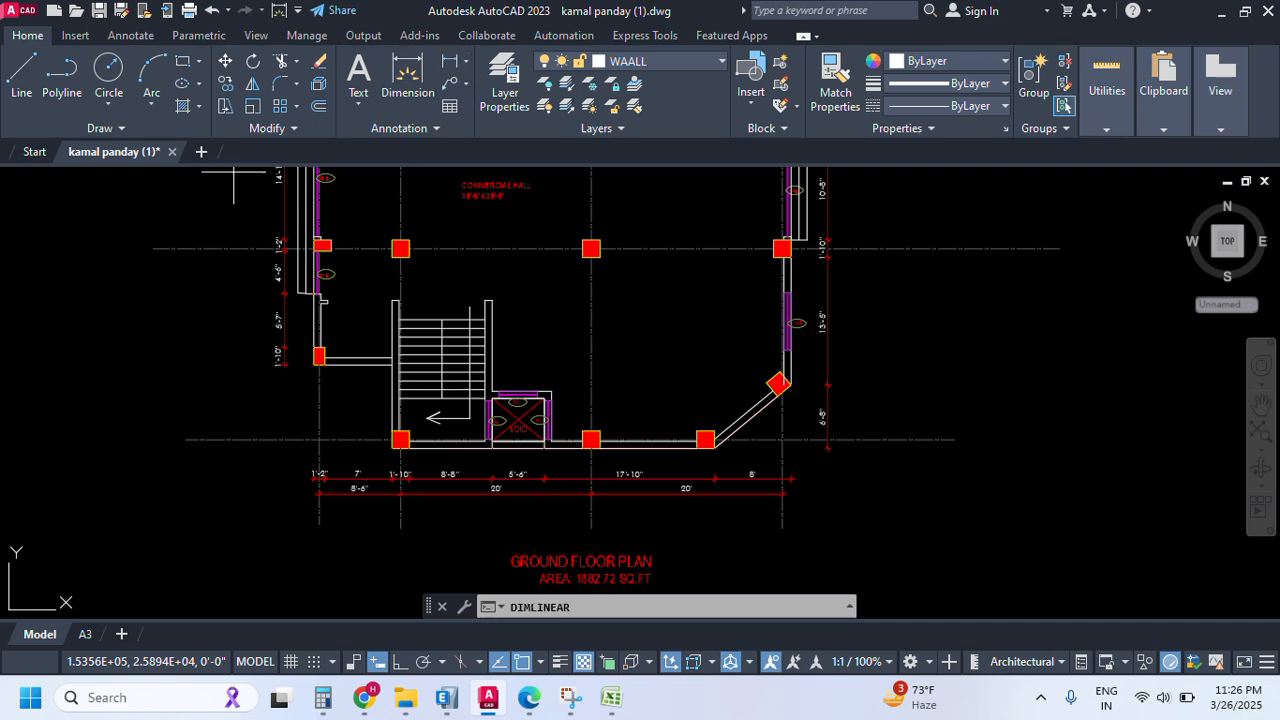
scroll(329, 345, "up", 4)
left_click(293, 310)
scroll(600, 370, "down", 4)
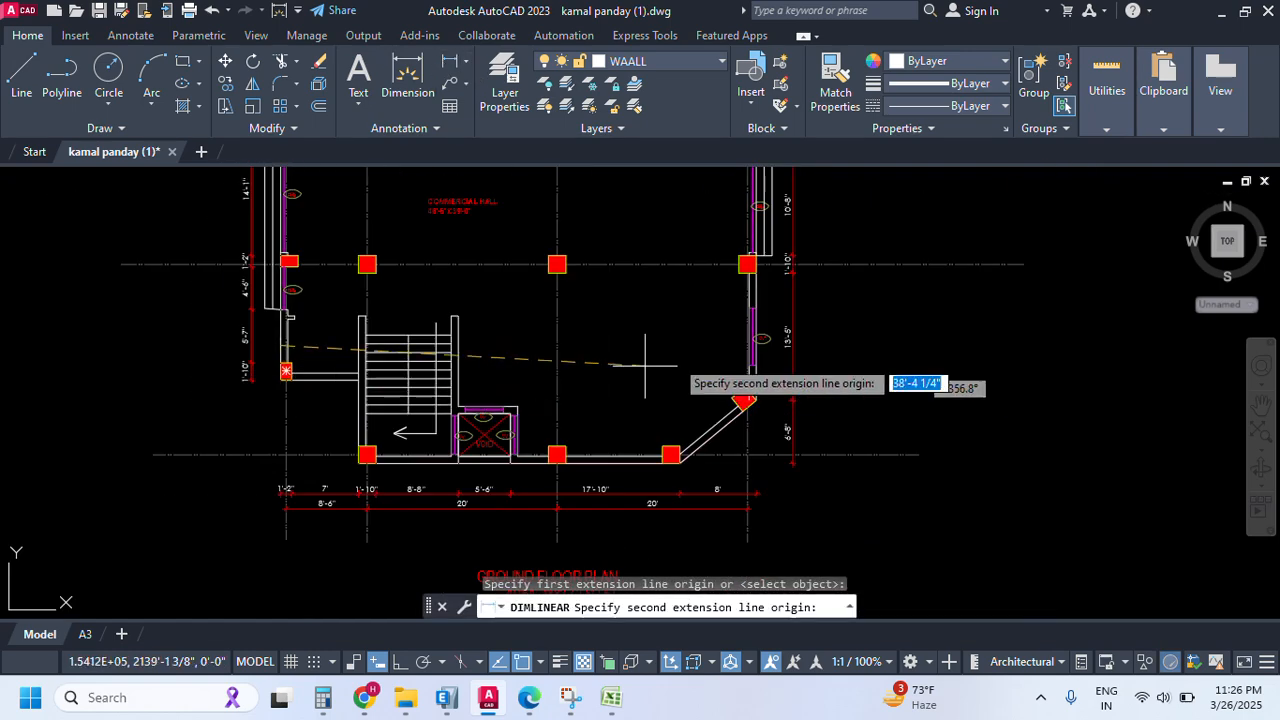
scroll(749, 357, "up", 4)
left_click(758, 334)
left_click(655, 385)
- Add a vertical linear dimension for the building's overall depth, from the upper-right column to the outer corner of the lower-right column
scroll(593, 285, "down", 4)
scroll(593, 285, "up", 6)
scroll(597, 289, "down", 4)
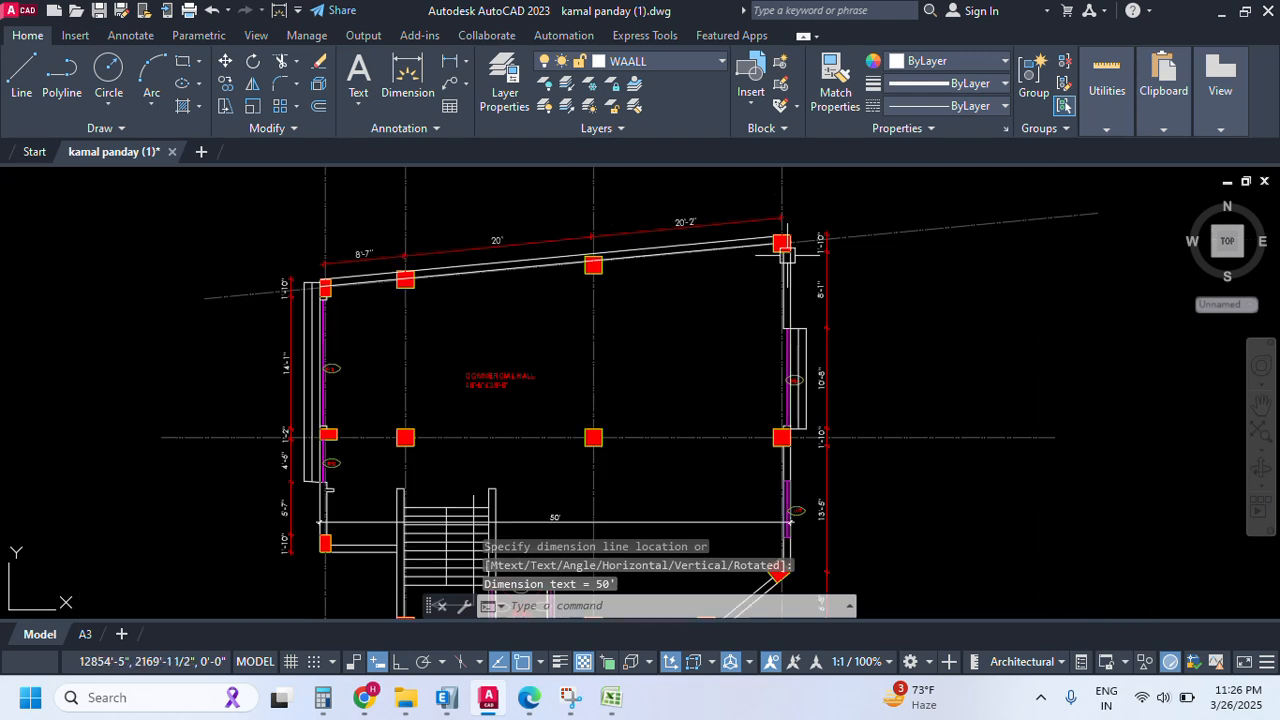
scroll(785, 215, "up", 4)
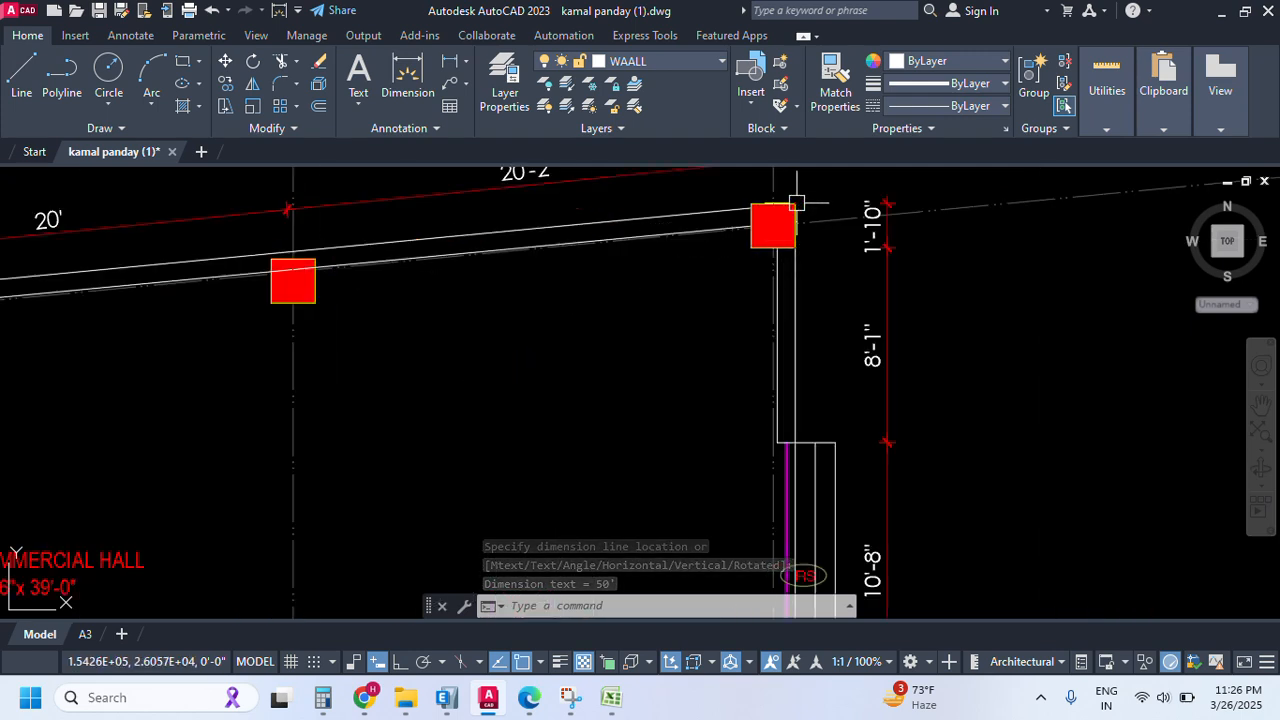
key("Return")
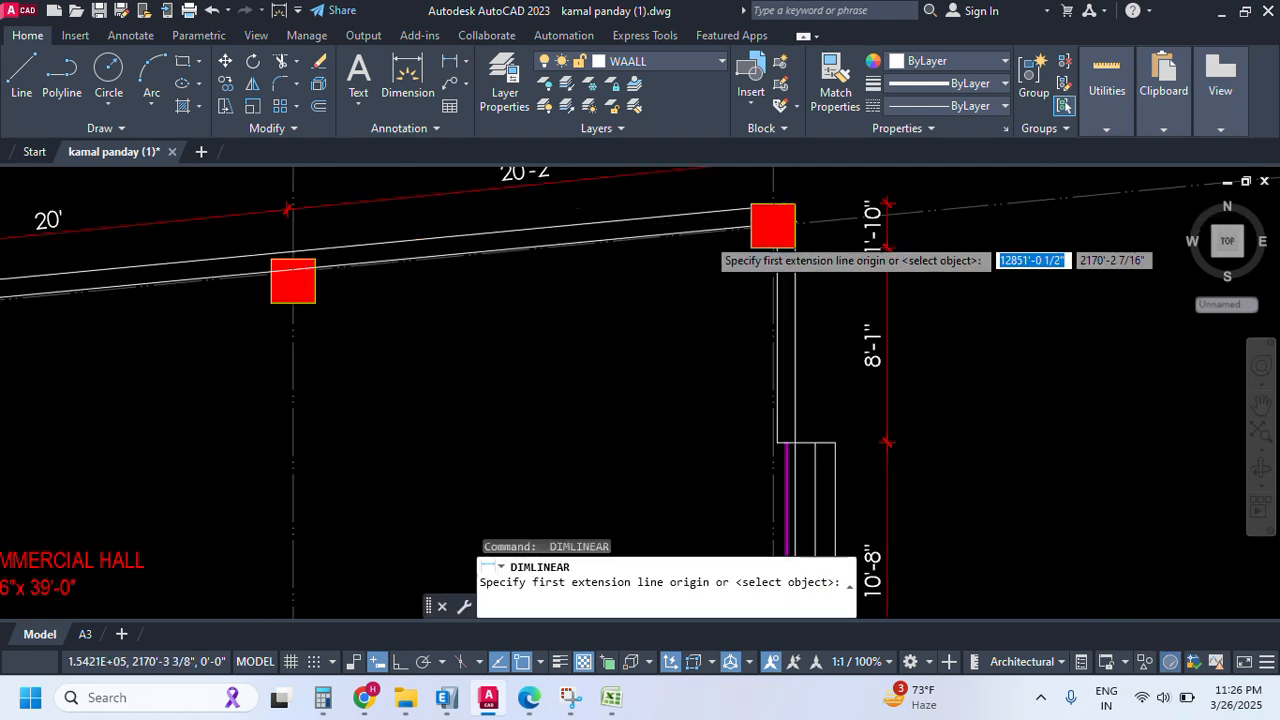
scroll(710, 252, "down", 4)
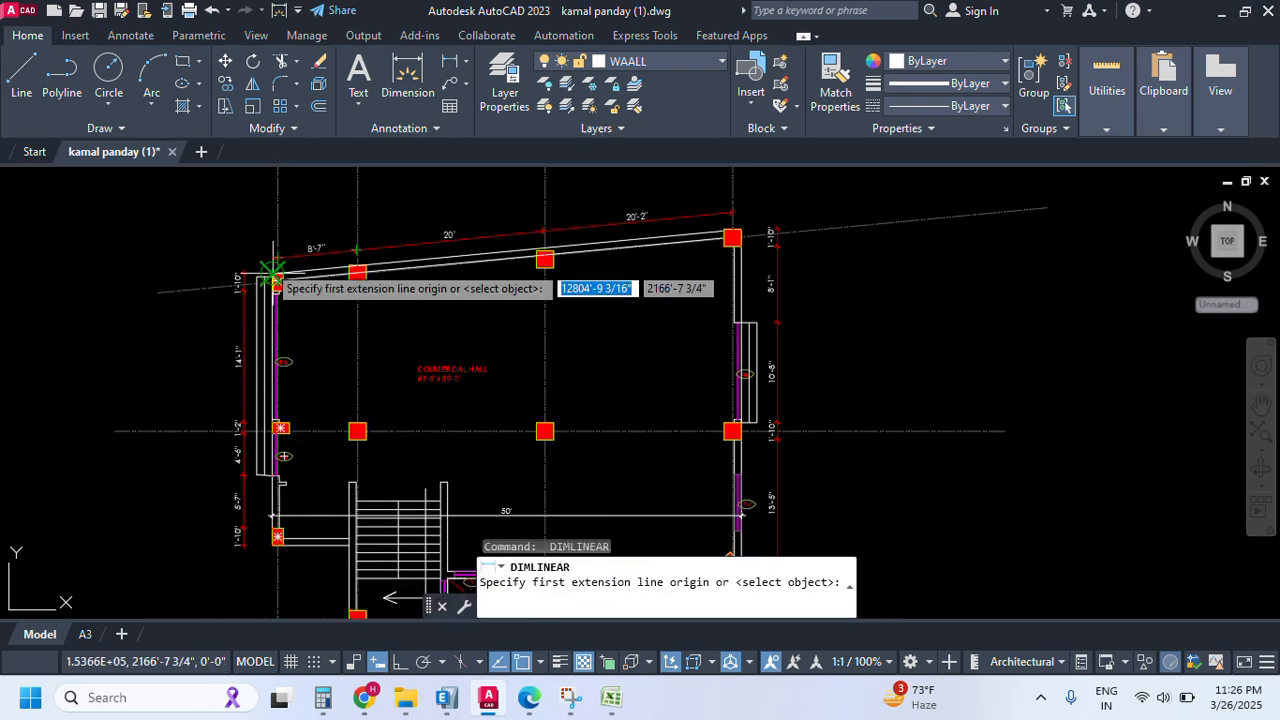
scroll(346, 275, "down", 2)
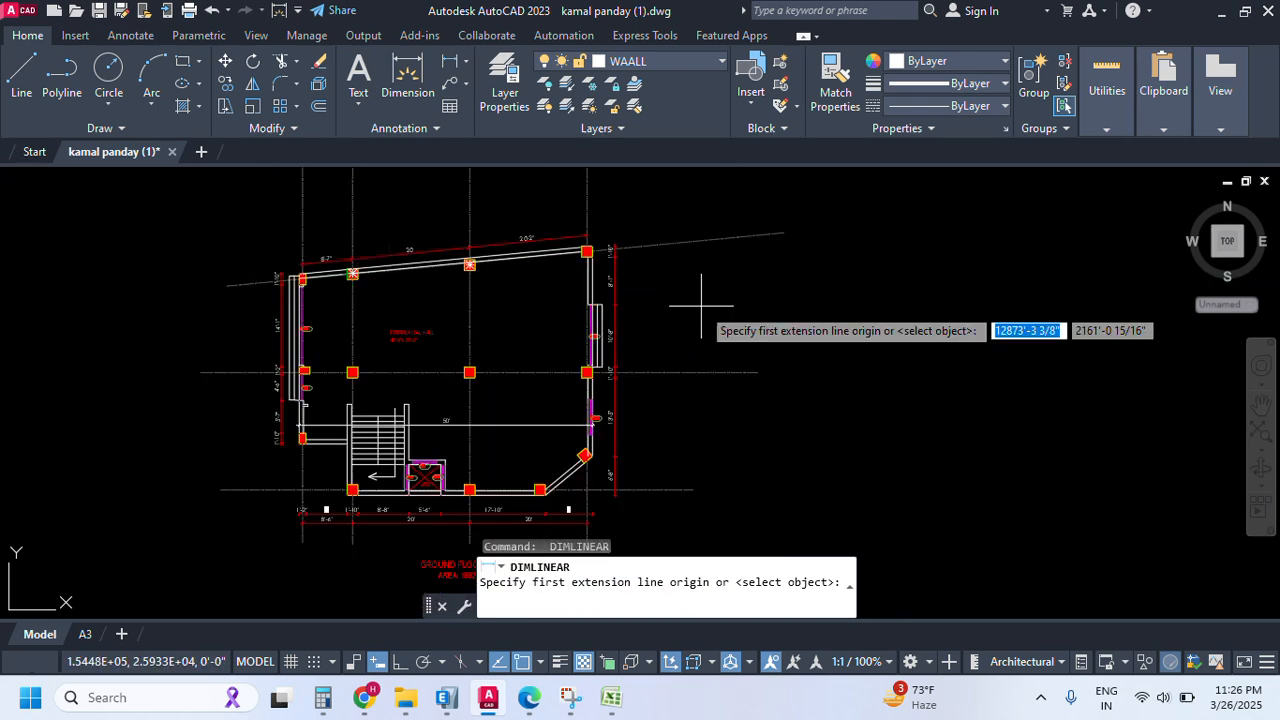
scroll(600, 255, "up", 4)
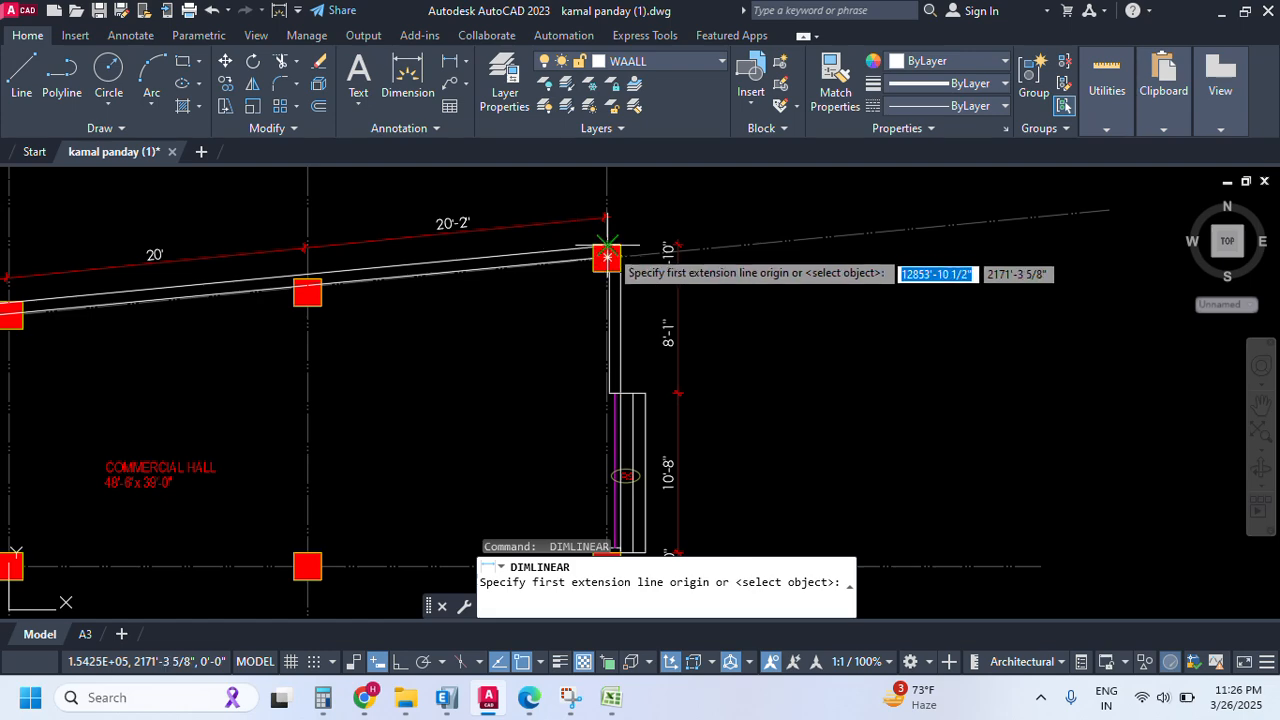
left_click(606, 257)
scroll(440, 260, "down", 7)
scroll(428, 263, "up", 7)
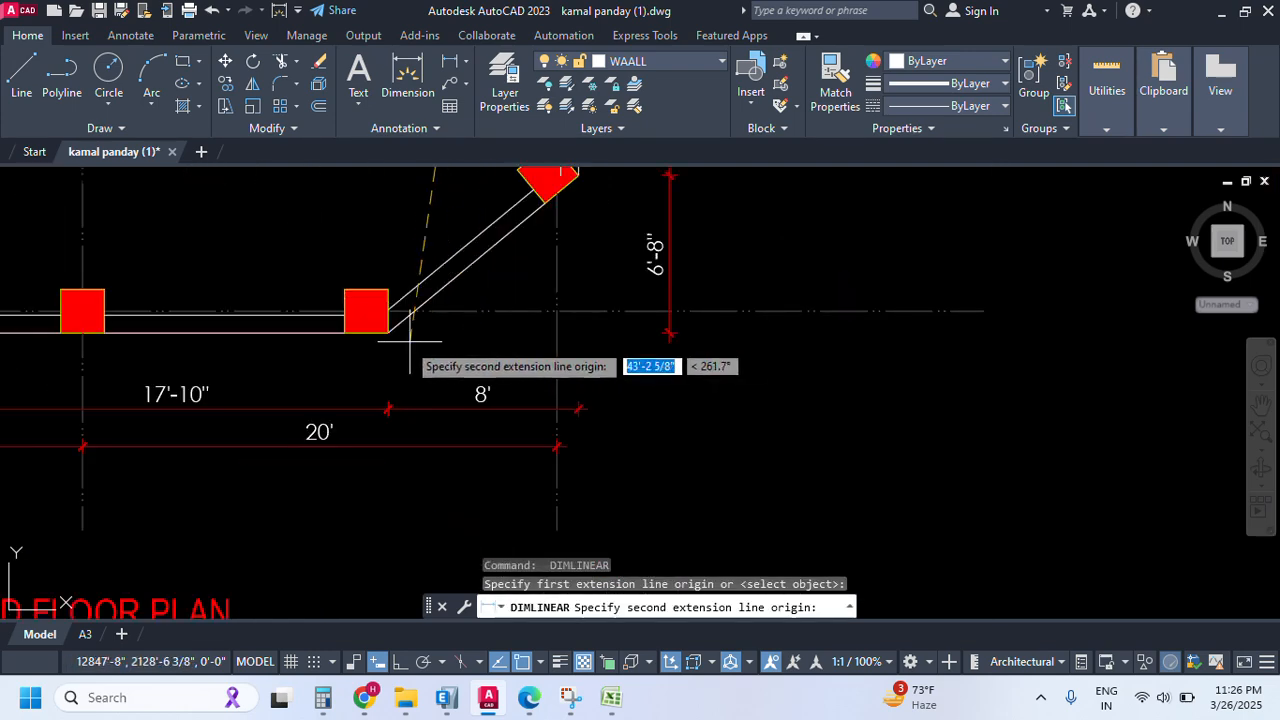
left_click(388, 334)
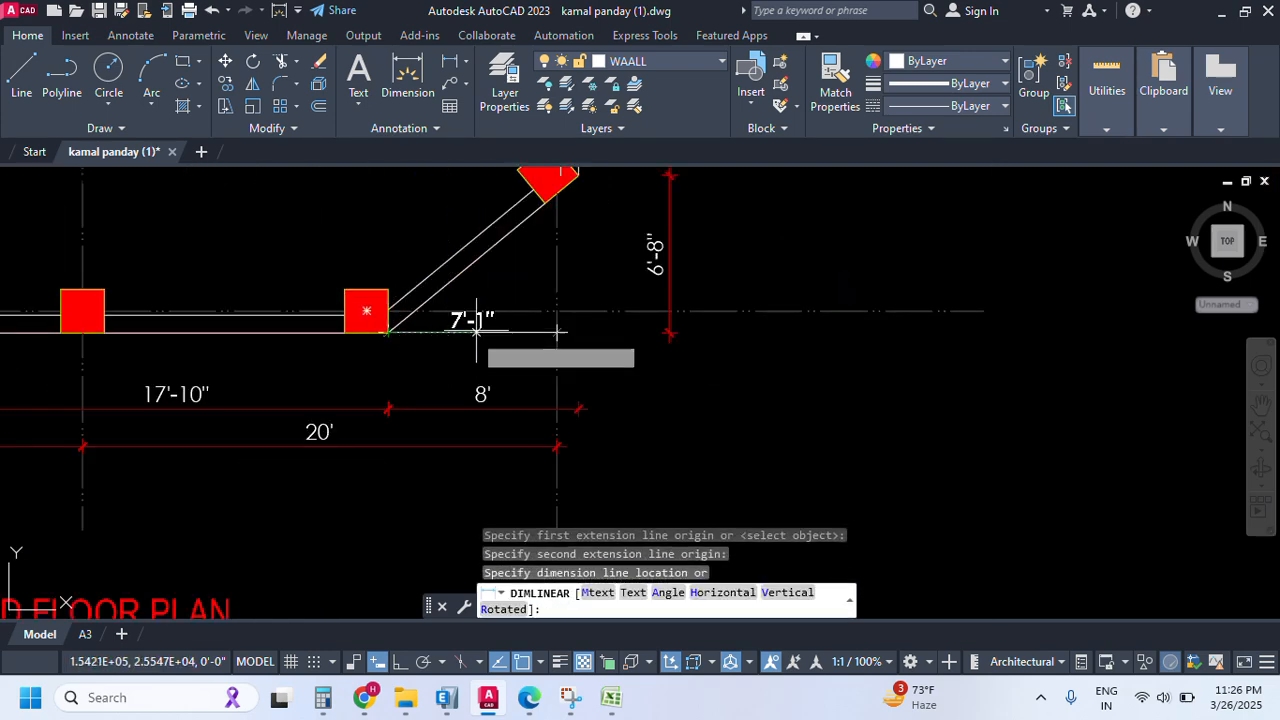
scroll(560, 345, "down", 4)
left_click(660, 347)
scroll(660, 347, "down", 3)
scroll(643, 400, "up", 6)
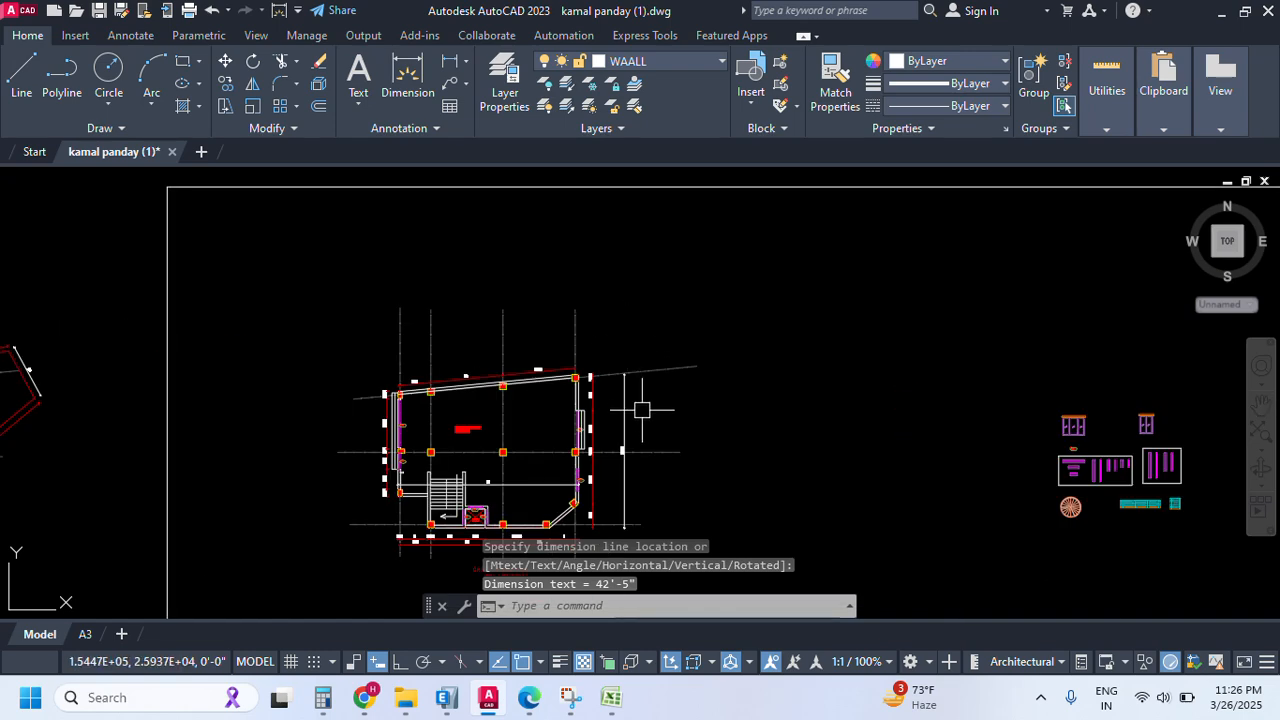
scroll(632, 276, "down", 2)
scroll(571, 489, "up", 4)
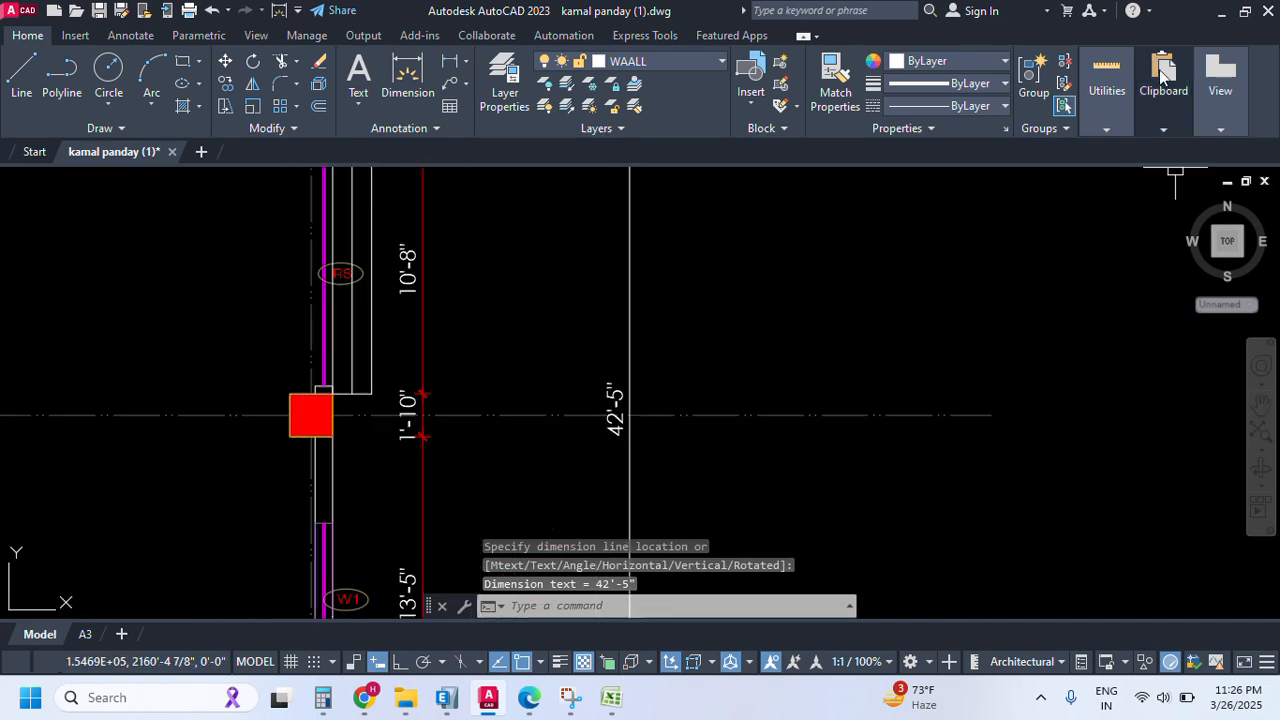
- Return to the Excel table, enter =42.42/3.28 in P4 for Ly, and fill it down to P8
left_click(1222, 18)
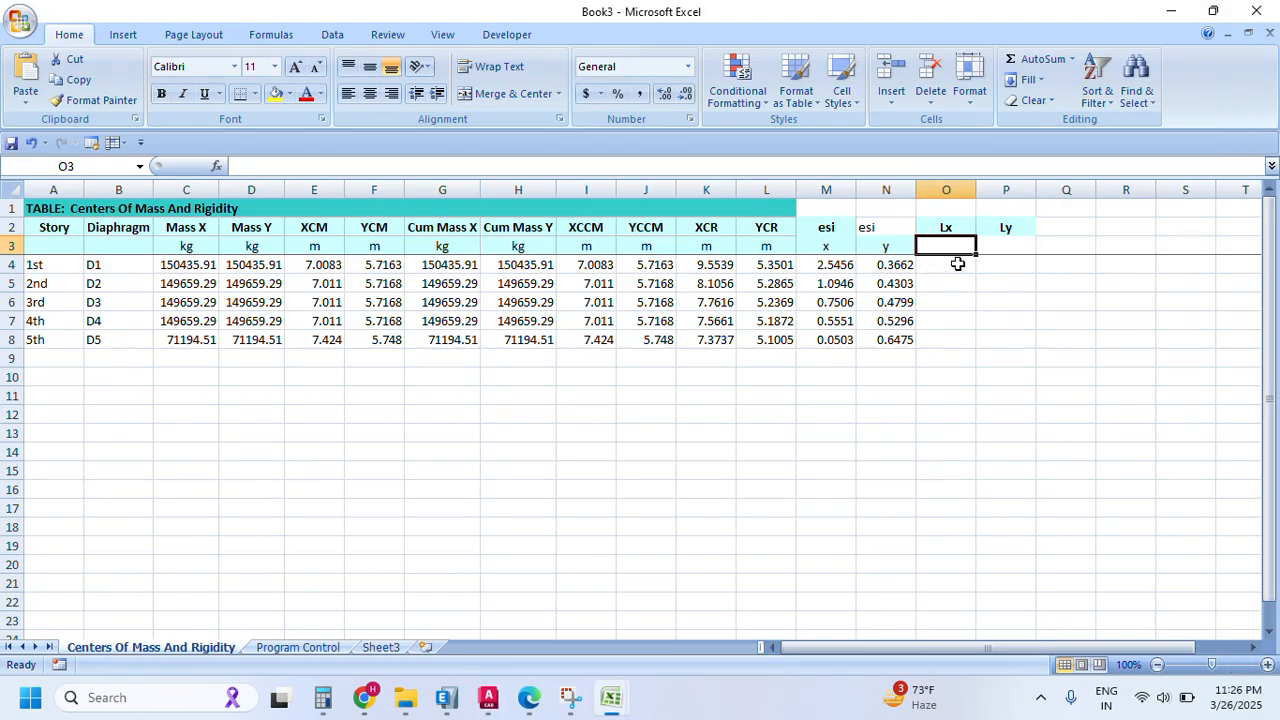
left_click(994, 262)
type("=42.42/3.28")
key("Return")
left_click(1029, 264)
left_click_drag(1034, 272, 1028, 354)
- Enter =50/3.28 in O4 for Lx and fill it down to O8
left_click(943, 283)
left_click(938, 264)
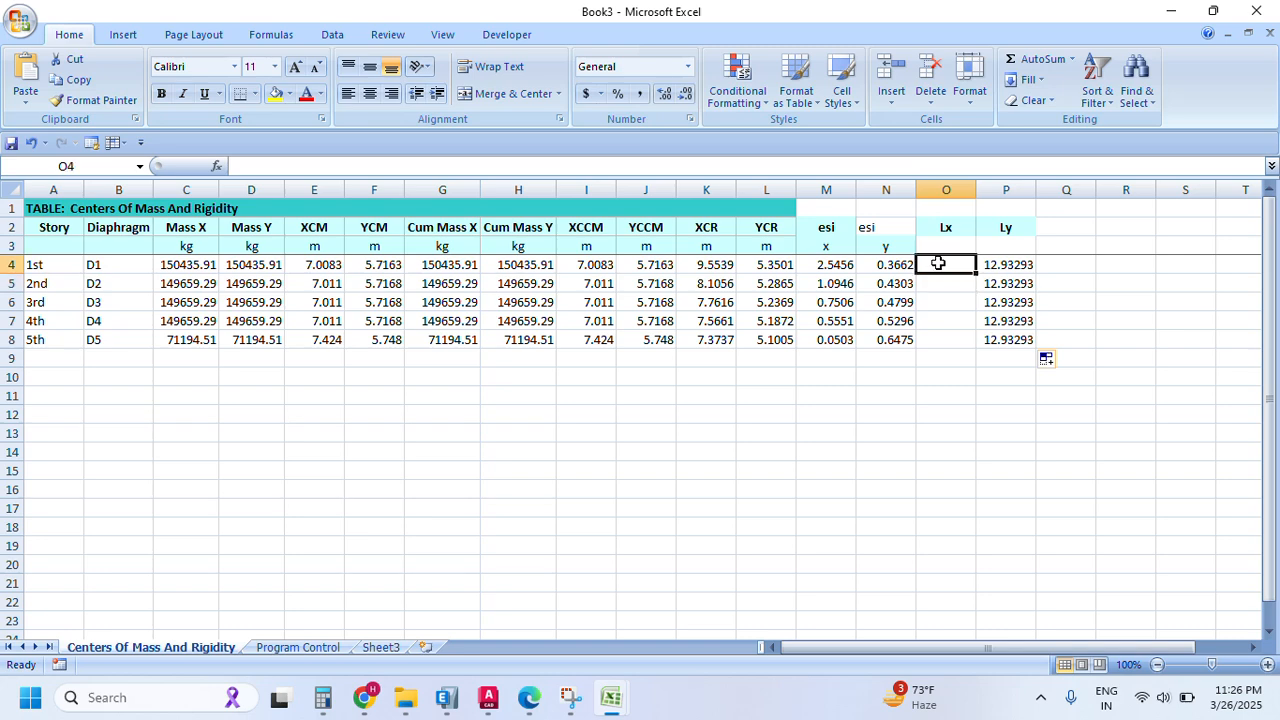
type("=50/3.28")
key("ctrl+Return")
left_click_drag(978, 276, 964, 341)
- Add the column heading "ece X" in Q2
left_click(1060, 229)
left_click(1057, 245)
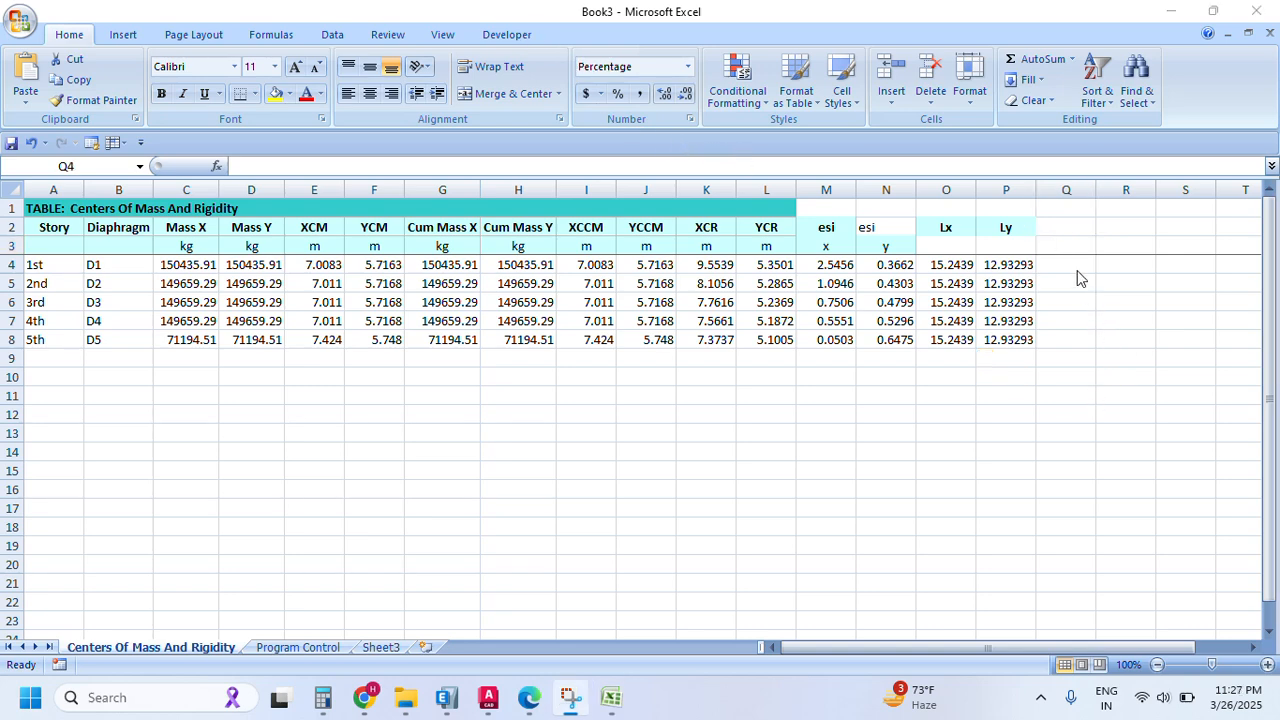
left_click(1068, 243)
left_click(1065, 231)
type("e")
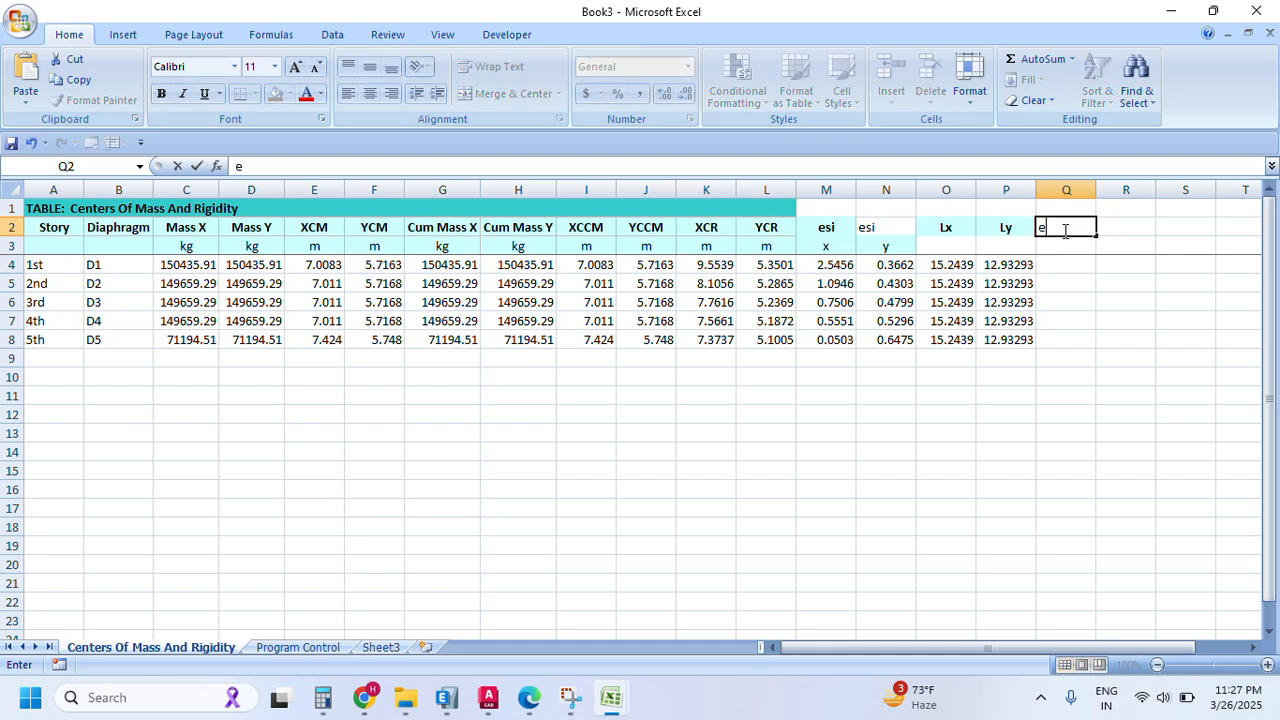
type("ce X")
- Enter =M4/O4 in Q4 for the X eccentricity ratio and fill it down to Q8
left_click(1068, 264)
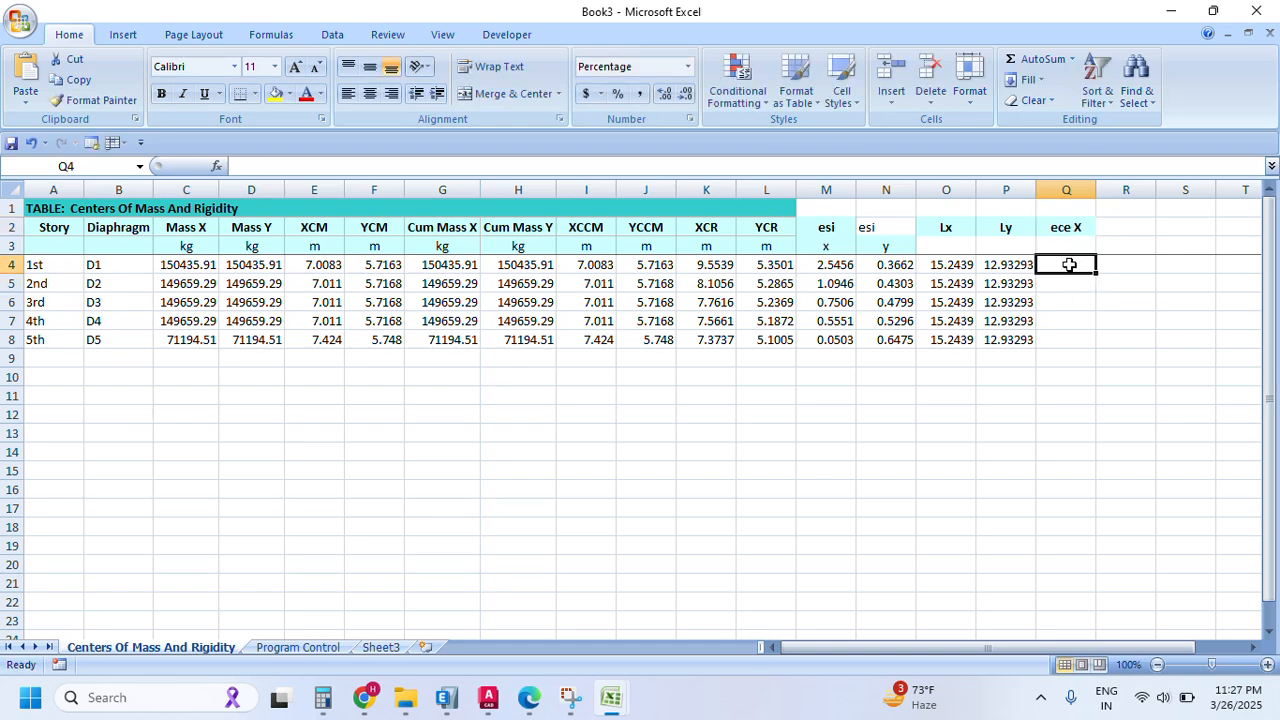
type("=")
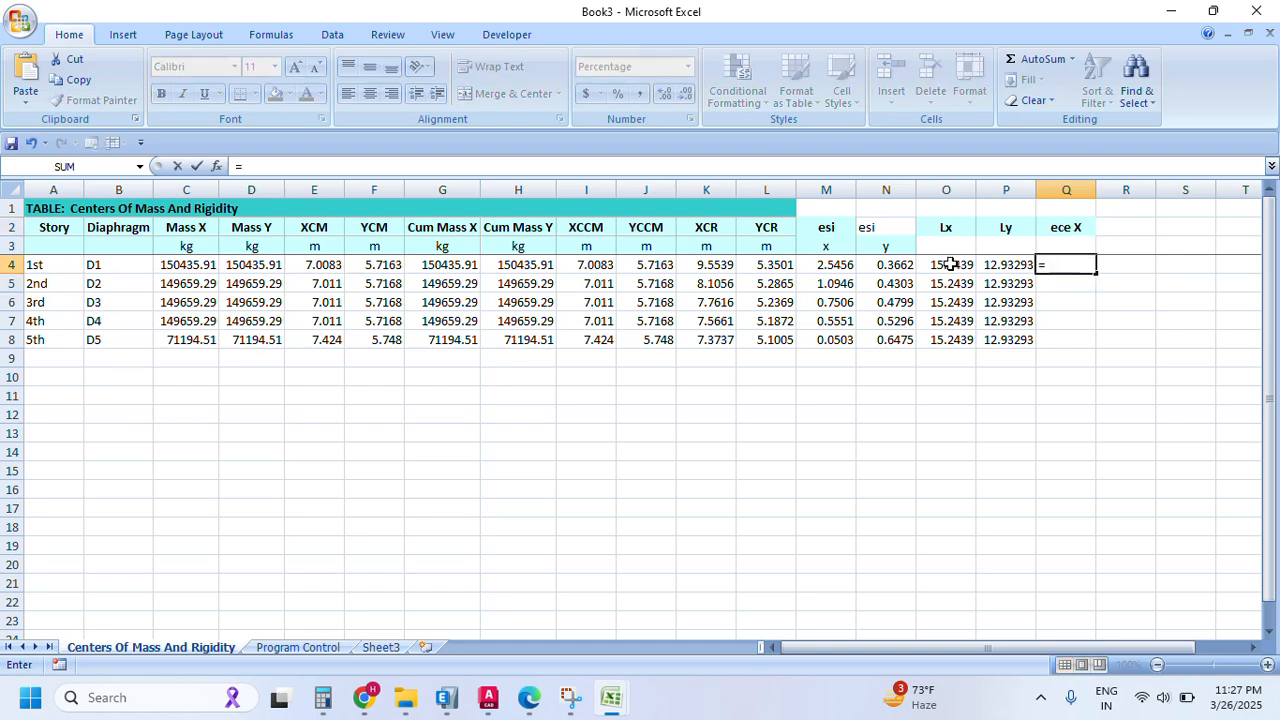
left_click(833, 264)
type("/")
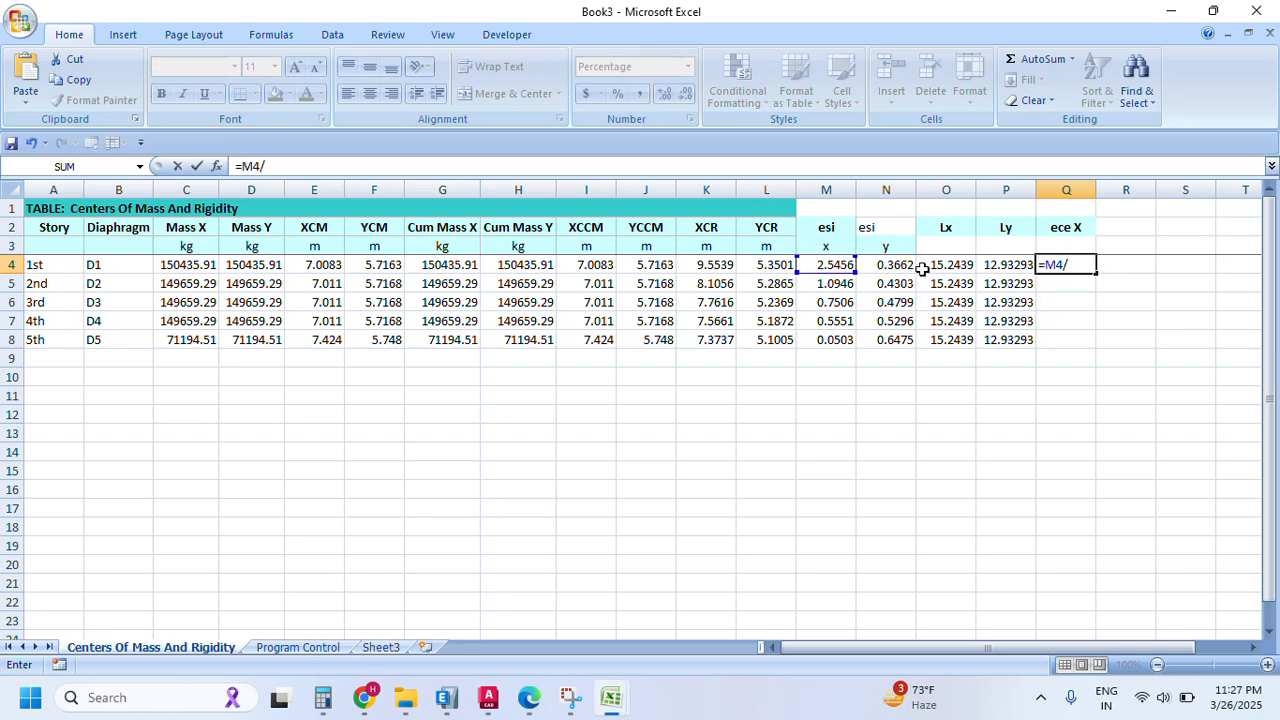
left_click(935, 265)
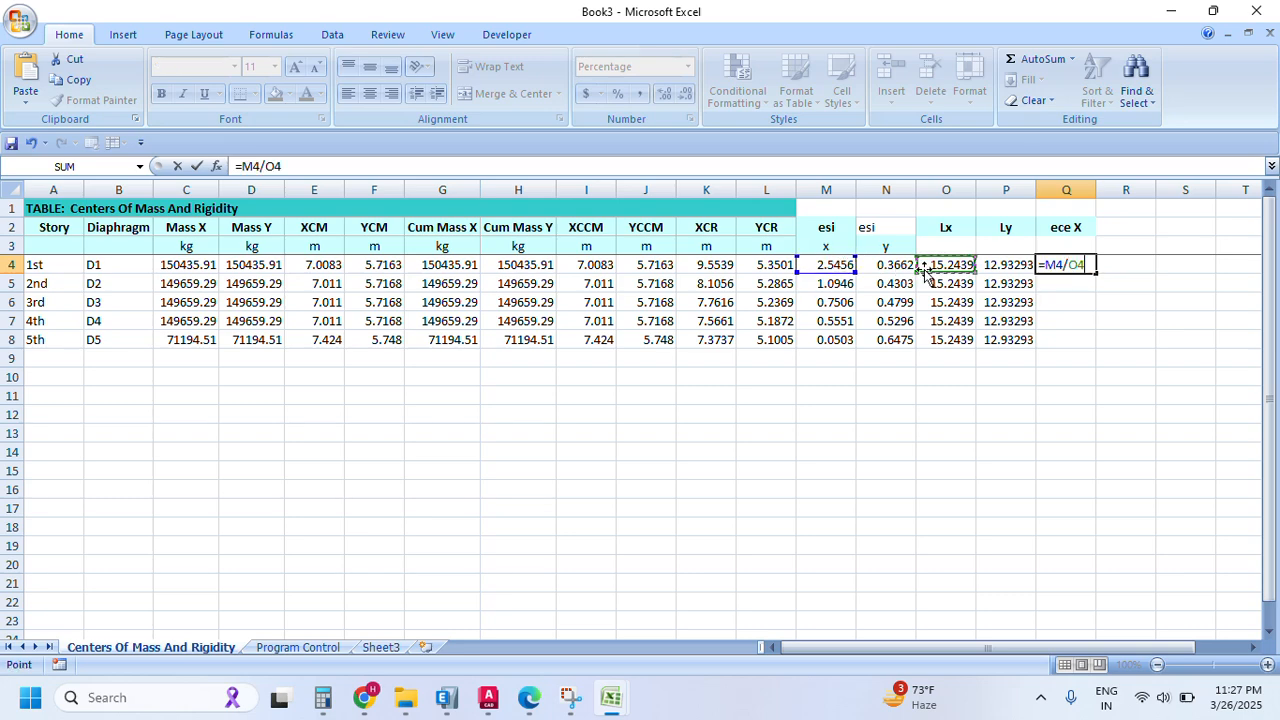
key("Return")
left_click(1060, 268)
left_click_drag(1100, 272, 1095, 350)
- Add the column heading "ece y" in R2, enter =N4/P4 in R4, and fill it down to R8
left_click(1108, 228)
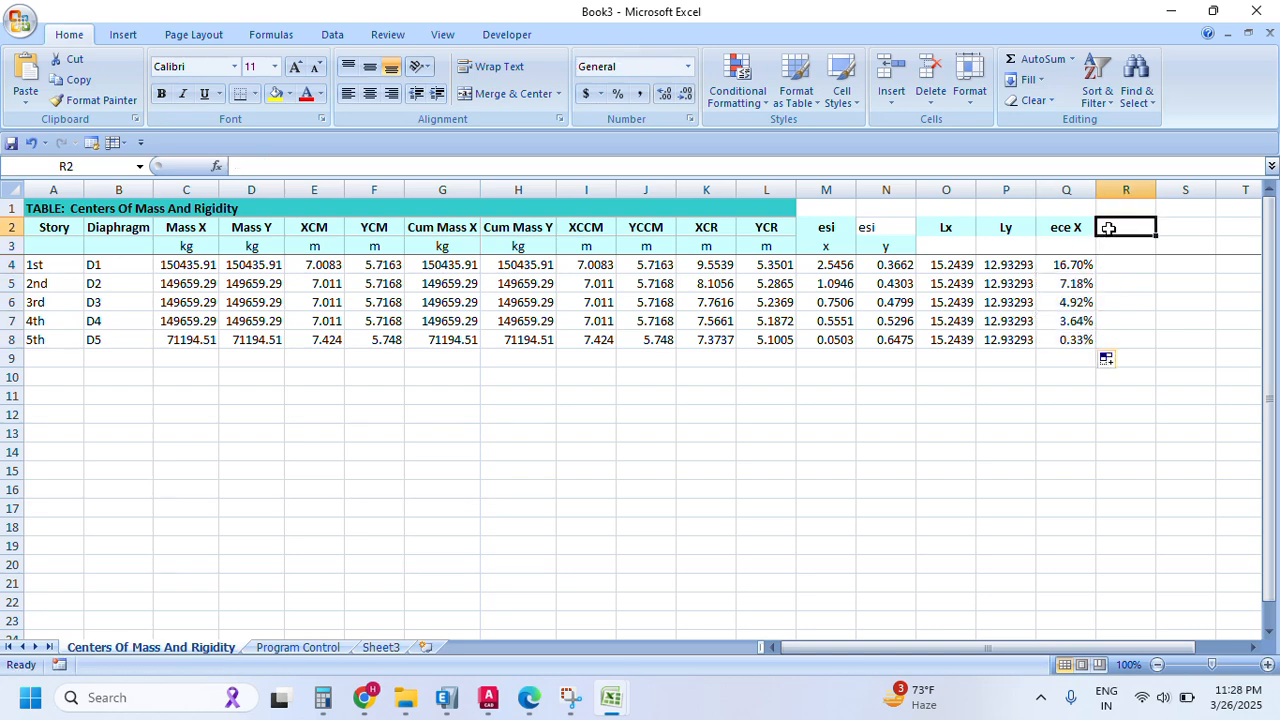
type("ece y")
left_click(1126, 268)
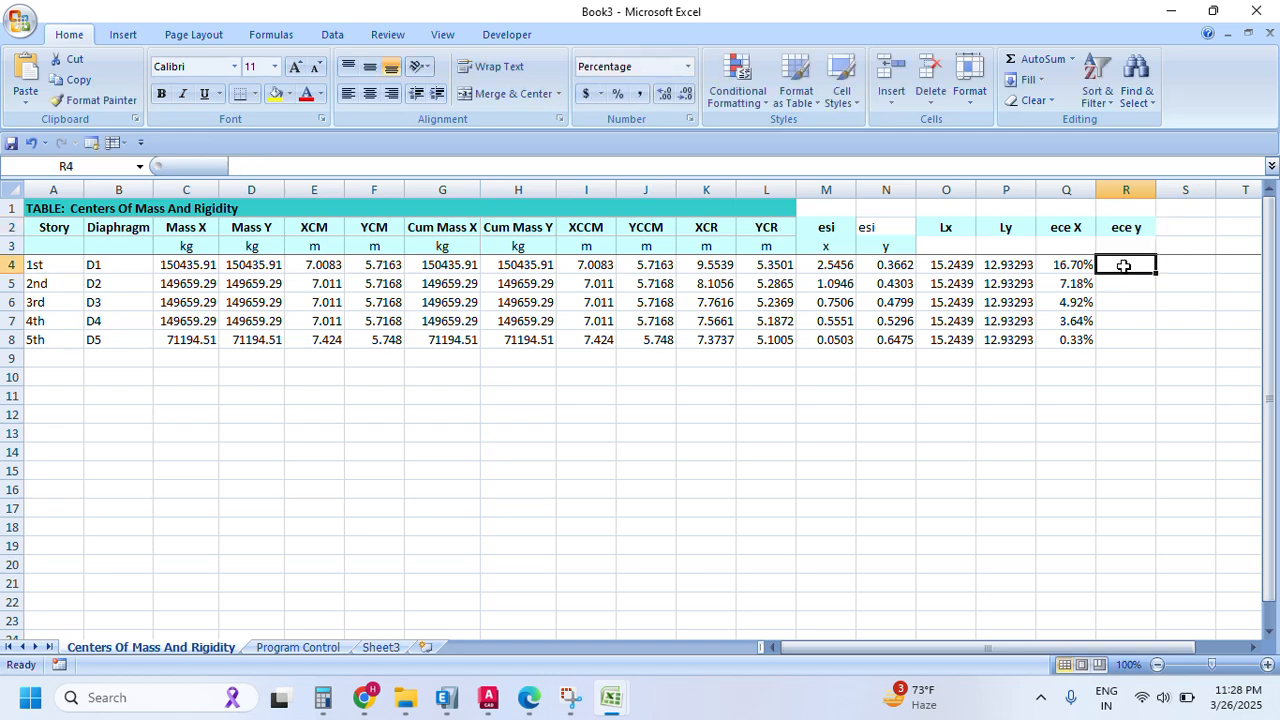
type("=")
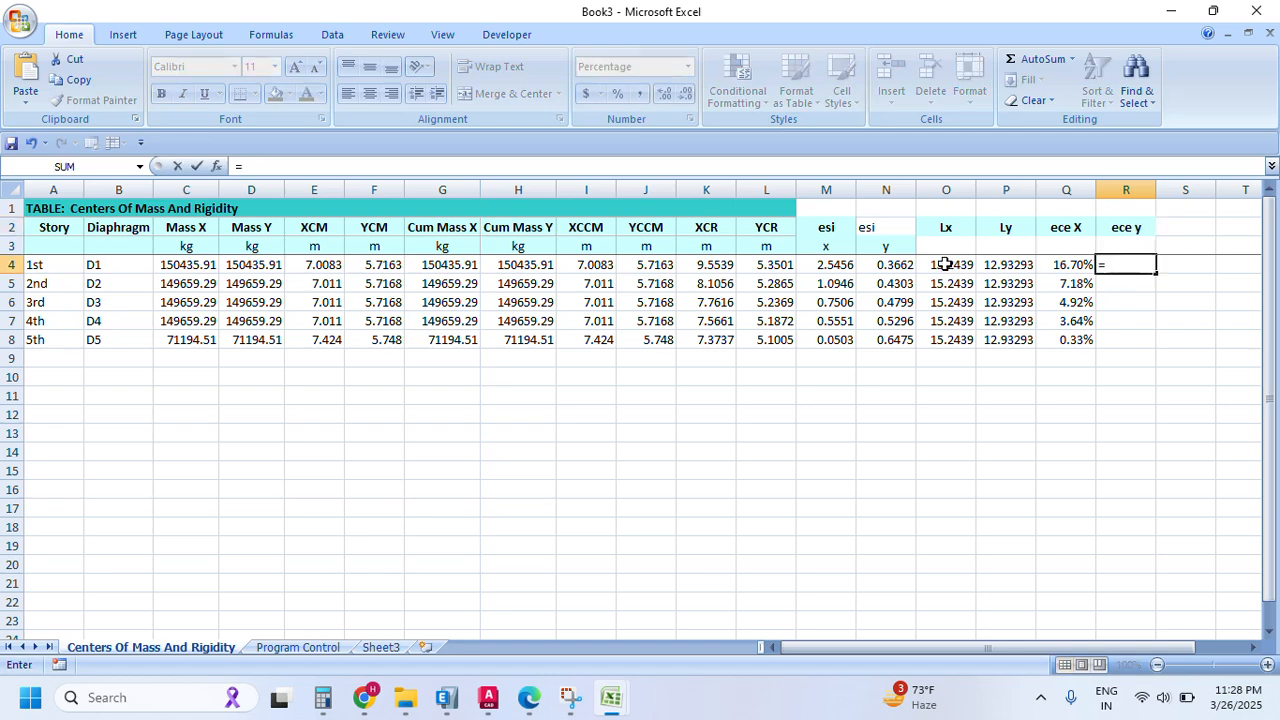
left_click(894, 264)
type("/")
left_click(996, 270)
key("Return")
left_click(1114, 266)
left_click_drag(1155, 273, 1150, 346)
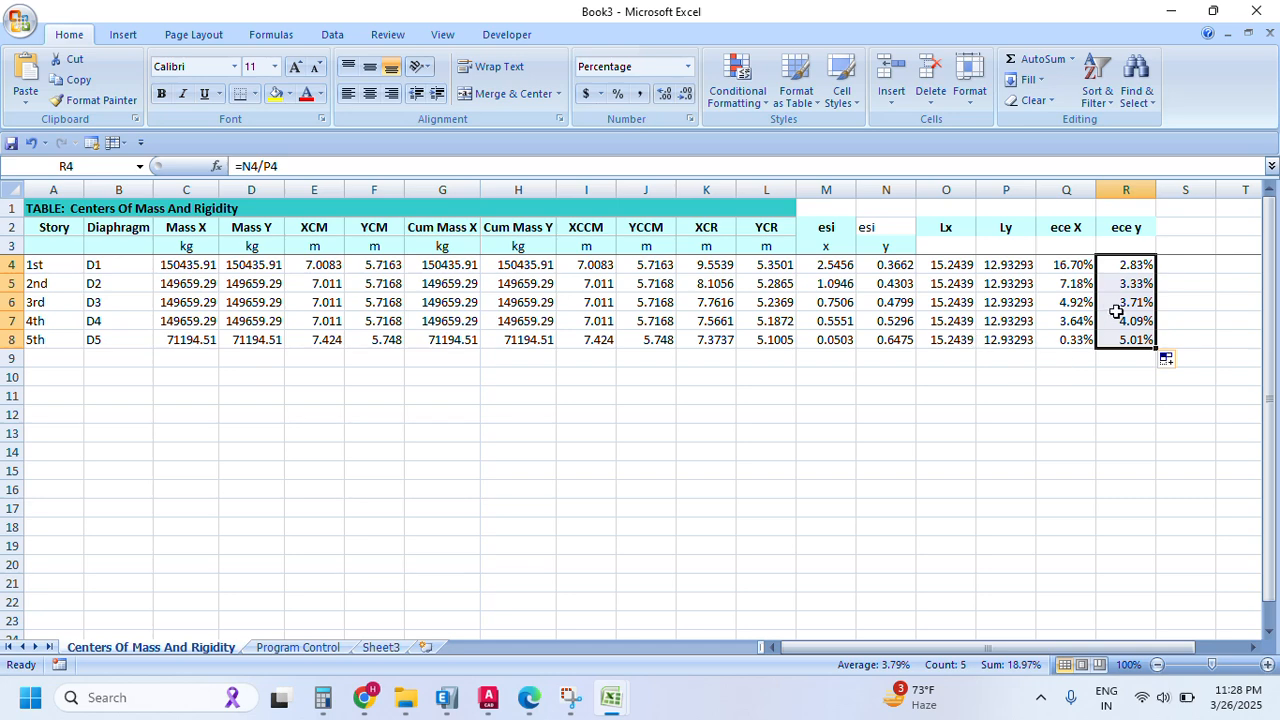
- Examine the ece y ratios of all five storeys and the first storey's ece X ratio
left_click(1124, 265)
left_click_drag(1114, 230, 1110, 342)
left_click_drag(1118, 264, 1124, 340)
left_click_drag(1122, 228, 1150, 344)
left_click(1062, 229)
left_click(1066, 265)
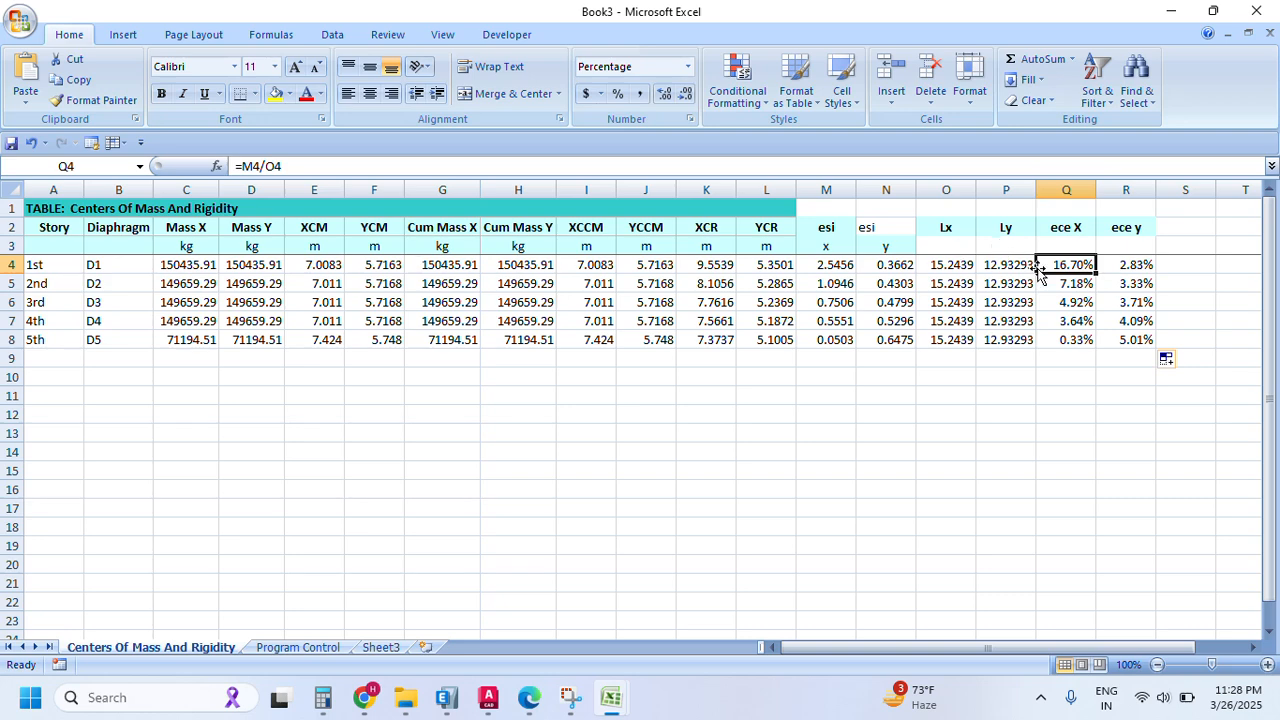
left_click(1072, 228)
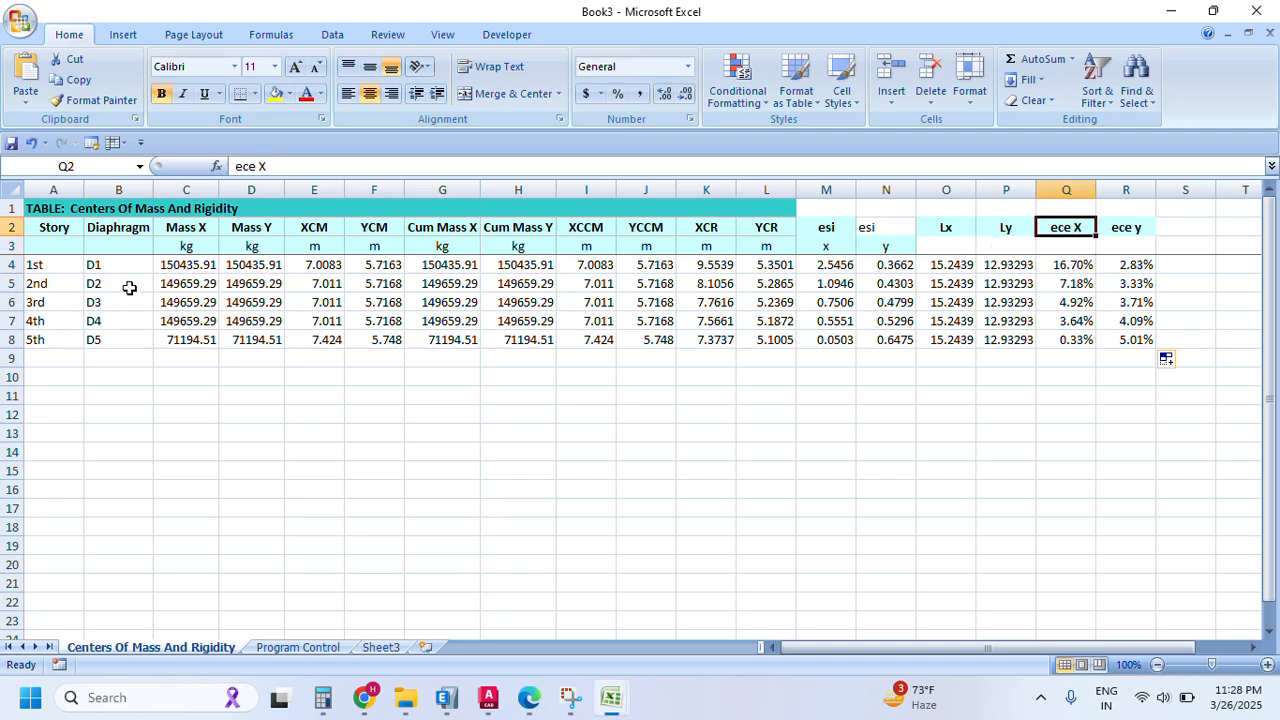
- Trace the first storey's ece X ratio back through its esi x, XCCM and XCR cells
left_click(1071, 264)
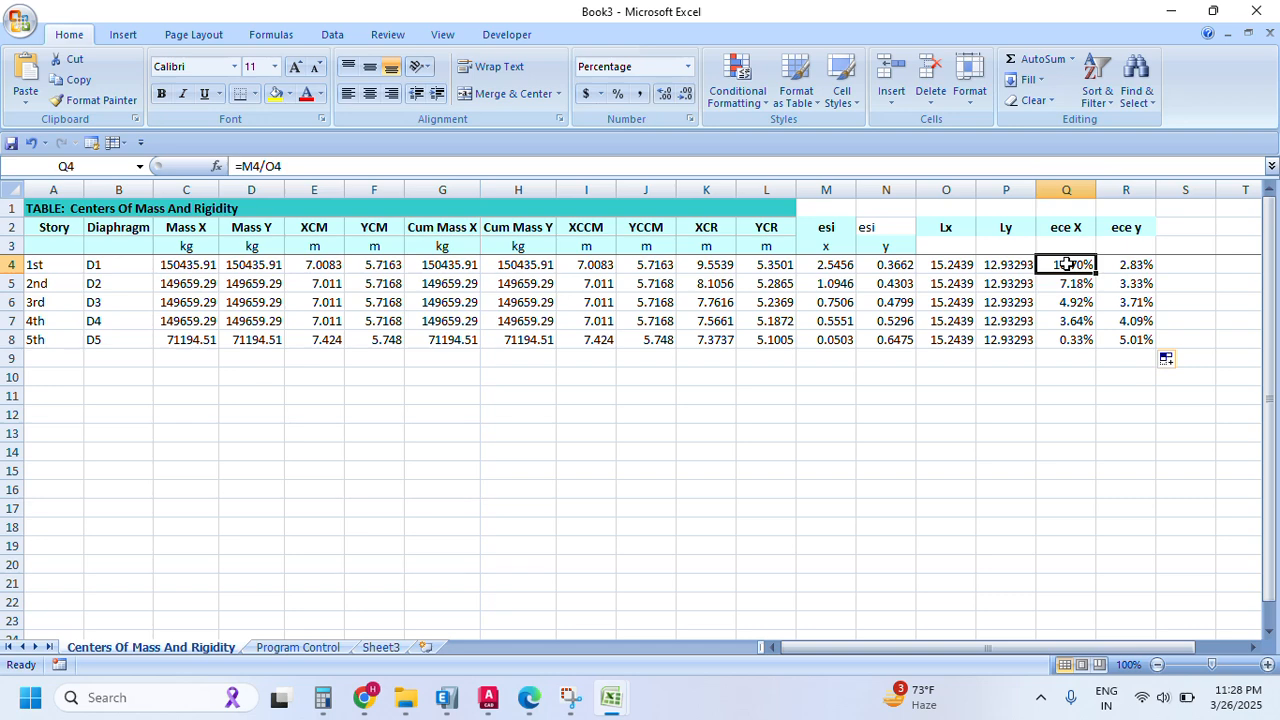
left_click(832, 262)
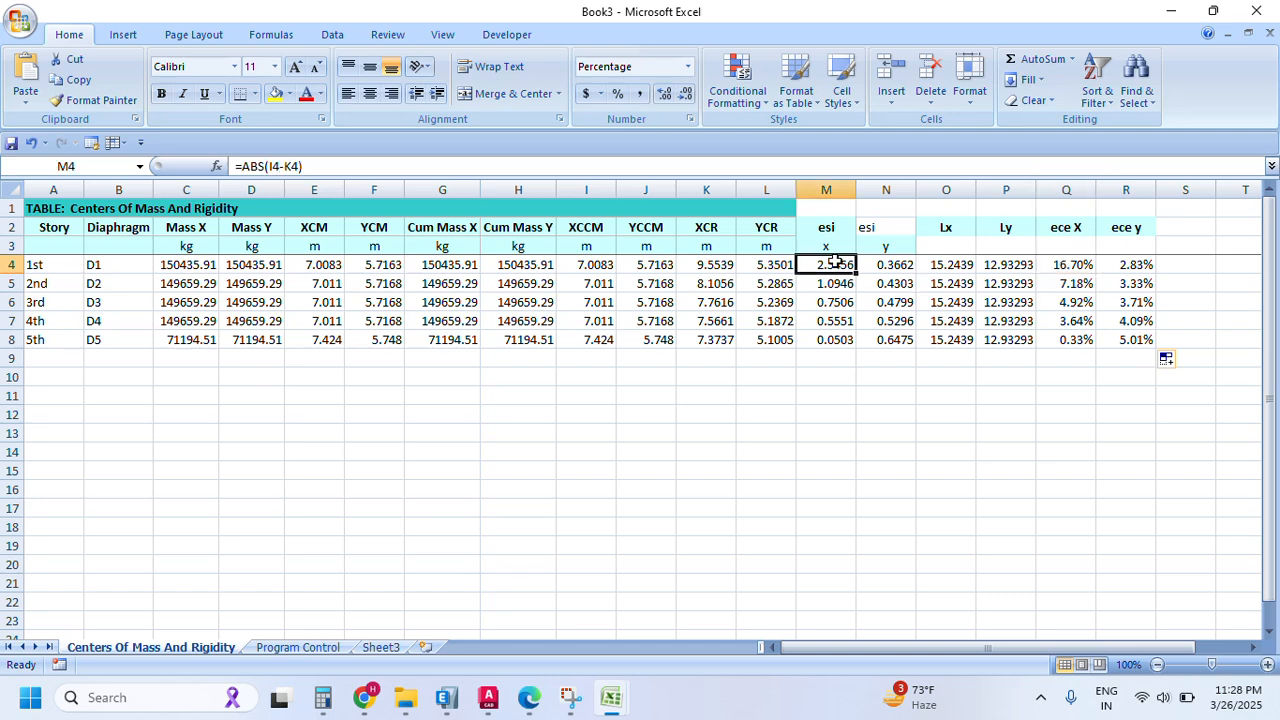
left_click(603, 264)
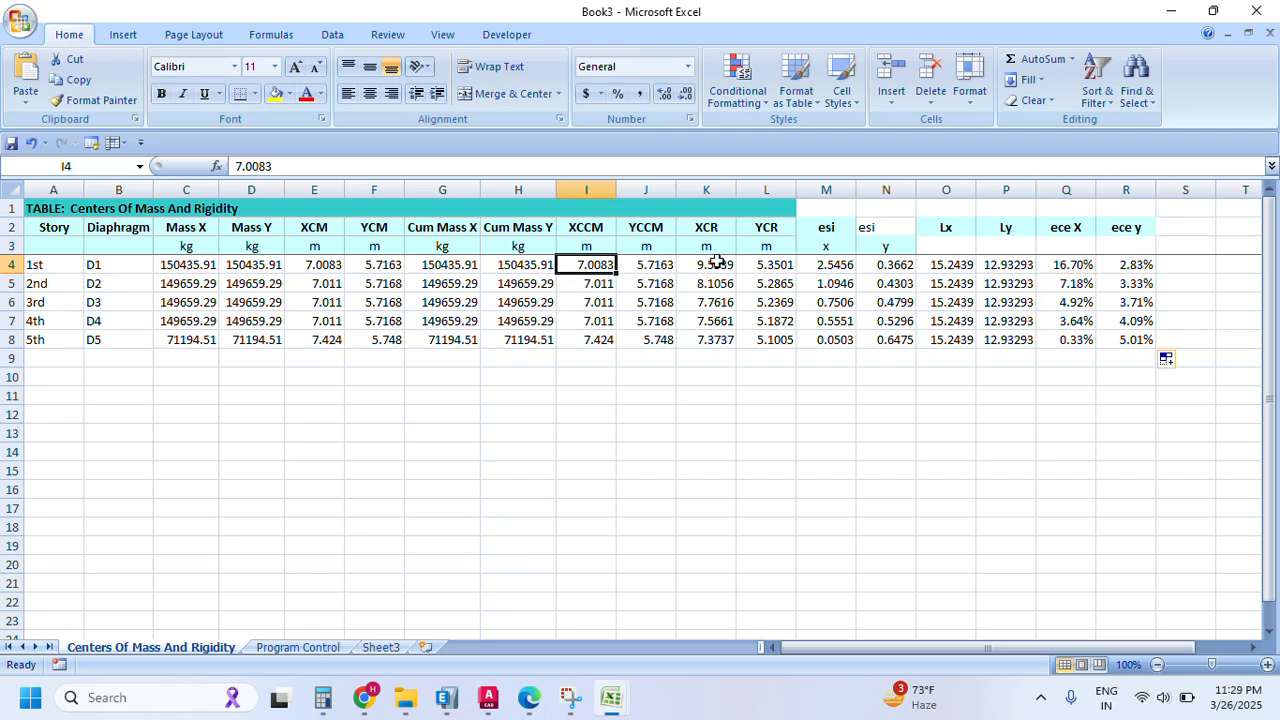
left_click(718, 262)
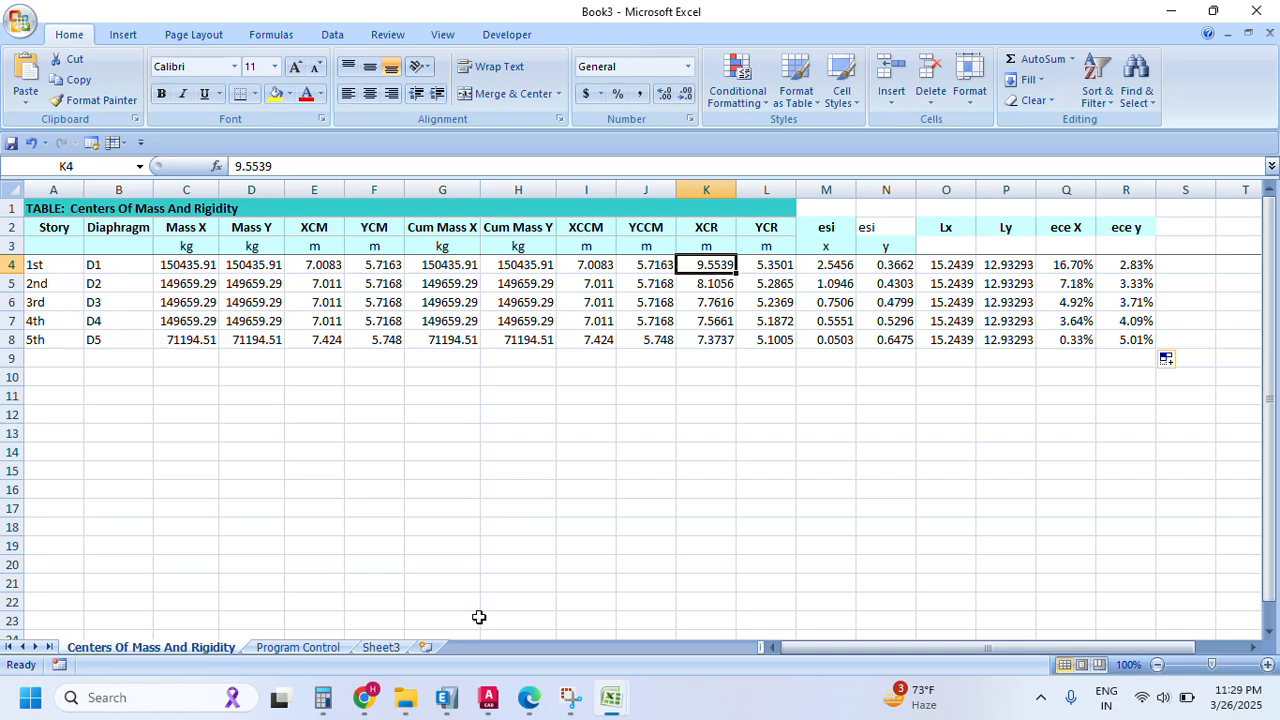
- Switch to ETABS, close the Centers Of Mass And Rigidity table, and show the 1st story plan view in place of the undeformed 3-D view
left_click(450, 698)
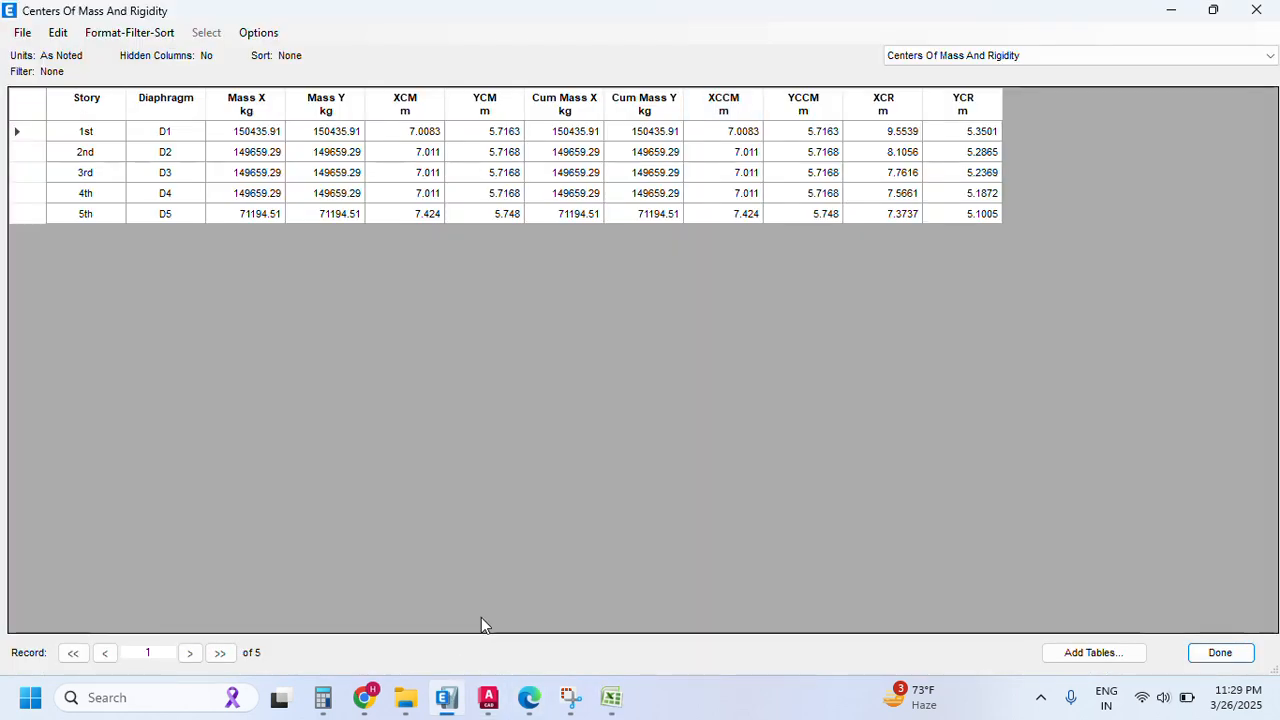
left_click(1257, 11)
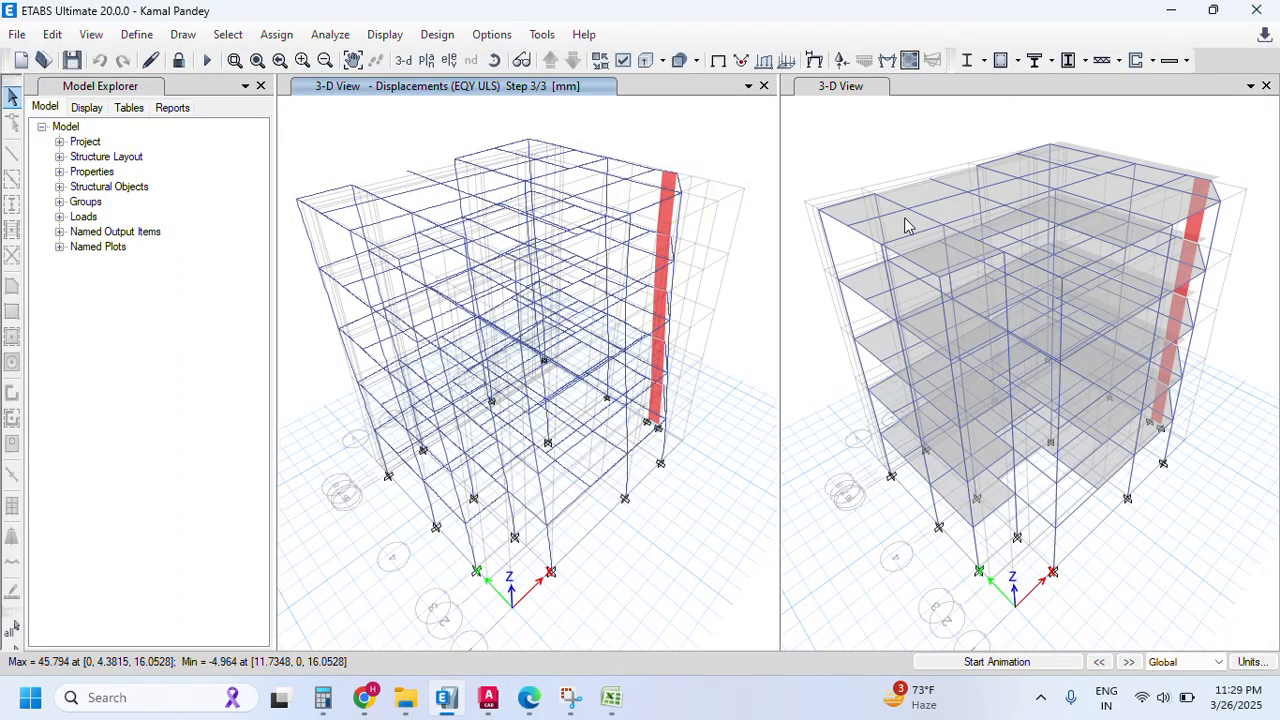
left_click(426, 60)
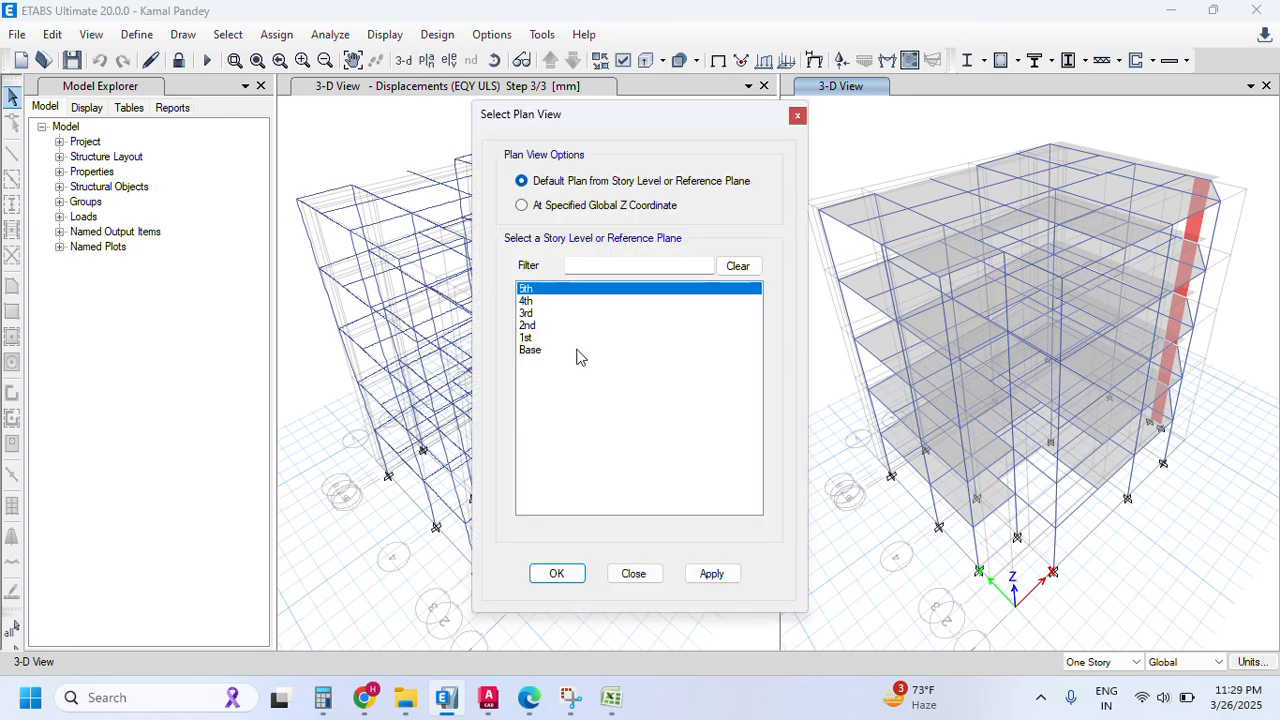
left_click(545, 338)
left_click(690, 573)
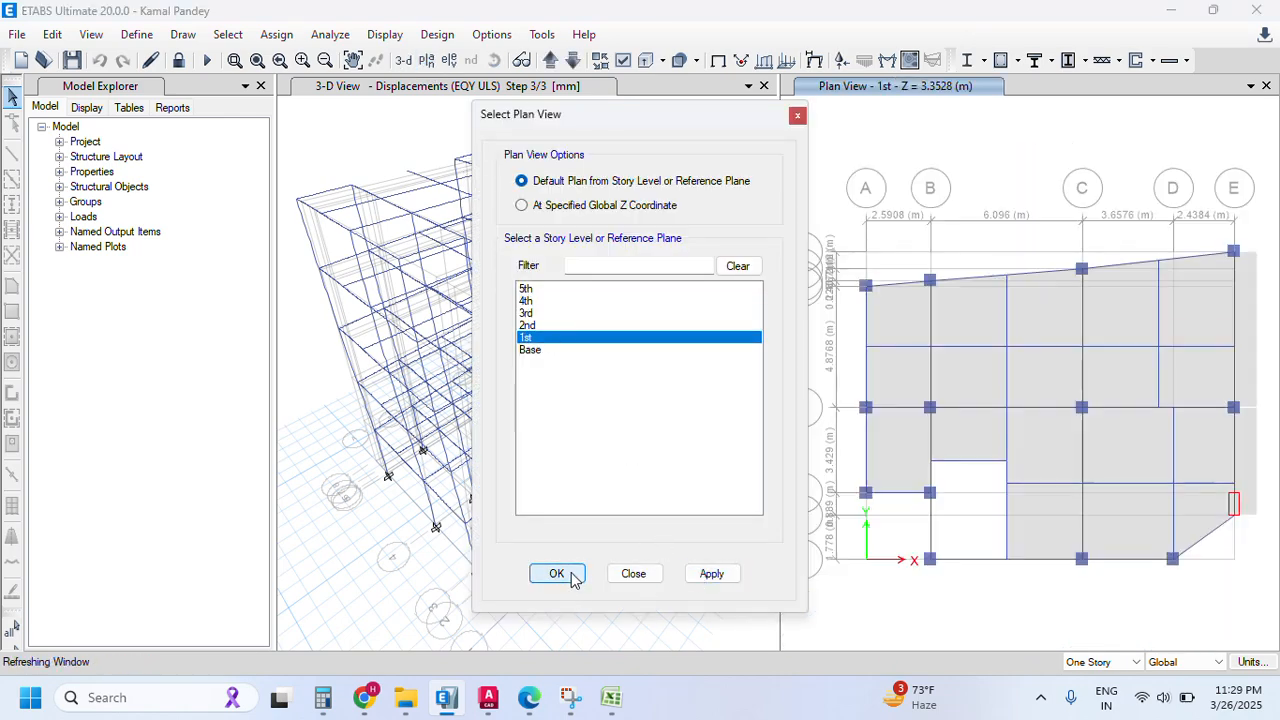
left_click(566, 580)
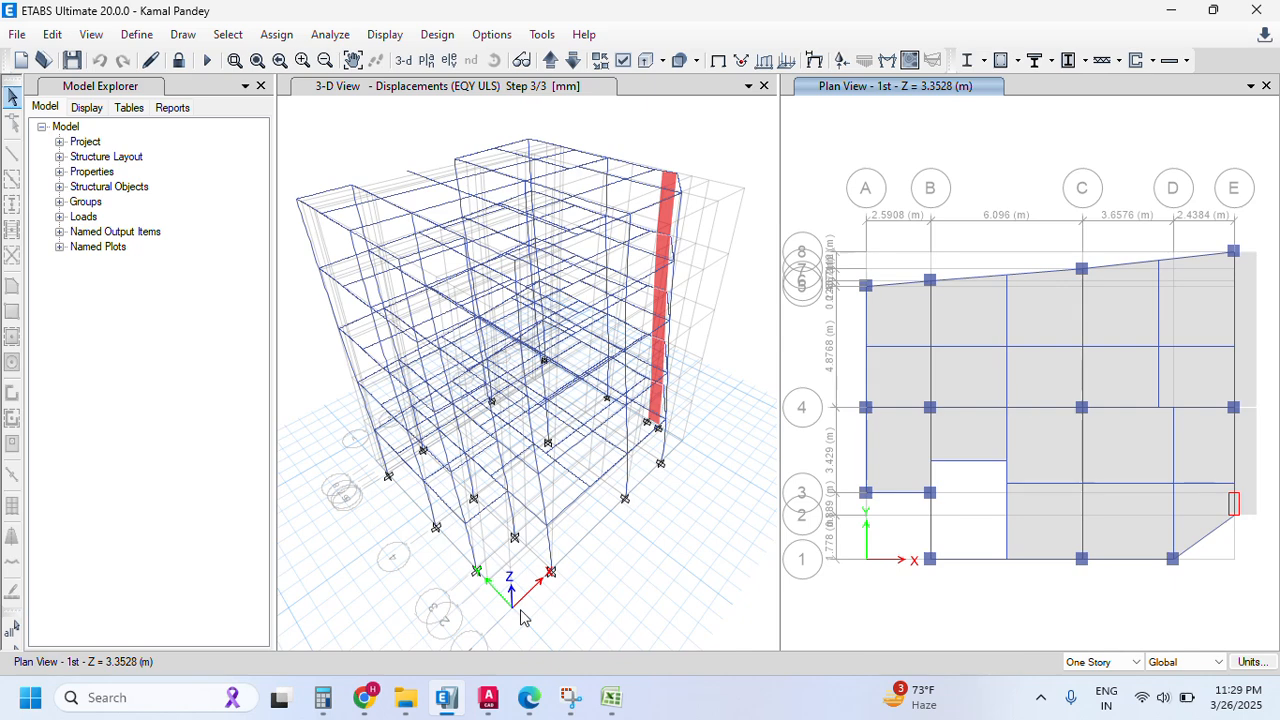
- Check the first storey's XCR value in the Excel workbook Book3 and return to the ETABS plan view
mouse_move(612, 700)
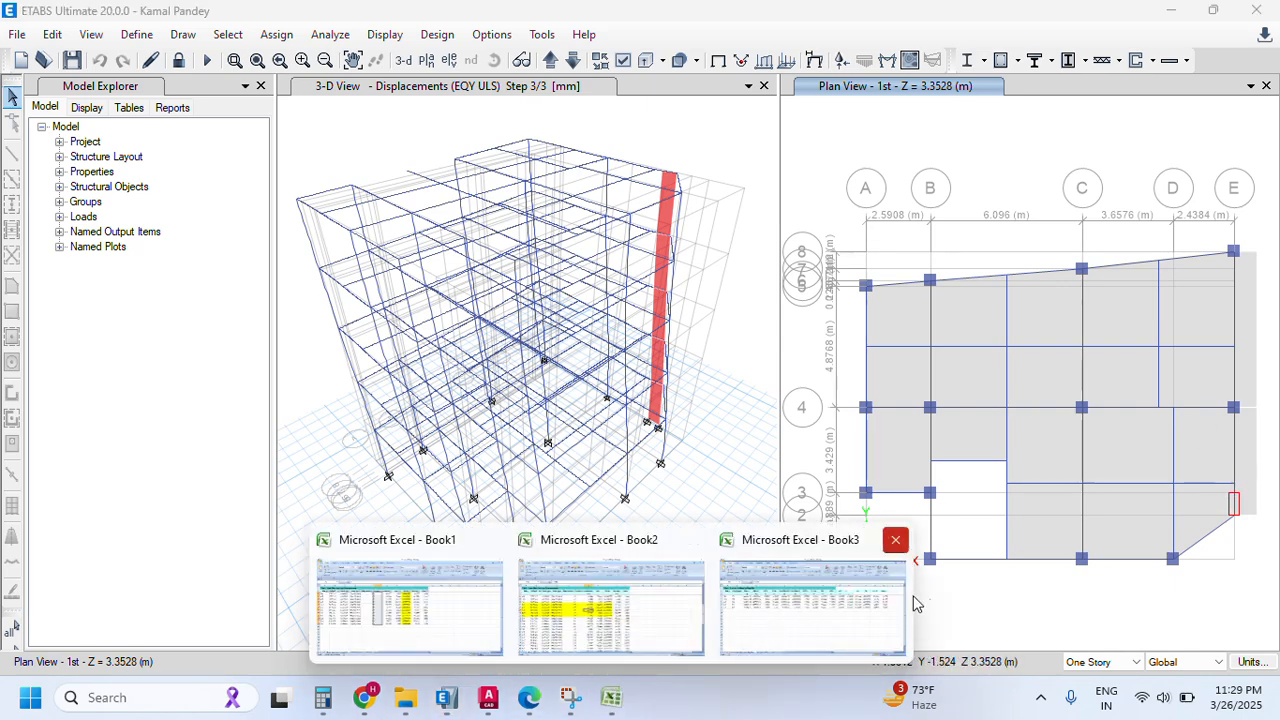
left_click(802, 608)
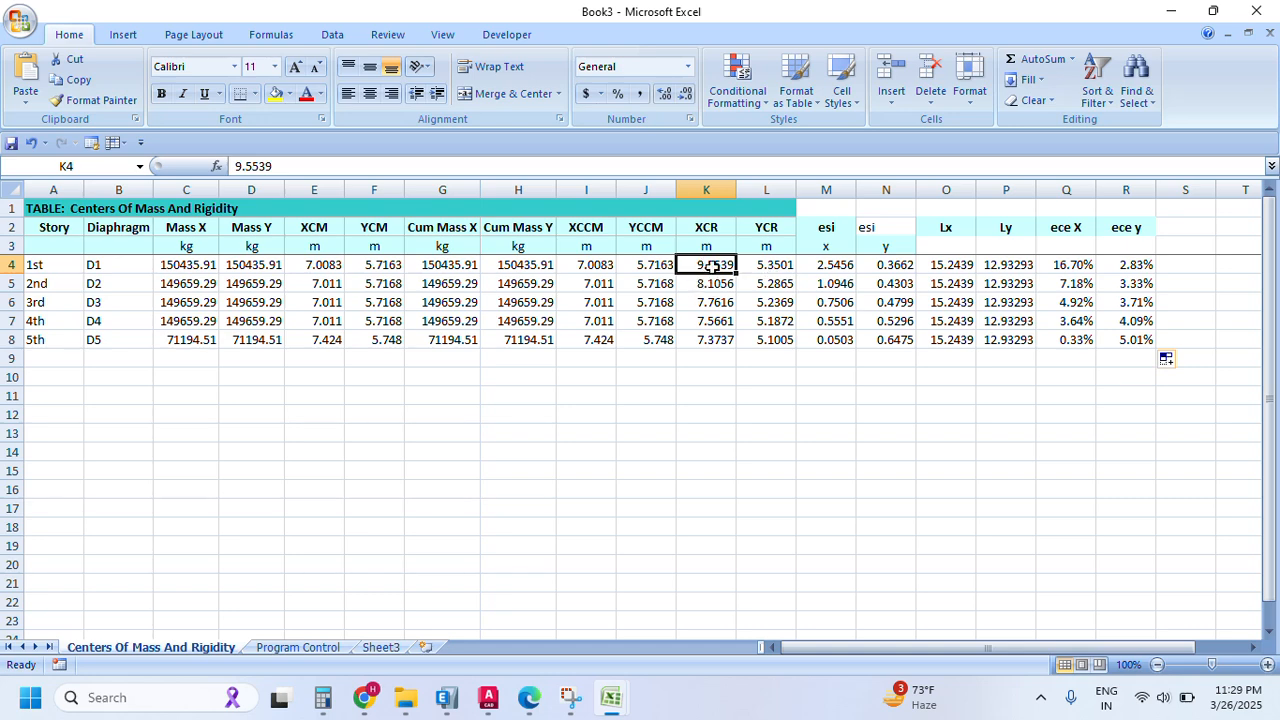
left_click(1167, 8)
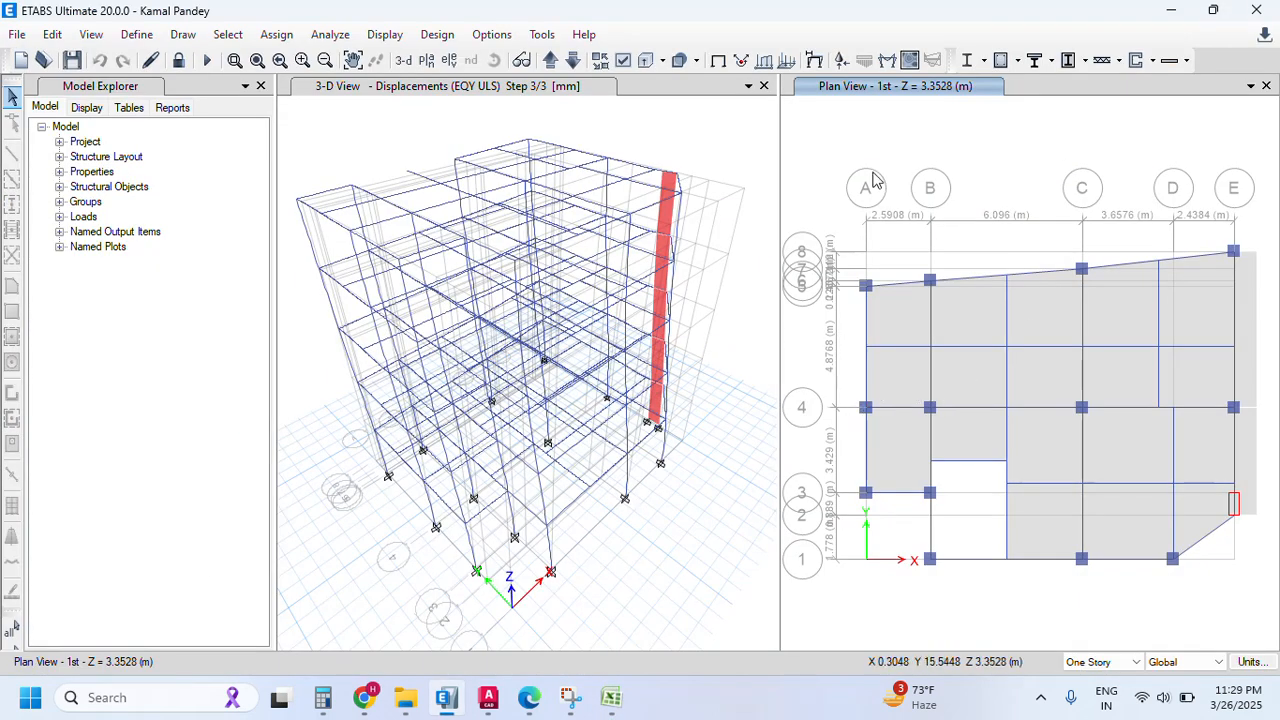